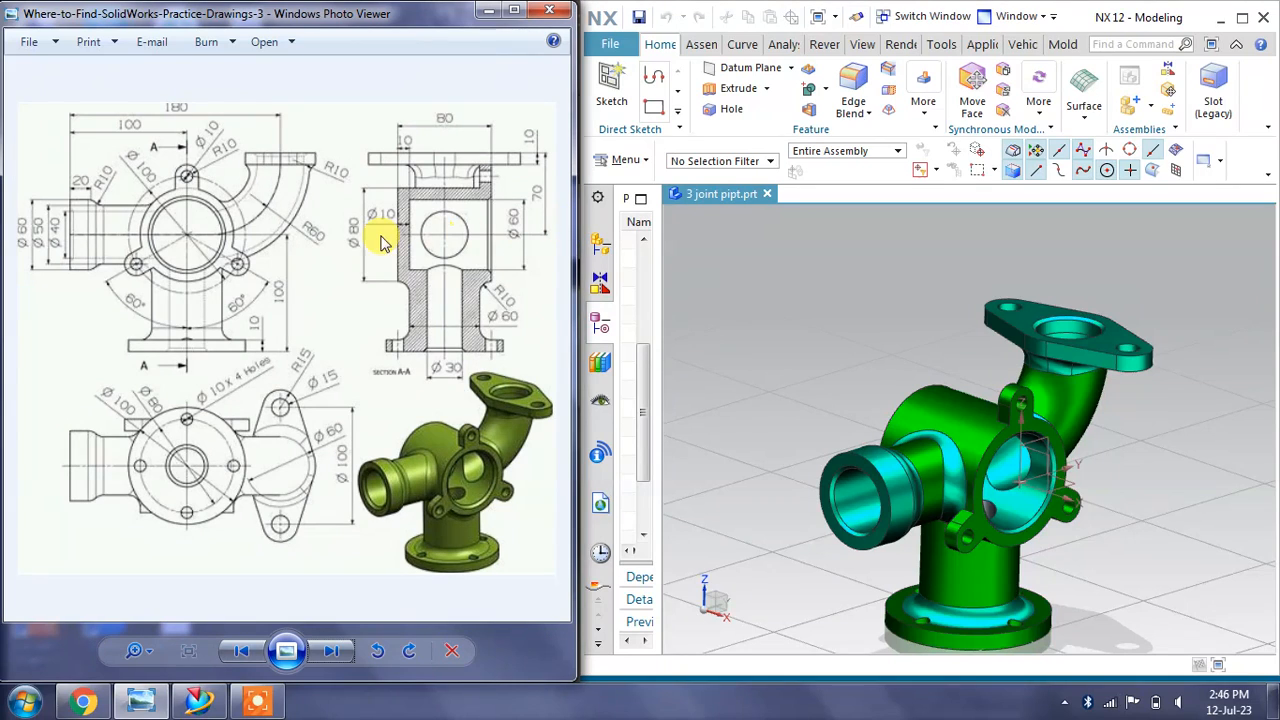
Examine the finished pipe joint model from several angles and compare it with the views and dimensions in the reference drawing
middle_click_drag(1116, 455, 1096, 563)
right_click(822, 270)
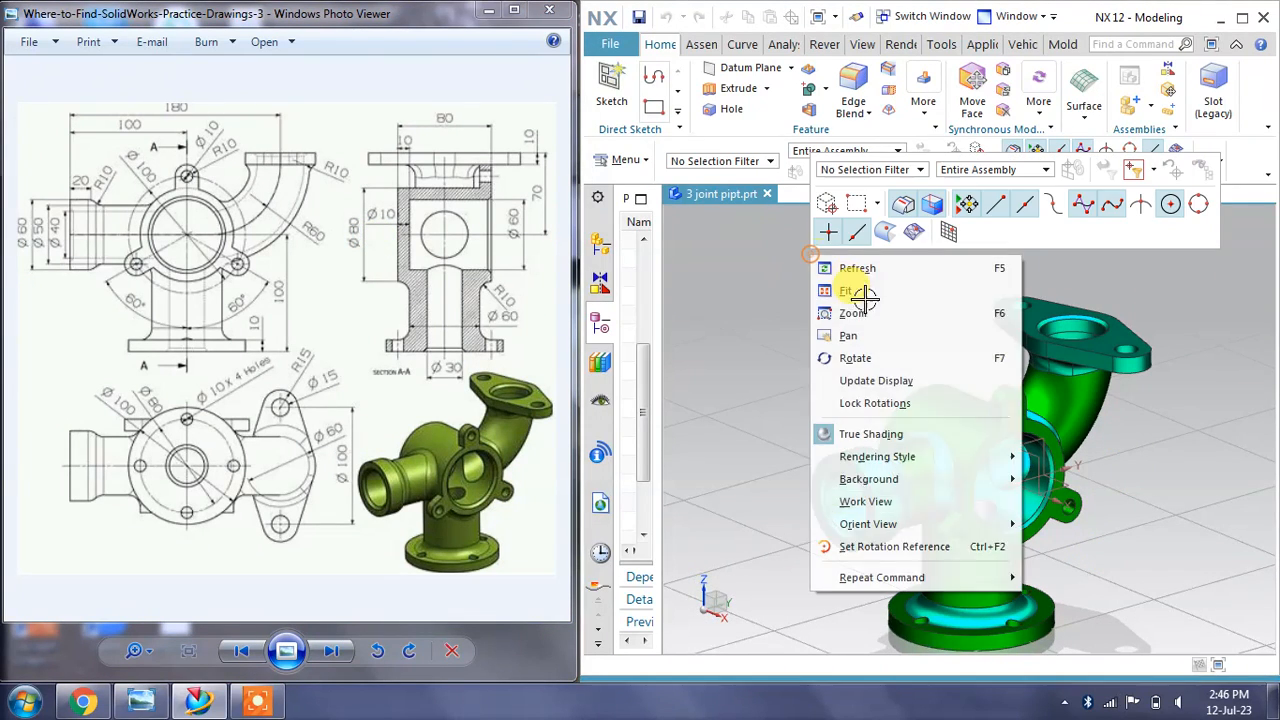
left_click(857, 289)
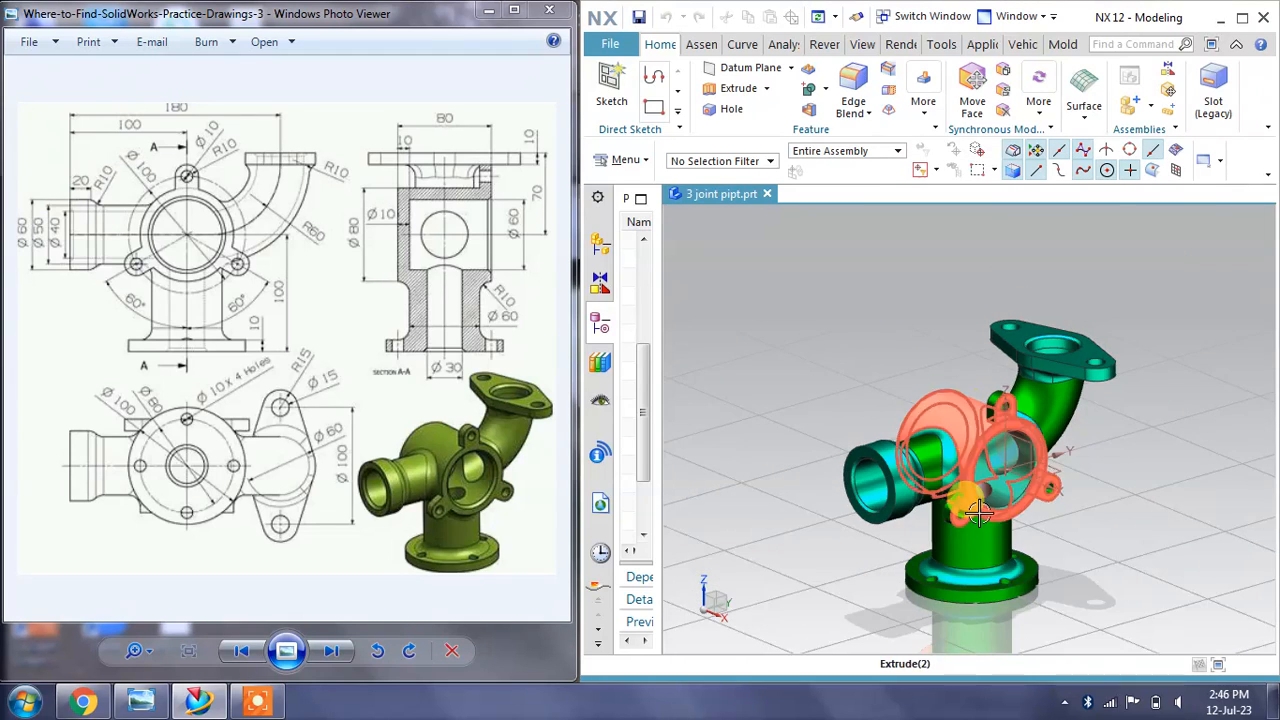
middle_click_drag(995, 425, 1018, 270)
left_click(224, 212)
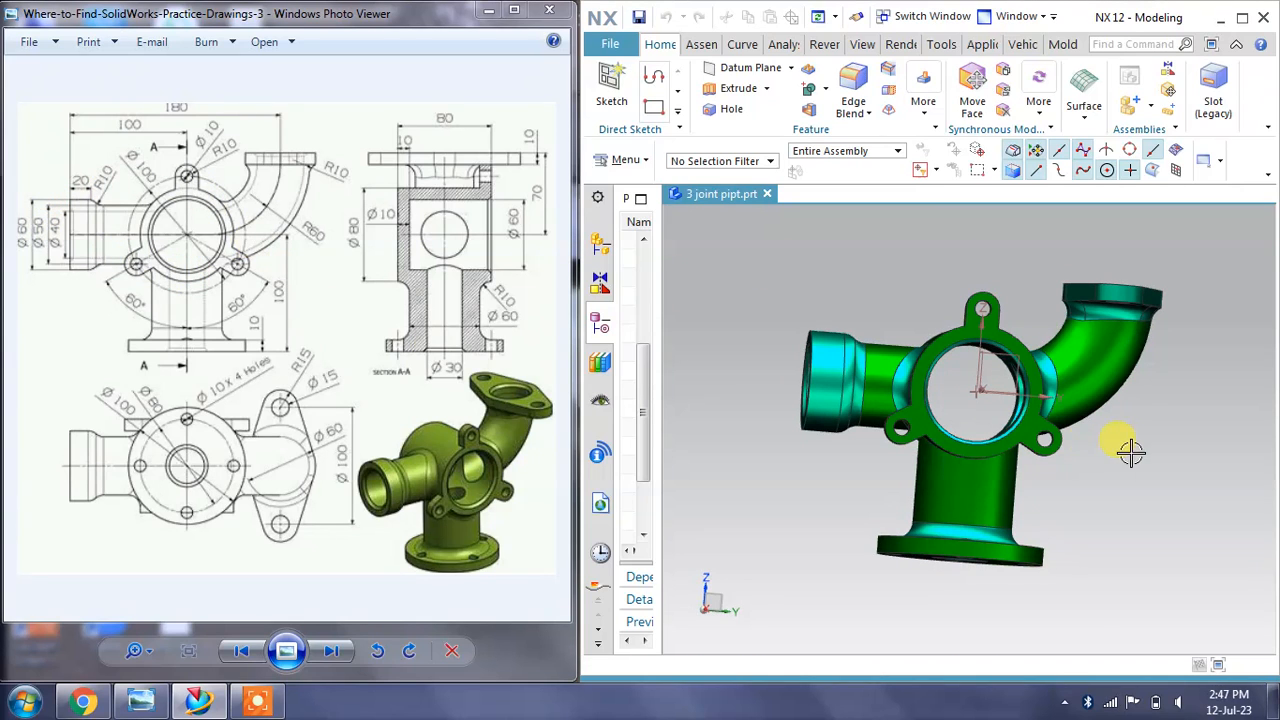
mouse_move(1130, 452)
middle_mouse_down()
mouse_move(1134, 423)
mouse_move(1123, 434)
mouse_move(1128, 449)
mouse_move(1139, 443)
mouse_move(1128, 440)
middle_mouse_up()
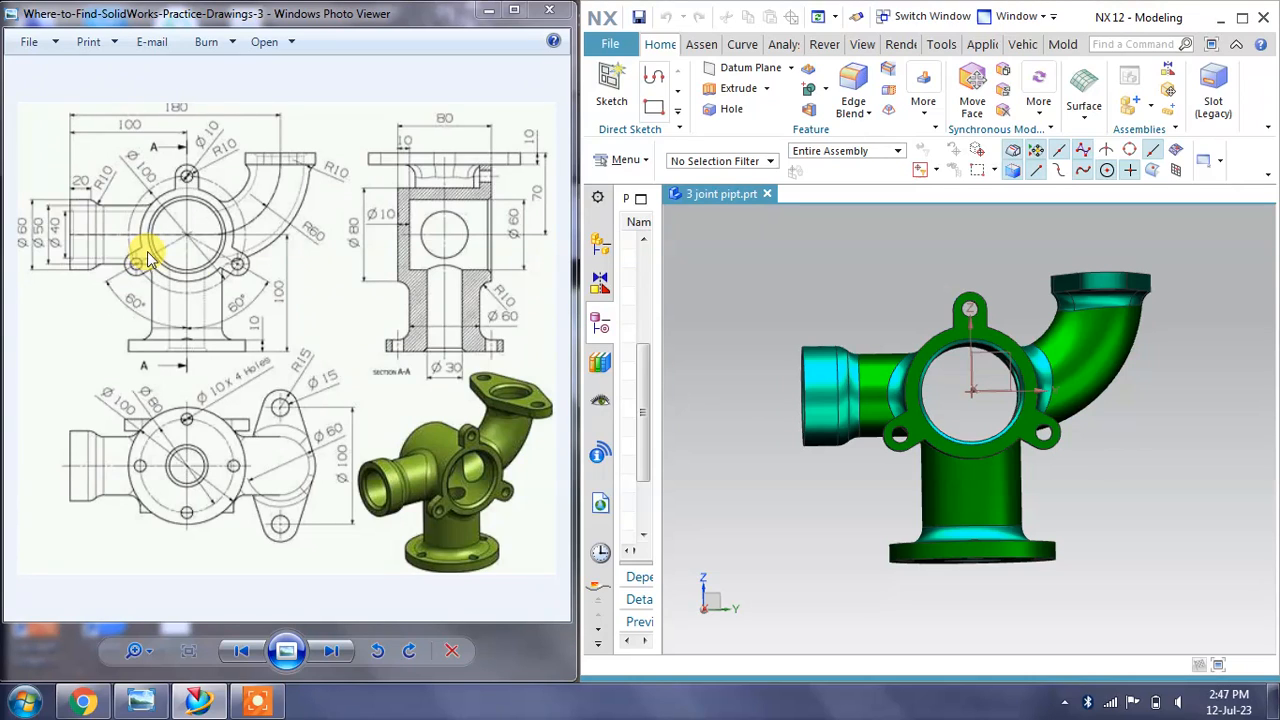
middle_click_drag(1068, 405, 1033, 394)
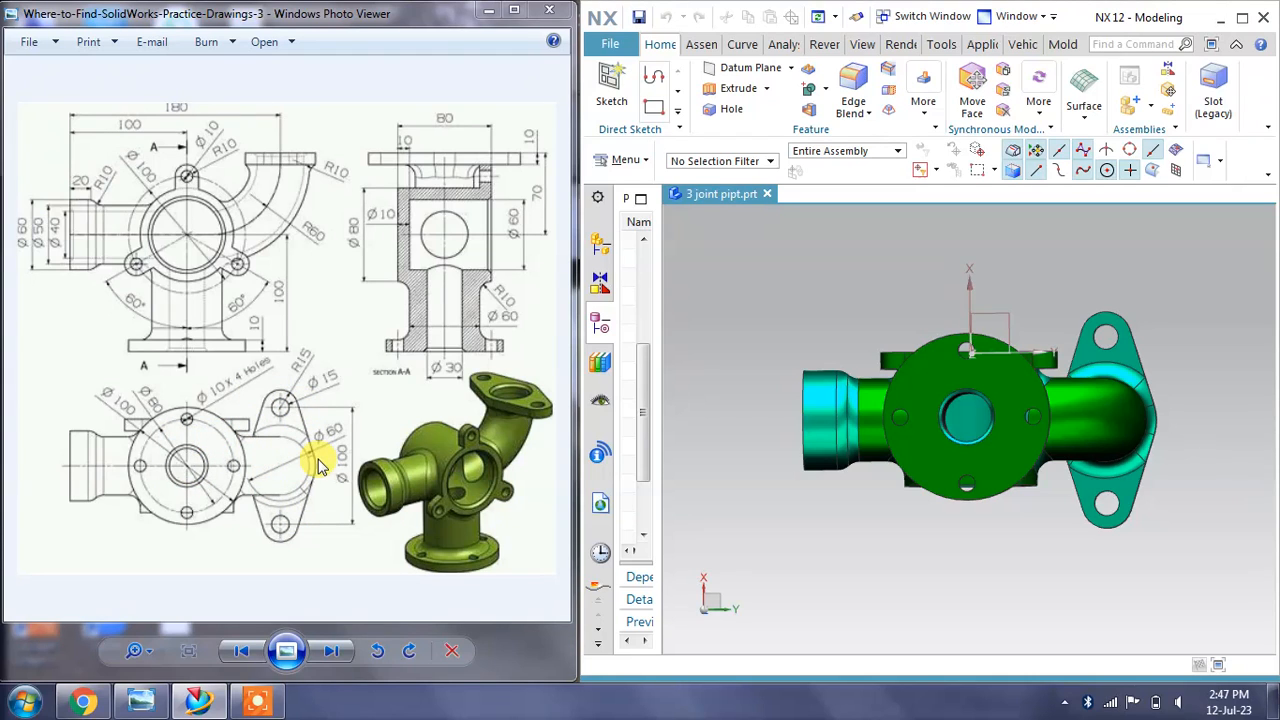
mouse_move(943, 340)
middle_mouse_down()
mouse_move(925, 362)
mouse_move(935, 422)
mouse_move(997, 427)
middle_mouse_up()
mouse_move(1018, 305)
middle_mouse_down()
mouse_move(1045, 315)
mouse_move(1006, 280)
mouse_move(1020, 354)
mouse_move(1044, 366)
mouse_move(1020, 350)
middle_mouse_up()
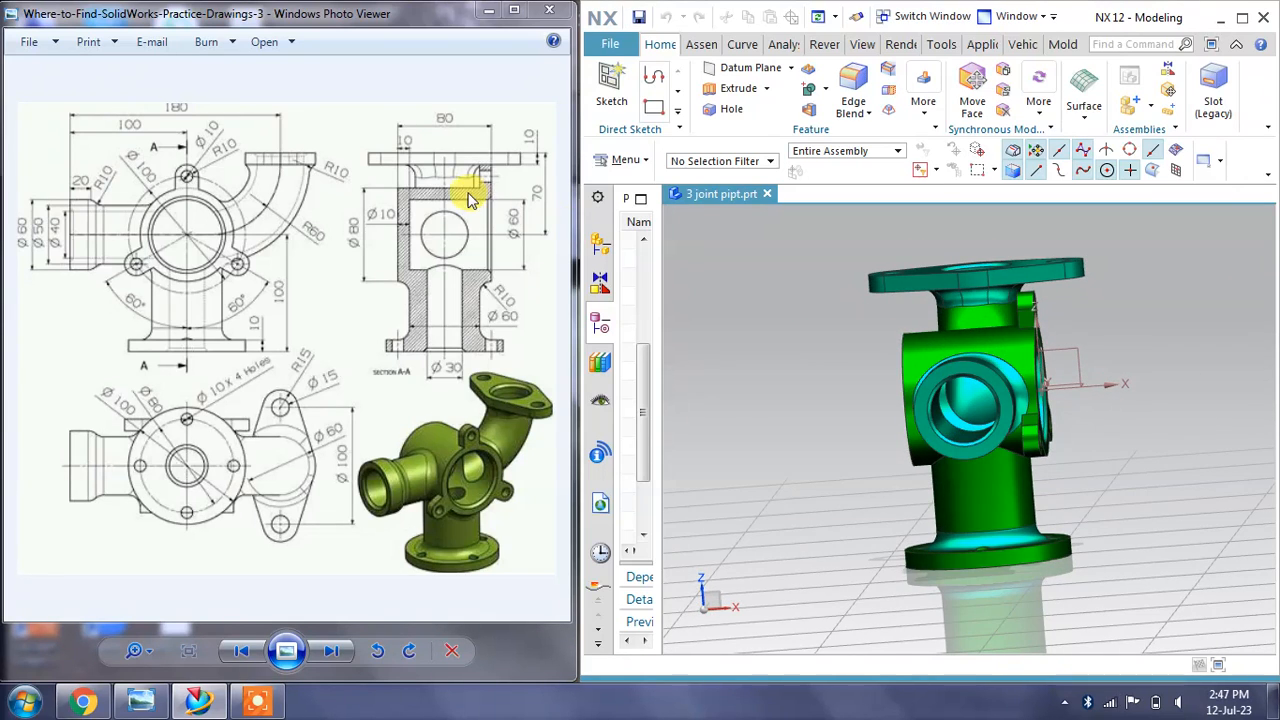
middle_click_drag(766, 429, 826, 398)
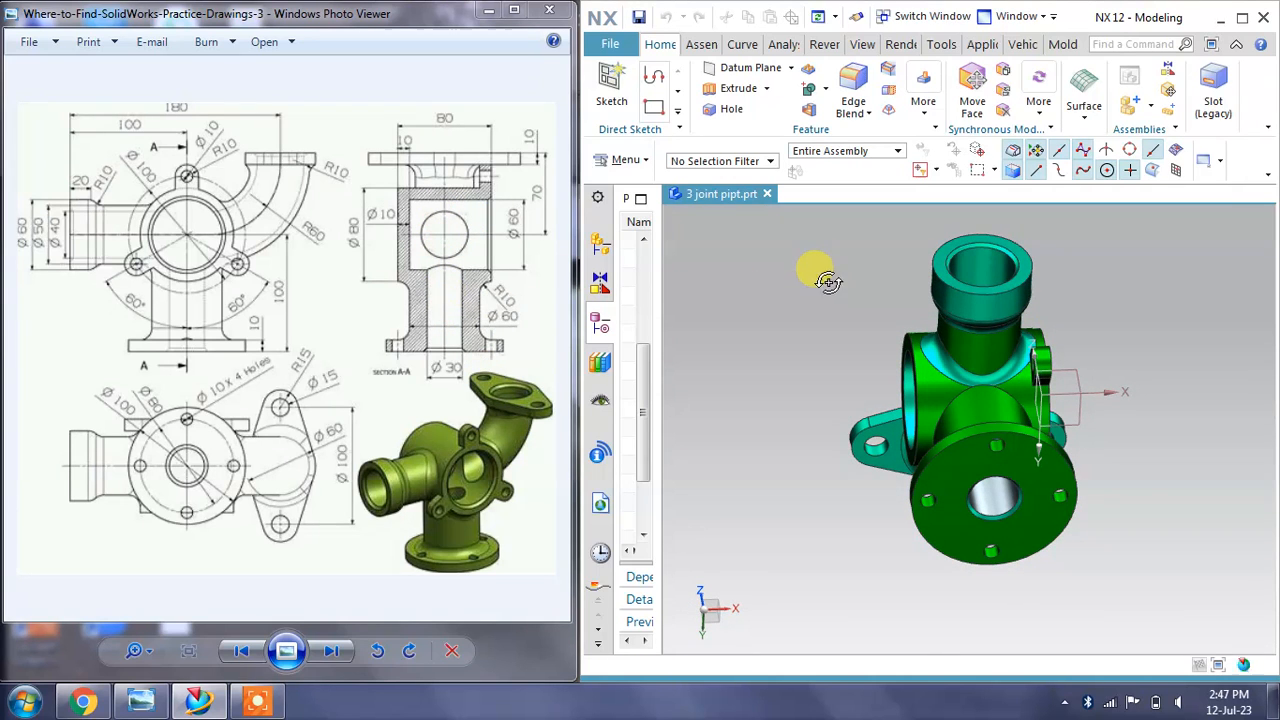
mouse_move(823, 277)
middle_mouse_down()
mouse_move(831, 343)
mouse_move(920, 286)
mouse_move(966, 315)
mouse_move(892, 287)
mouse_move(905, 321)
mouse_move(906, 305)
middle_mouse_up()
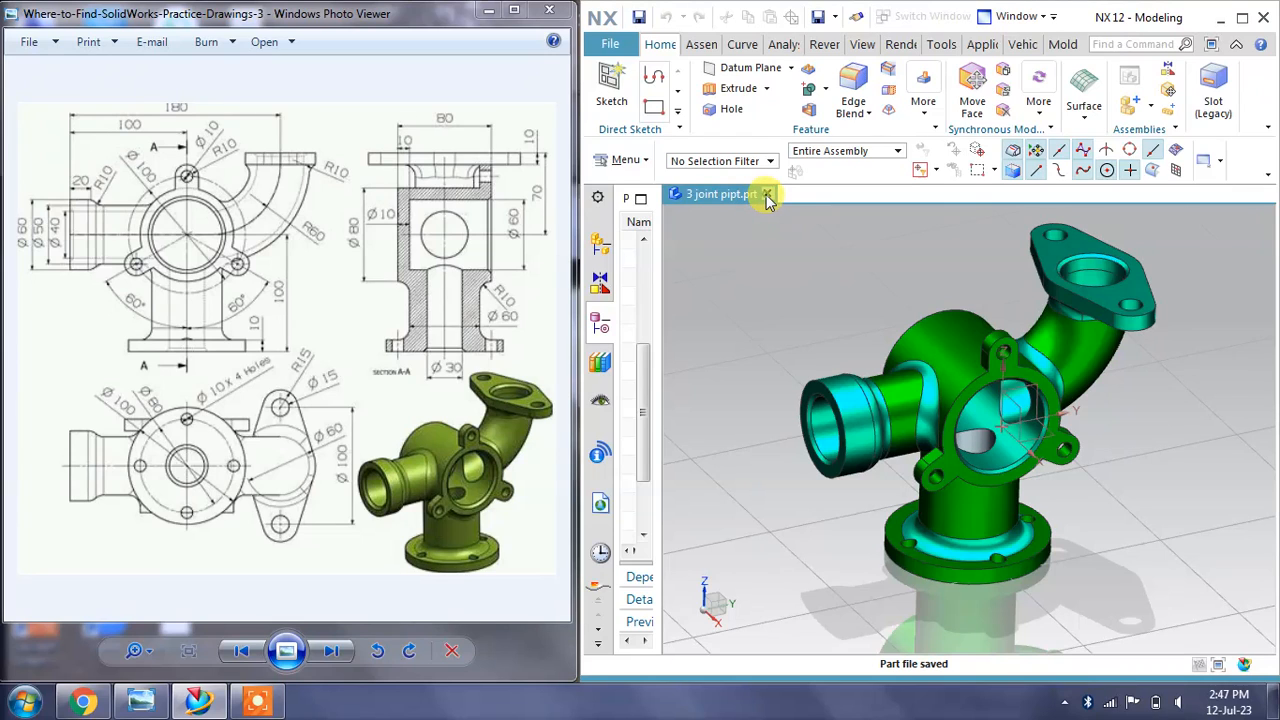
Arrange the window beside the reference drawing with a wider side panel and create a new millimetre Model part, model7.prt
left_click(1246, 17)
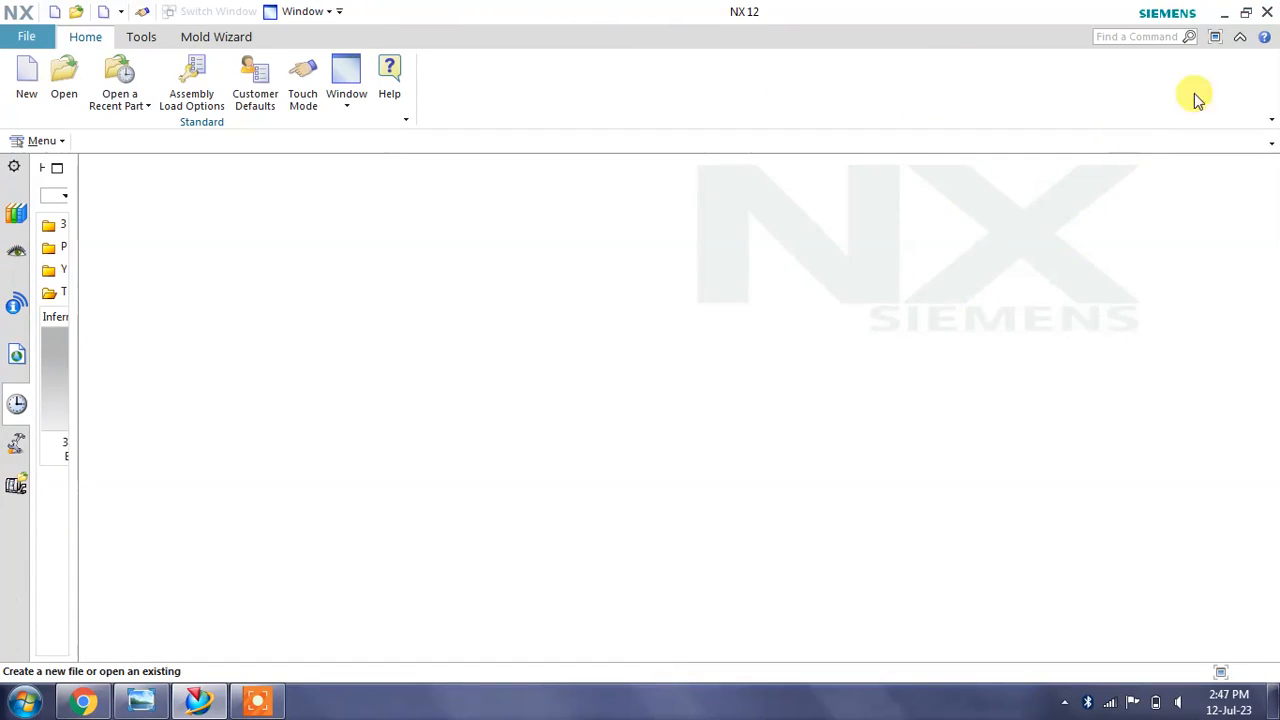
left_click(1246, 12)
left_click_drag(660, 315, 746, 314)
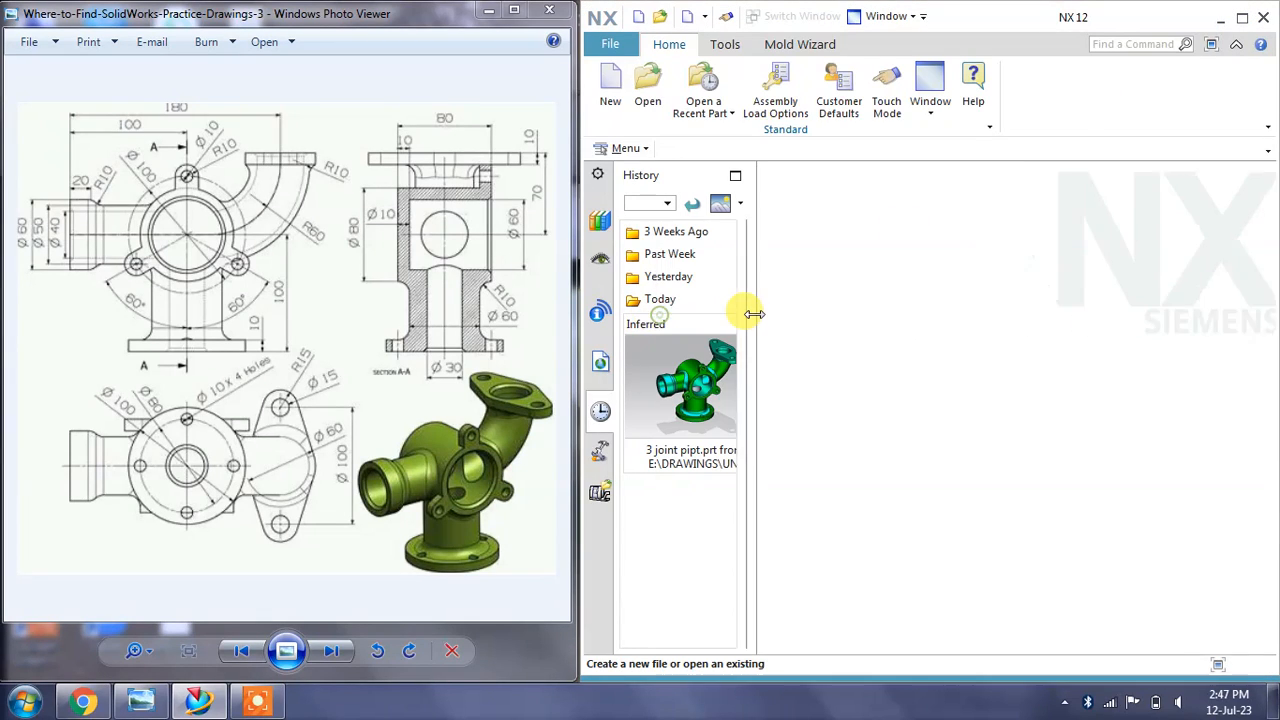
left_click(610, 82)
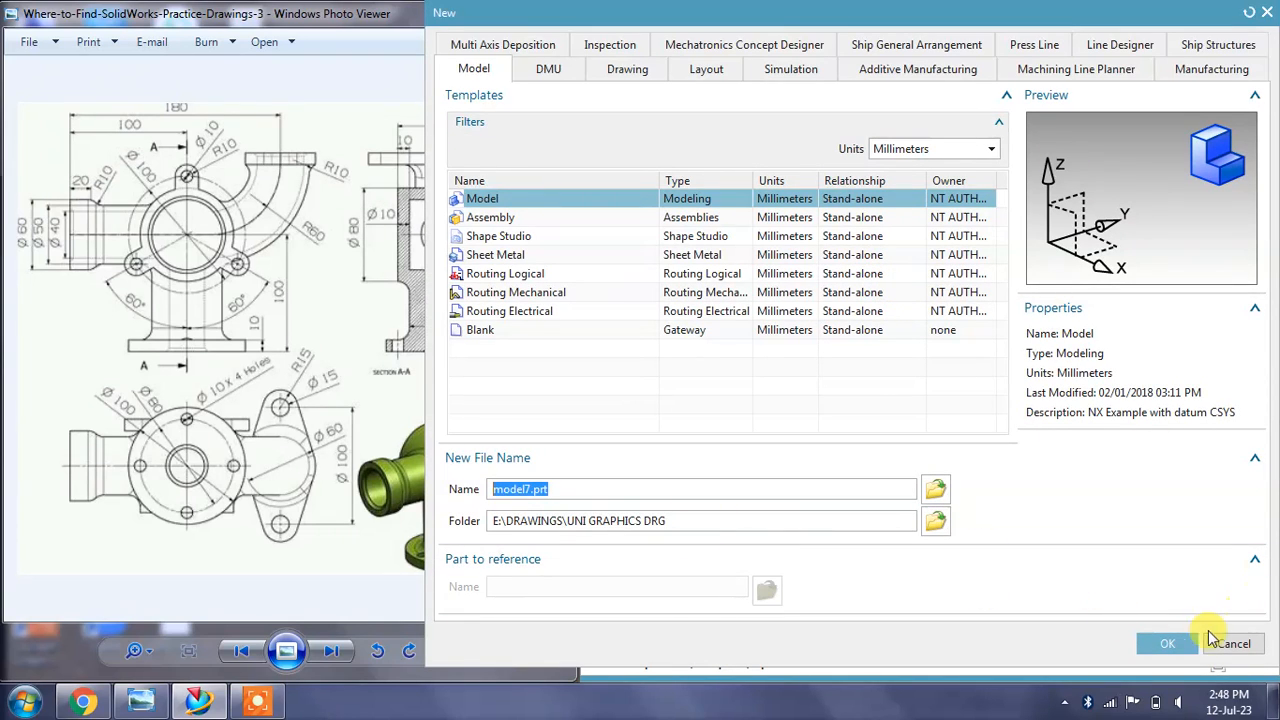
left_click(1166, 643)
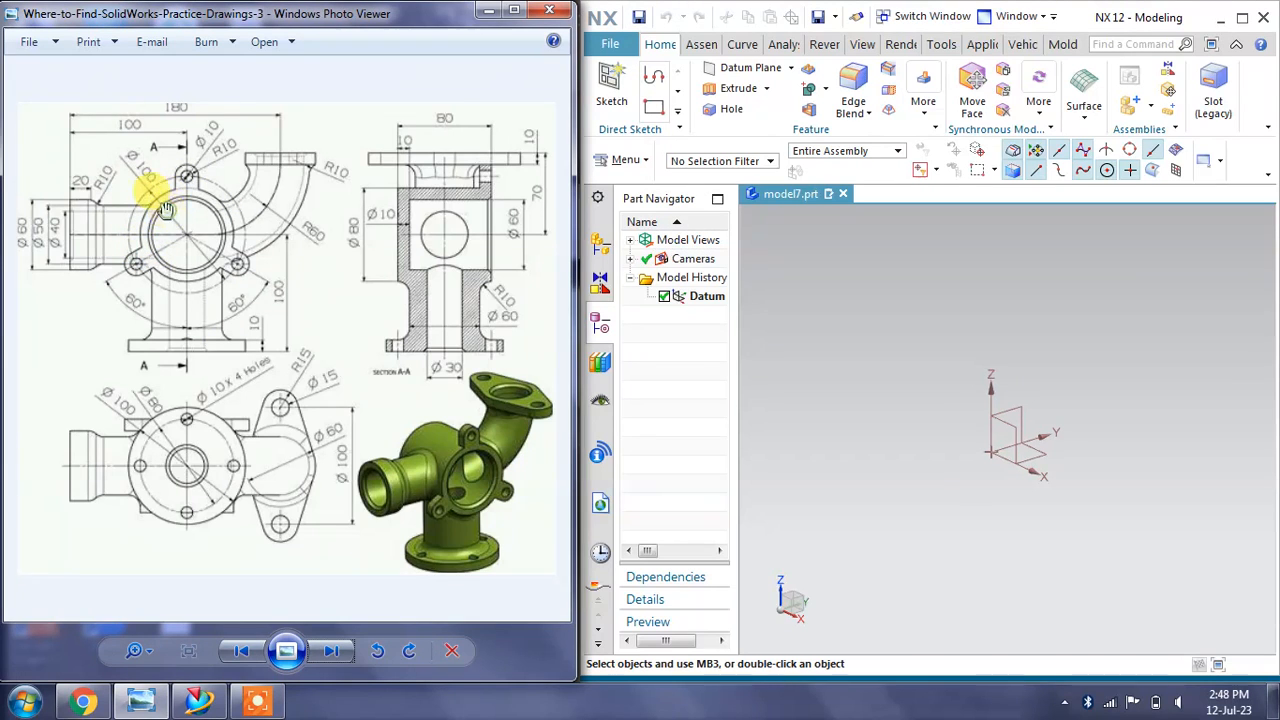
Start a sketch on the YZ plane of the datum coordinate system
scroll(160, 190, "up", 4)
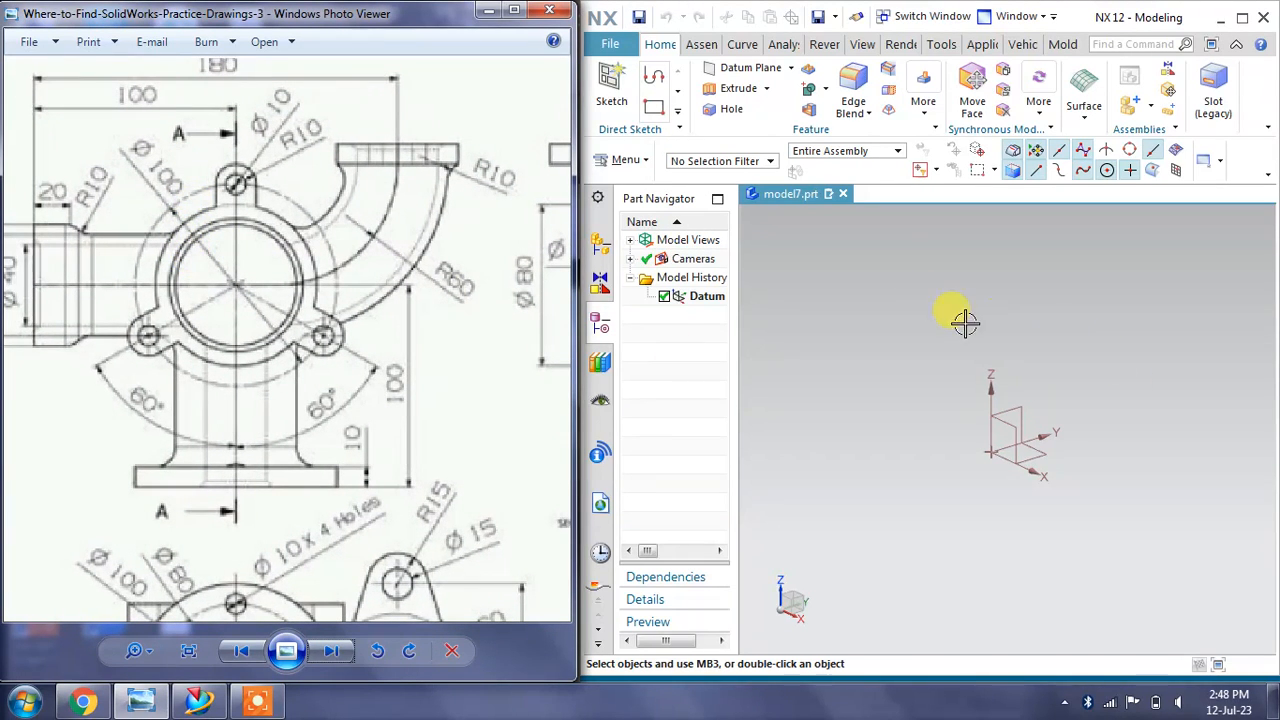
left_click(611, 92)
left_click(995, 440)
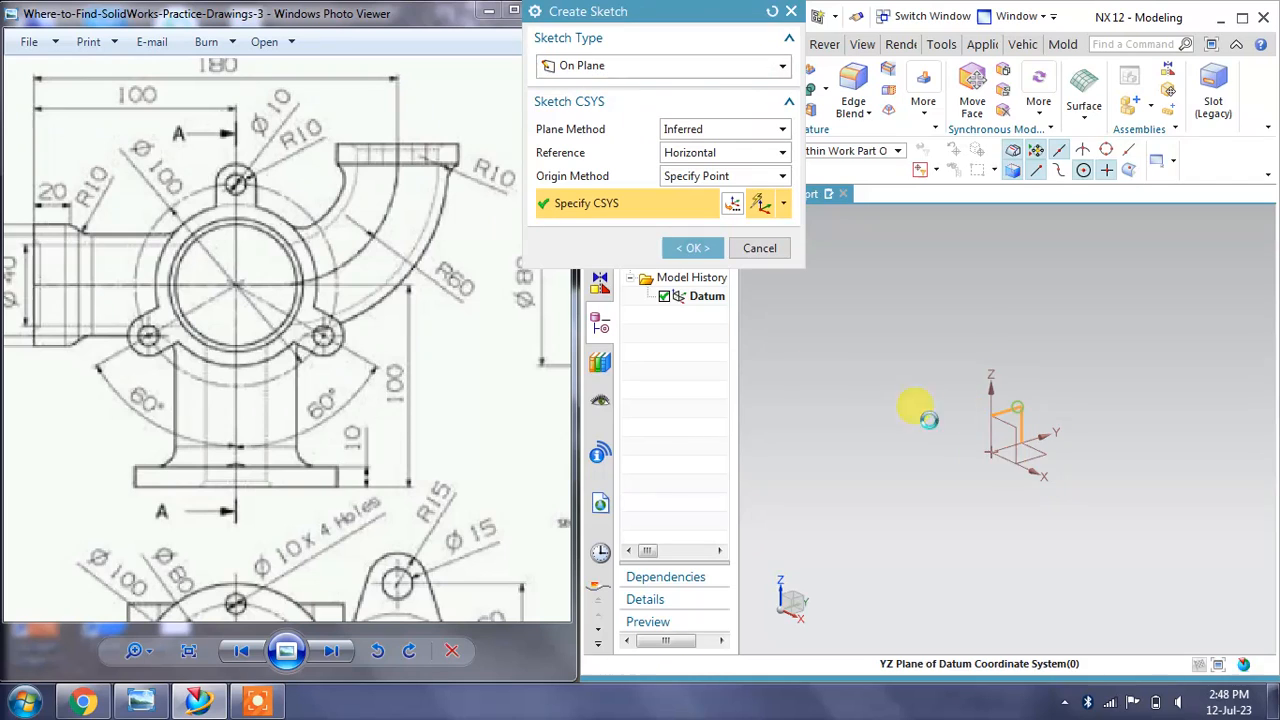
left_click(693, 248)
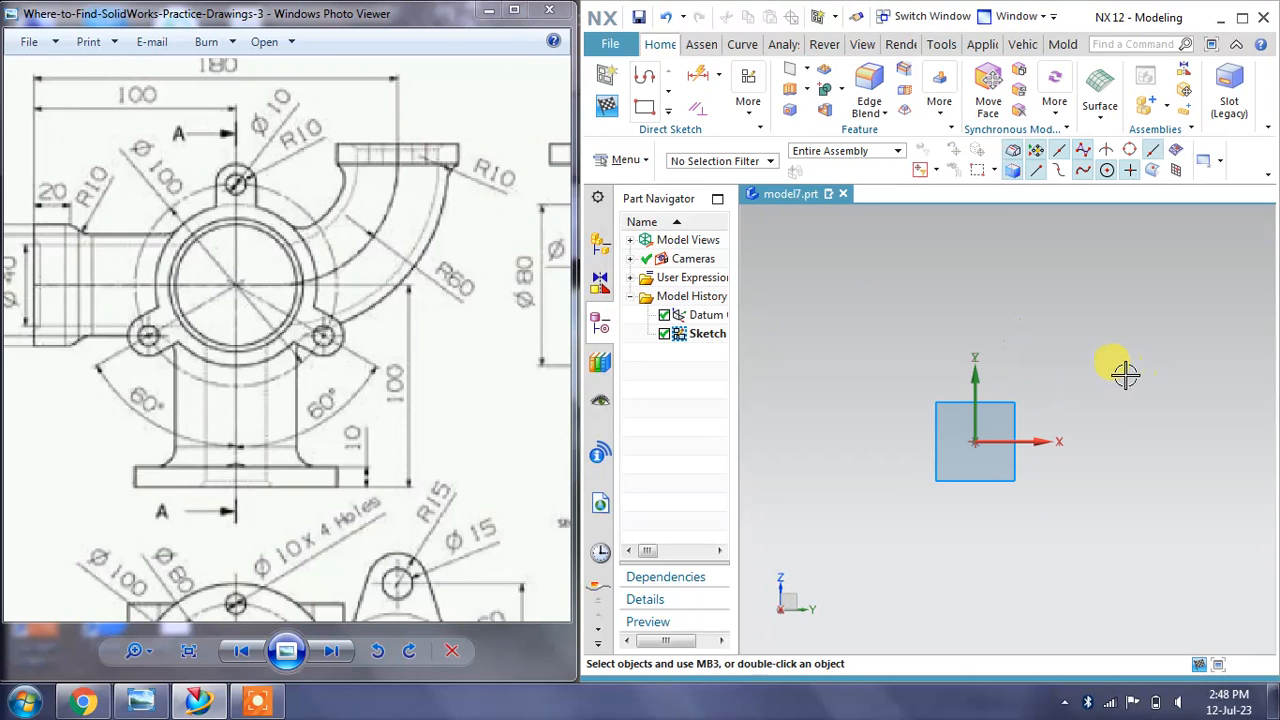
Draw a circle about 100 mm in diameter centred on the sketch origin
left_click(668, 115)
left_click(772, 98)
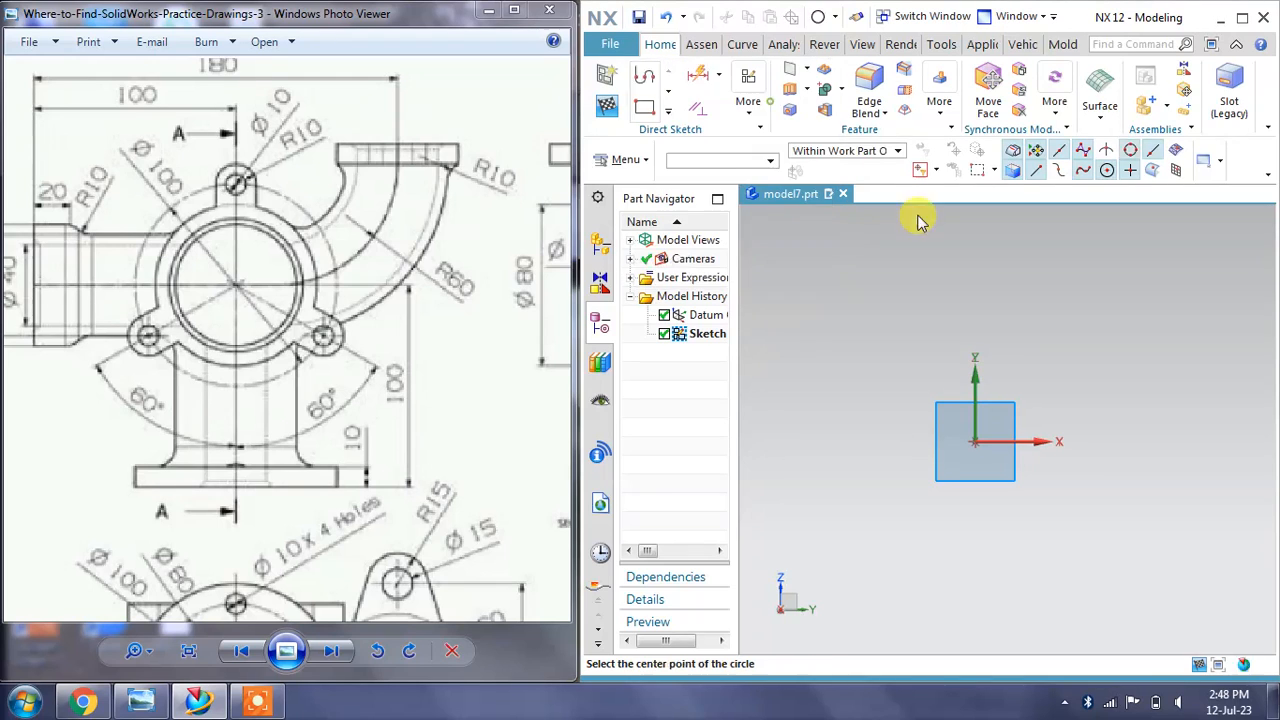
left_click(975, 443)
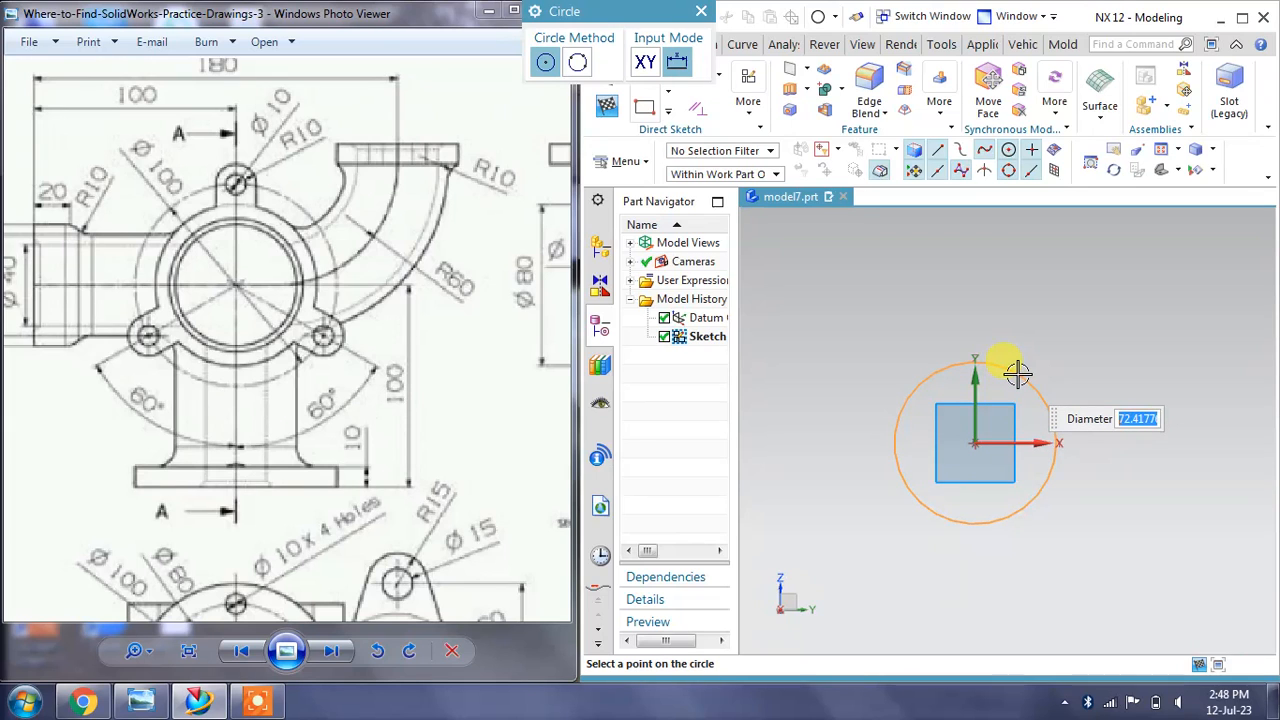
left_click_drag(426, 443, 210, 446)
mouse_move(337, 366)
left_mouse_down()
mouse_move(254, 381)
mouse_move(229, 363)
left_mouse_up()
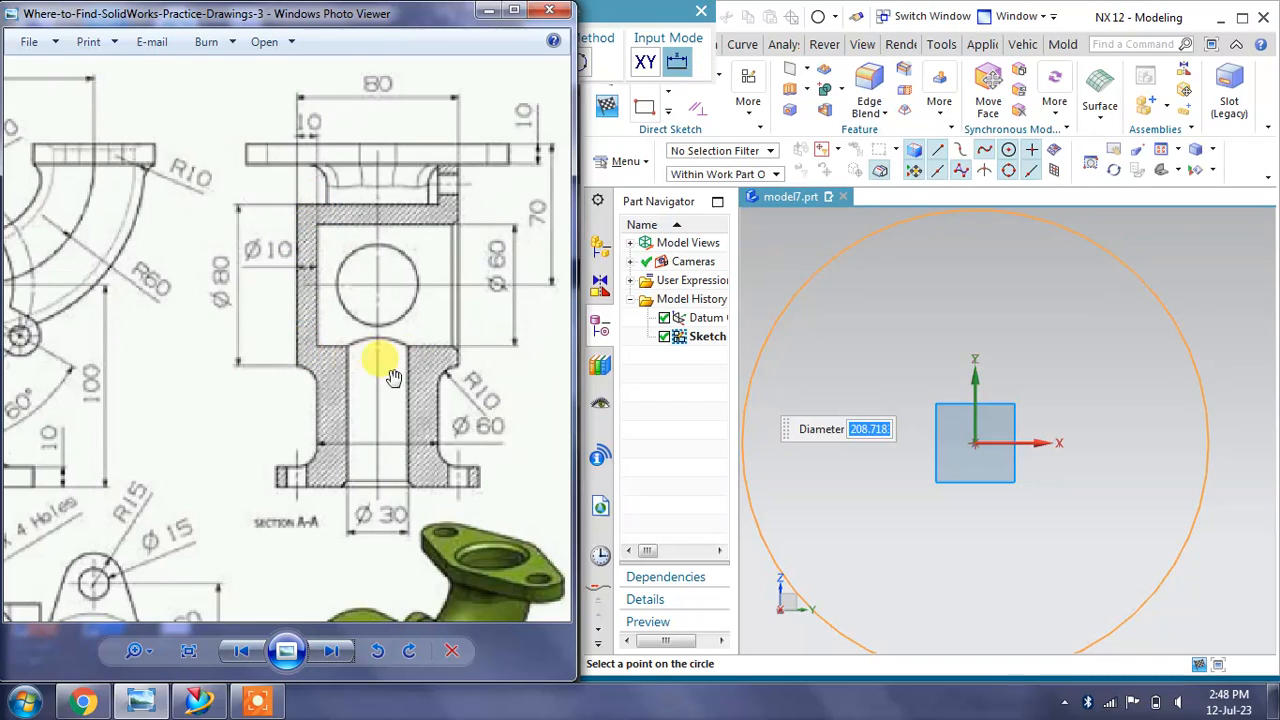
left_click_drag(218, 305, 355, 310)
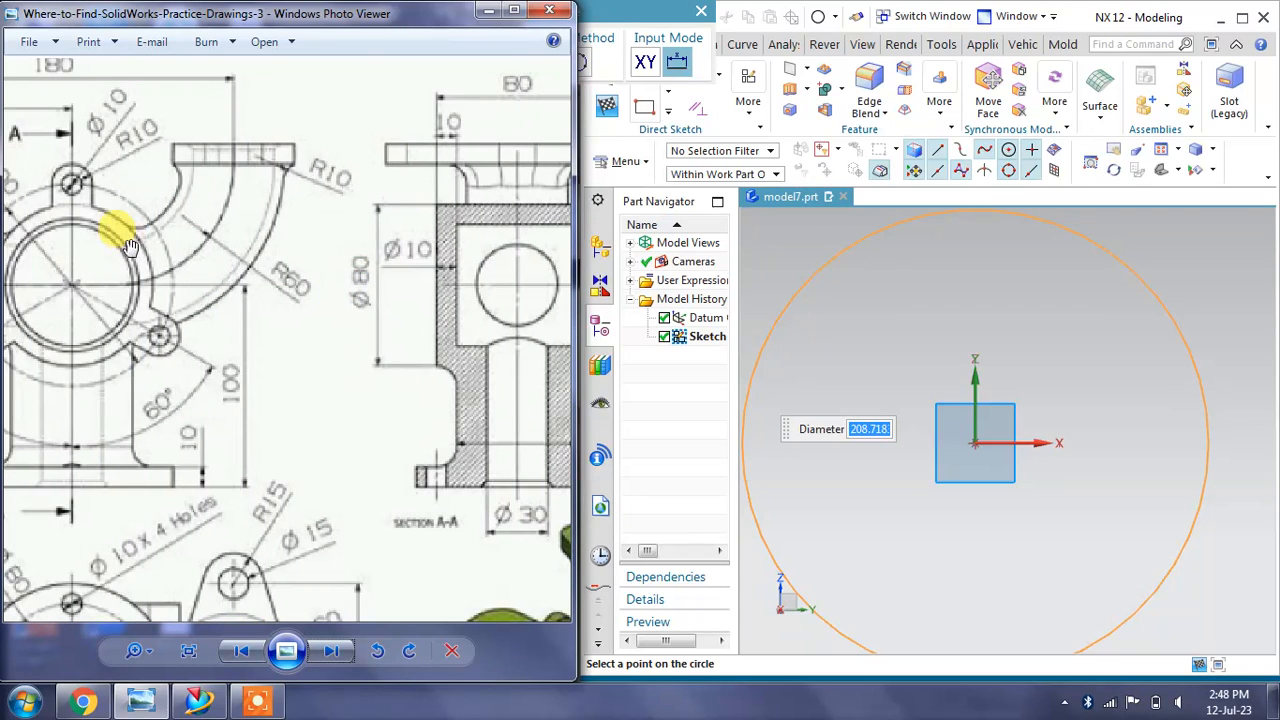
mouse_move(386, 243)
left_mouse_down()
mouse_move(221, 275)
mouse_move(490, 280)
left_mouse_up()
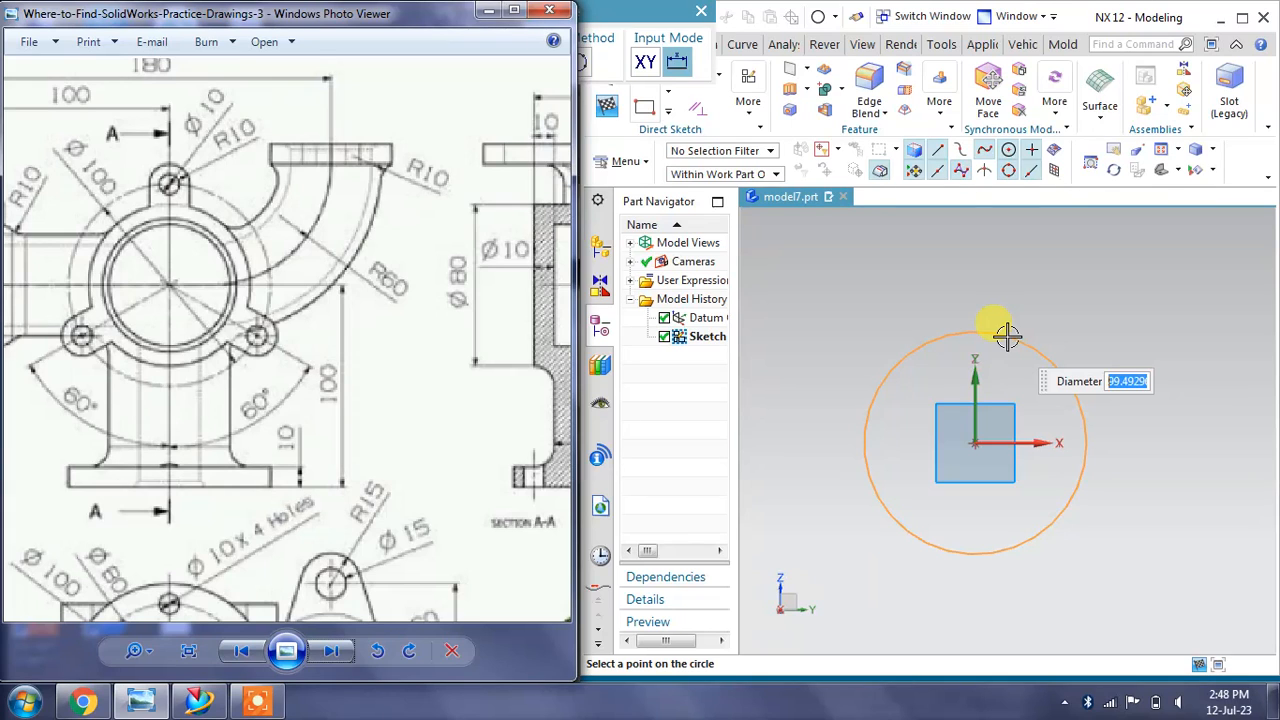
left_click(1045, 355)
key("Escape")
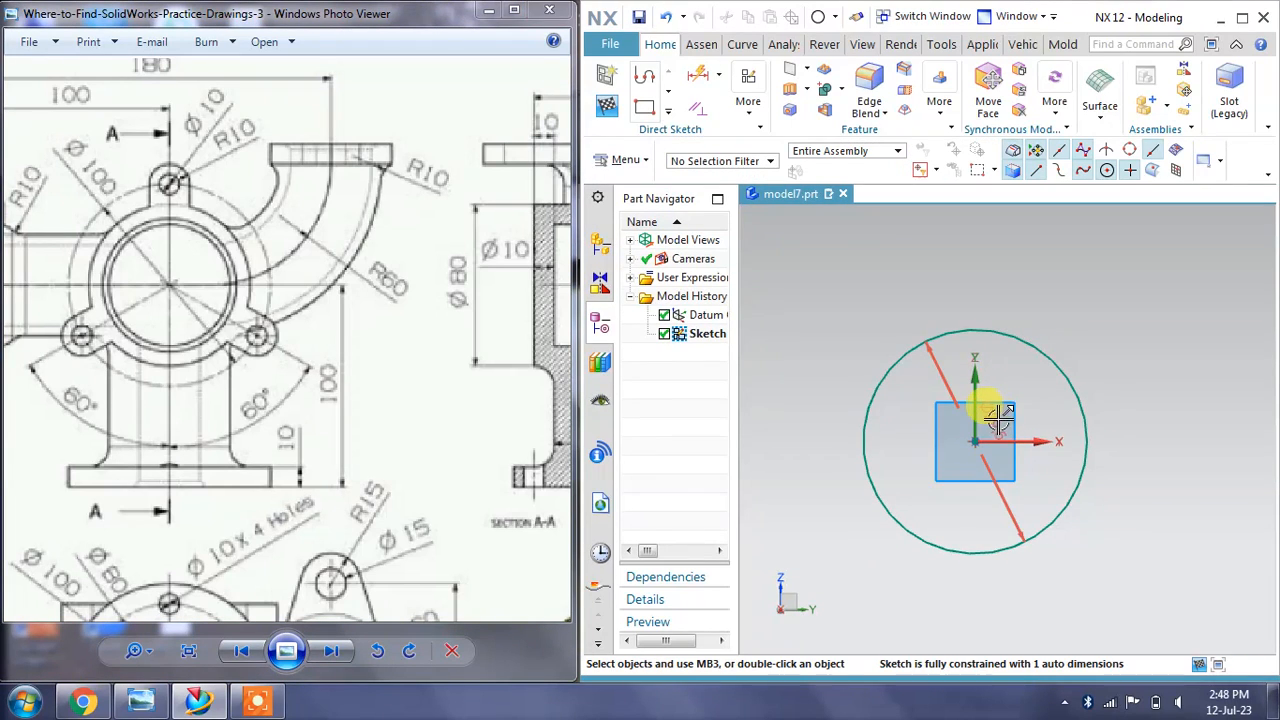
Set the circle's diameter dimension to 80 mm
double_click(998, 418)
type("80")
key("Return")
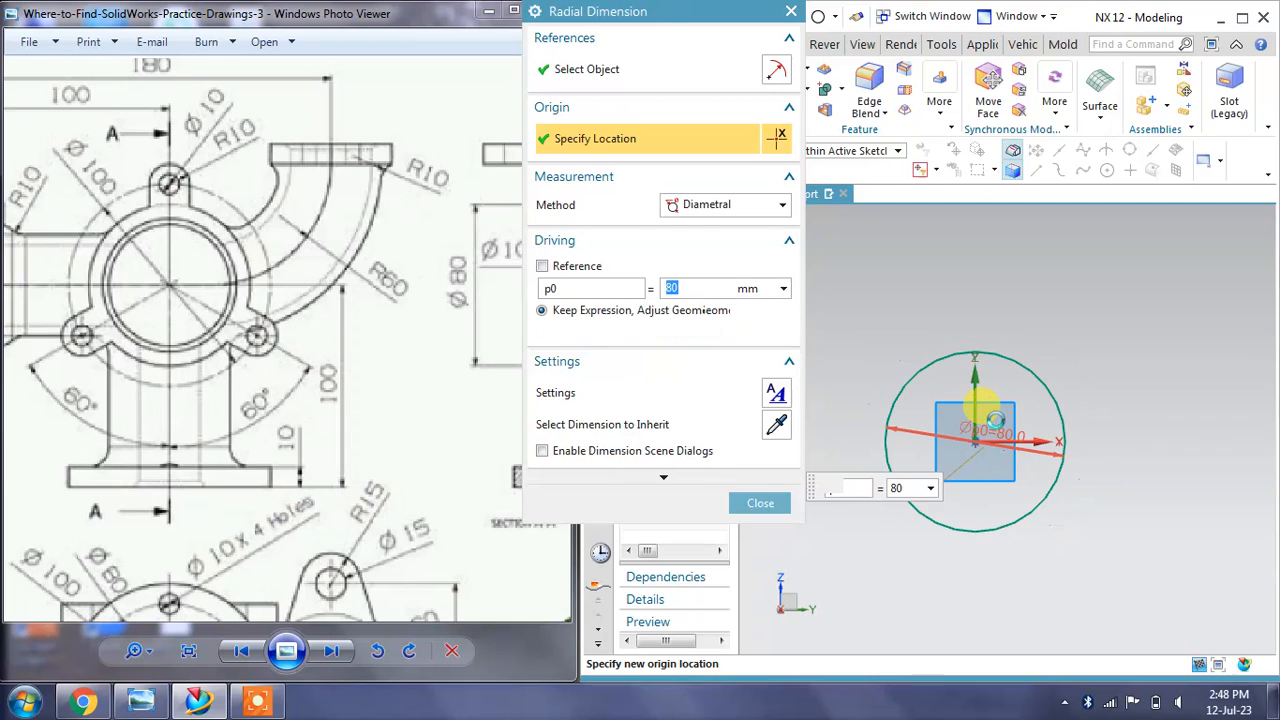
left_click(772, 506)
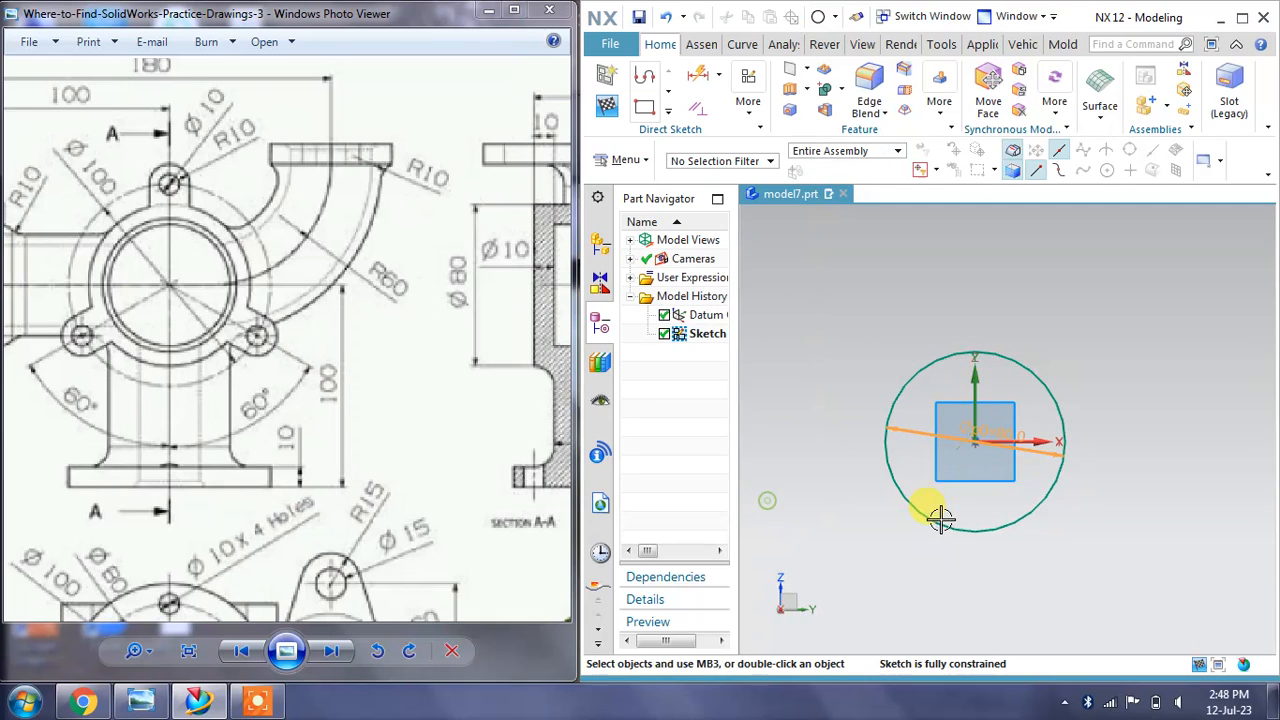
Draw a concentric circle 100 mm in diameter around the main circle and convert it to a reference curve
scroll(951, 524, "up", 2)
scroll(205, 230, "up", 2)
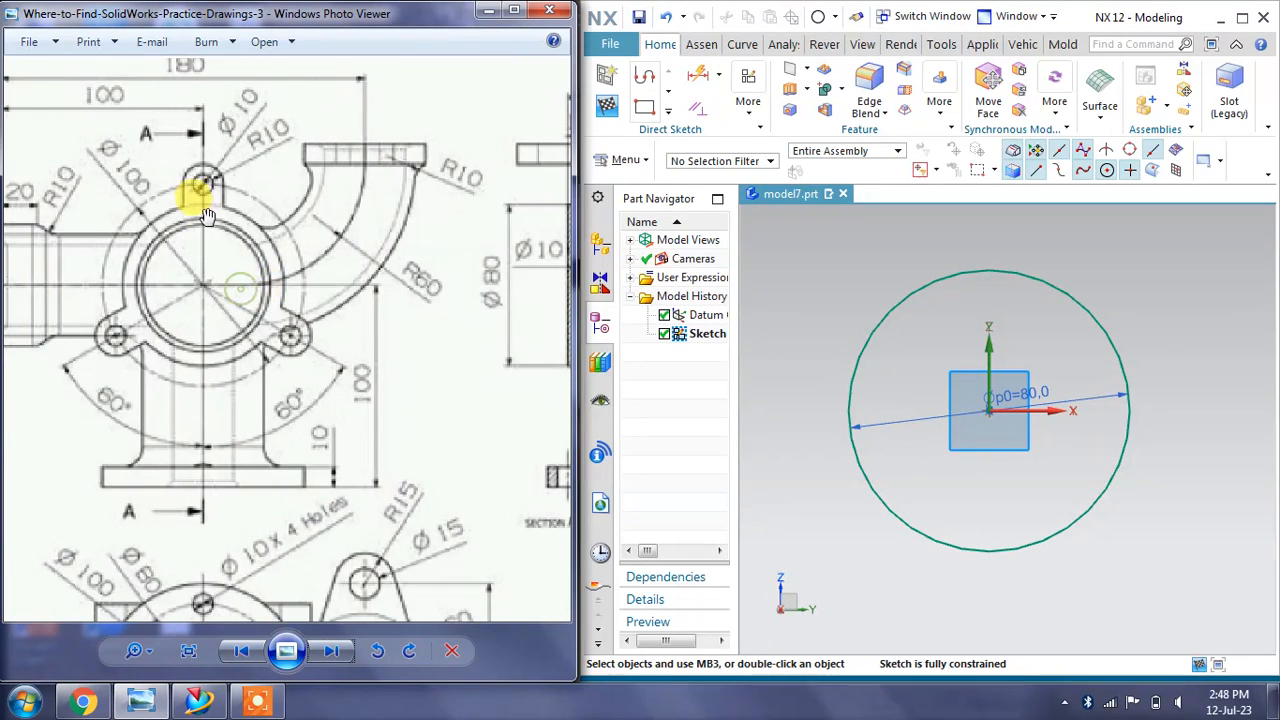
scroll(315, 290, "down", 4)
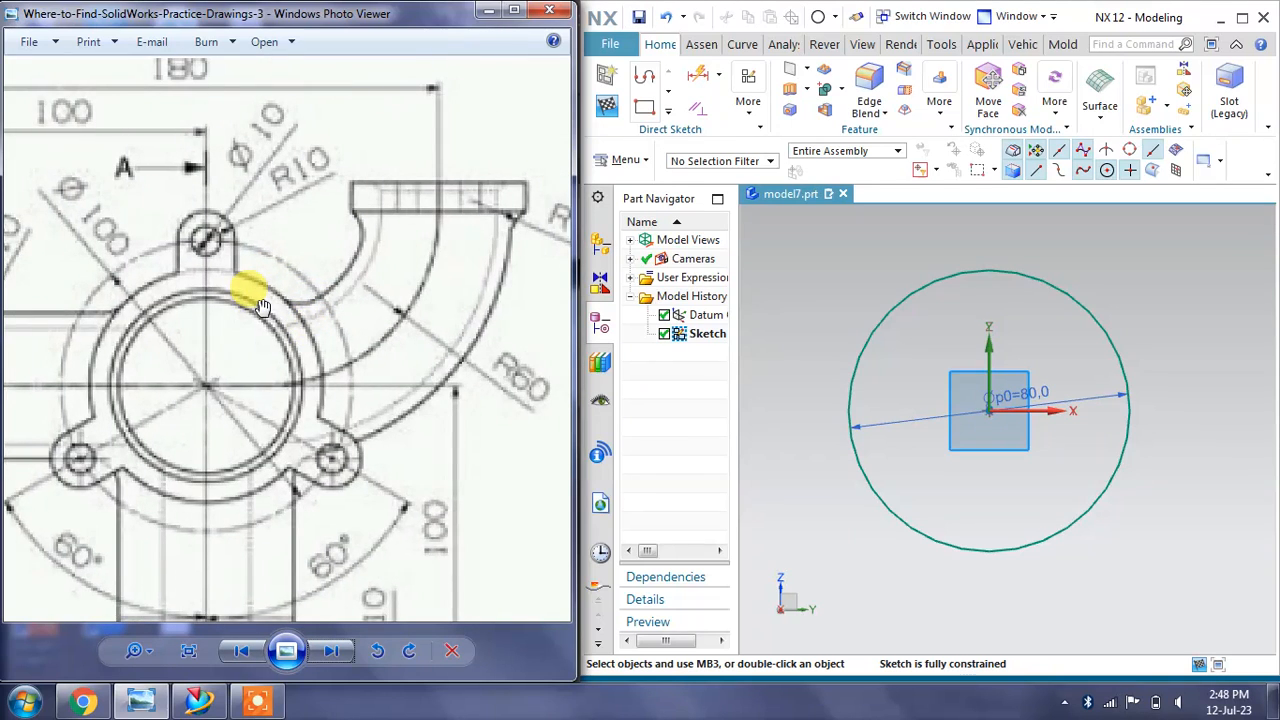
left_click(666, 110)
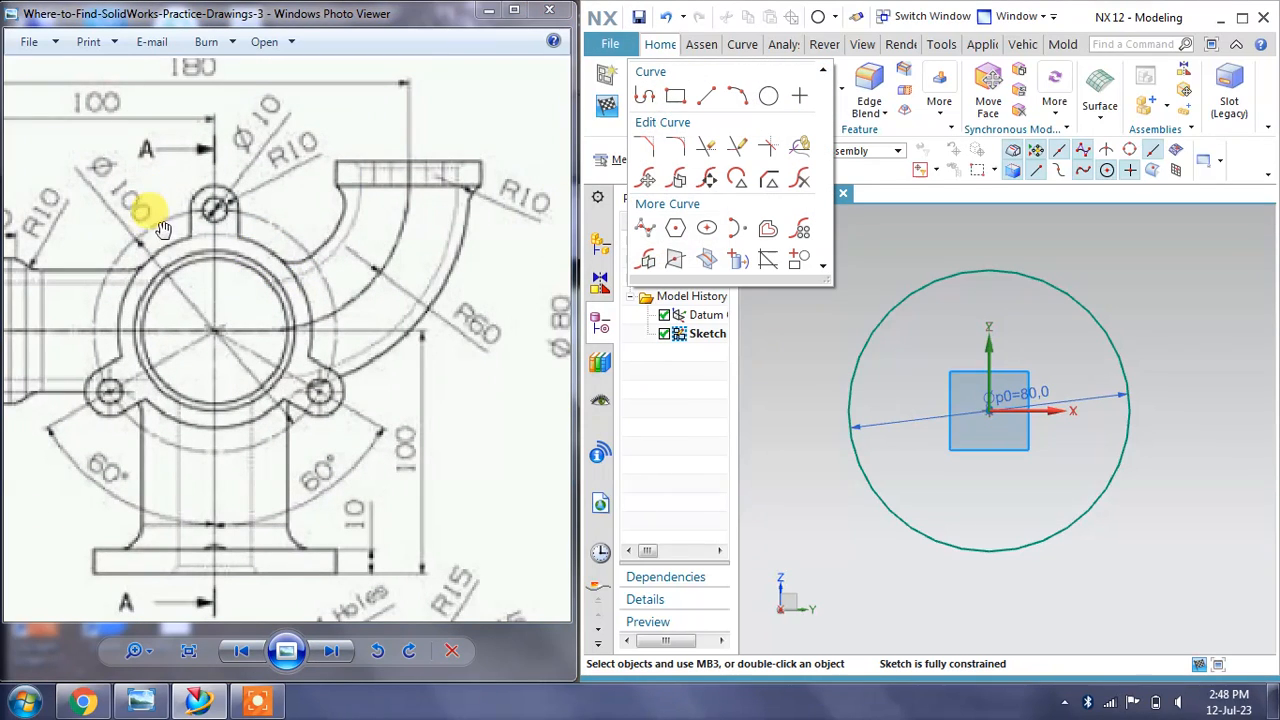
left_click(768, 95)
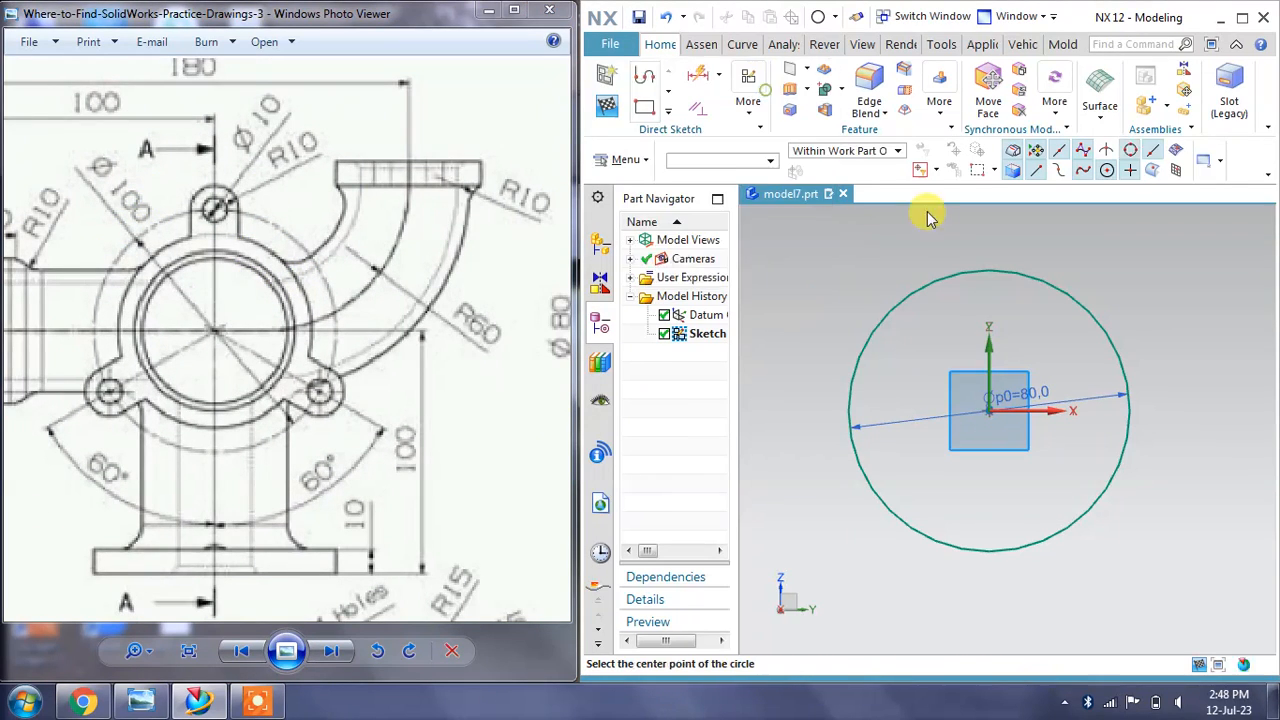
left_click(988, 410)
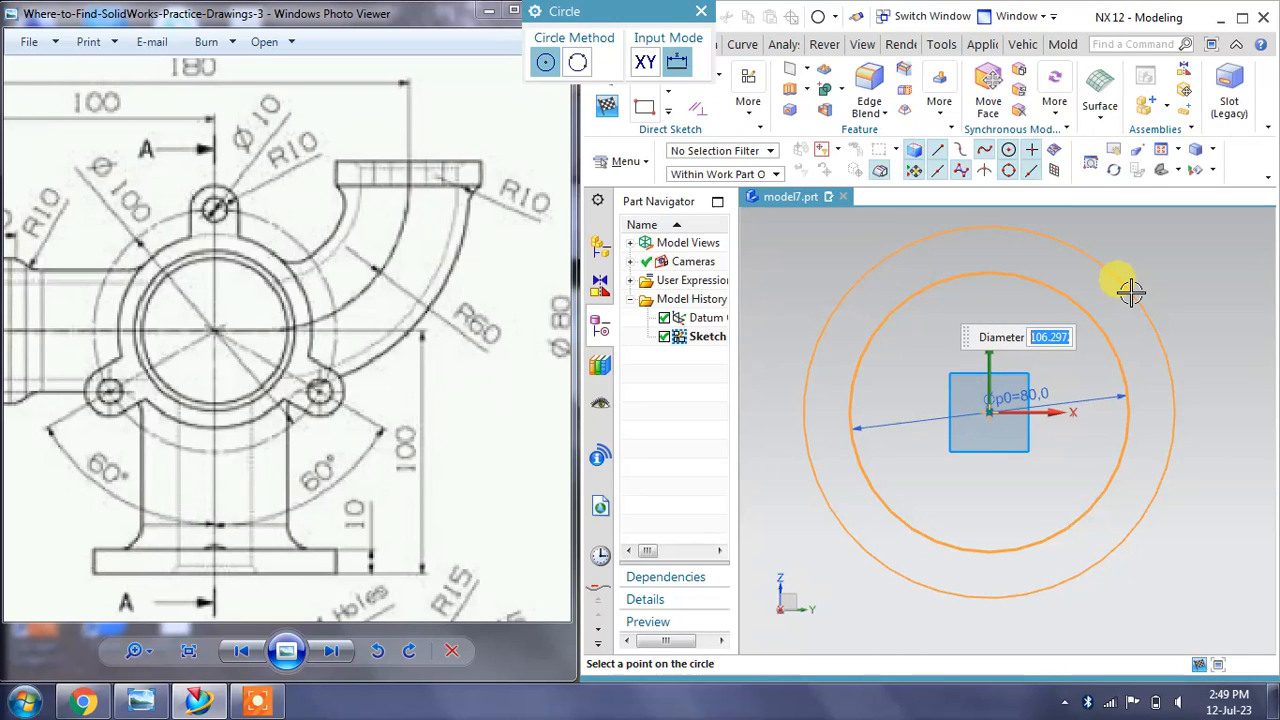
type("100")
key("Return")
key("Escape")
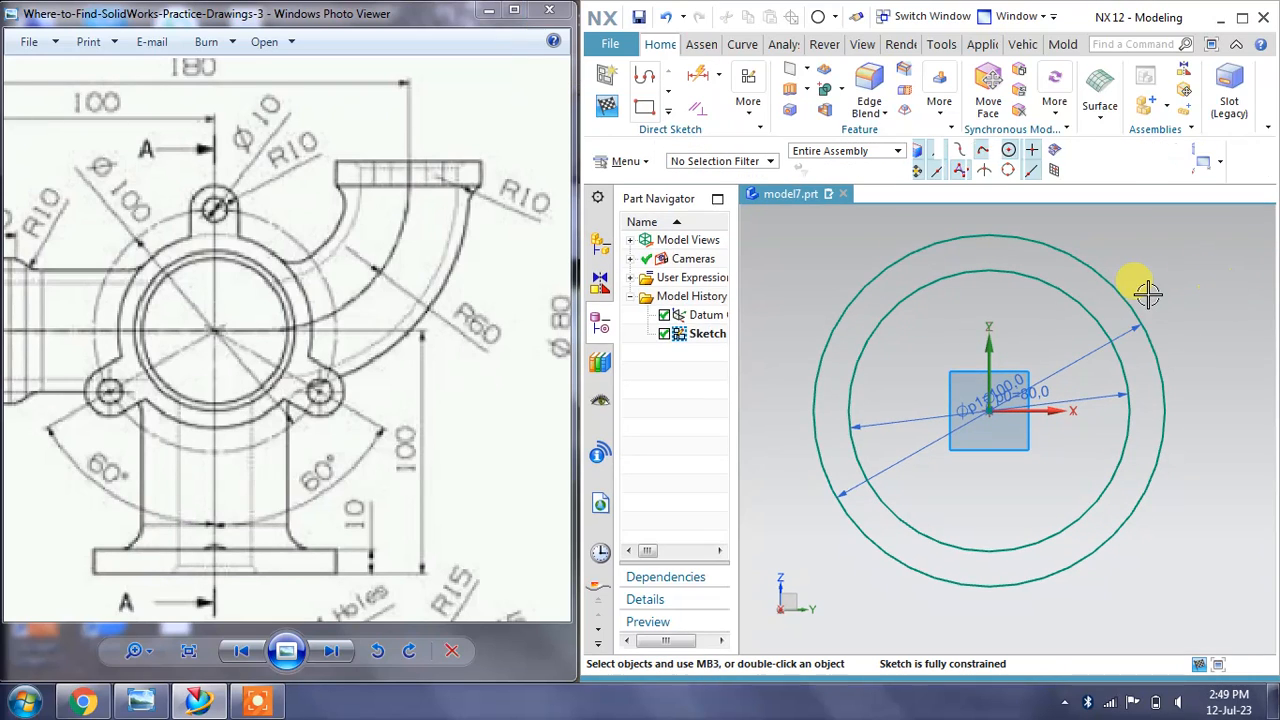
left_click(1127, 300)
left_click(1173, 330)
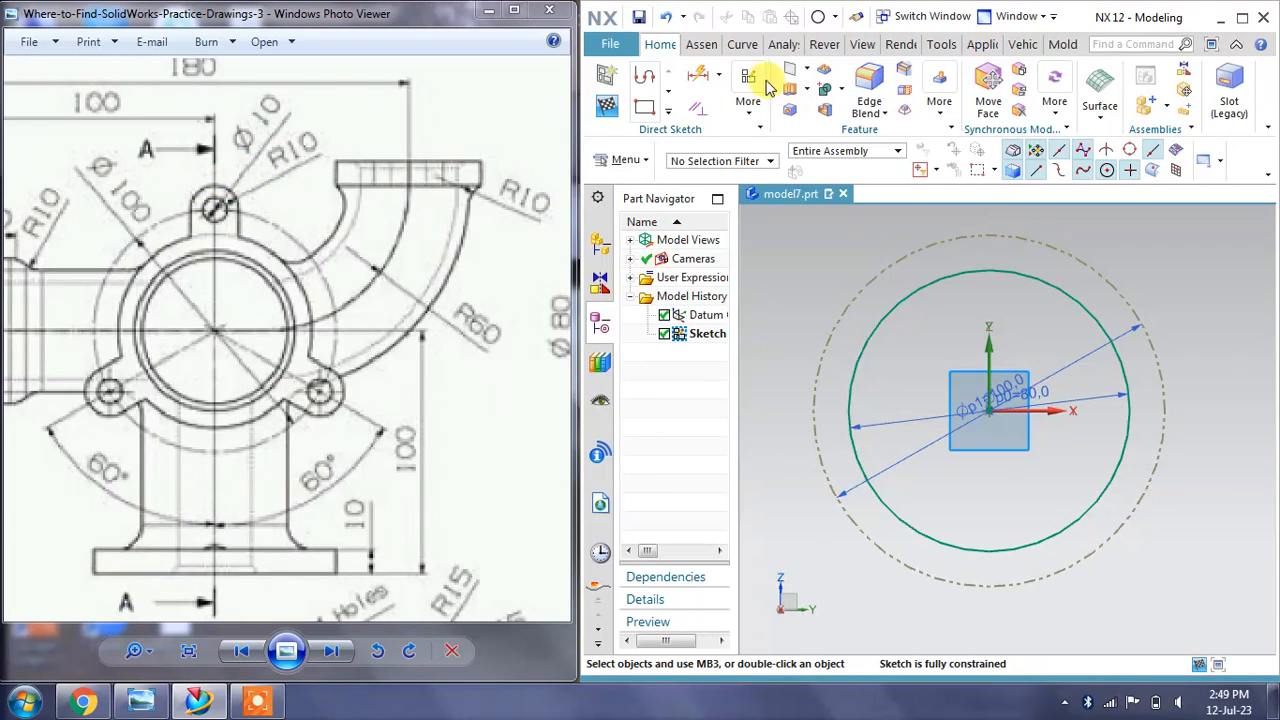
Draw a 20 mm diameter circle centred on the upper quadrant point of the 100 mm reference circle
left_click(670, 112)
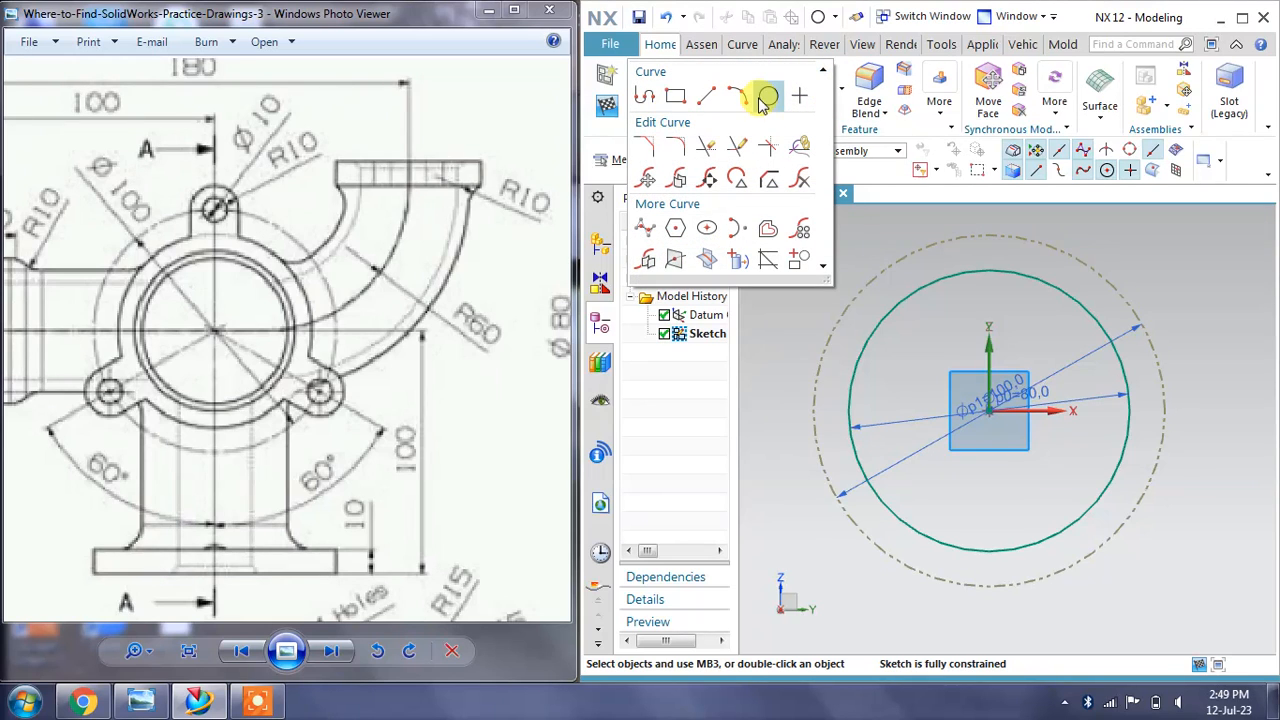
left_click(764, 98)
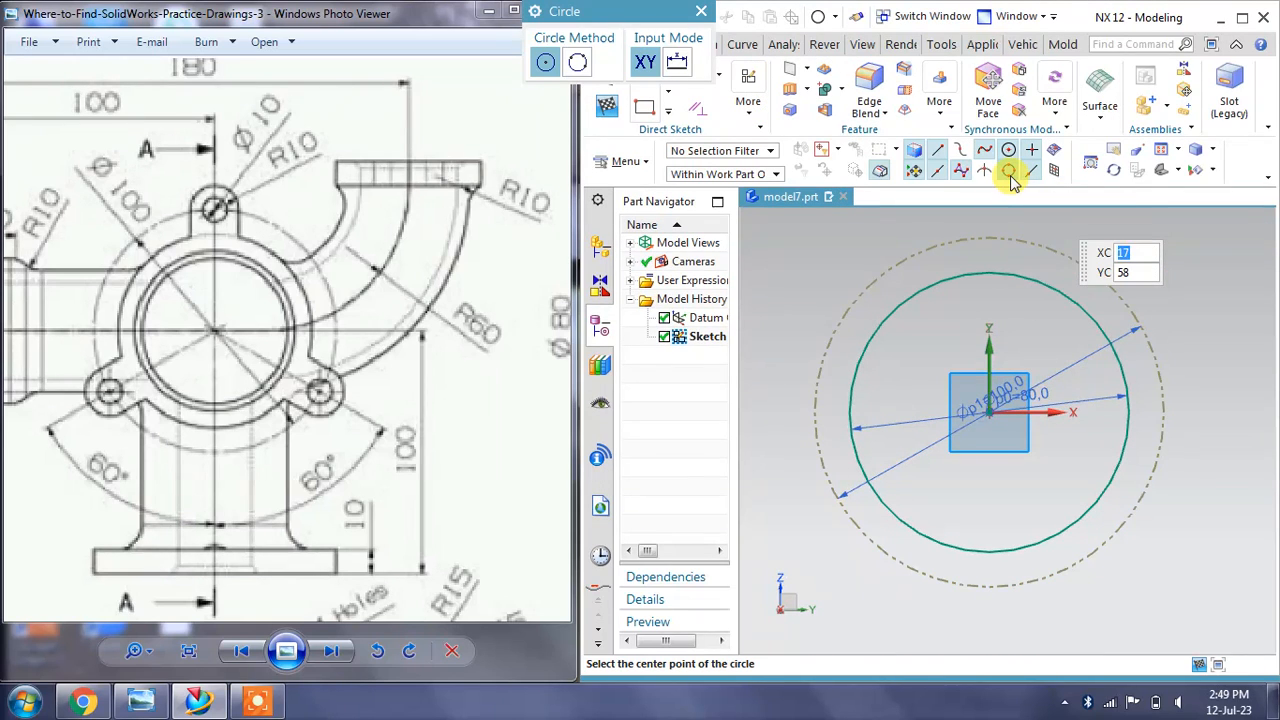
left_click(1008, 171)
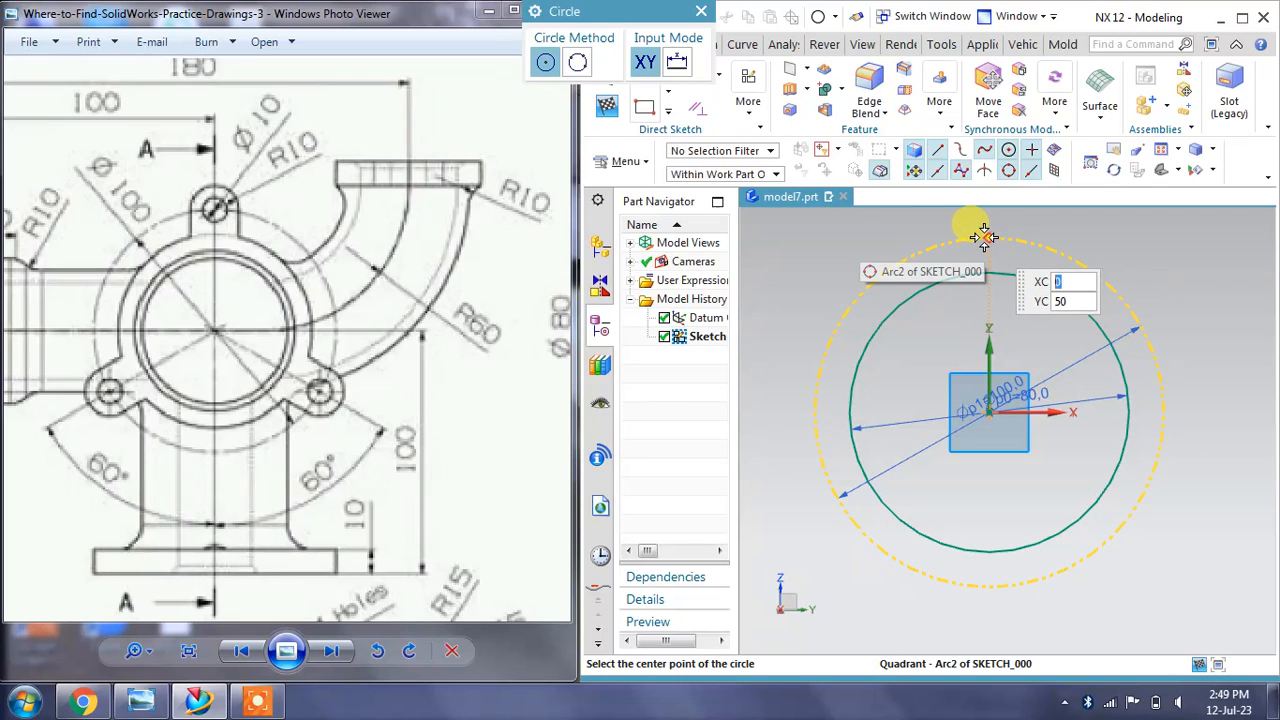
left_click(989, 237)
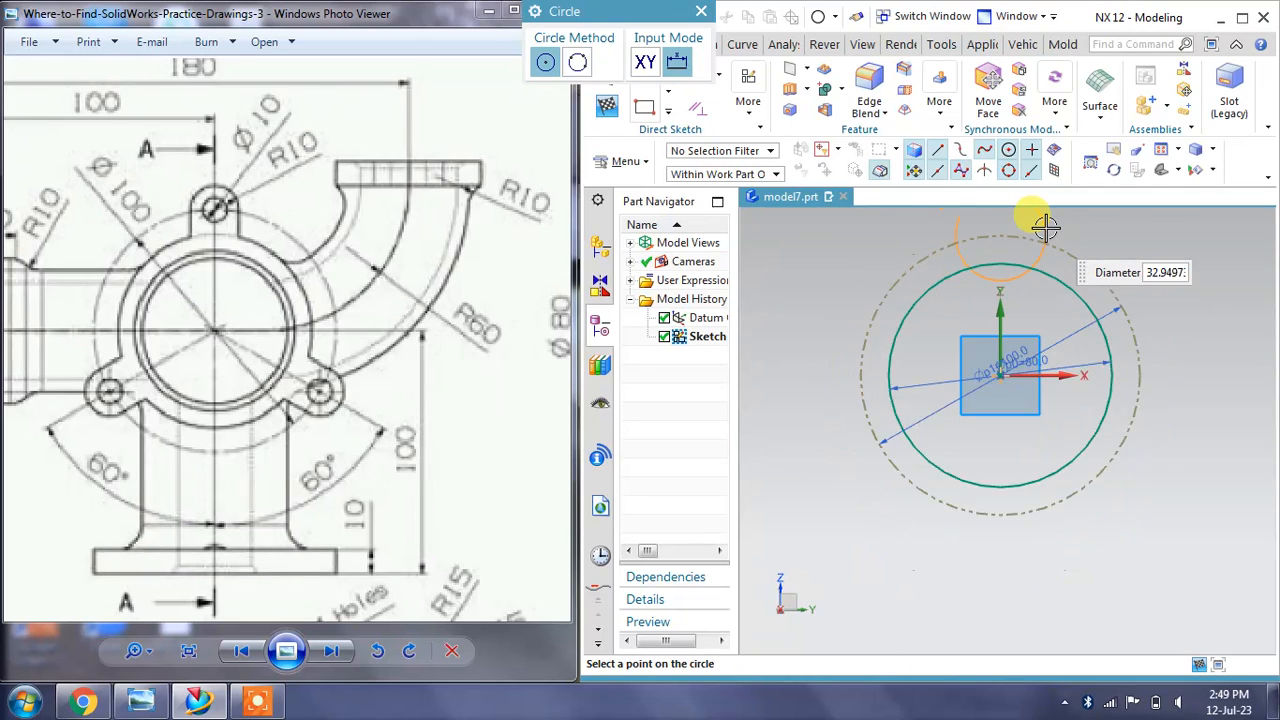
scroll(1046, 230, "up", 2)
middle_click_drag(1062, 275, 1052, 342, "shift")
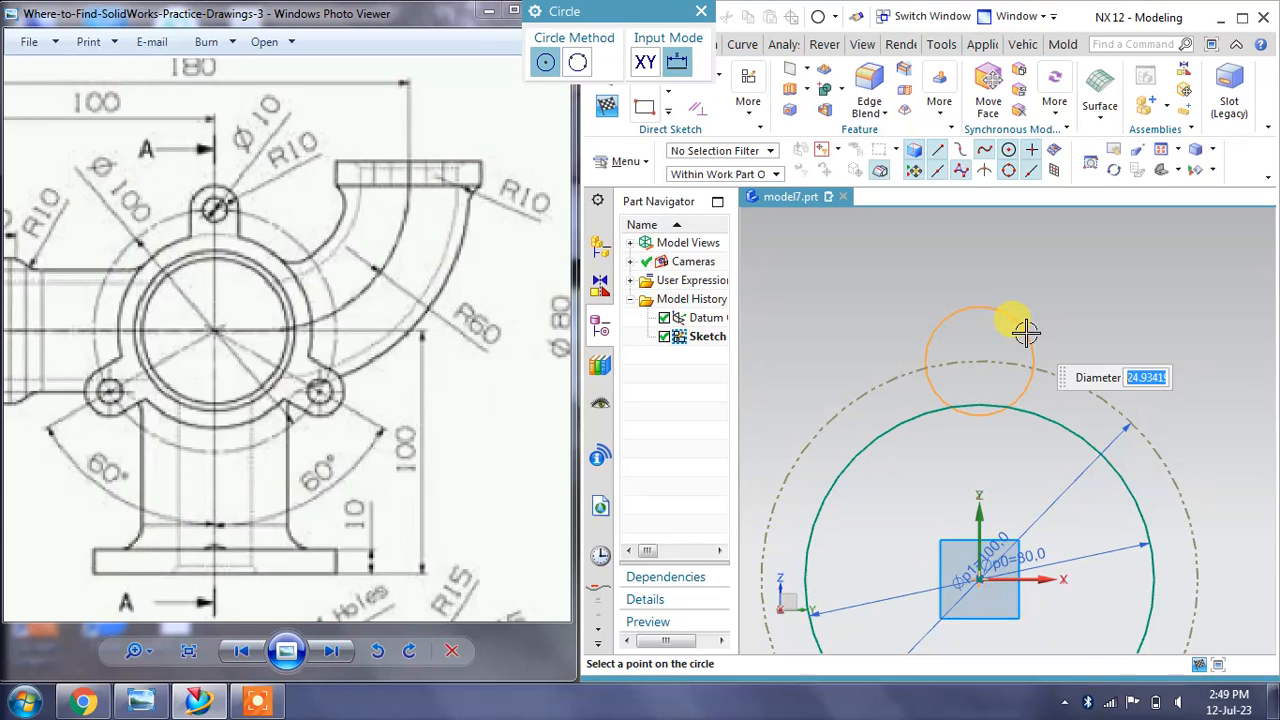
type("20")
key("Return")
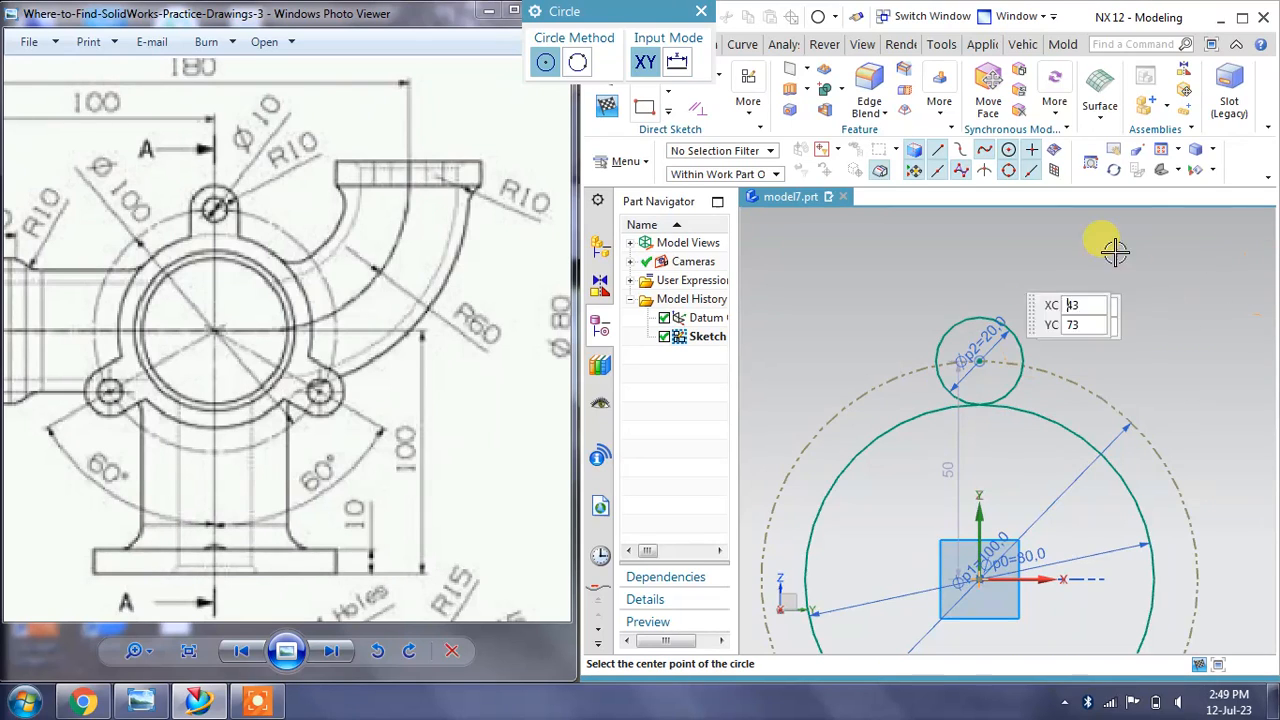
key("Escape")
Draw a concentric 10 mm hole circle inside the lug circle and make the 50 mm height dimension to its centre a driving dimension
left_click(669, 90)
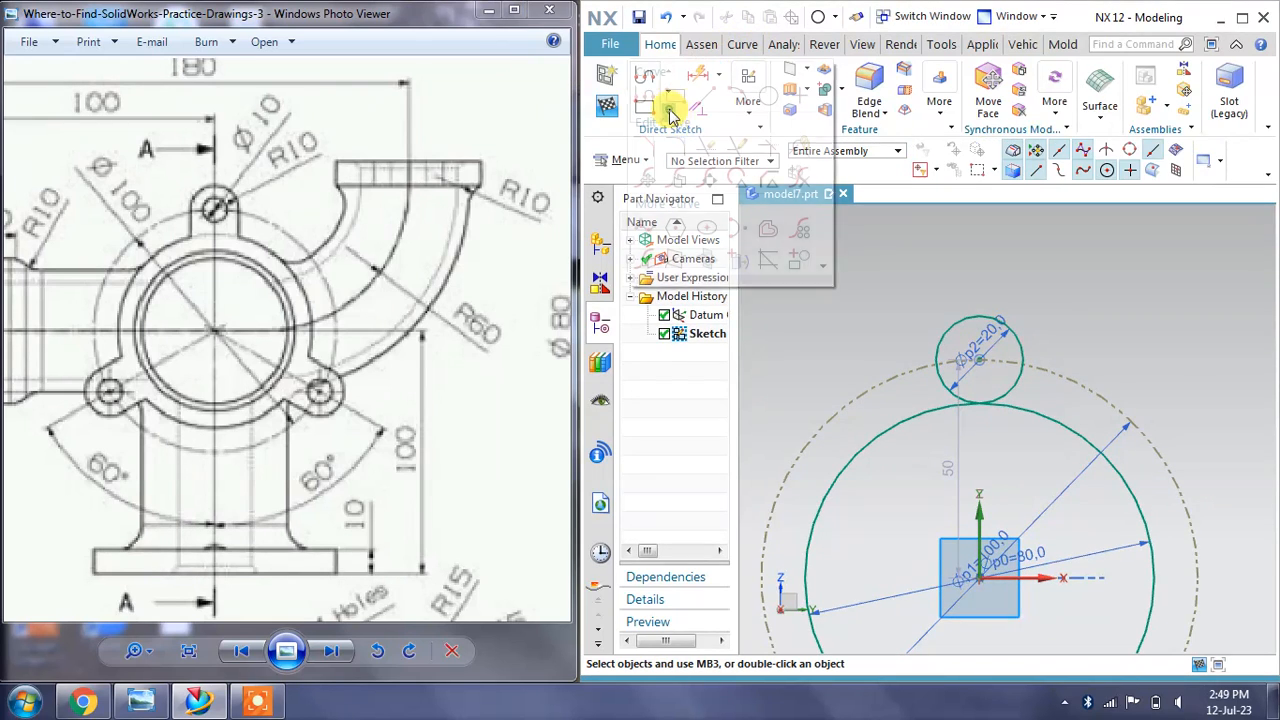
left_click(766, 94)
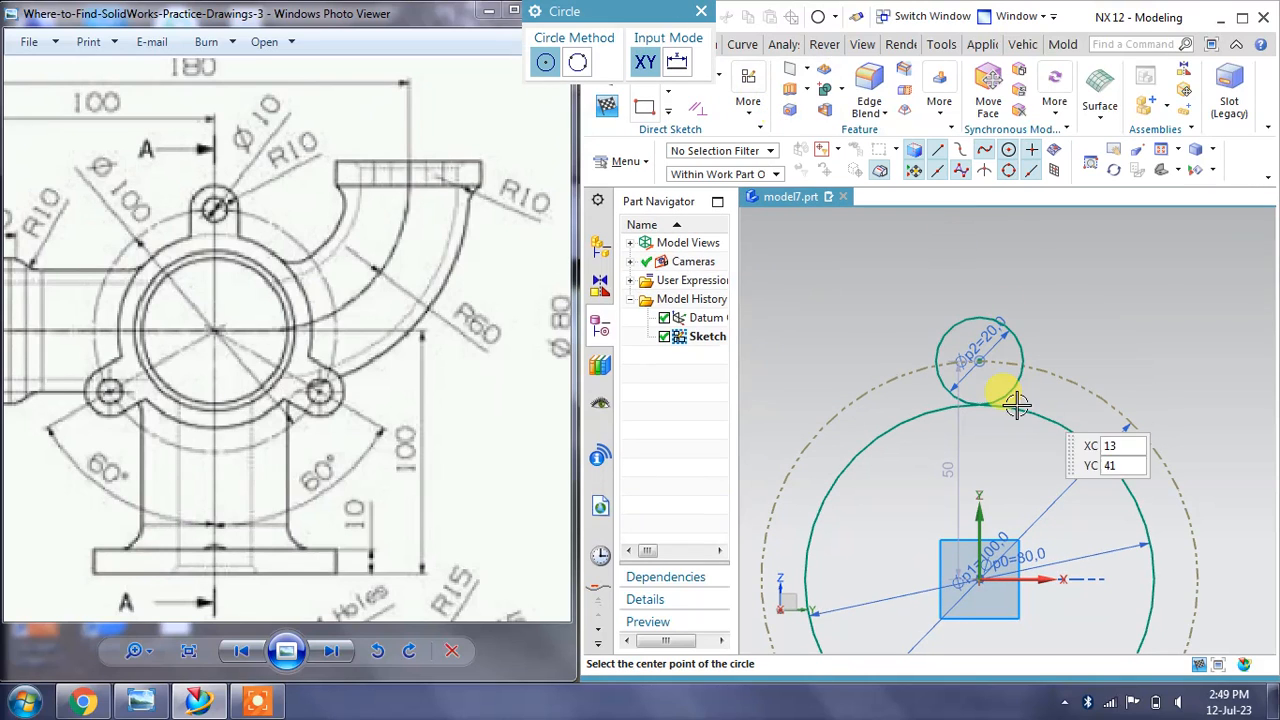
left_click(985, 345)
type("10")
key("Return")
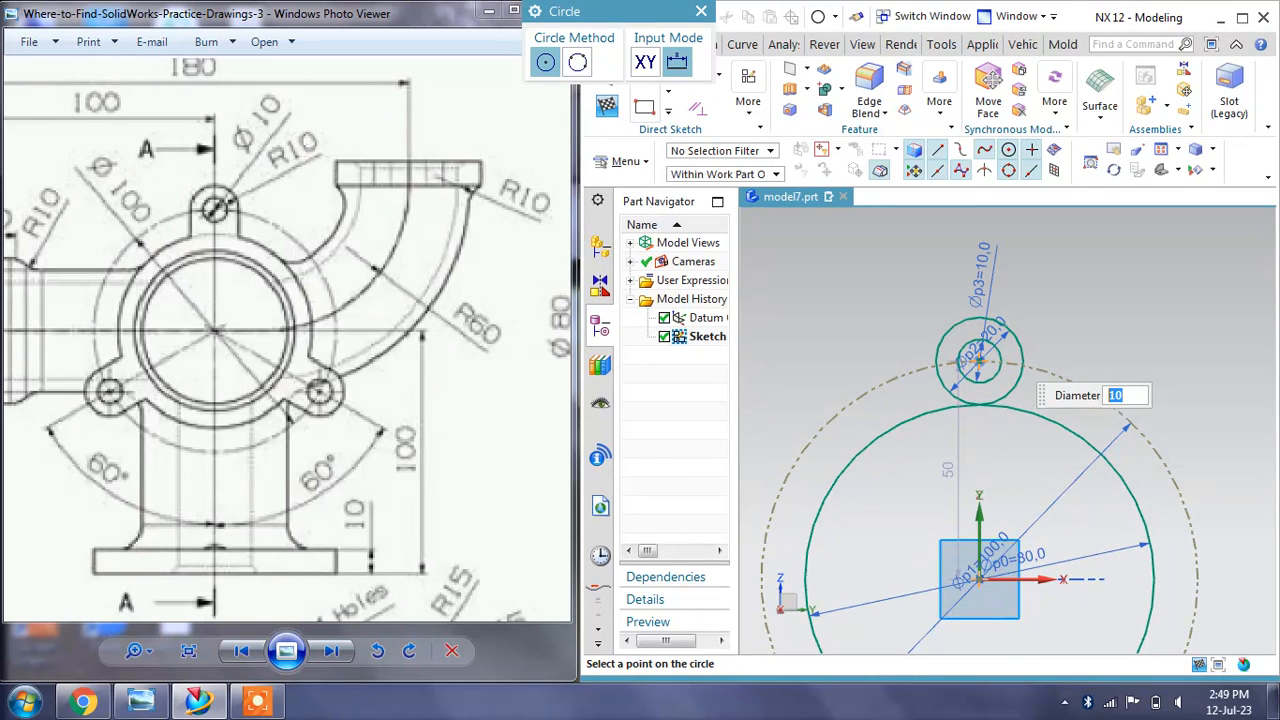
scroll(962, 530, "up", 1)
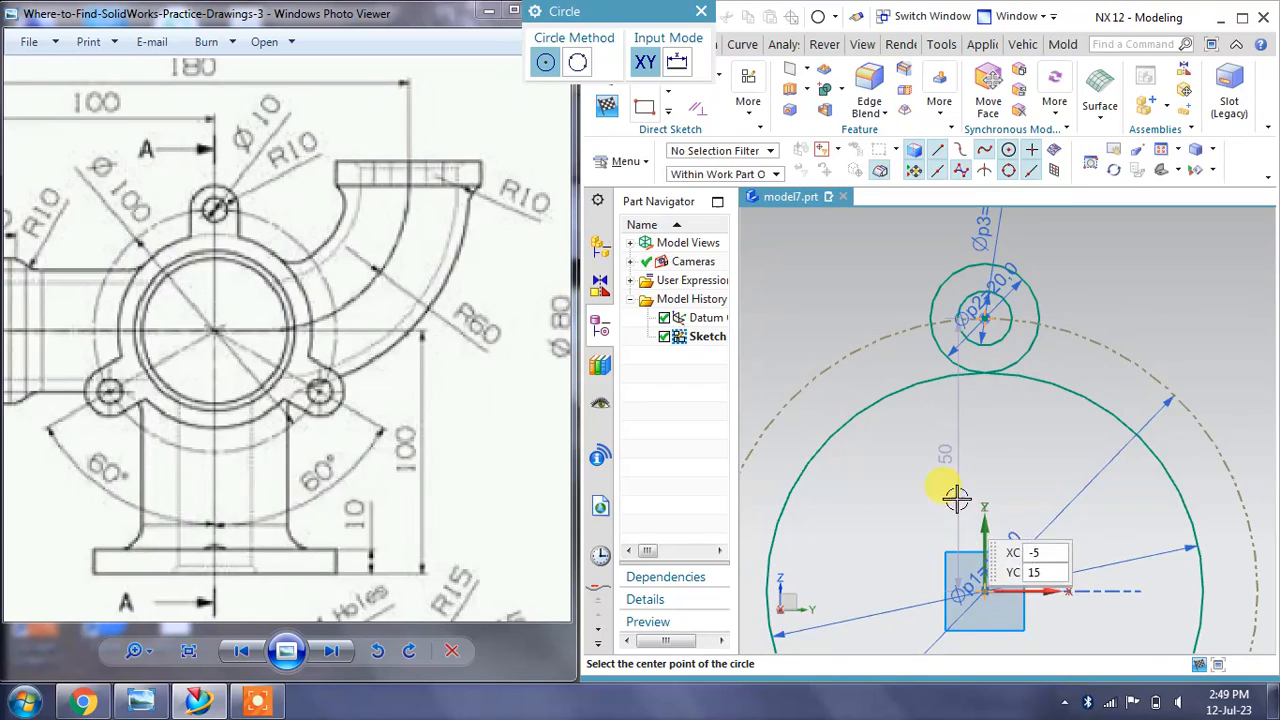
key("Escape")
double_click(952, 457)
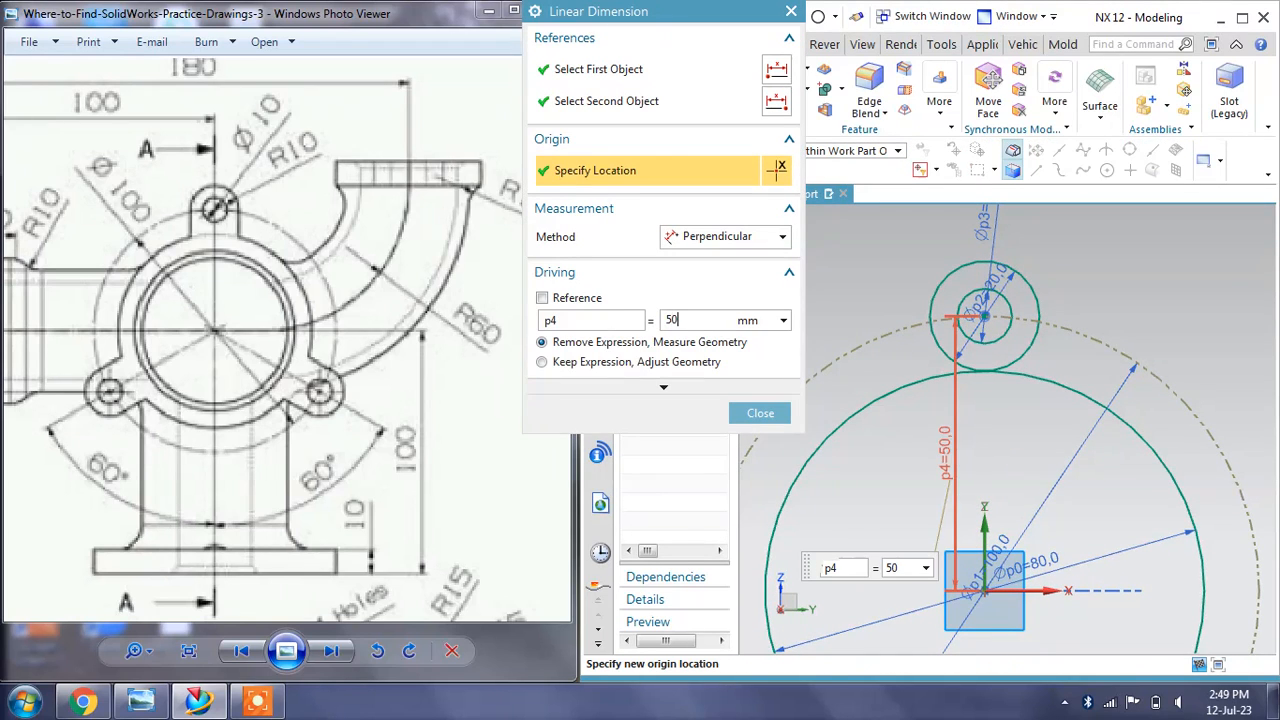
left_click(755, 412)
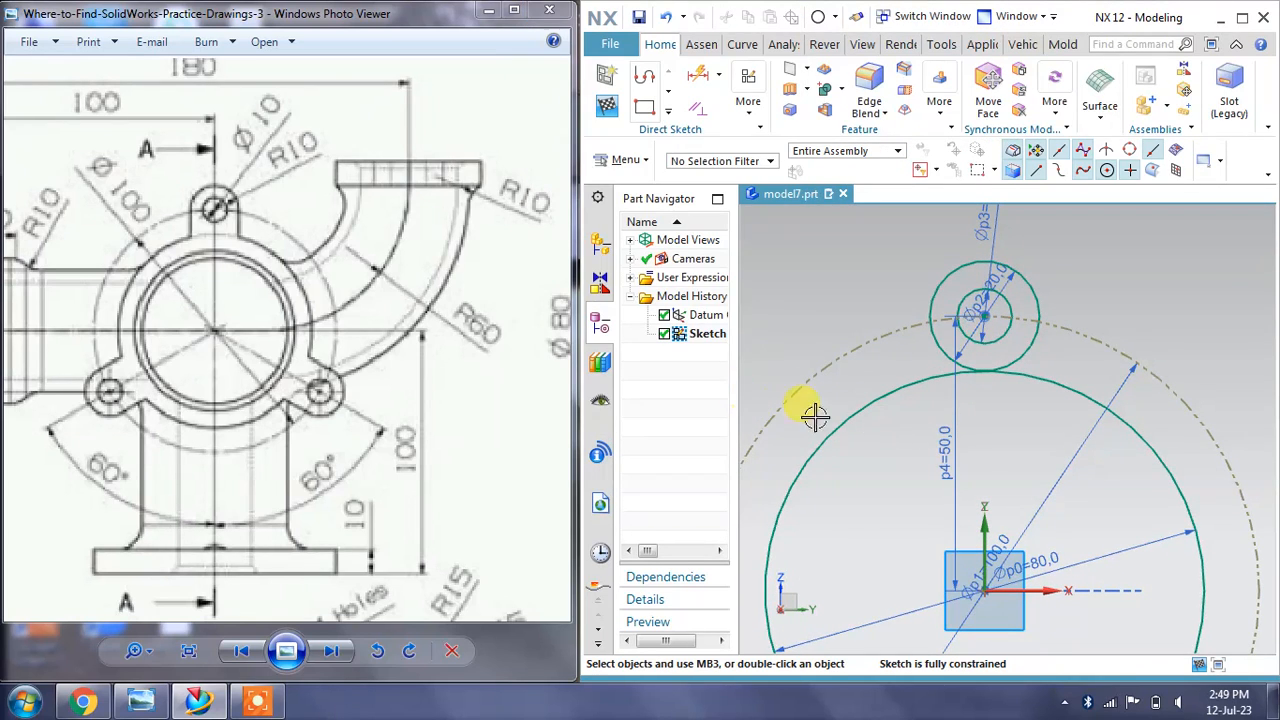
Draw vertical lines down from the lug circle's left and right quadrants into the 80 mm circle, about 18.5 mm and 20 mm long
left_click(647, 84)
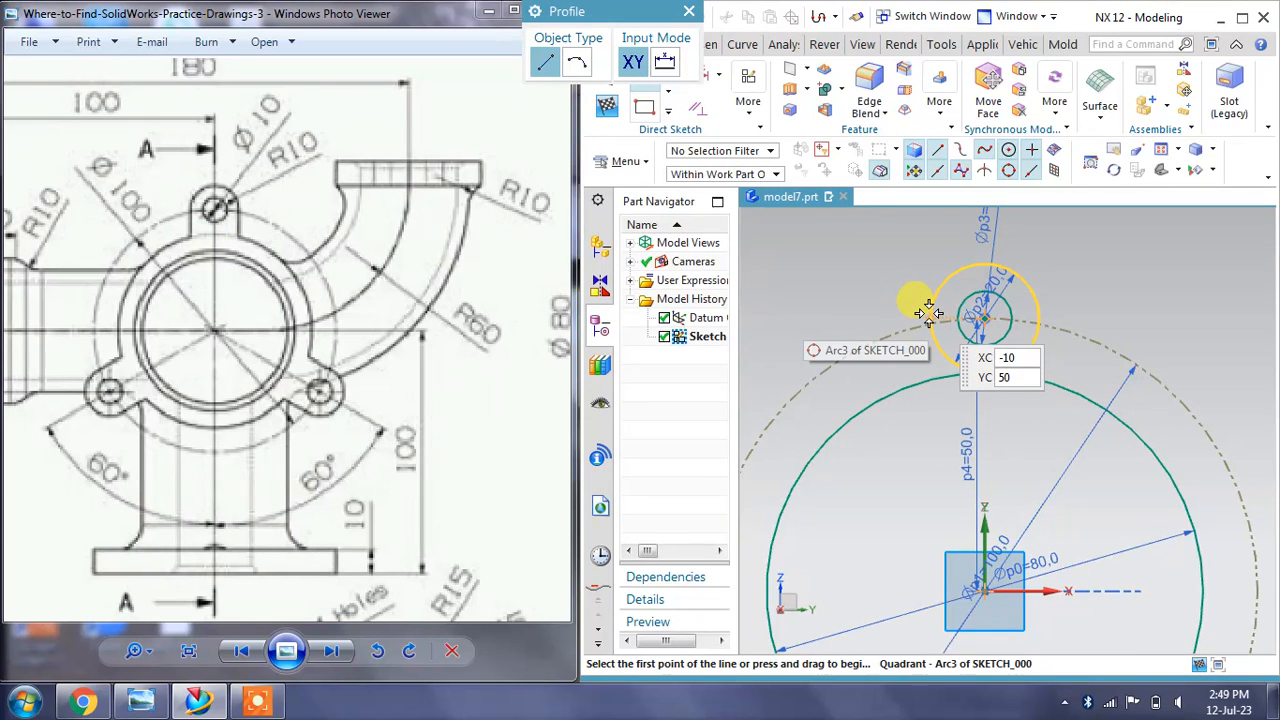
left_click(930, 313)
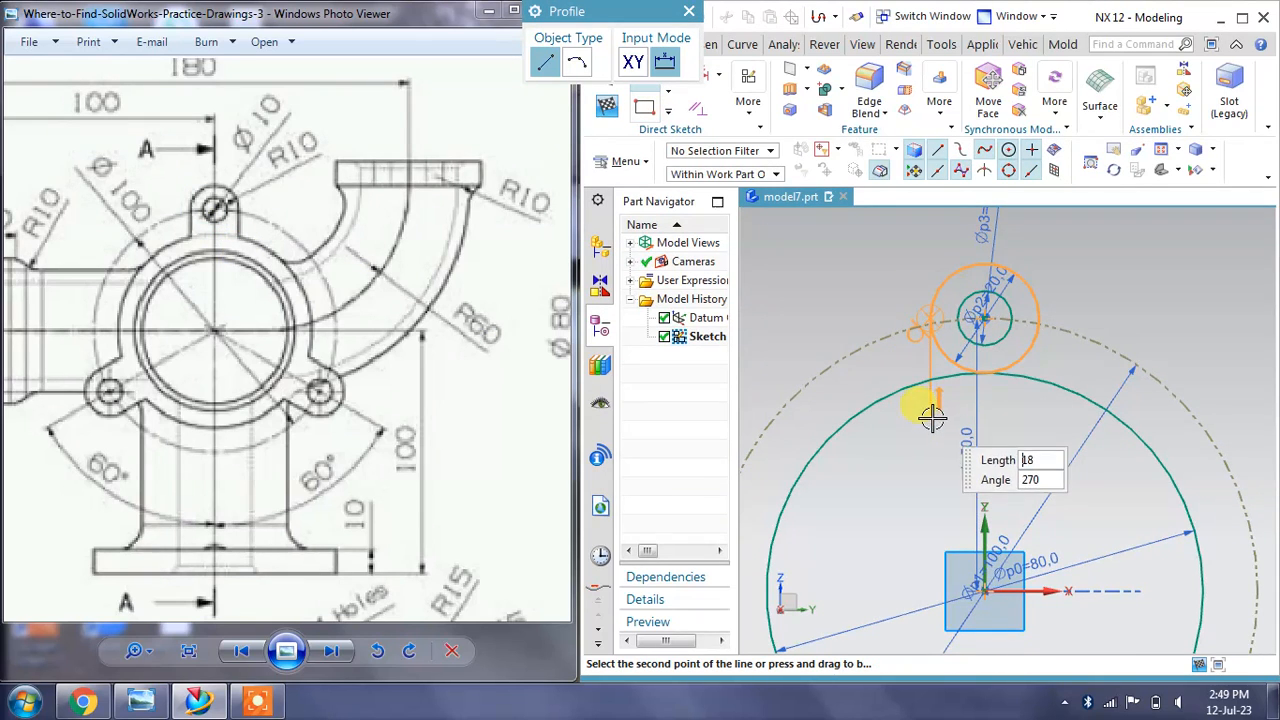
left_click(931, 419)
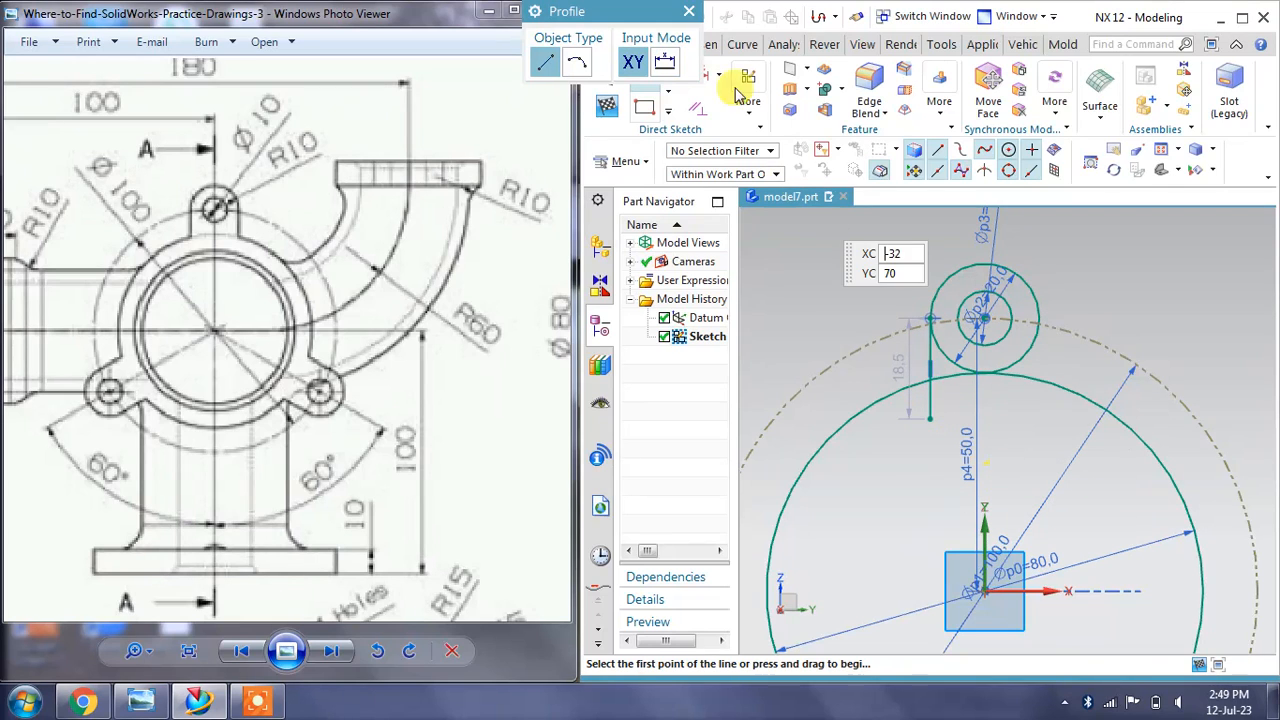
left_click(689, 11)
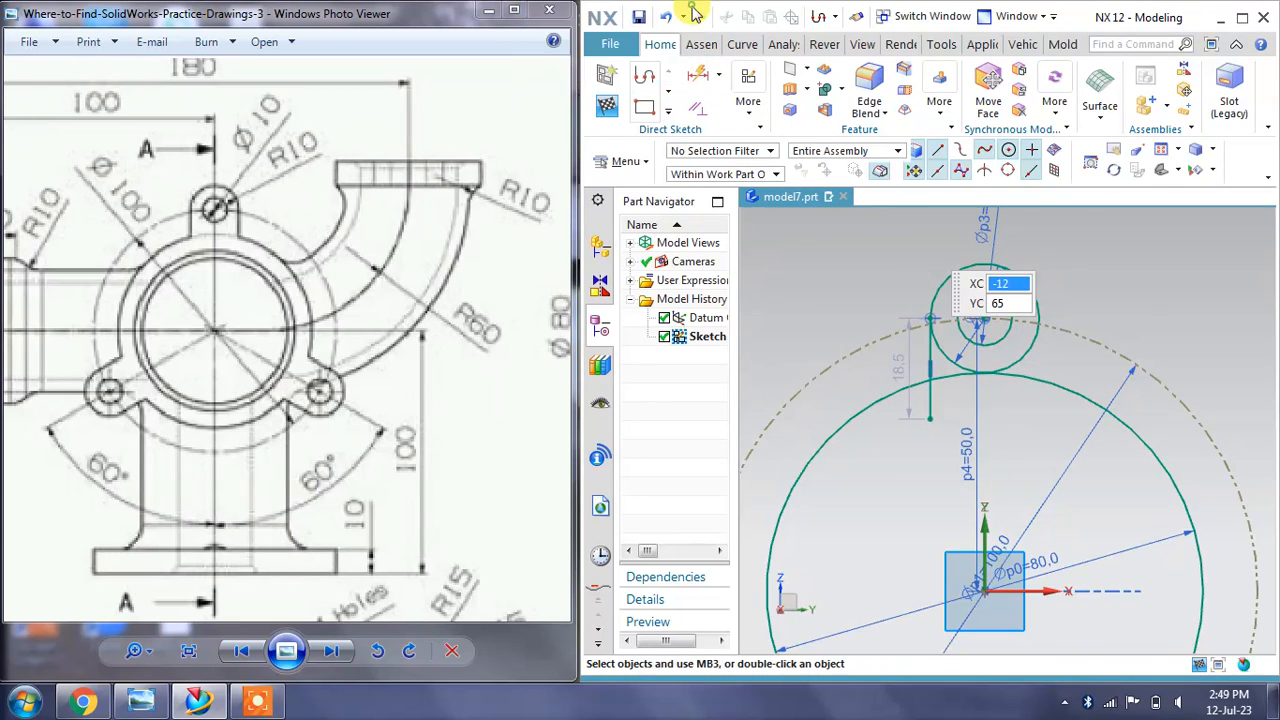
left_click(660, 78)
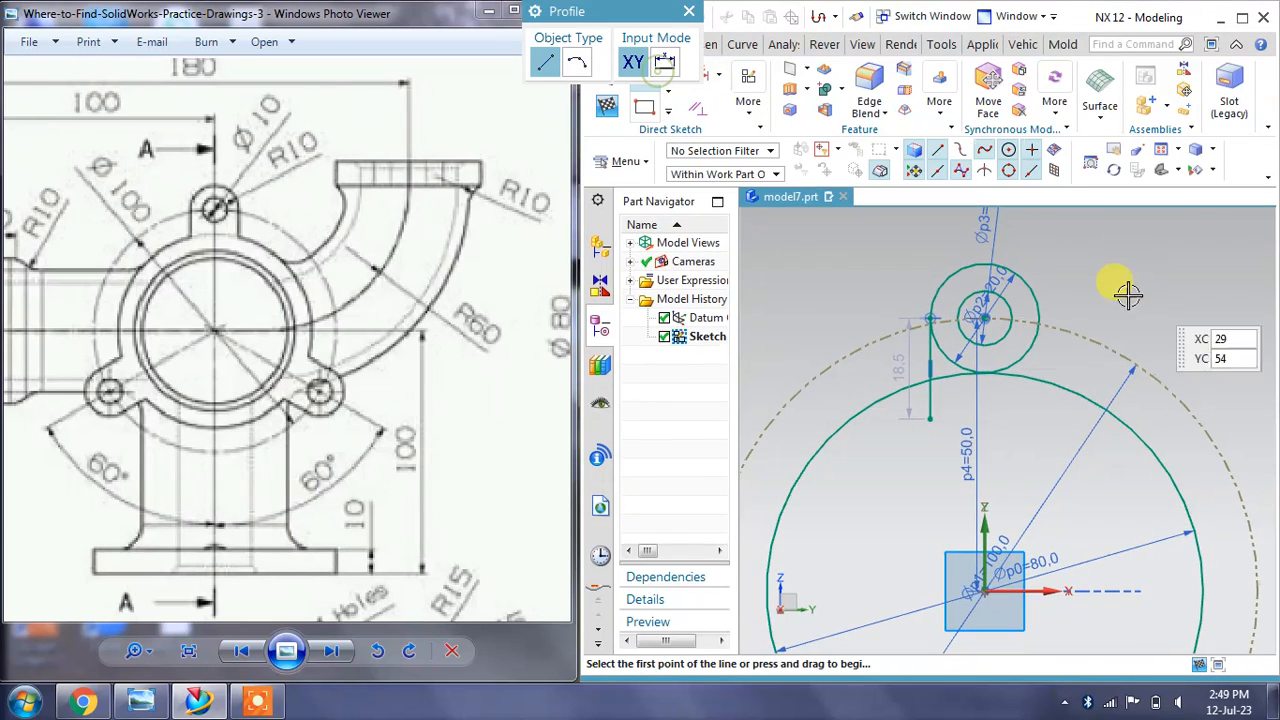
left_click(1030, 285)
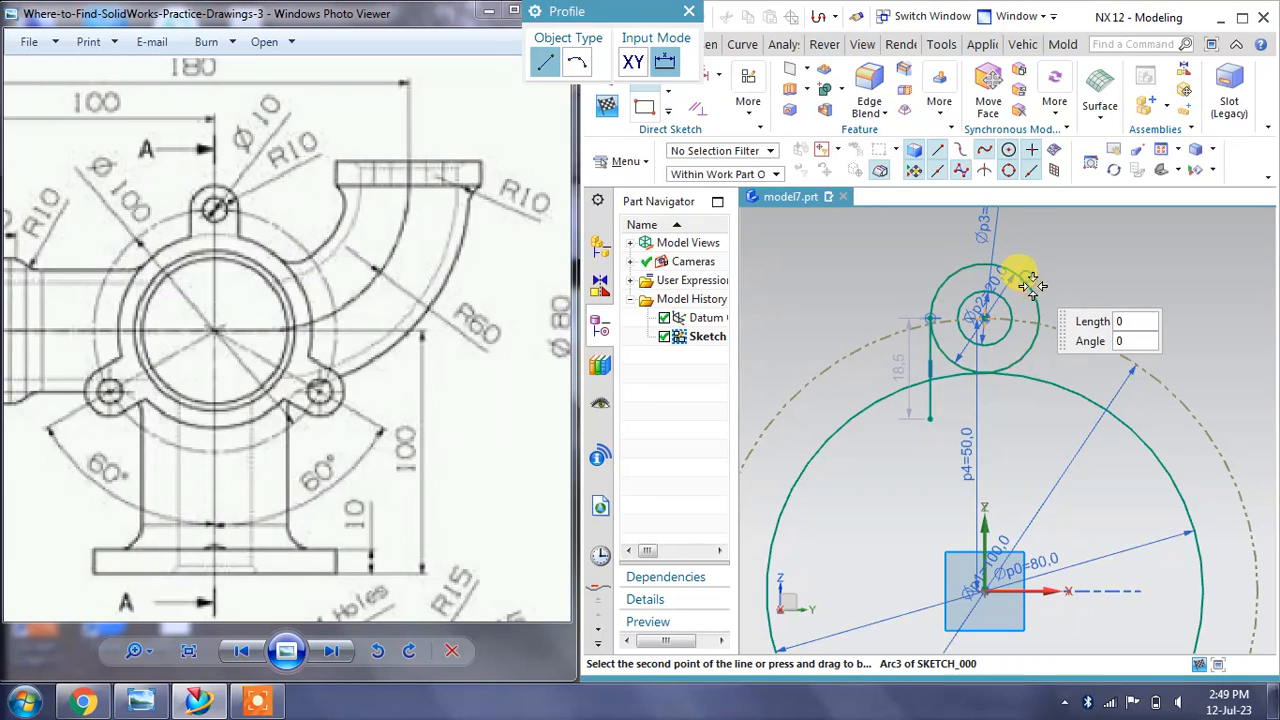
left_click(1040, 425)
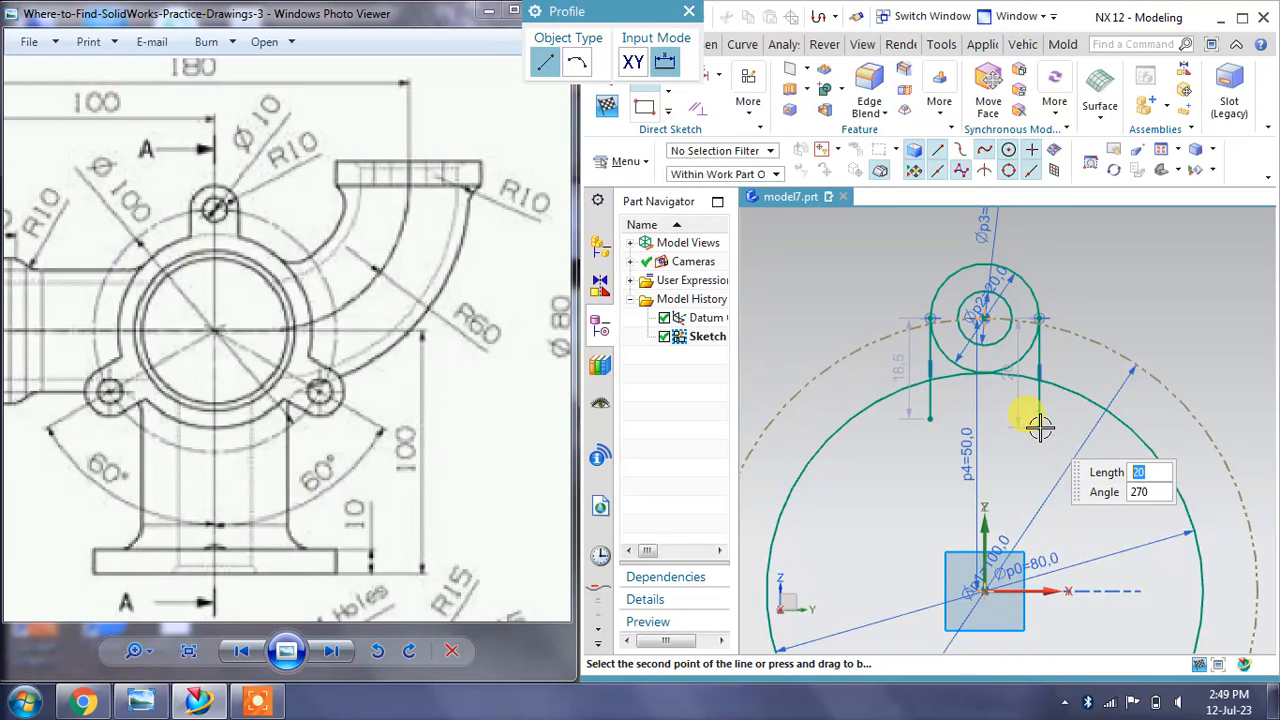
key("Escape")
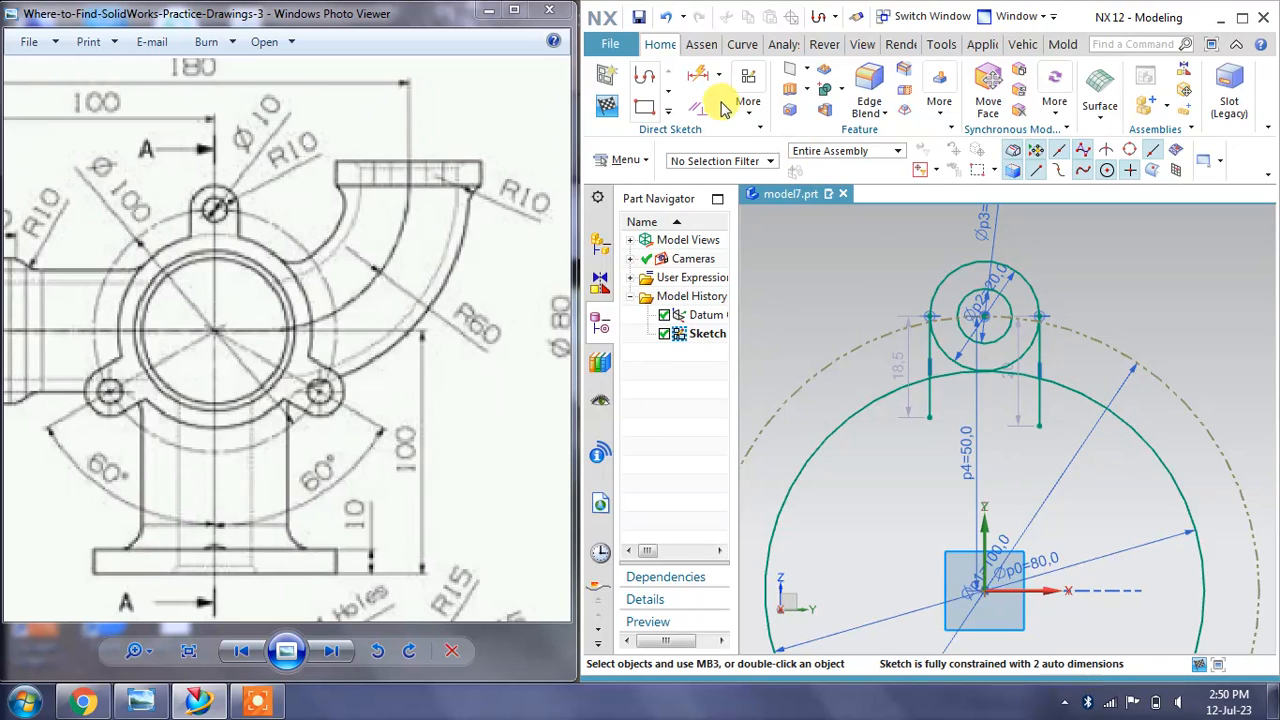
Try to apply a tangent constraint between the 20 mm lug circle and the right vertical line
left_click(693, 90)
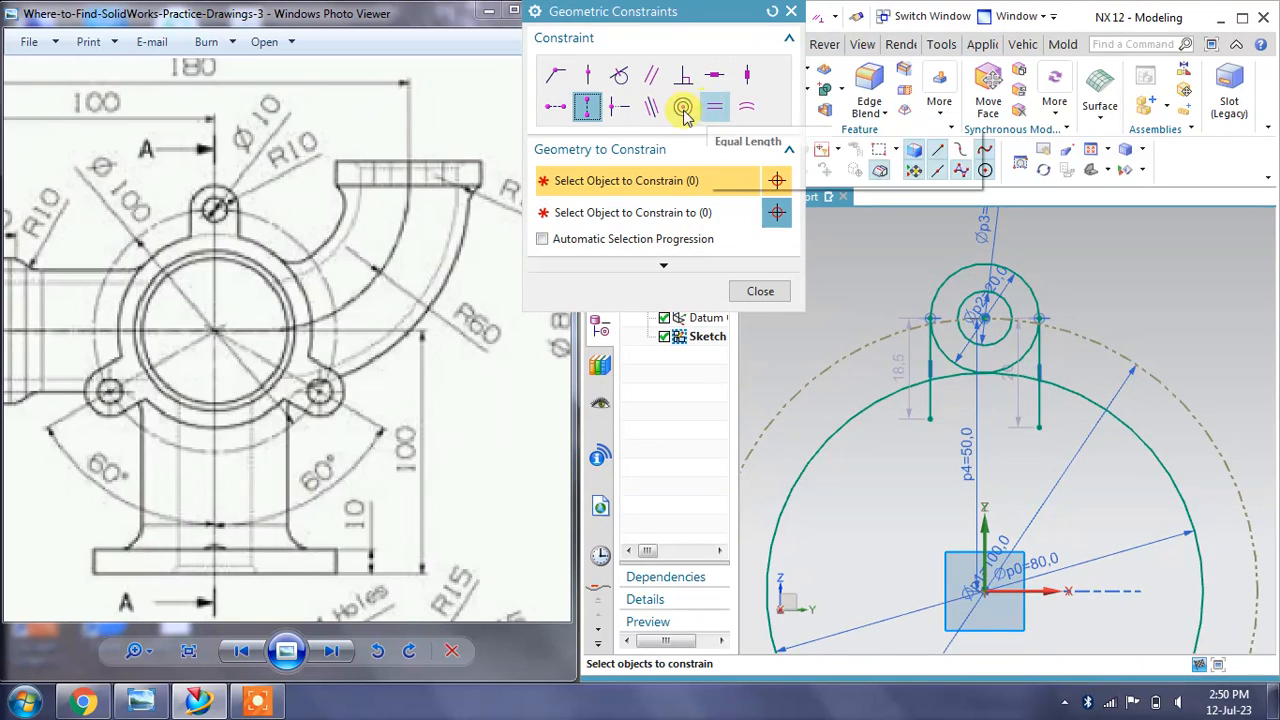
left_click(620, 80)
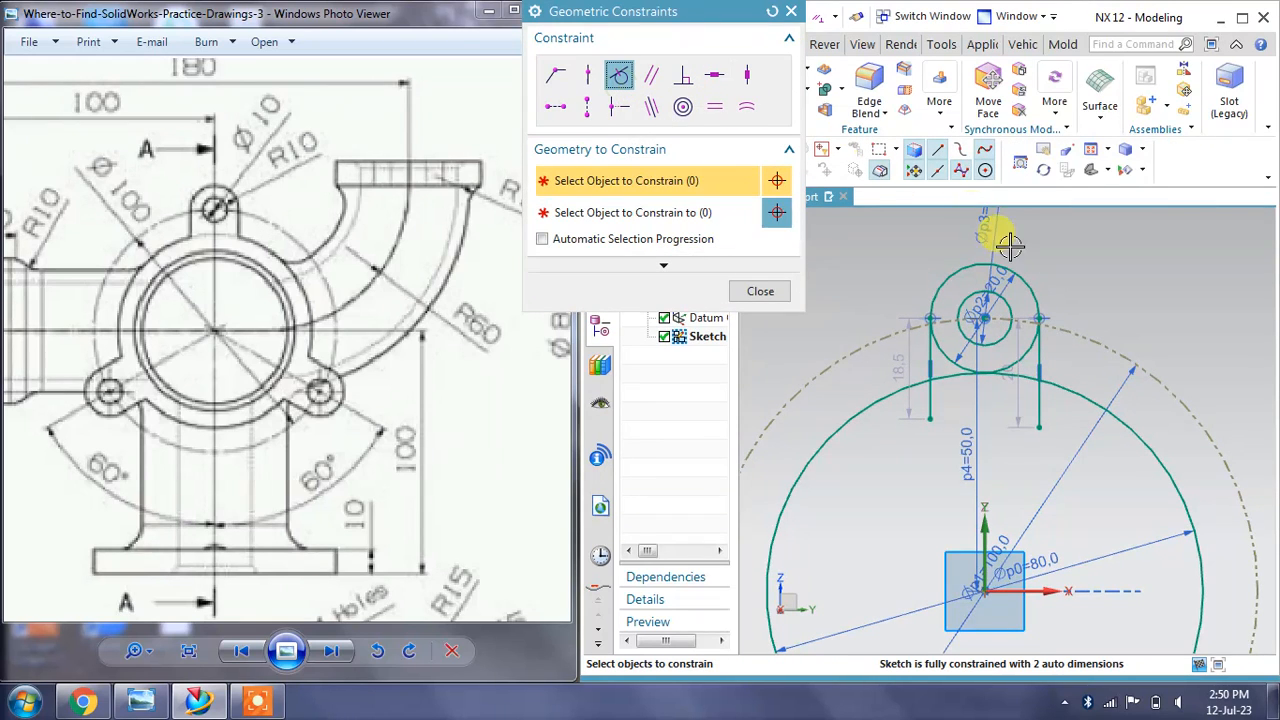
left_click(1032, 338)
left_click(1047, 352)
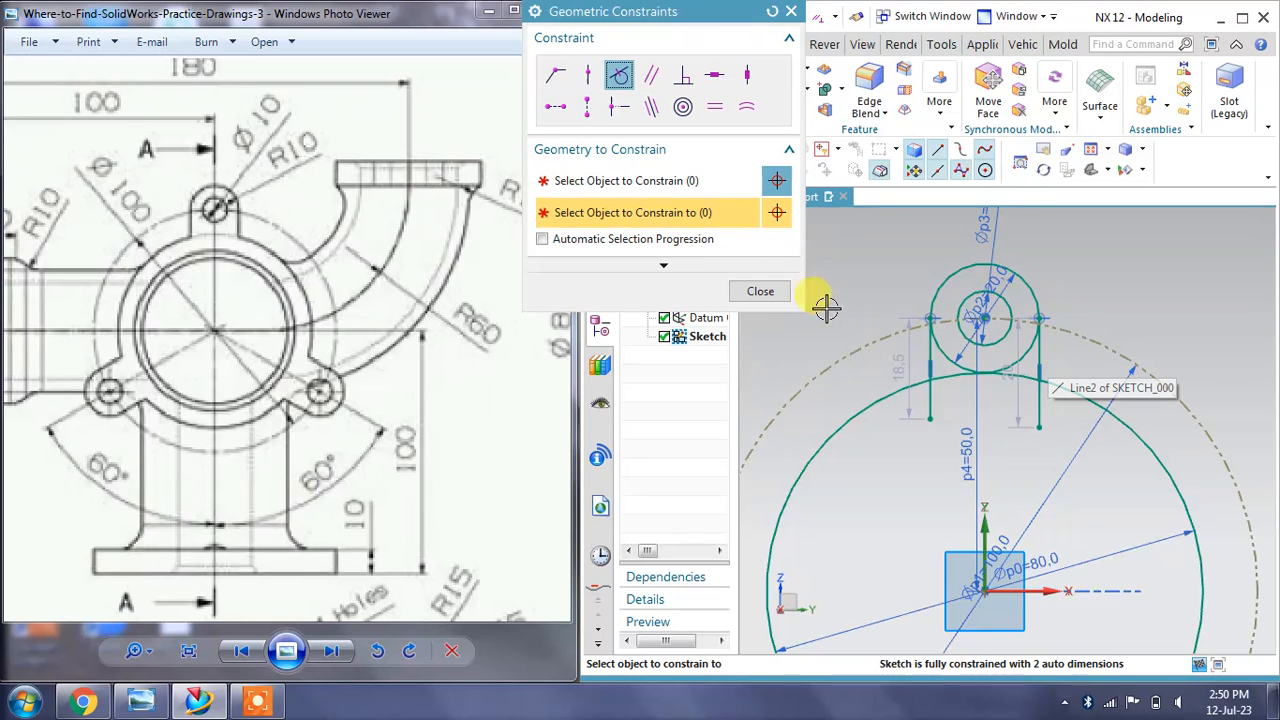
left_click(760, 291)
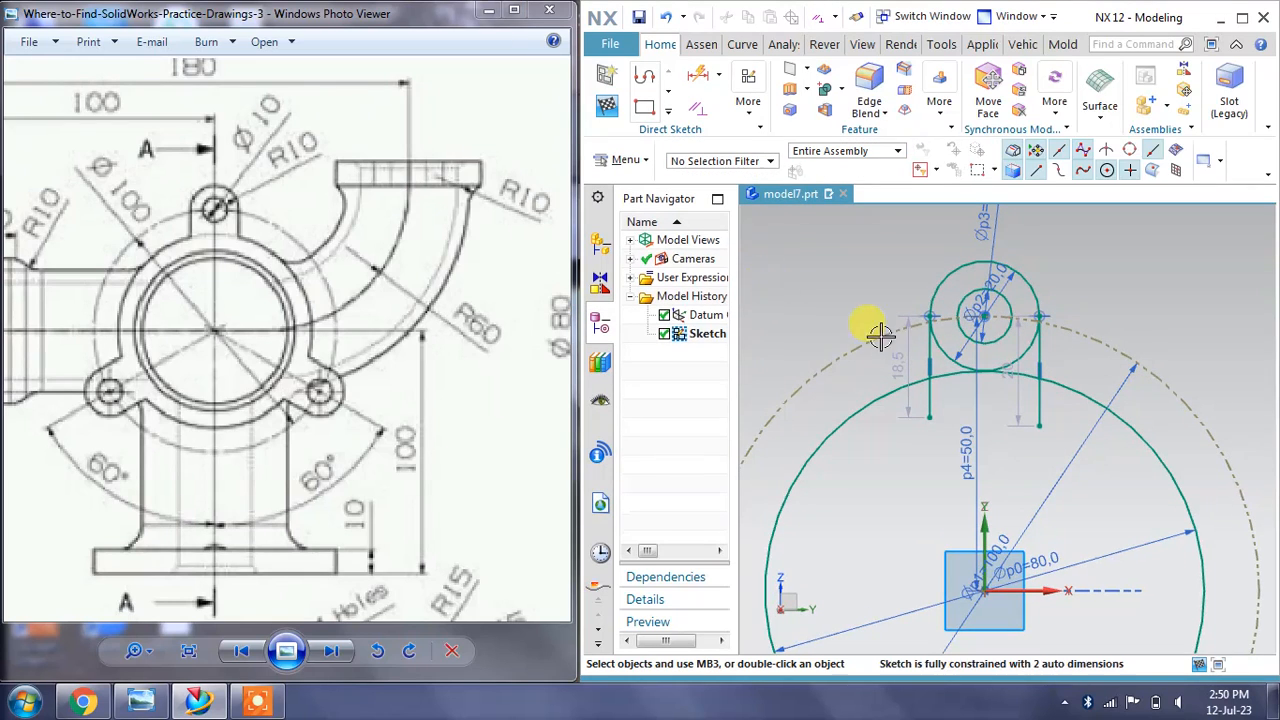
Trim the ends of both vertical lines inside the 80 mm circle and the lower half of the 20 mm lug circle
left_click(673, 117)
left_click(700, 152)
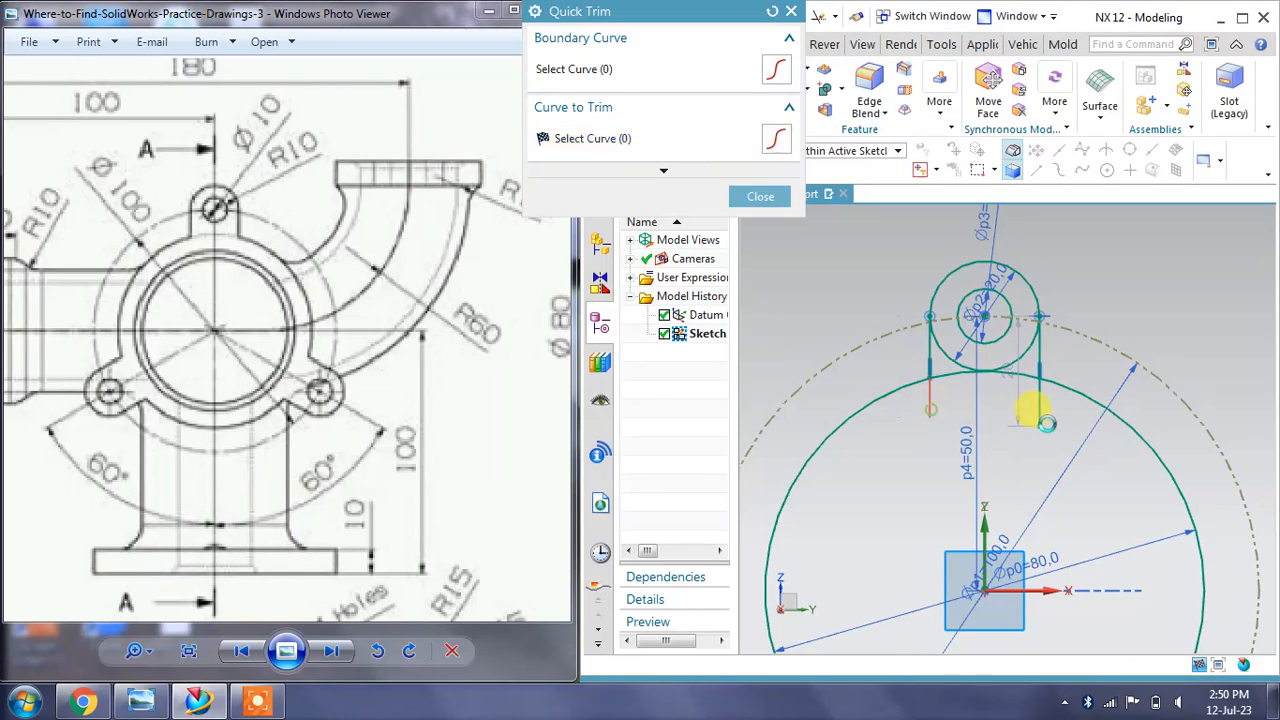
left_click(1046, 418)
left_click(1024, 353)
left_click(958, 355)
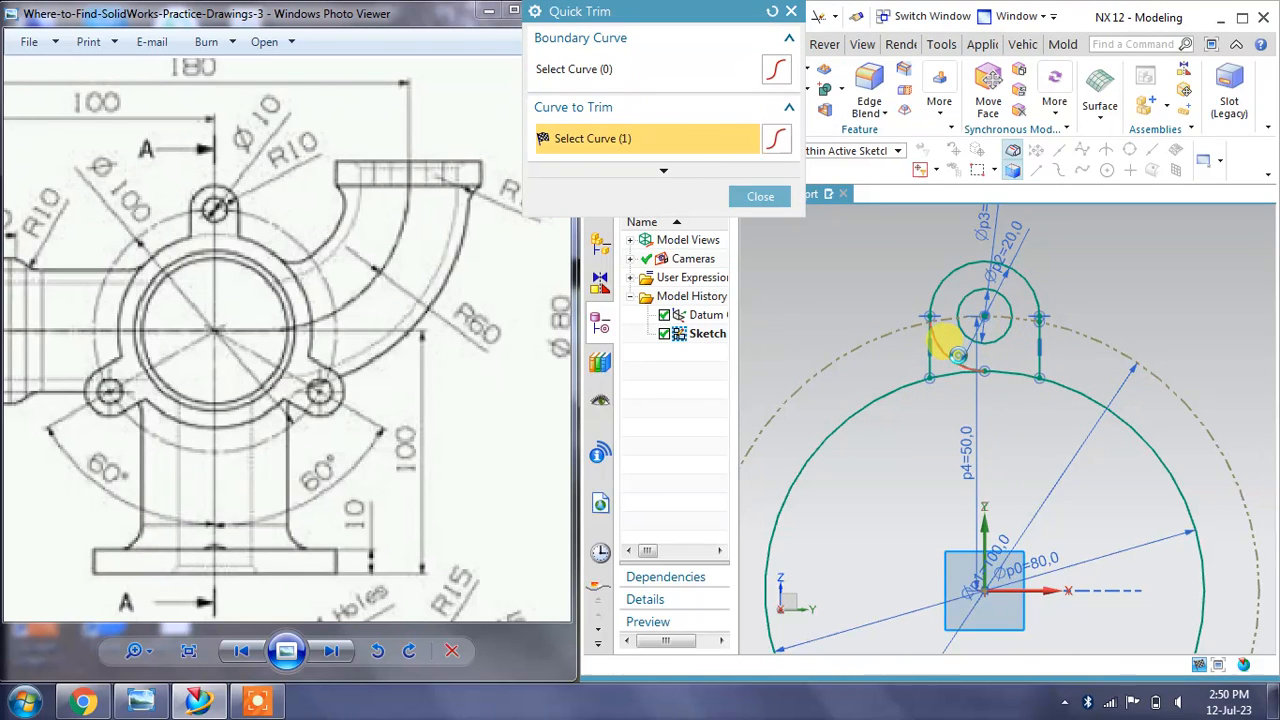
left_click(760, 196)
Start a circular curve pattern using the lug's outer arc, its two side lines and the 10 mm hole circle
scroll(988, 340, "down", 3)
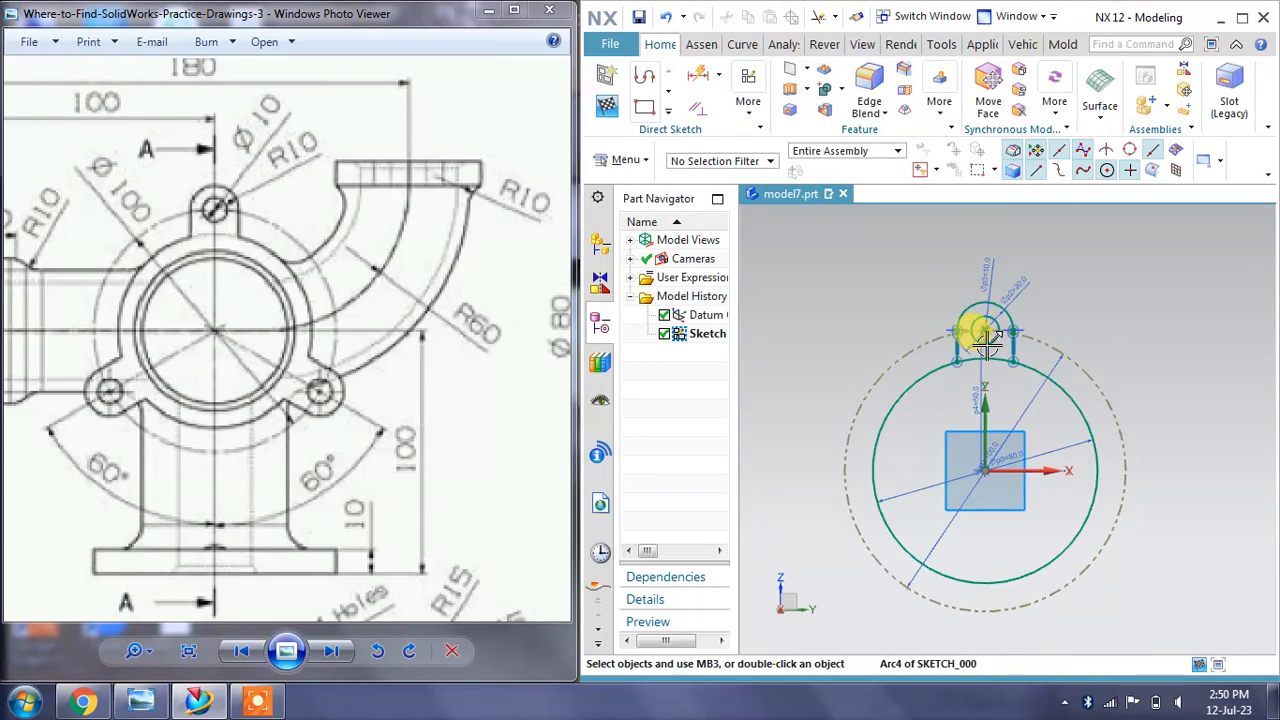
scroll(987, 345, "down", 2)
scroll(988, 501, "up", 2)
scroll(998, 256, "up", 1)
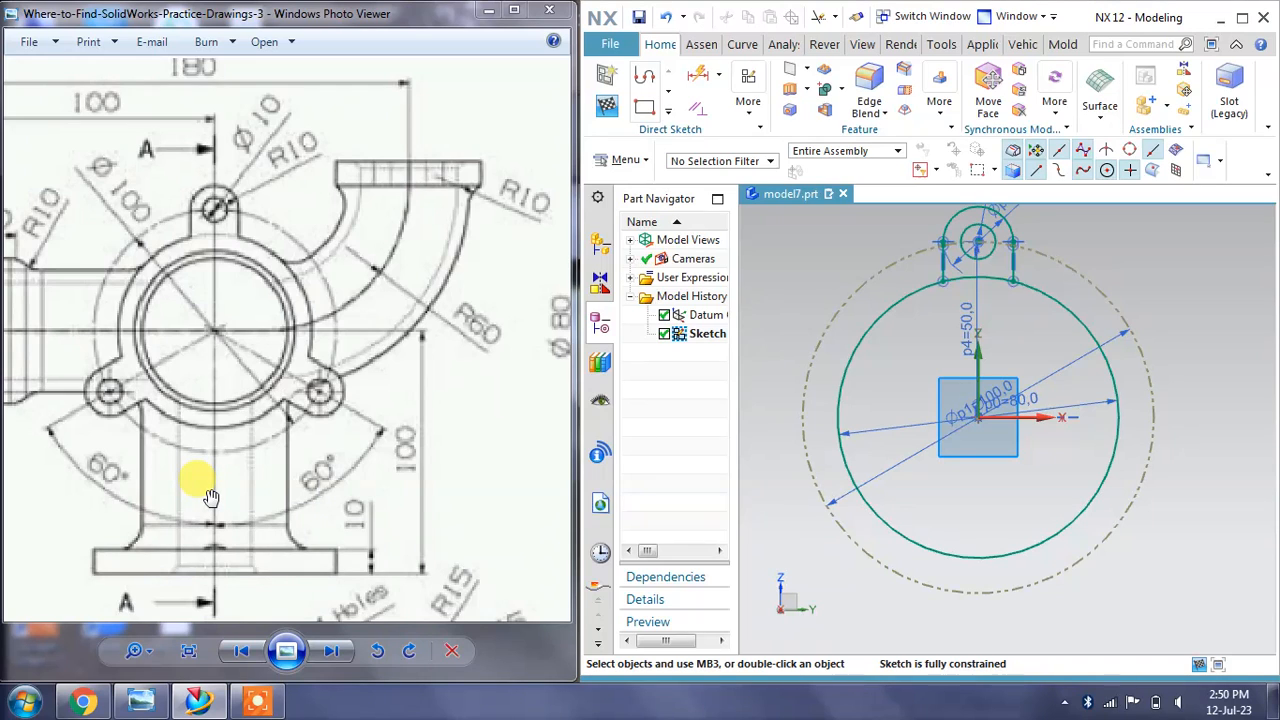
left_click(669, 114)
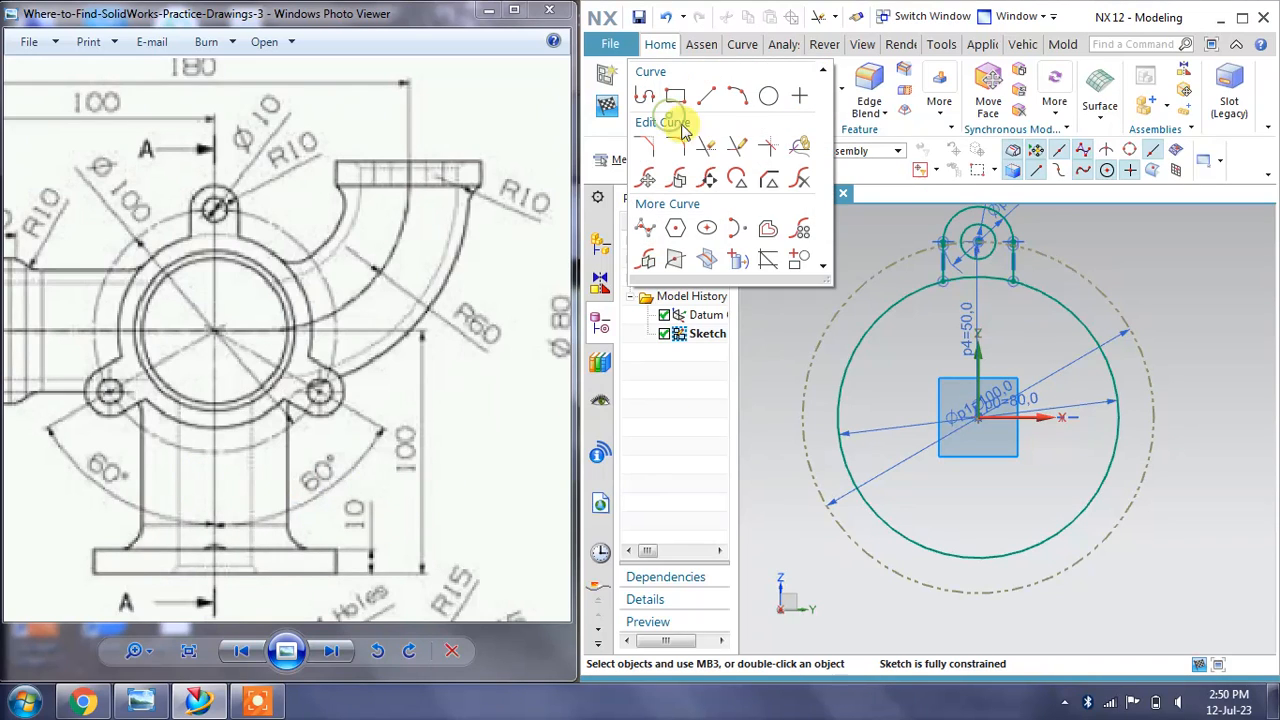
left_click(802, 233)
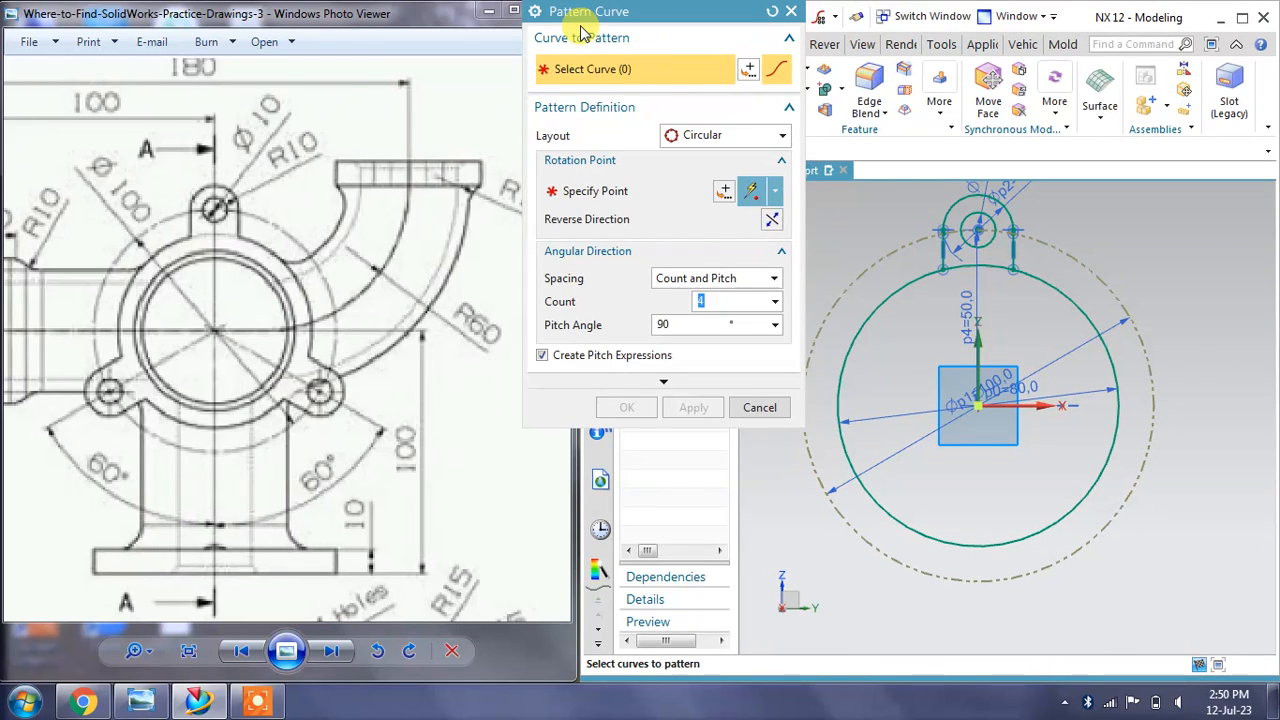
left_click(688, 136)
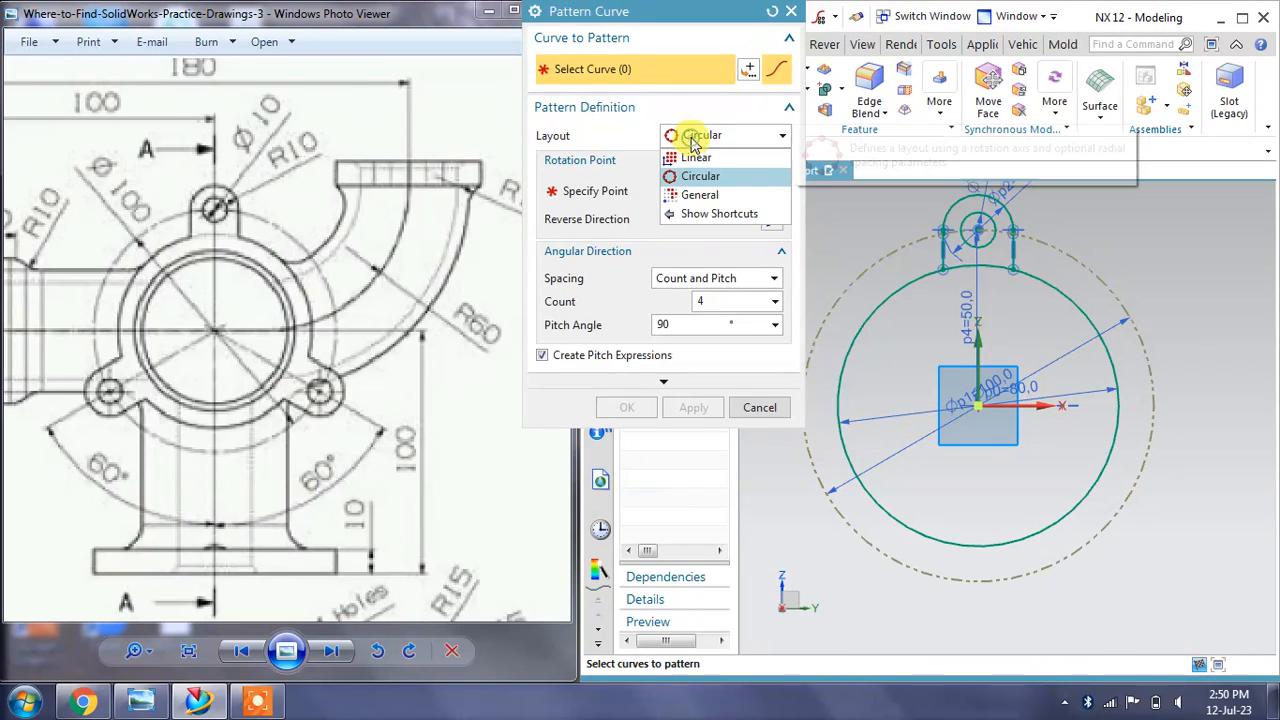
left_click(690, 138)
left_click(1000, 205)
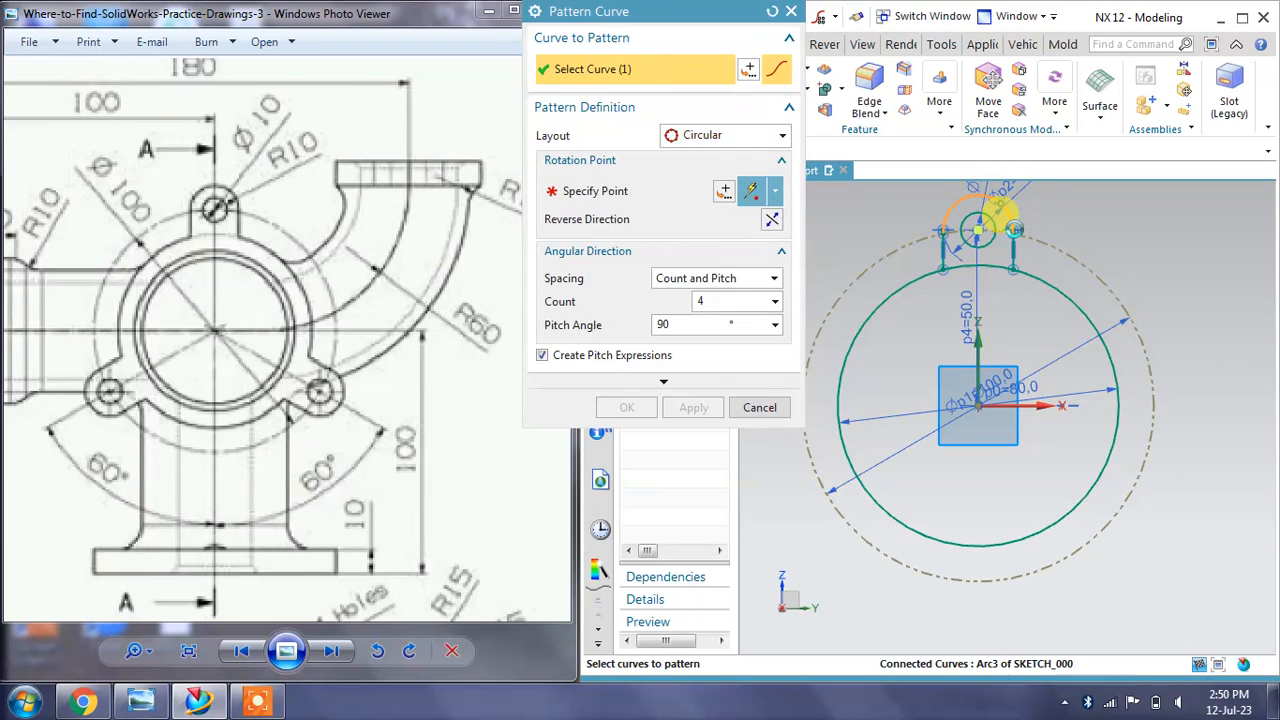
left_click(1013, 252)
left_click(943, 251)
left_click(976, 247)
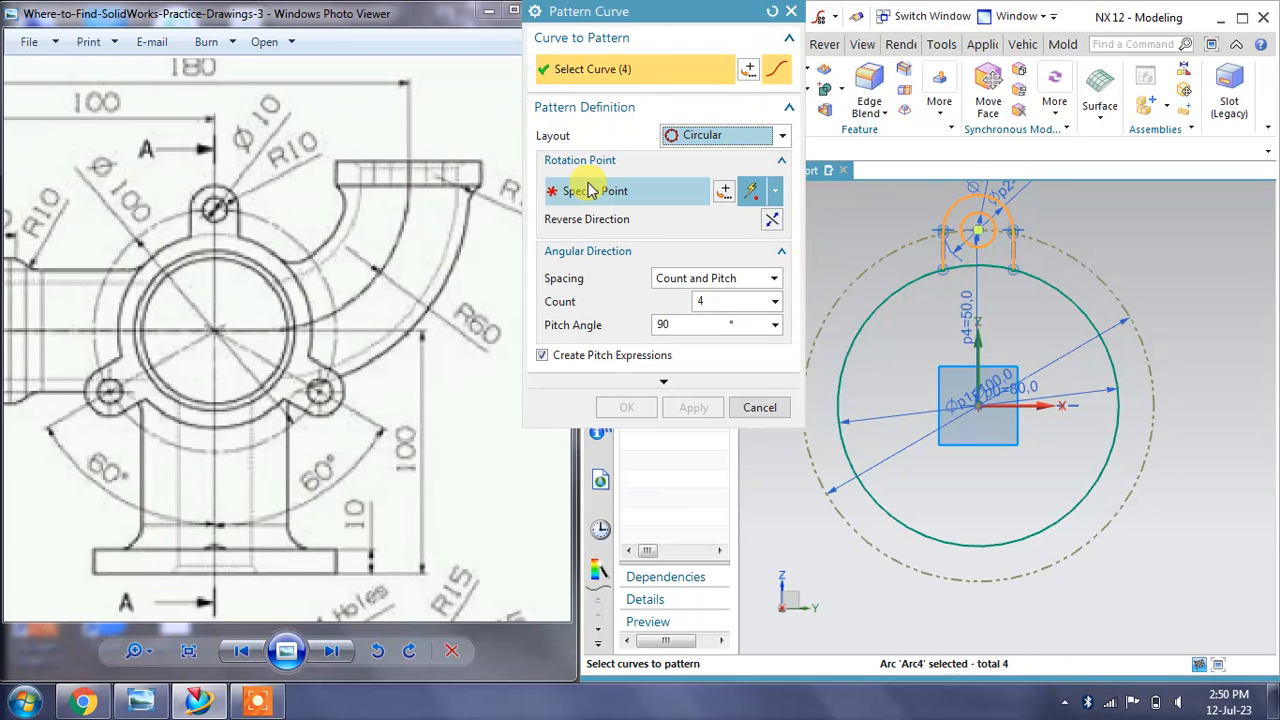
Pattern the lug curves about the 80 mm circle's centre with a count of 3 and a 120° pitch, and finish the sketch
left_click(590, 190)
left_click(955, 485)
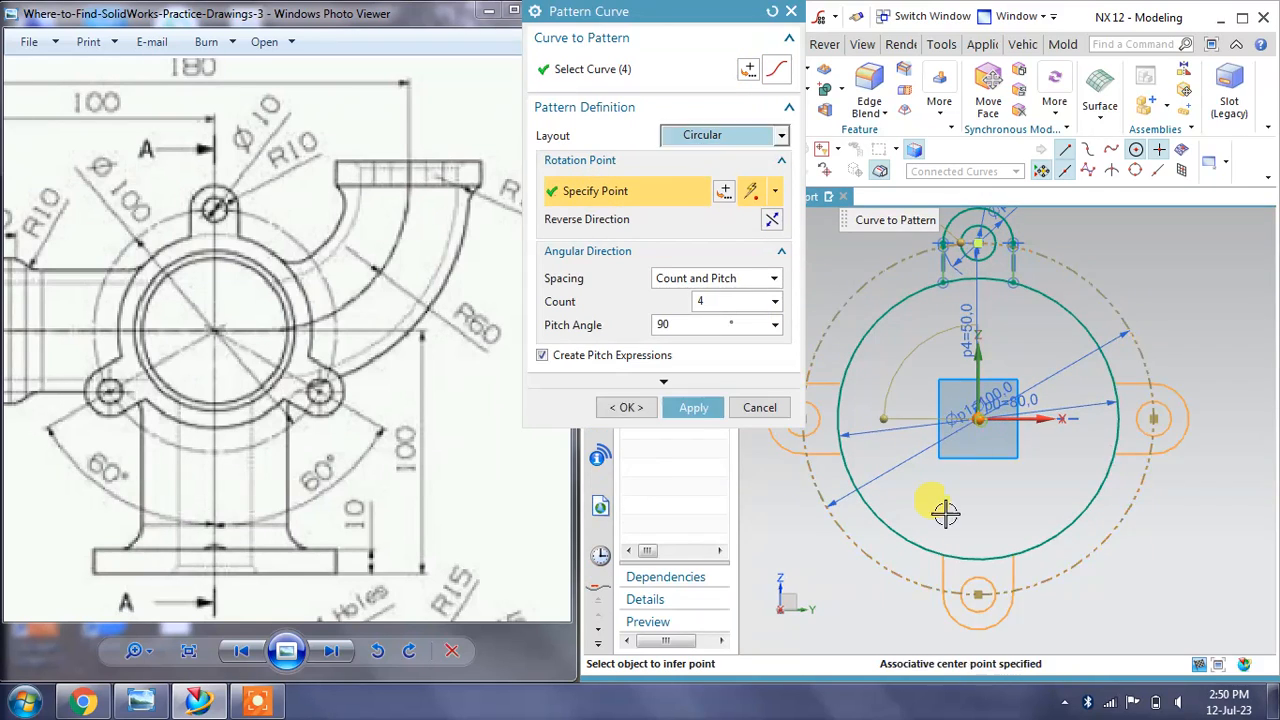
left_click(724, 304)
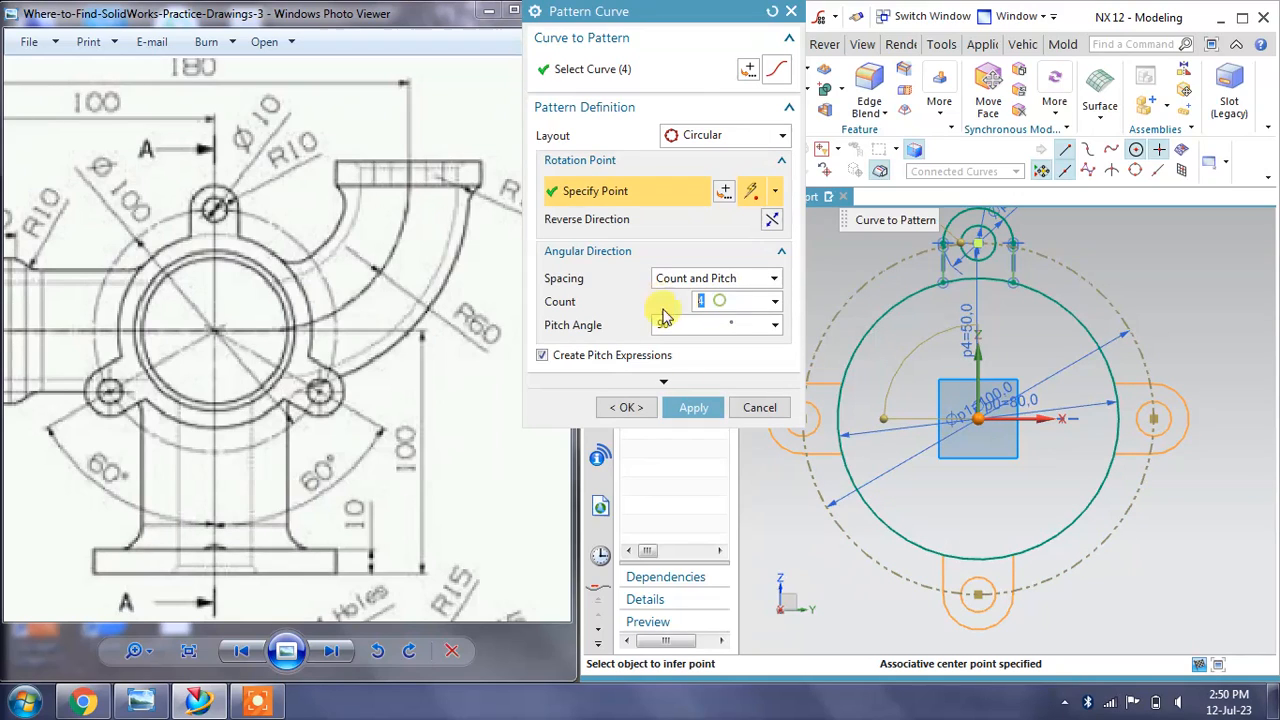
left_click(668, 325)
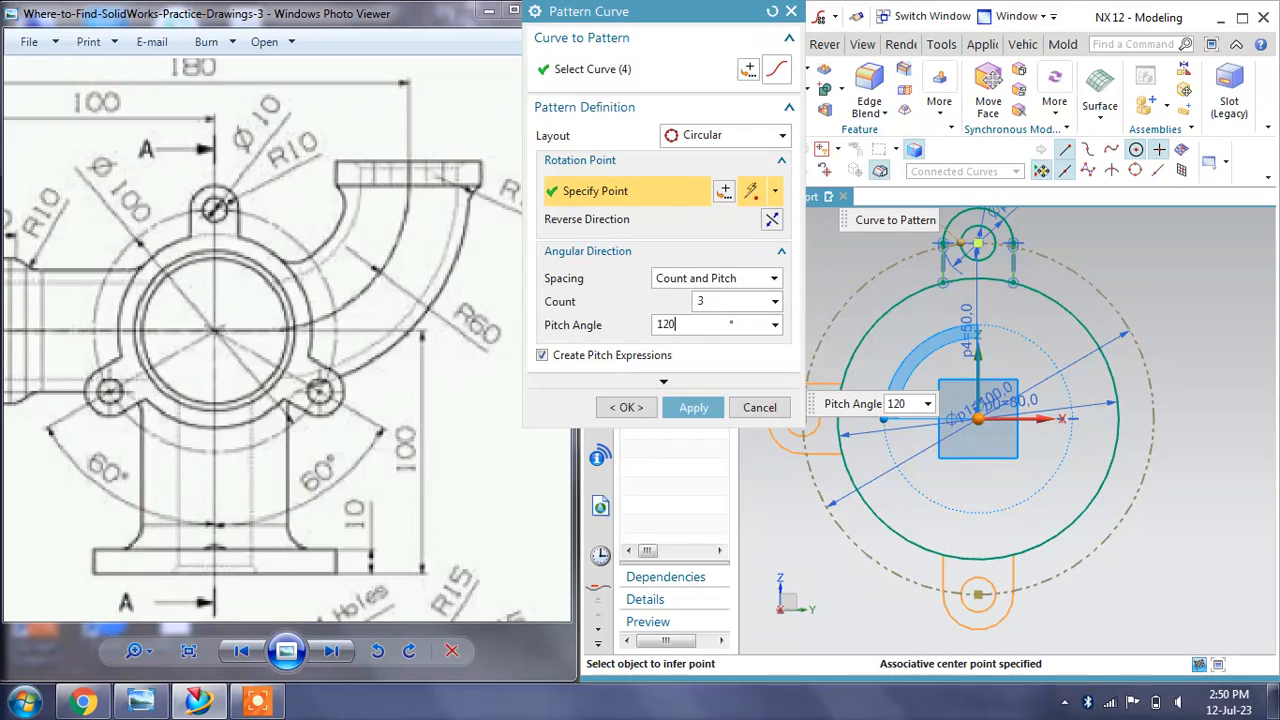
left_click(845, 385)
left_click(688, 408)
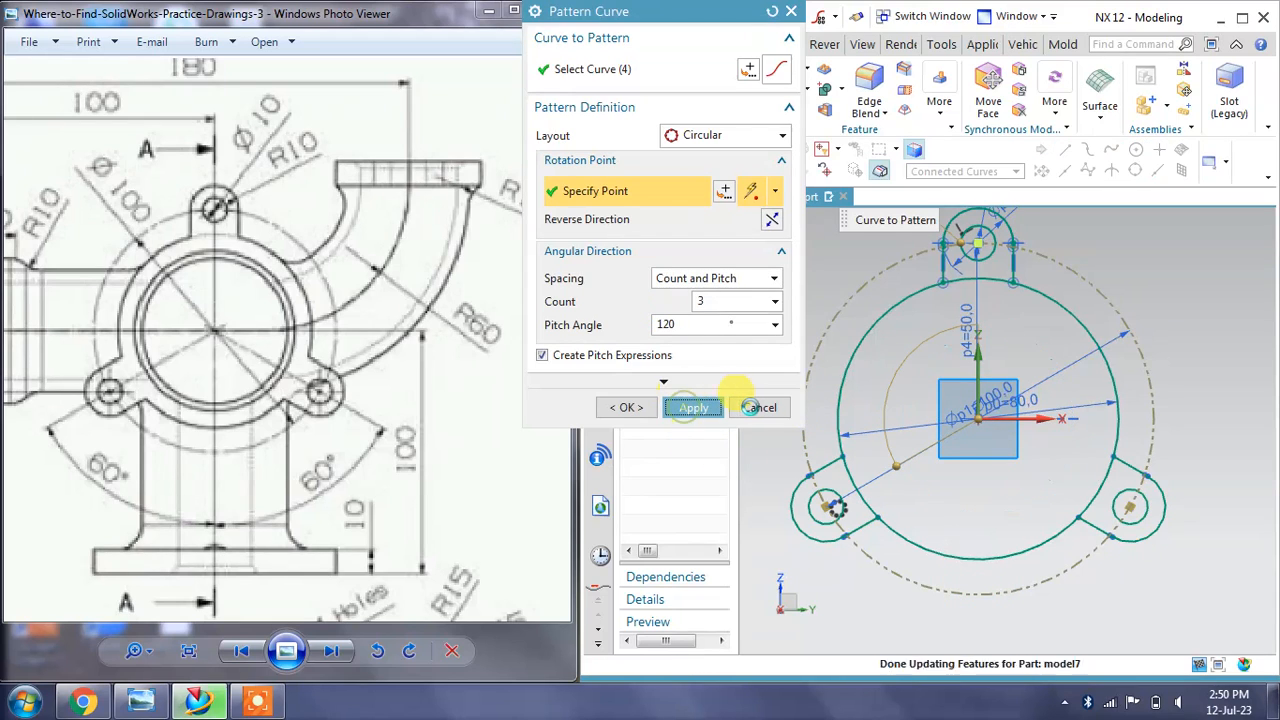
left_click(755, 409)
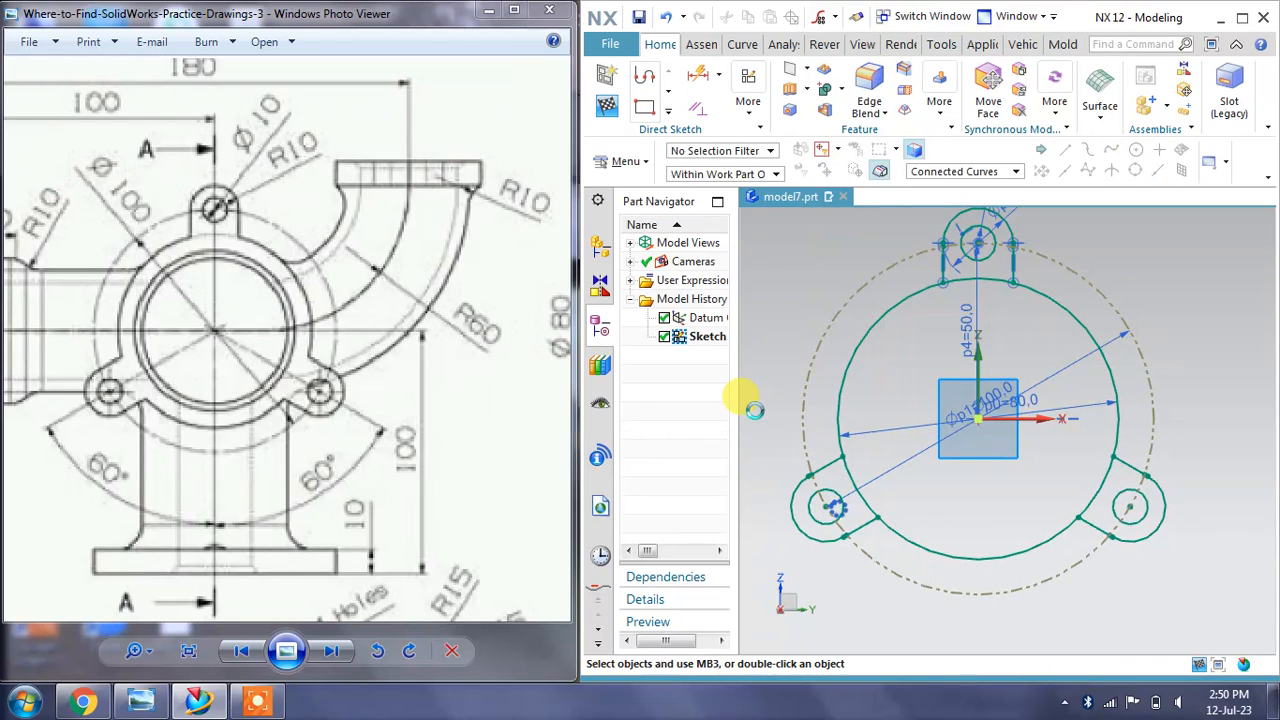
scroll(910, 397, "down", 1)
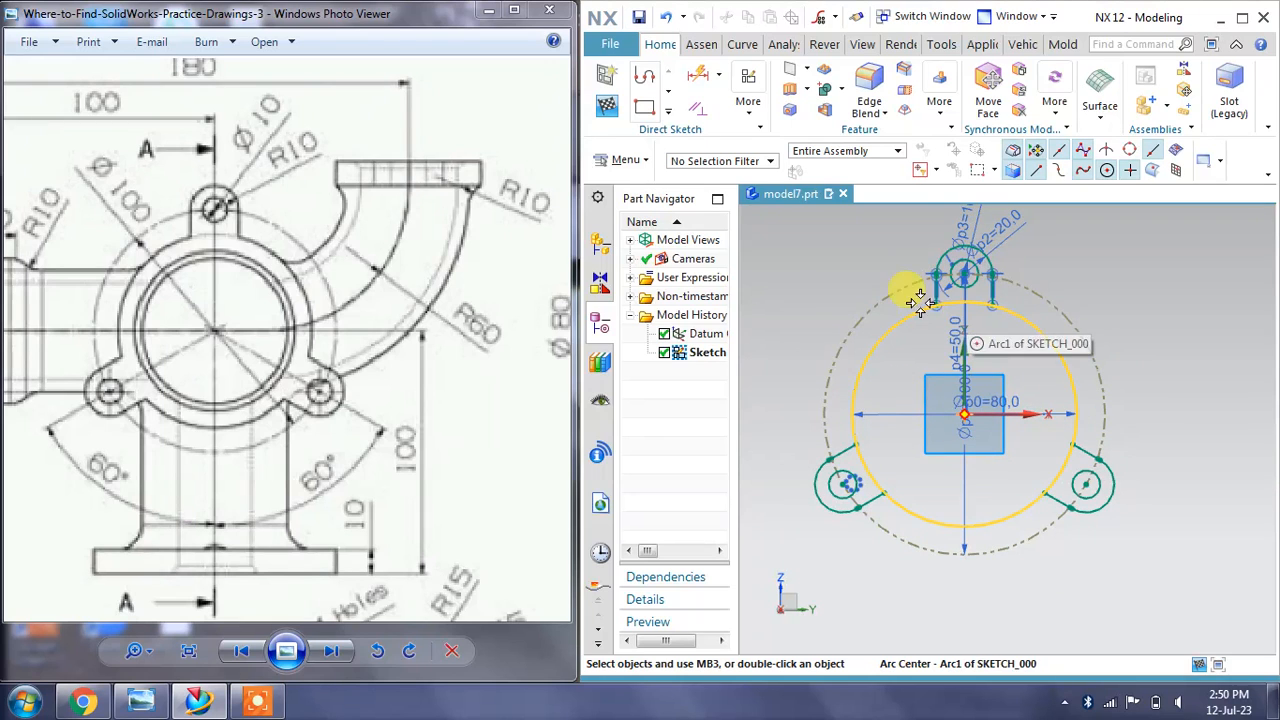
left_click(606, 105)
Examine the front view, section A-A and rendered view of the reference drawing for the main body's depth and lug thickness
left_click_drag(388, 340, 297, 343)
scroll(297, 343, "down", 2)
left_click_drag(415, 360, 263, 414)
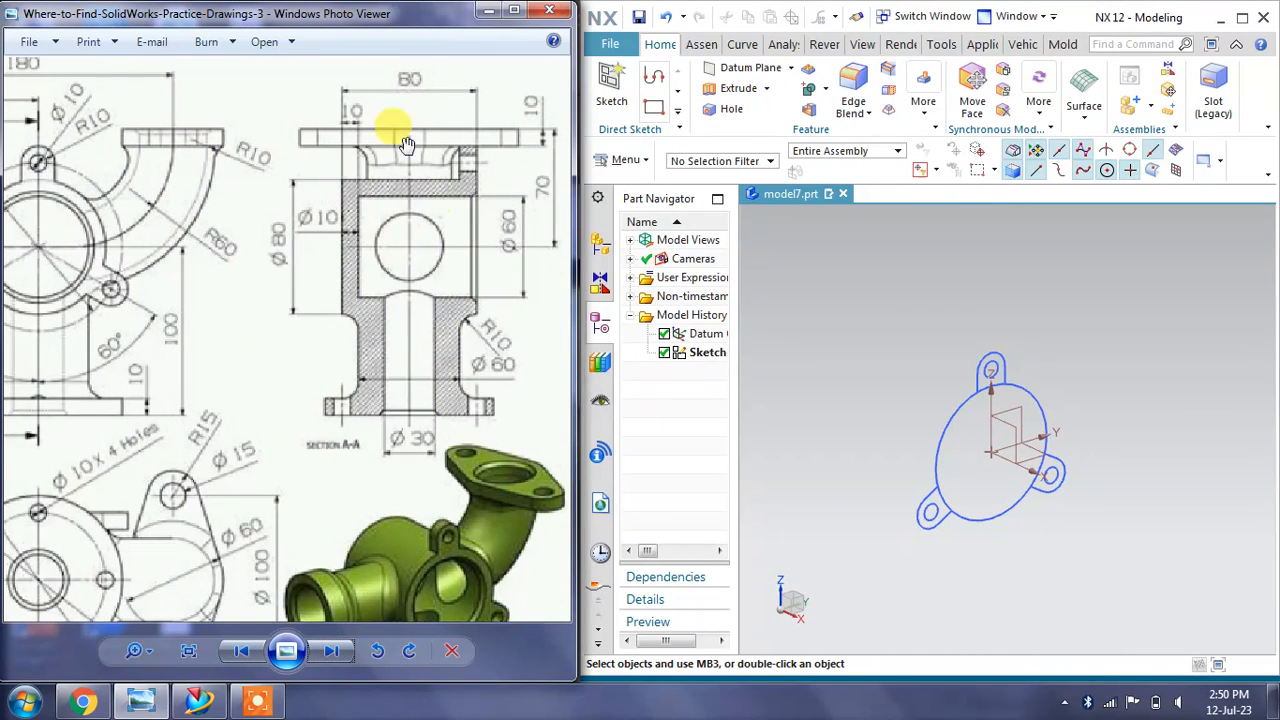
left_click_drag(145, 240, 175, 133)
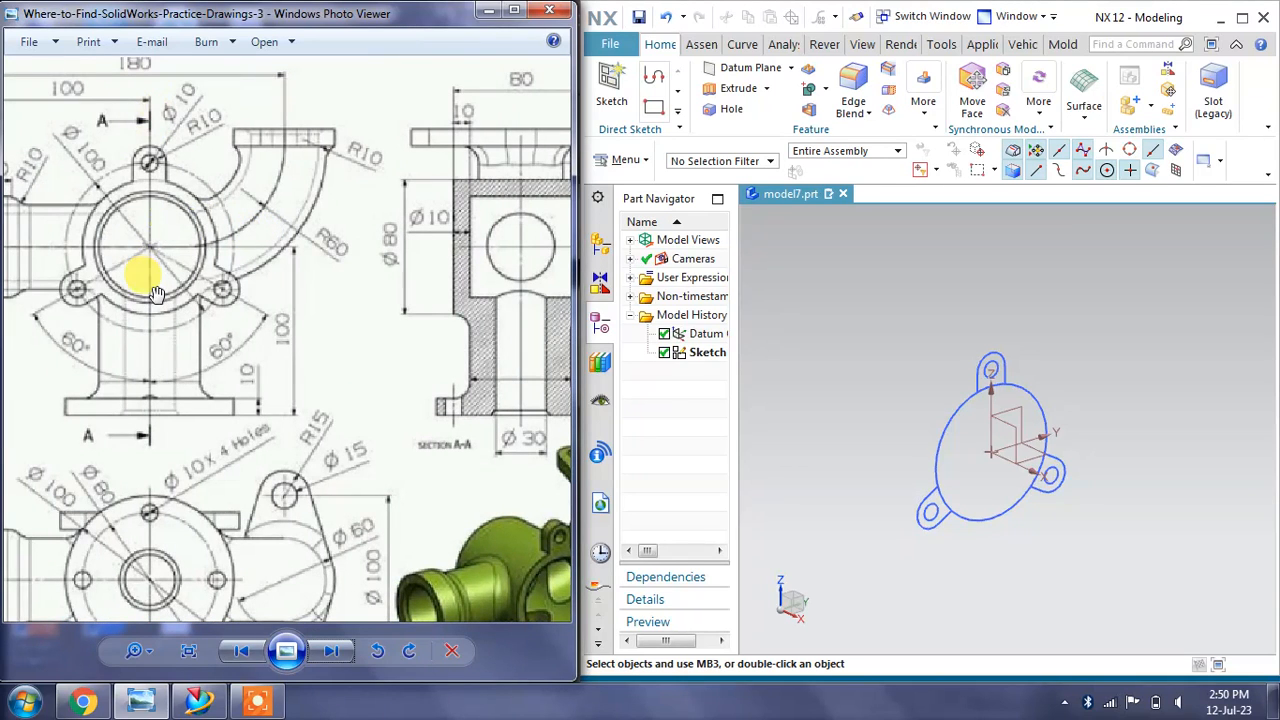
left_click_drag(430, 266, 320, 268)
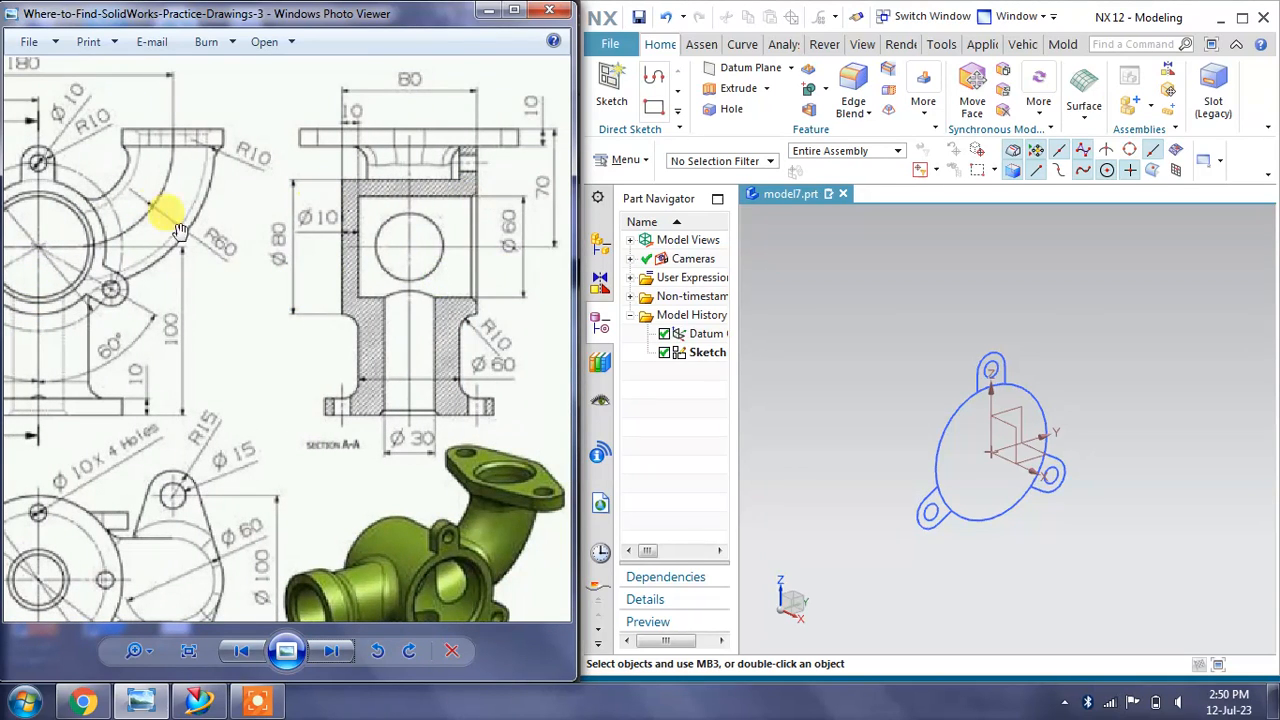
left_click_drag(110, 207, 220, 207)
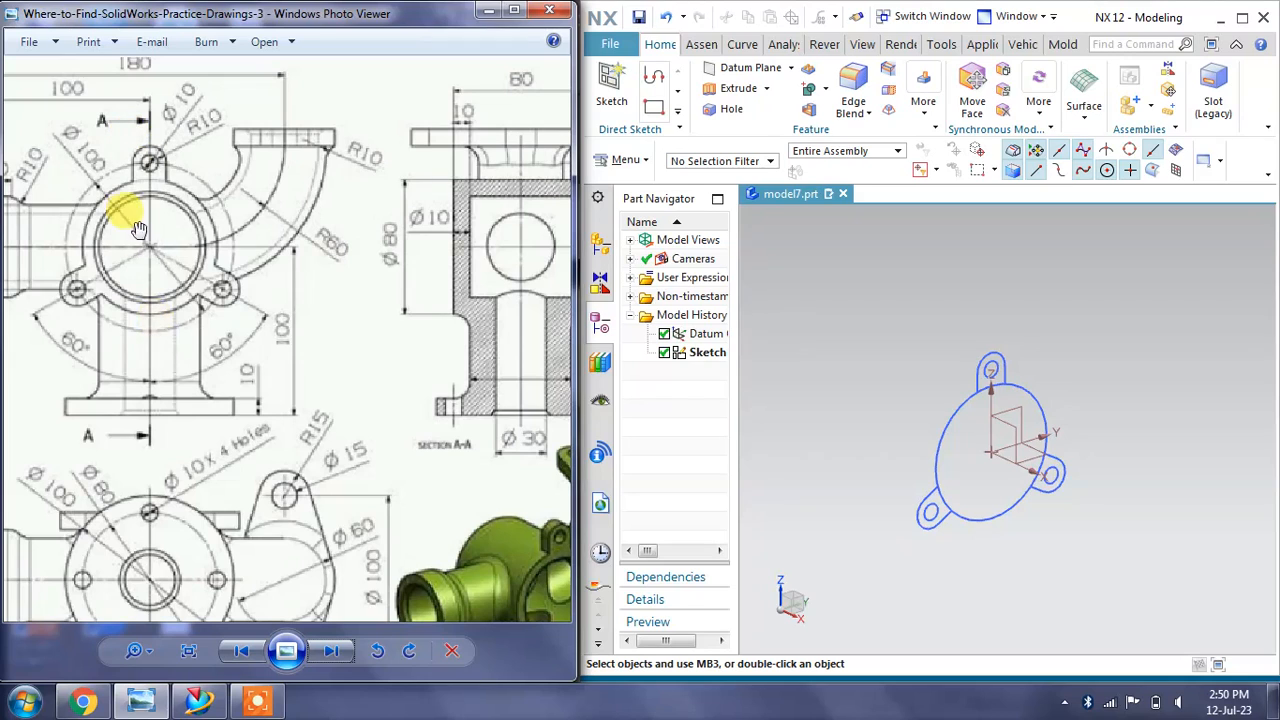
left_click_drag(382, 278, 274, 280)
left_click_drag(412, 395, 390, 333)
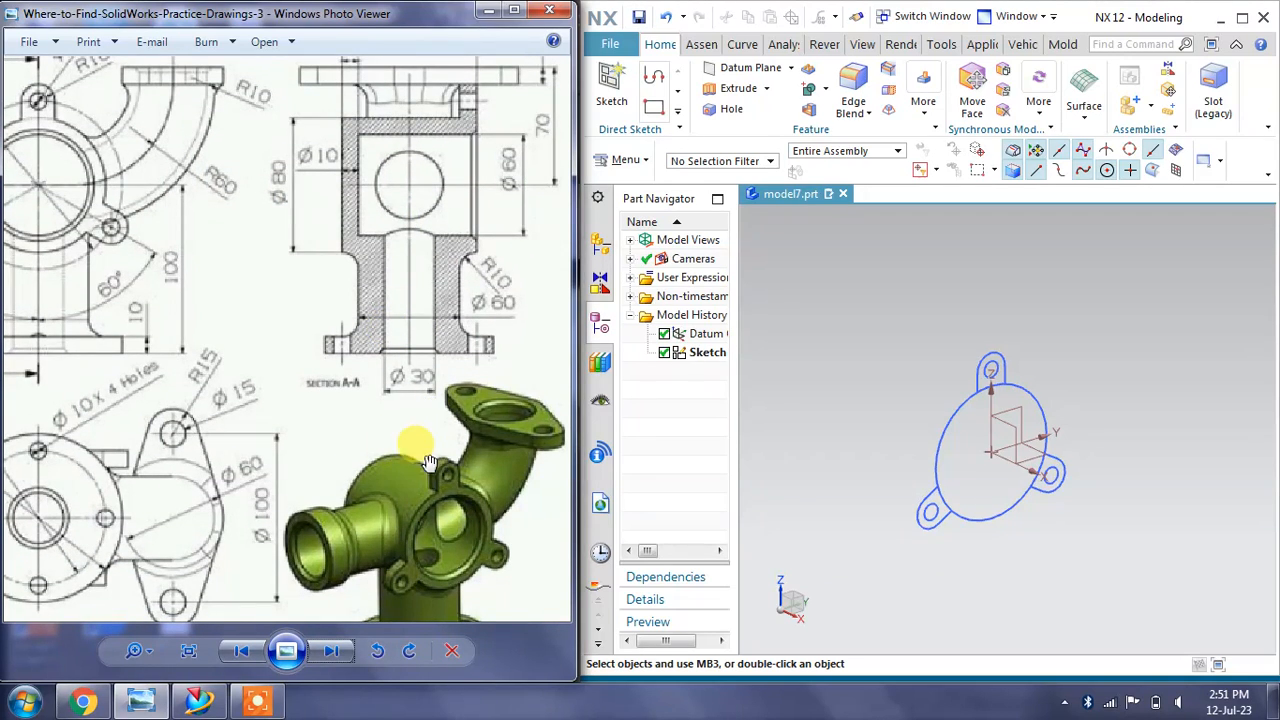
left_click_drag(345, 211, 343, 273)
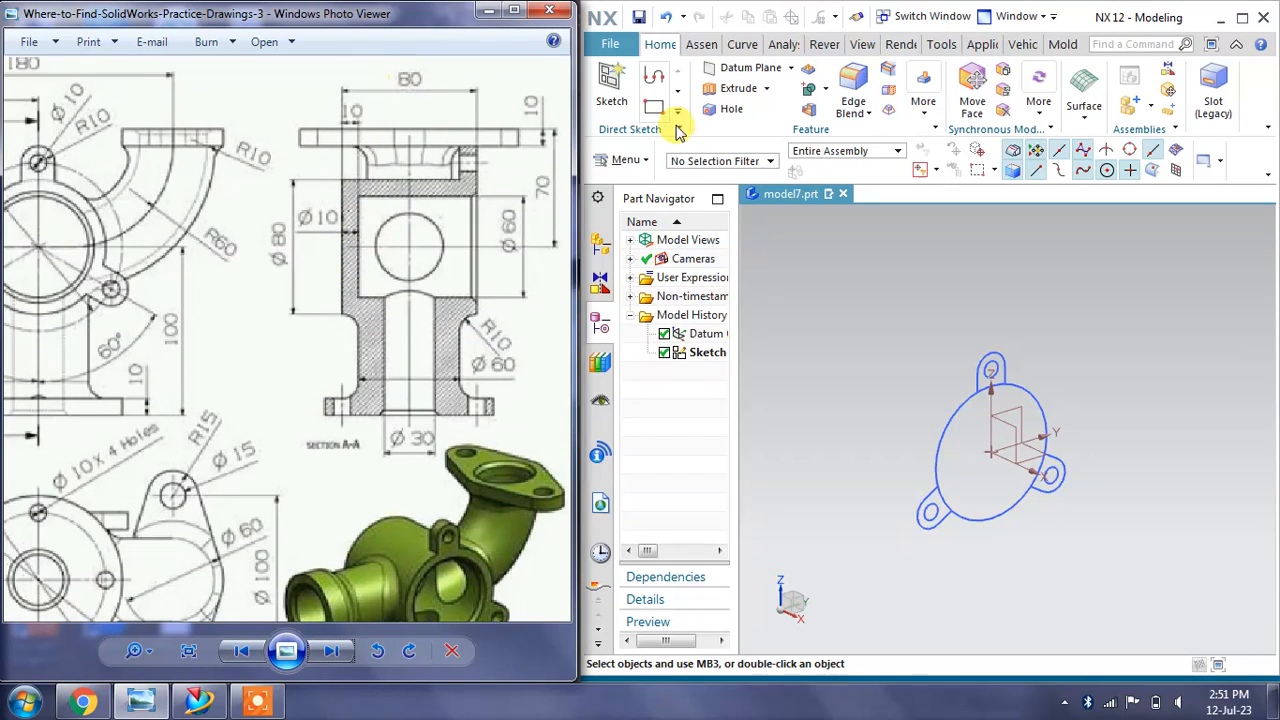
Extrude the 80 mm circle 80 mm in the reversed direction to form the main cylindrical body
left_click(738, 88)
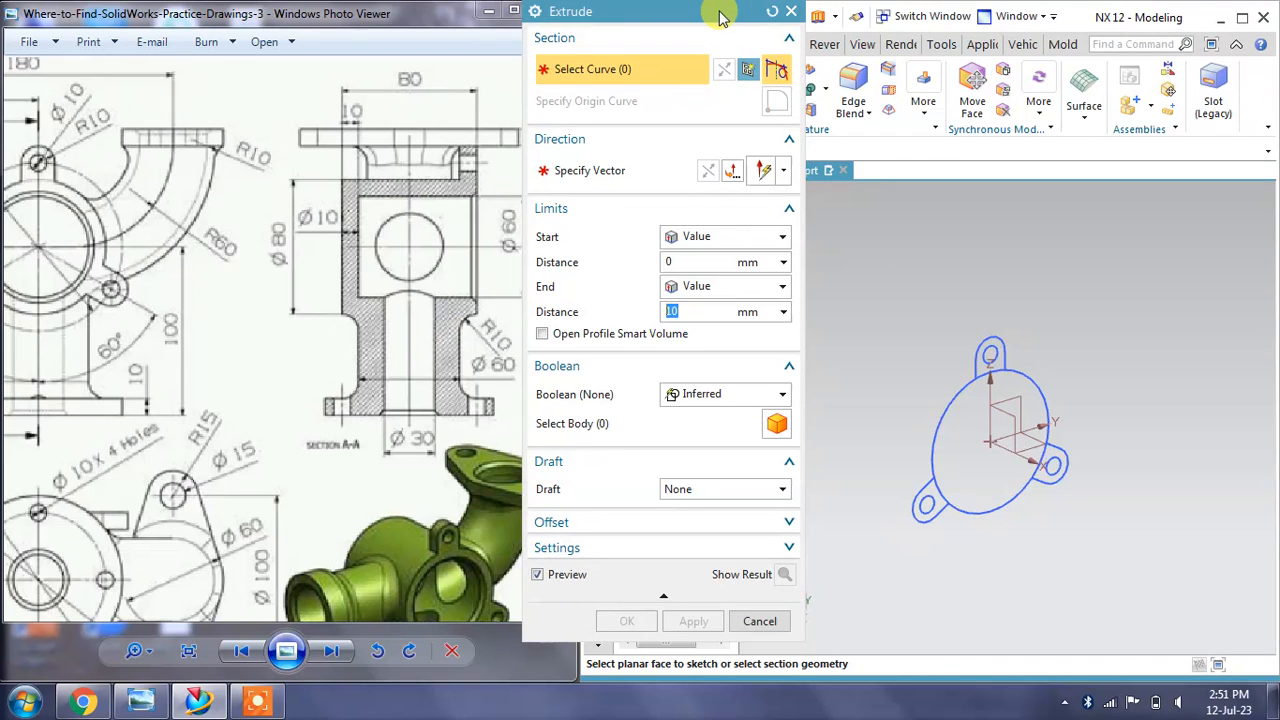
left_click_drag(722, 16, 387, 20)
left_click(966, 420)
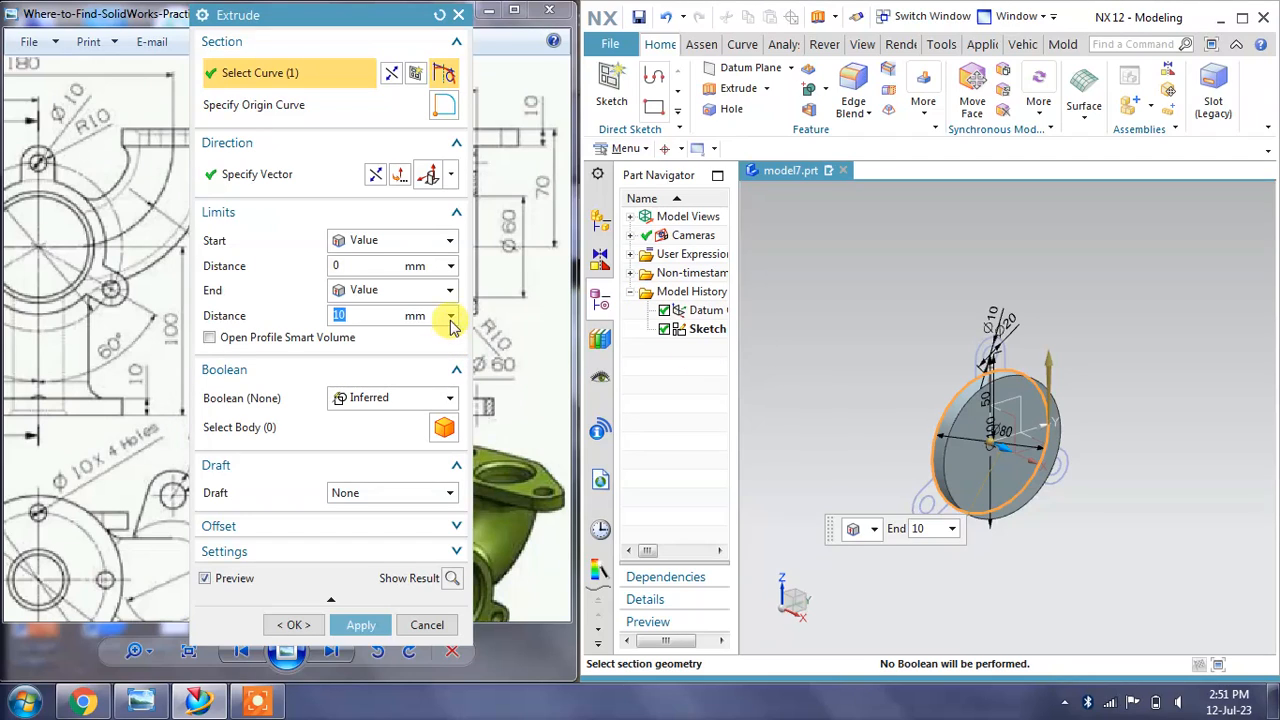
left_click(374, 174)
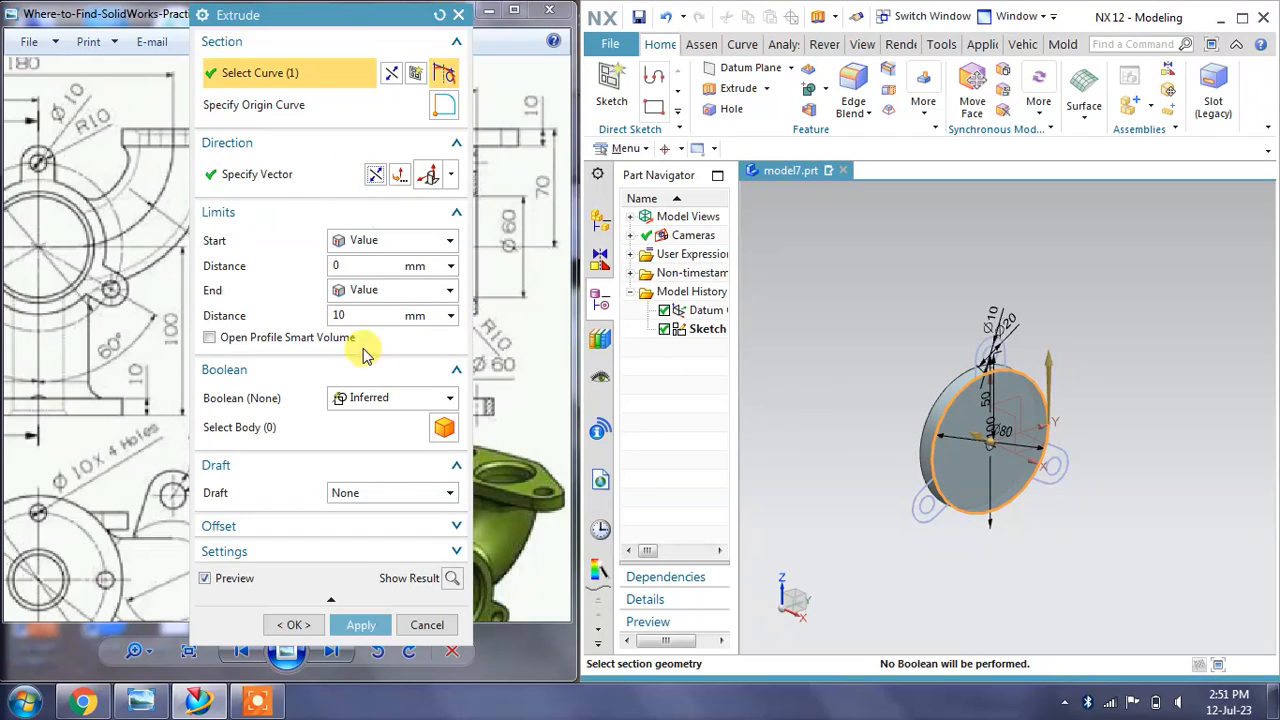
left_click(316, 317)
type("80")
key("Return")
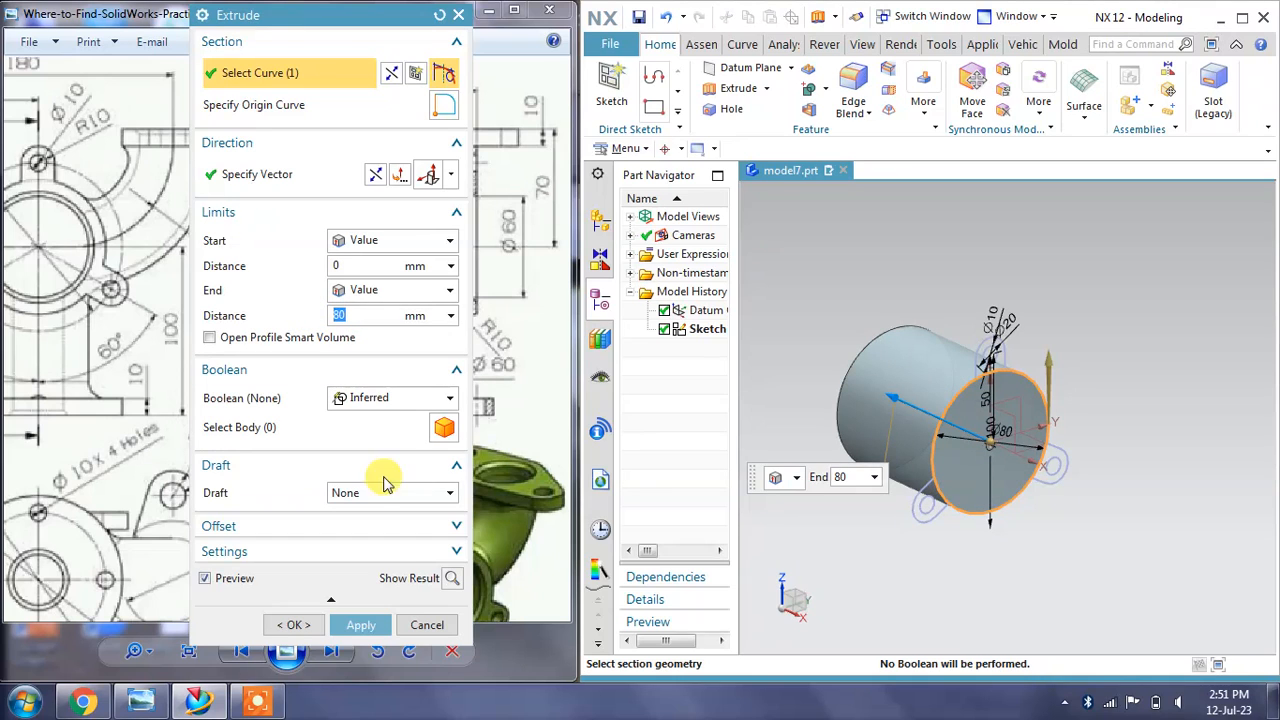
left_click(362, 624)
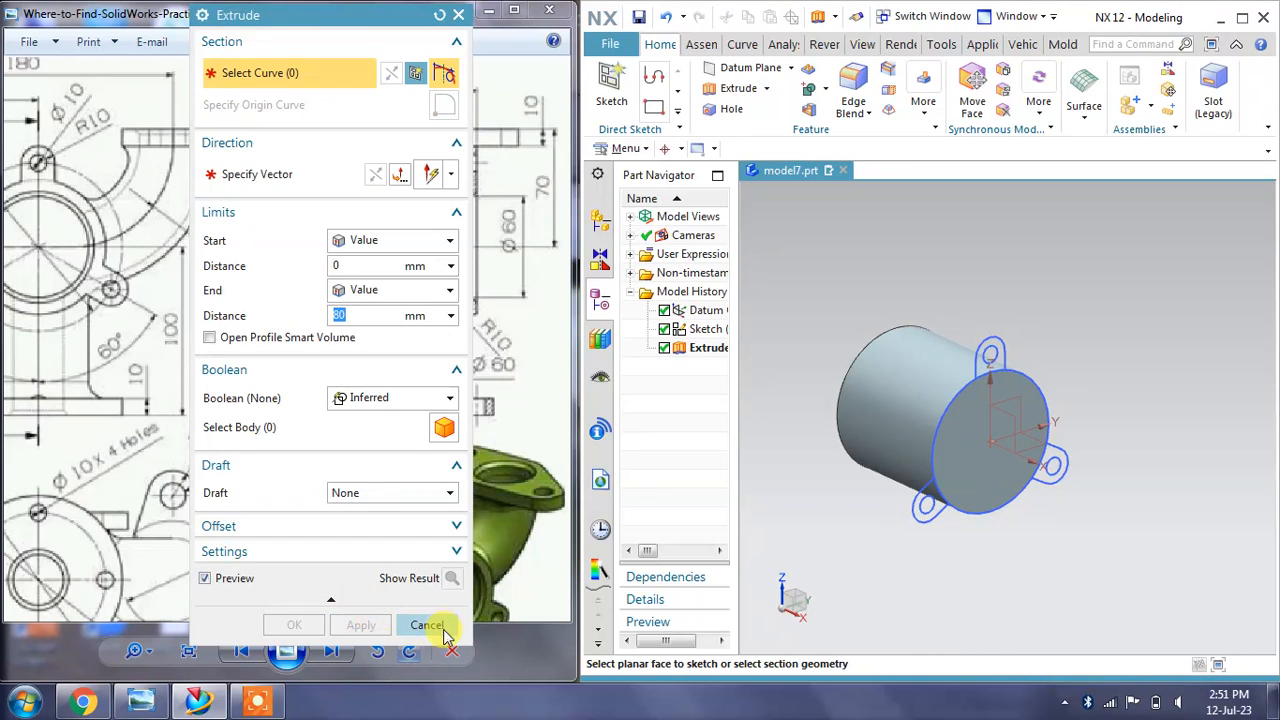
left_click(443, 630)
Set up a 10 mm extrusion of all three lug profiles with their holes, reversed to run back along the cylinder
scroll(475, 160, "up", 2)
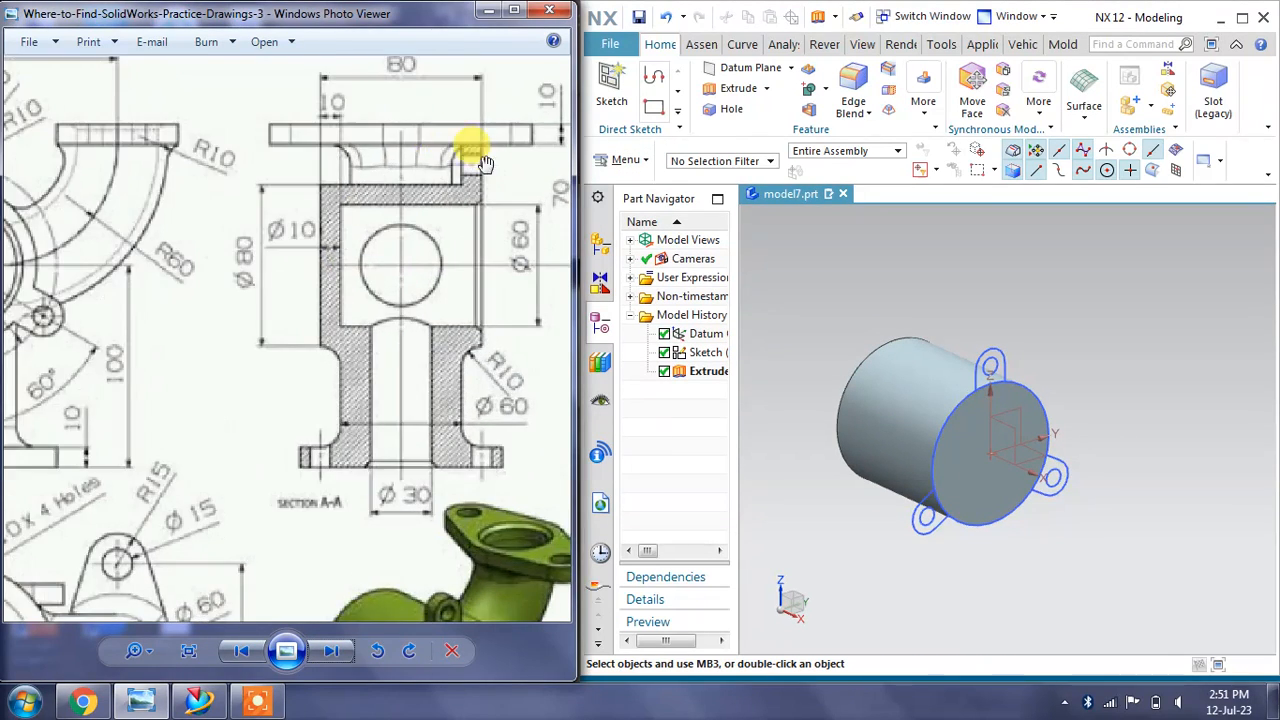
left_click_drag(475, 172, 468, 213)
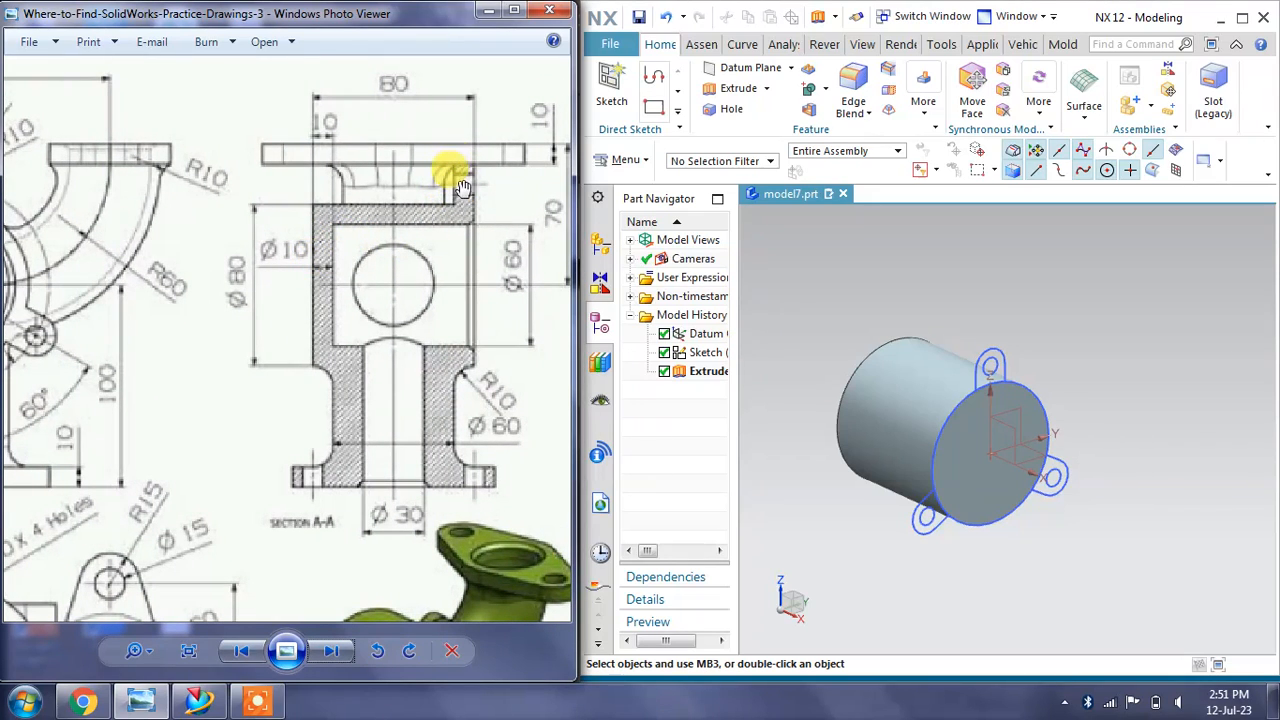
left_click_drag(220, 323, 406, 346)
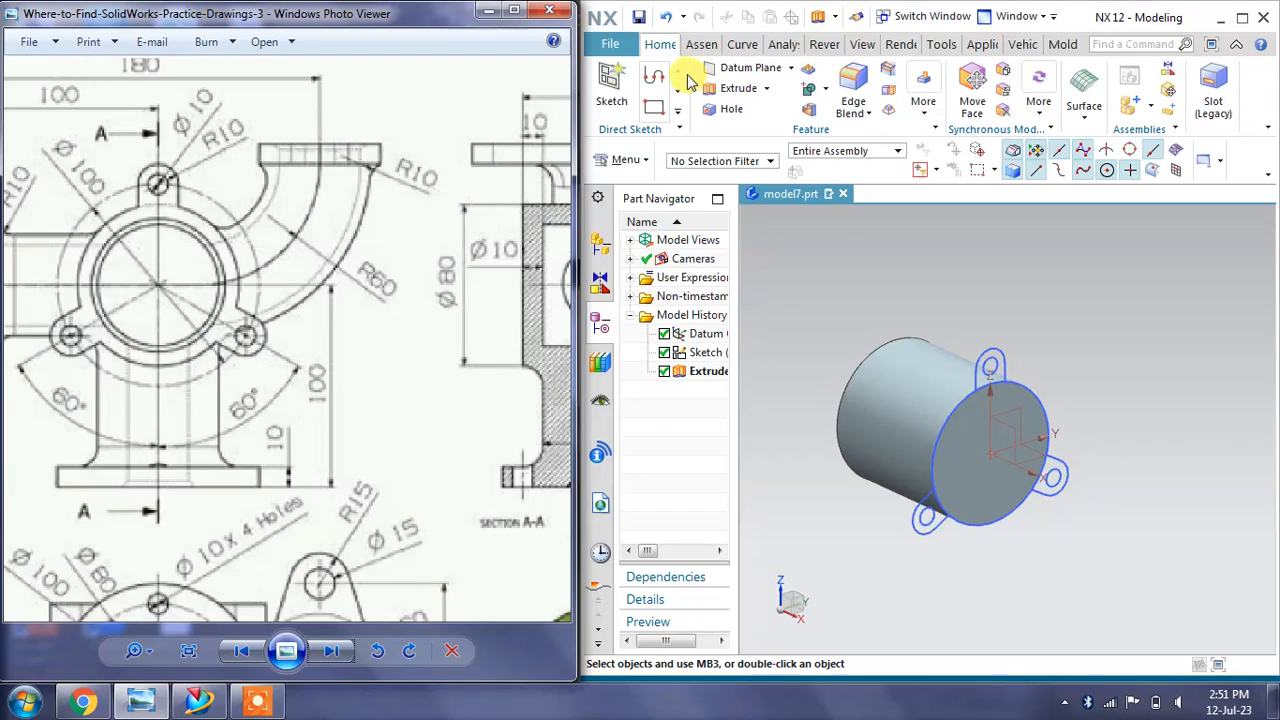
left_click(727, 89)
scroll(1015, 320, "up", 4)
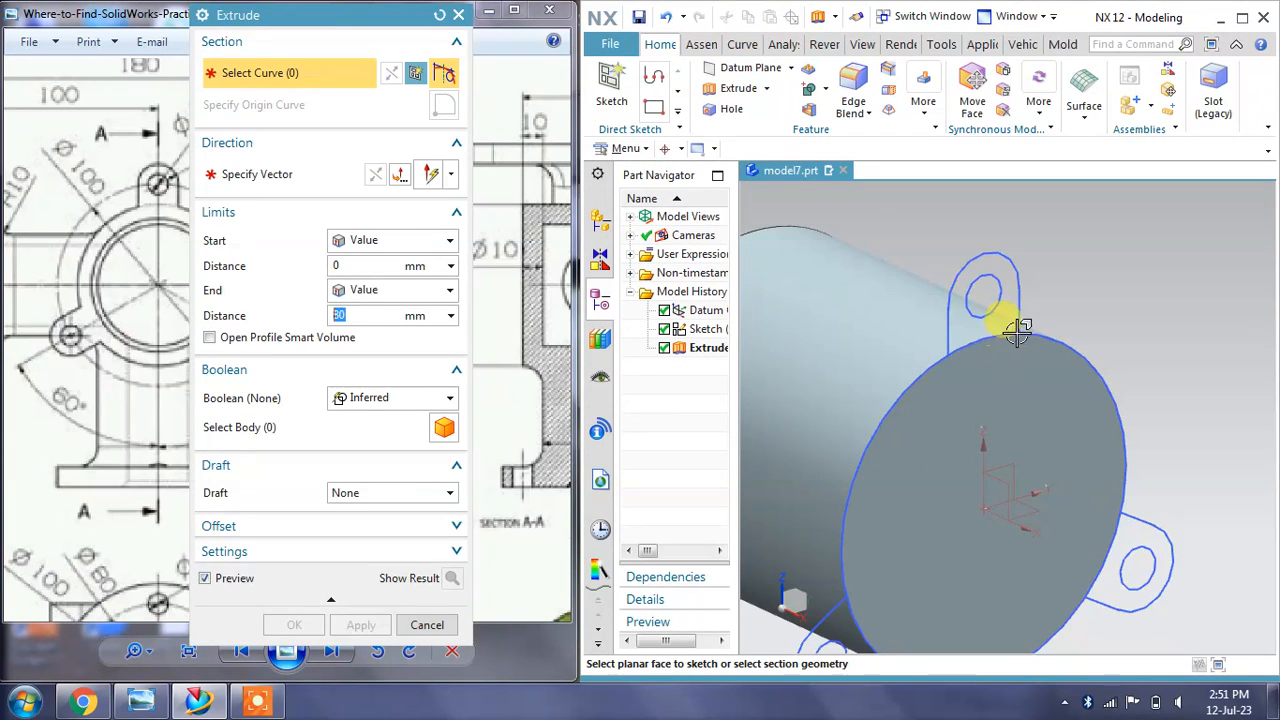
left_click(1013, 310)
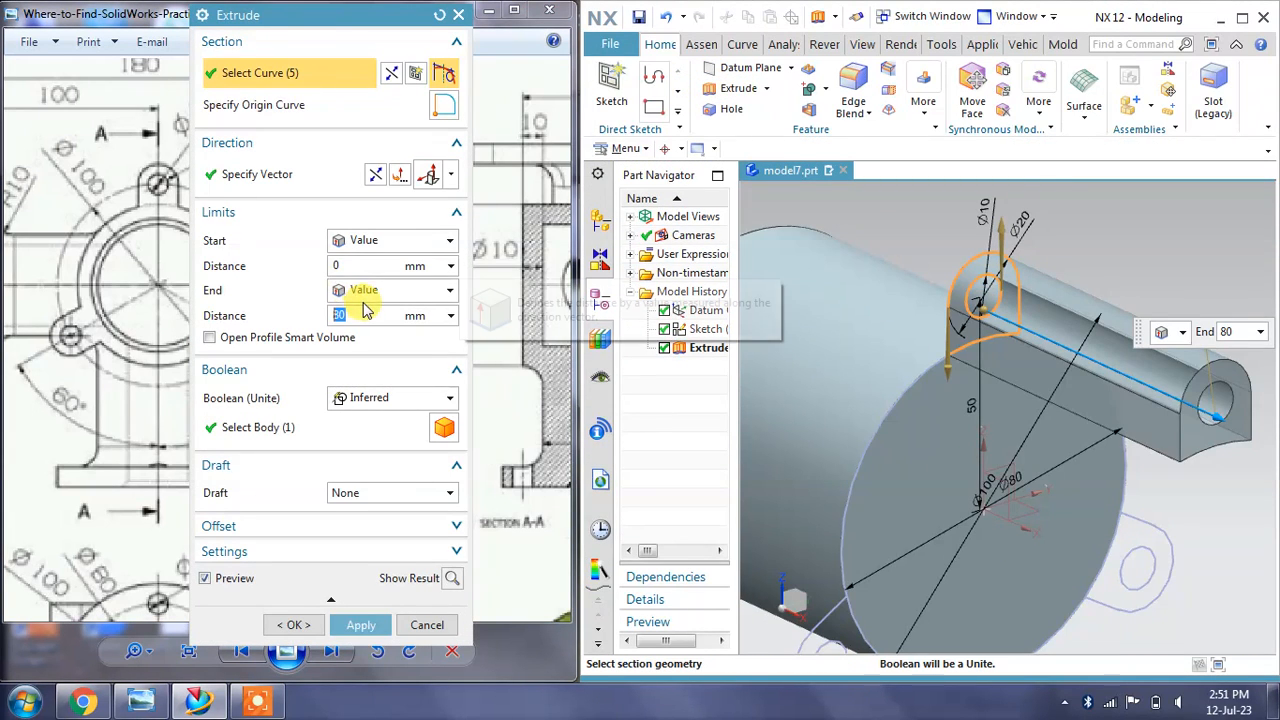
type("10")
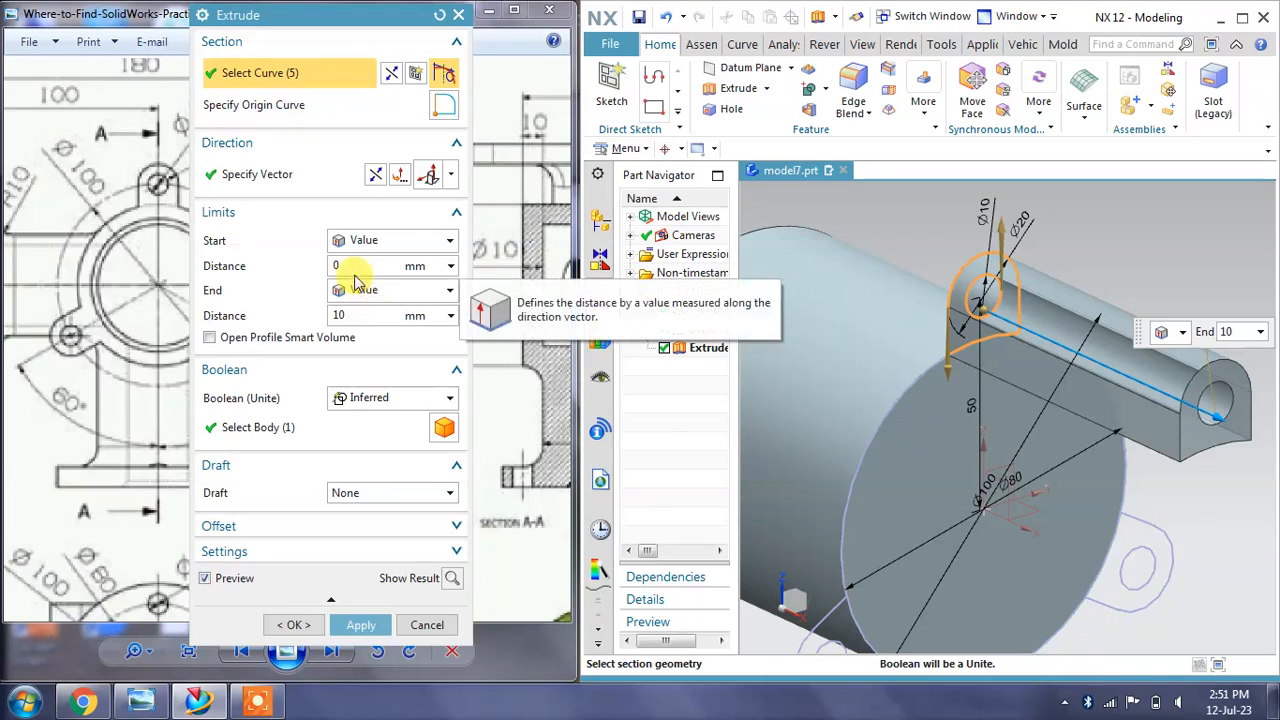
left_click(376, 175)
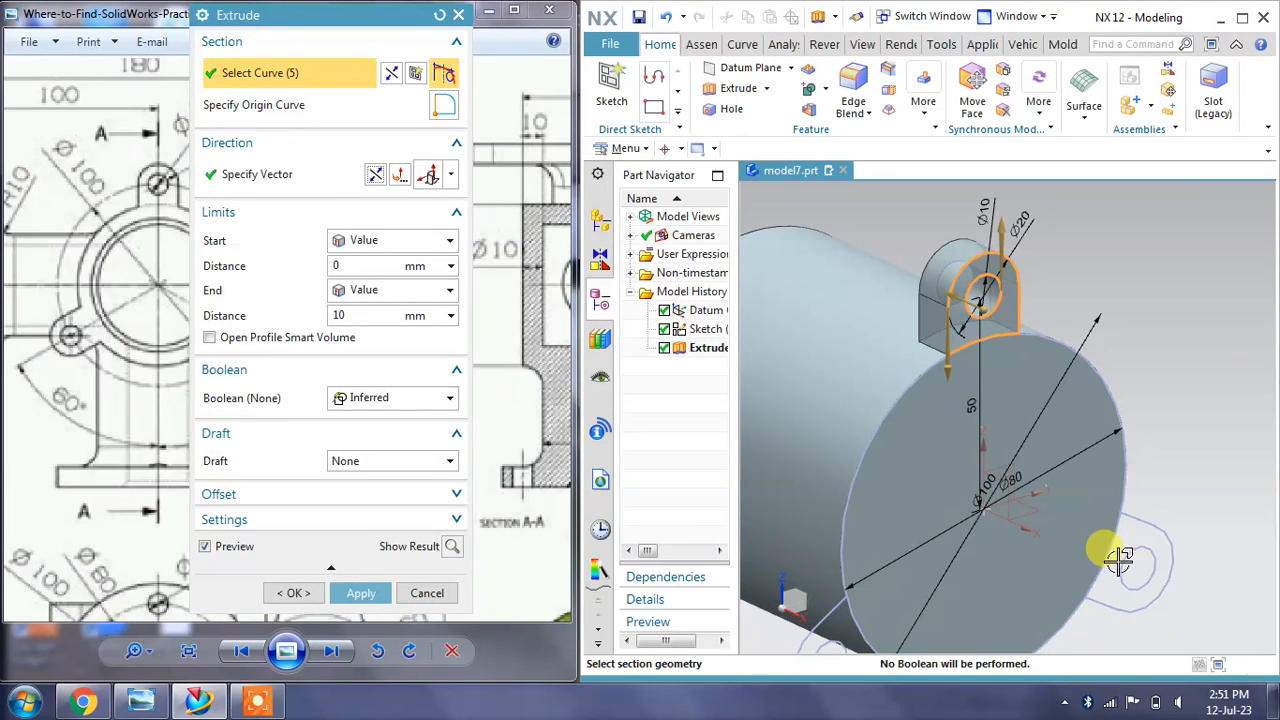
left_click(1108, 502)
scroll(1114, 492, "down", 3)
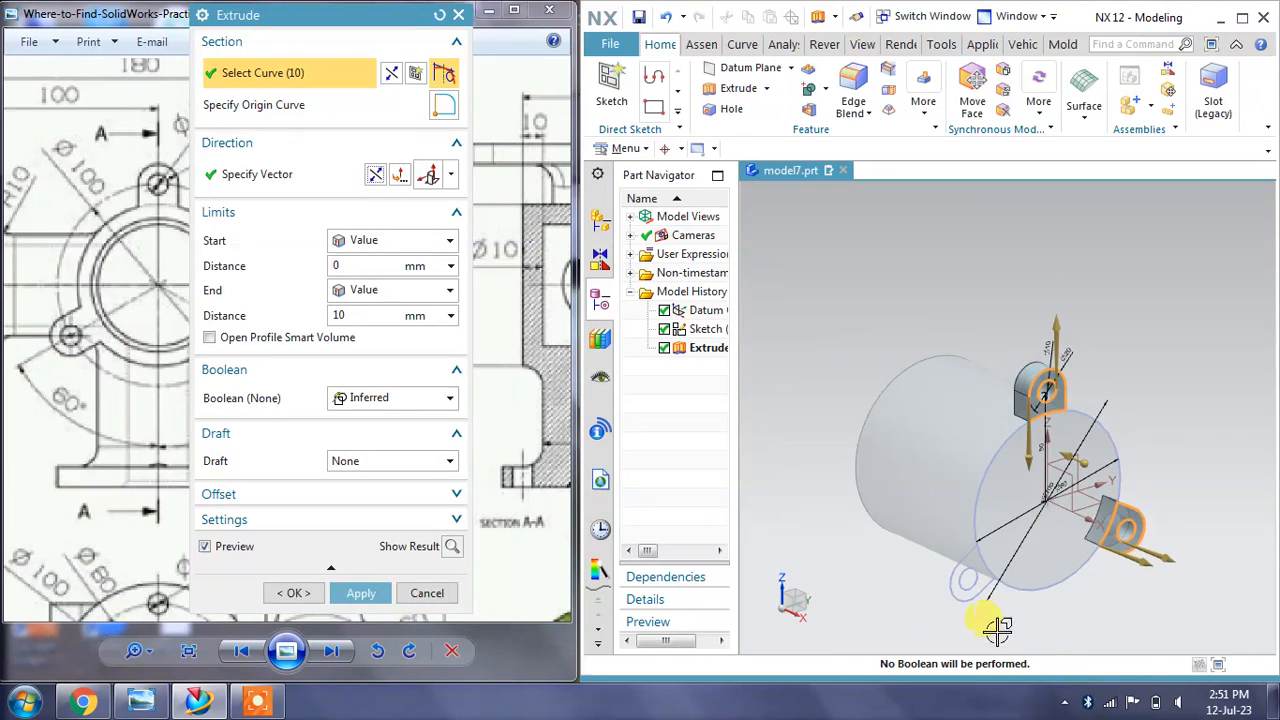
scroll(975, 597, "up", 3)
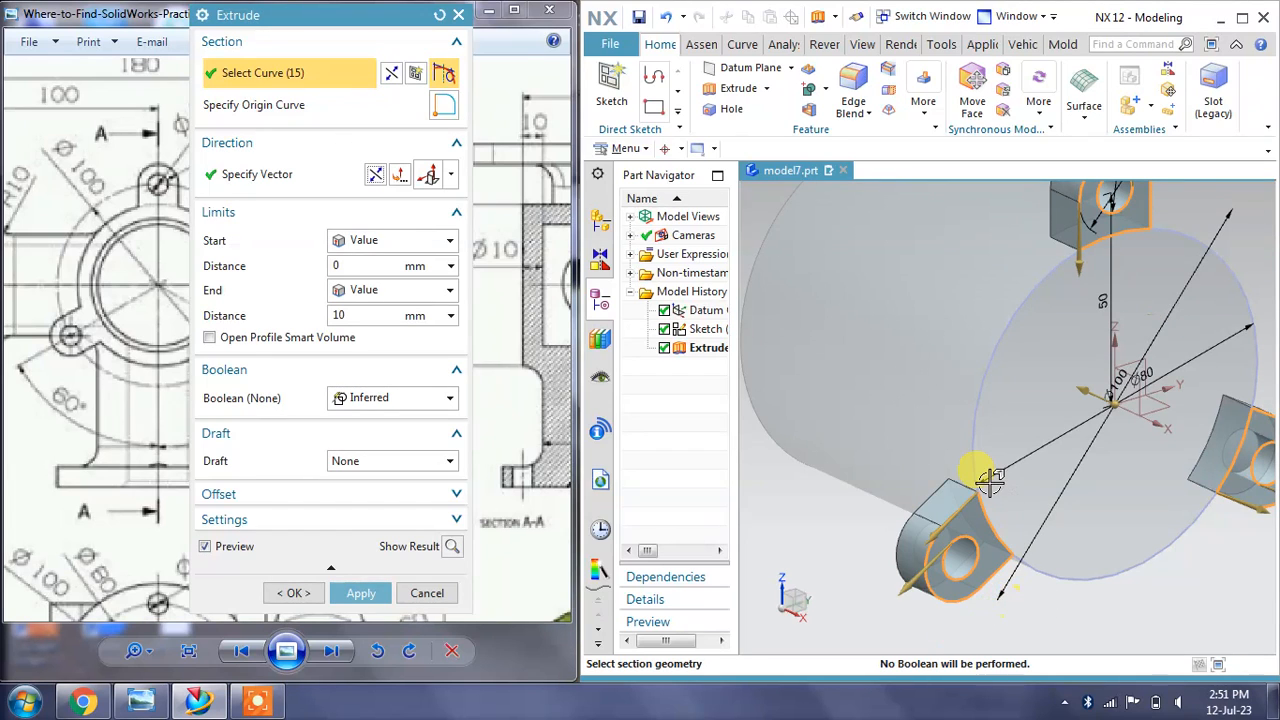
mouse_move(974, 471)
middle_mouse_down()
mouse_move(997, 480)
mouse_move(976, 470)
middle_mouse_up()
Unite the lug extrusion with the cylinder and hide the sketch
left_click(366, 399)
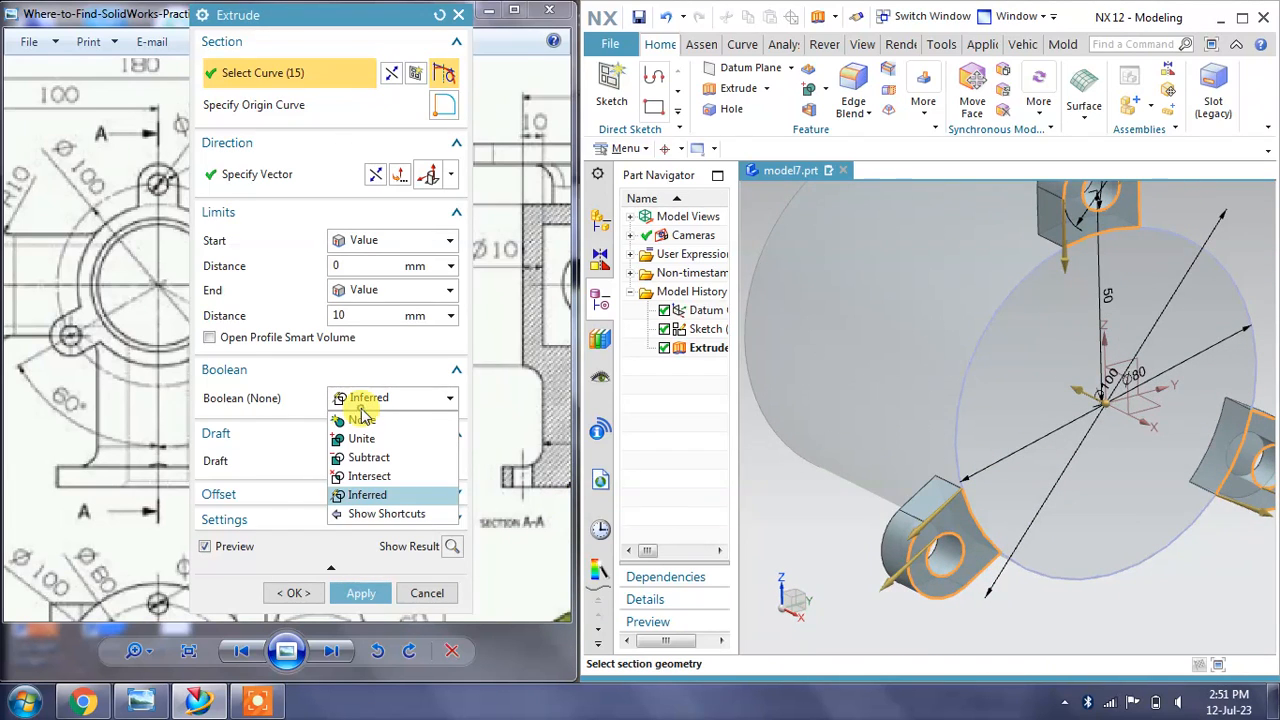
left_click(361, 438)
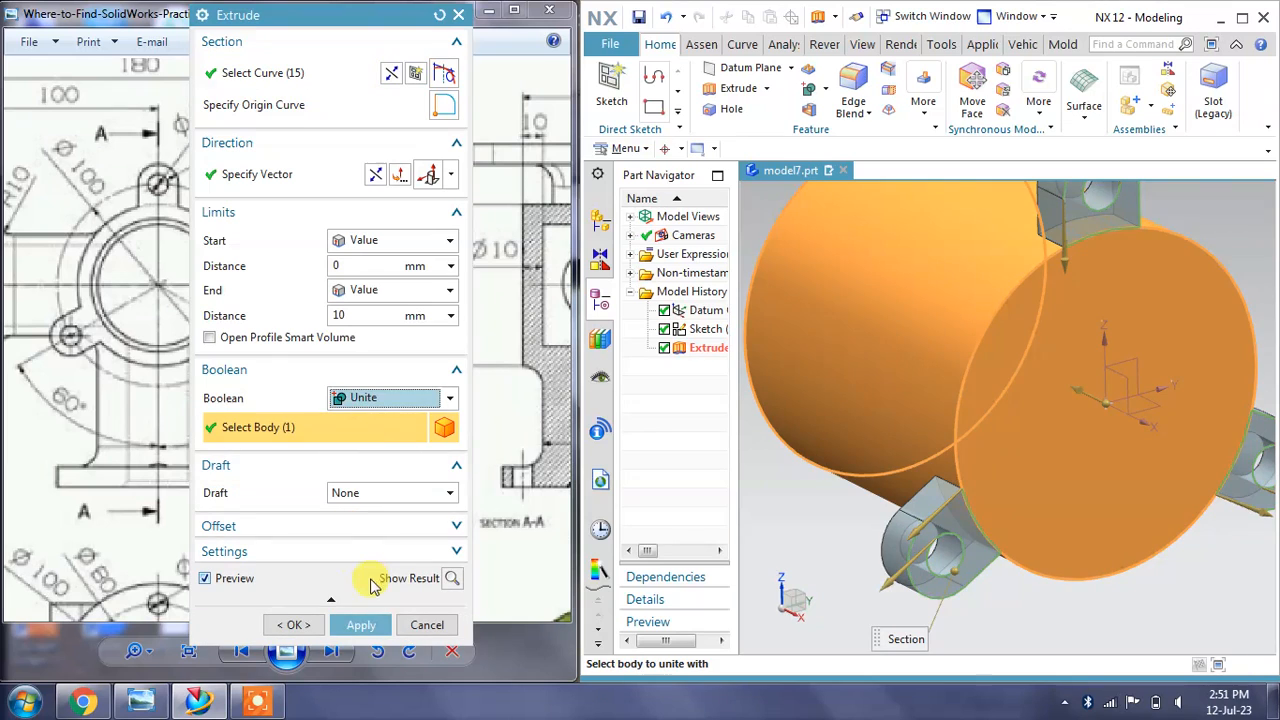
left_click(362, 626)
left_click(427, 625)
scroll(1000, 495, "down", 3)
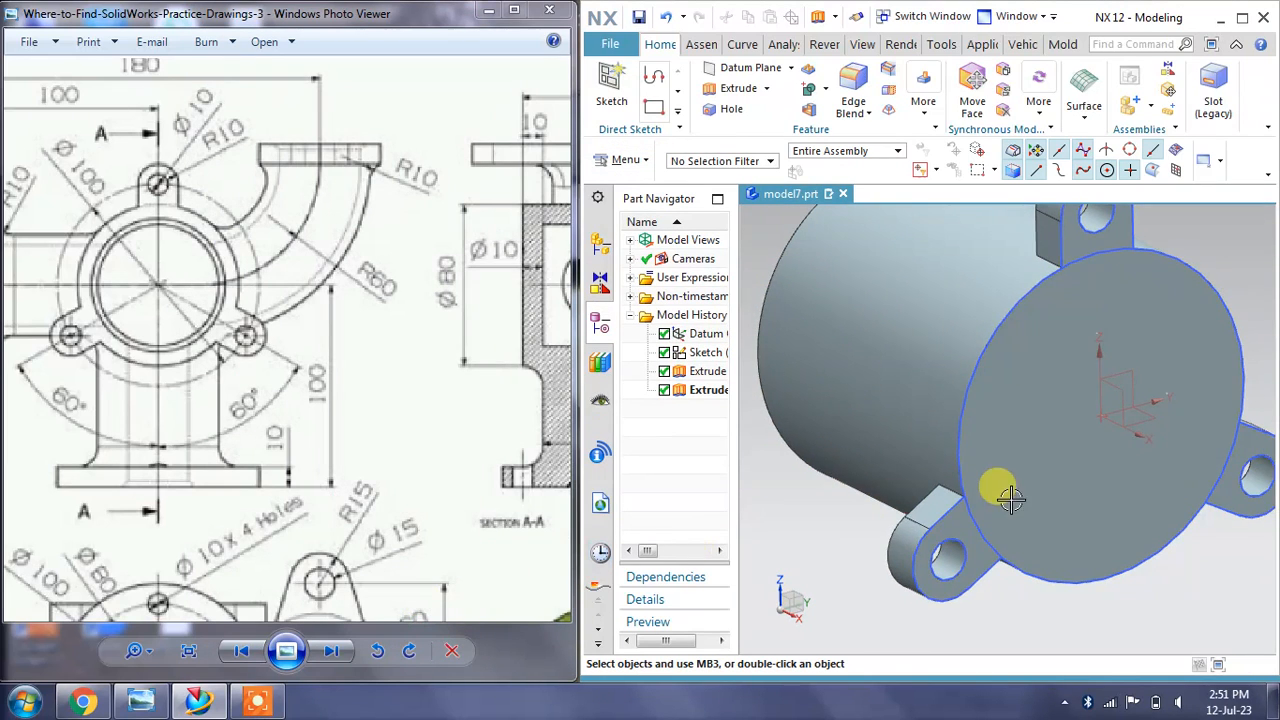
right_click_drag(1015, 534, 1022, 560)
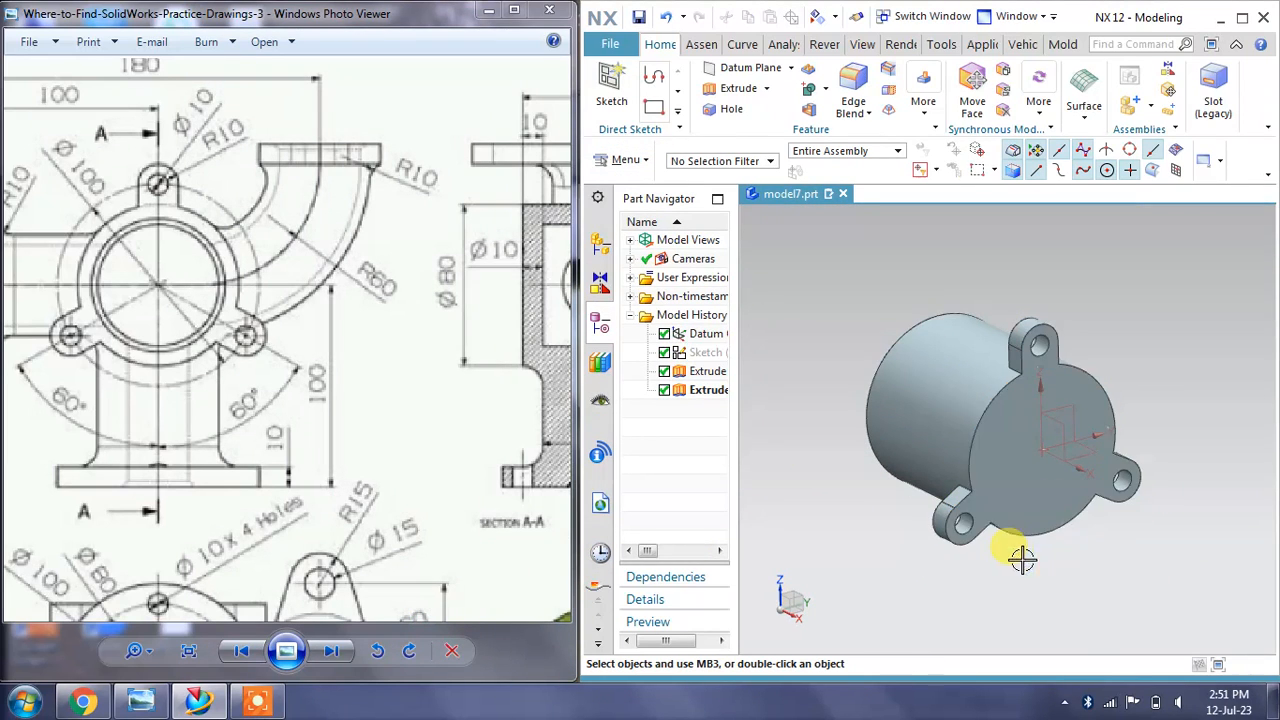
Examine the vertical pipe and its round base flange in the reference drawing's front, bottom and section views
left_click_drag(216, 340, 293, 328)
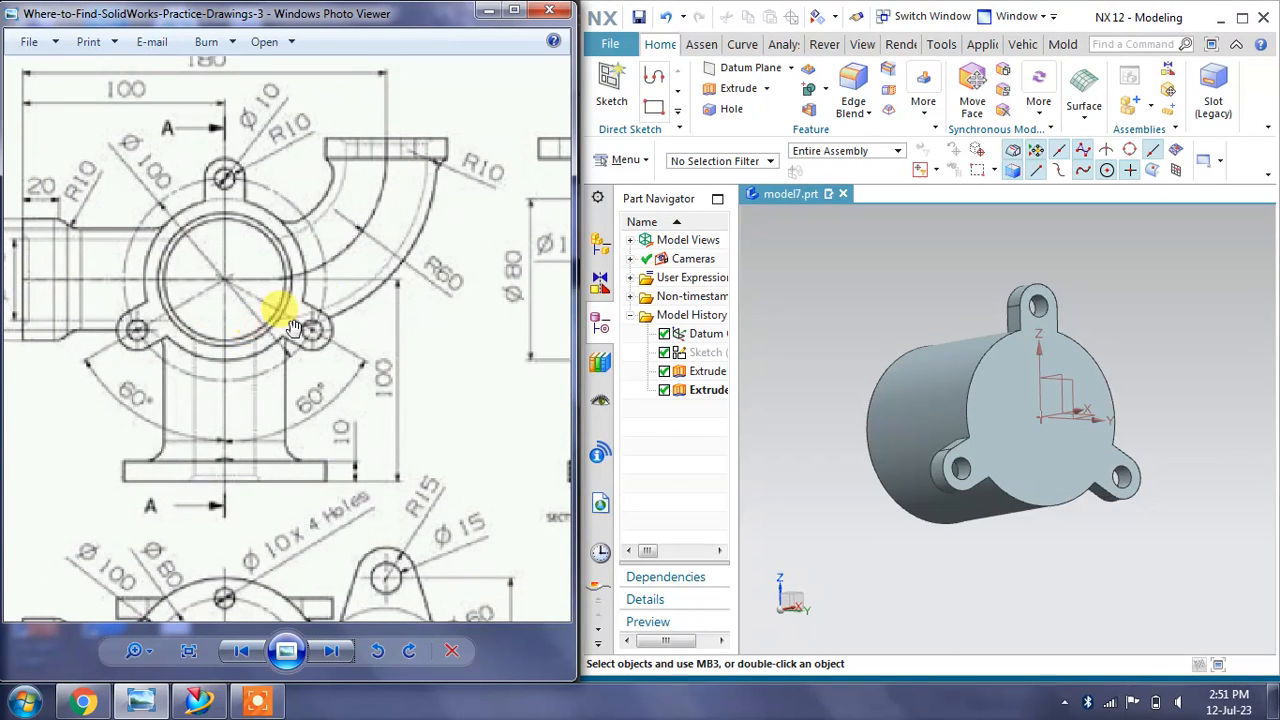
mouse_move(316, 467)
left_mouse_down()
mouse_move(248, 288)
mouse_move(270, 302)
left_mouse_up()
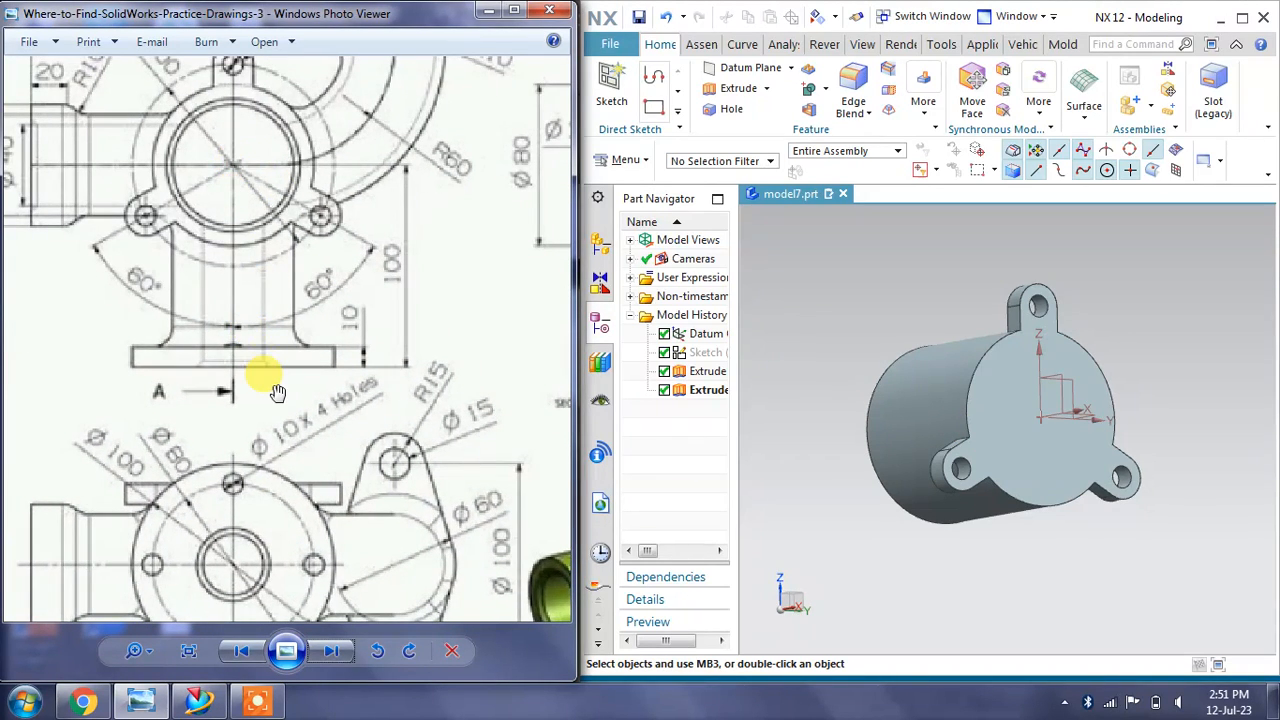
mouse_move(276, 393)
left_mouse_down()
mouse_move(263, 382)
mouse_move(292, 278)
left_mouse_up()
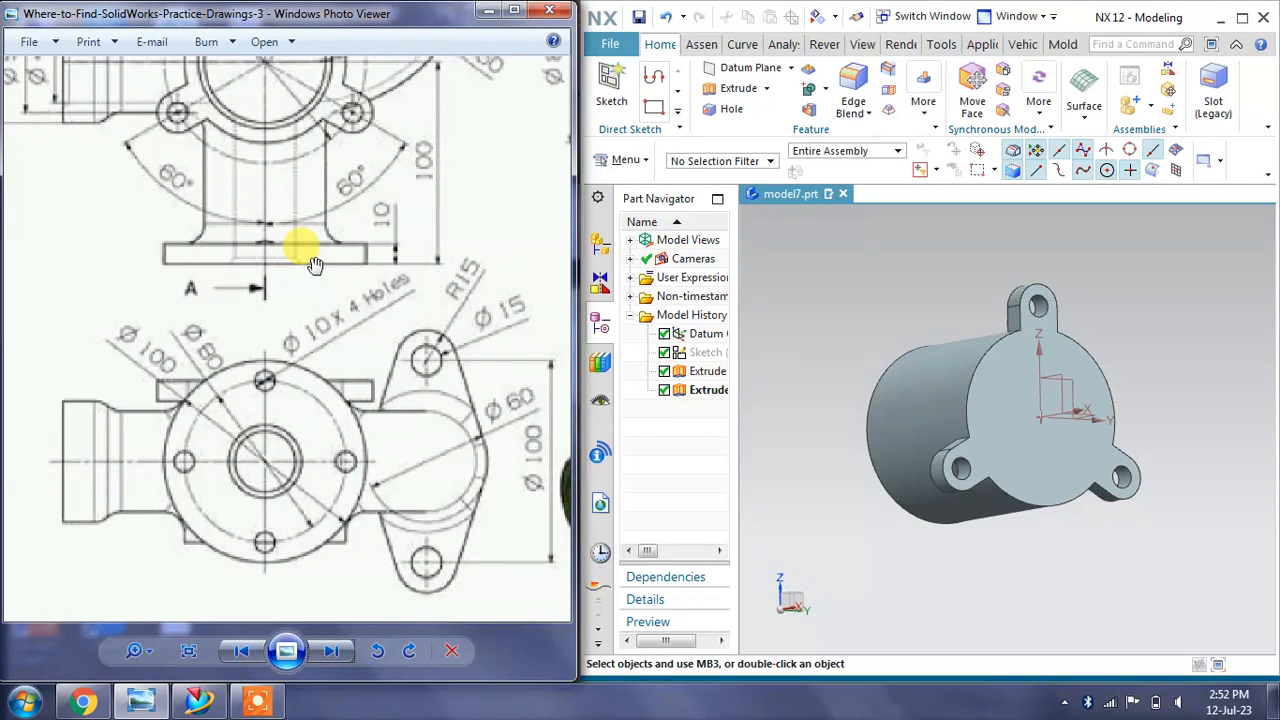
mouse_move(294, 231)
left_mouse_down()
mouse_move(290, 305)
mouse_move(312, 282)
mouse_move(161, 406)
left_mouse_up()
scroll(222, 376, "down", 1)
left_click_drag(455, 413, 404, 397)
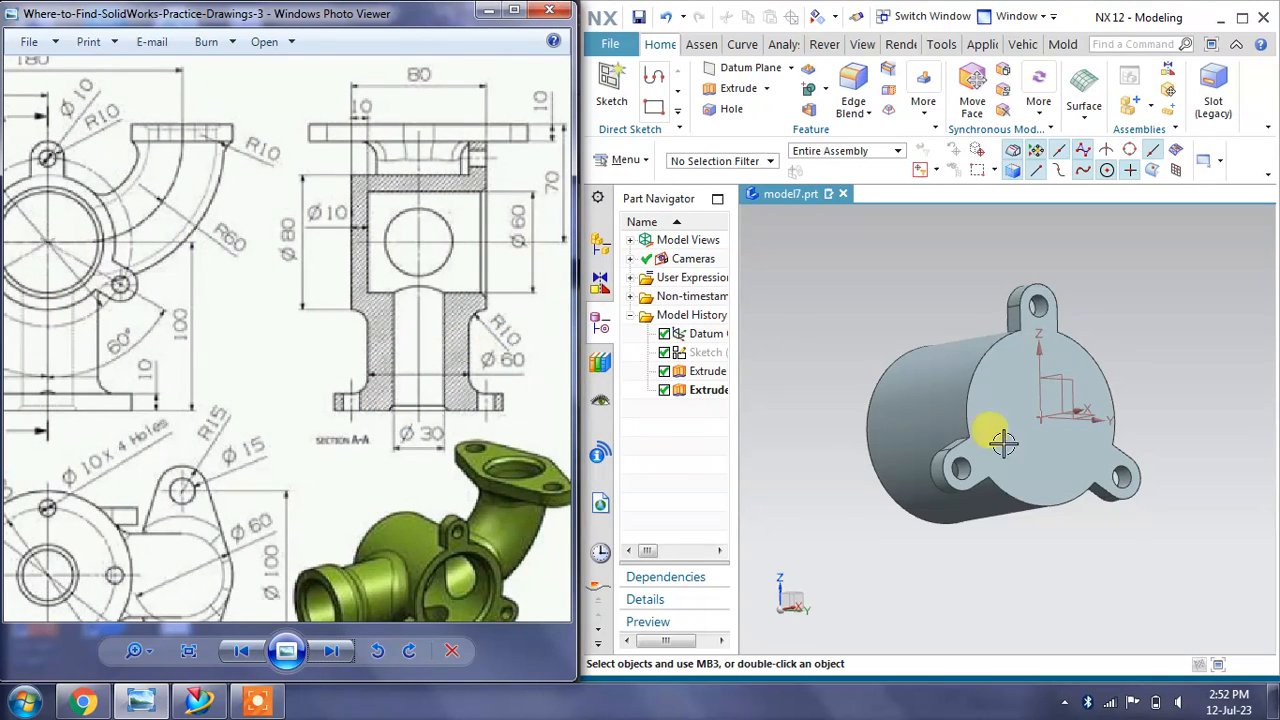
middle_click_drag(980, 434, 987, 389)
left_click_drag(203, 300, 265, 300)
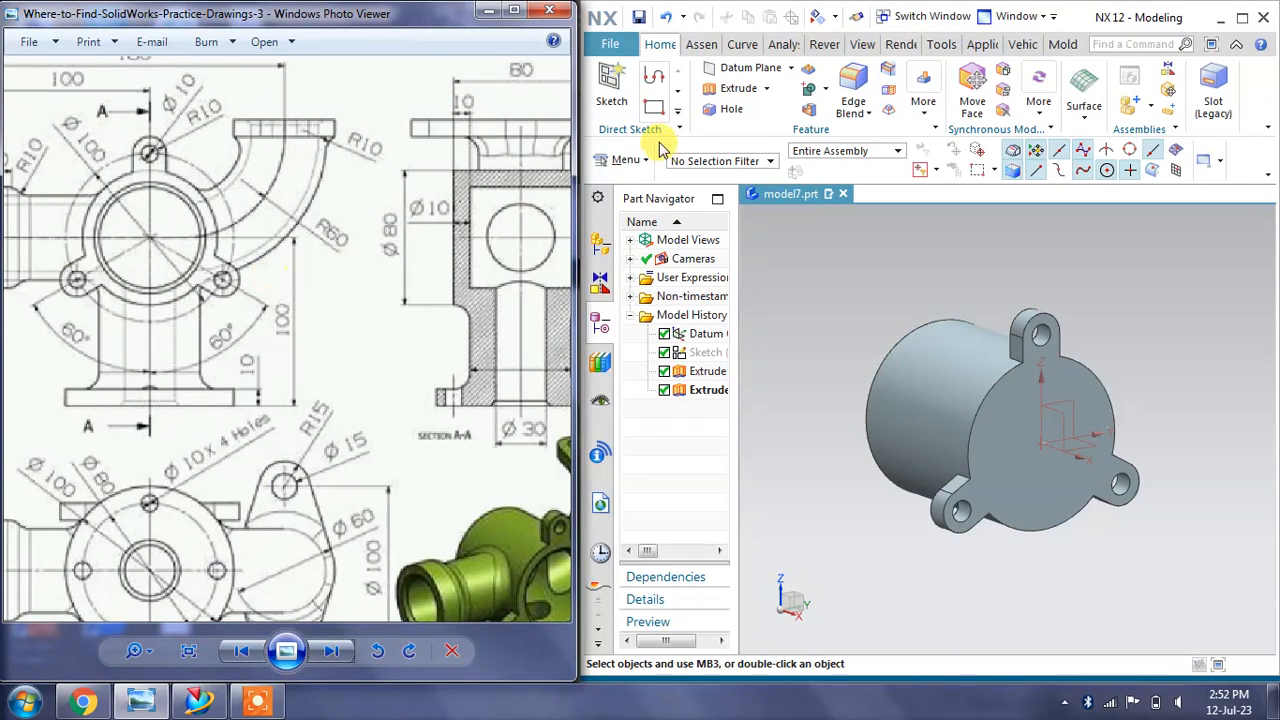
Create a datum plane offset 100 mm below the XY plane, with the offset direction reversed
left_click(724, 68)
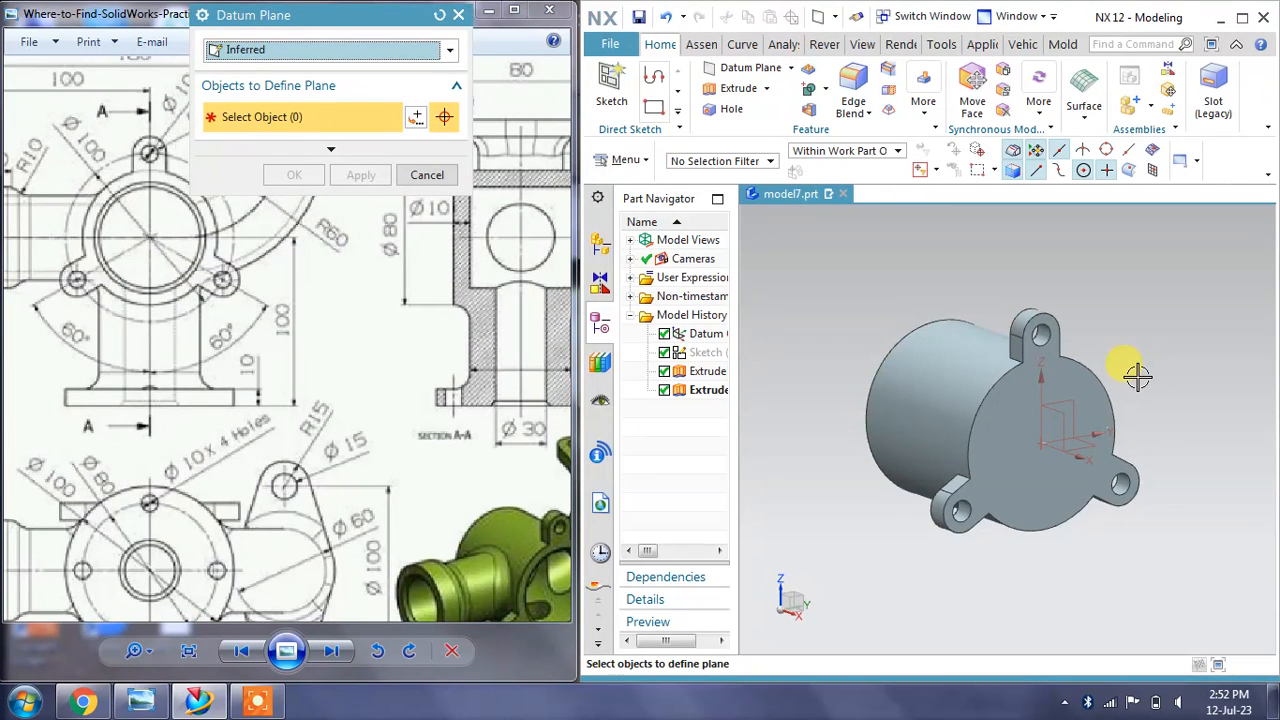
middle_click_drag(1138, 372, 1131, 366)
scroll(1080, 443, "down", 3)
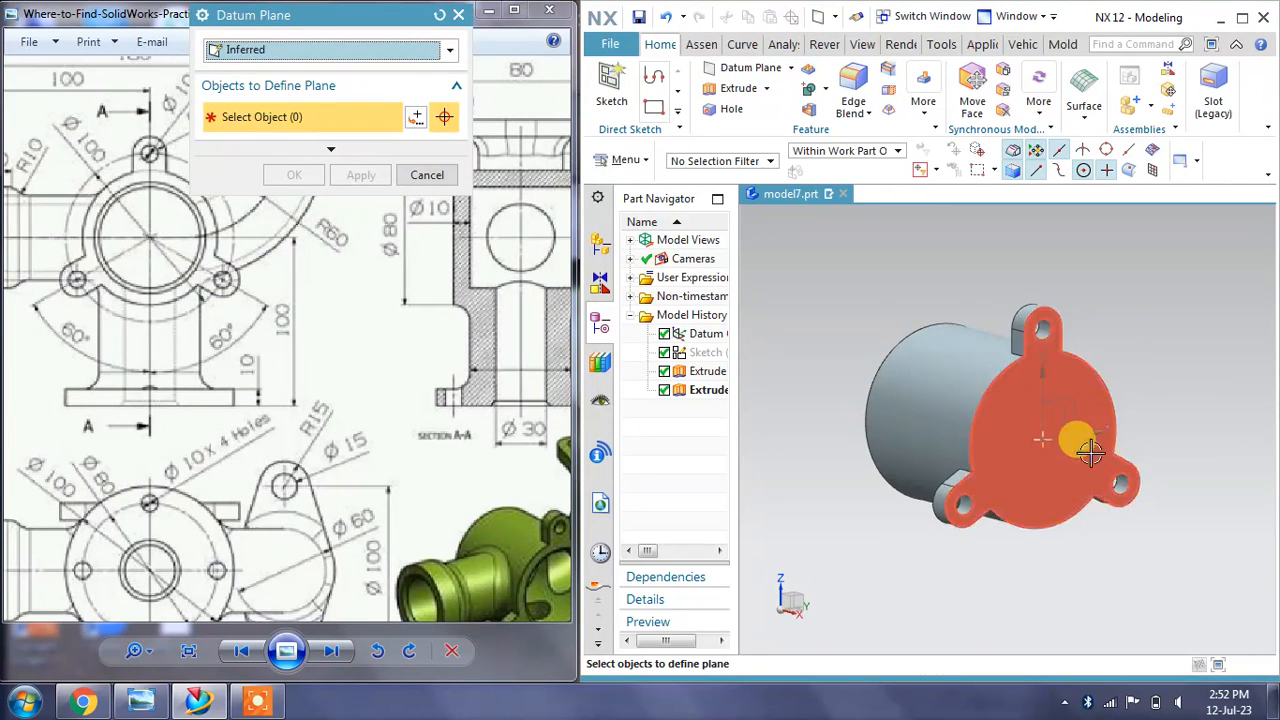
middle_click_drag(1062, 437, 1049, 443)
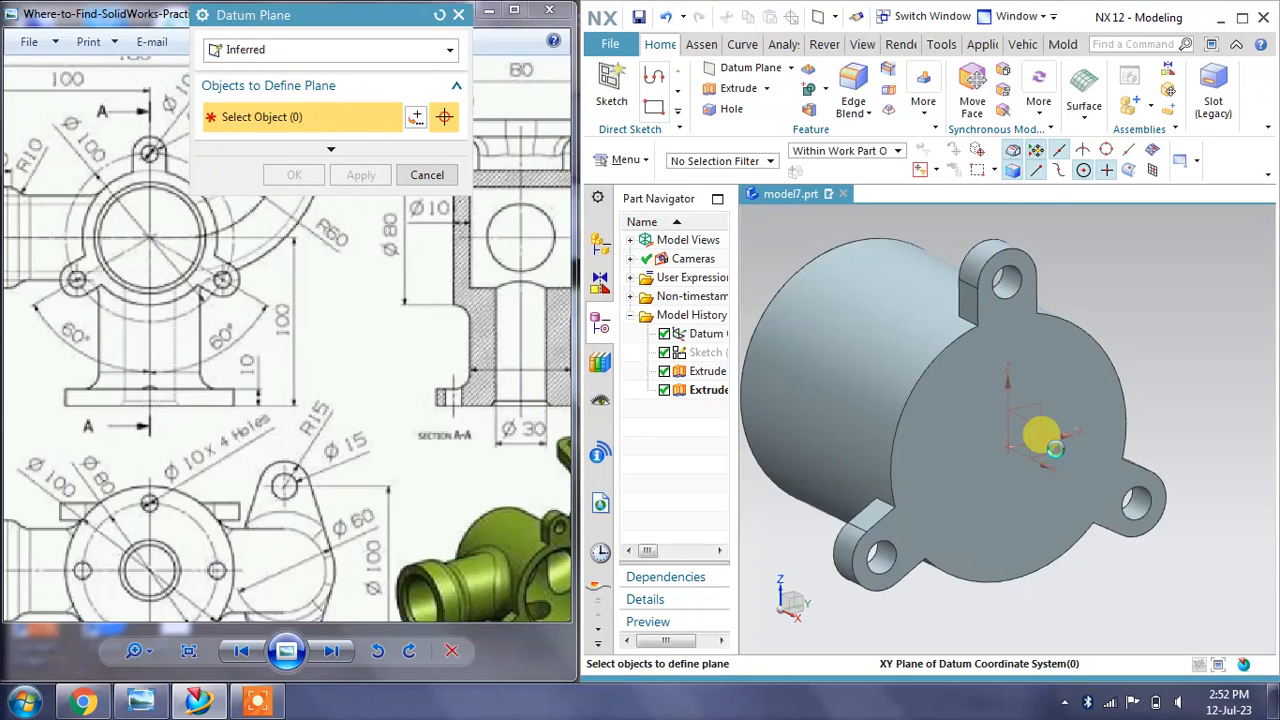
left_click(1040, 437)
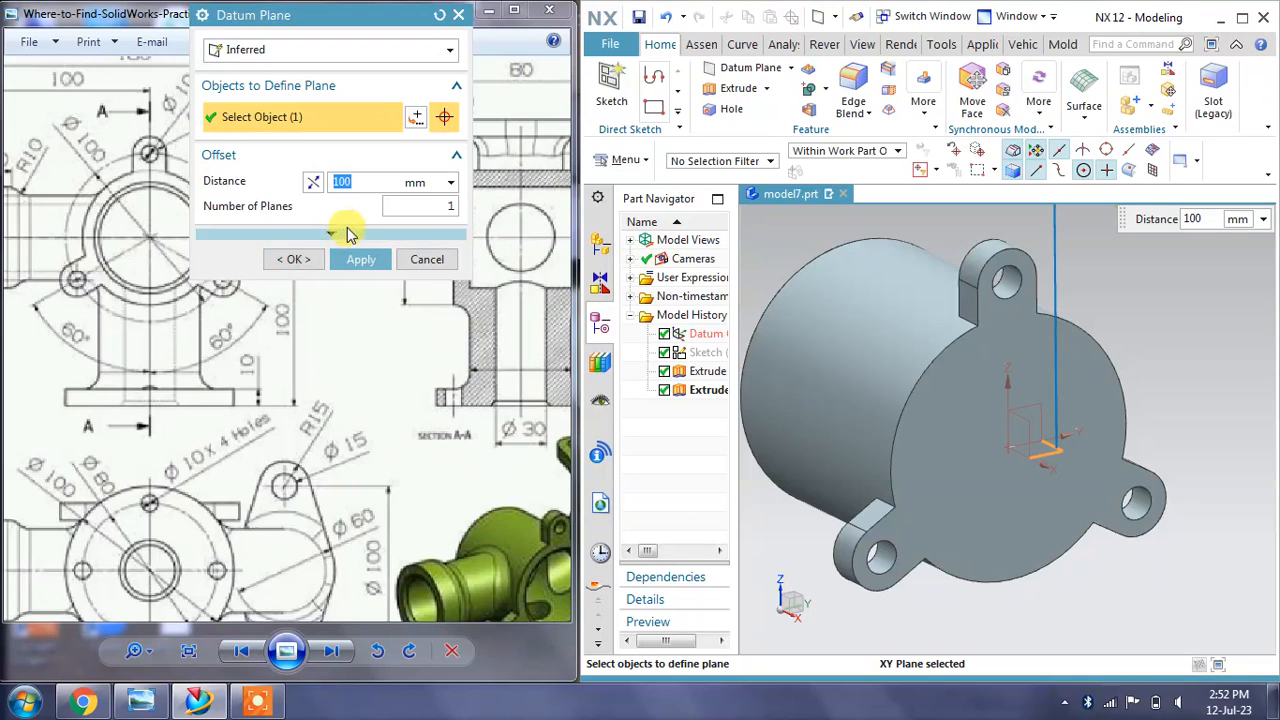
left_click(313, 181)
scroll(930, 318, "down", 4)
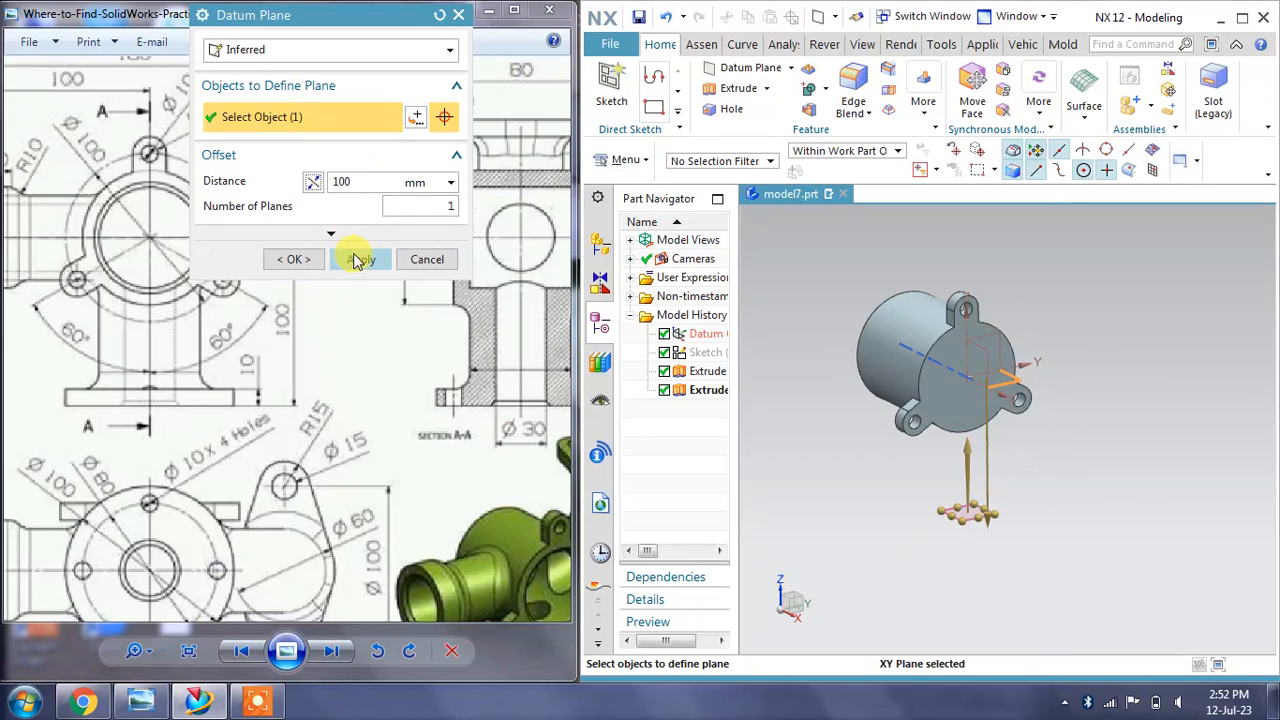
left_click(357, 260)
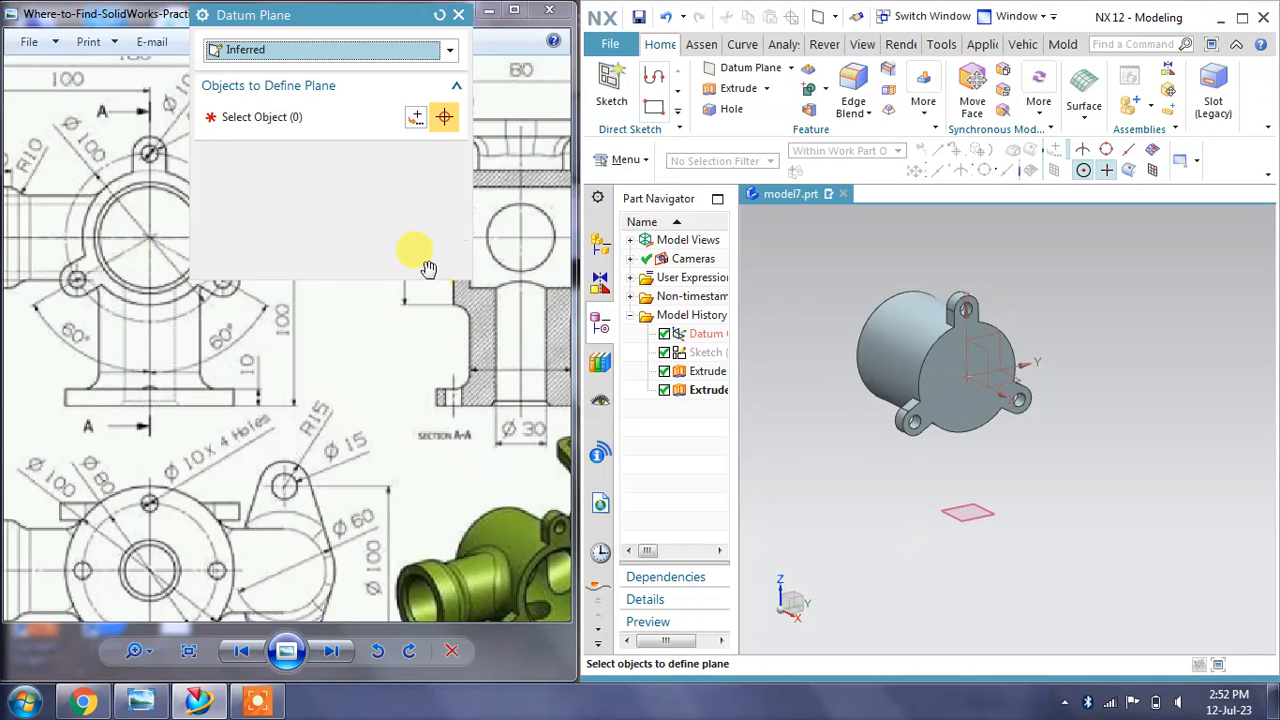
left_click(427, 176)
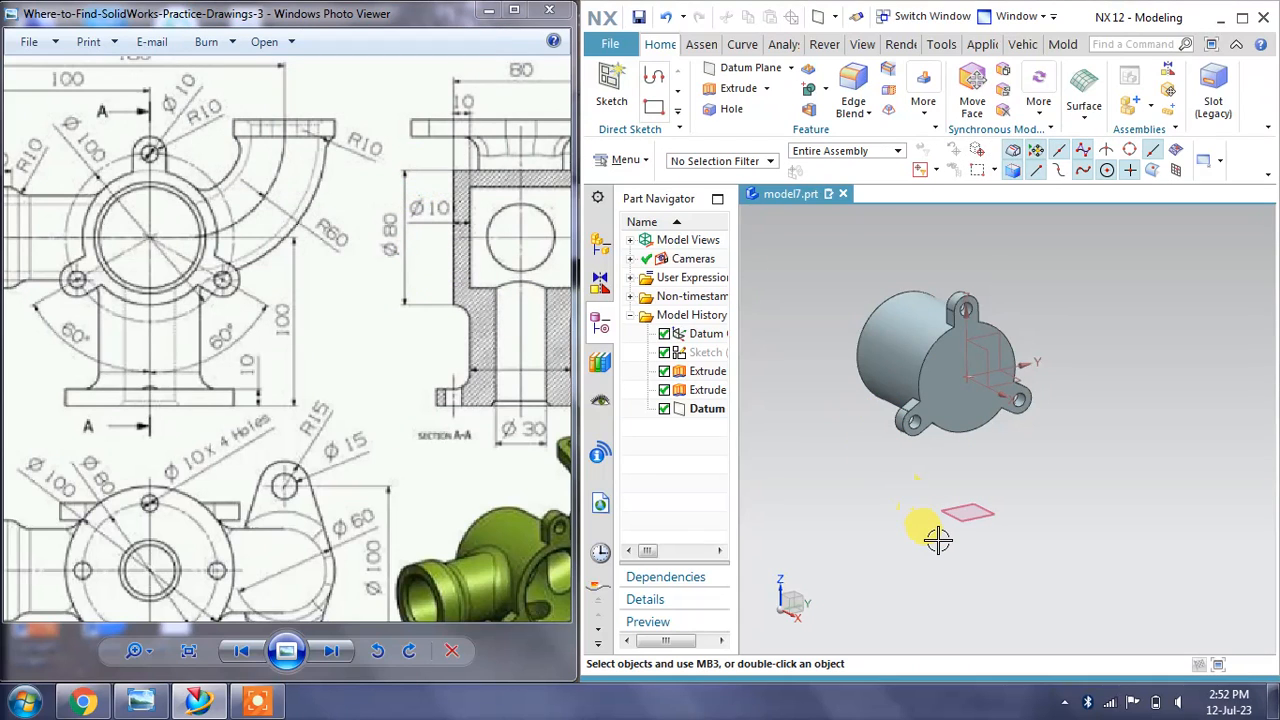
Start a sketch on the offset datum plane below the main cylinder
scroll(936, 534, "up", 1)
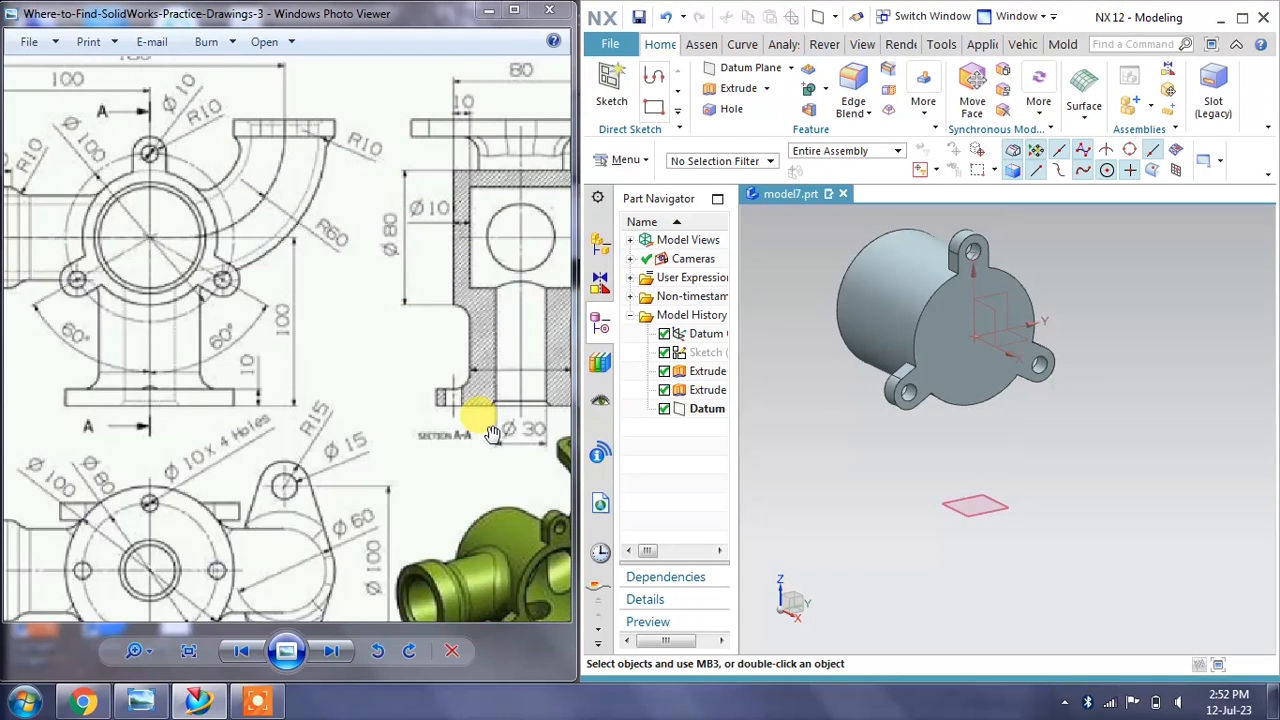
left_click(611, 85)
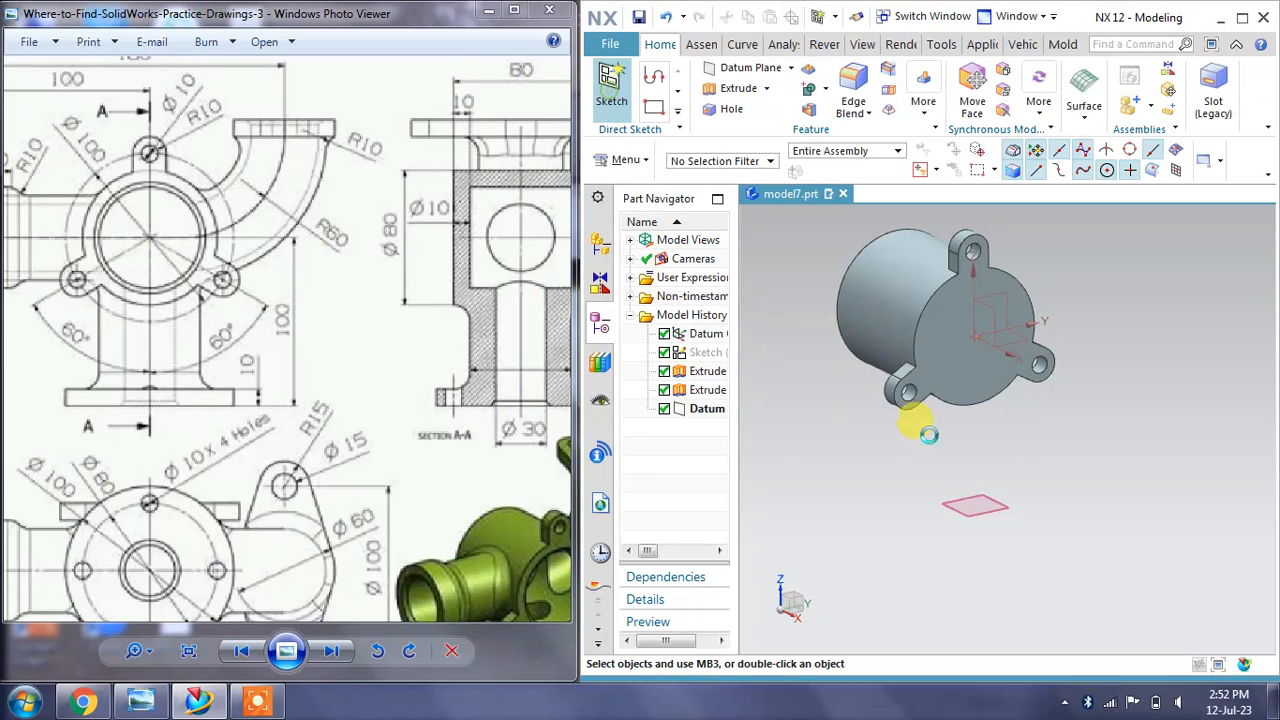
left_click(967, 497)
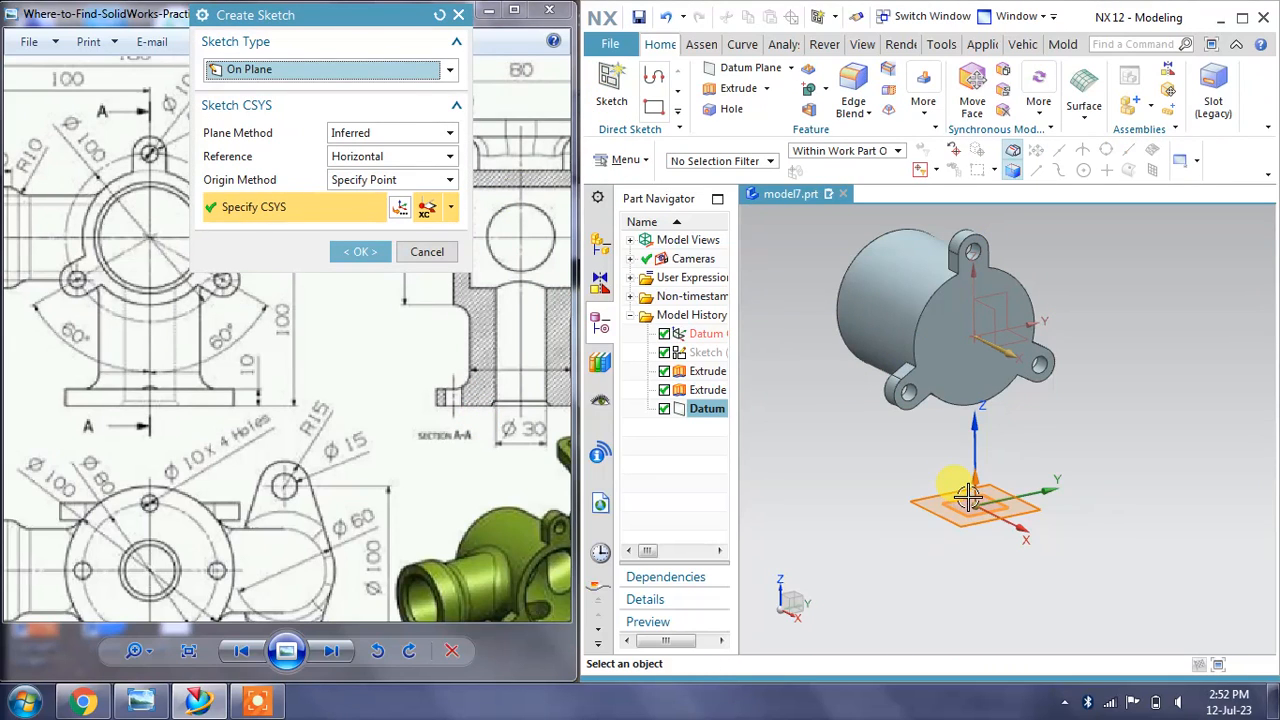
left_click(360, 251)
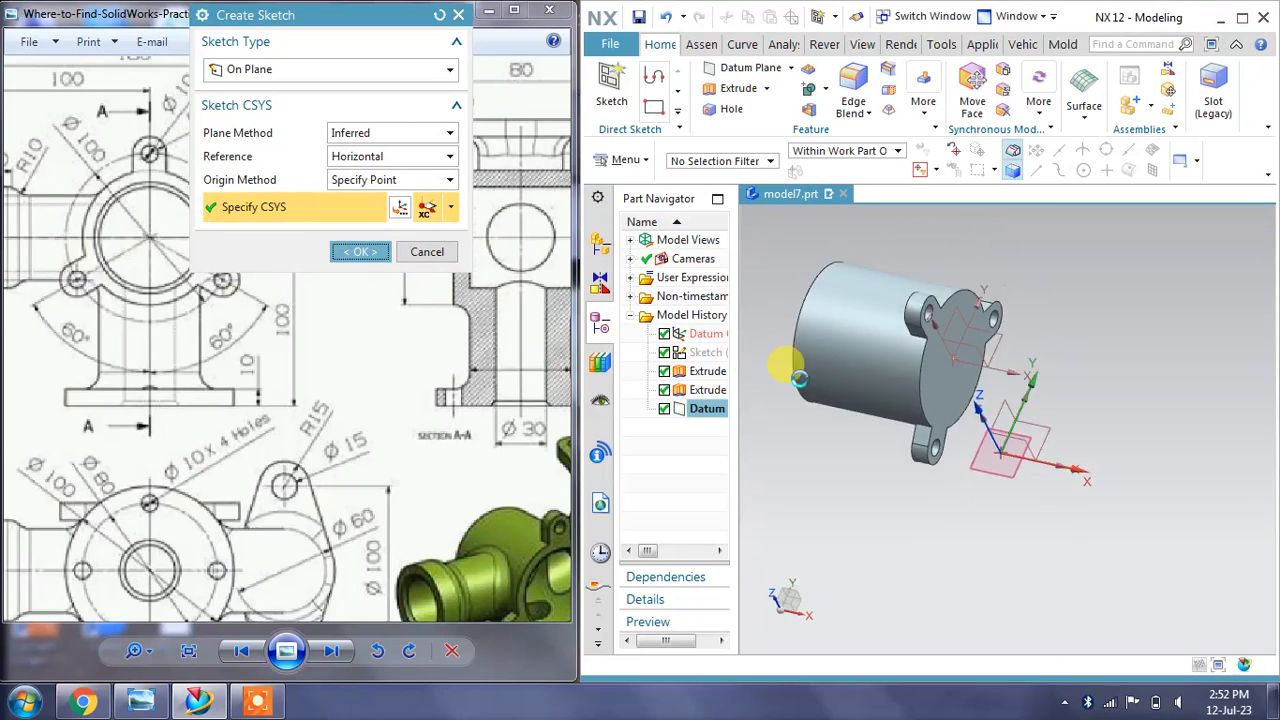
mouse_move(323, 391)
left_mouse_down()
mouse_move(240, 406)
mouse_move(232, 372)
mouse_move(314, 330)
mouse_move(334, 342)
left_mouse_up()
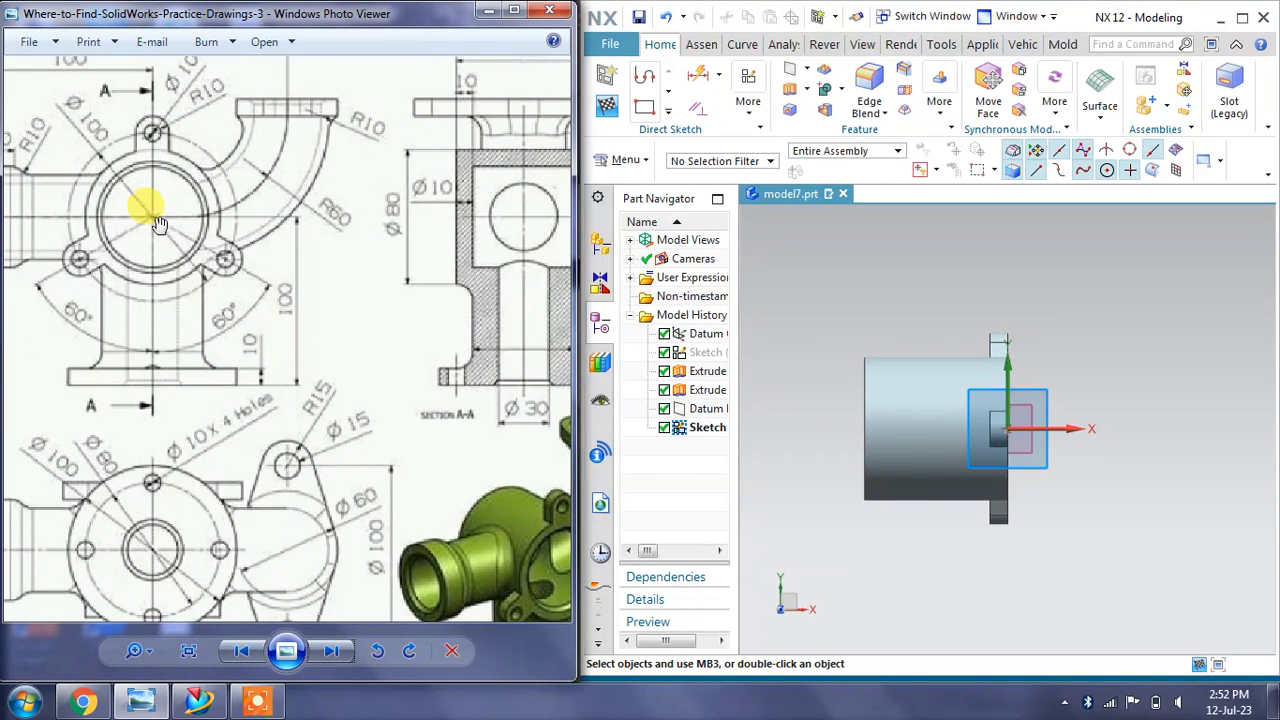
mouse_move(148, 240)
left_mouse_down()
mouse_move(190, 268)
mouse_move(112, 285)
left_mouse_up()
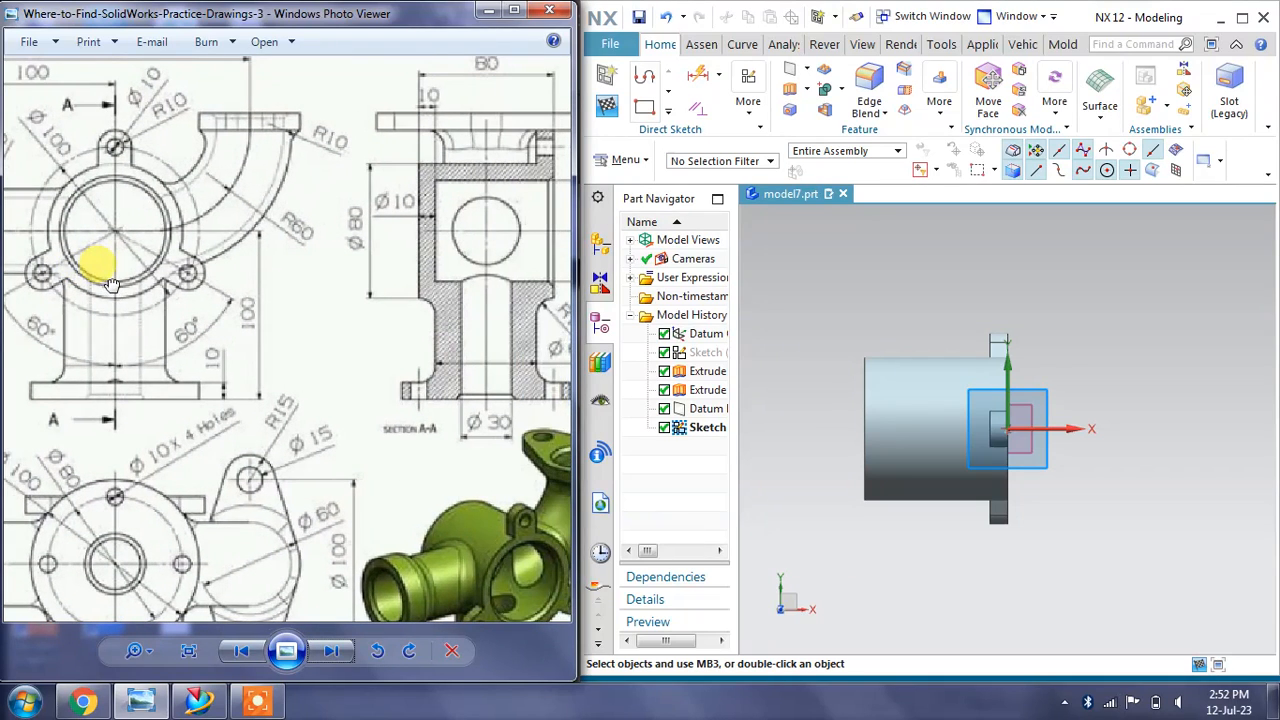
left_click(488, 332)
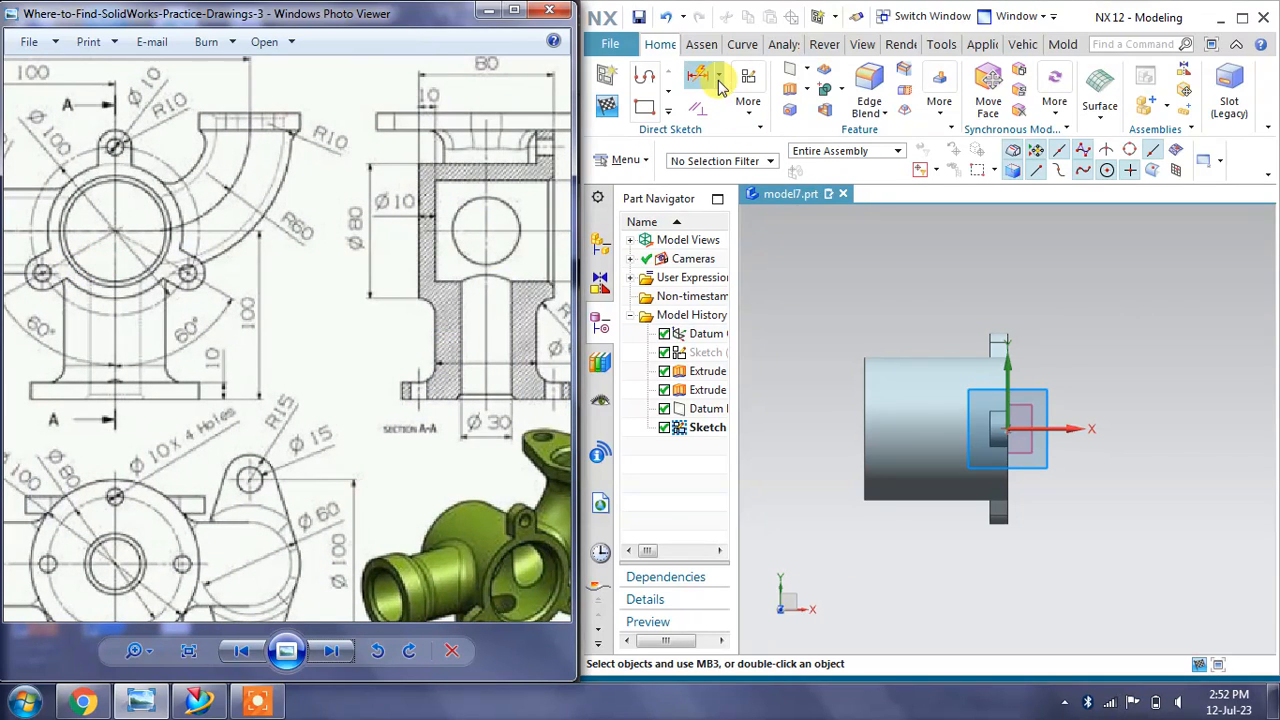
Sketch a circle about 43 mm in diameter centred on the horizontal axis, about 49 mm from the vertical axis, within the cylinder's outline
left_click(668, 112)
left_click(768, 96)
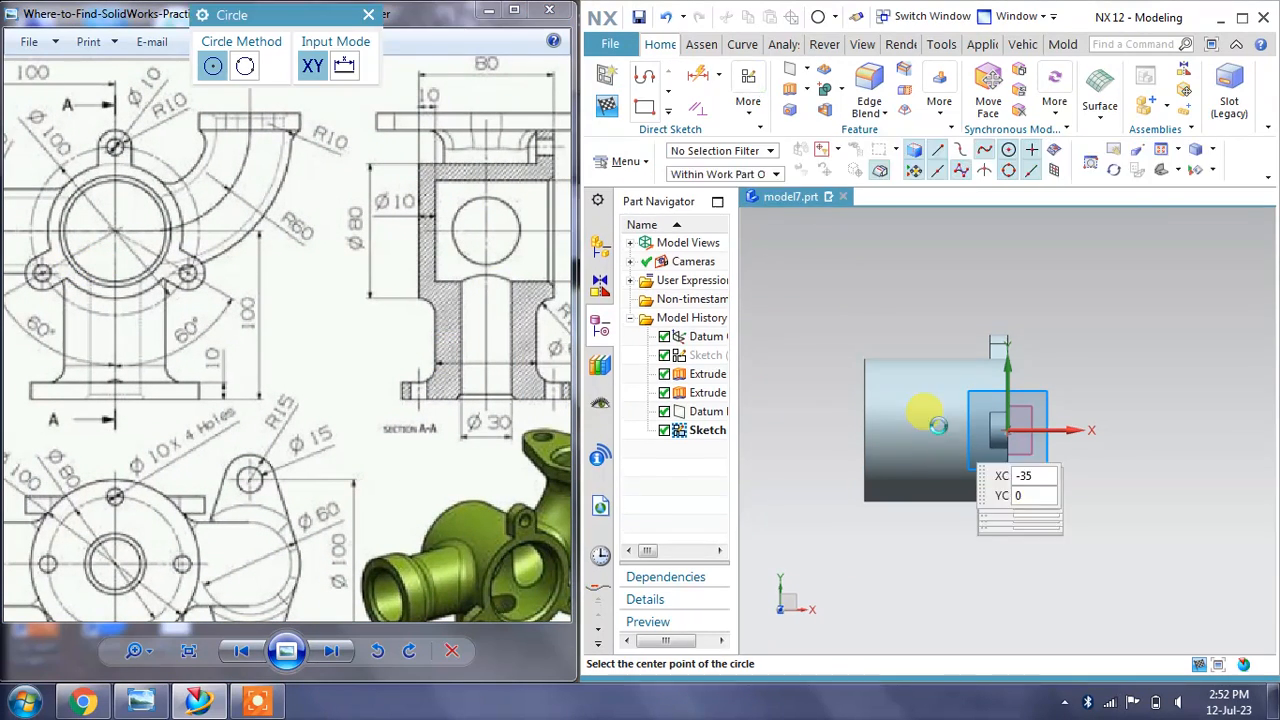
left_click(920, 430)
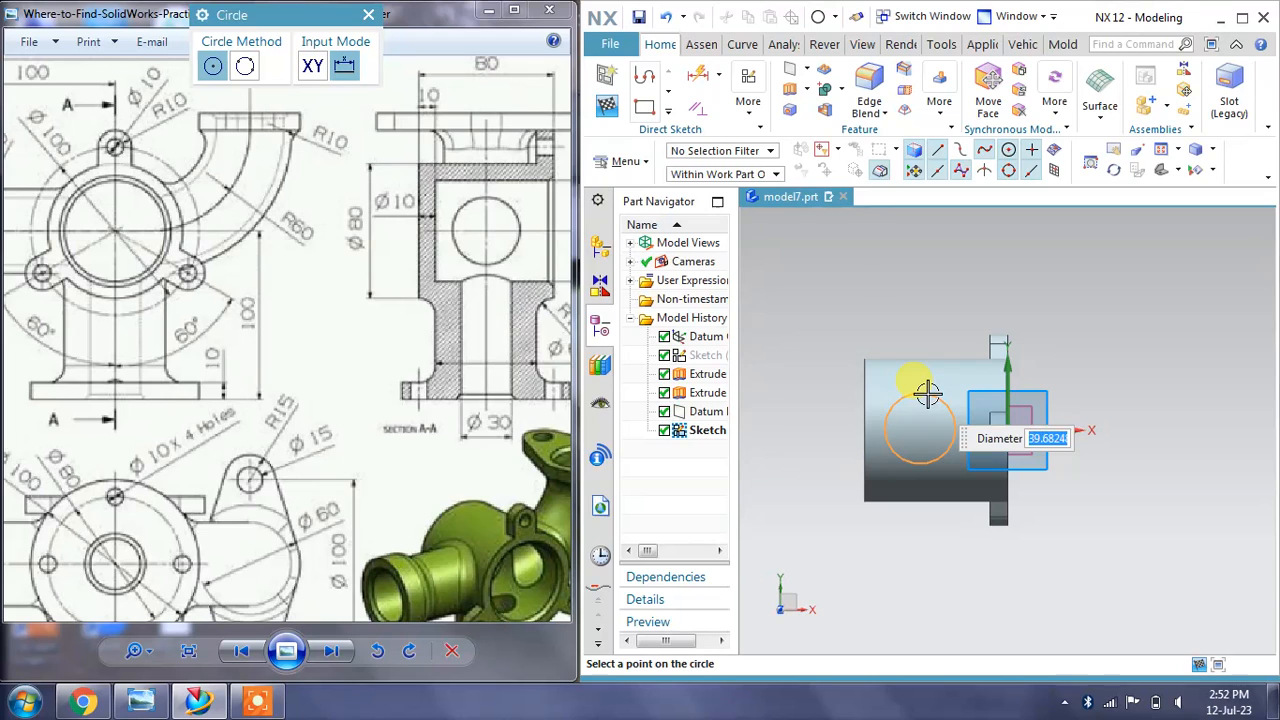
left_click(500, 337)
left_click_drag(500, 337, 450, 345)
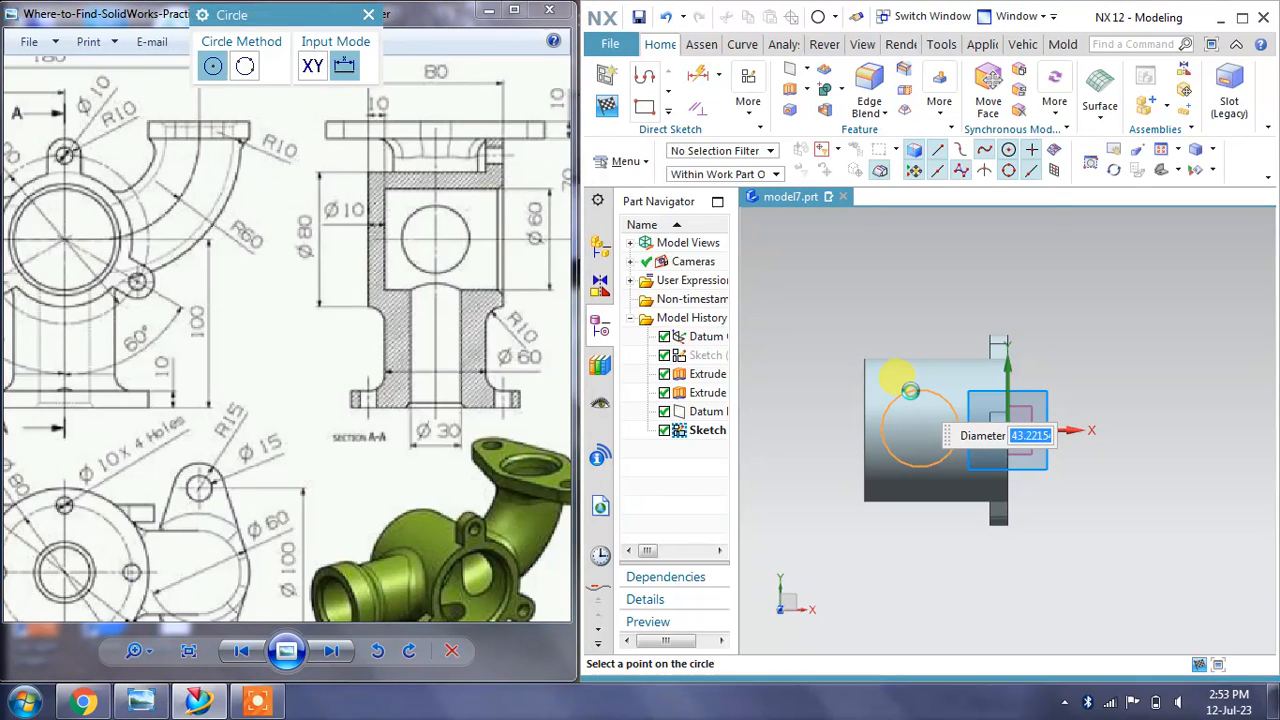
left_click(910, 391)
key("Escape")
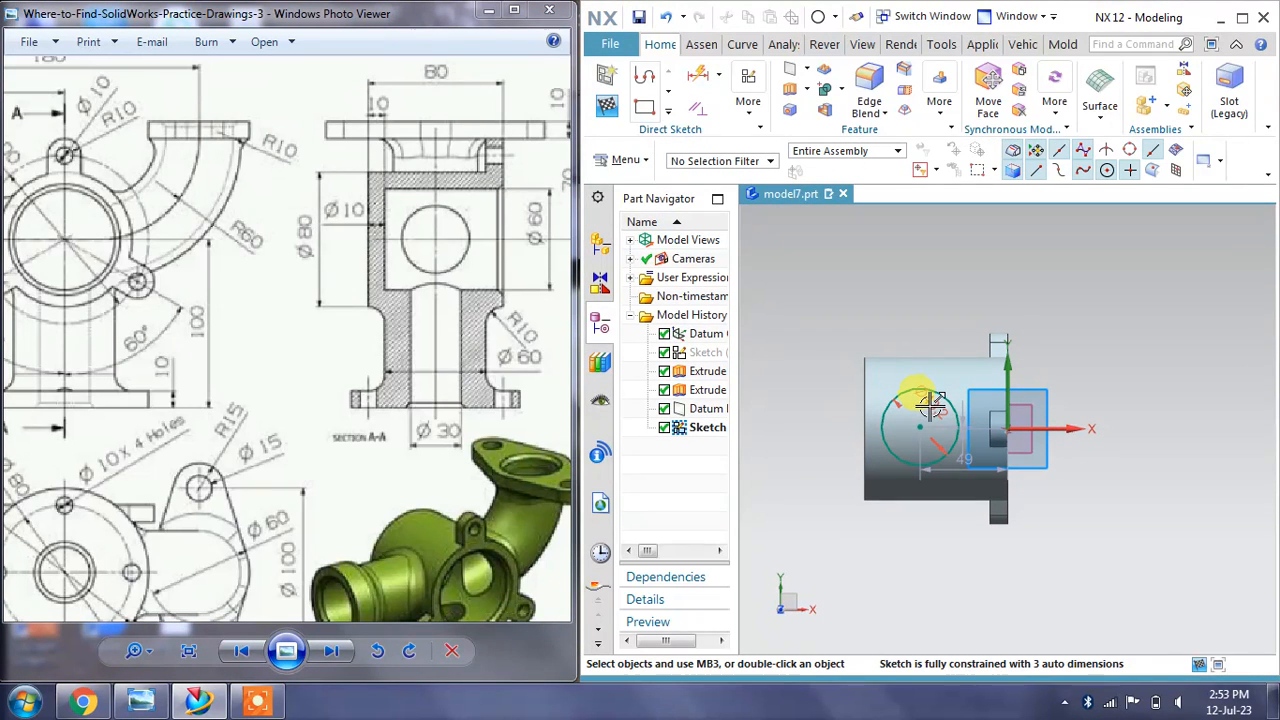
Set the circle's diameter to 60 mm
double_click(930, 403)
type("60")
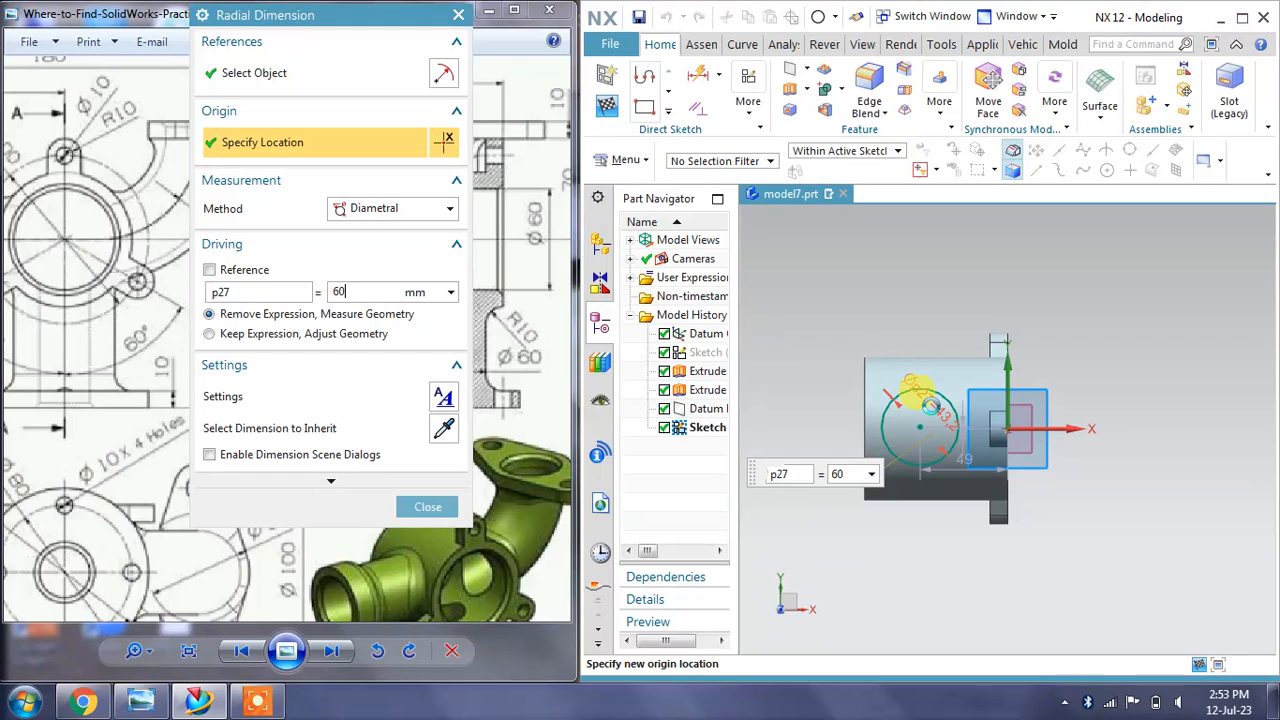
key("Return")
key("Escape")
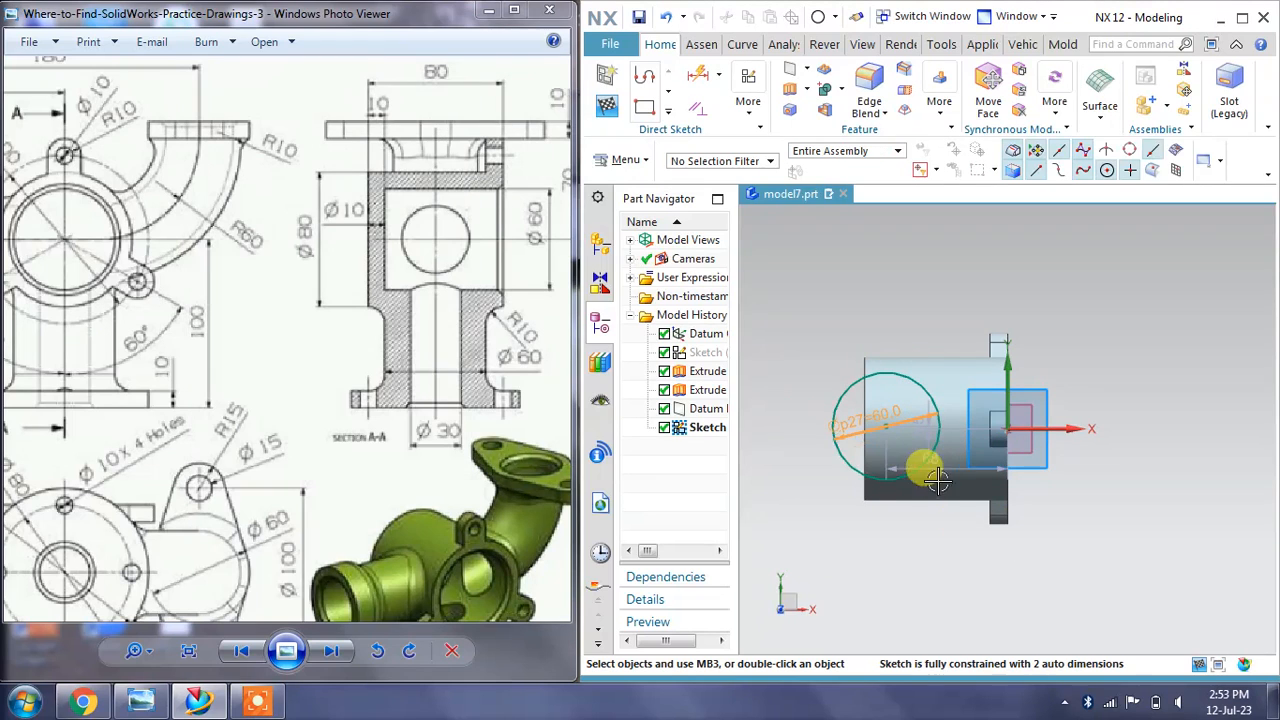
Fix the circle's centre 0 mm from the horizontal axis and 40 mm from the vertical axis, and finish the sketch
left_click_drag(936, 472, 951, 549)
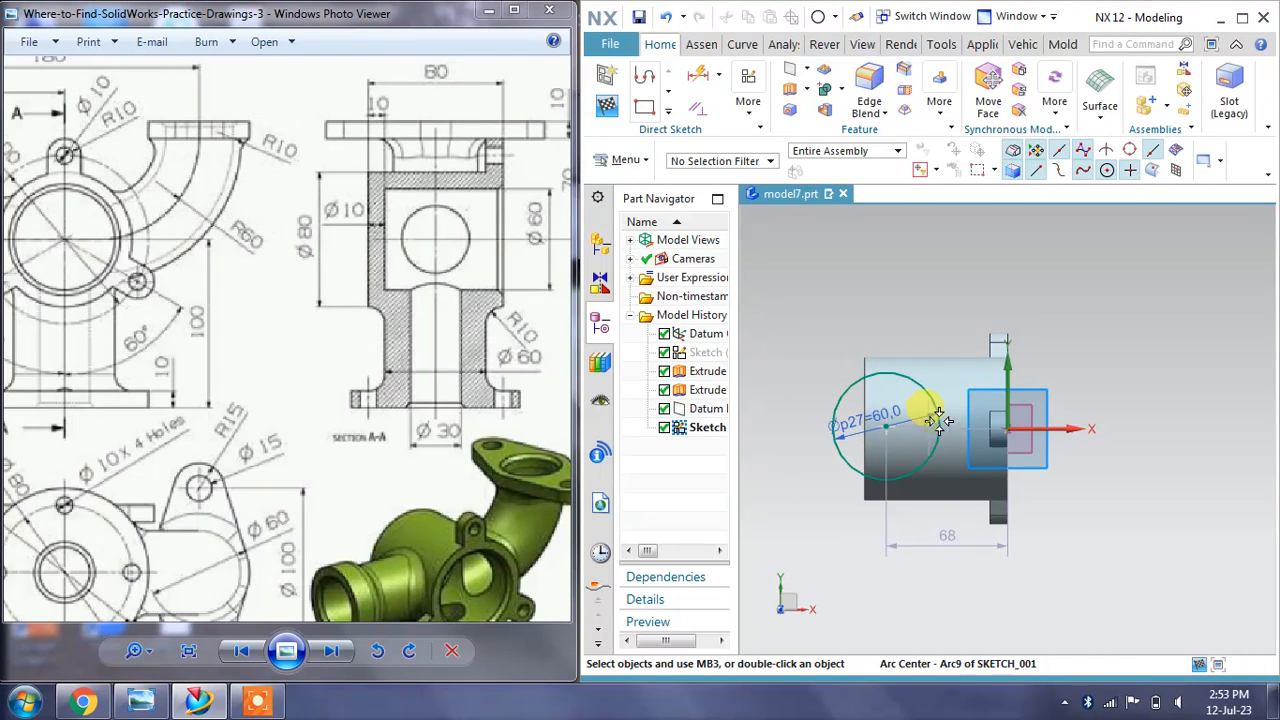
left_click_drag(937, 411, 1097, 378)
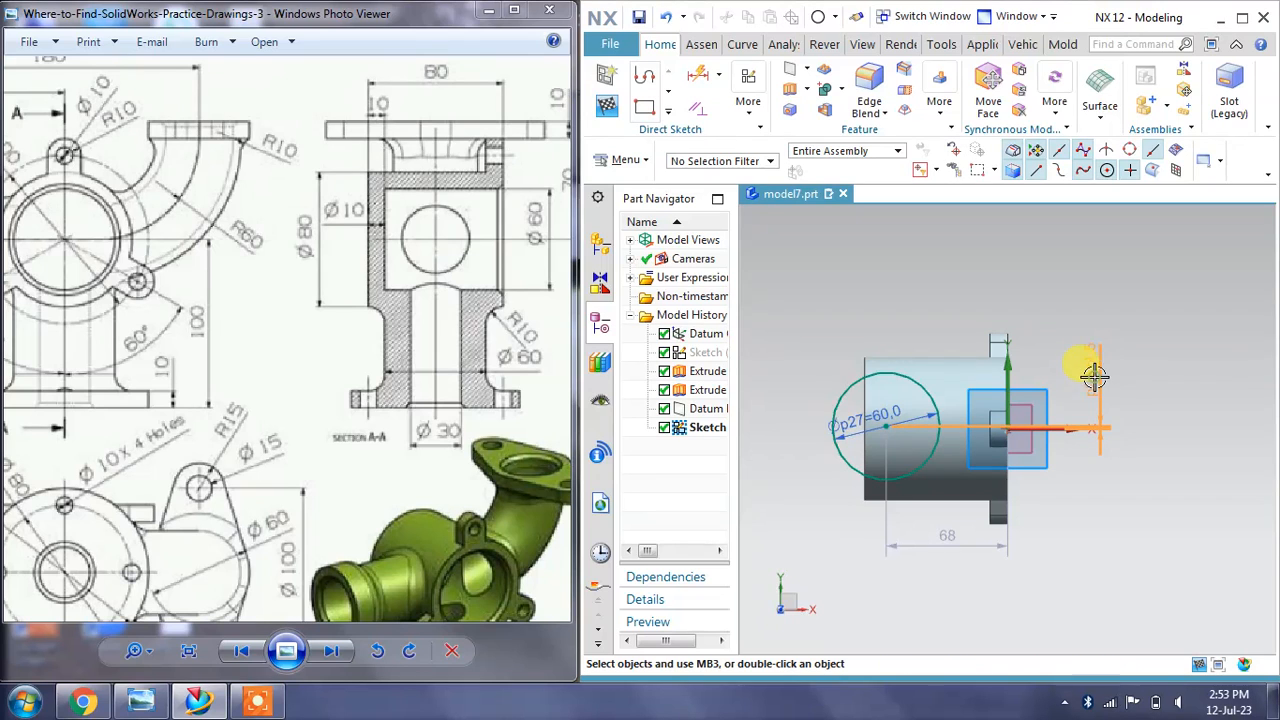
double_click(1094, 377)
type("0")
key("Return")
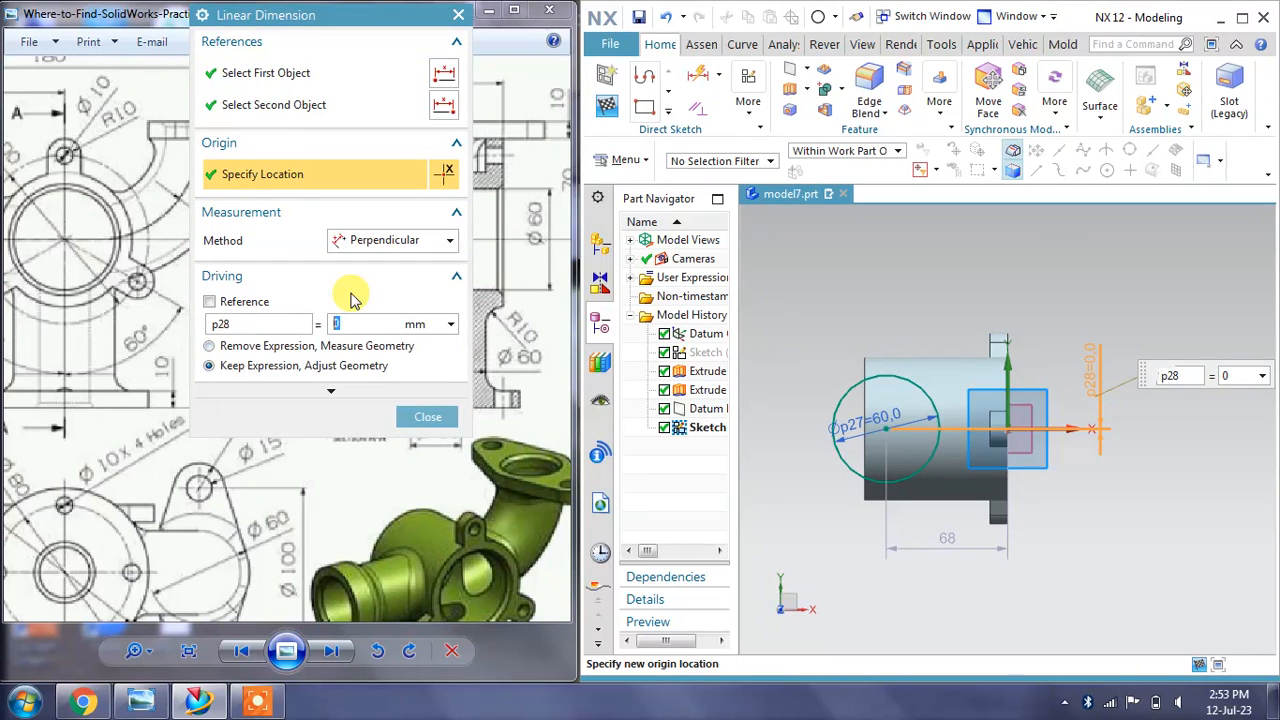
left_click(420, 418)
double_click(946, 547)
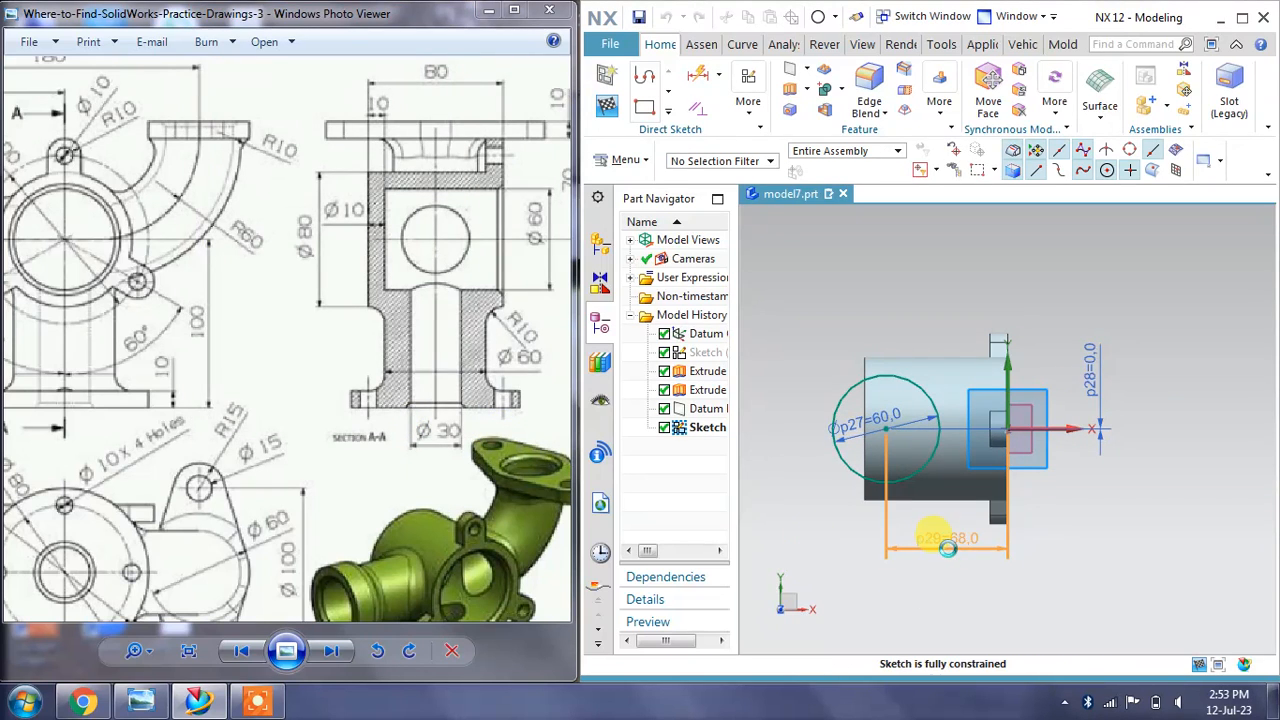
type("40")
key("Return")
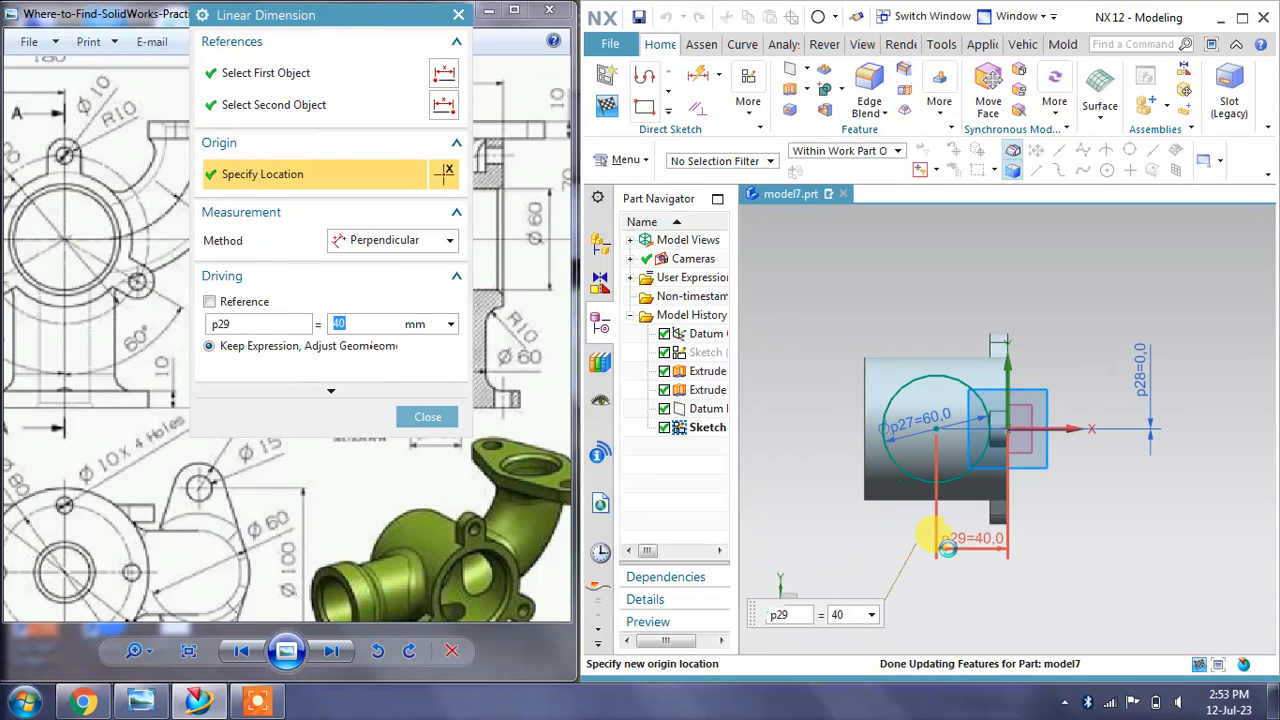
left_click(428, 418)
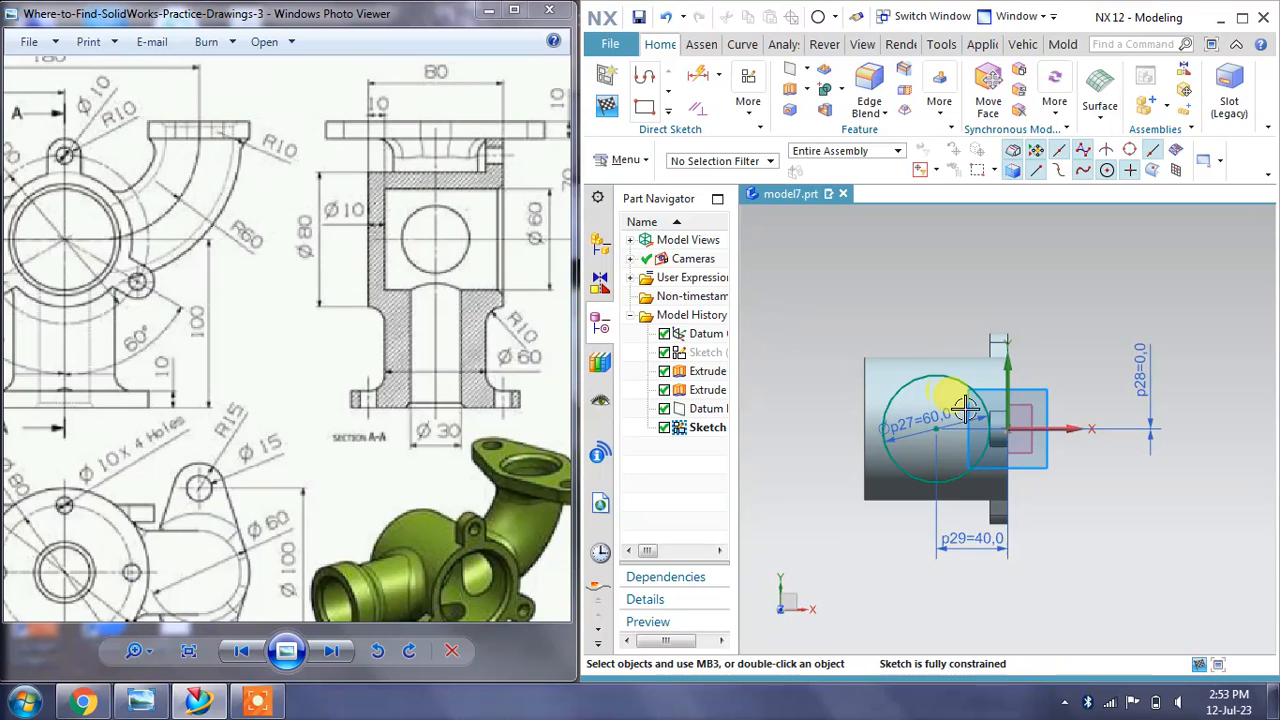
mouse_move(258, 412)
left_mouse_down()
mouse_move(266, 377)
mouse_move(357, 277)
mouse_move(370, 305)
left_mouse_up()
left_click(612, 116)
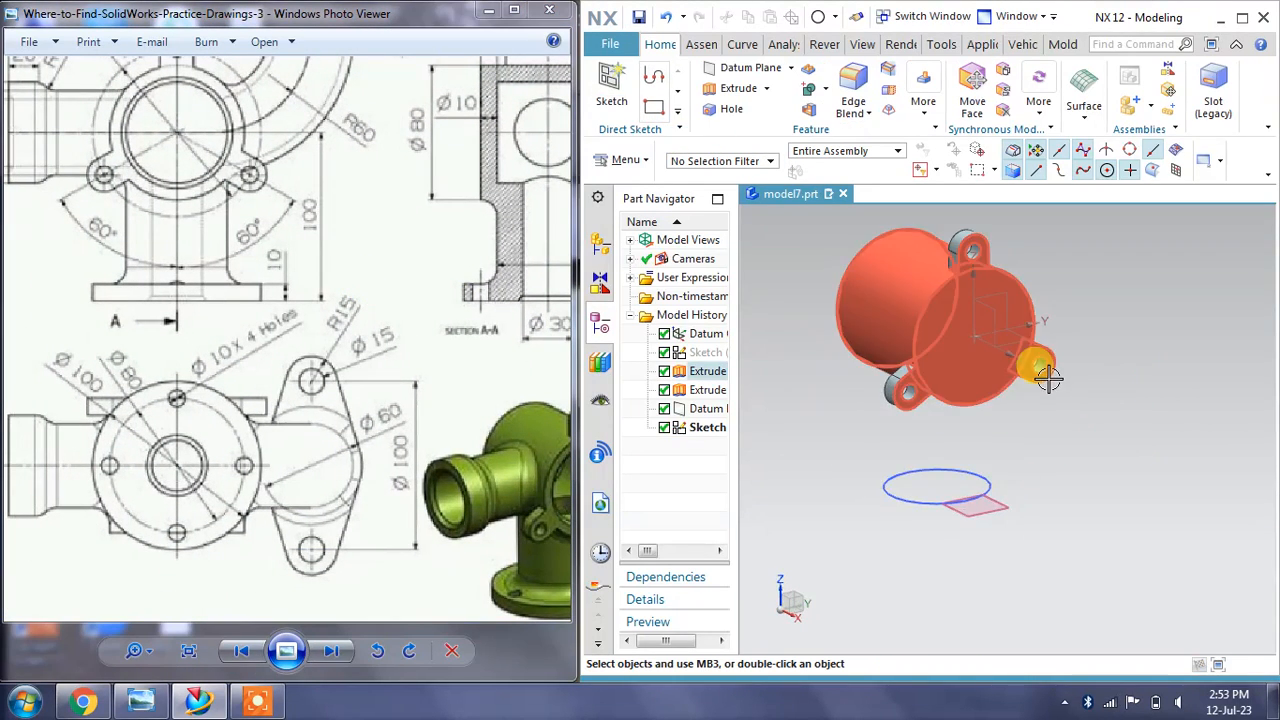
Extrude the 60 mm circle up to the main cylinder with the Until Next limit, united with the body
middle_click_drag(1040, 363, 1071, 334)
left_click(715, 92)
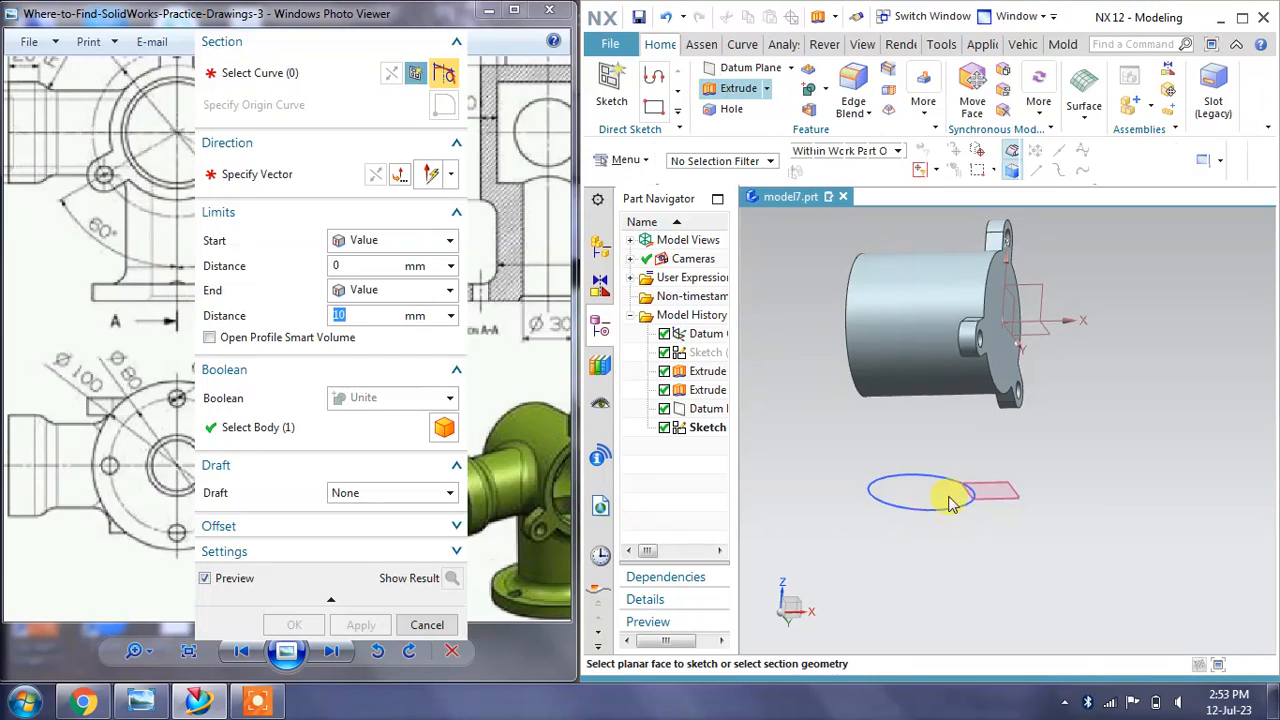
left_click(921, 505)
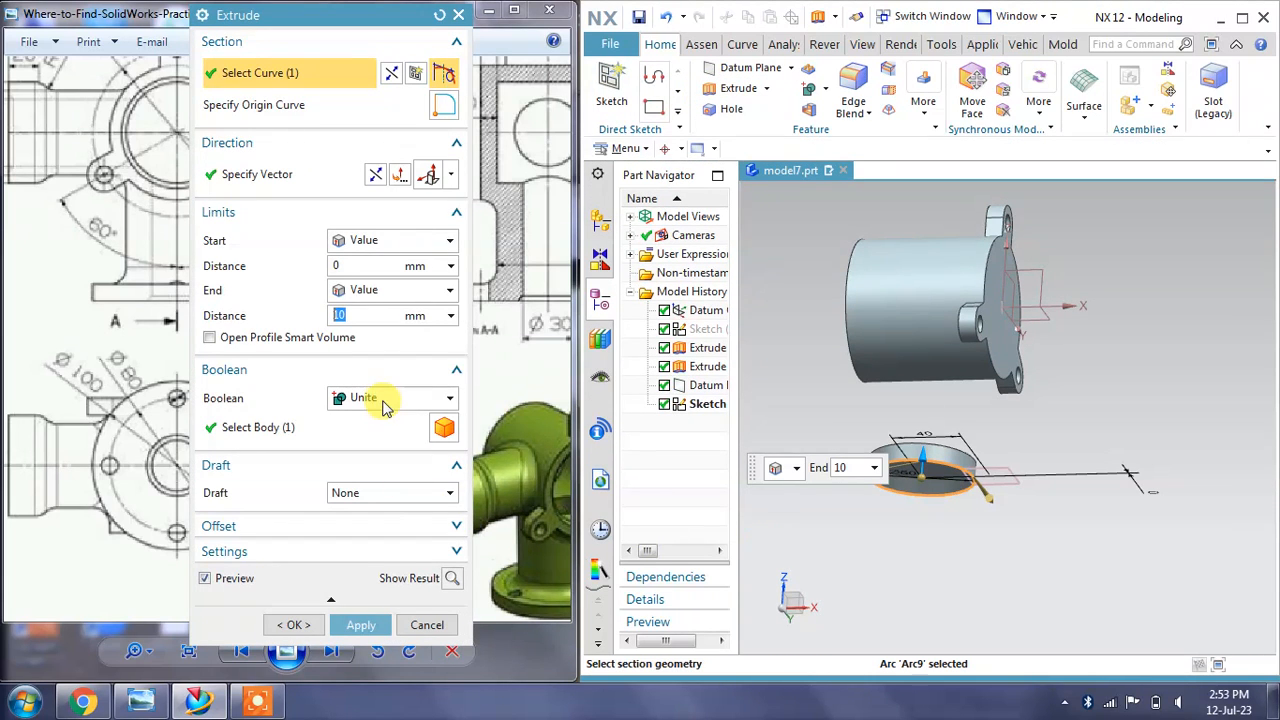
left_click(380, 295)
left_click(362, 351)
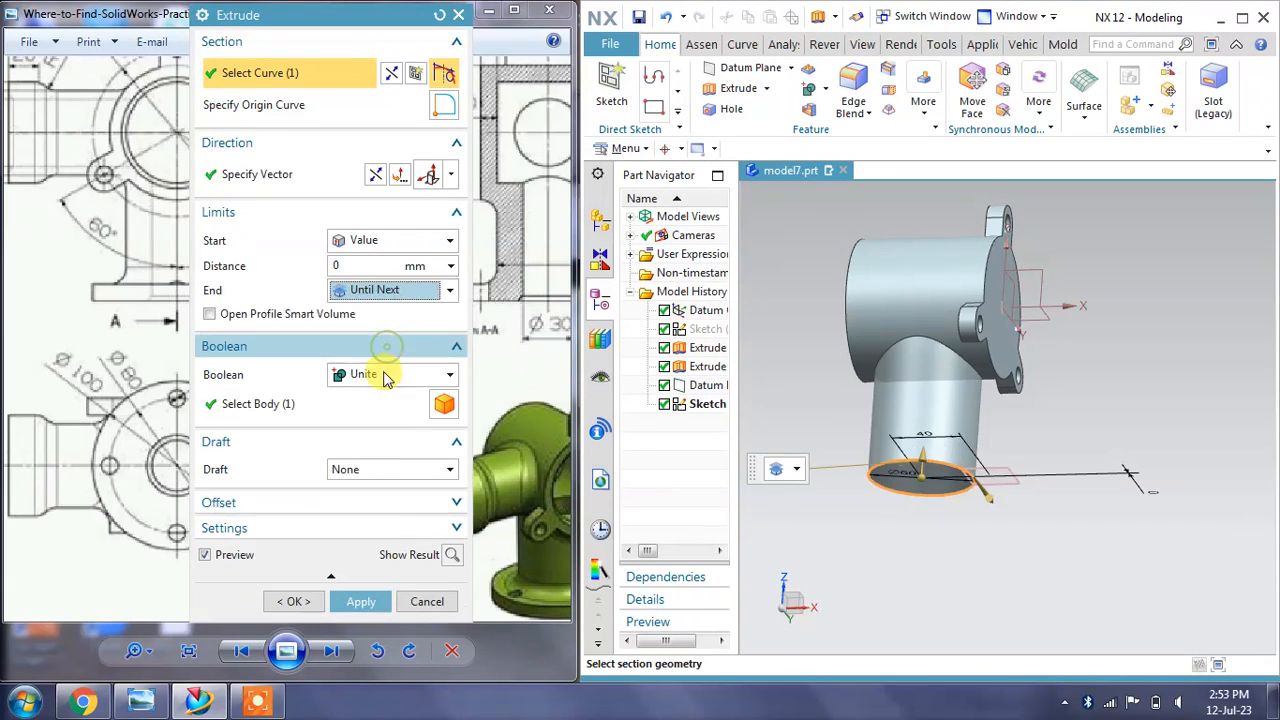
left_click(362, 601)
left_click(427, 601)
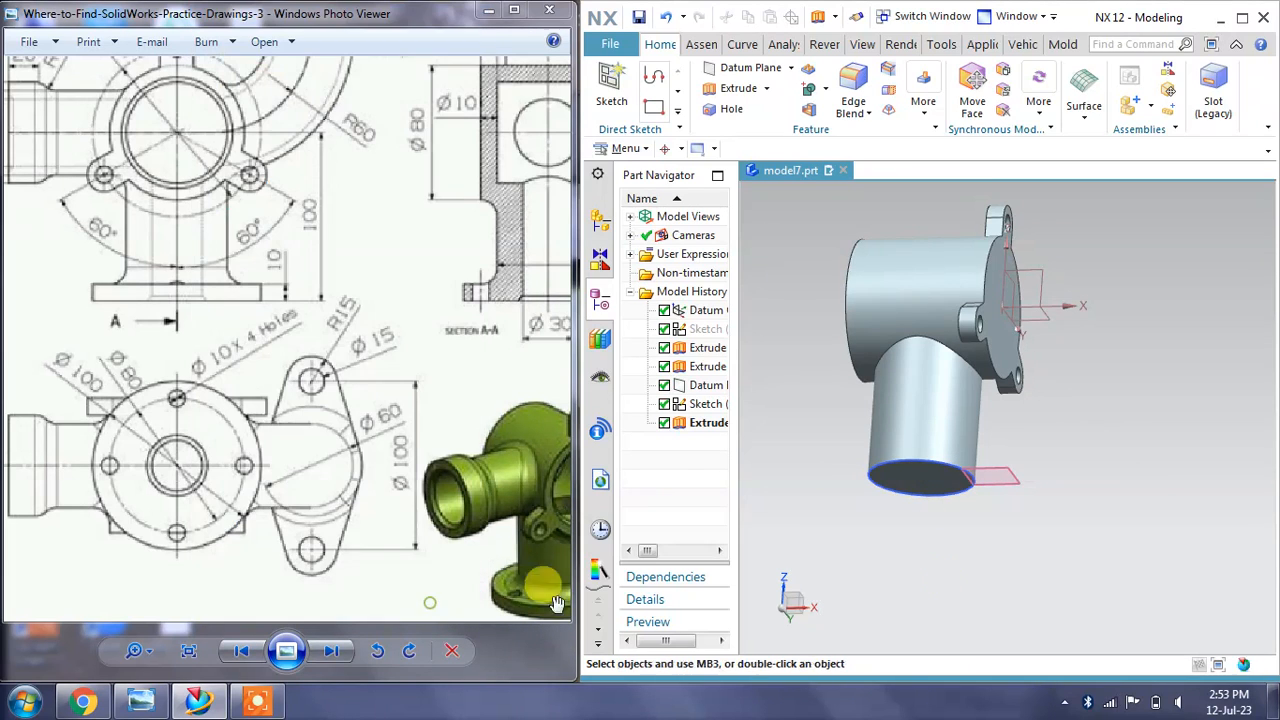
Hide the offset datum plane at the lower end of the vertical pipe
mouse_move(998, 574)
middle_mouse_down()
mouse_move(1012, 587)
mouse_move(1003, 568)
middle_mouse_up()
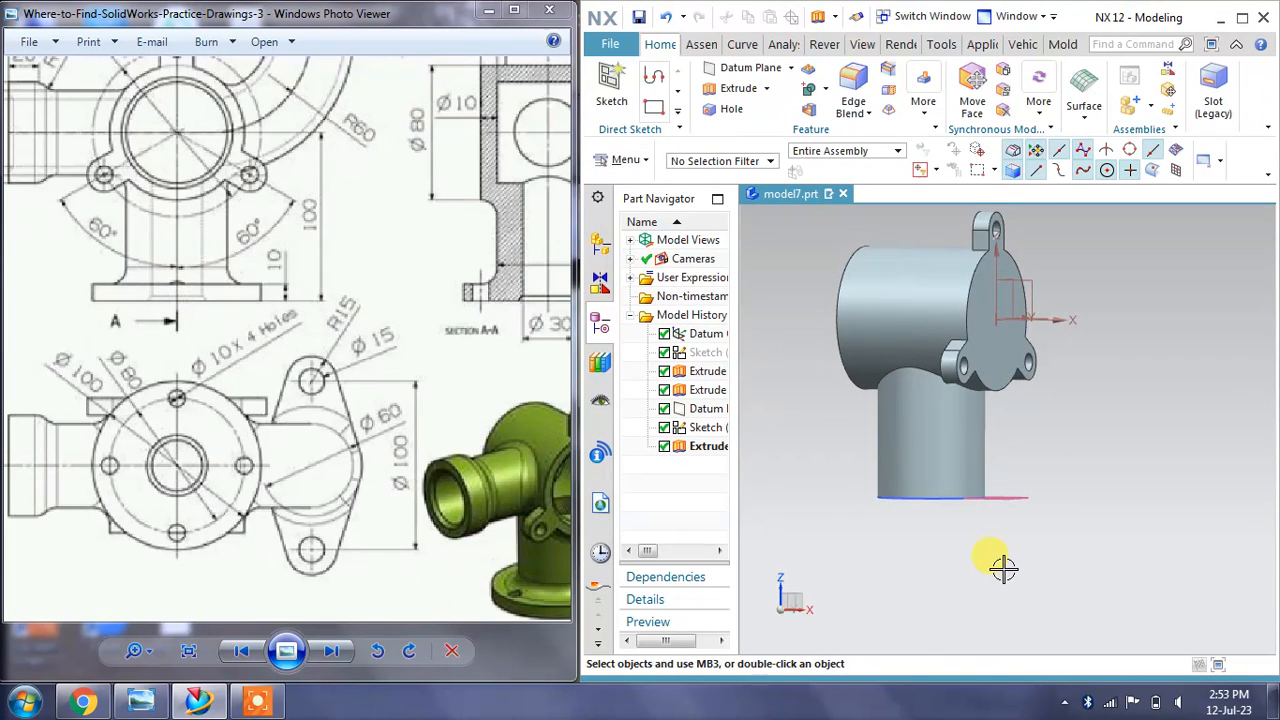
right_click_drag(1026, 508, 1024, 523)
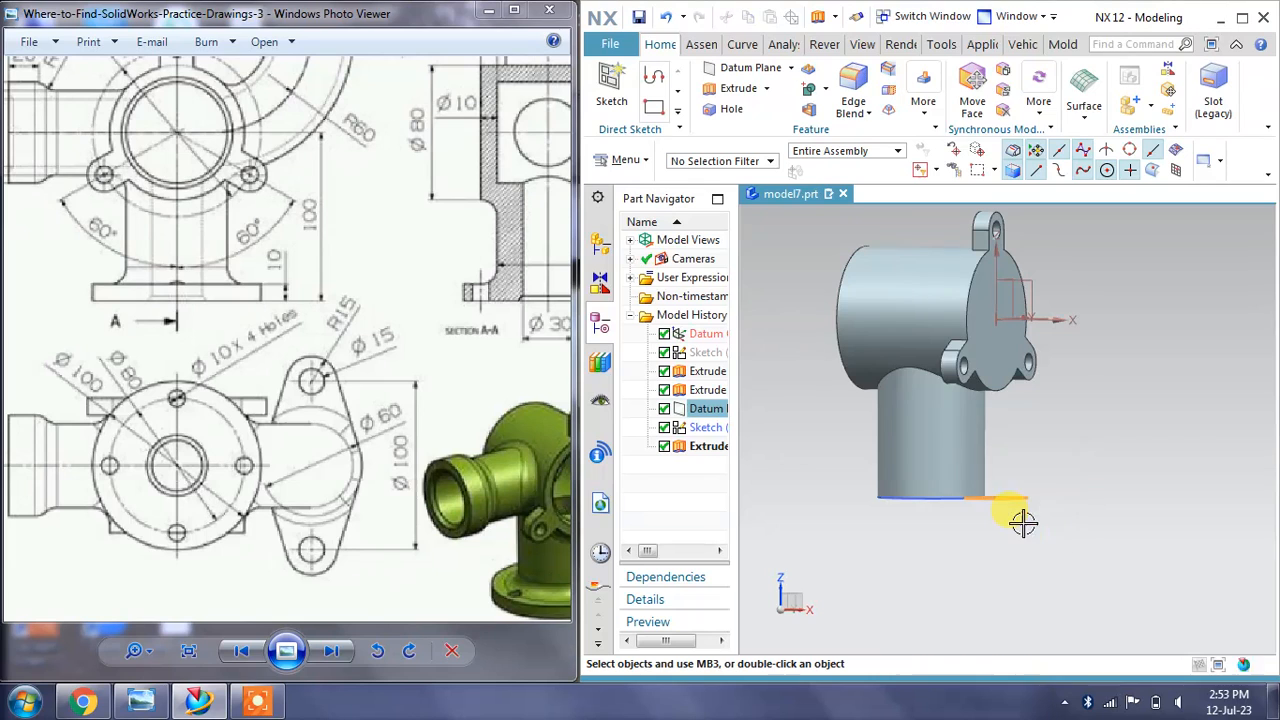
middle_click_drag(1024, 523, 1028, 490)
Start a sketch on the lower end face of the vertical pipe
left_click_drag(191, 413, 270, 370)
scroll(242, 440, "up", 1)
left_click_drag(242, 440, 243, 427)
left_click(655, 105)
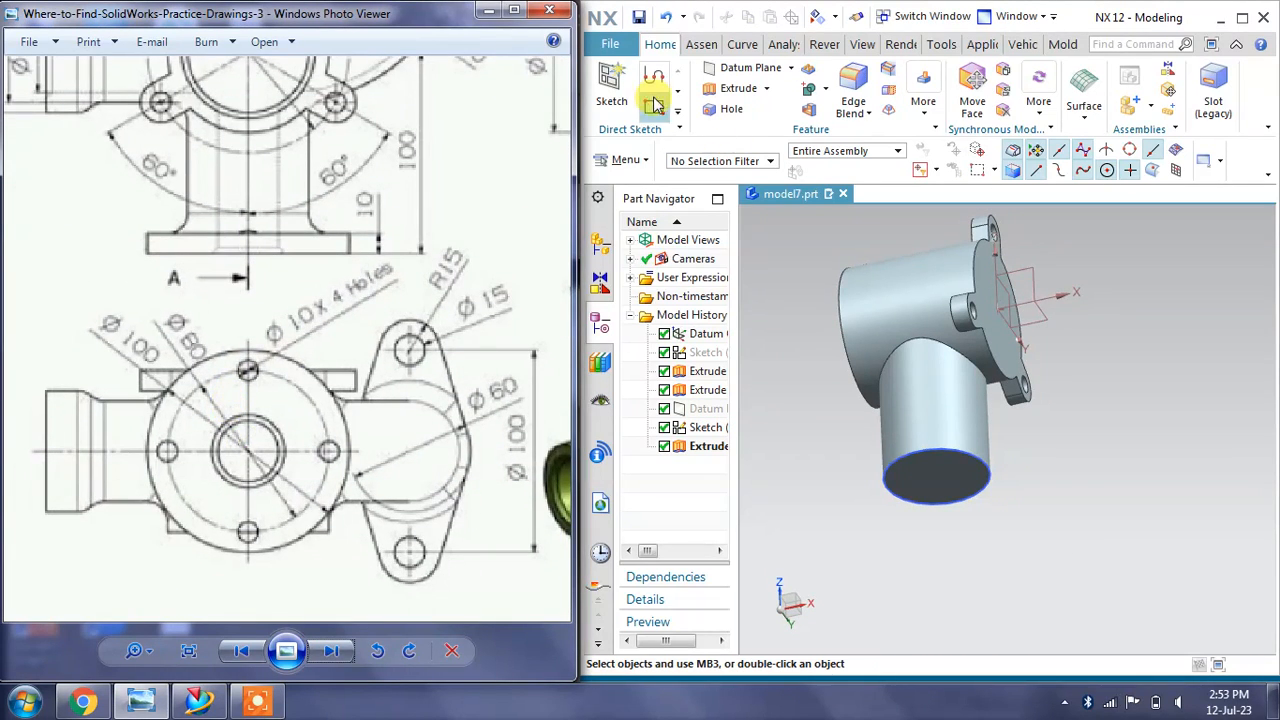
left_click(946, 488)
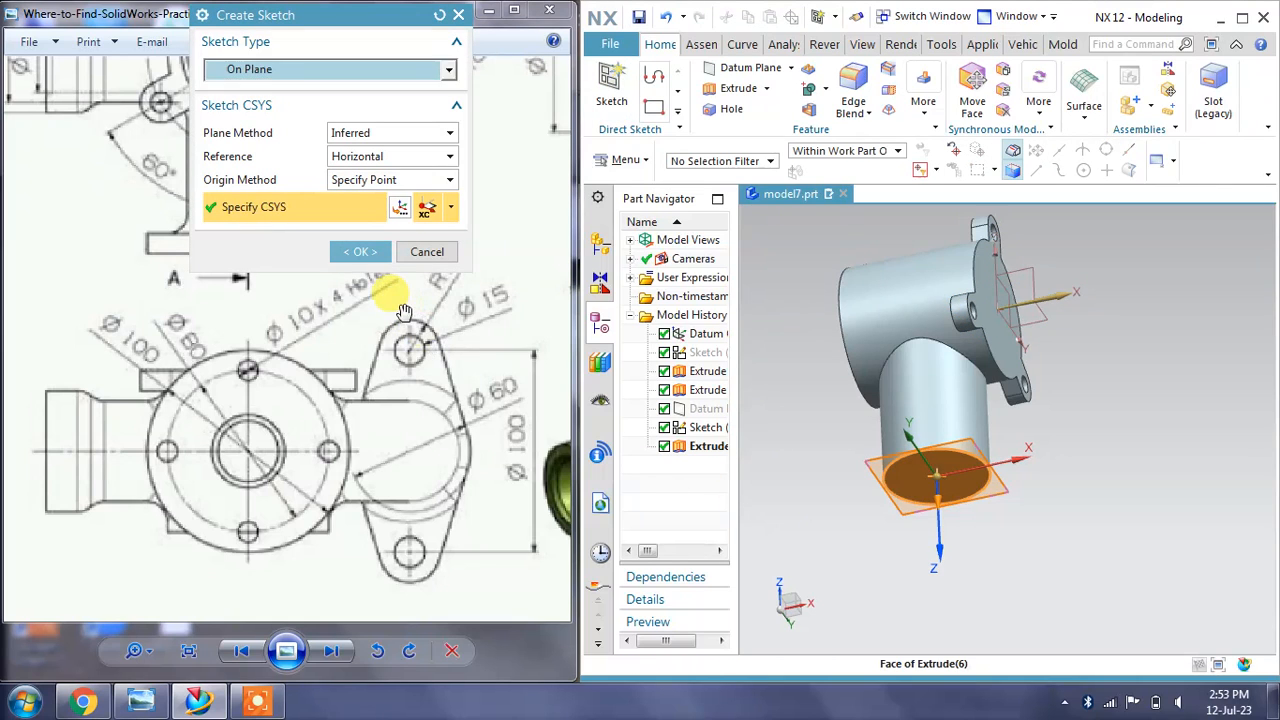
left_click(360, 251)
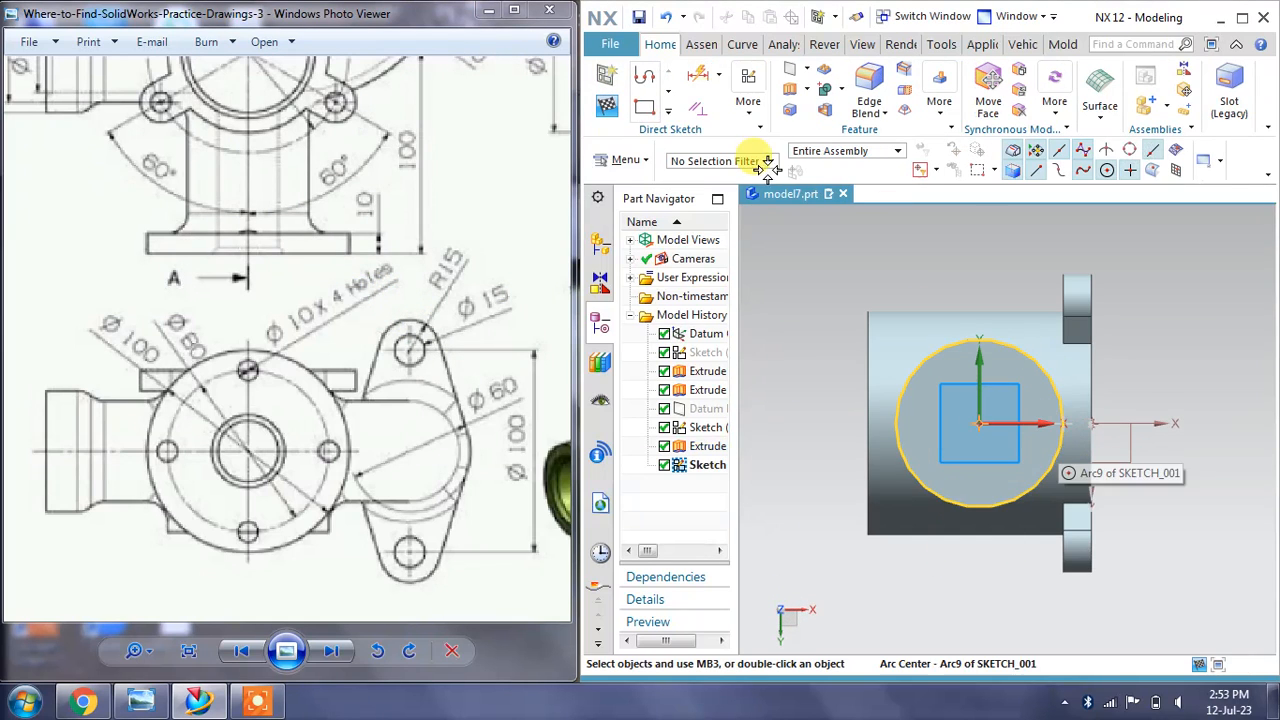
Draw a 10 mm diameter circle centred on the sketch origin at the pipe's end face
left_click(748, 100)
left_click(748, 94)
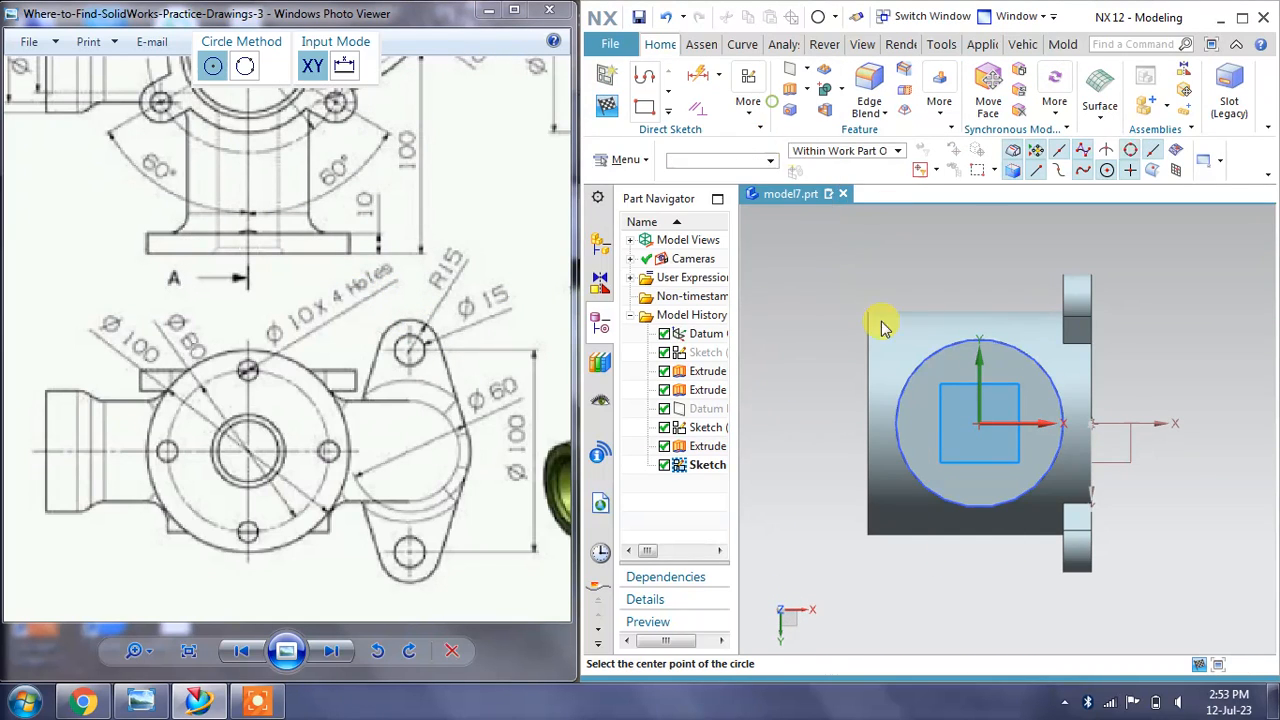
left_click(979, 424)
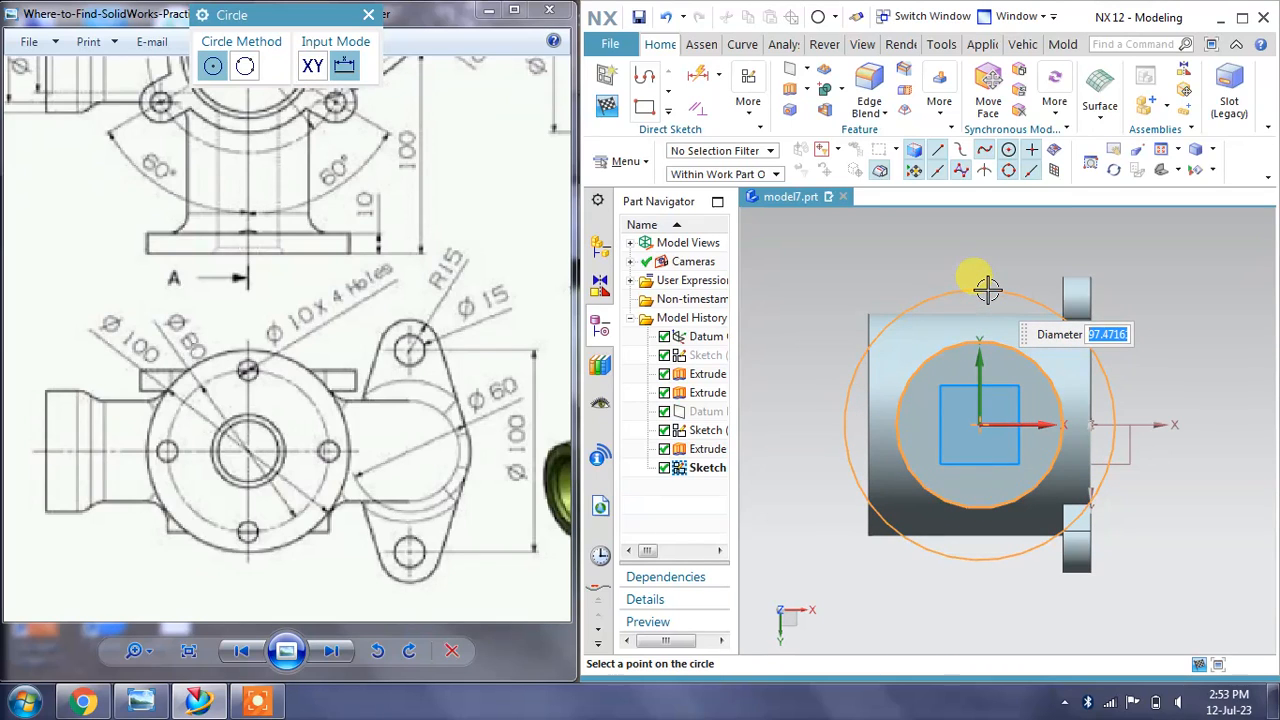
type("10")
key("Return")
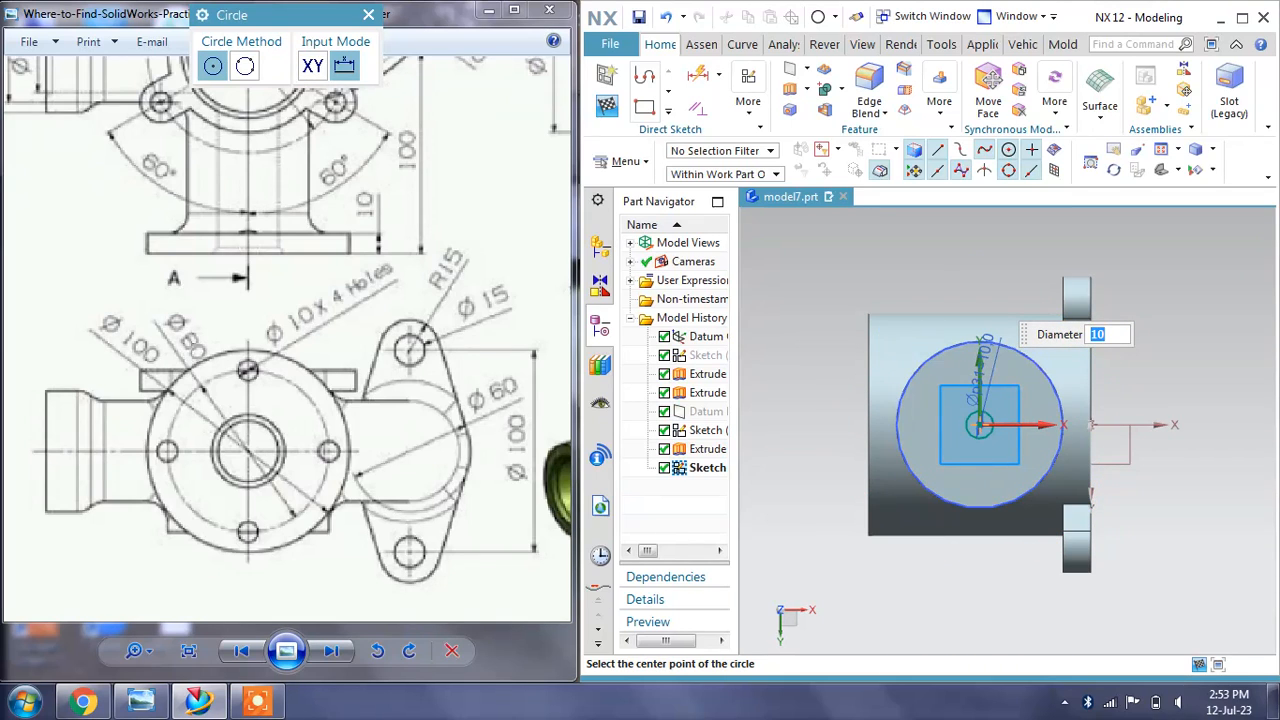
key("Escape")
Move the circle's diameter dimension clear of the geometry and set the diameter to 100 mm
left_click_drag(986, 343, 1018, 248)
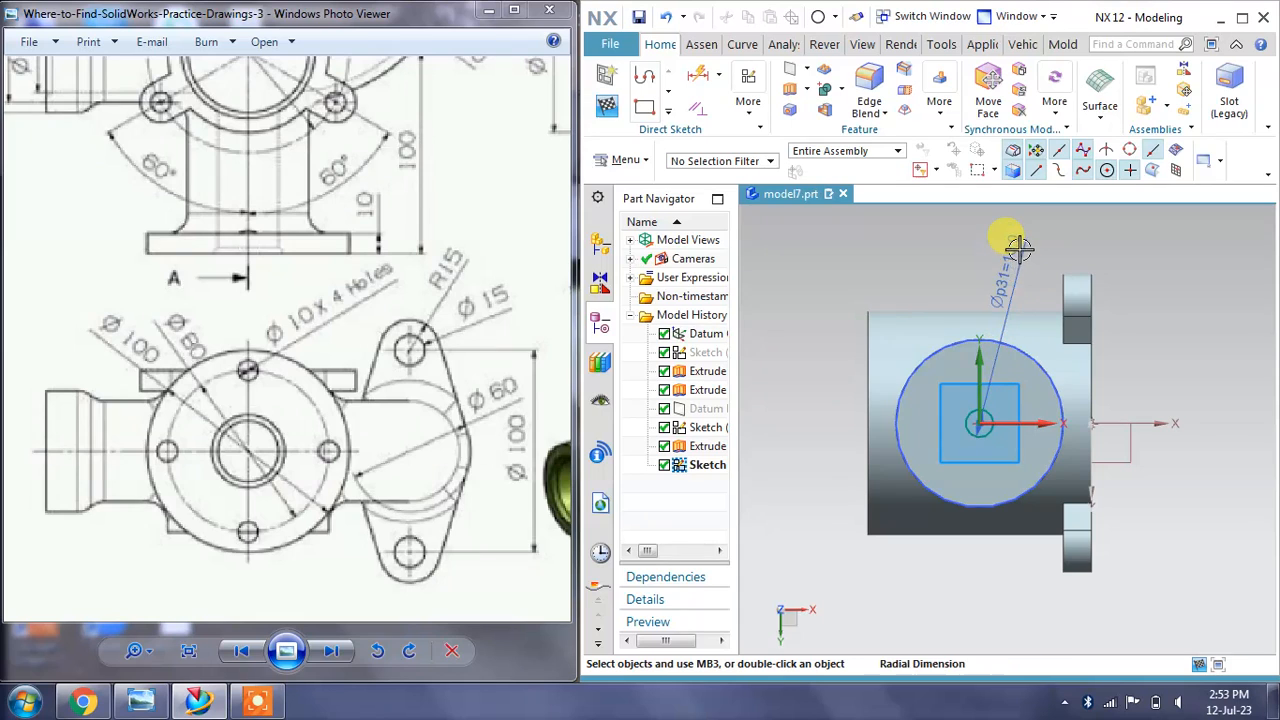
double_click(1015, 246)
type("1")
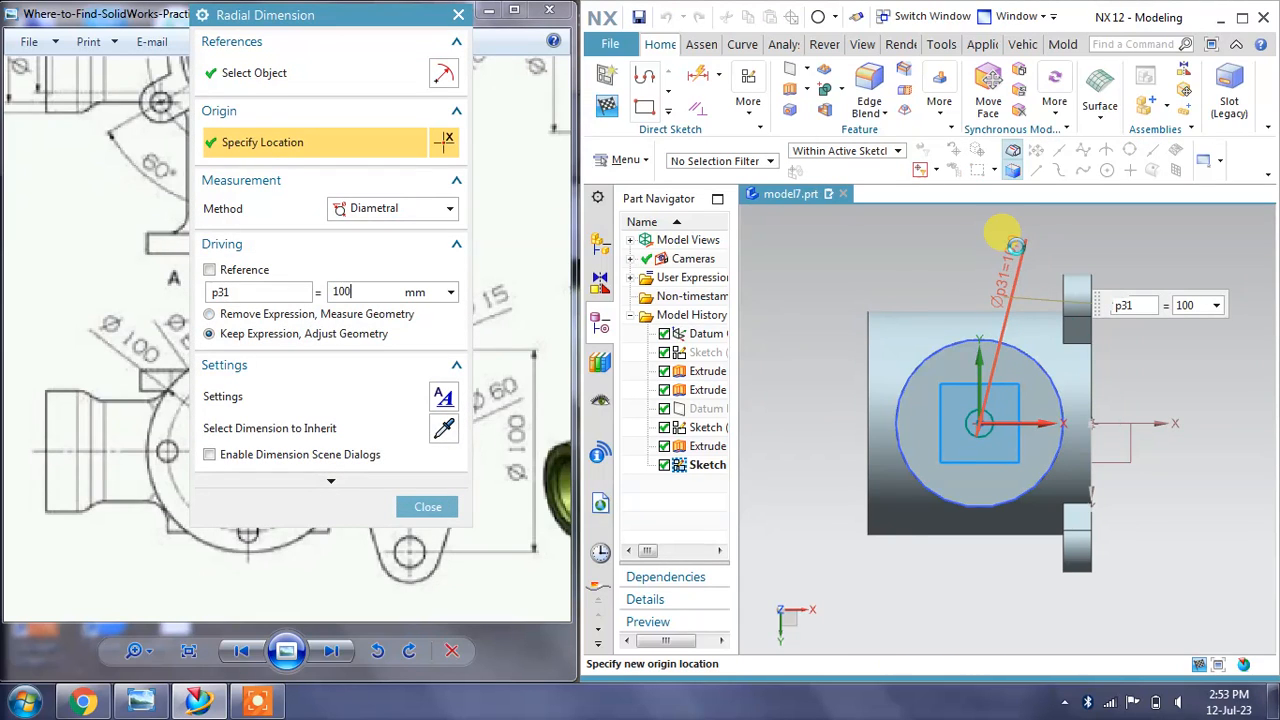
type("00")
key("Return")
left_click(478, 463)
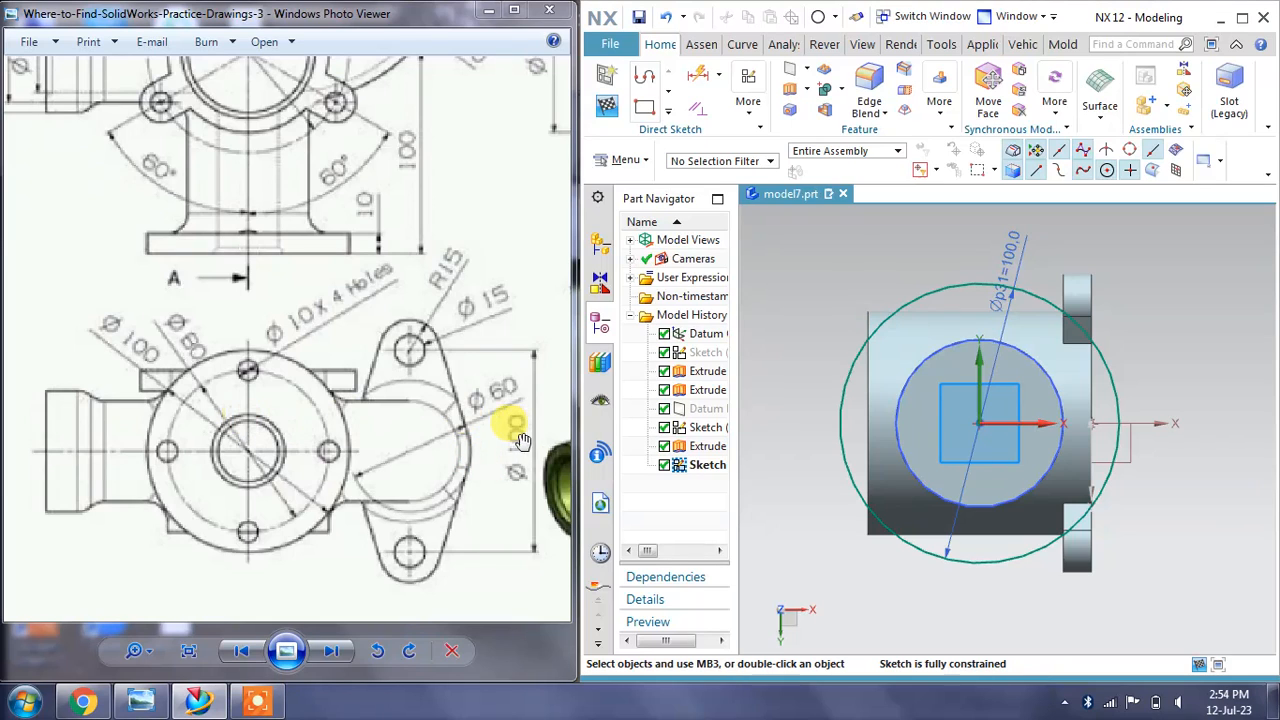
left_click(670, 113)
left_click(788, 94)
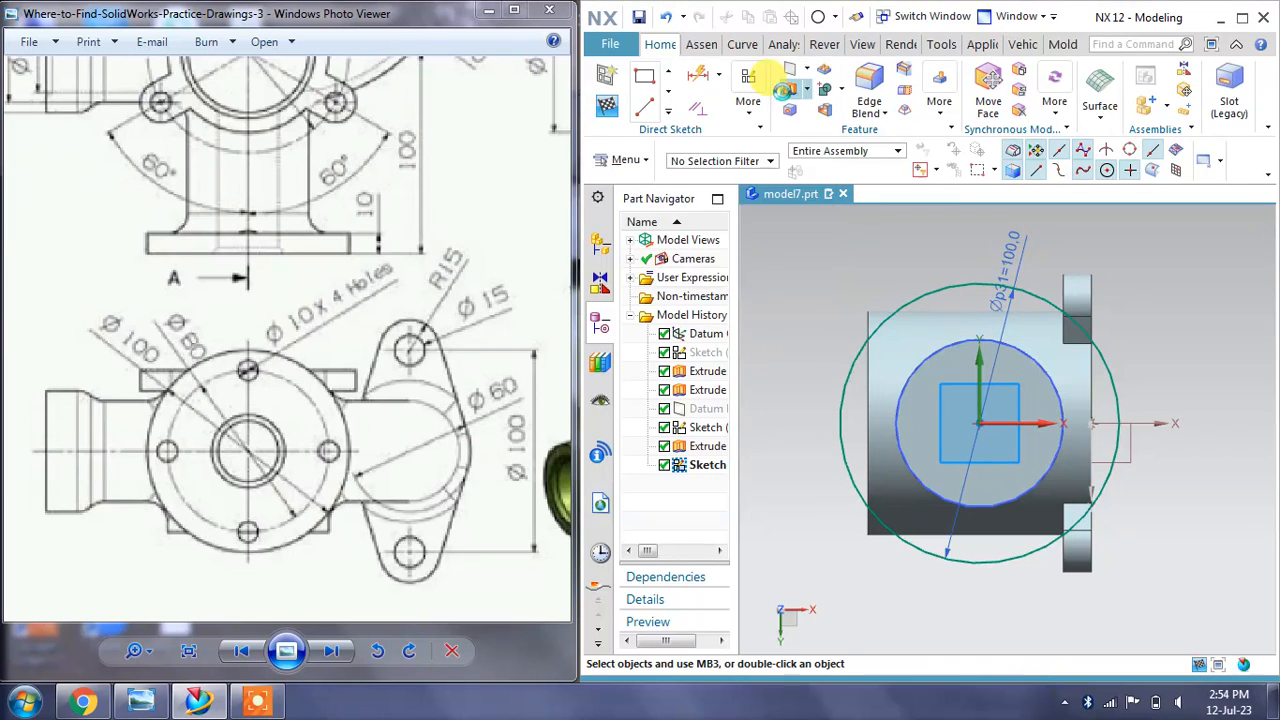
left_click(458, 15)
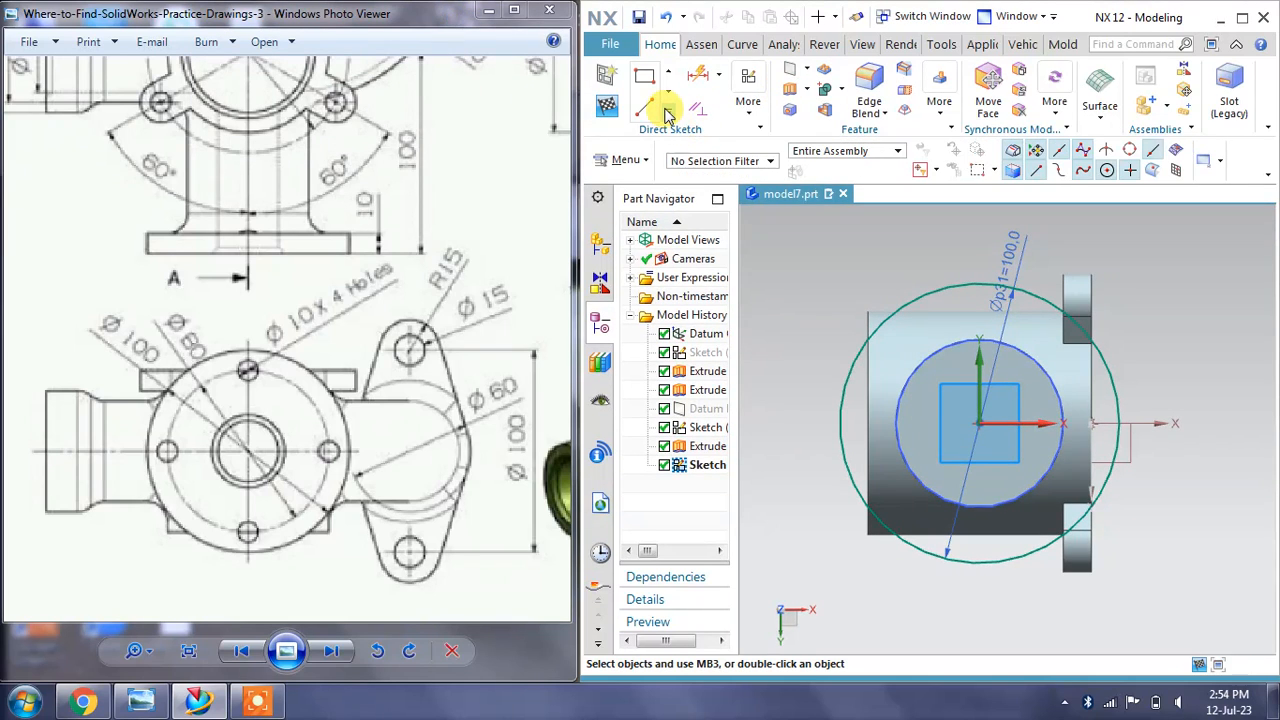
Draw an 80 mm diameter circle concentric with the 100 mm circle and convert it to a reference curve
left_click(670, 113)
left_click(768, 94)
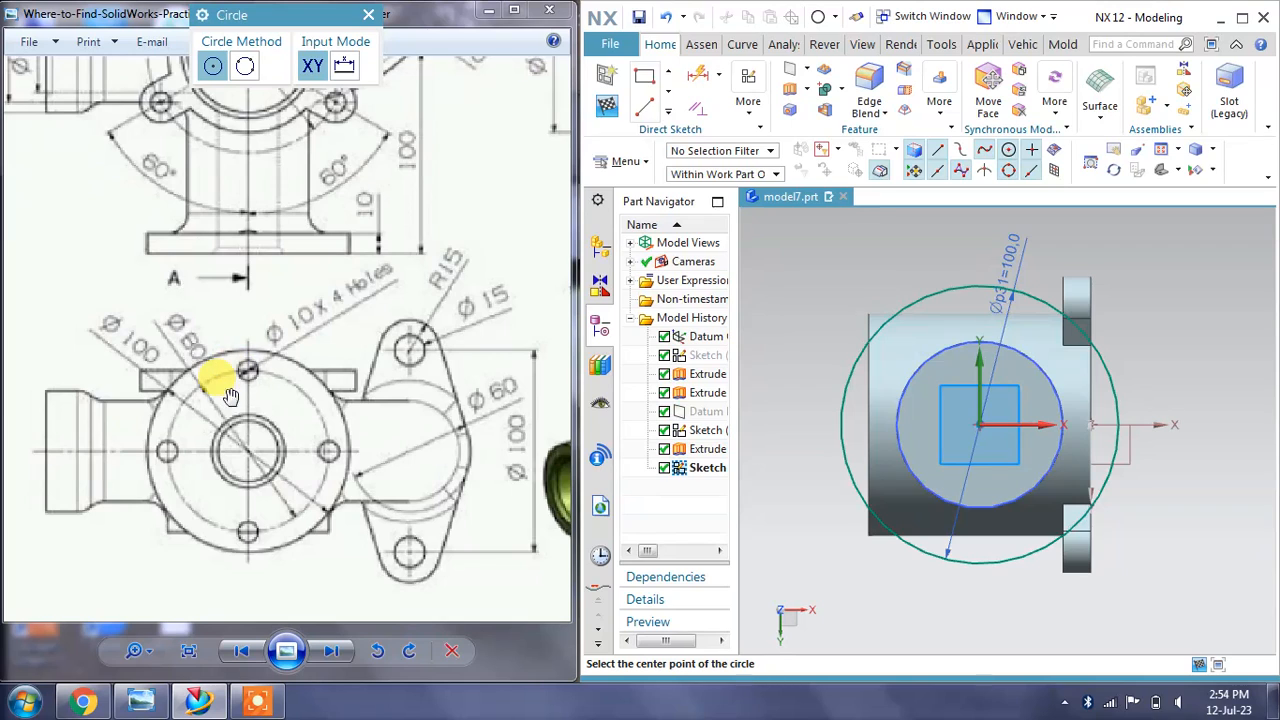
left_click(979, 425)
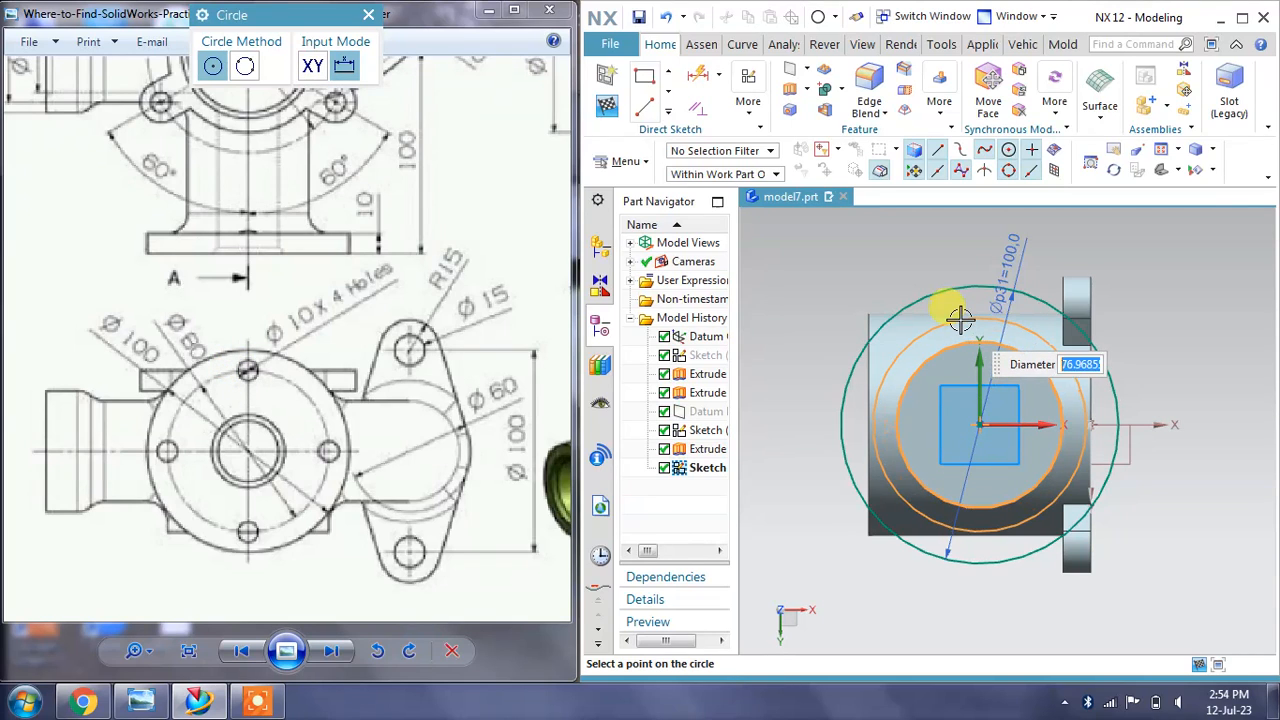
type("80")
key("Return")
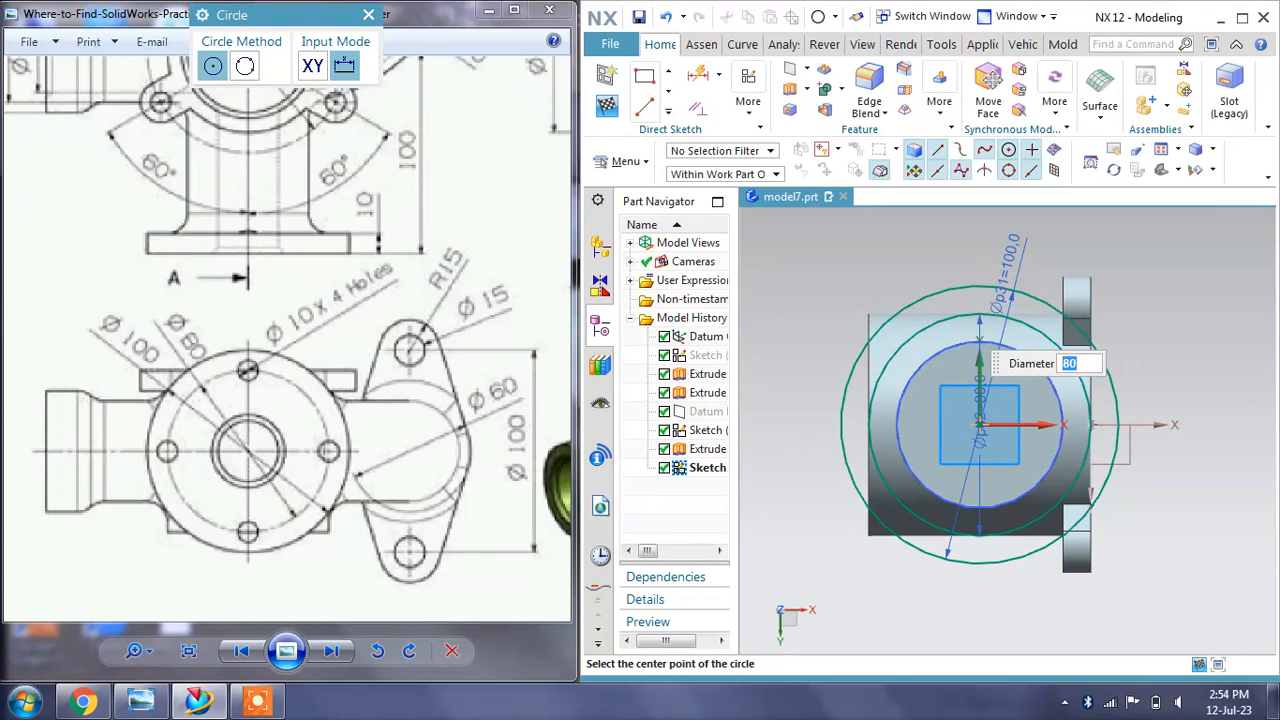
key("Escape")
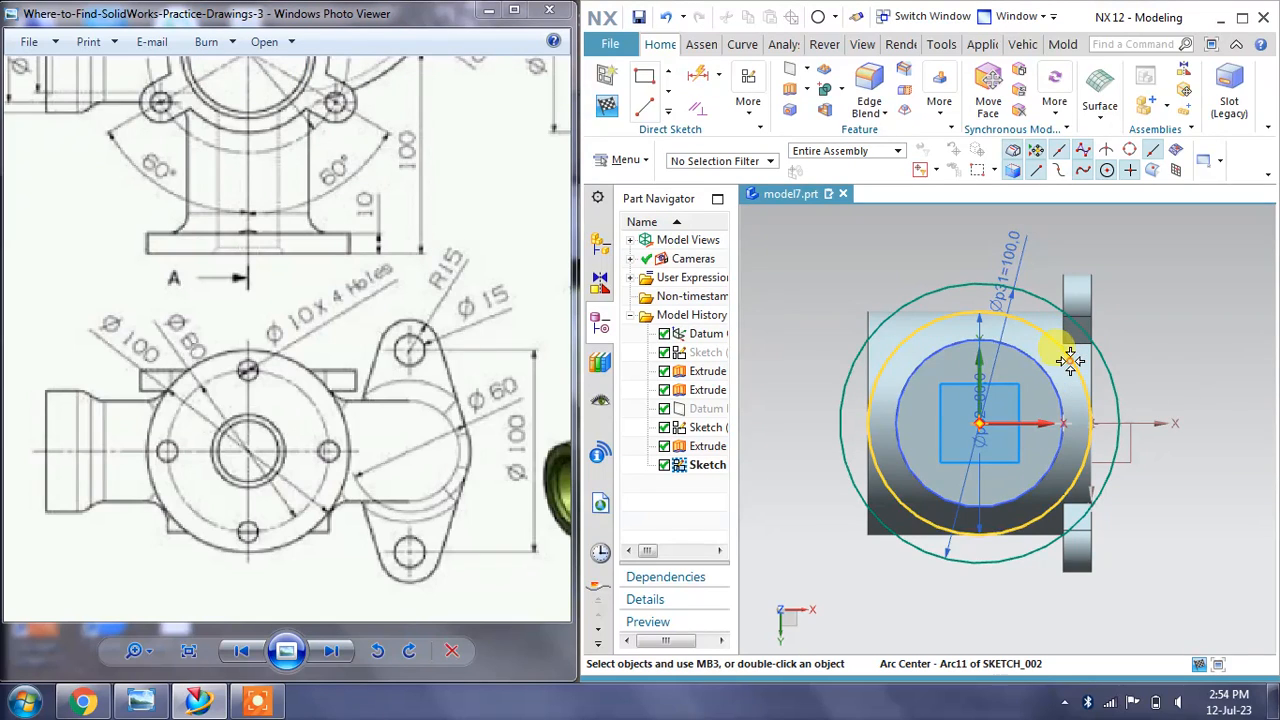
left_click(1067, 362)
Draw a 10 mm diameter circle centred on the 80 mm reference circle, directly above the sketch origin
scroll(980, 345, "down", 3)
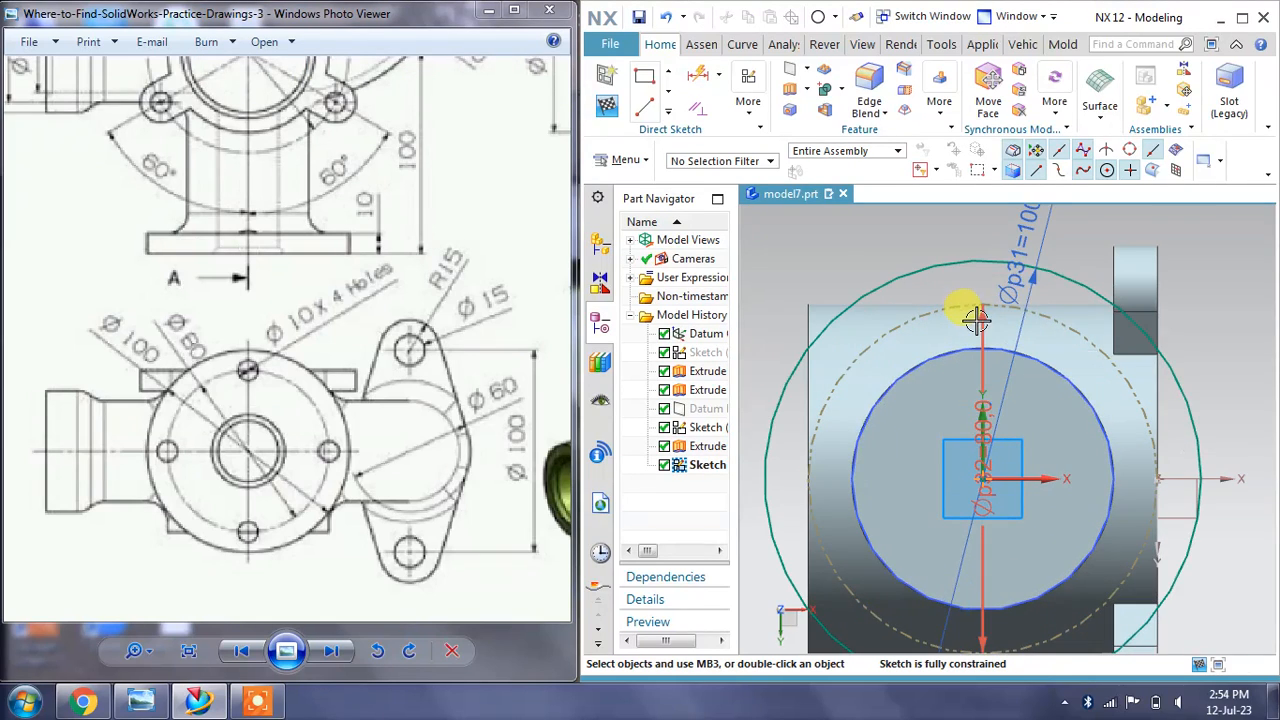
left_click(671, 114)
left_click(769, 96)
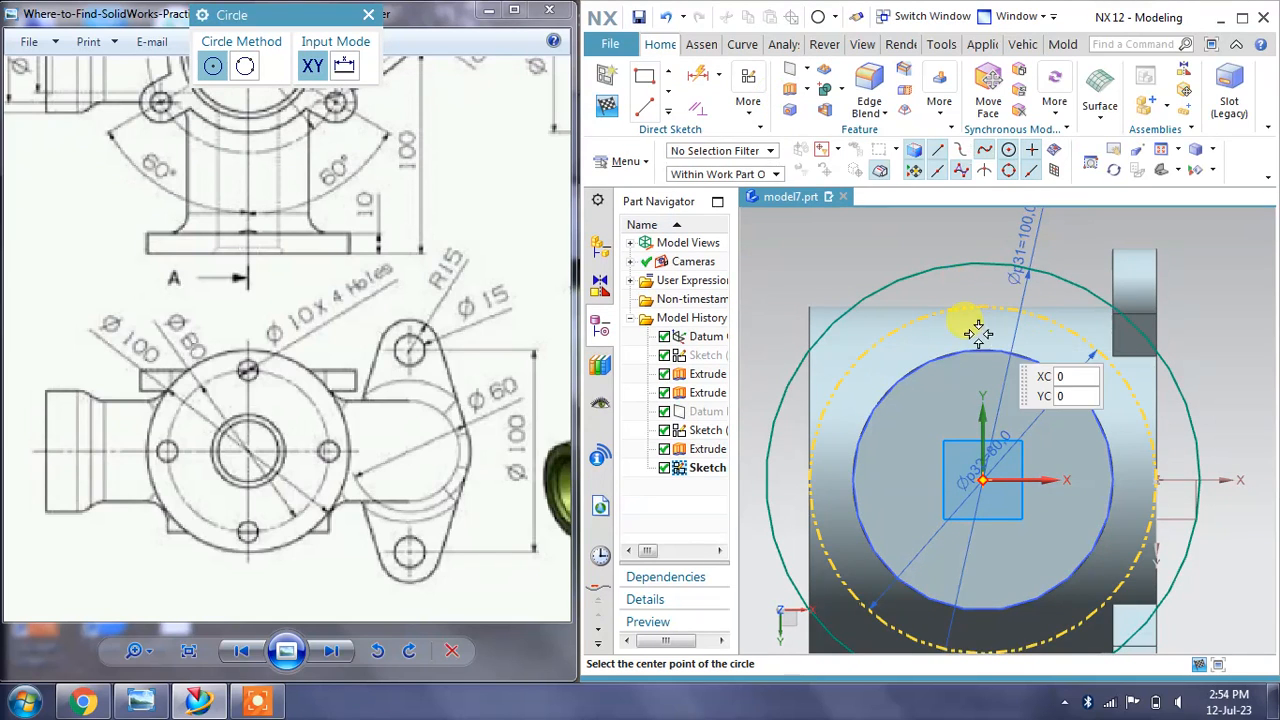
left_click(985, 305)
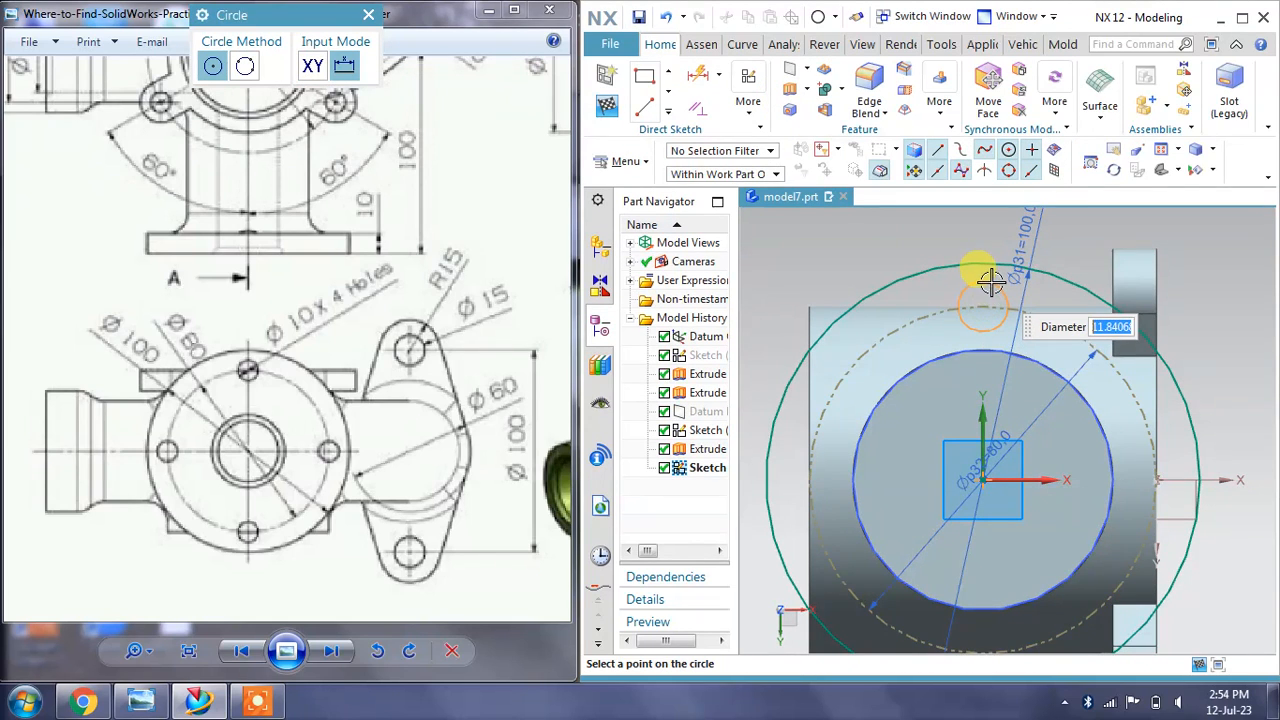
type("10")
key("Return")
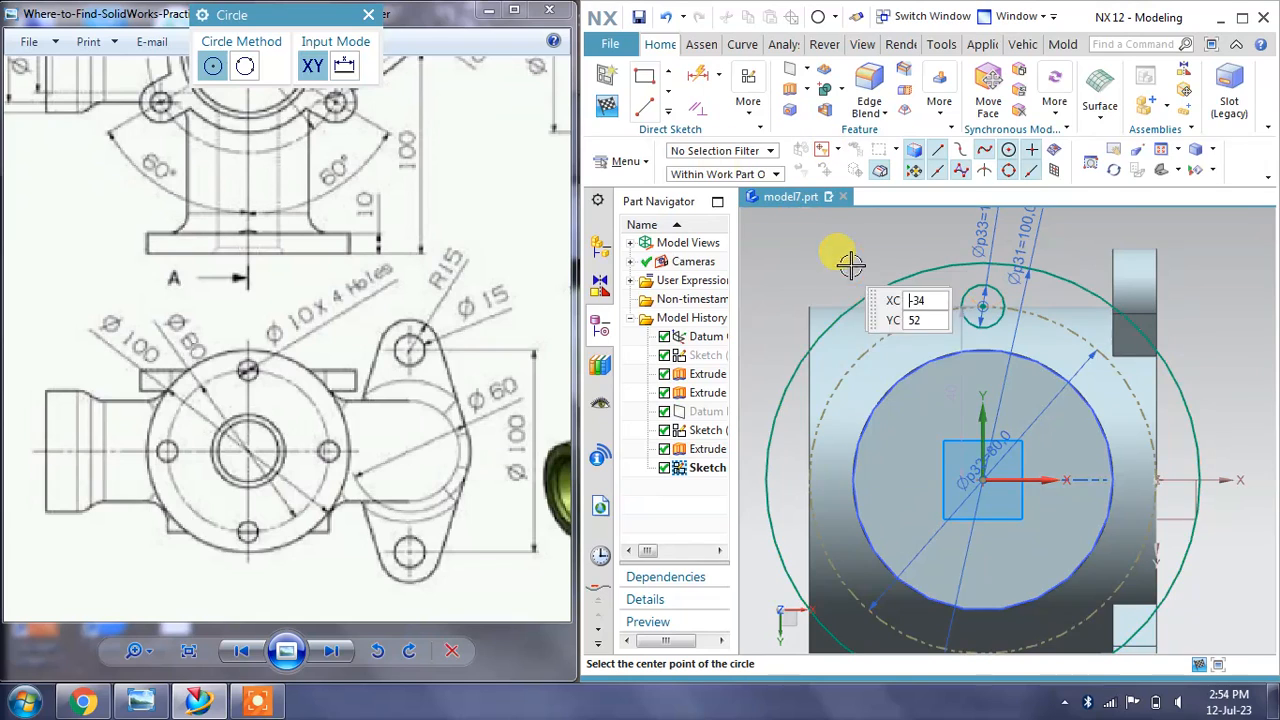
key("Escape")
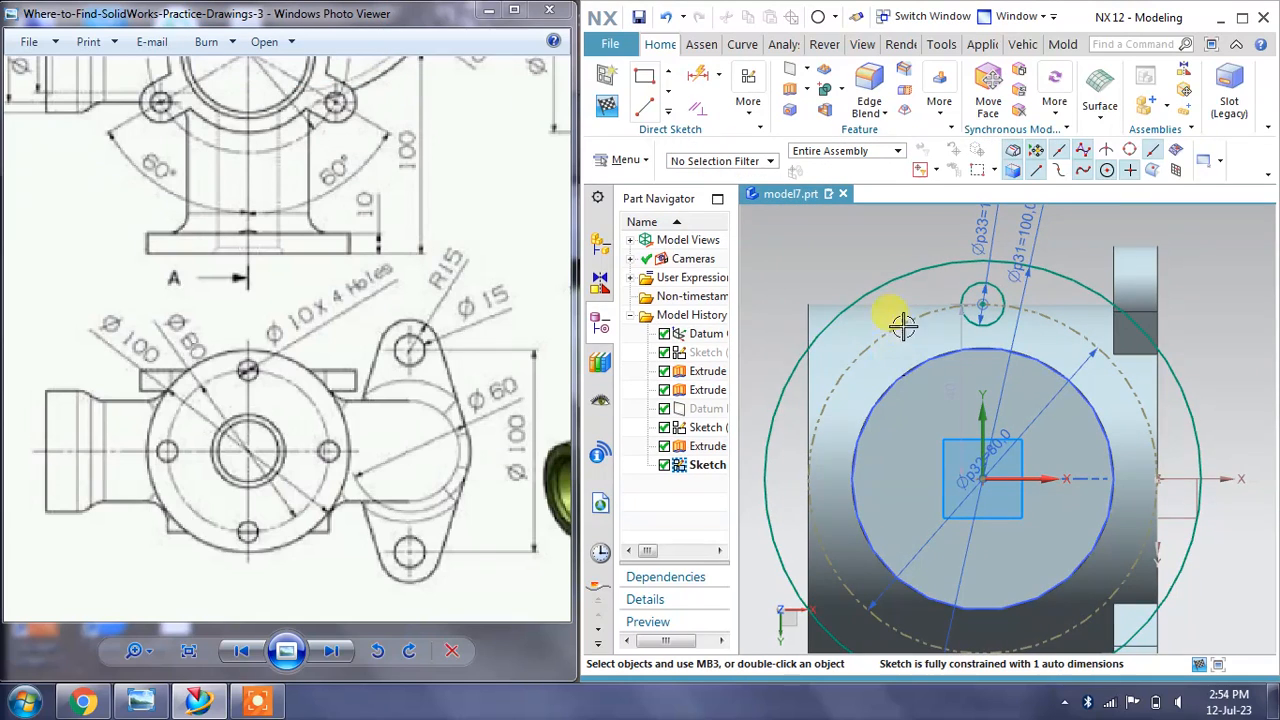
Fix the distance between the 10 mm circle's centre and the horizontal axis at 40 mm
left_click(957, 390)
type("40")
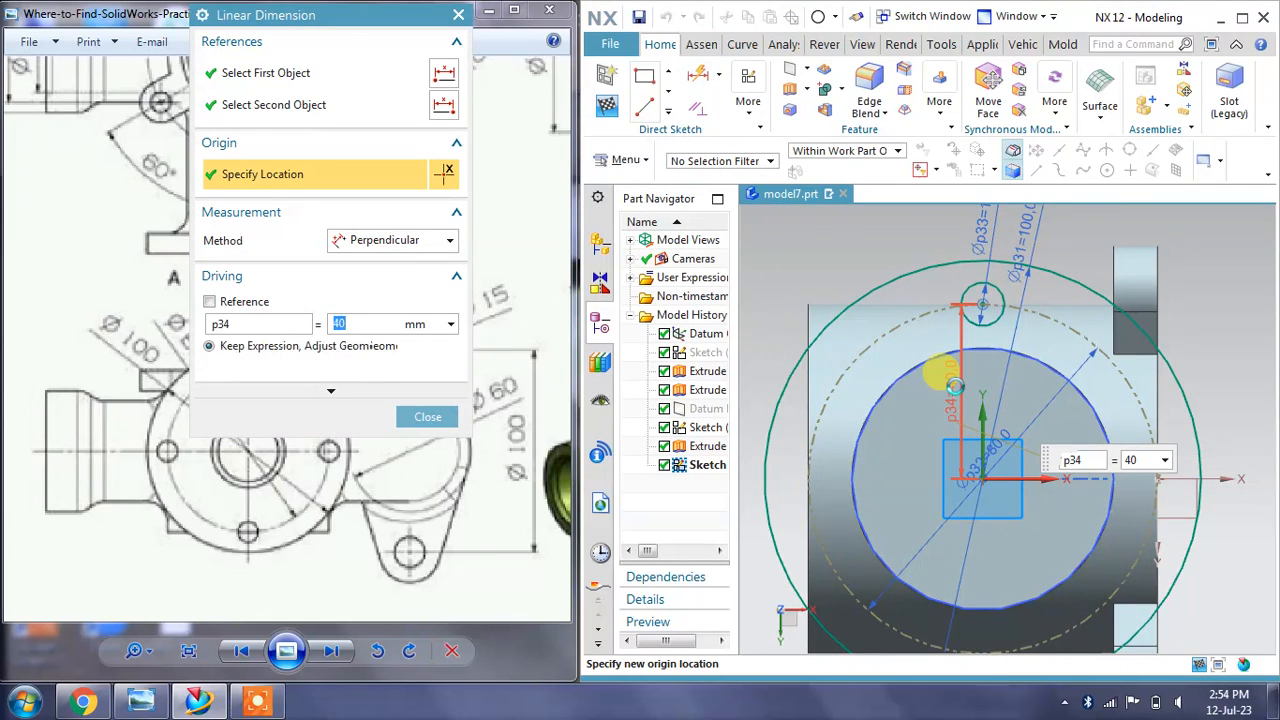
key("Return")
left_click(426, 418)
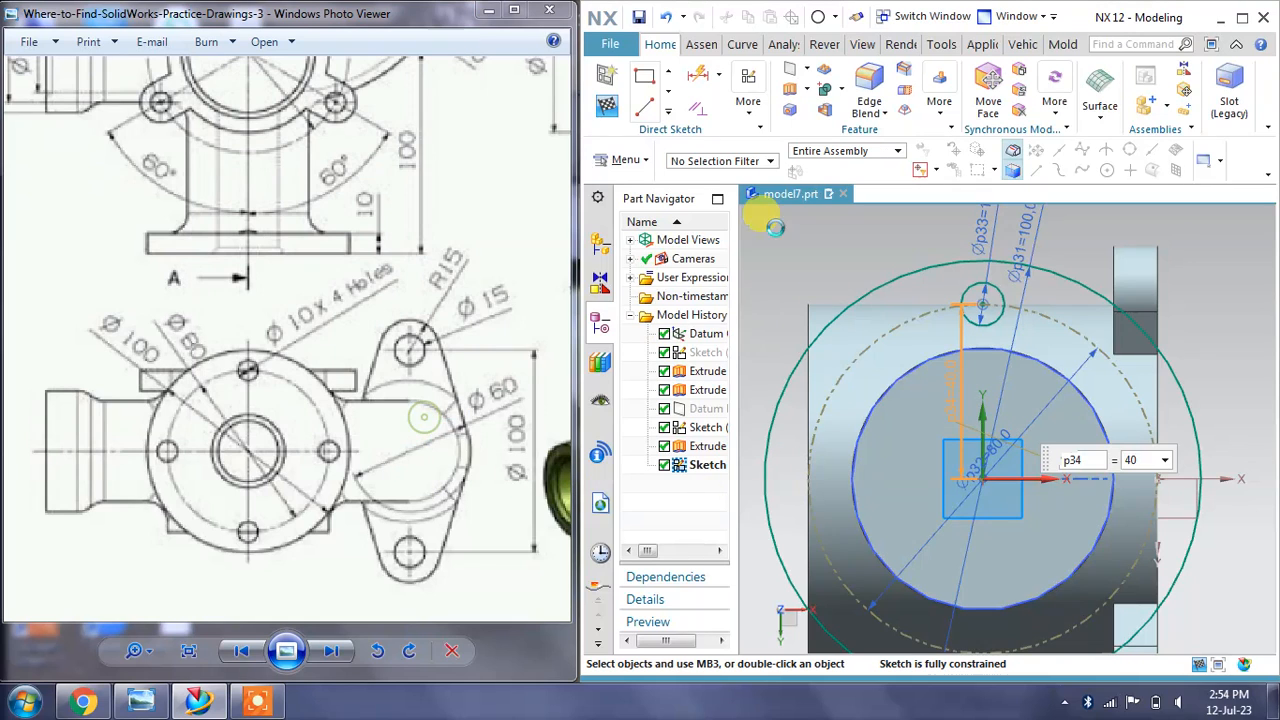
Pattern the 10 mm circle in a circular layout about the sketch origin with count 4 and pitch angle 360/4, and finish the sketch
left_click(676, 118)
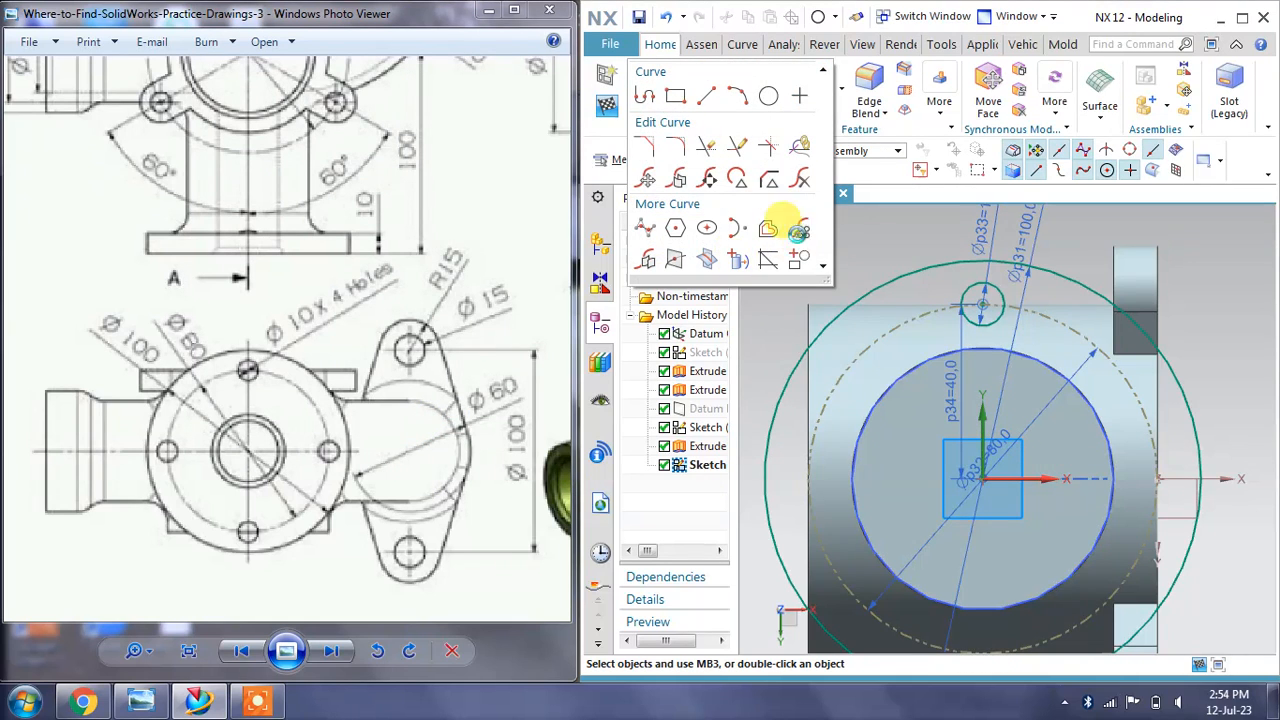
left_click(775, 224)
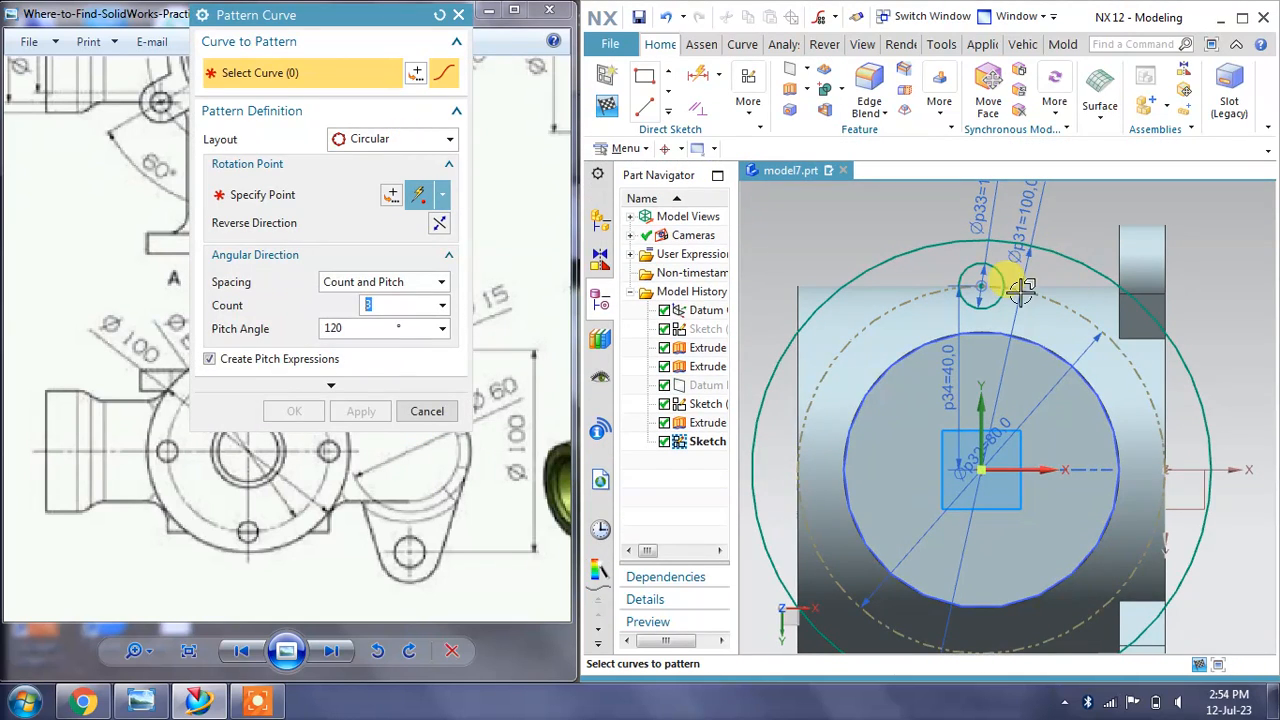
left_click(986, 262)
left_click(265, 195)
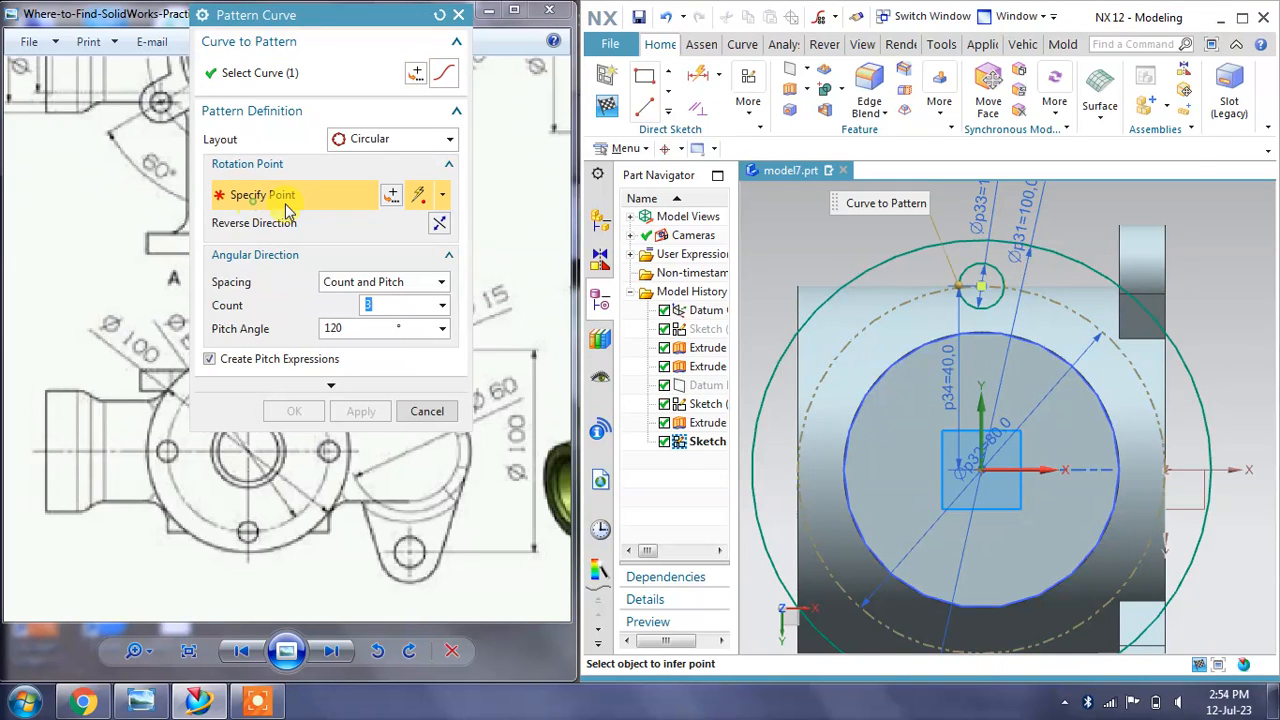
left_click(990, 481)
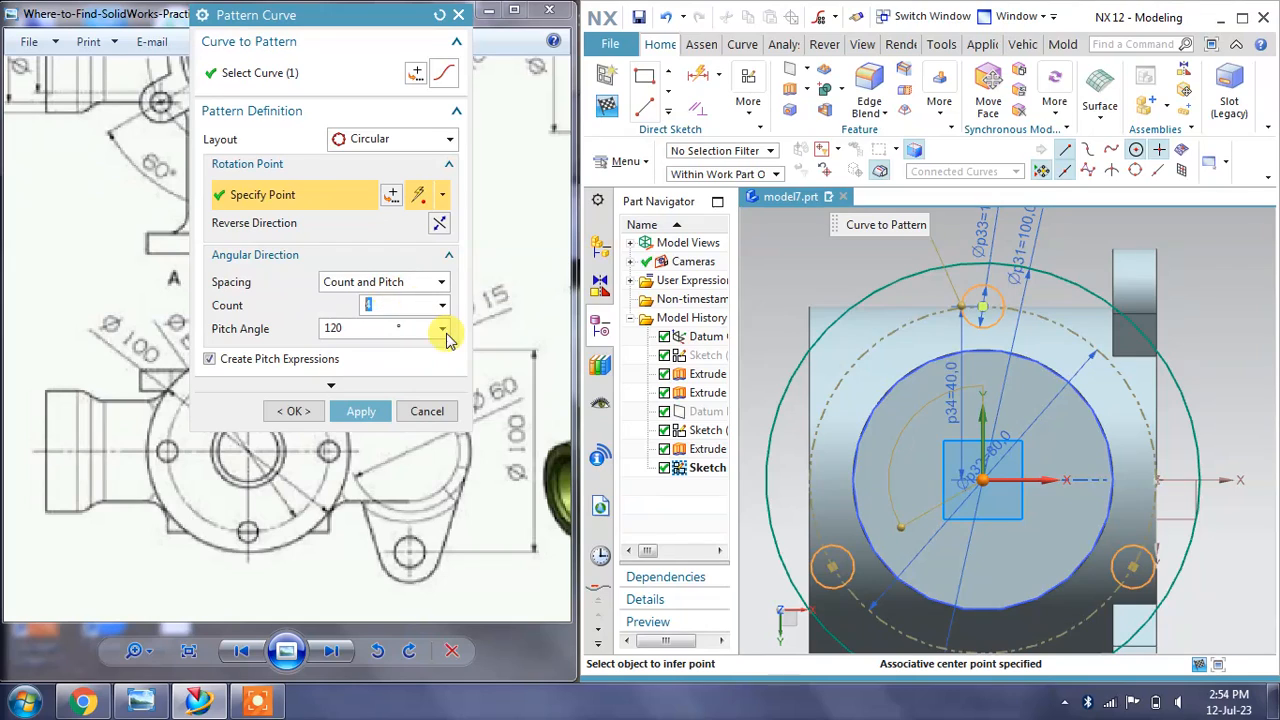
type("4")
left_click(388, 328)
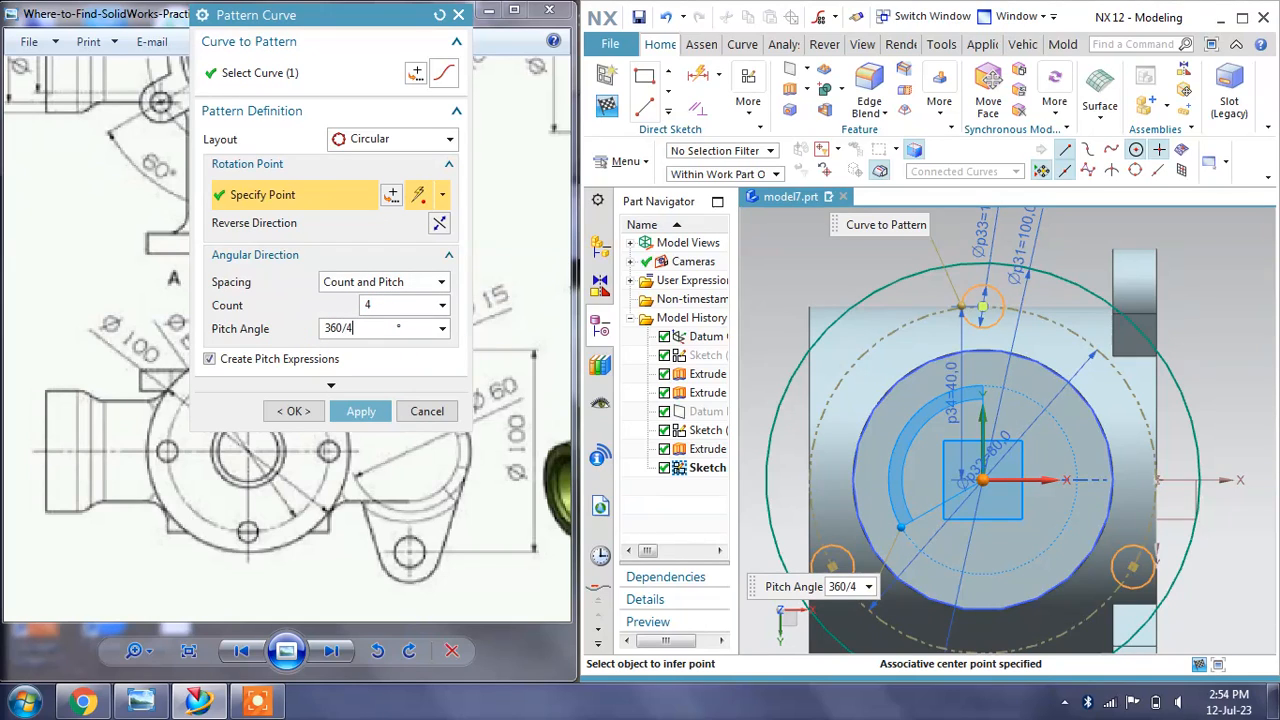
key("Return")
left_click(358, 412)
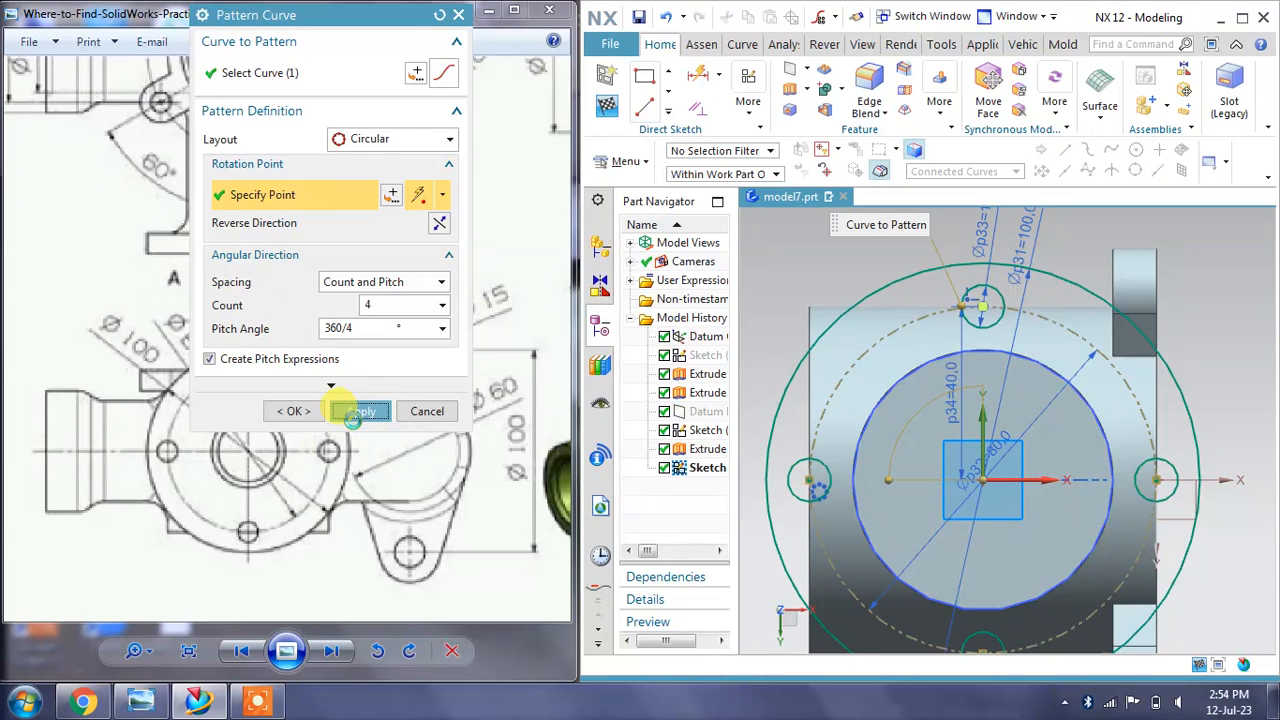
left_click(427, 411)
scroll(840, 338, "down", 2)
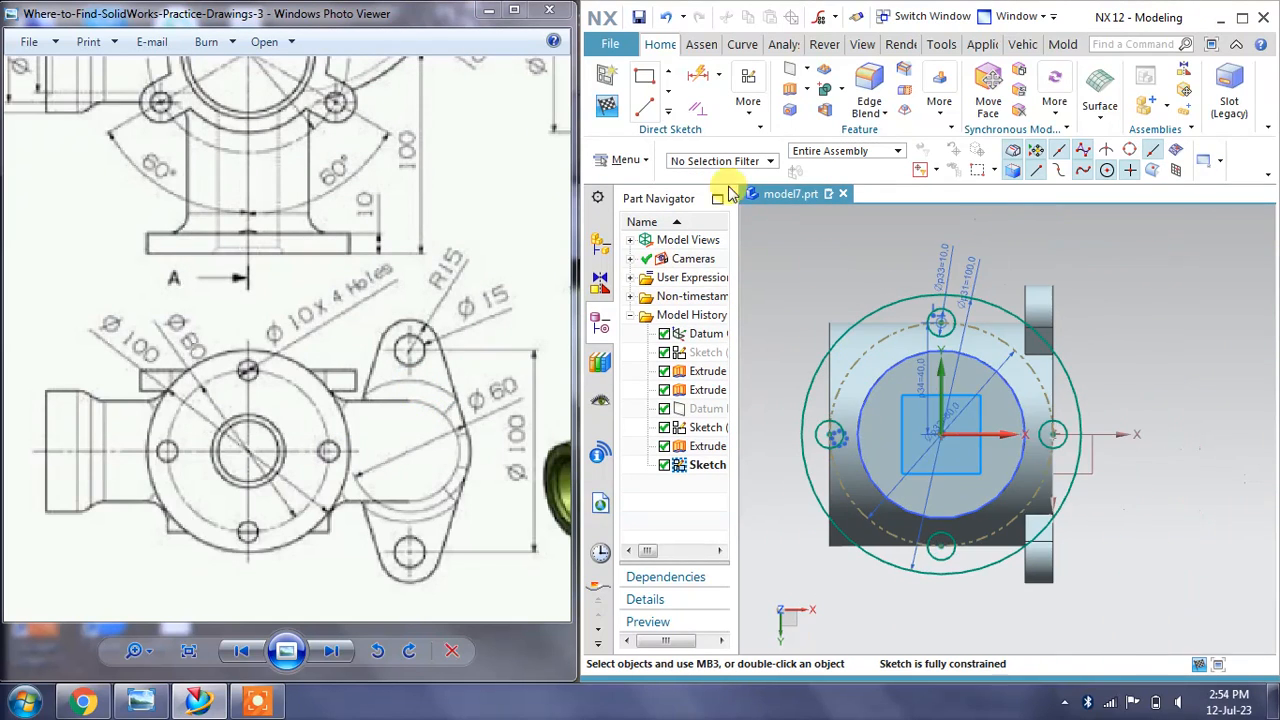
left_click(606, 106)
Extrude the flange sketch 10 mm in the reversed direction towards the main cylinder, united with the body, and hide the flange sketch
mouse_move(858, 240)
middle_mouse_down()
mouse_move(898, 302)
mouse_move(925, 267)
middle_mouse_up()
left_click_drag(263, 367, 231, 410)
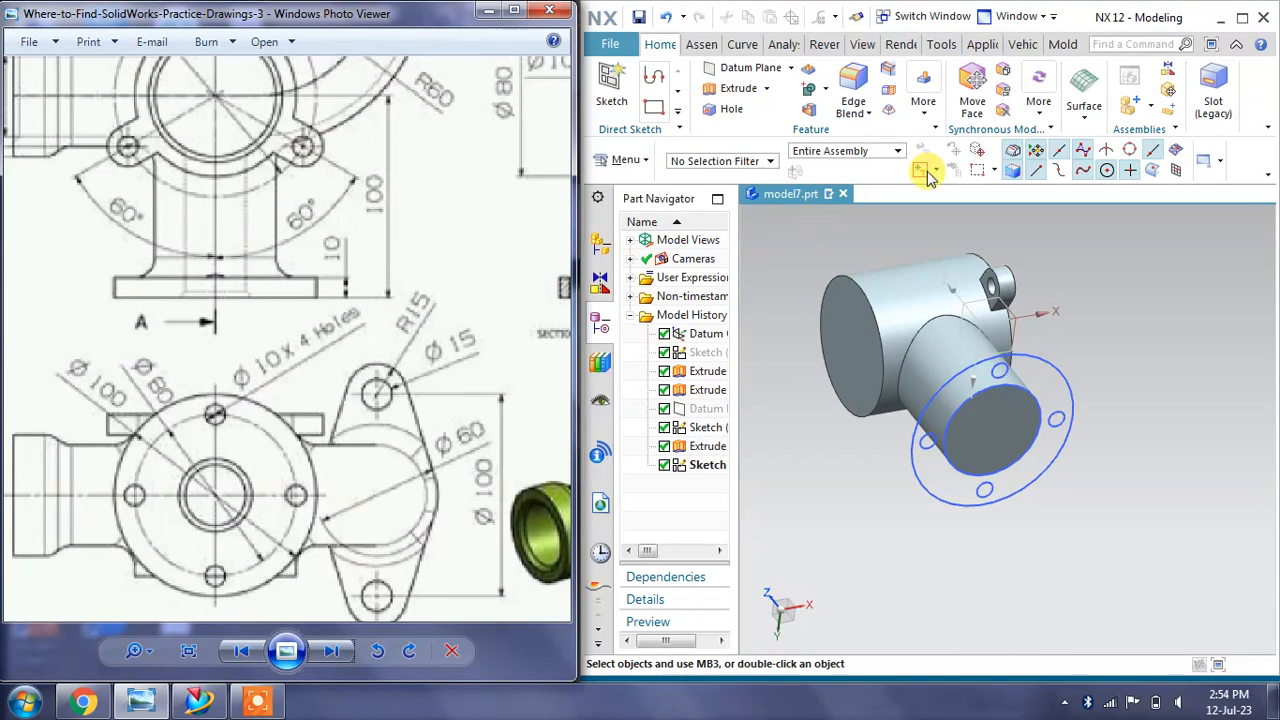
left_click(738, 88)
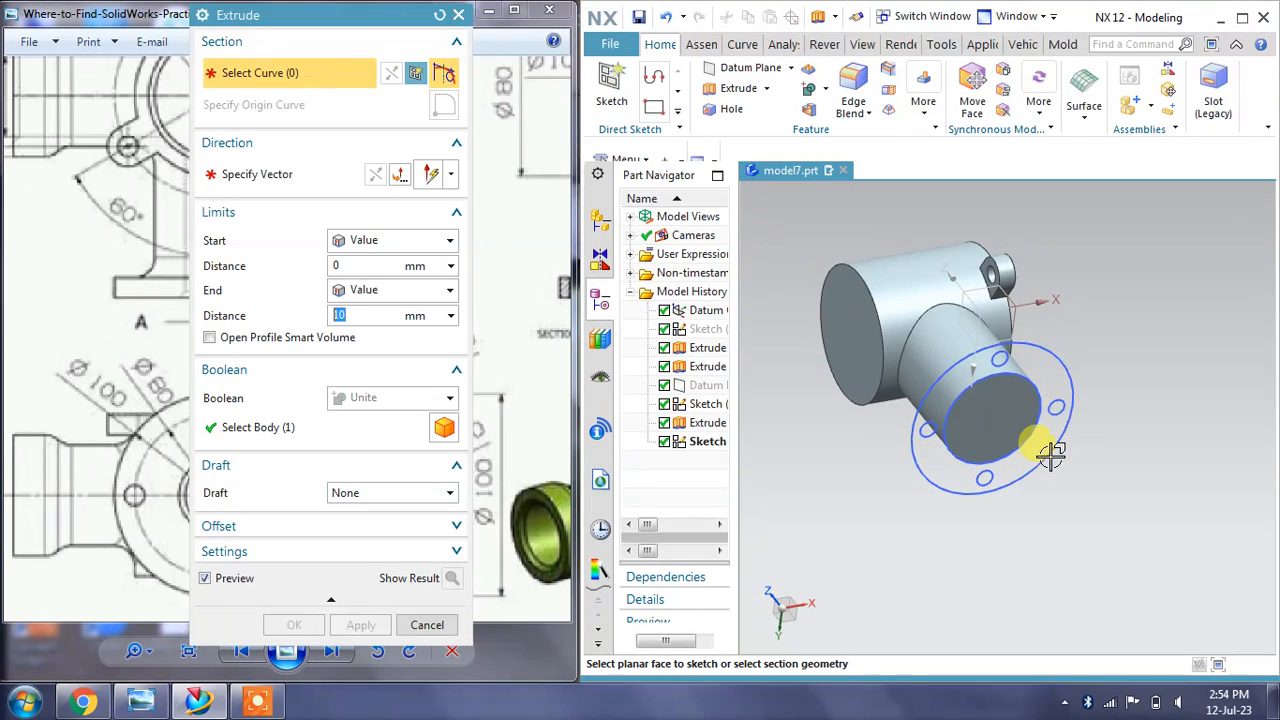
left_click(1049, 444)
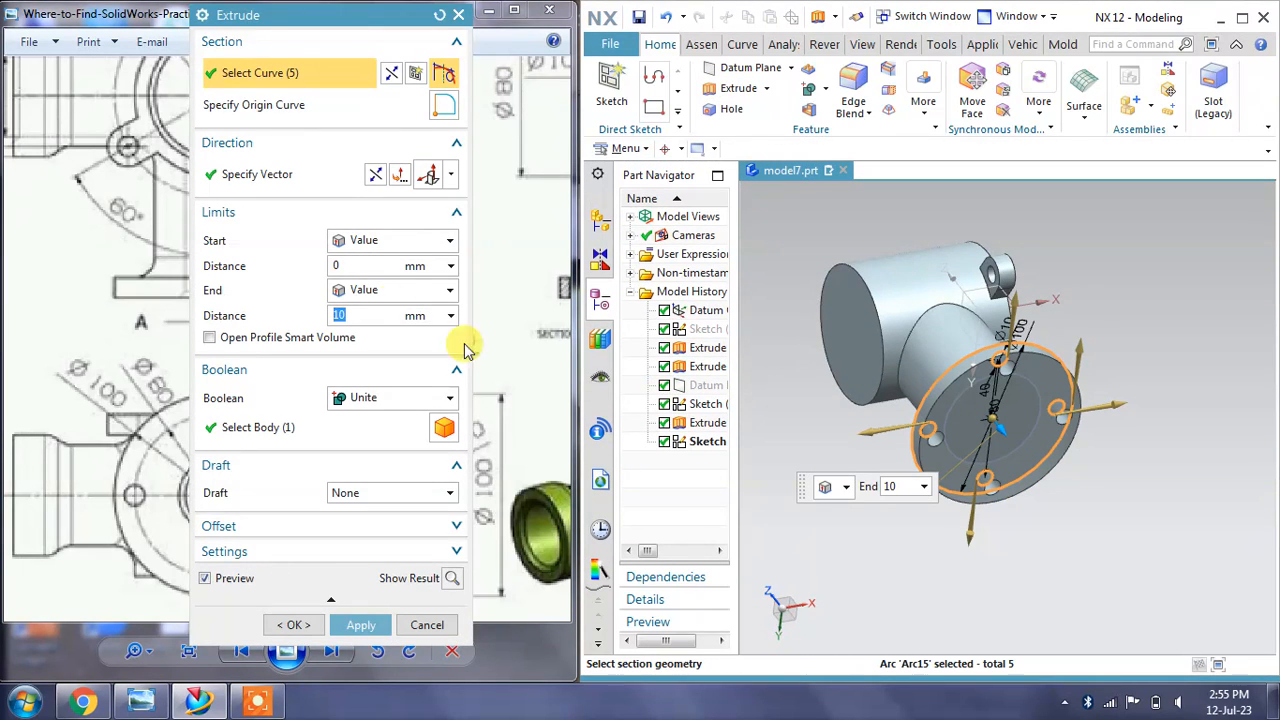
left_click(374, 177)
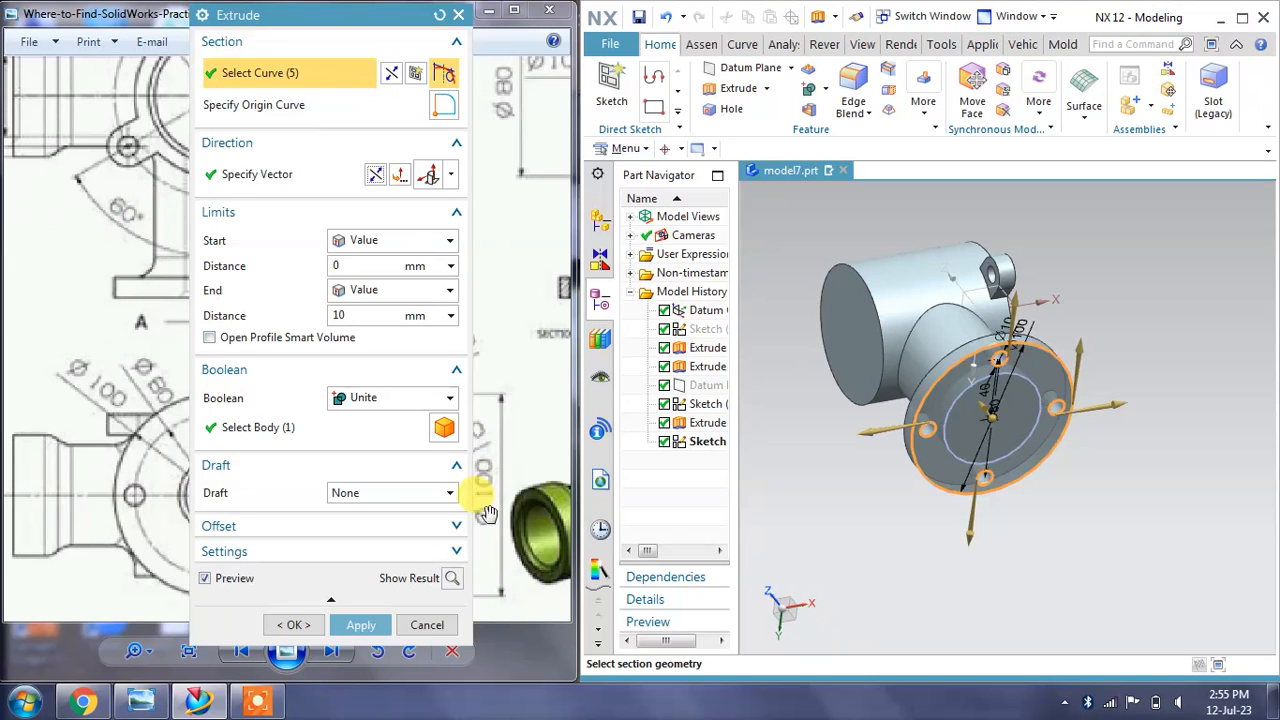
left_click(360, 626)
left_click(426, 626)
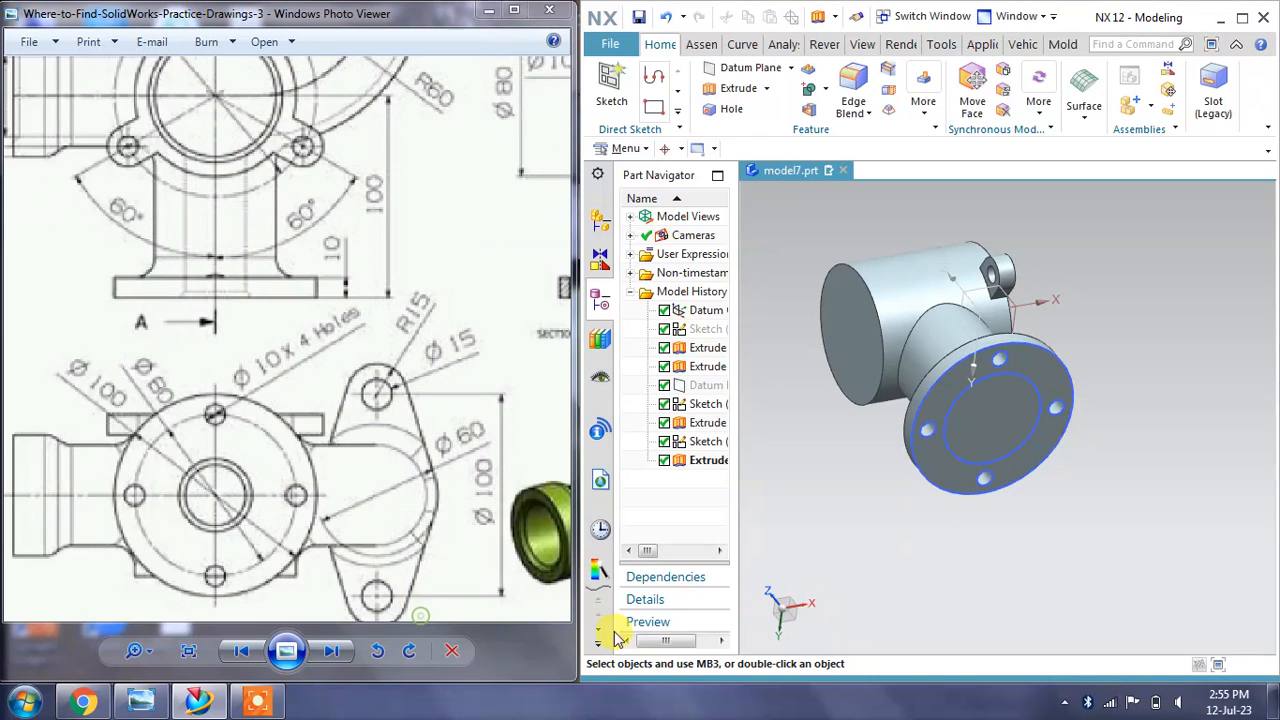
left_click(1021, 458)
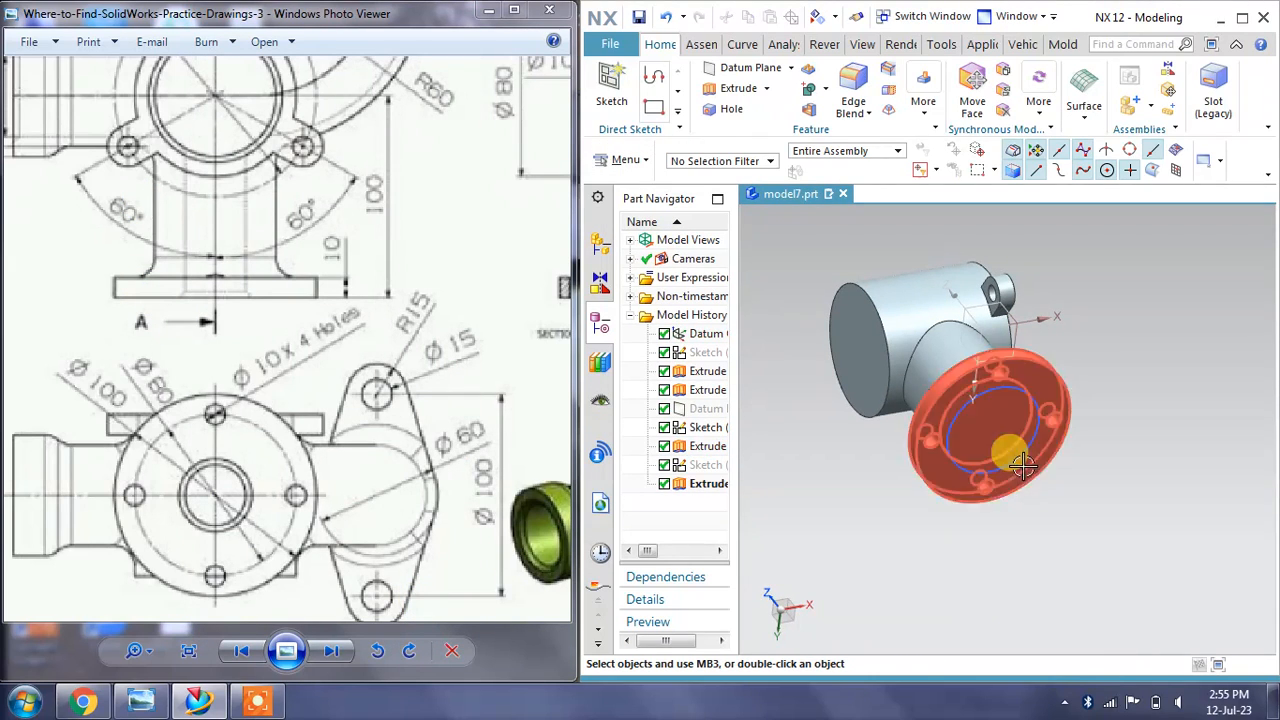
Create a datum plane midway between the two flat end faces of the main cylinder
key("Escape")
mouse_move(1086, 477)
middle_mouse_down()
mouse_move(1034, 480)
mouse_move(1046, 492)
mouse_move(1000, 520)
mouse_move(986, 491)
mouse_move(1010, 490)
middle_mouse_up()
scroll(997, 487, "down", 2)
left_click_drag(174, 161, 257, 351)
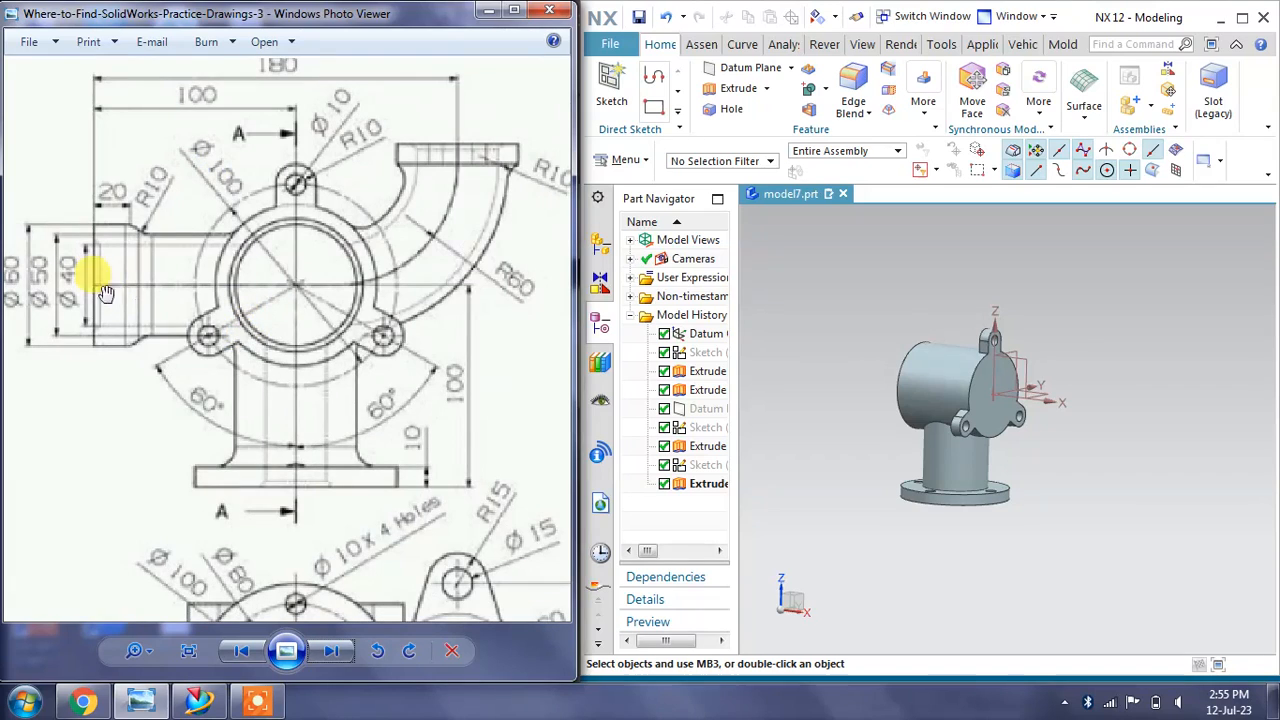
middle_click_drag(990, 285, 945, 310)
left_click(748, 88)
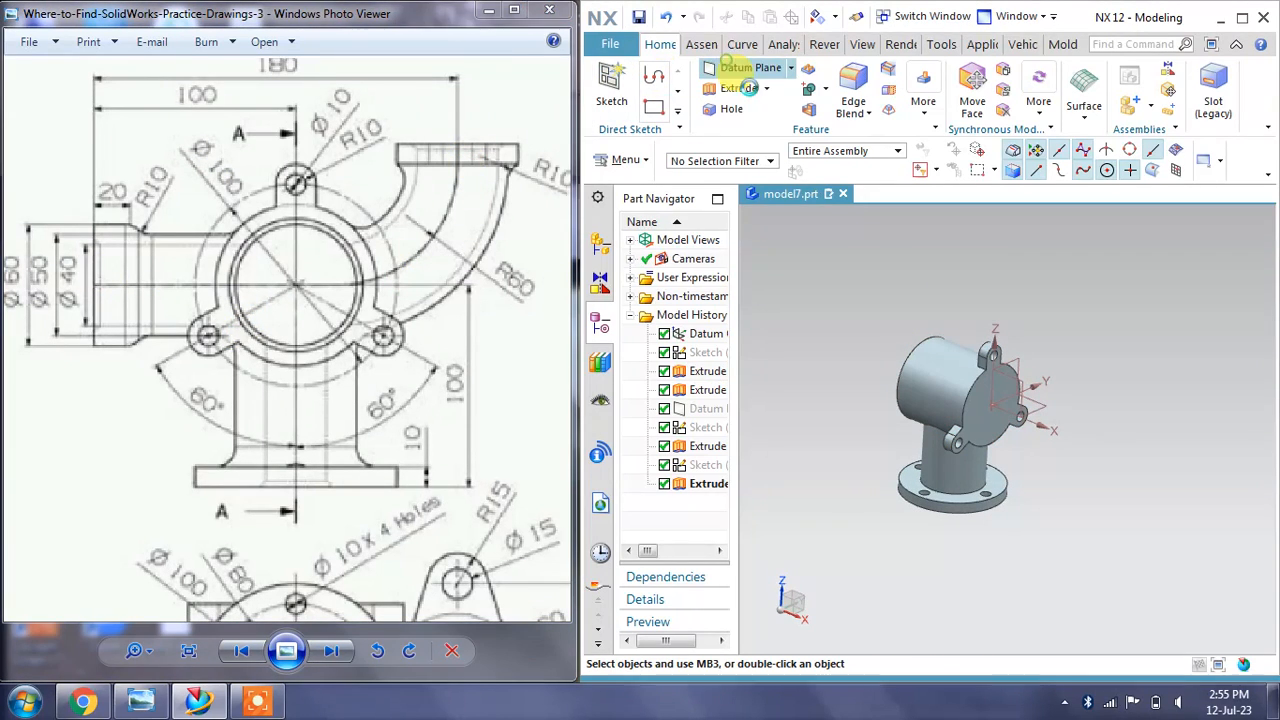
scroll(996, 407, "down", 2)
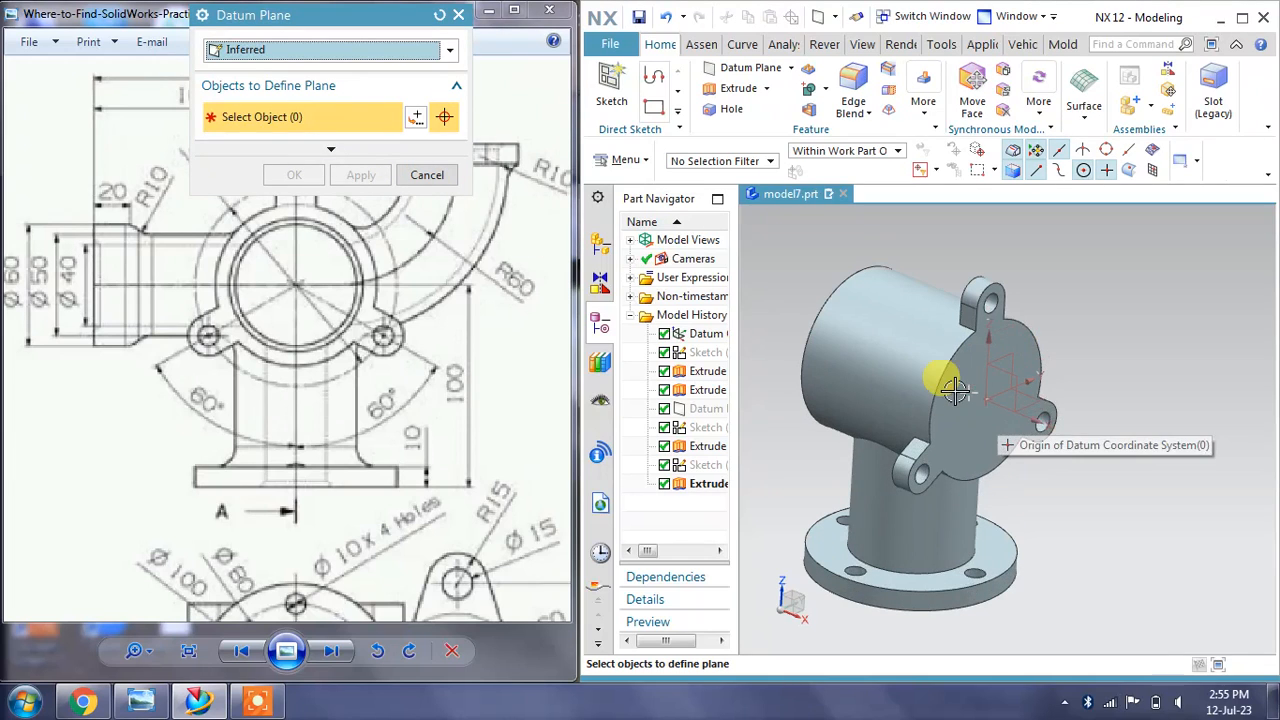
left_click(955, 385)
middle_click_drag(903, 349, 950, 371)
left_click(858, 308)
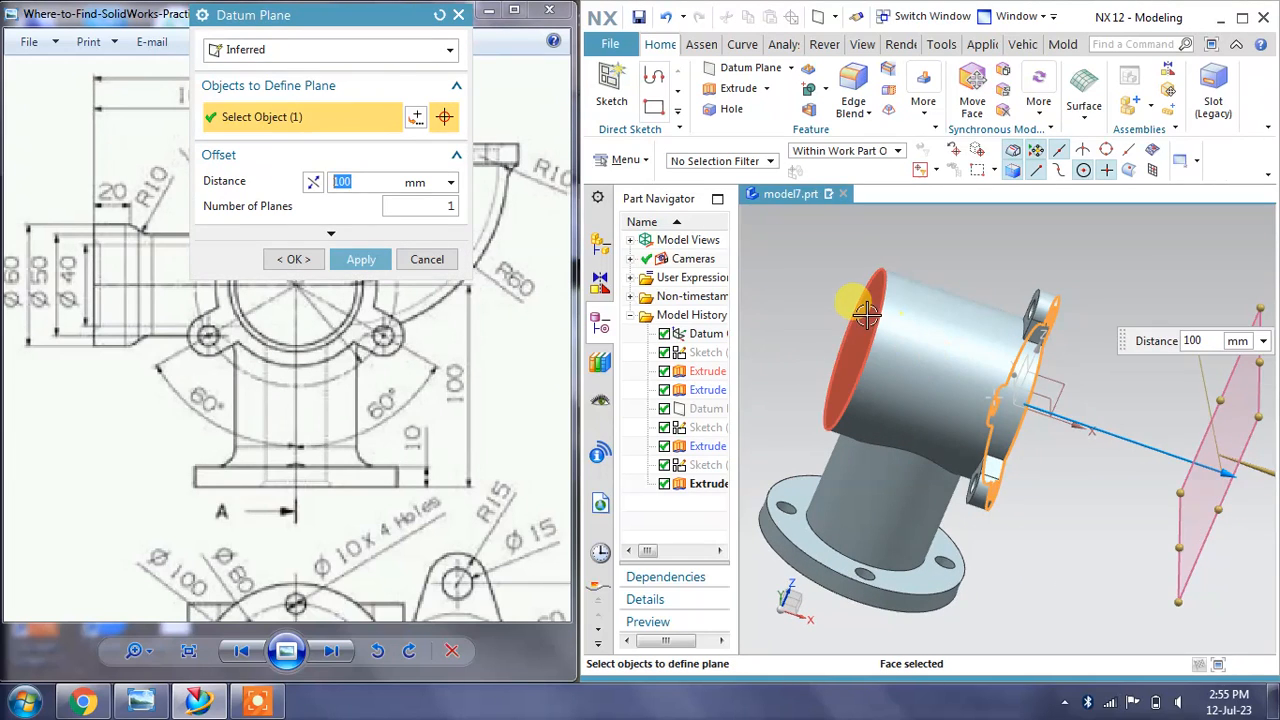
left_click(362, 177)
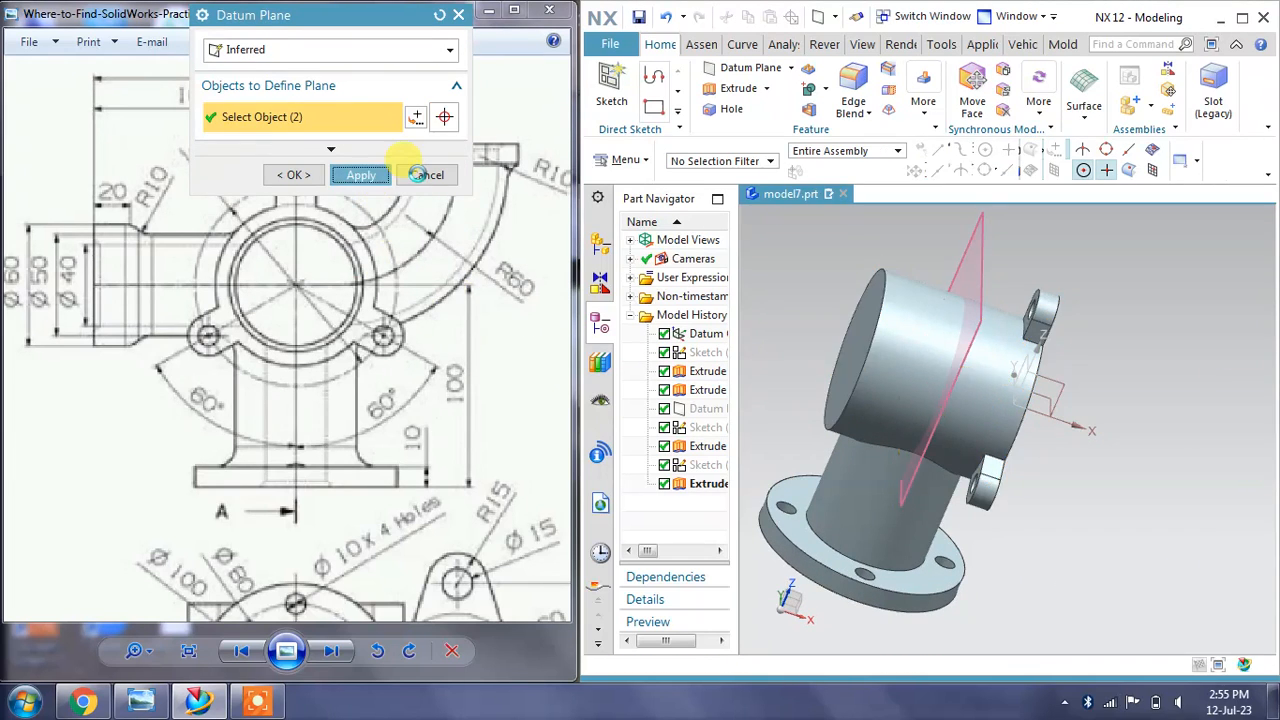
left_click(419, 175)
Start a new sketch on the datum plane midway through the main cylinder
middle_click_drag(1014, 409, 790, 230)
left_click(612, 85)
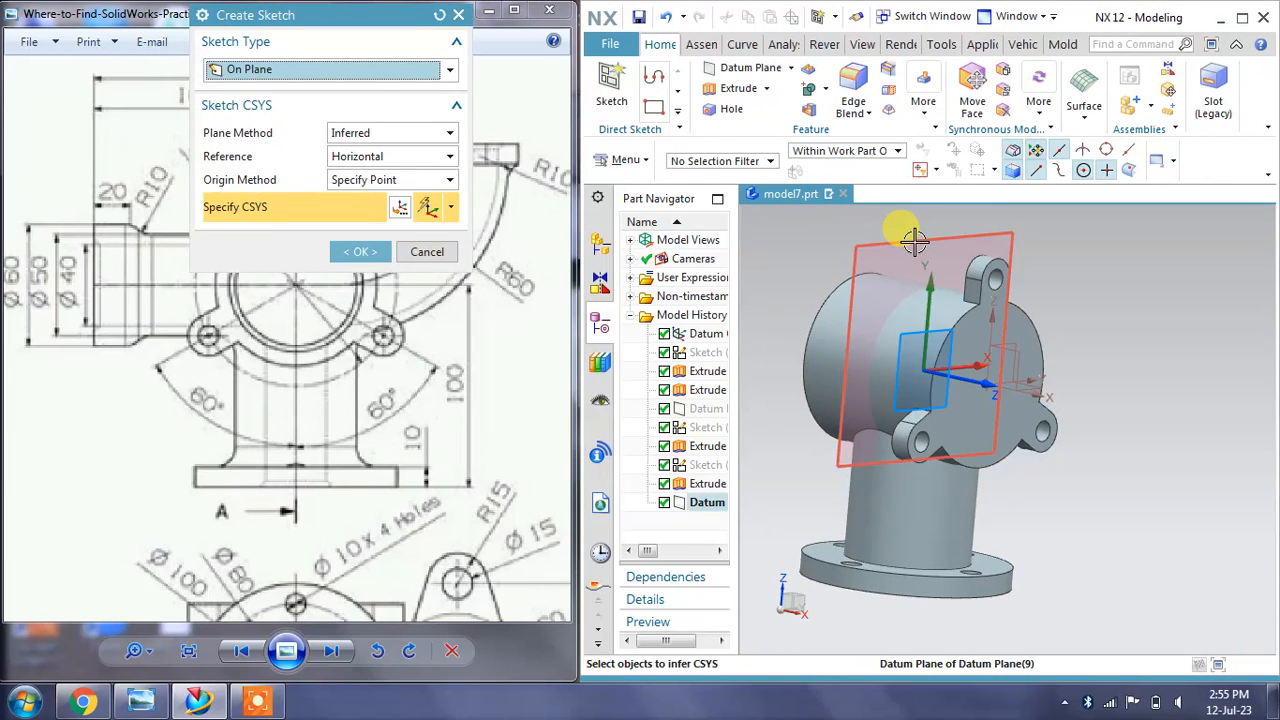
left_click(910, 236)
left_click(362, 251)
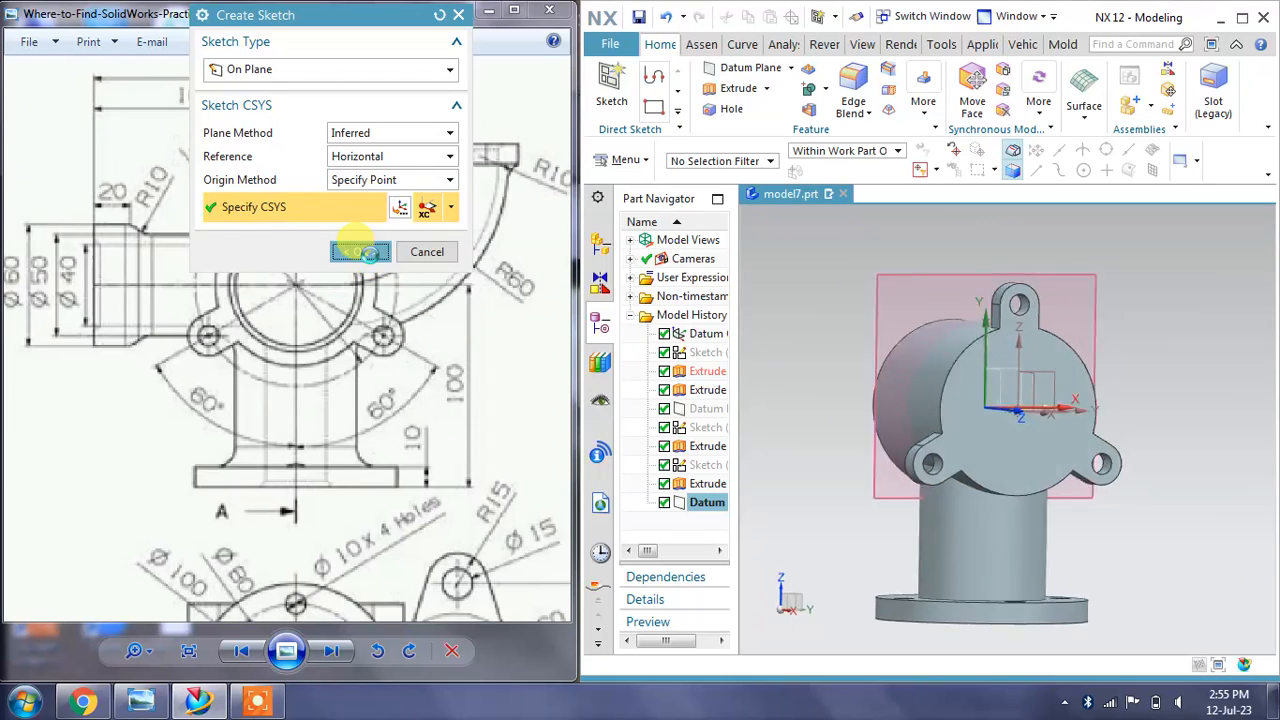
Draw horizontal lines from the origin to both sides, the -X one about 105 mm long, and a vertical line about 70 mm up from the +X end
left_click(647, 85)
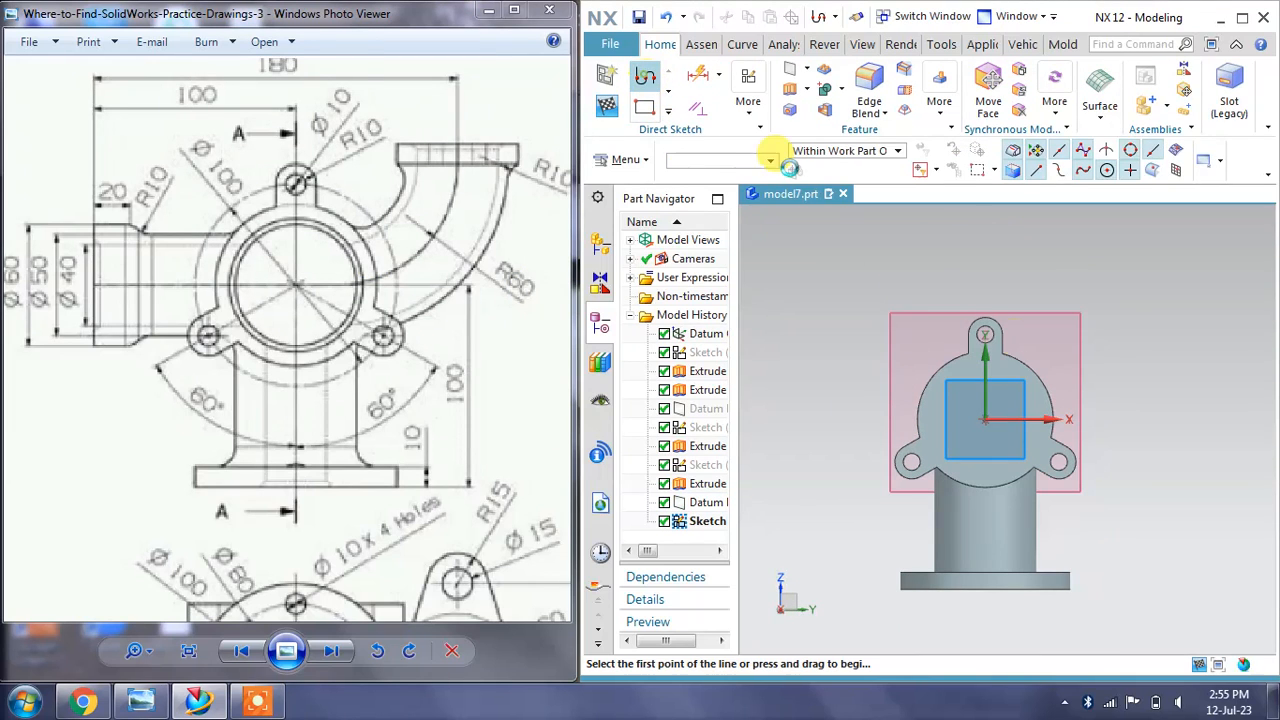
left_click(985, 420)
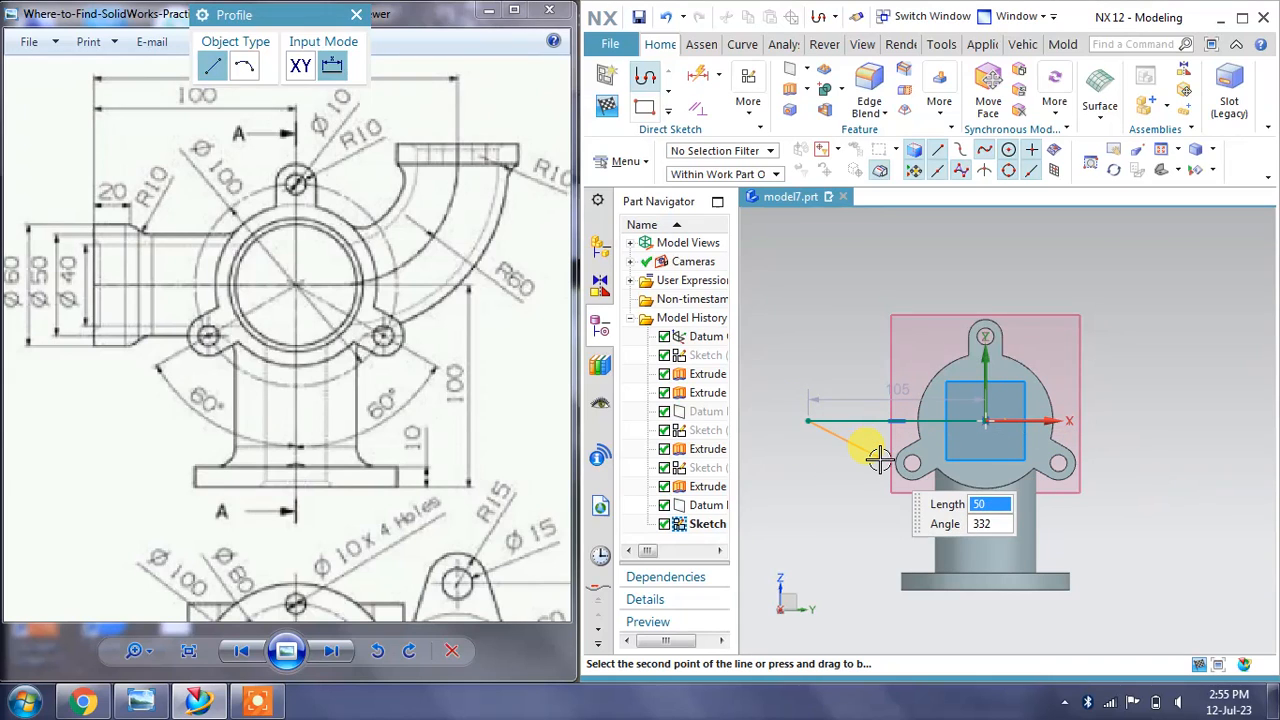
key("Escape")
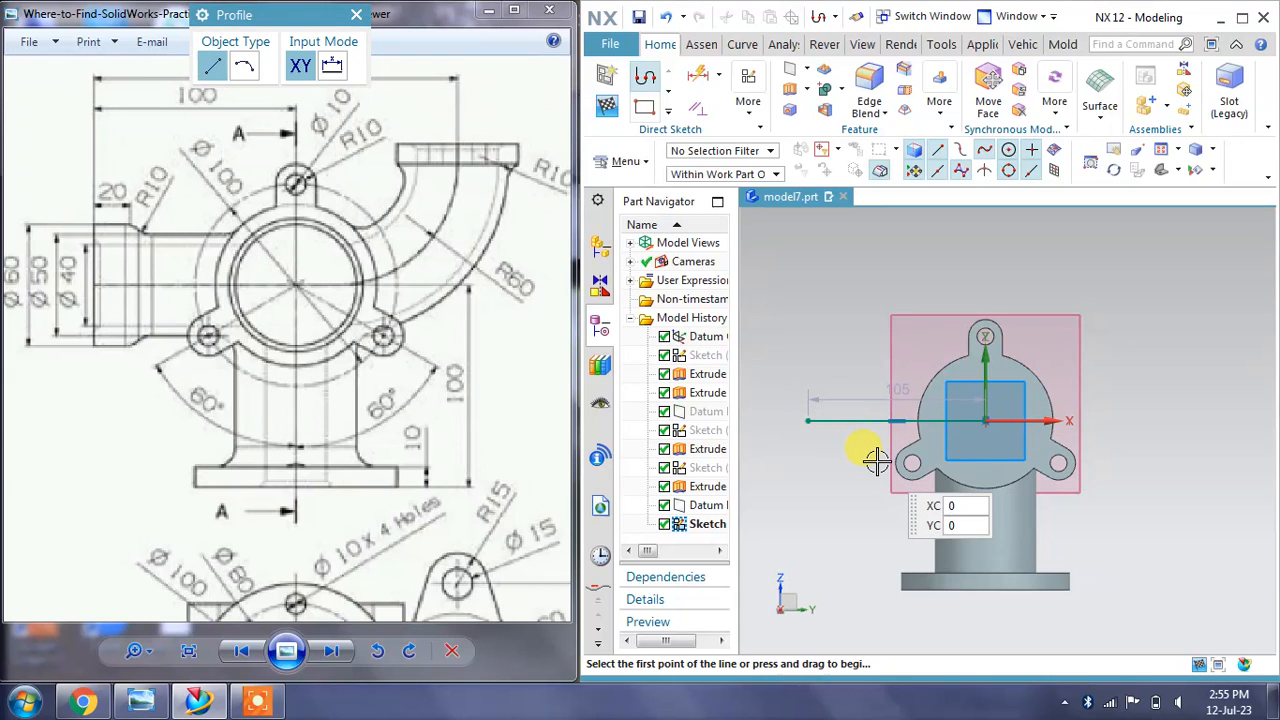
left_click(985, 420)
left_click(1156, 420)
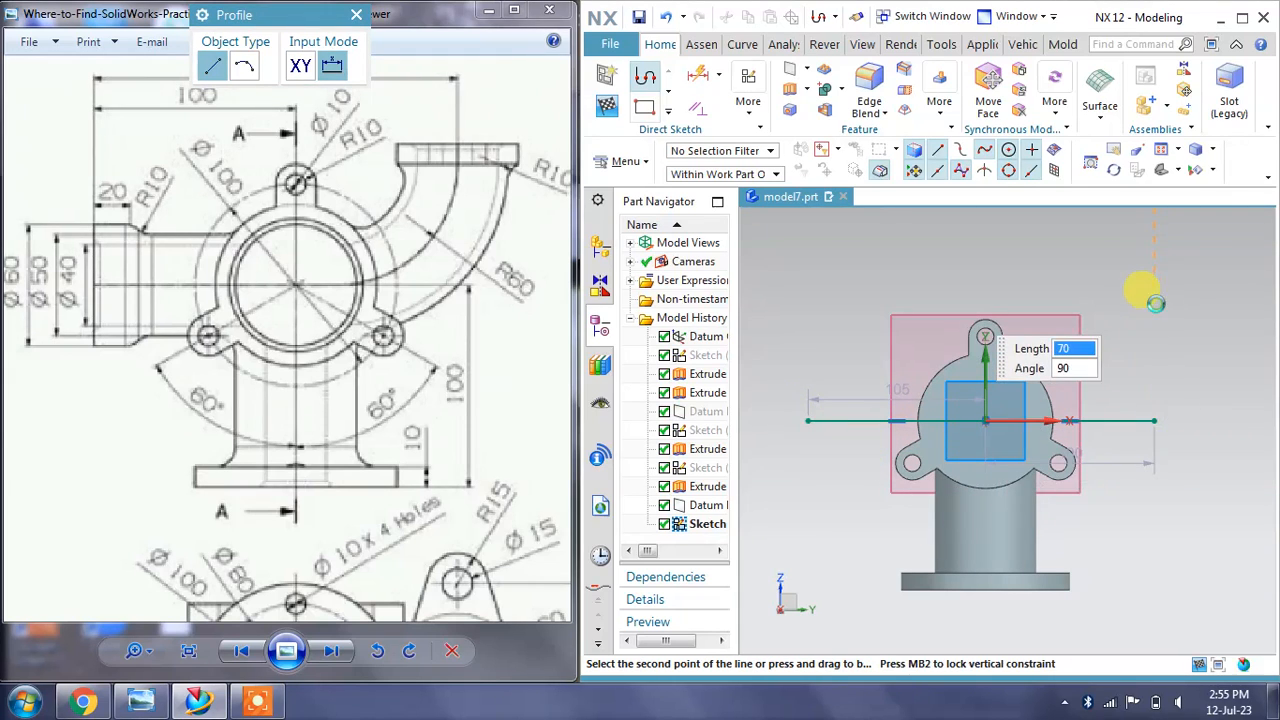
left_click(1155, 302)
key("Escape")
key("Escape")
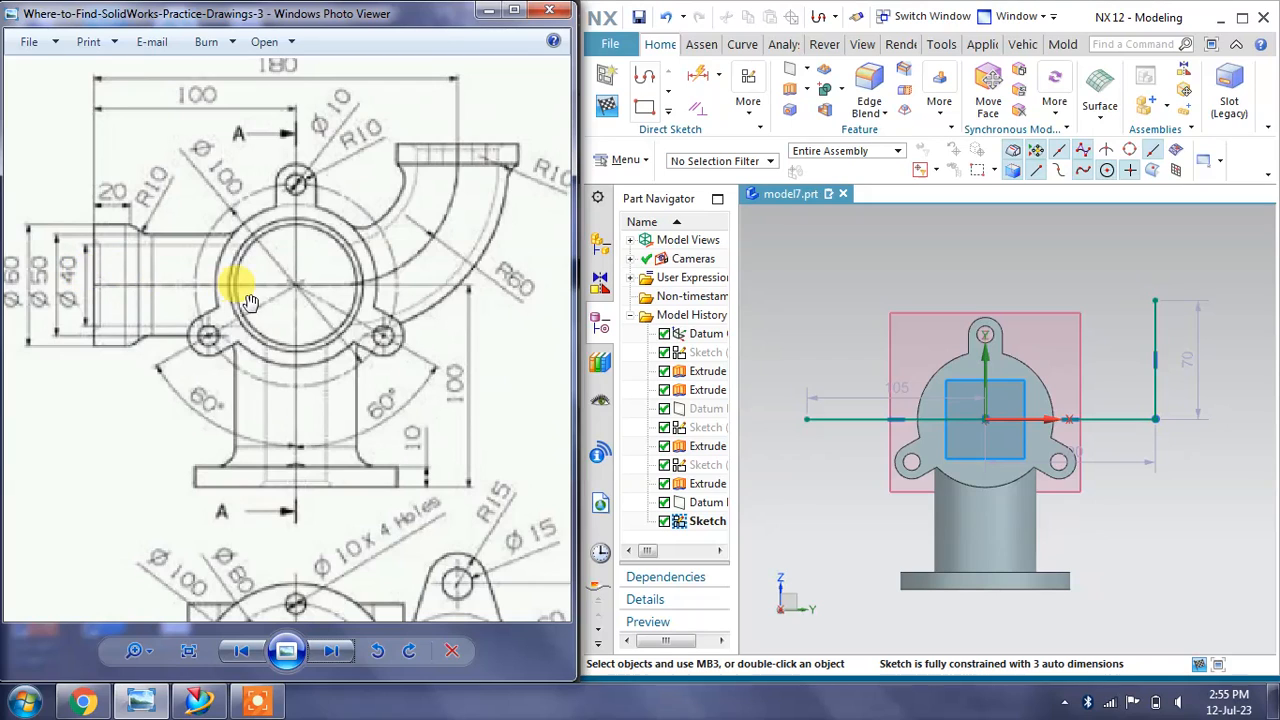
Set the length of the horizontal line on the negative X side of the origin to 100 mm
left_click(852, 384)
double_click(863, 390)
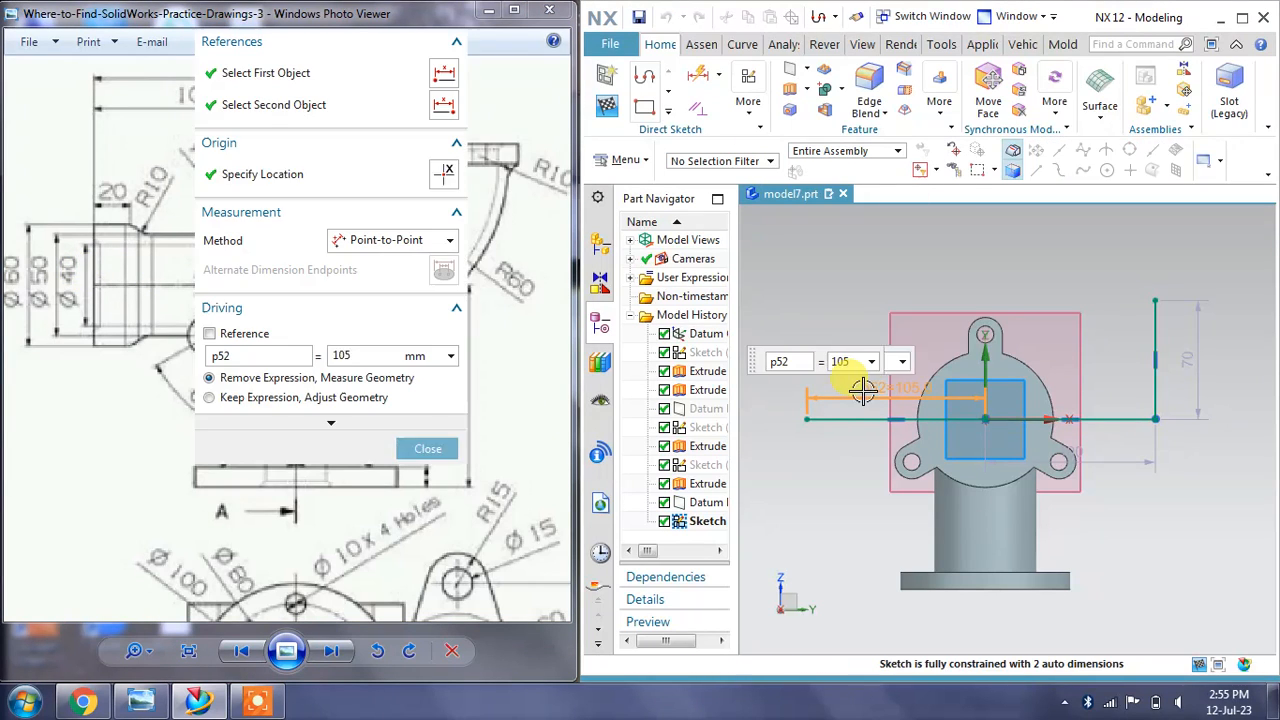
type("1")
key("Return")
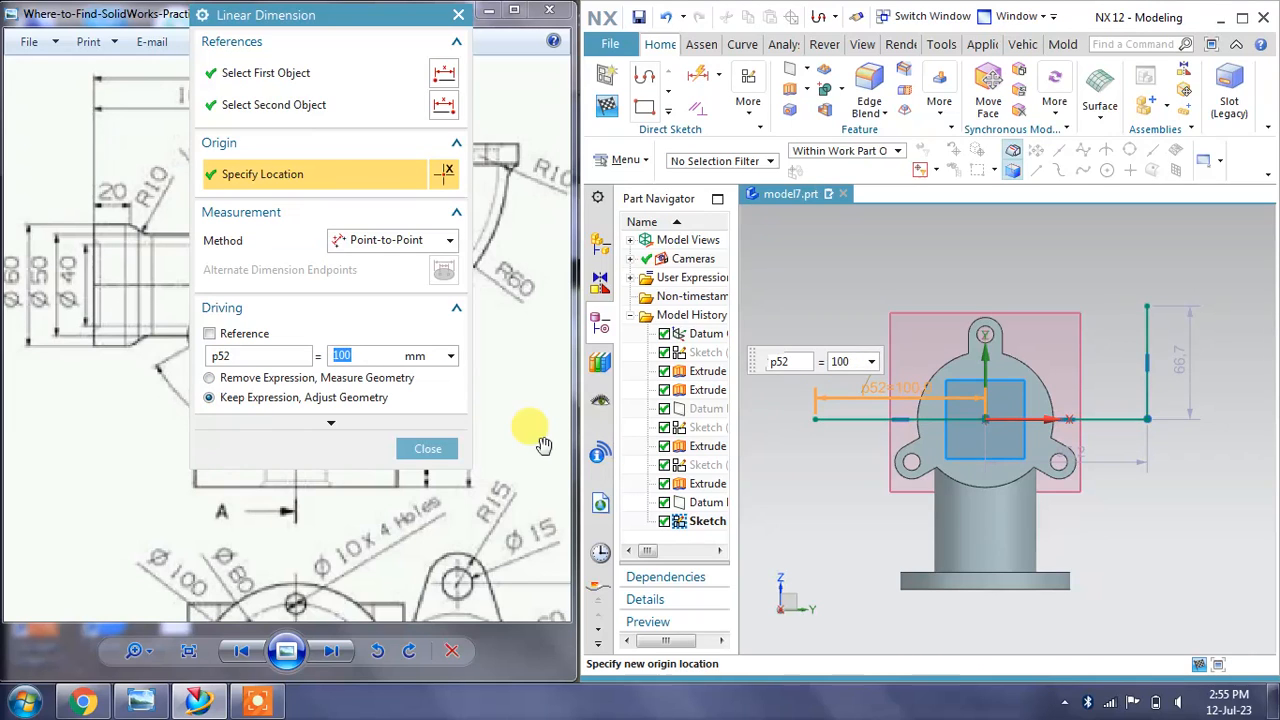
left_click(440, 451)
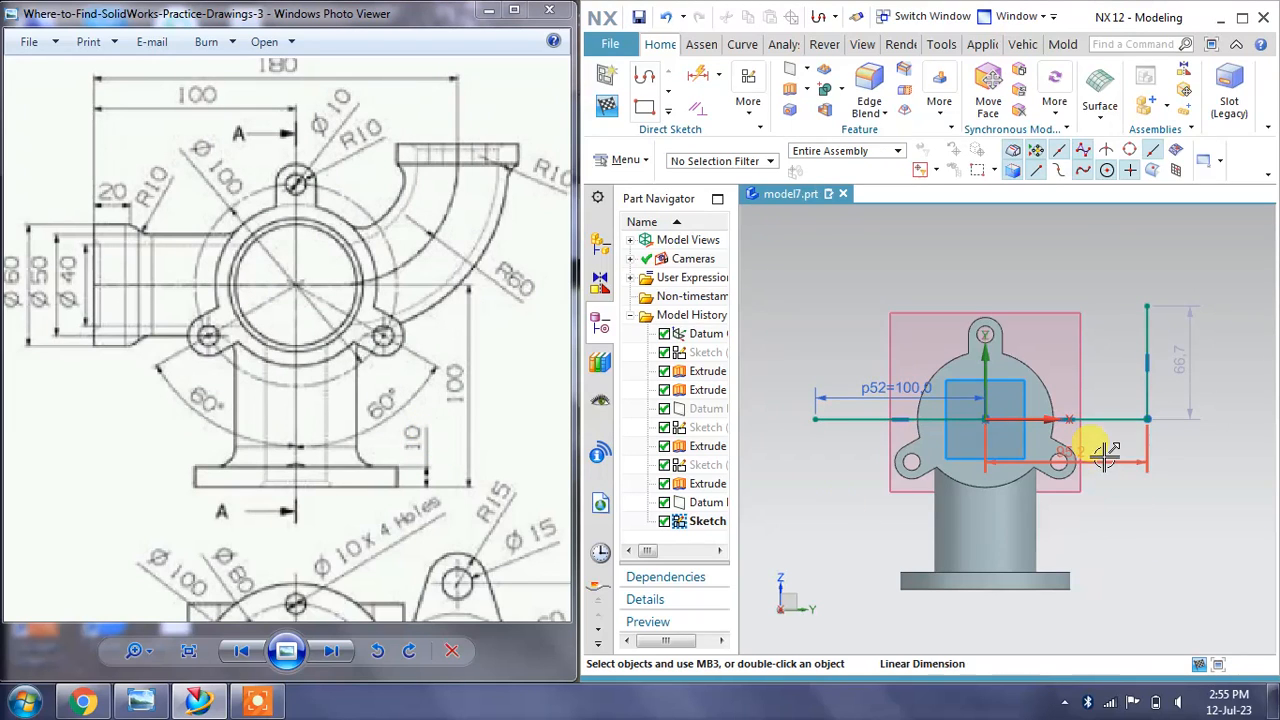
Dimension the overall horizontal distance from the free end of the 100 mm line to the vertical line as 180 mm
left_click_drag(358, 218, 351, 250)
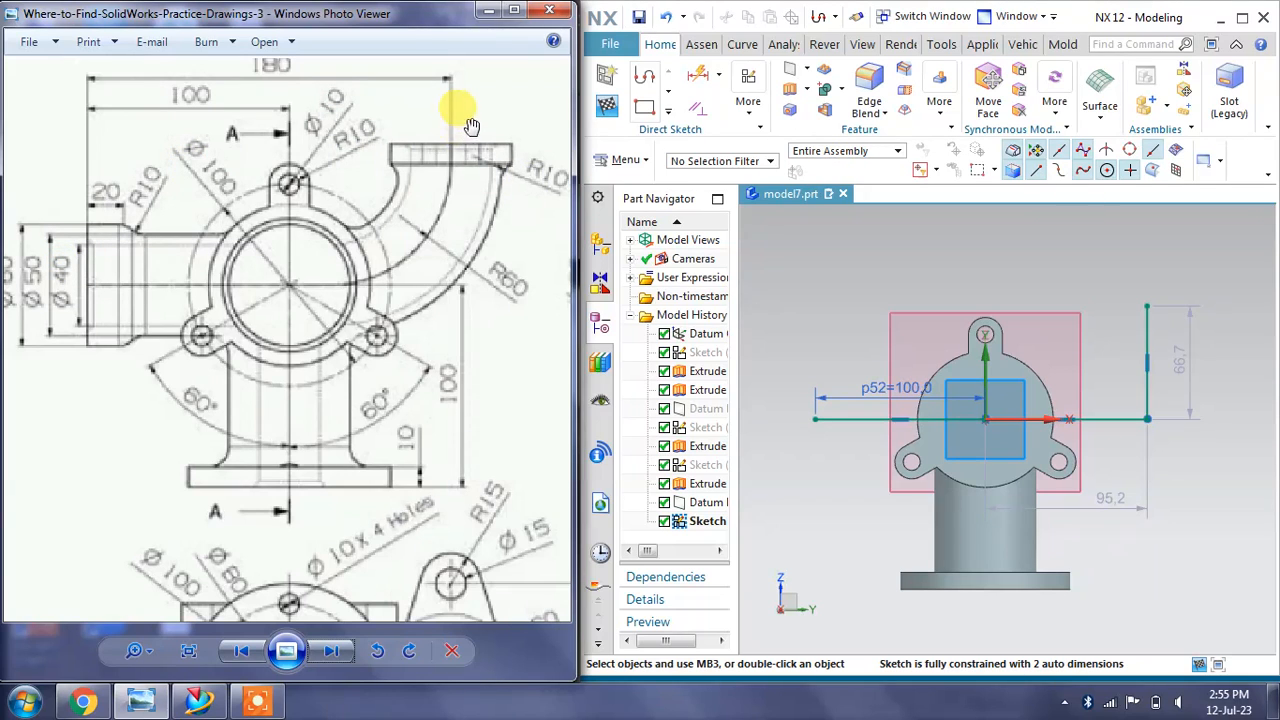
left_click(692, 78)
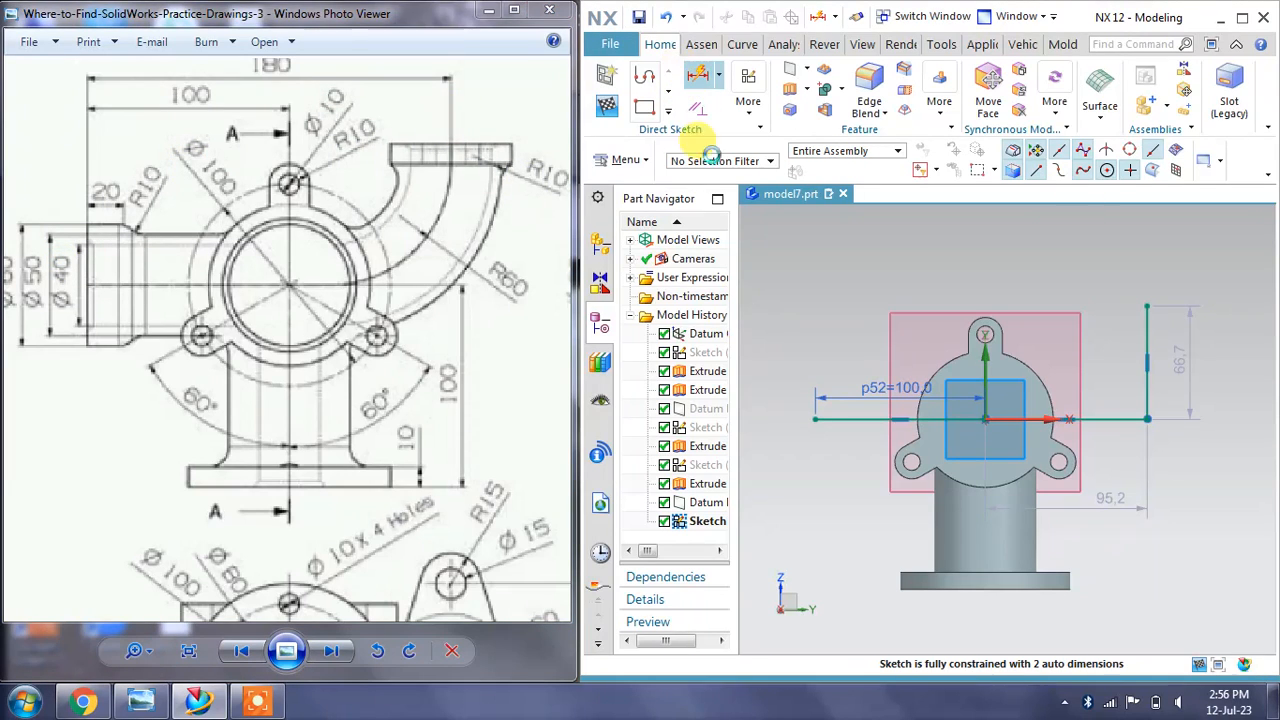
left_click(816, 421)
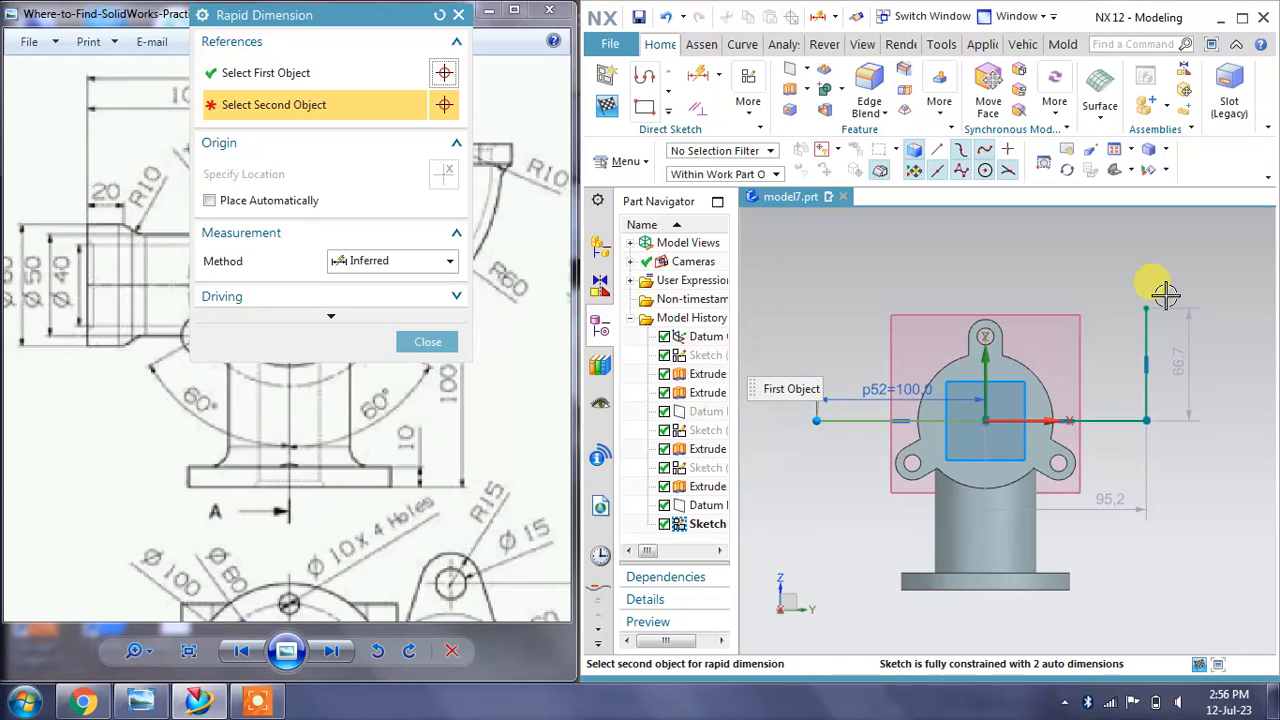
left_click(1015, 258)
left_click(996, 253)
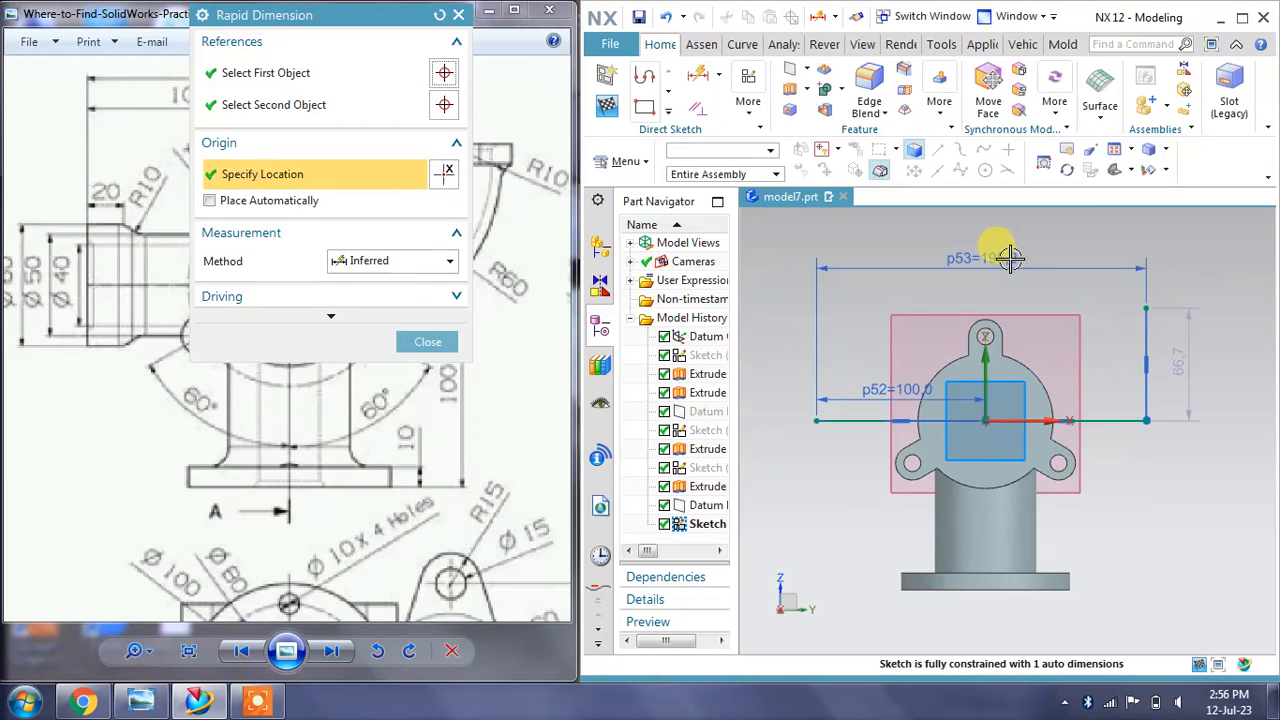
type("180")
key("Return")
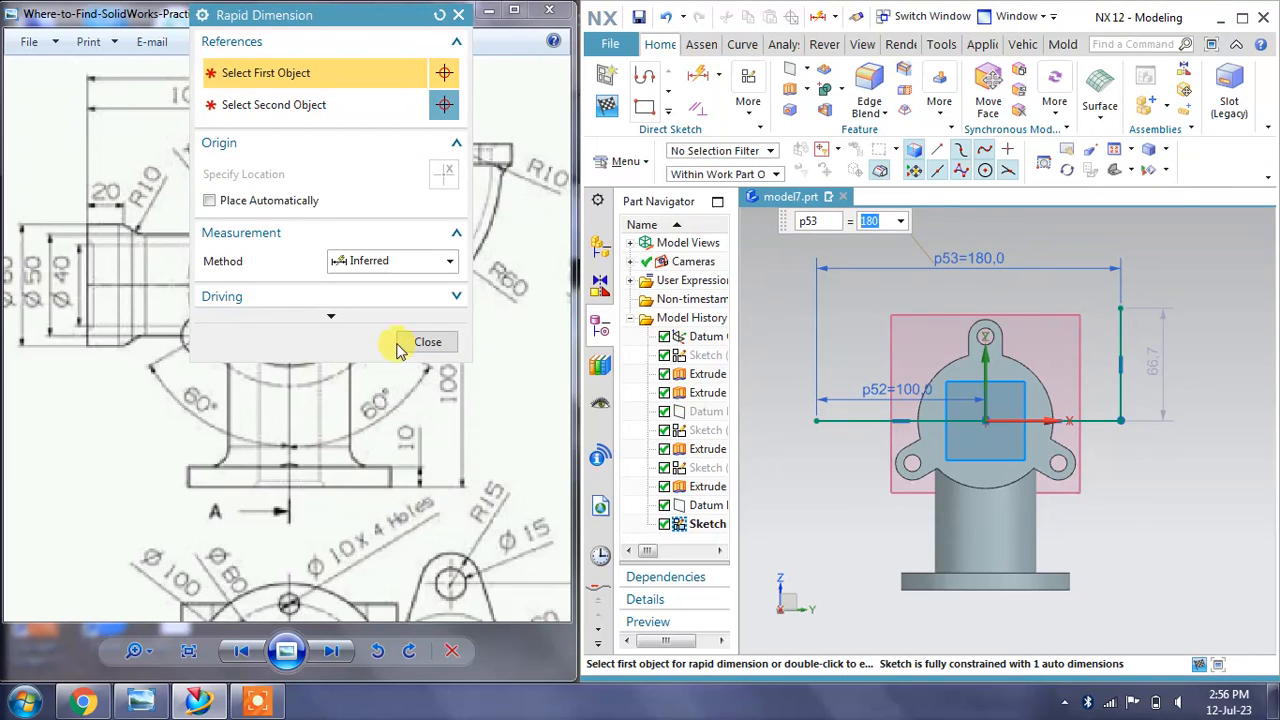
left_click(422, 342)
Set the length of the vertical line to 70 mm
mouse_move(423, 263)
left_mouse_down()
mouse_move(257, 286)
mouse_move(100, 333)
left_mouse_up()
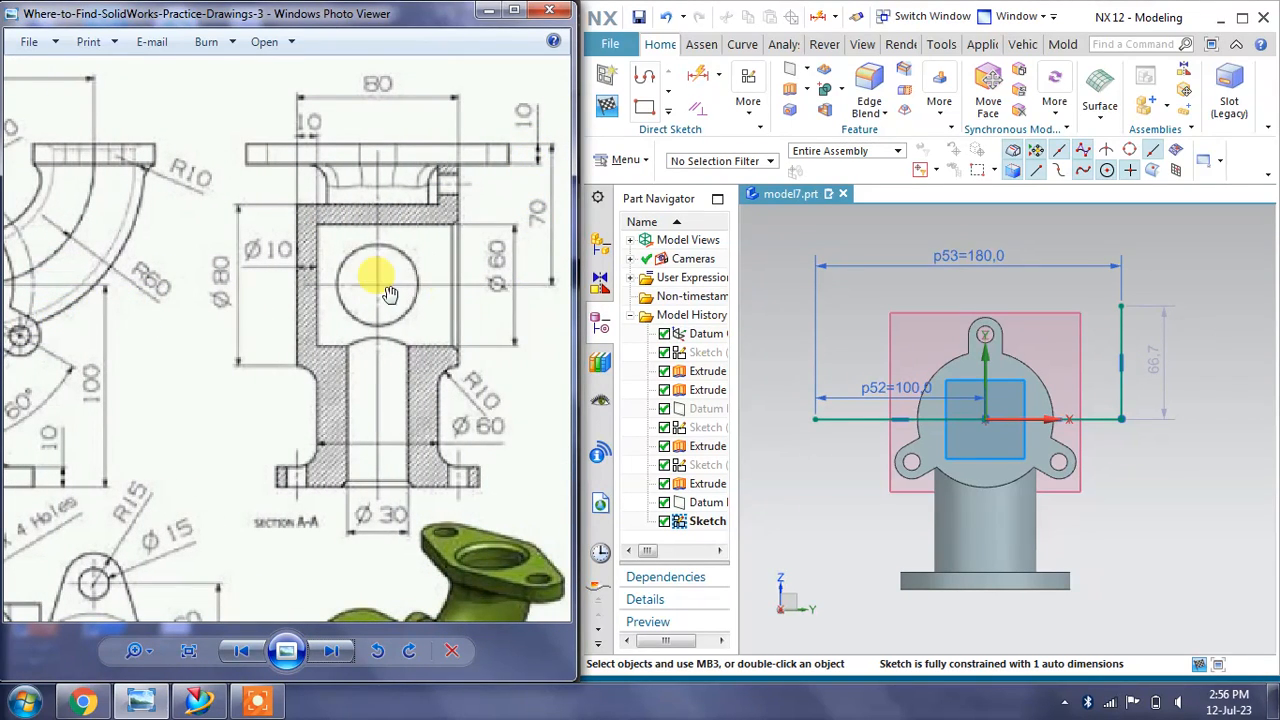
double_click(1154, 358)
type("70")
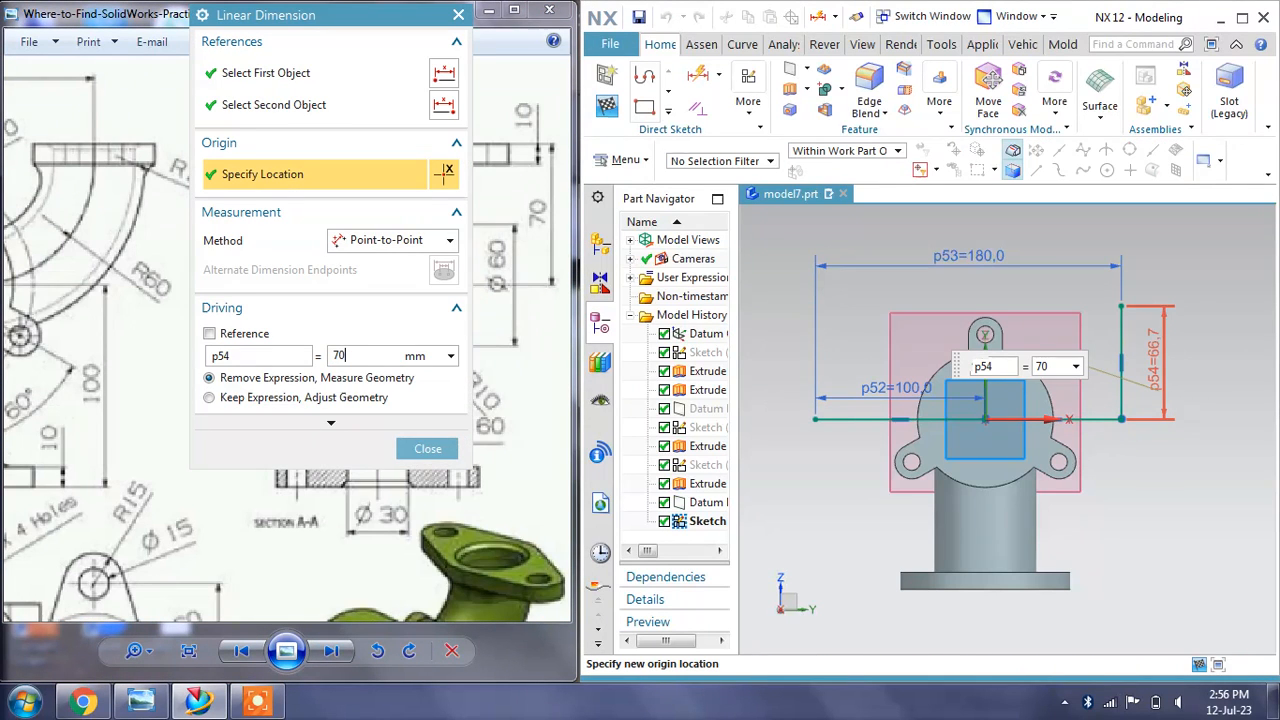
left_click(420, 453)
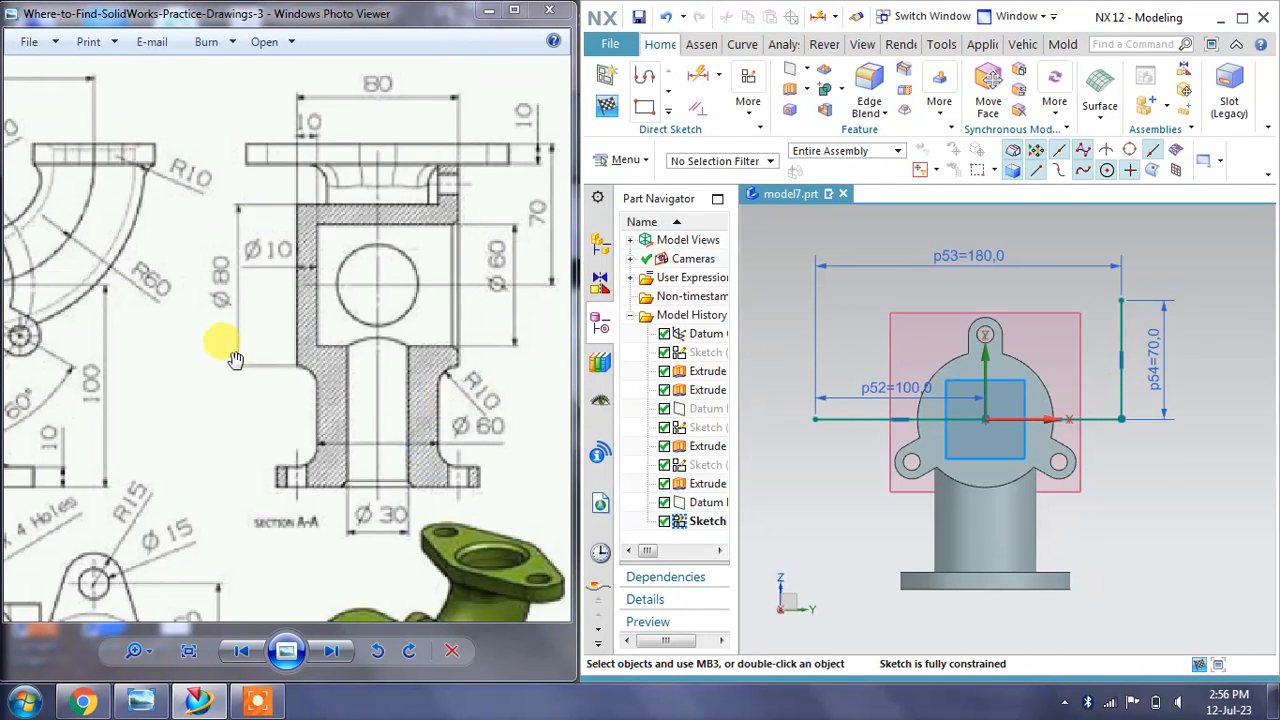
Round the corner between the horizontal and vertical lines with a 60 mm radius fillet and finish the path sketch
left_click_drag(240, 357, 510, 389)
left_click(680, 110)
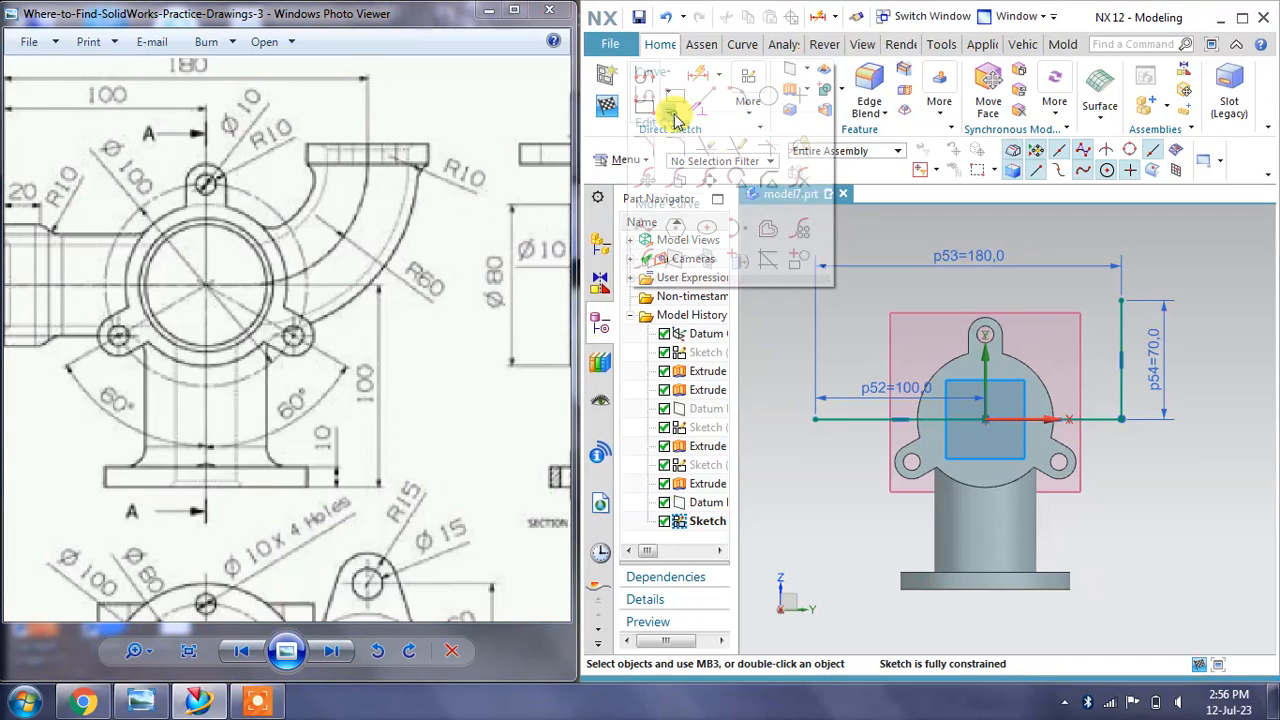
left_click(670, 149)
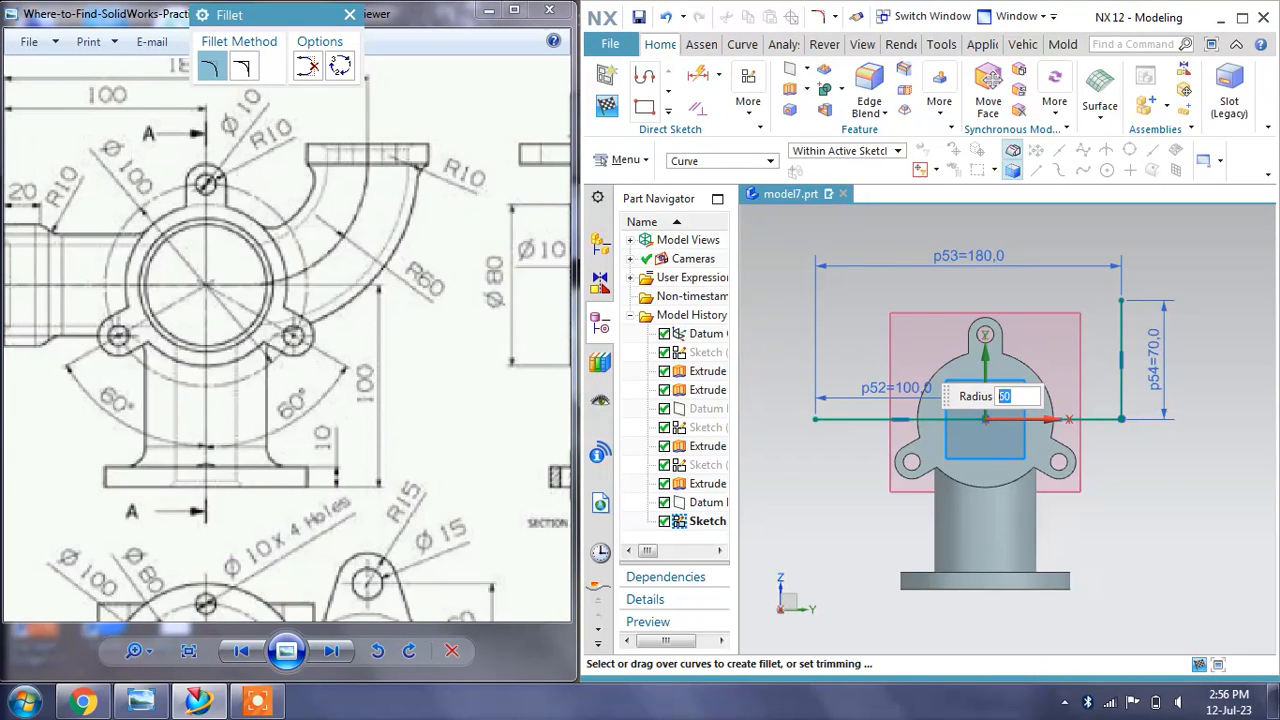
type("60")
left_click(1121, 400)
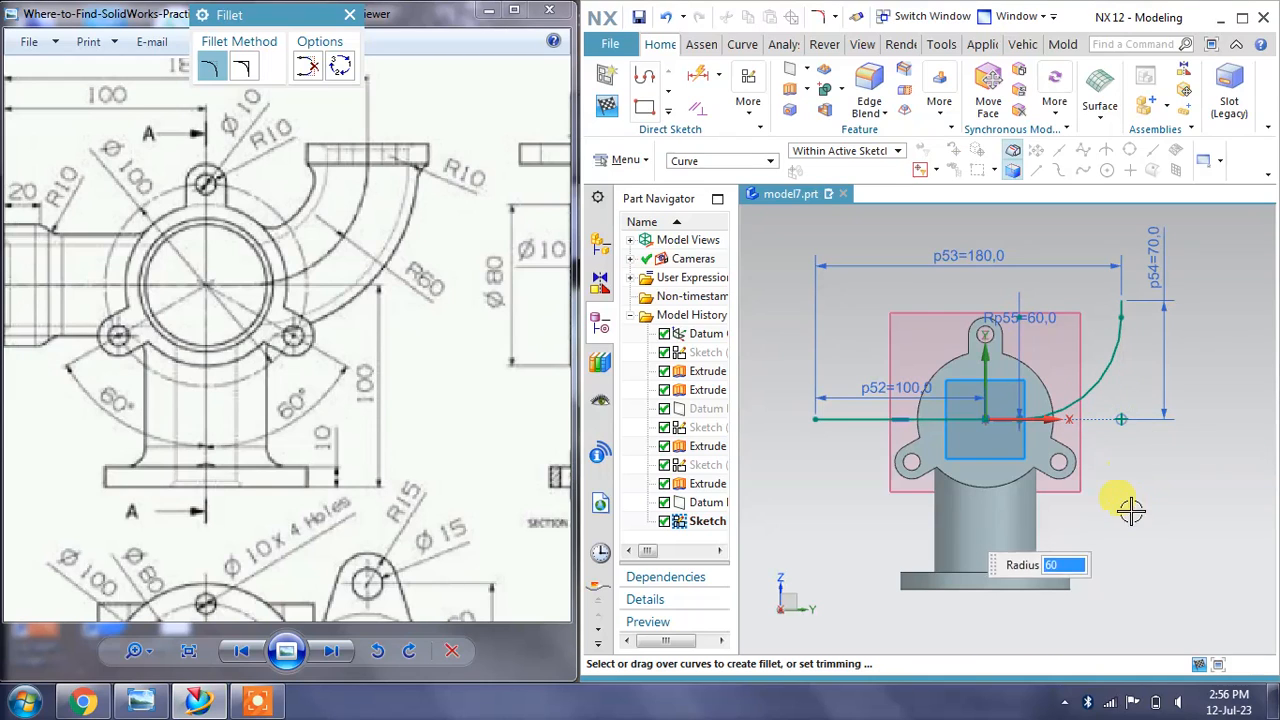
key("Escape")
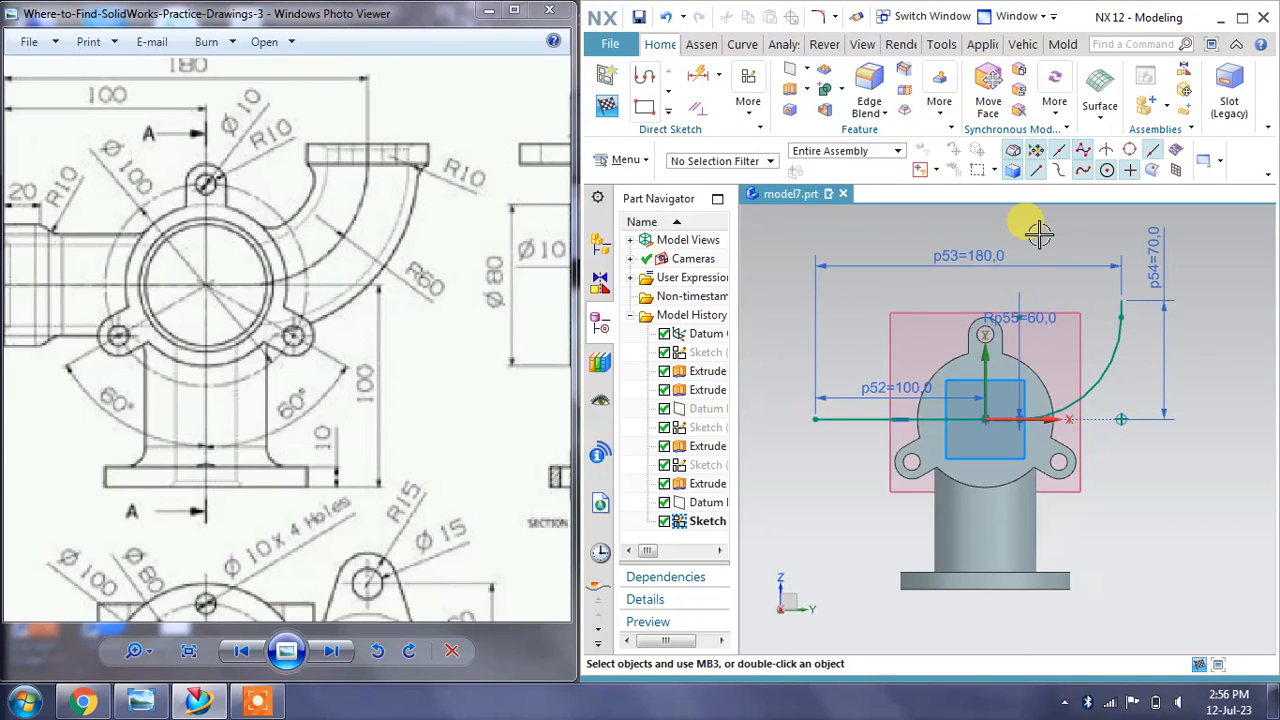
left_click(610, 118)
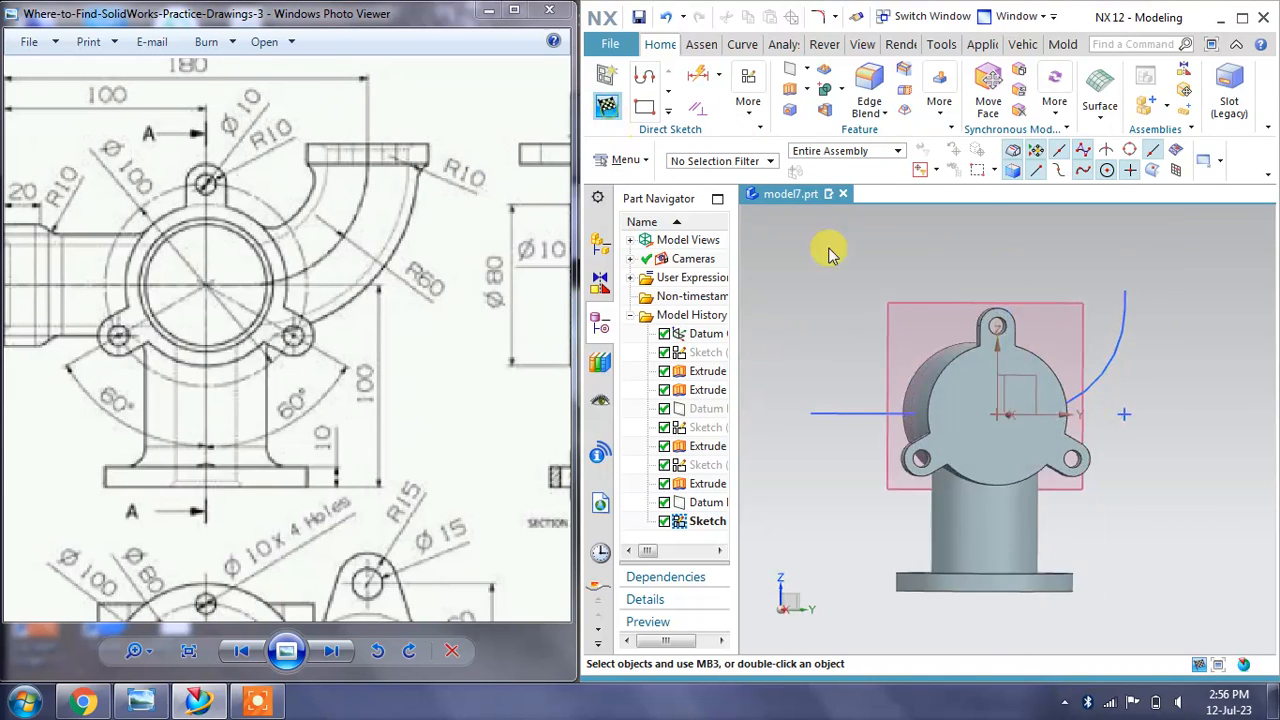
mouse_move(1040, 335)
middle_mouse_down()
mouse_move(1065, 398)
mouse_move(1072, 380)
middle_mouse_up()
Create a horizontal datum plane at the upper end point of the curved path
left_click_drag(258, 282, 368, 337)
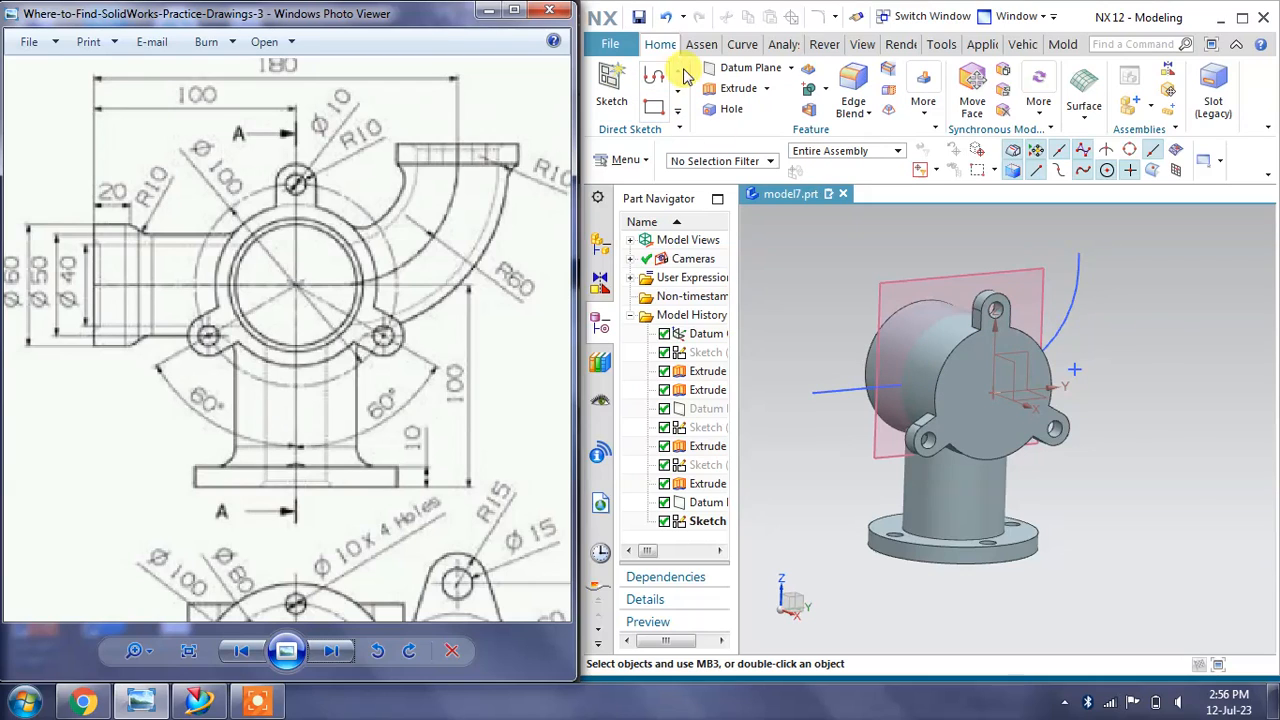
left_click(748, 67)
left_click(1079, 250)
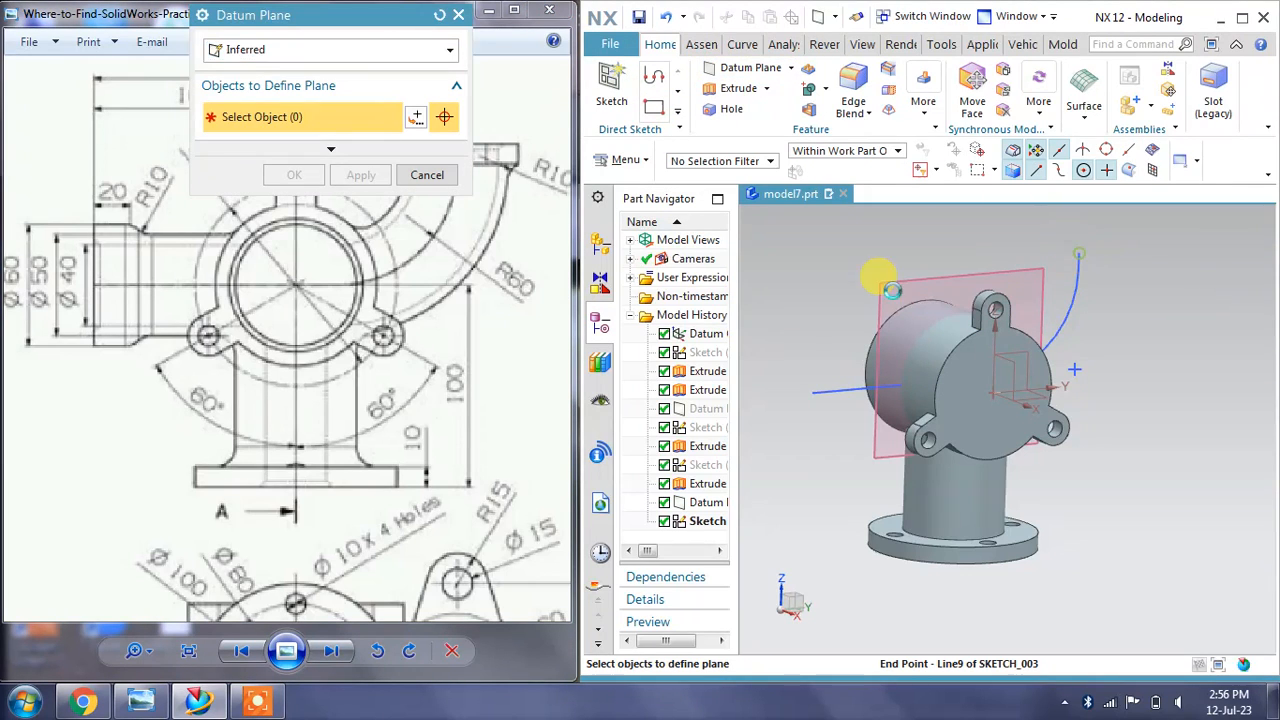
left_click(361, 175)
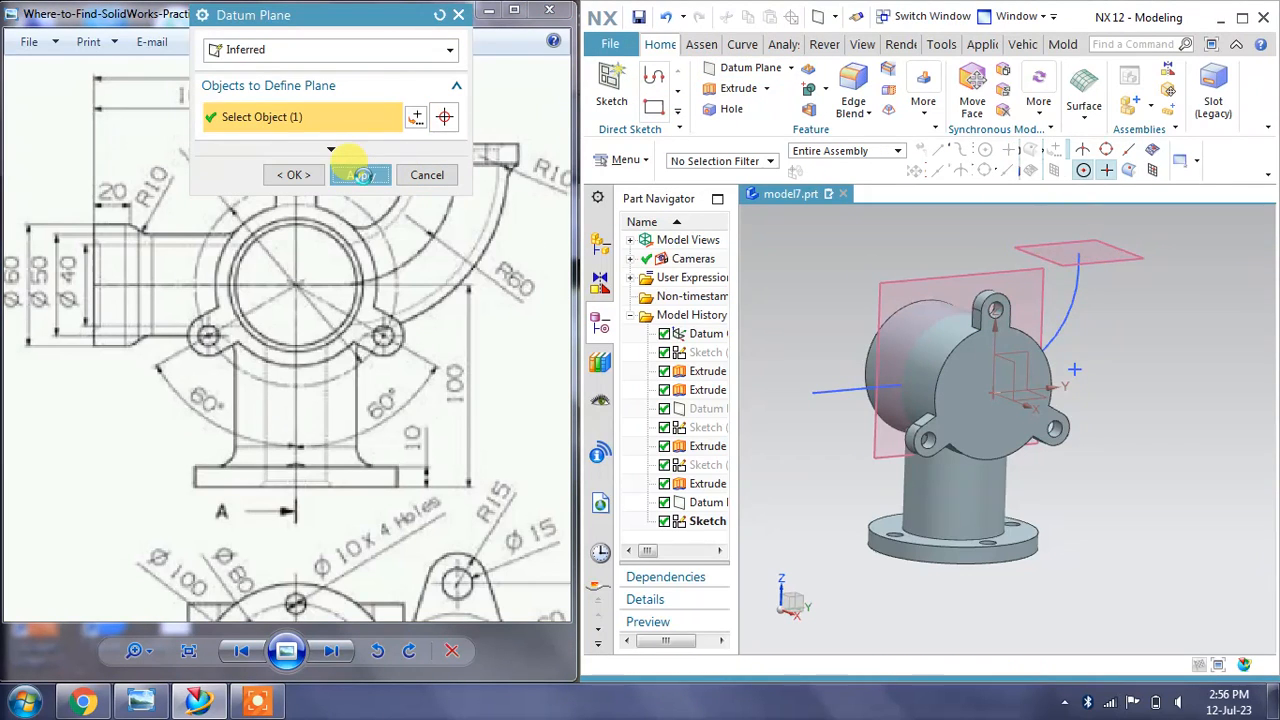
left_click(427, 175)
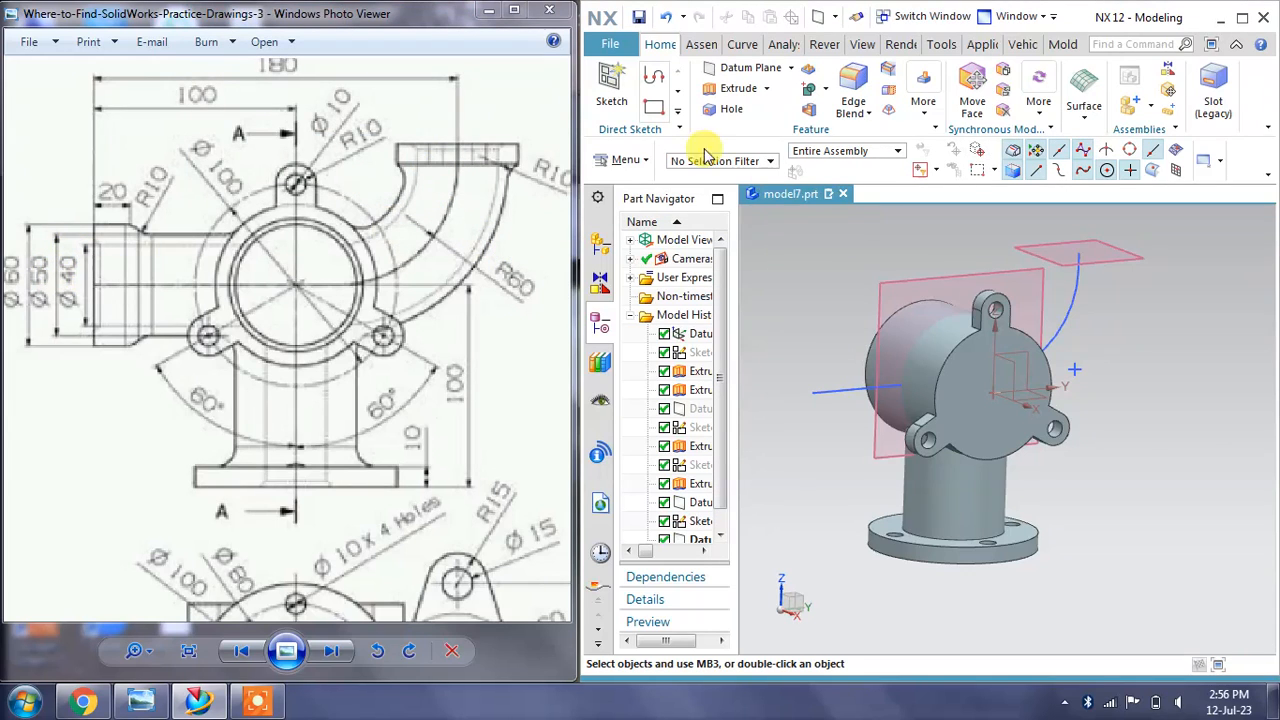
Sketch a 50 mm diameter circle centred on the path's upper end point on the horizontal datum plane and finish the sketch
left_click(612, 88)
left_click(1110, 255)
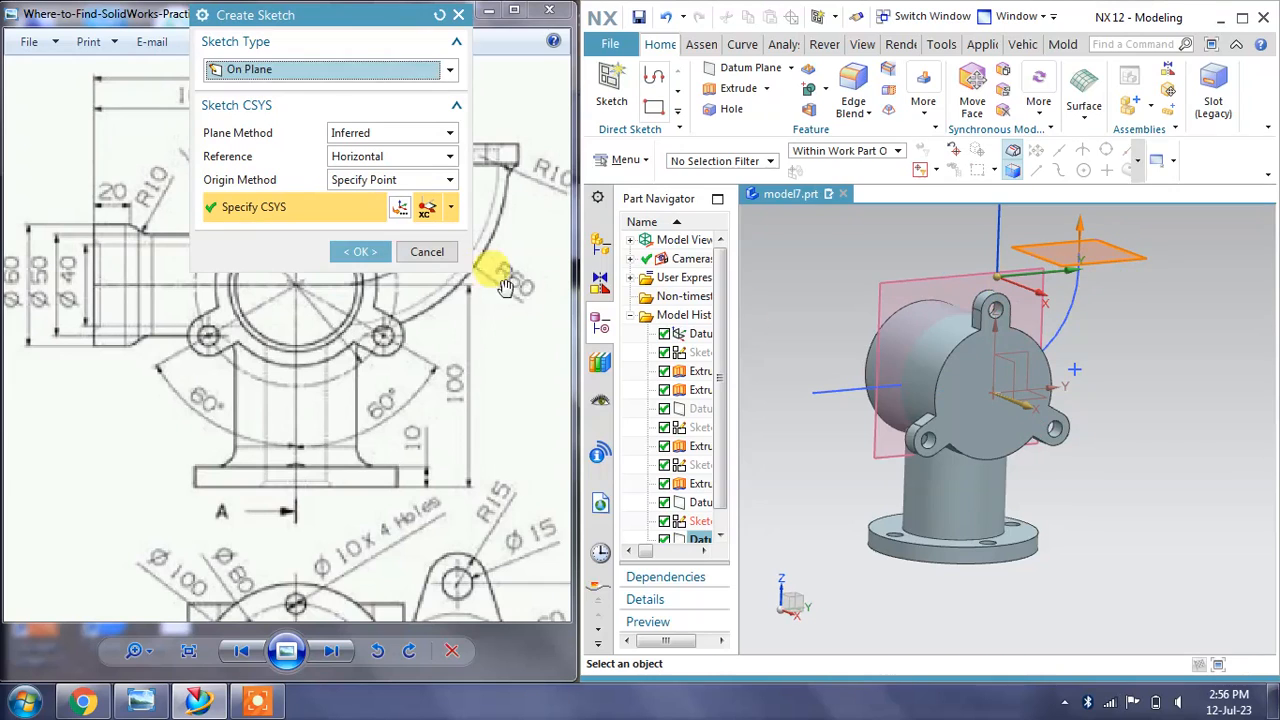
left_click(361, 251)
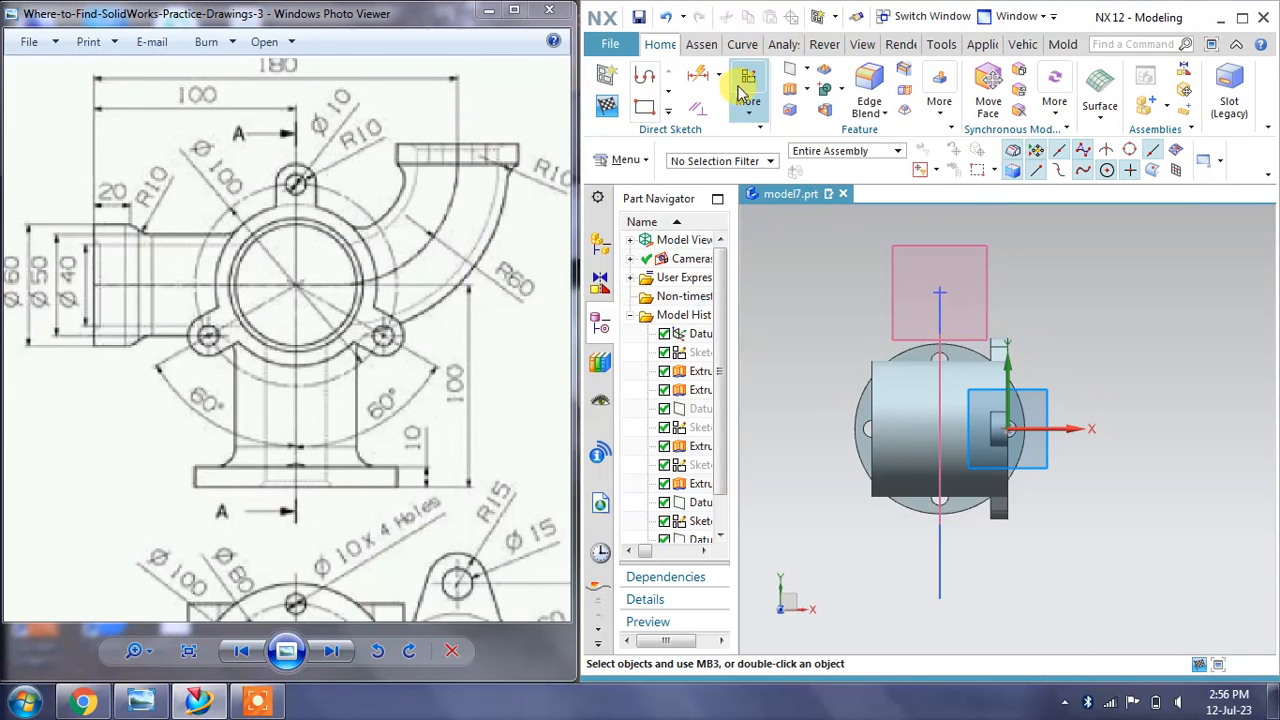
left_click(746, 95)
left_click(766, 92)
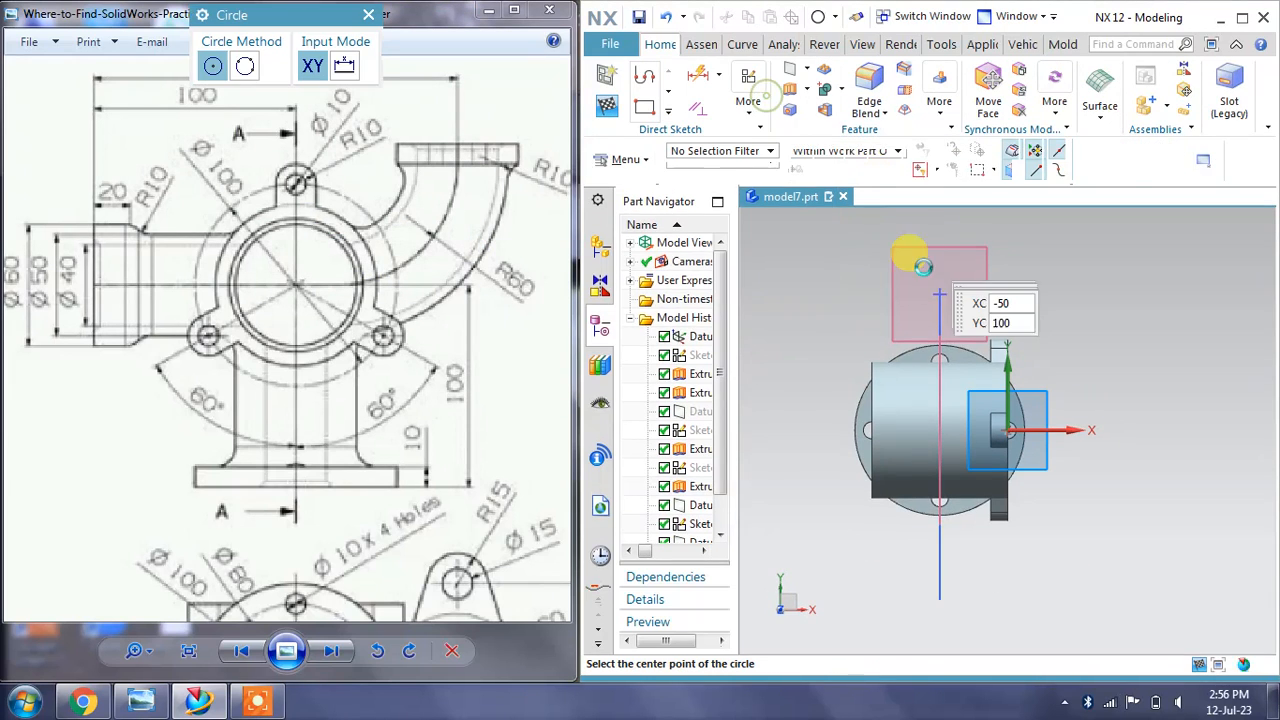
left_click(930, 280)
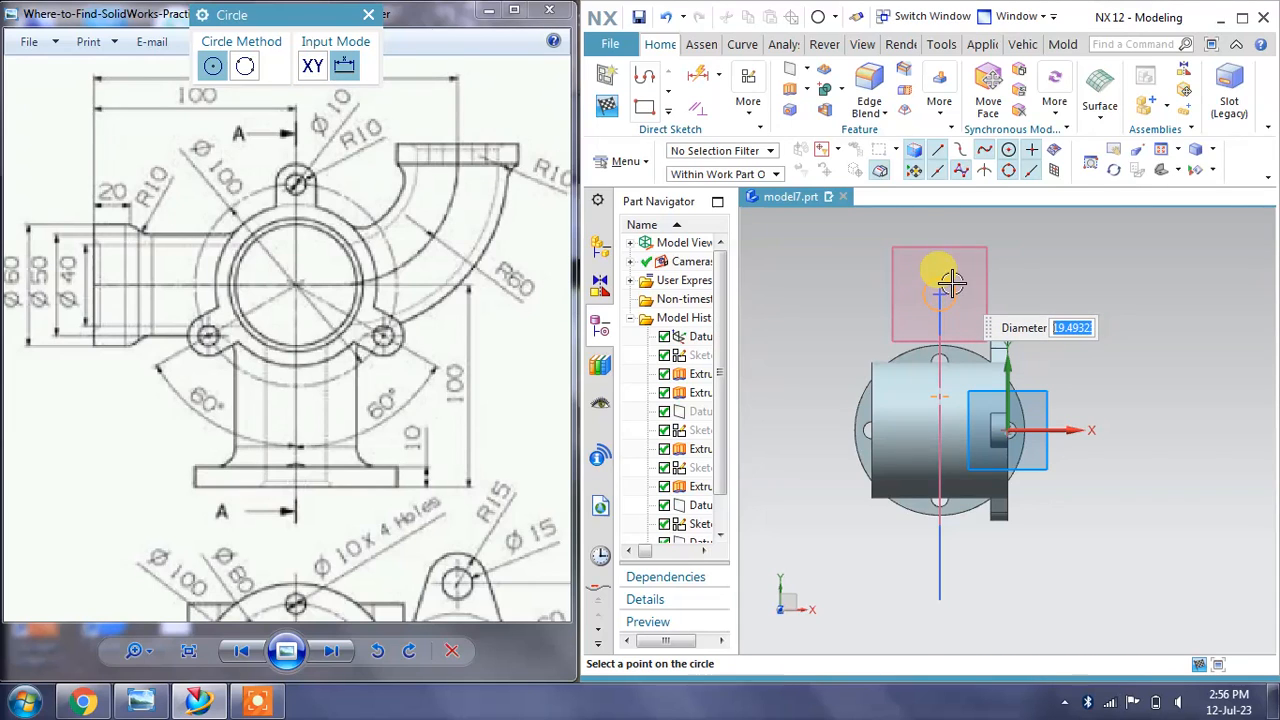
key("Return")
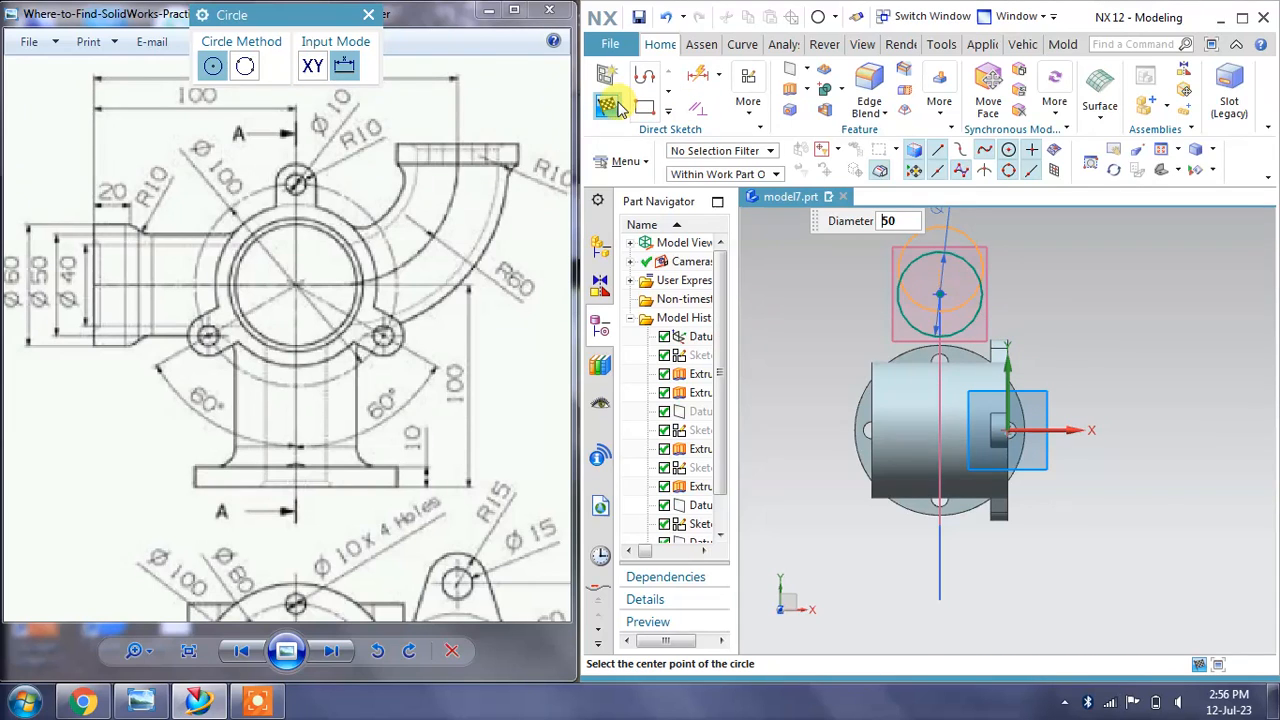
left_click(610, 105)
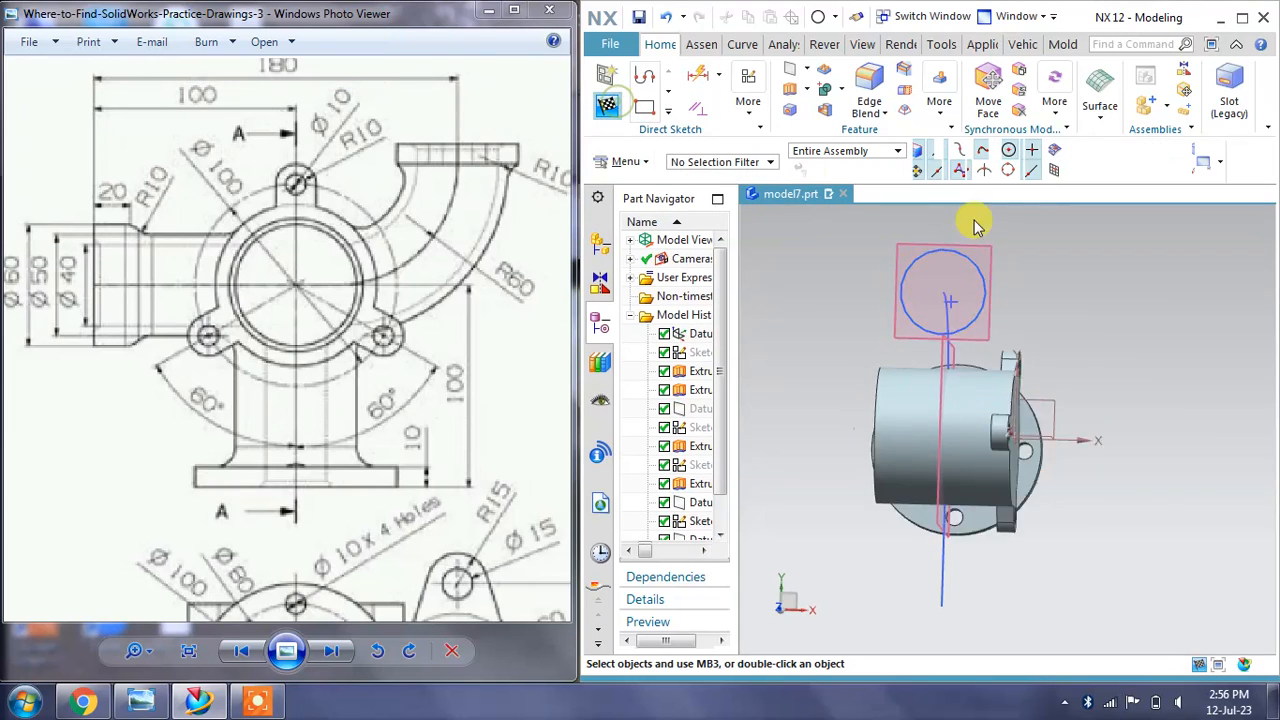
Sweep the 50 mm circle along the curved path with Sweep Along Guide and unite it with the body
left_click(1080, 118)
left_click(1235, 184)
left_click(1082, 120)
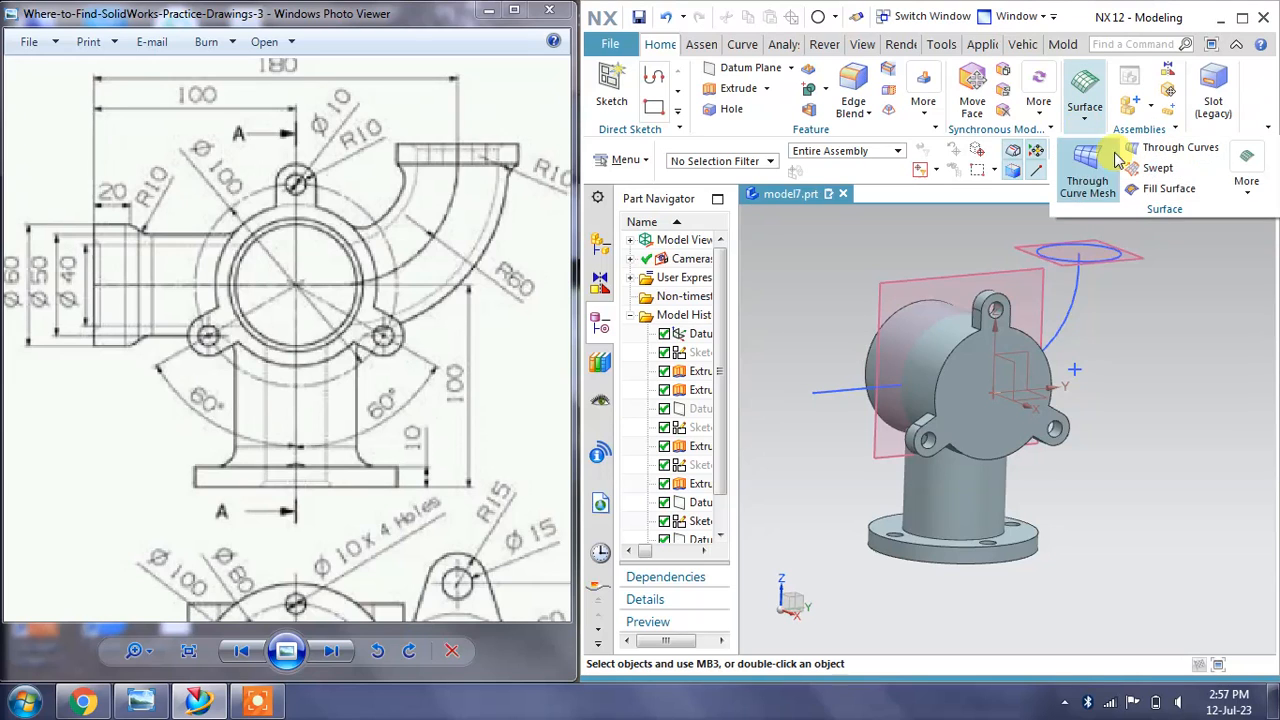
left_click(1240, 190)
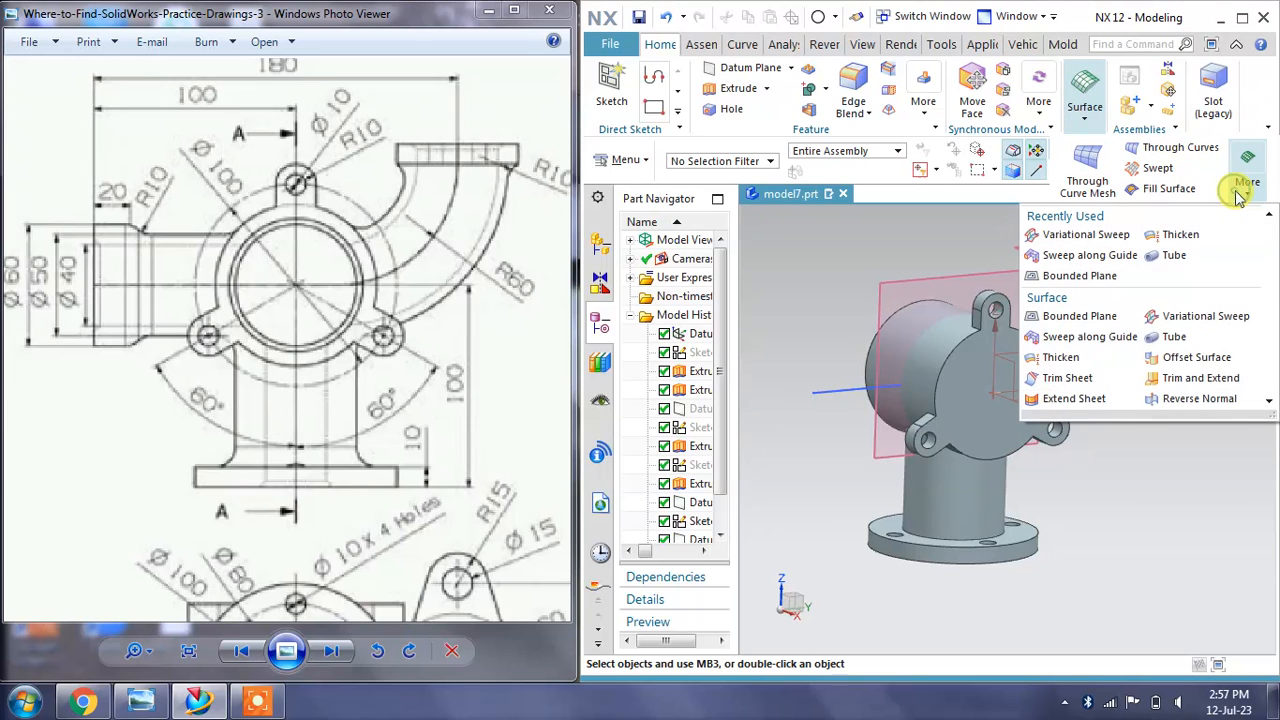
left_click(1088, 340)
middle_click_drag(1080, 325, 1080, 348)
left_click(1108, 241)
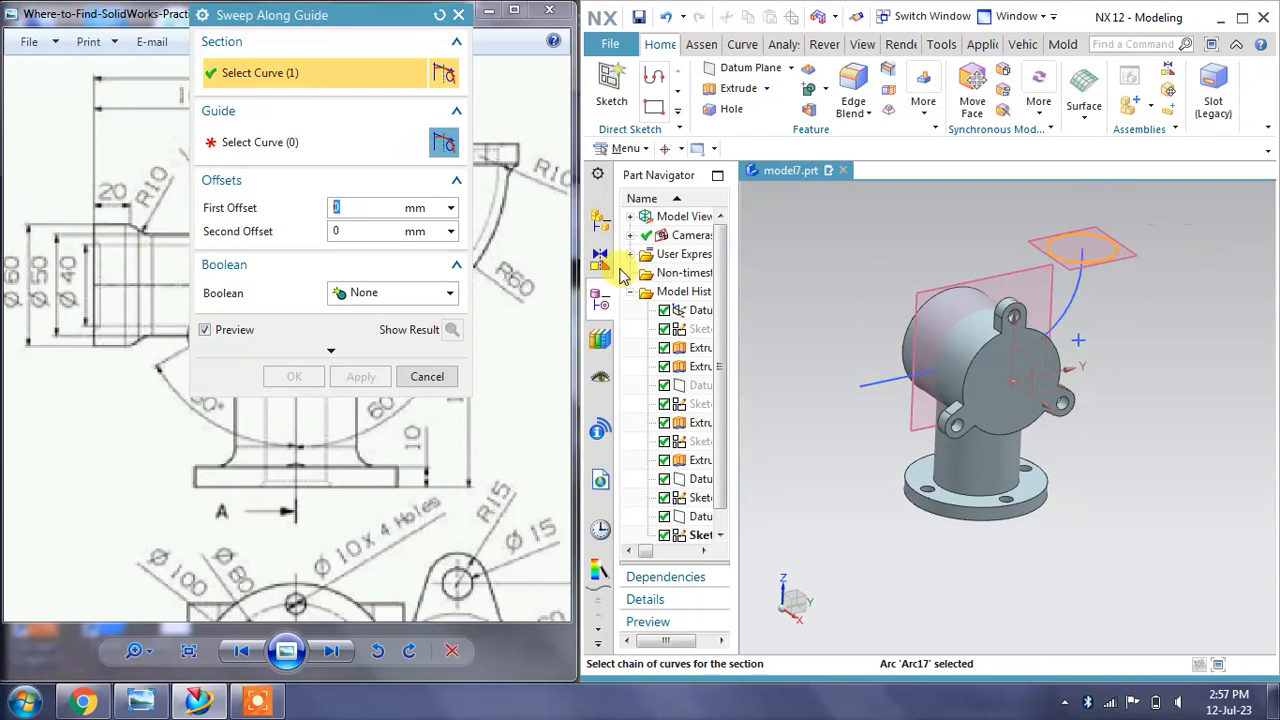
left_click(260, 142)
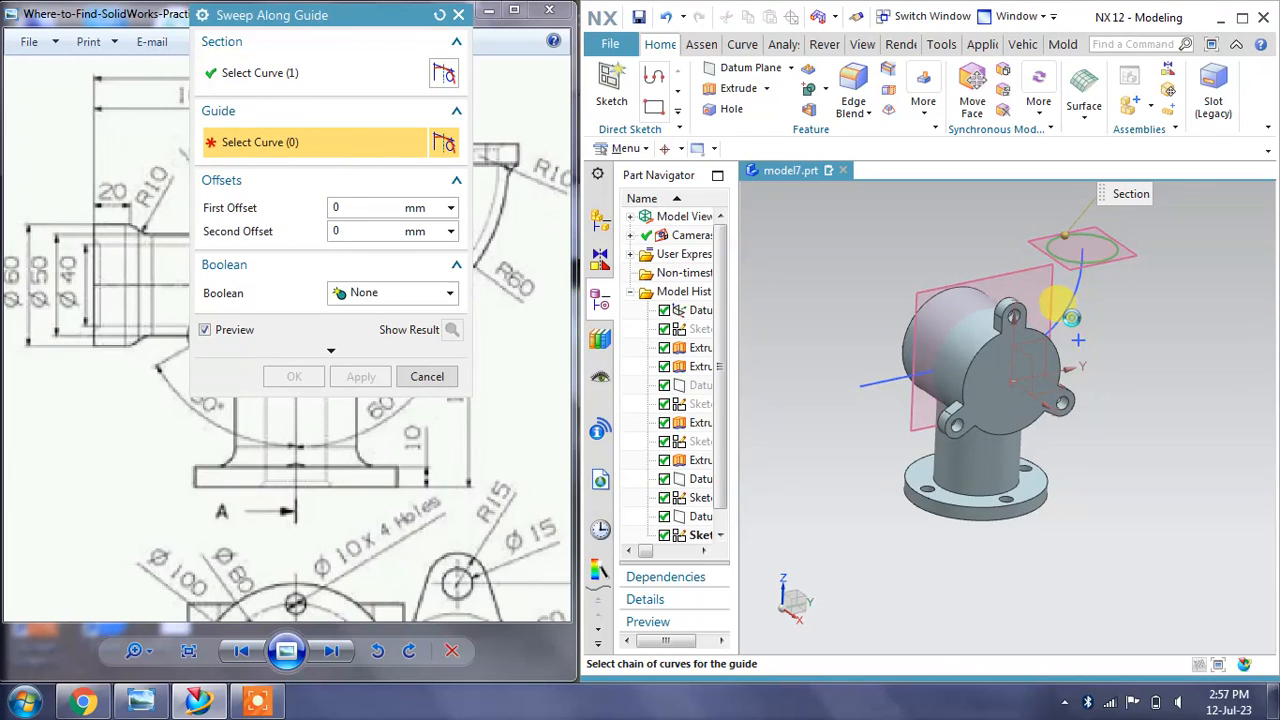
left_click(1066, 308)
left_click(360, 292)
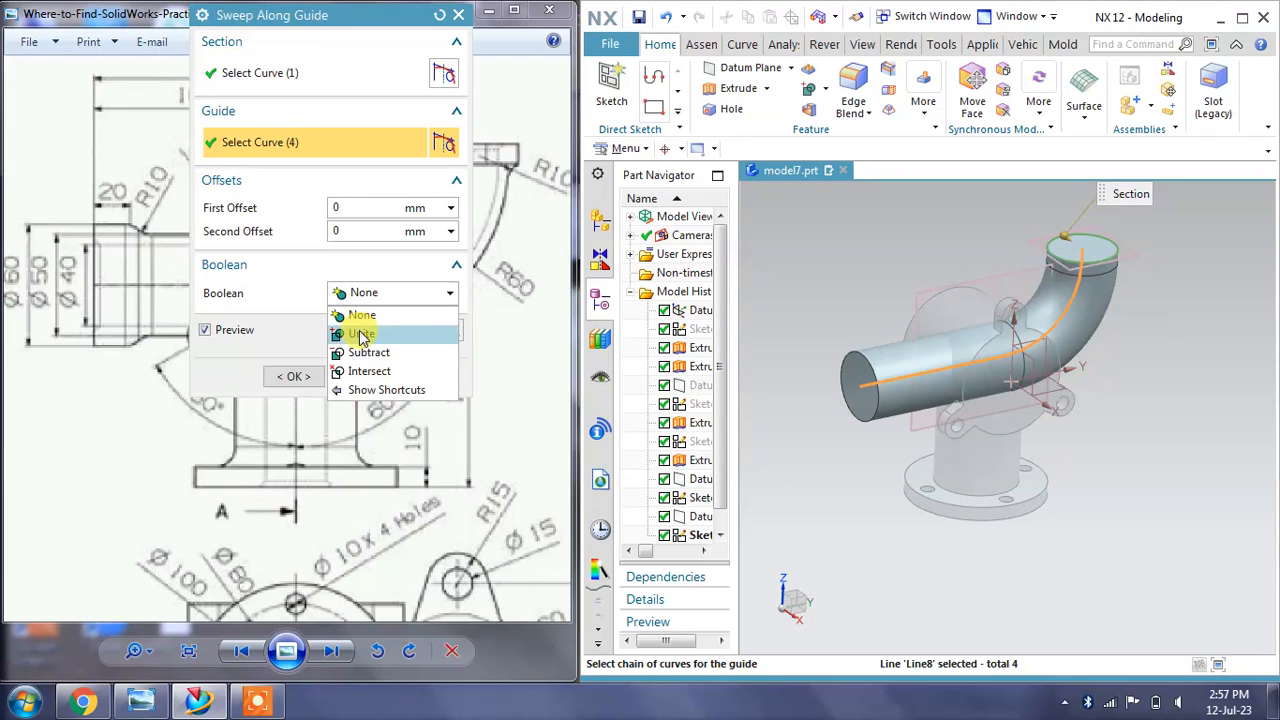
left_click(358, 330)
left_click(360, 408)
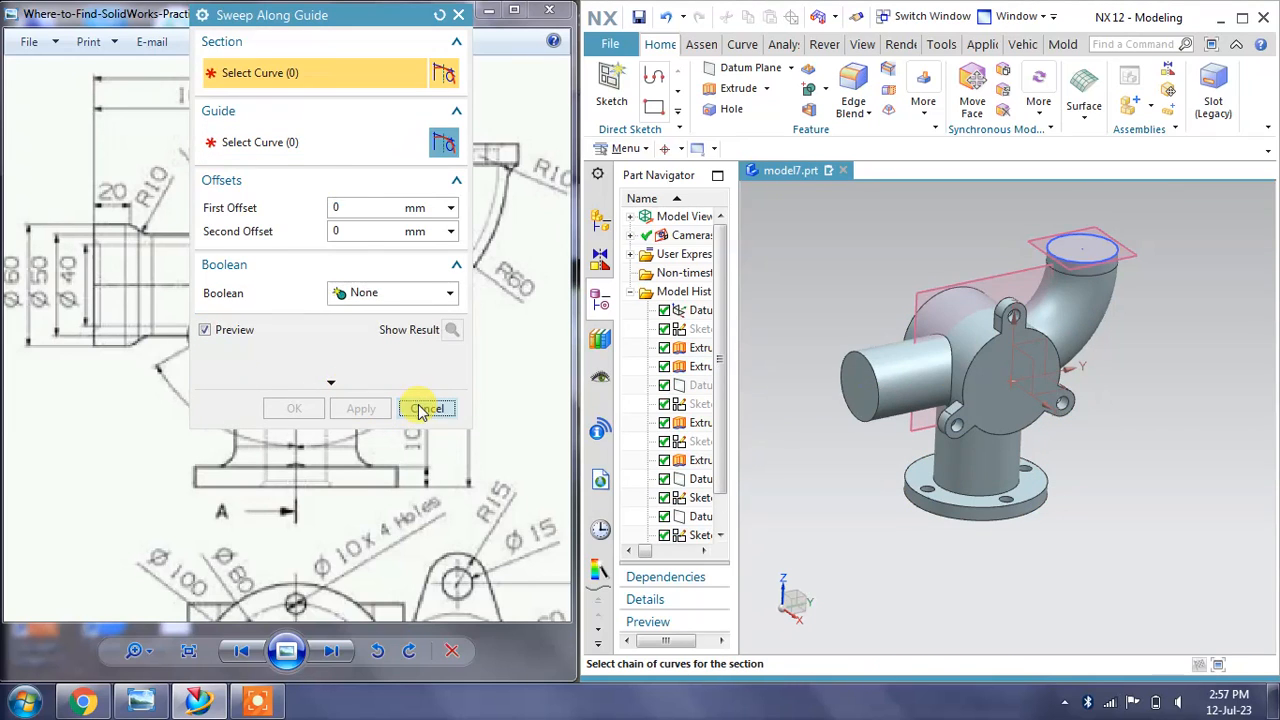
left_click(424, 410)
Hide the vertical datum plane, the horizontal datum plane at the elbow end and the circle sketch
left_click(1020, 272)
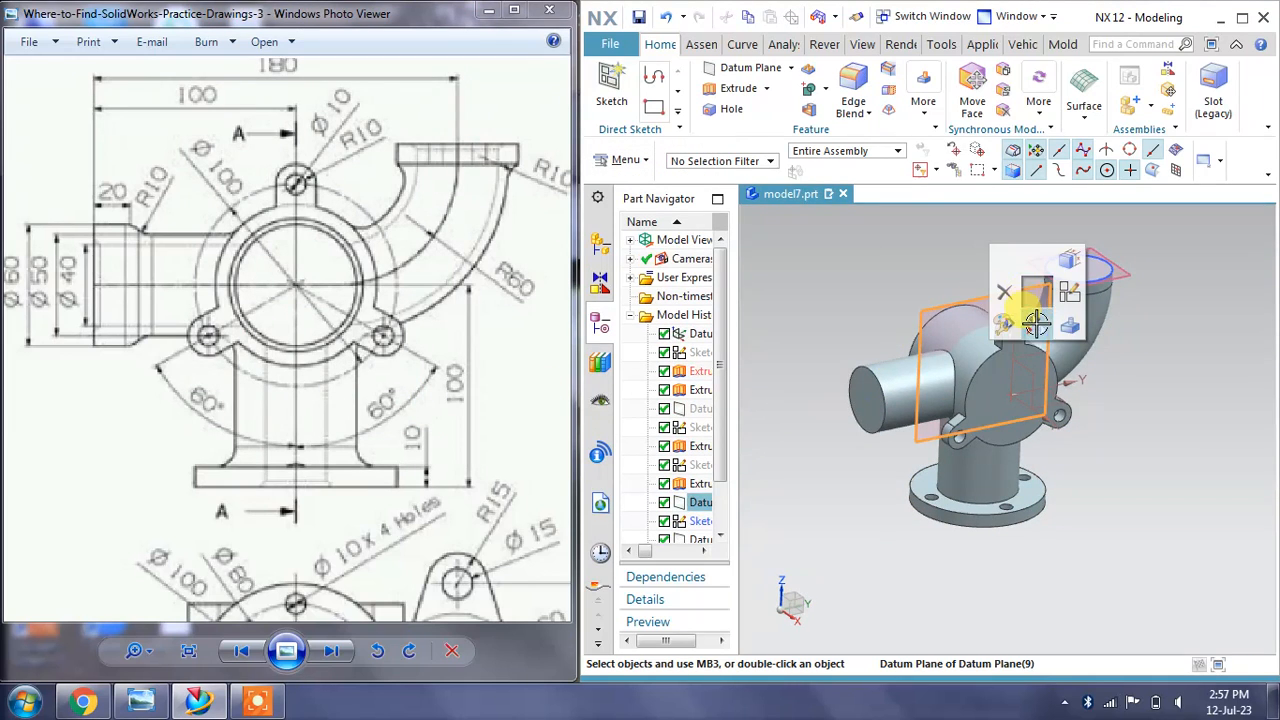
right_click_drag(1036, 324, 1036, 325)
right_click_drag(1134, 277, 1132, 324)
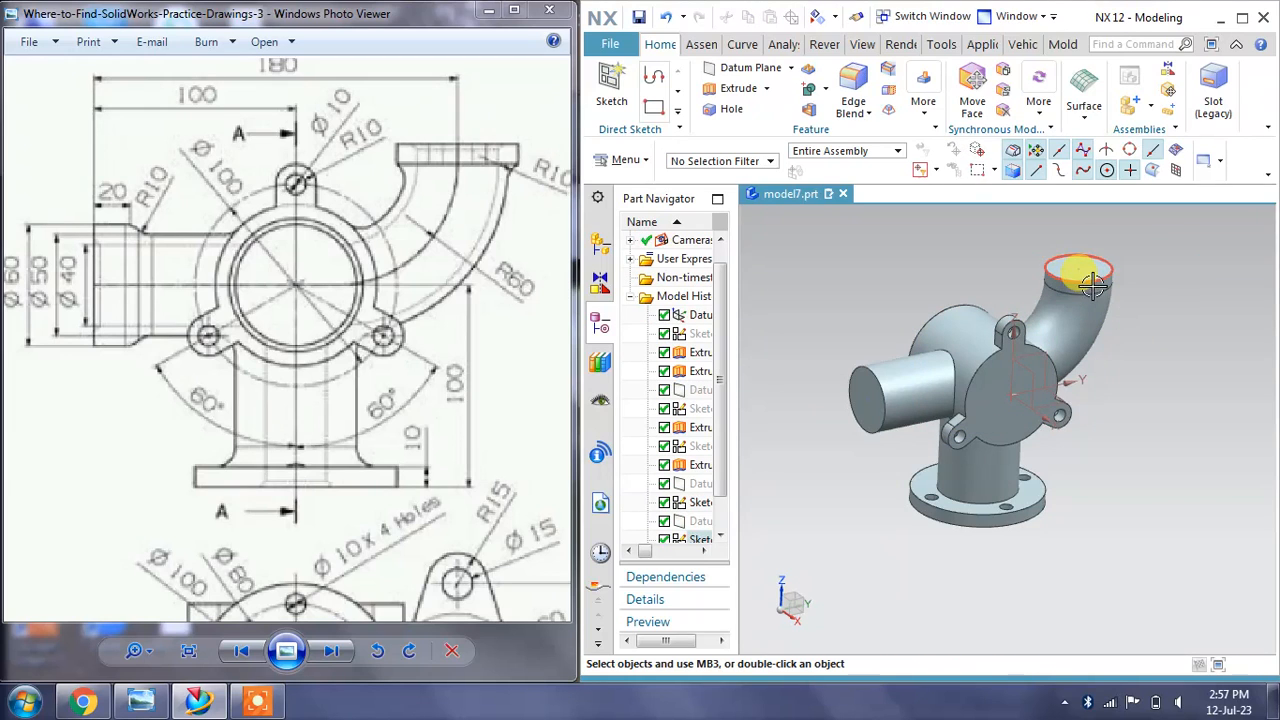
right_click_drag(1095, 286, 1100, 322)
Show the vertical datum plane again and start a new sketch on it for the side pipe's end collar
middle_click_drag(900, 366, 897, 338)
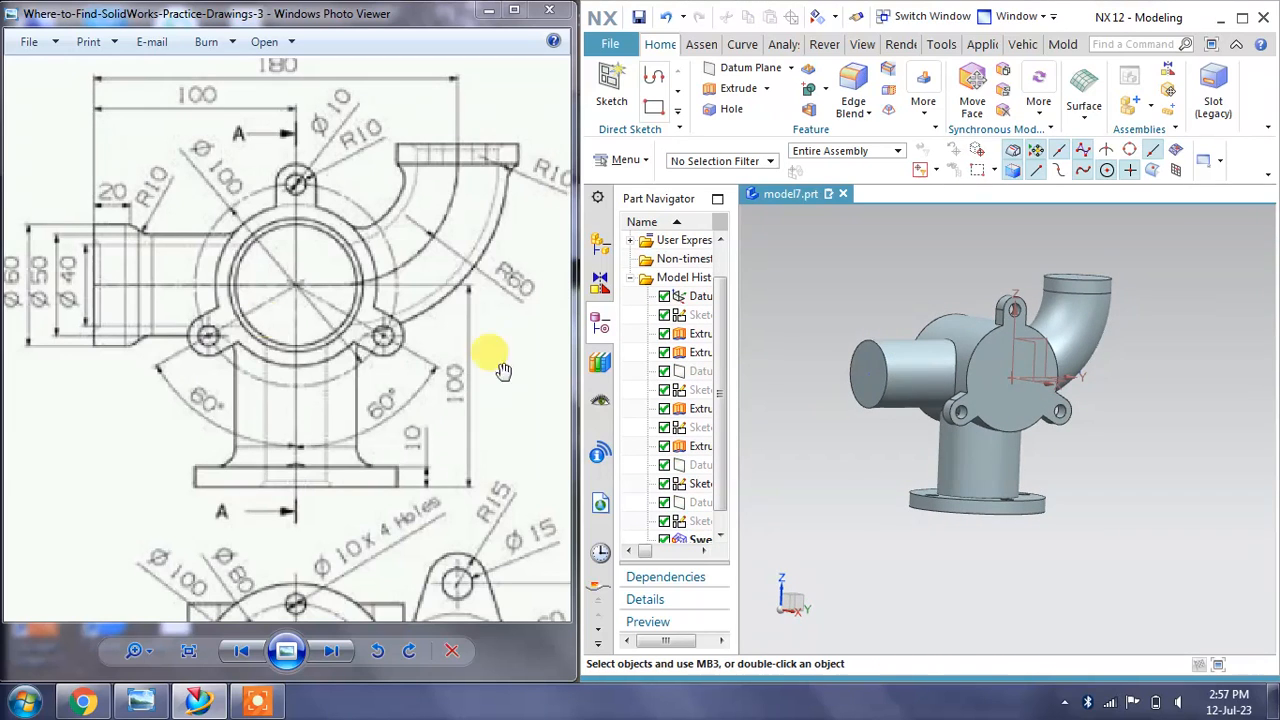
left_click_drag(195, 308, 258, 302)
scroll(120, 275, "up", 3)
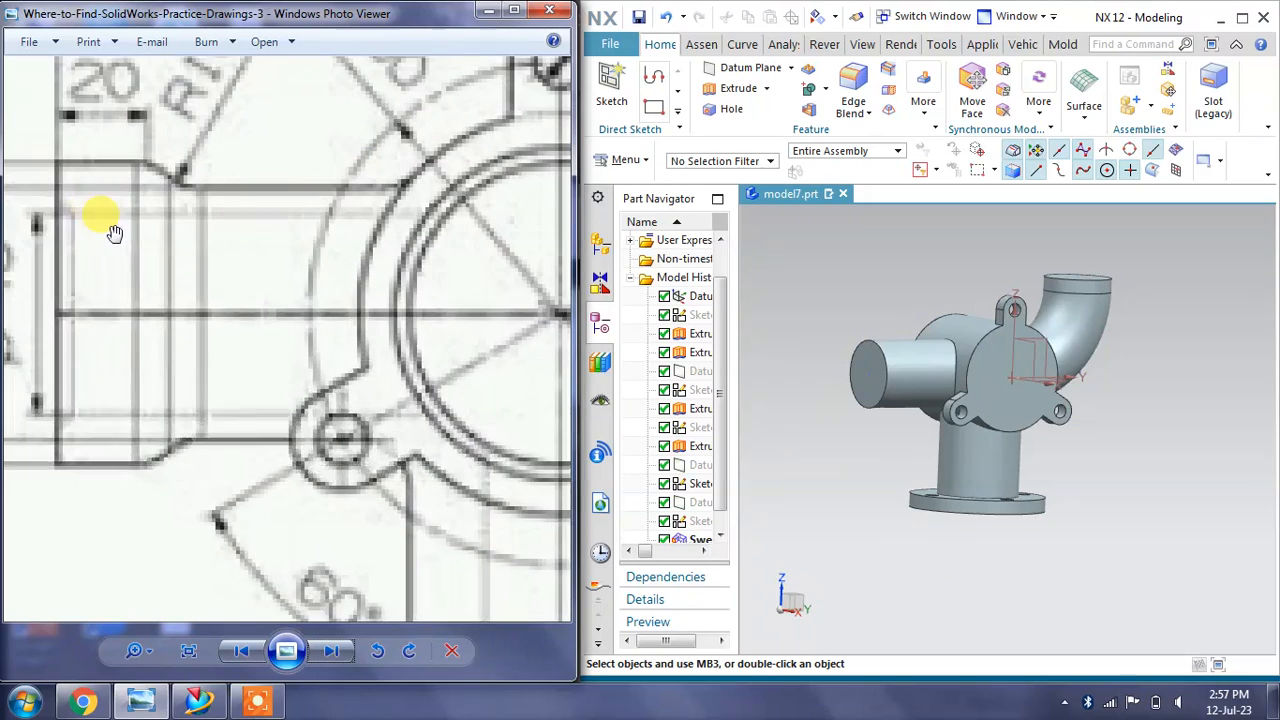
mouse_move(131, 258)
left_mouse_down()
mouse_move(160, 292)
mouse_move(287, 282)
left_mouse_up()
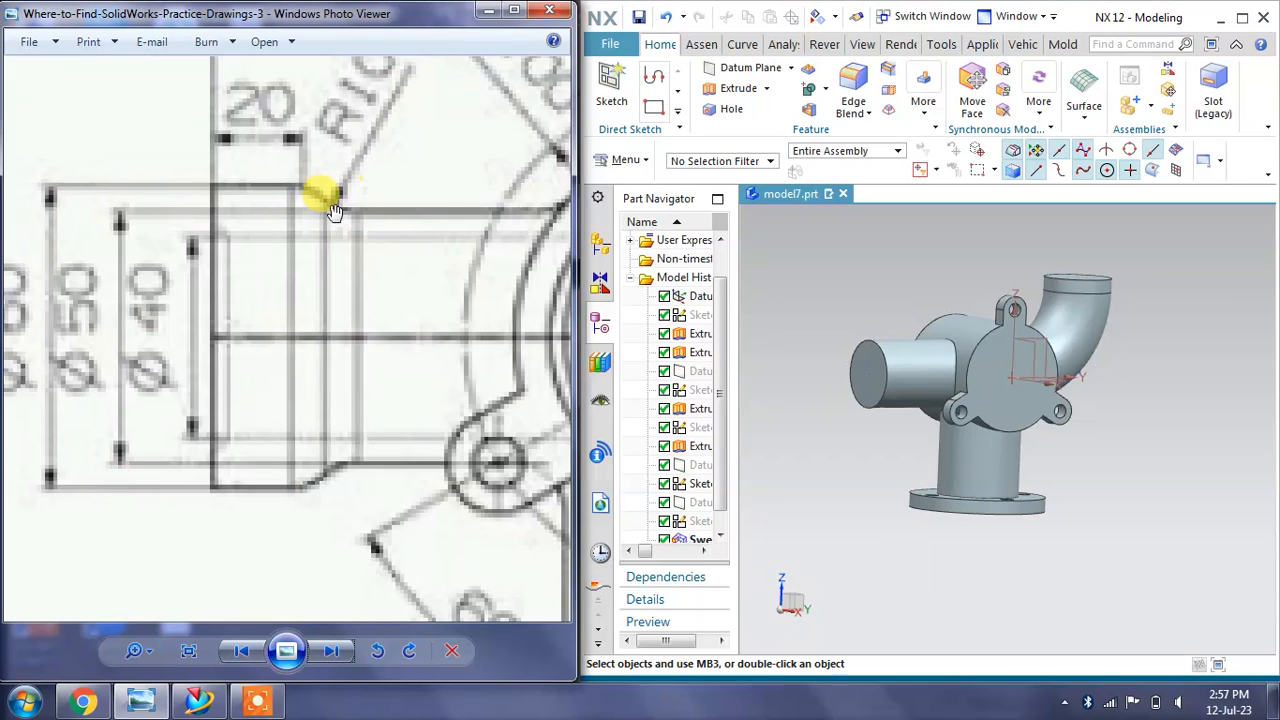
middle_click_drag(850, 366, 881, 382)
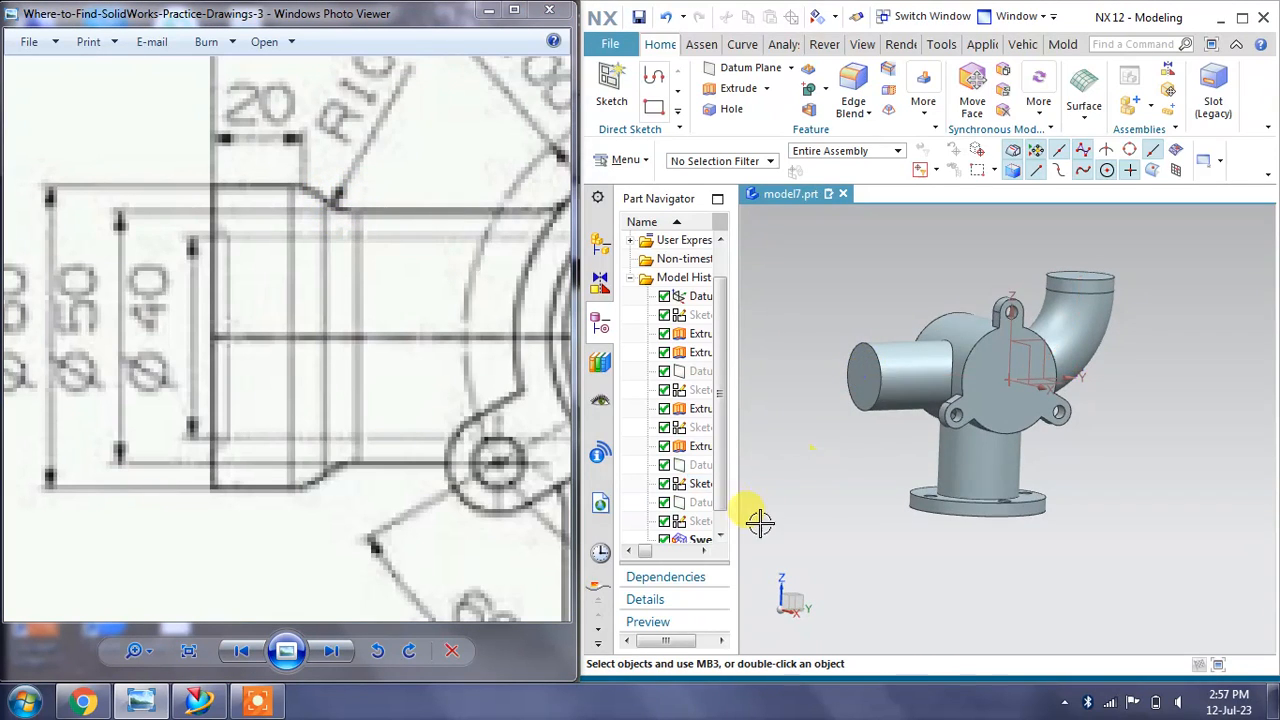
right_click(690, 467)
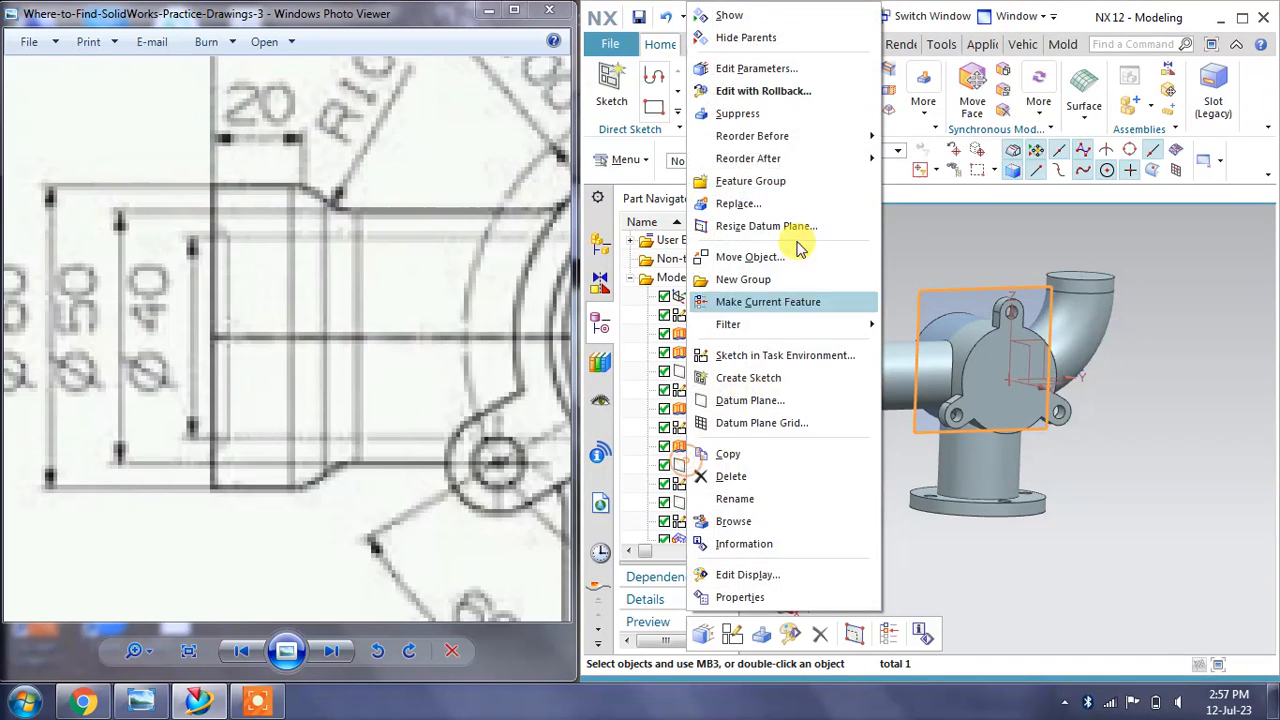
left_click(710, 16)
left_click(611, 85)
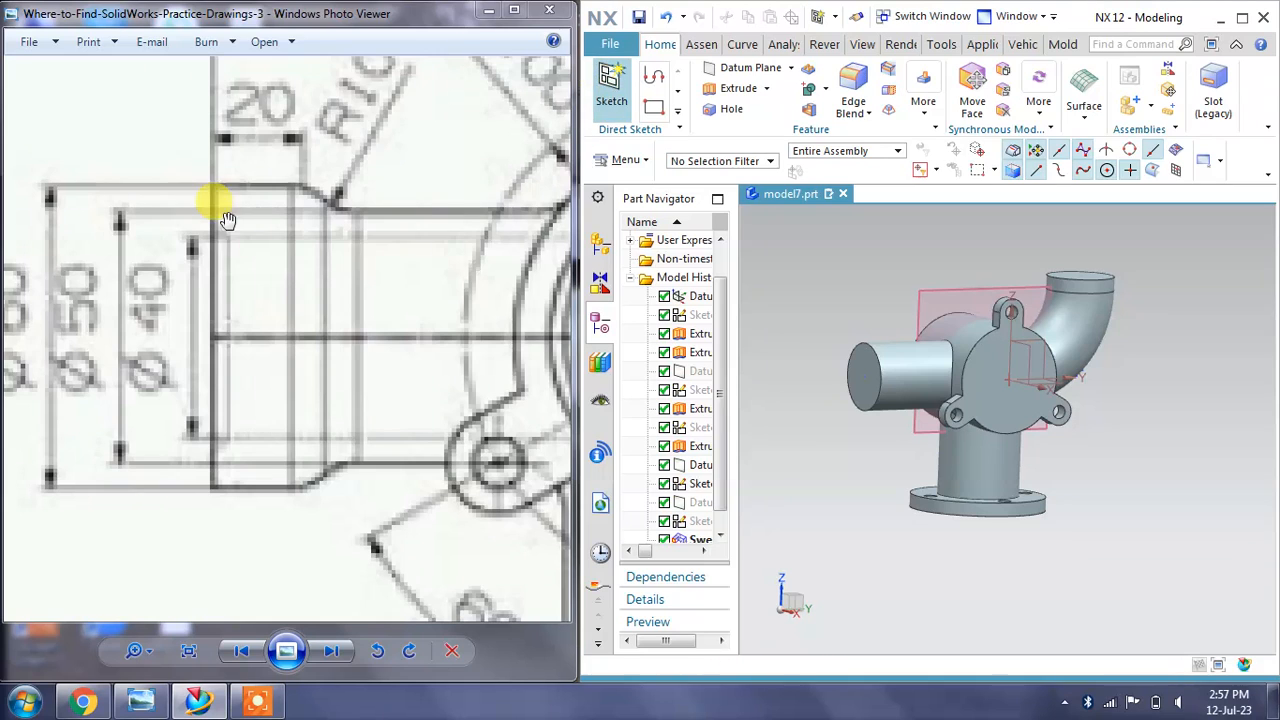
left_click(920, 297)
left_click(349, 248)
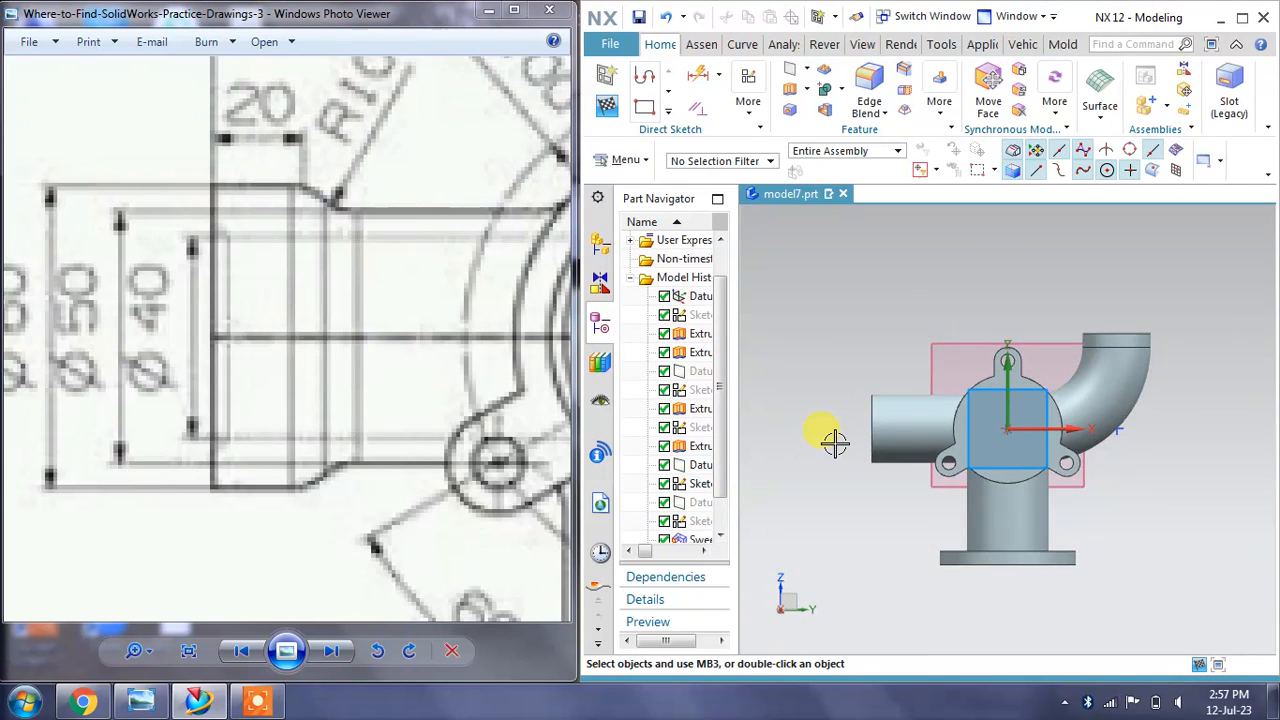
Draw a horizontal line from the sketch origin along the side pipe's axis to the centre of its free end
left_click(647, 85)
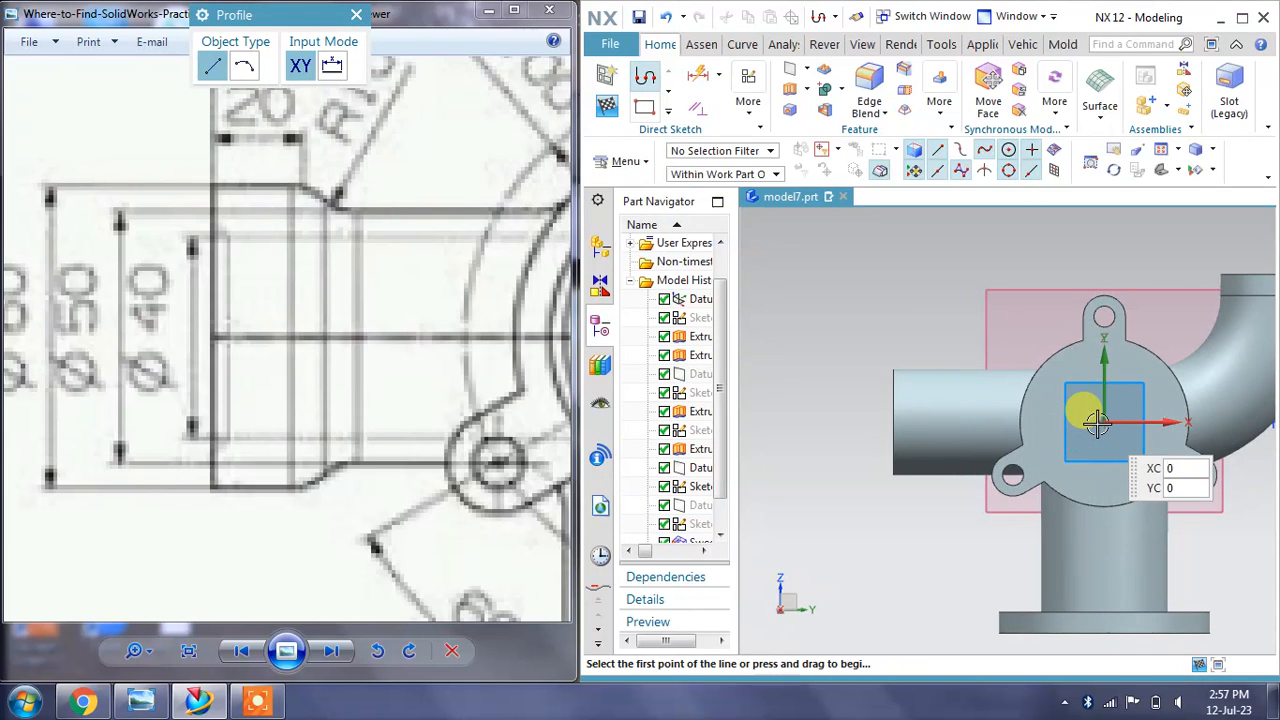
left_click(1104, 421)
left_click(891, 423)
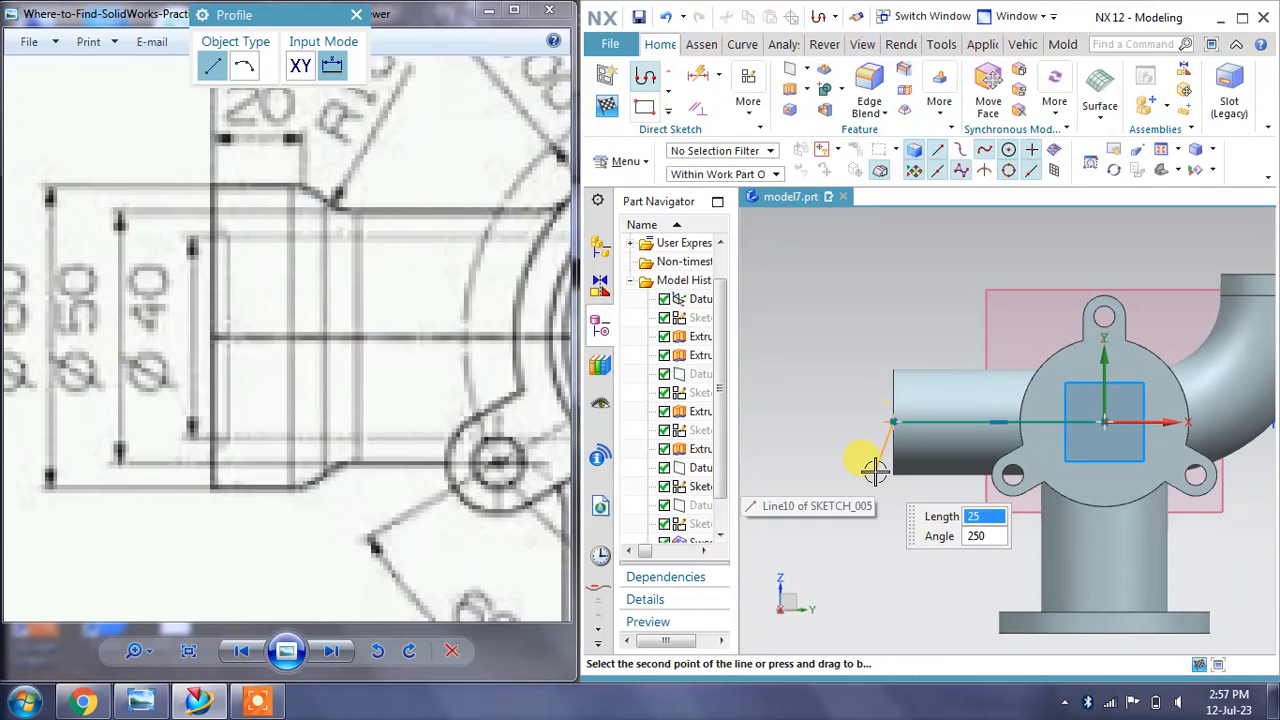
key("Escape")
key("z")
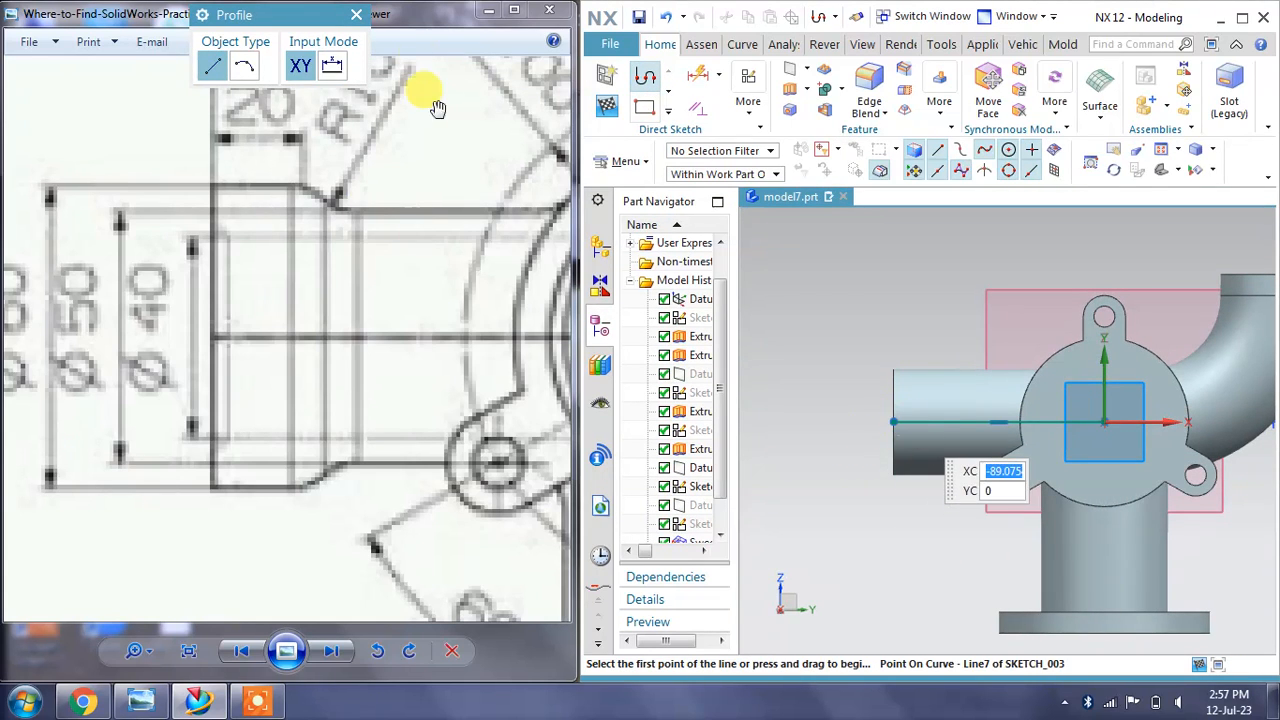
Convert the horizontal line along the side pipe's axis to a reference line
left_click(386, 14)
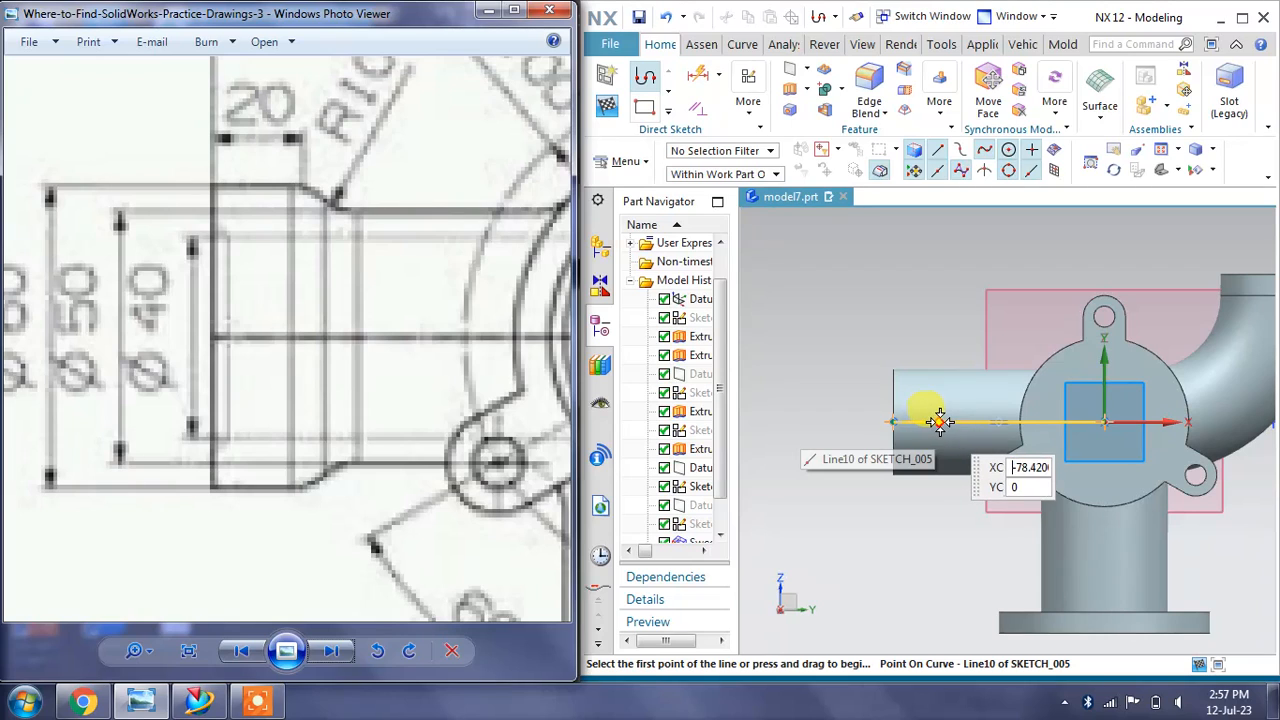
mouse_move(940, 421)
right_mouse_down()
mouse_move(960, 448)
mouse_move(968, 430)
mouse_move(948, 427)
right_mouse_up()
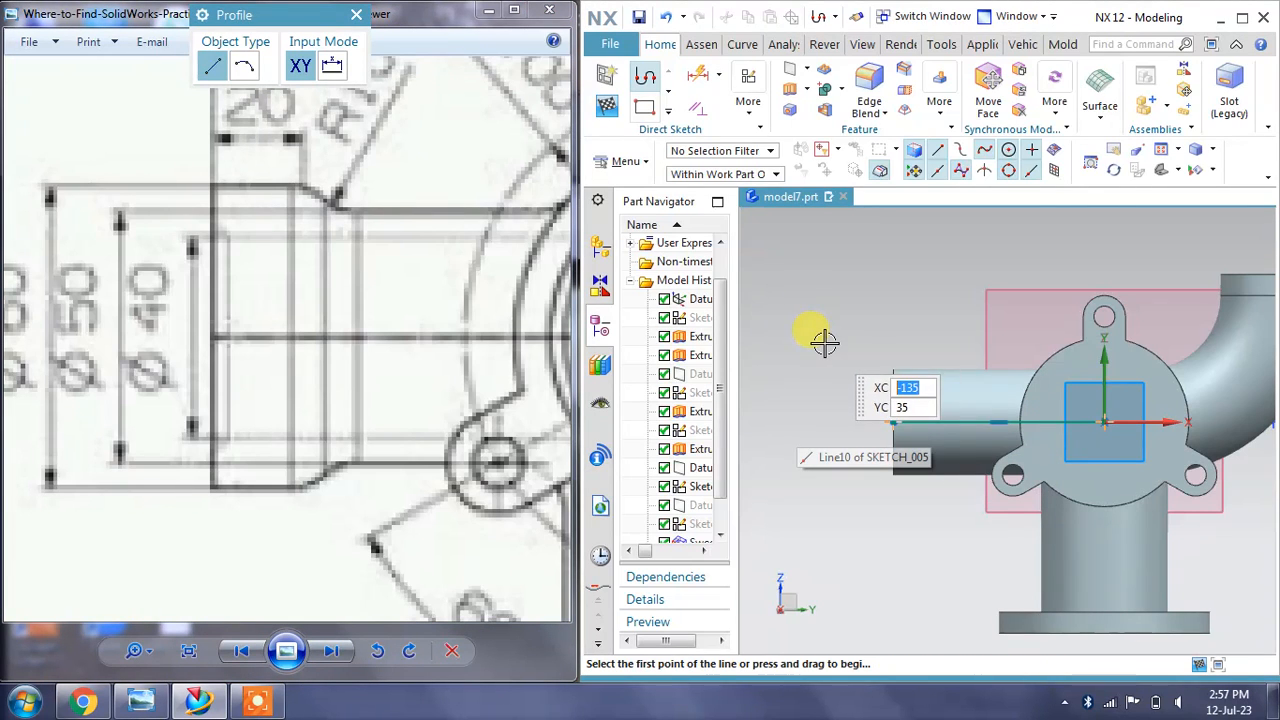
key("Escape")
left_click(935, 420)
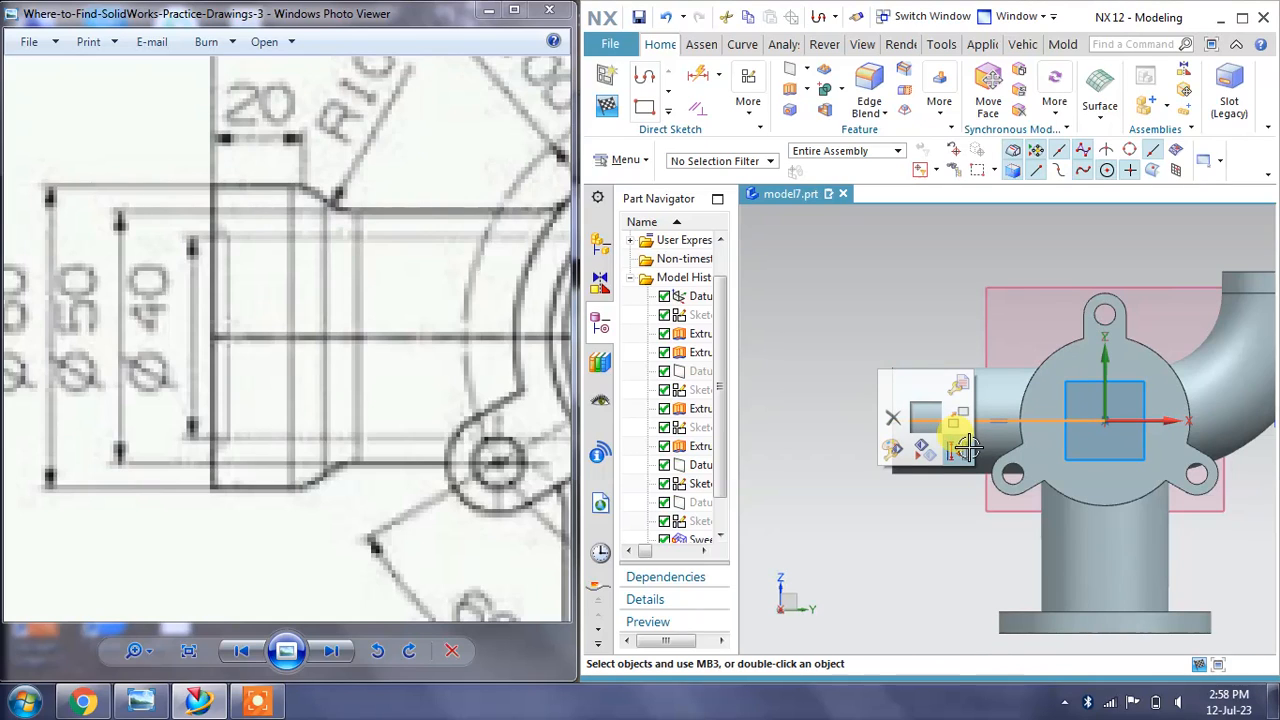
left_click(965, 444)
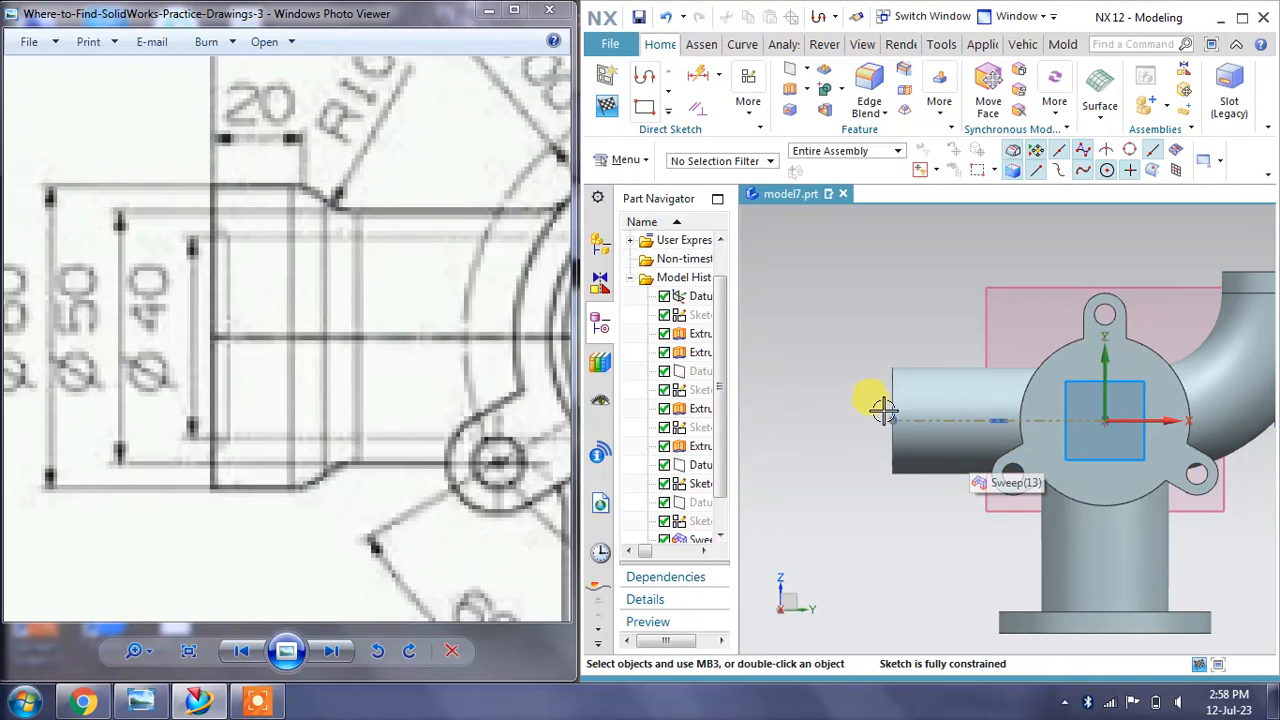
Sketch a closed stepped profile about 33.6 mm long on the pipe axis from its free end, with an outer edge about 20 mm long and a sloped shoulder
left_click(645, 76)
left_click_drag(305, 349, 320, 377)
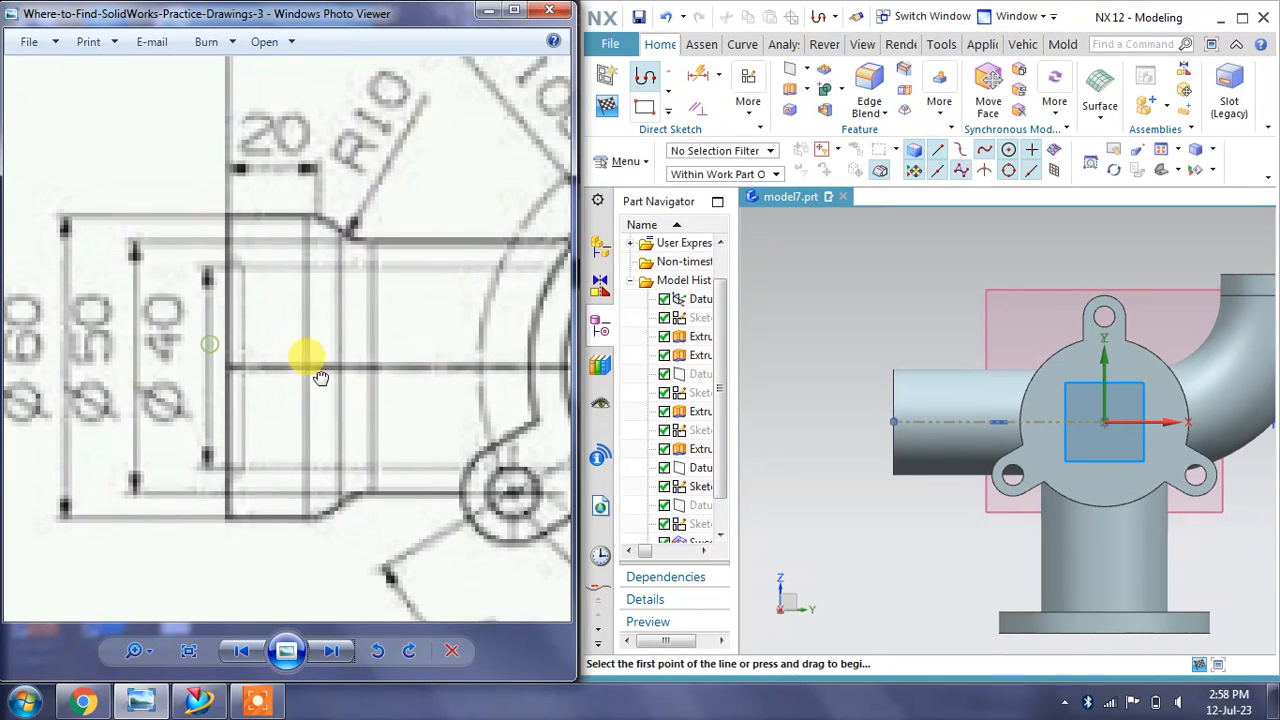
left_click(893, 421)
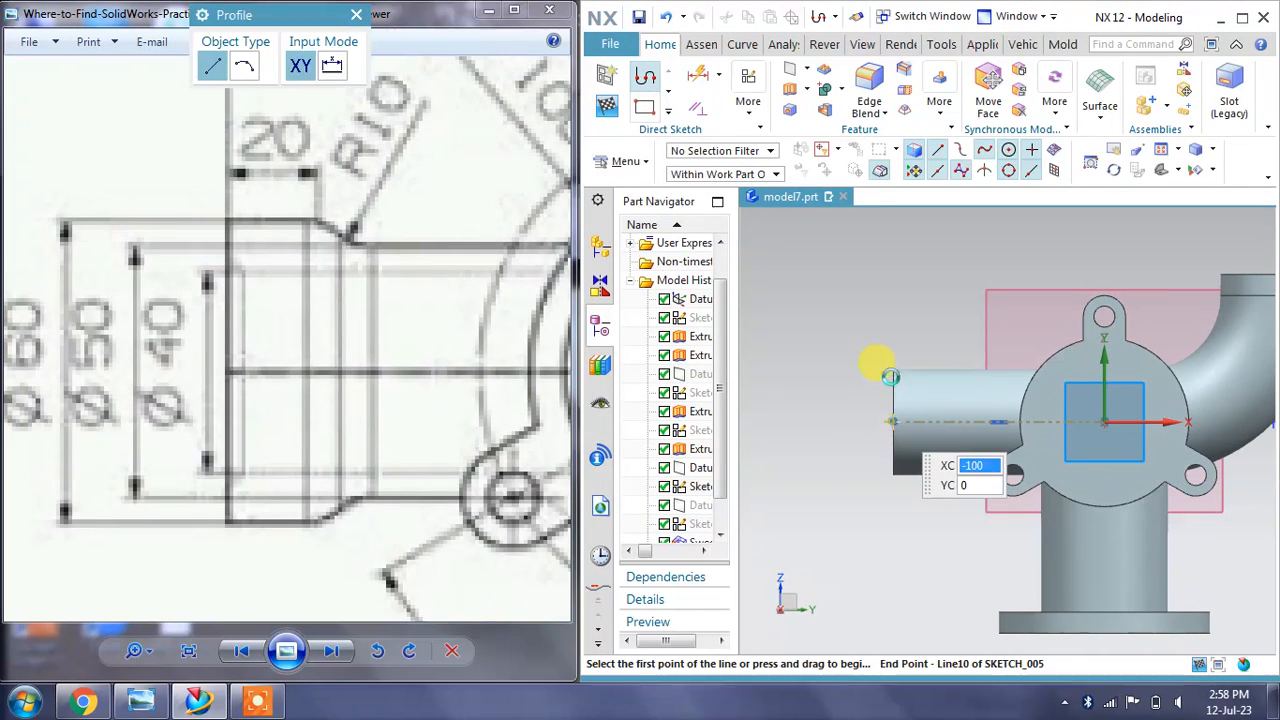
left_click(893, 327)
left_click(932, 325)
scroll(932, 325, "up", 2)
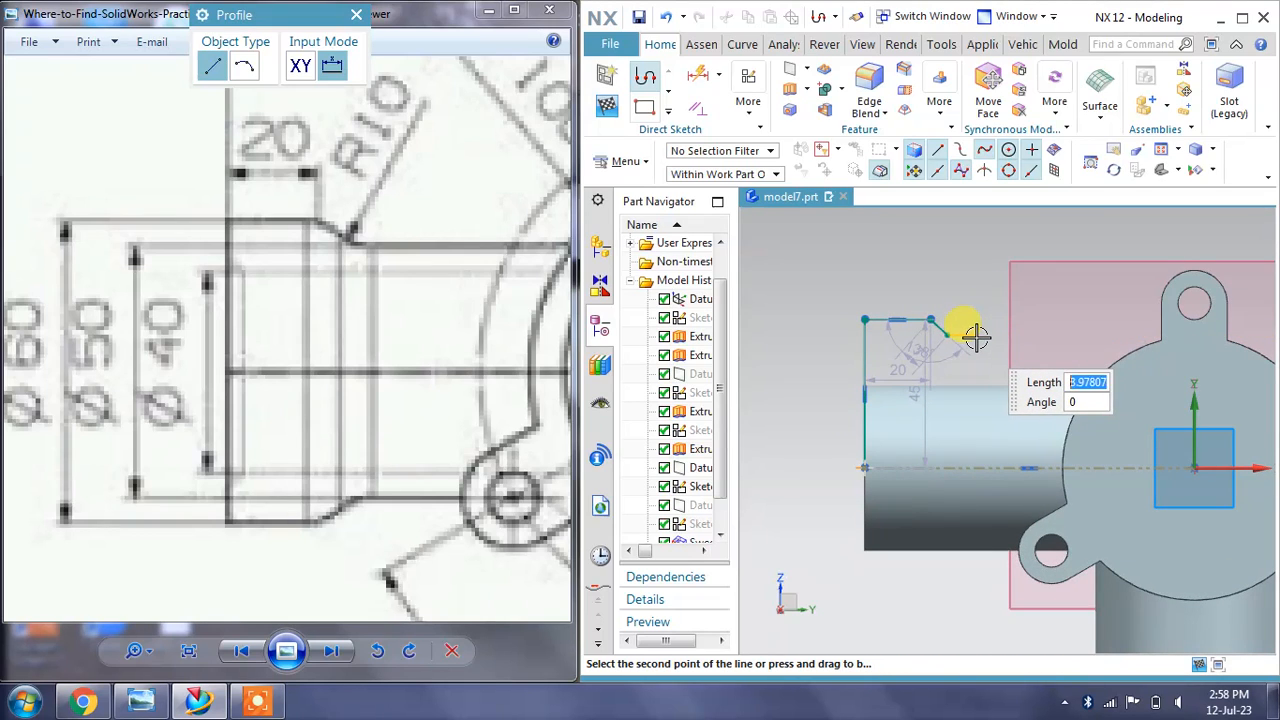
left_click(975, 336)
left_click(975, 468)
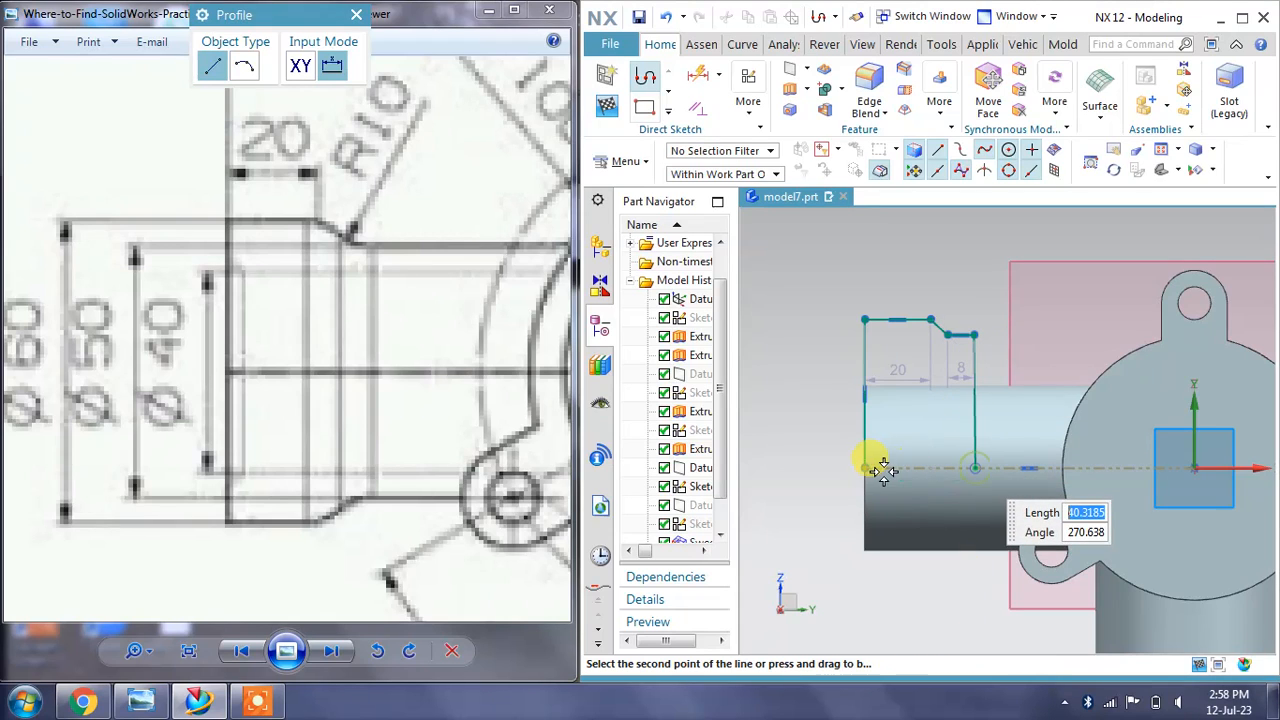
left_click(864, 468)
left_click(975, 468)
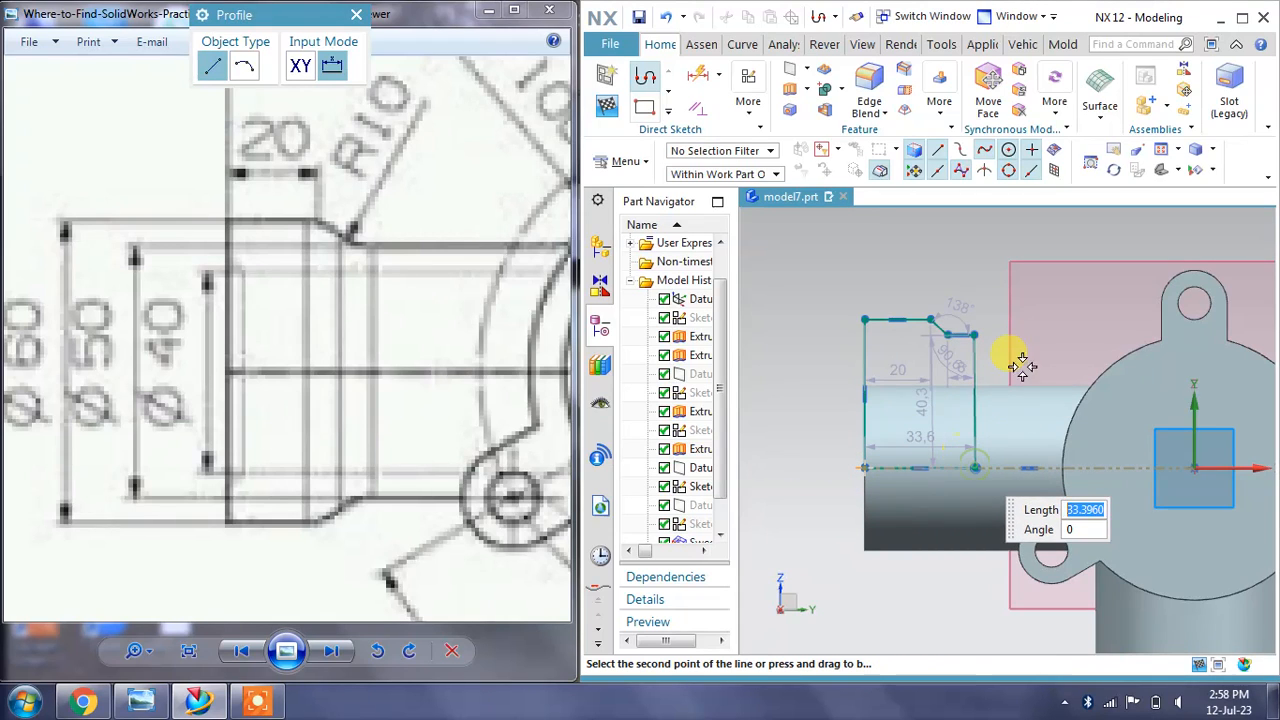
key("Escape")
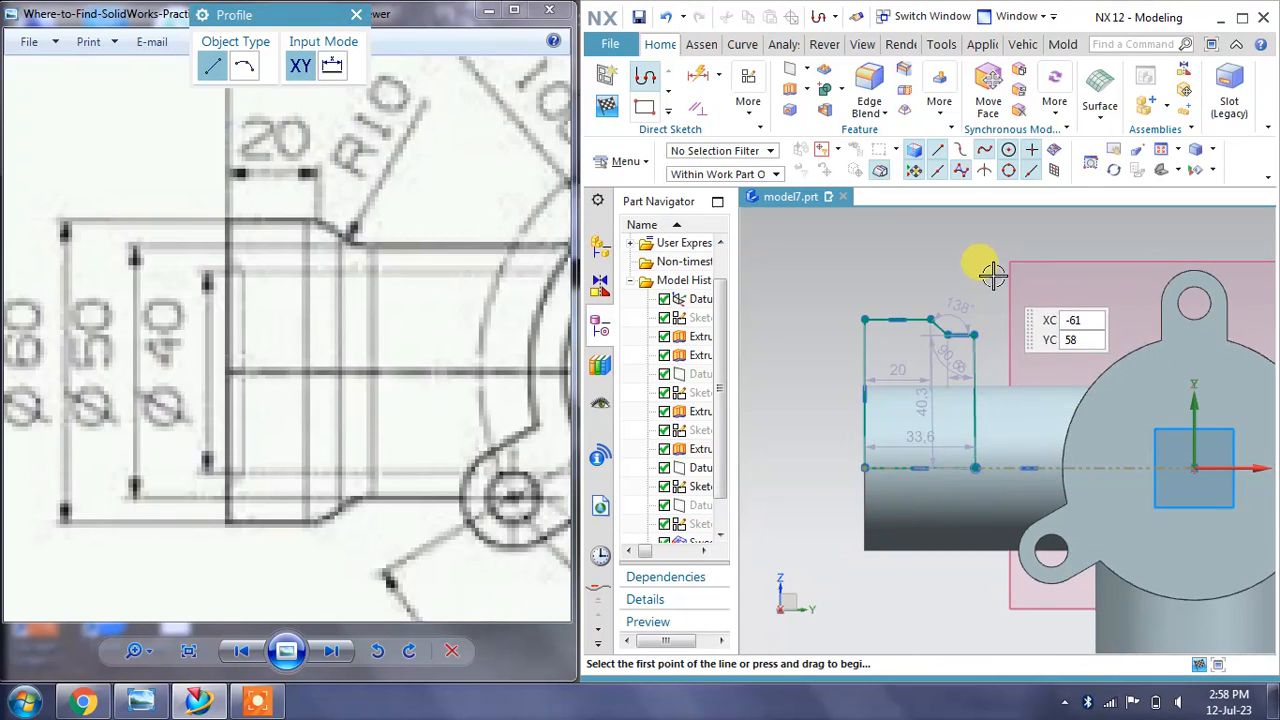
key("Escape")
Move the collar profile's overall height dimension and its 20 mm outer edge dimension clear of the outline
right_click(981, 366)
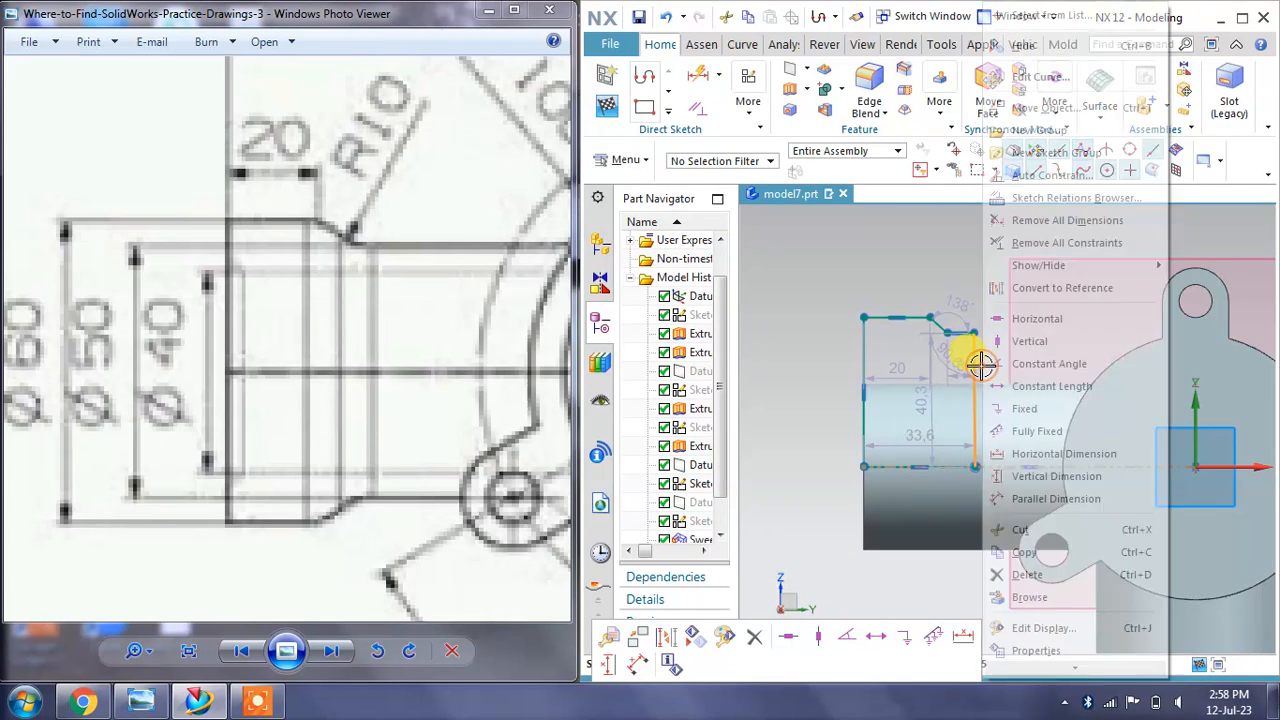
left_click(1005, 320)
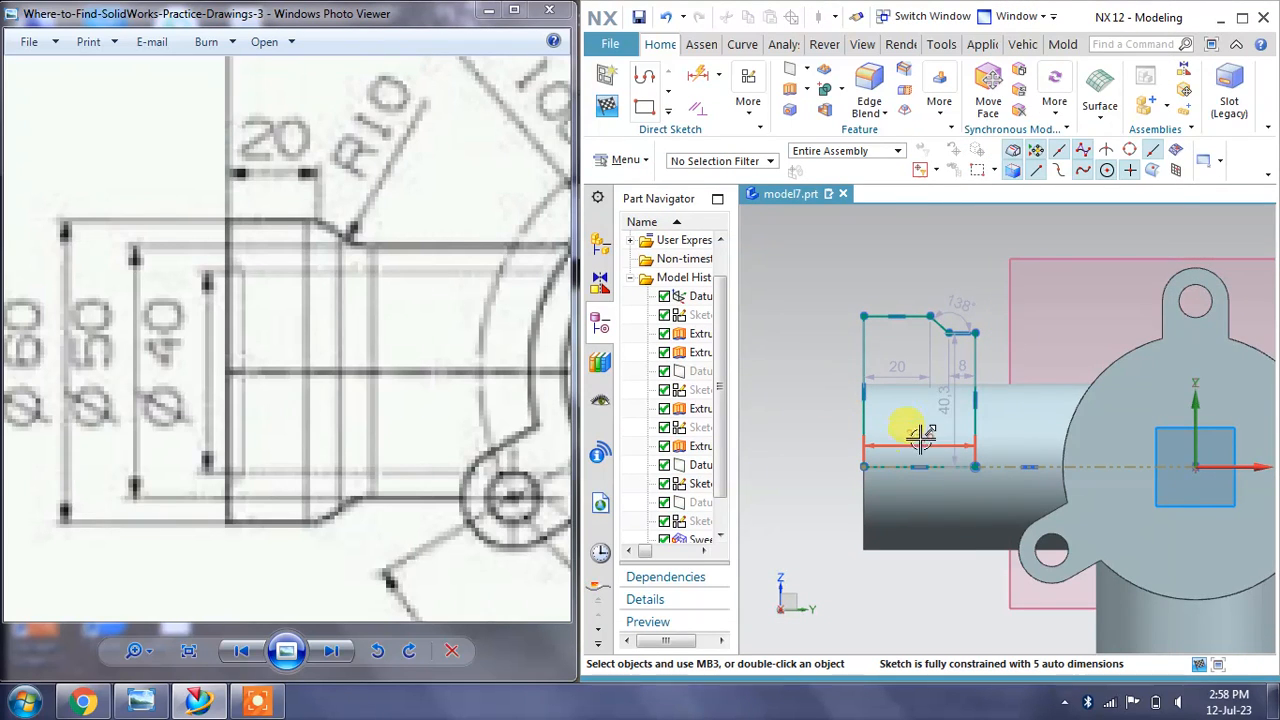
left_click_drag(932, 410, 1010, 407)
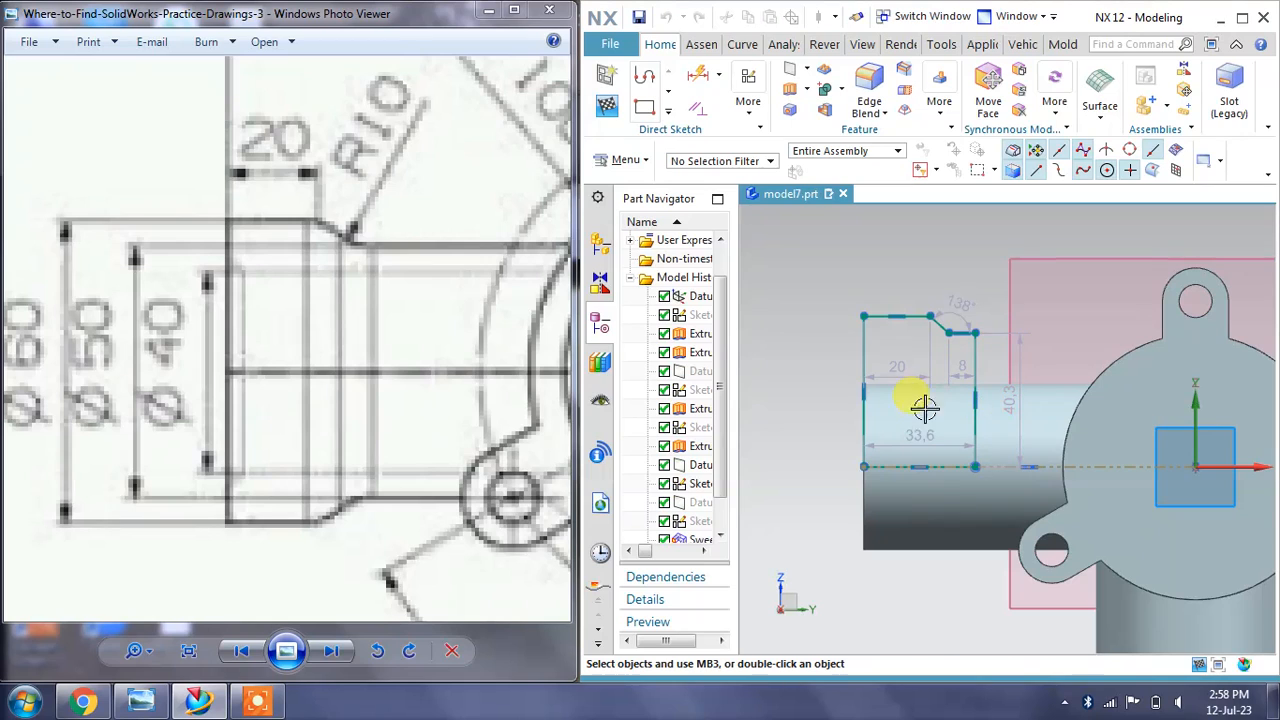
left_click_drag(897, 367, 890, 260)
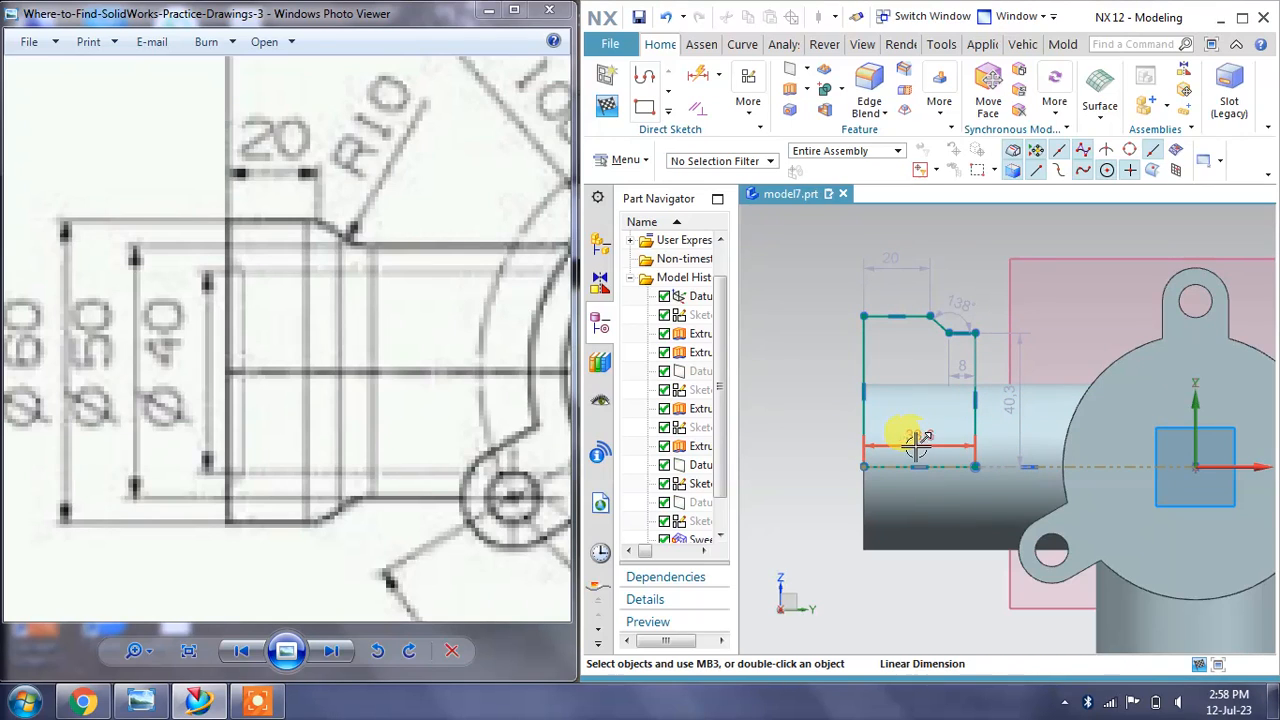
Add a vertical dimension to the collar profile's edge at the pipe's free end and set it to 30 mm
left_click_drag(193, 345, 303, 357)
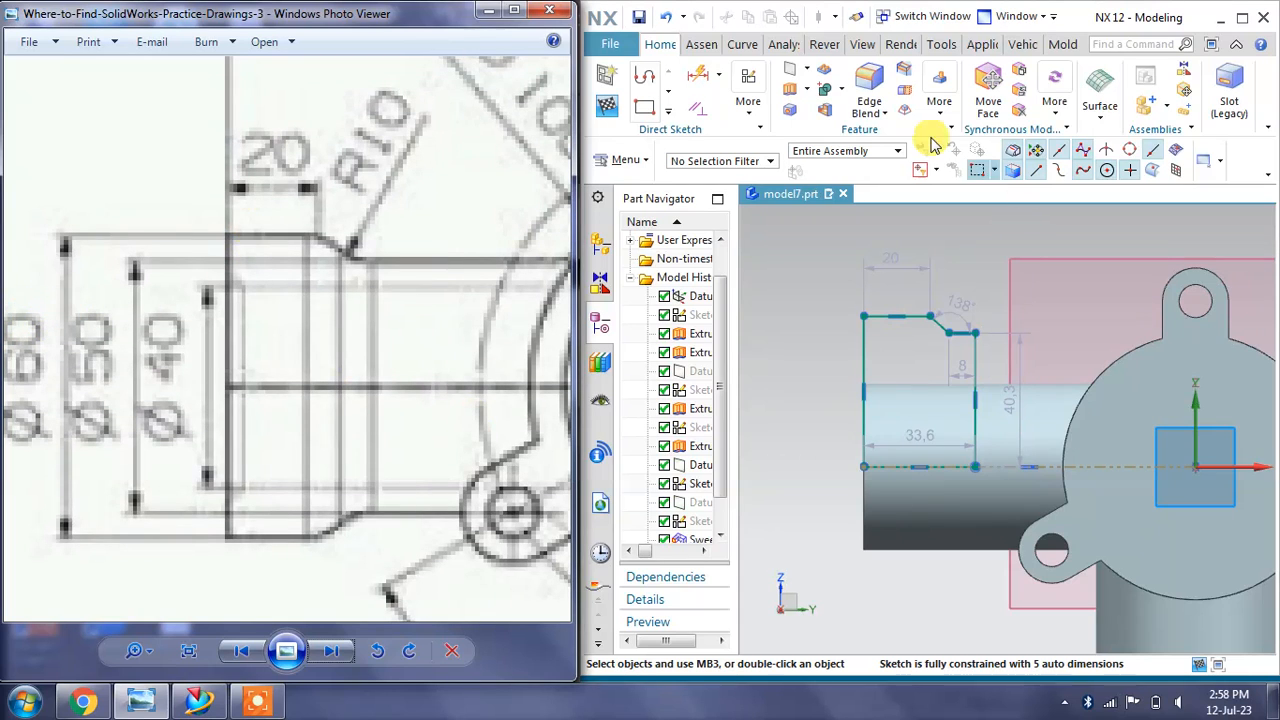
left_click(719, 77)
left_click(755, 125)
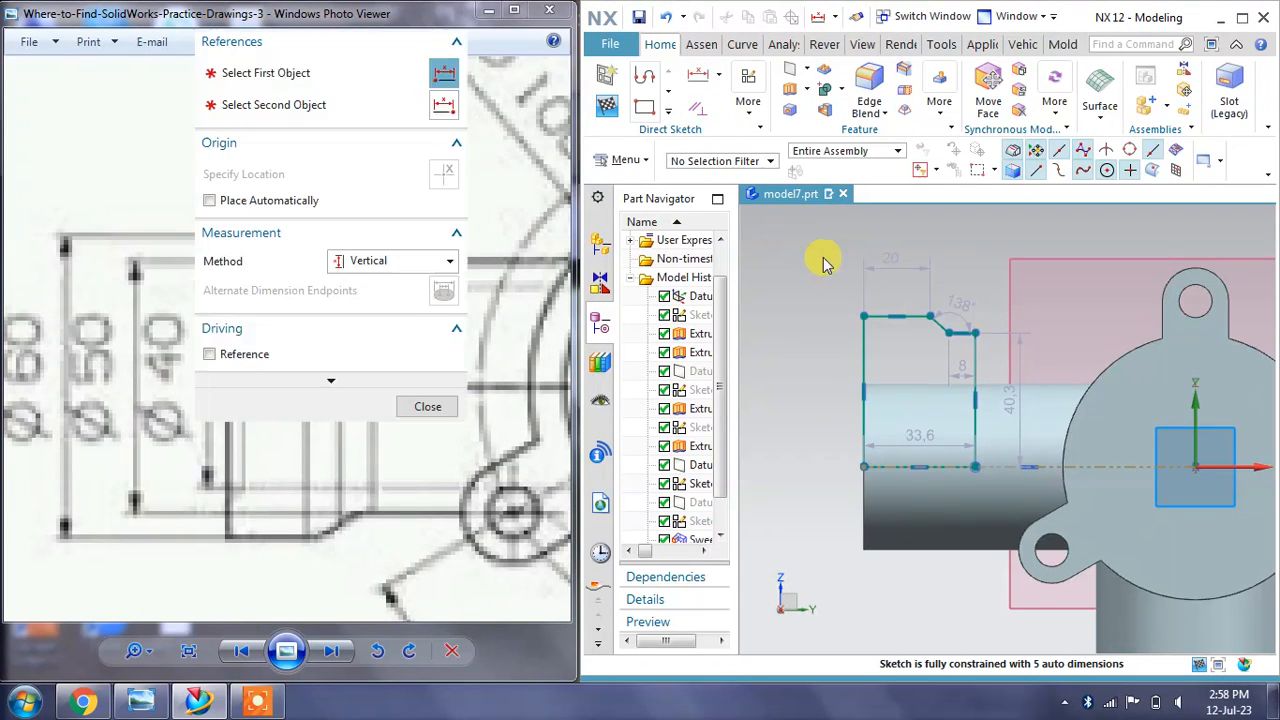
left_click(873, 322)
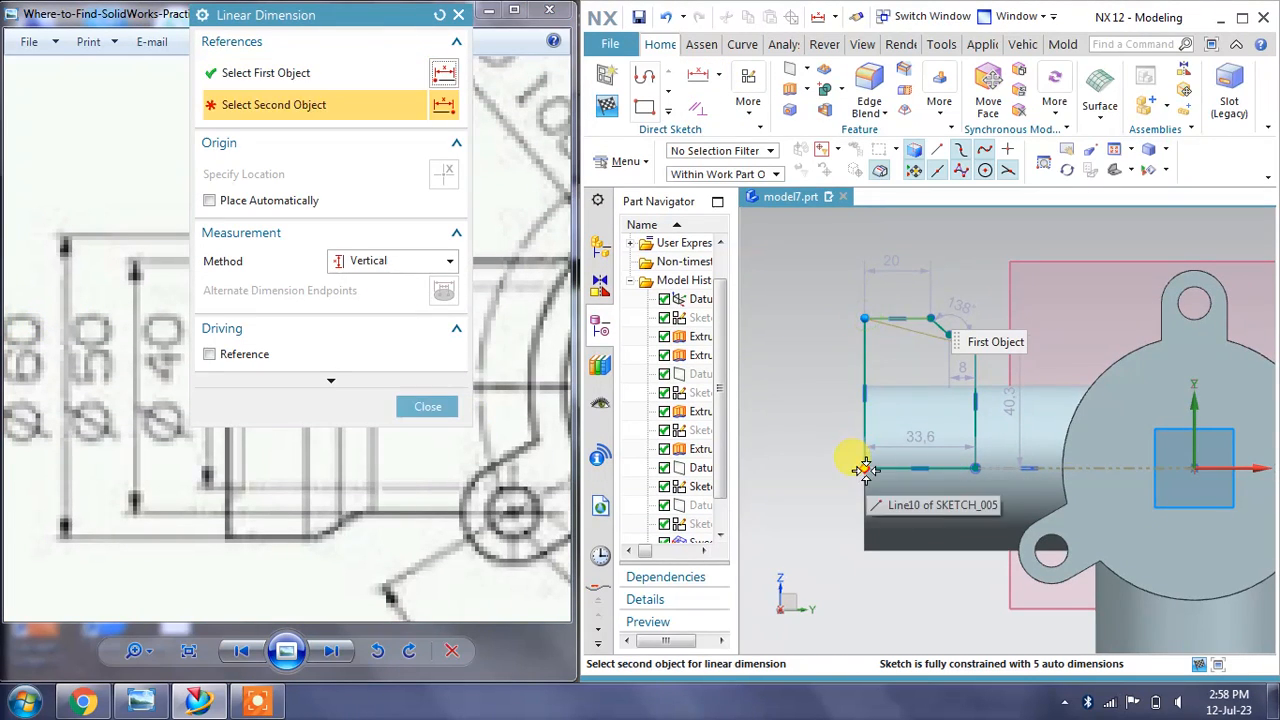
left_click(863, 466)
left_click(793, 394)
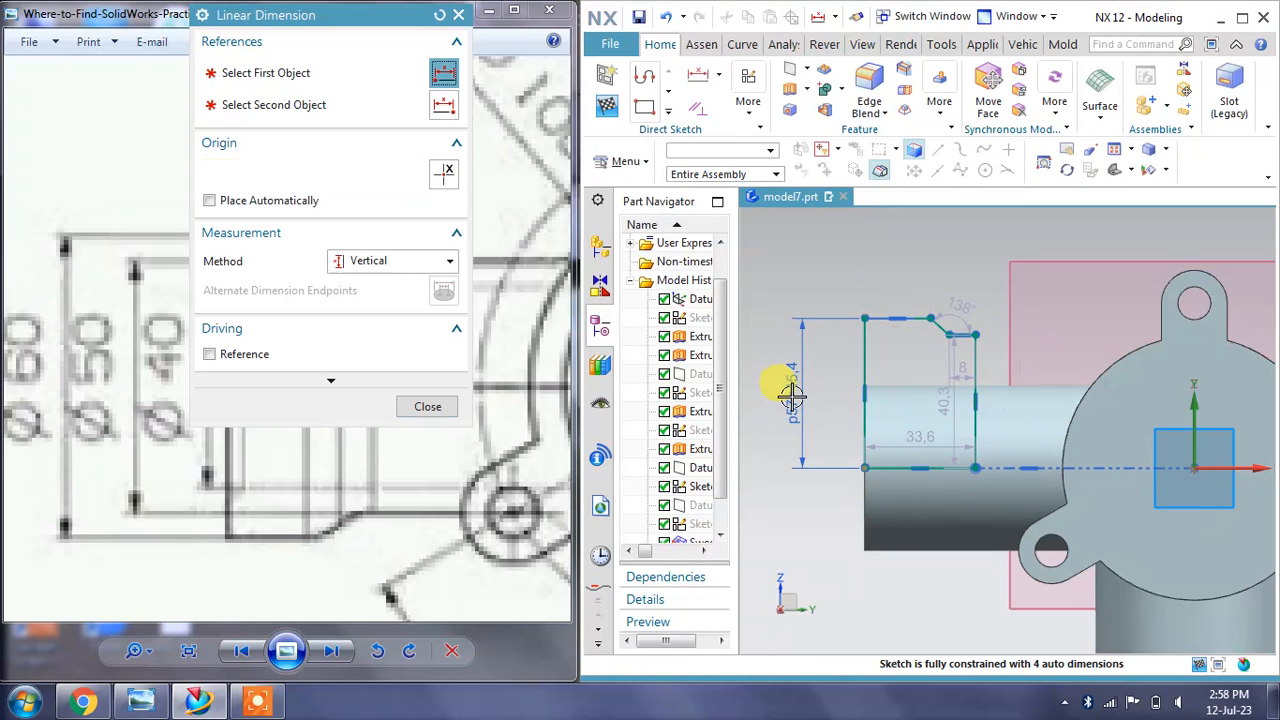
type("30")
key("Return")
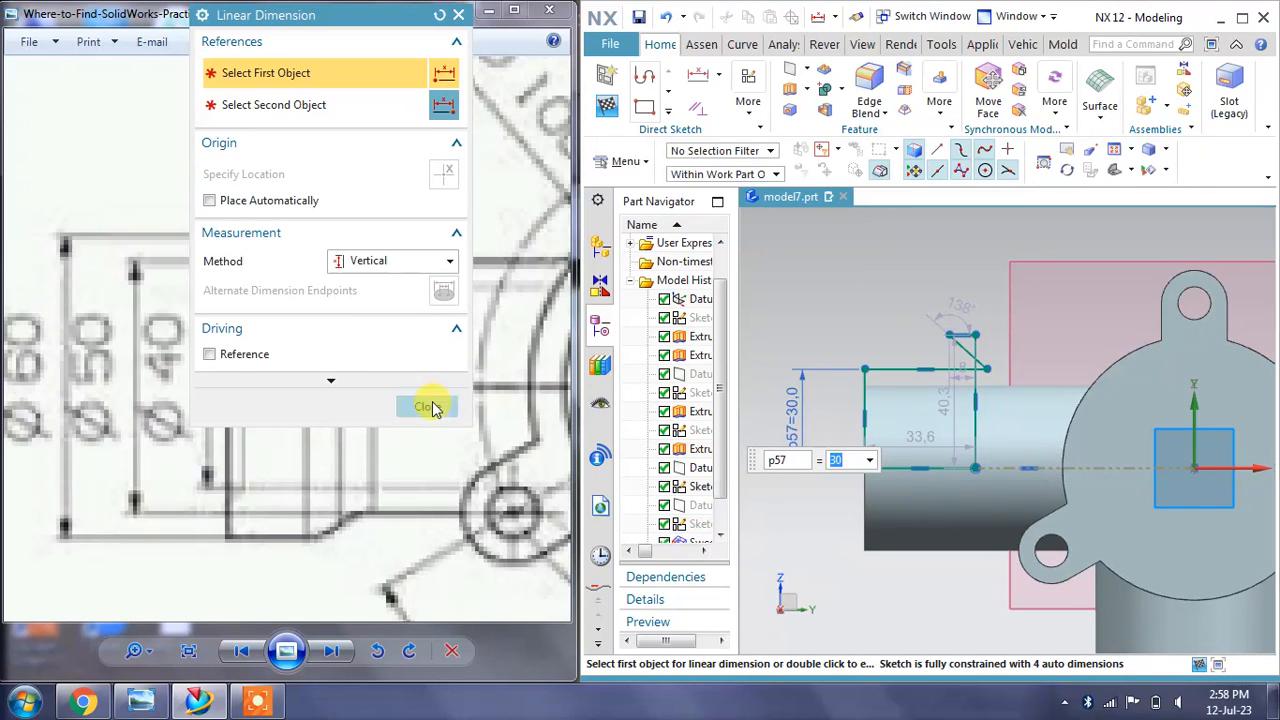
left_click(428, 406)
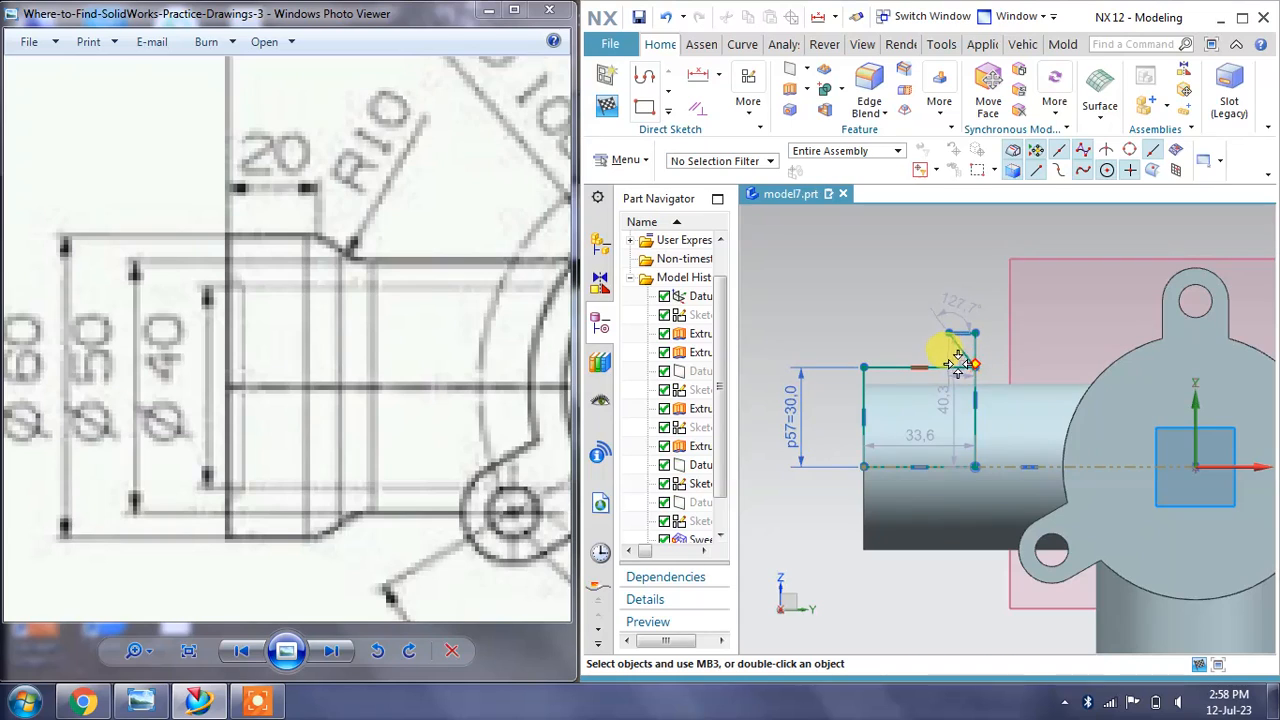
Pull the outer edge's inner corner back toward the free end and set the lower step's height above the axis to 25 mm
left_click_drag(933, 353, 932, 354)
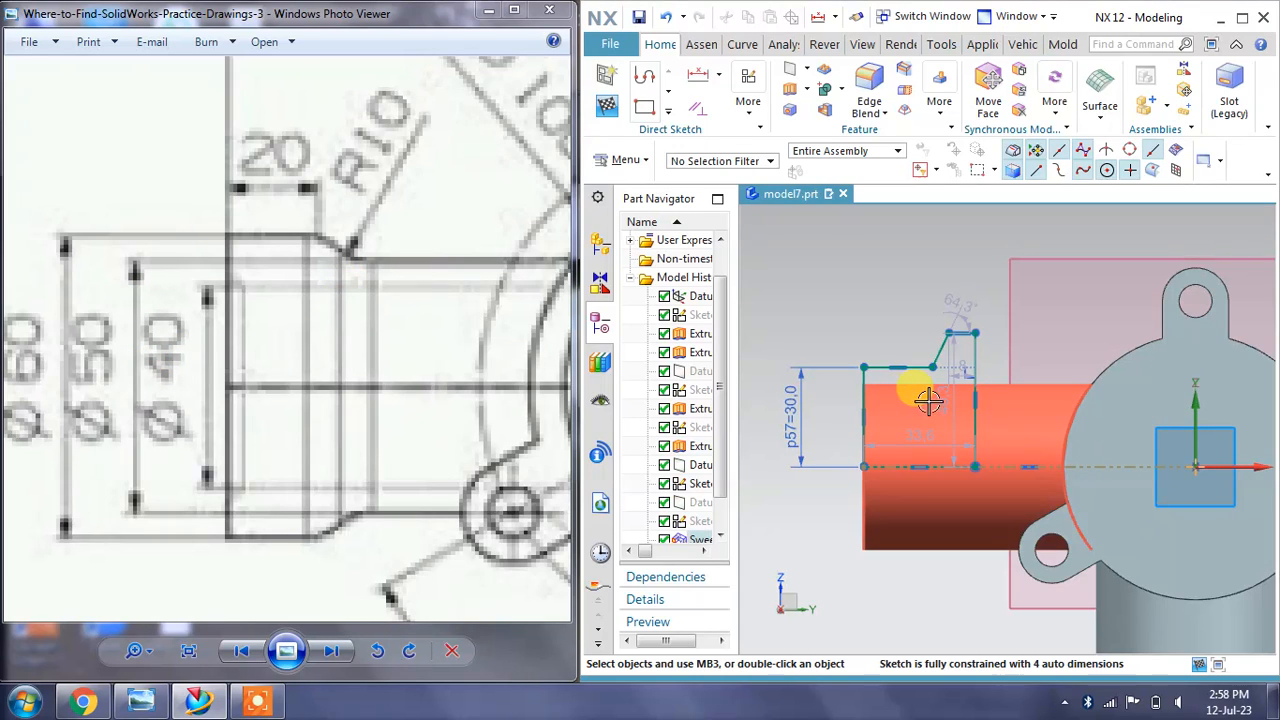
left_click_drag(946, 400, 1023, 432)
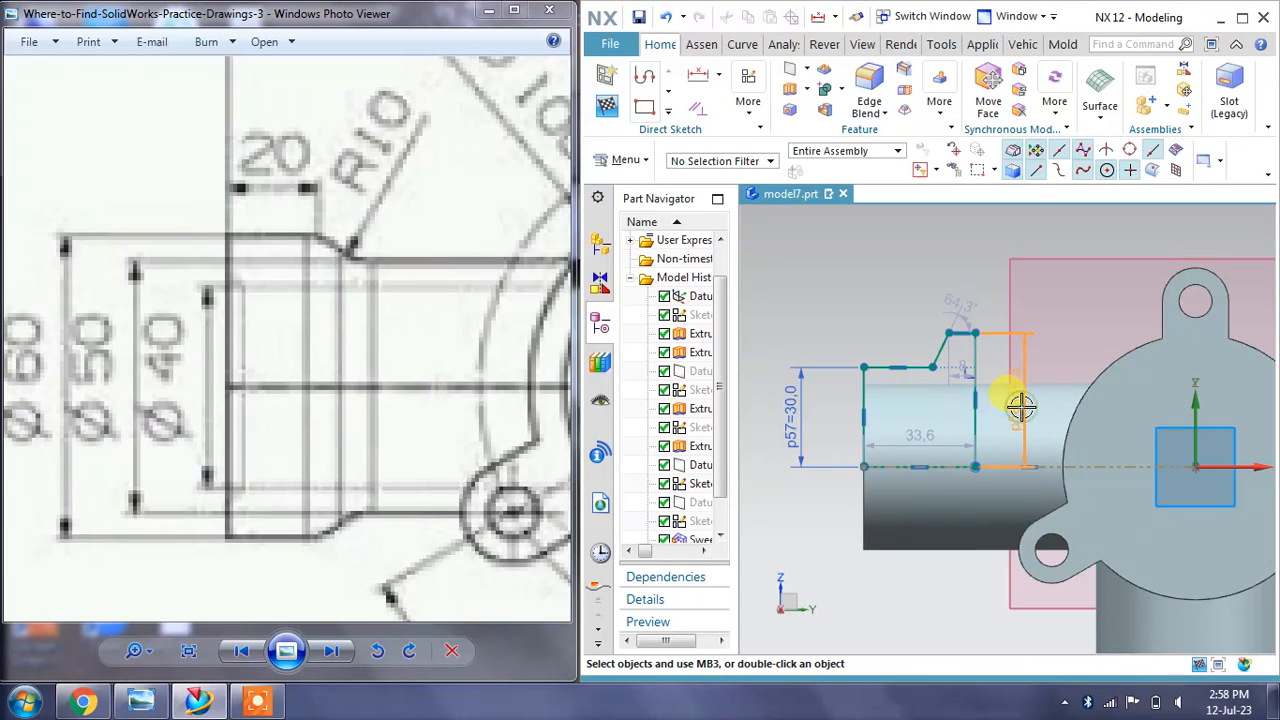
double_click(1021, 407)
type("25")
key("Return")
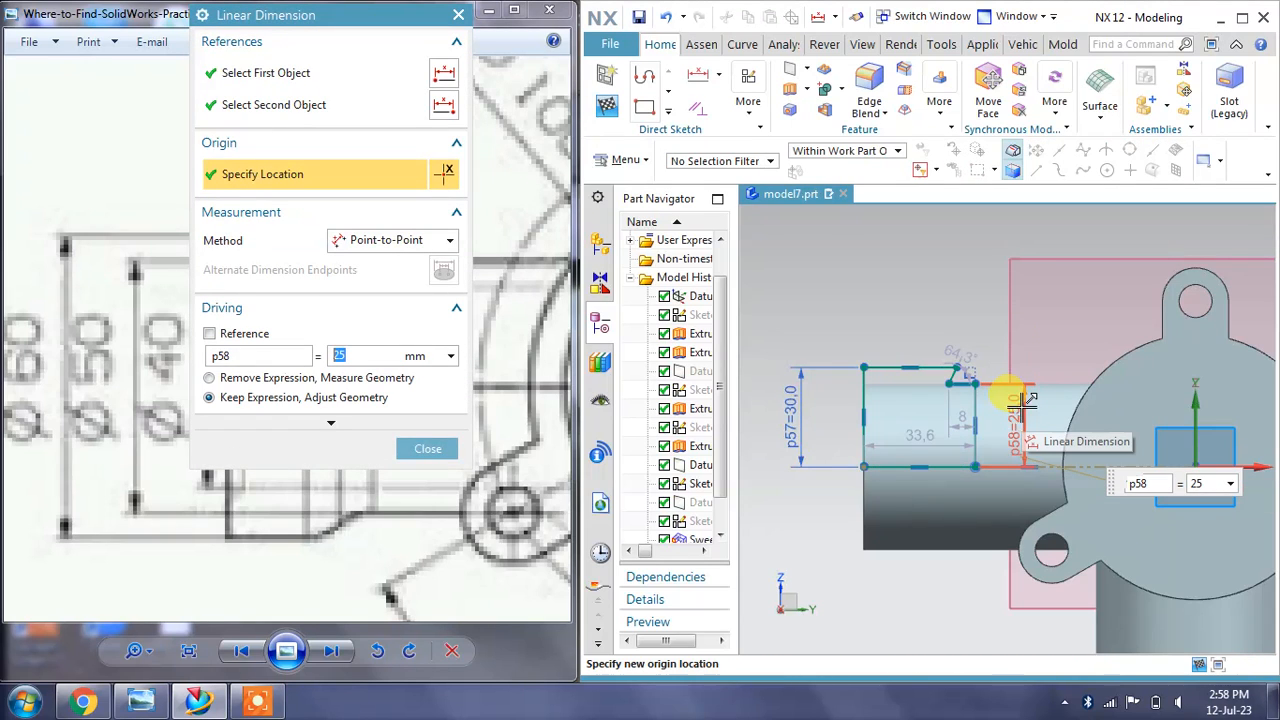
left_click(434, 455)
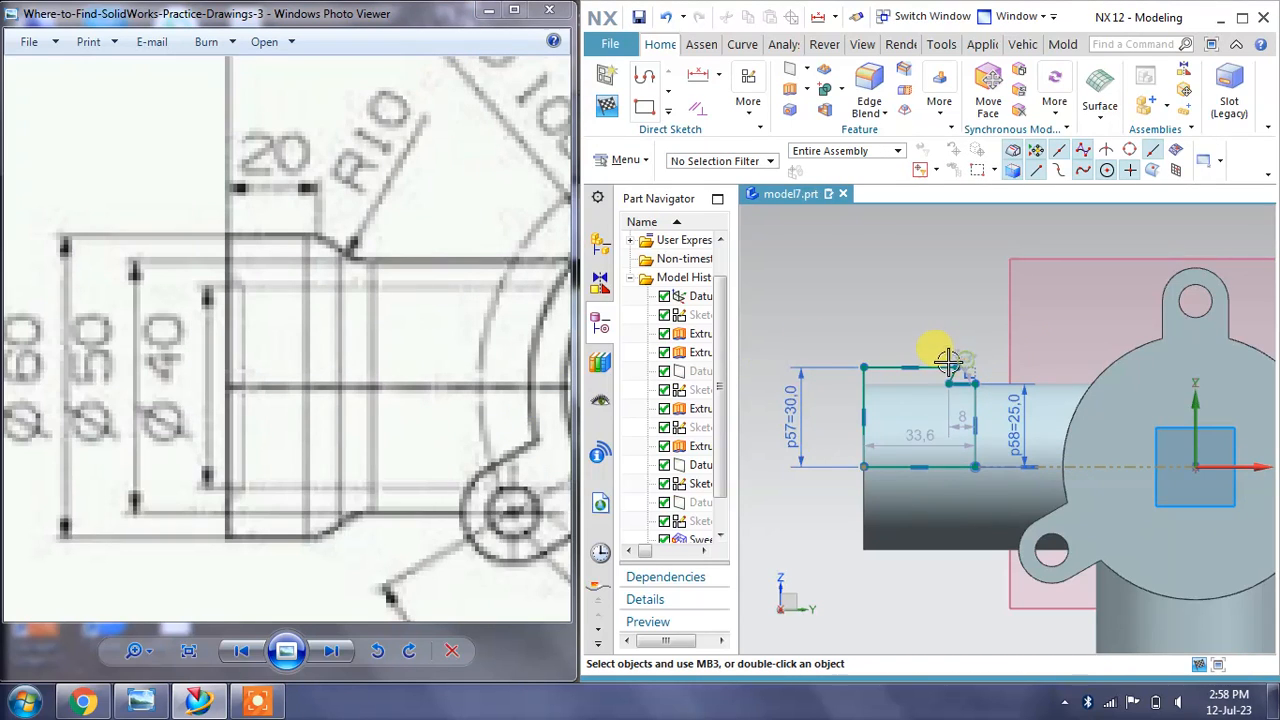
scroll(951, 371, "up", 5)
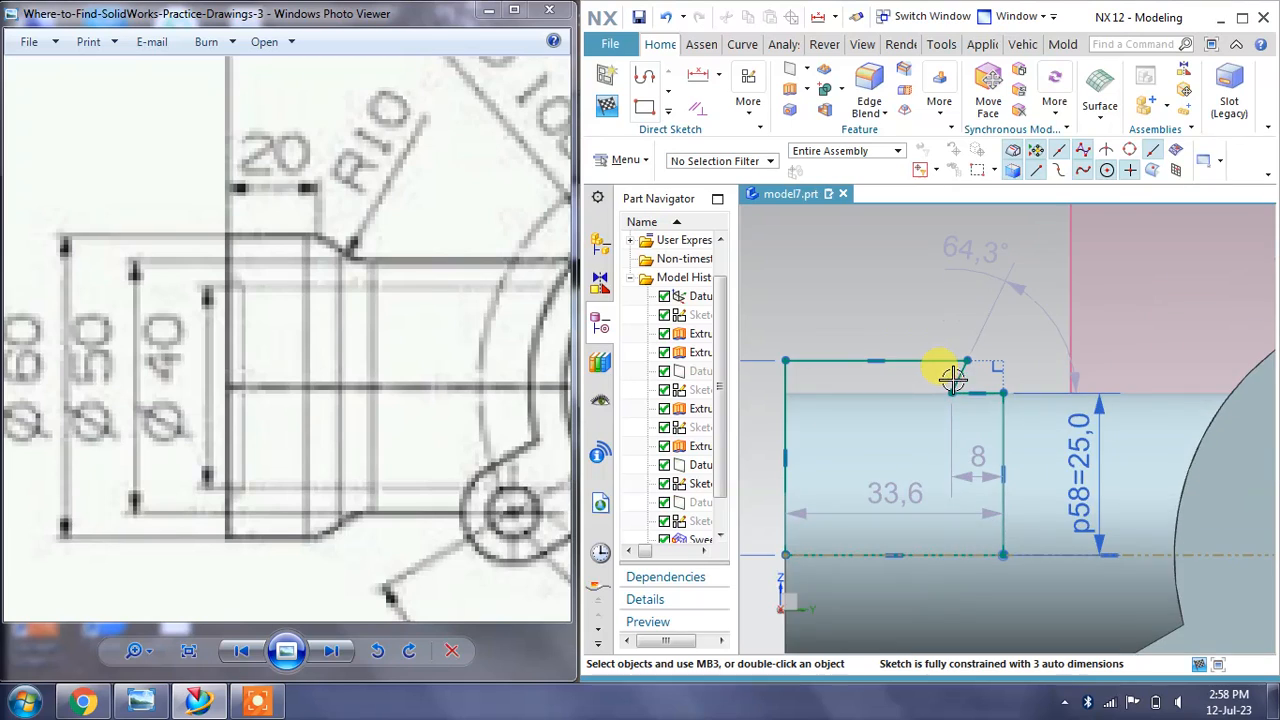
Move the upper endpoint of the collar profile's short sloped segment toward the pipe's open end so the segment slopes down toward the body
left_click(1033, 360)
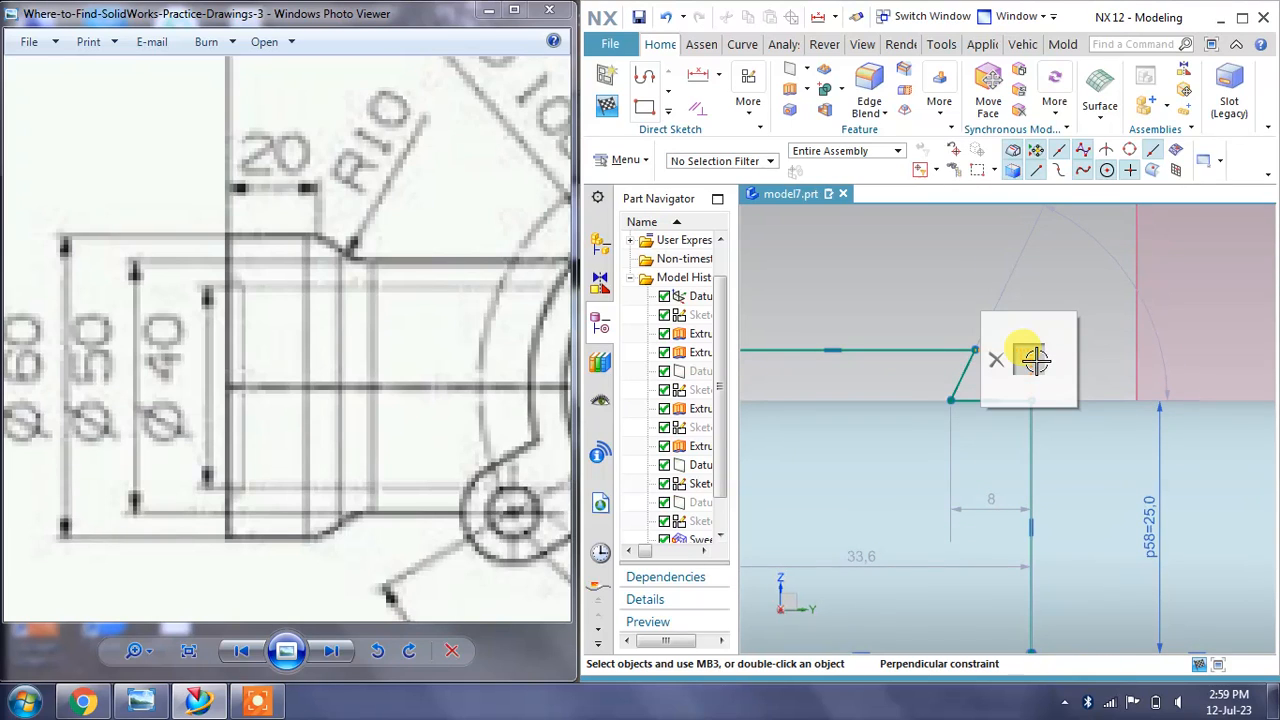
left_click(1003, 358)
scroll(975, 343, "down", 3)
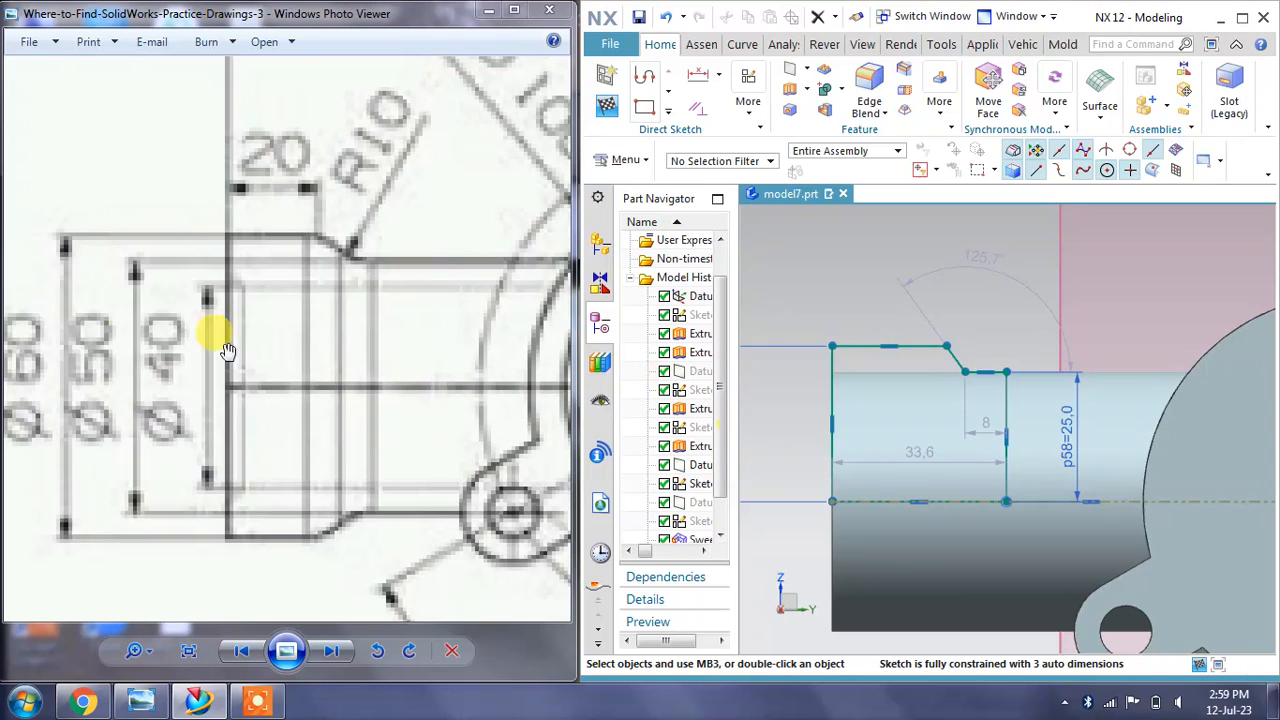
Add a linear dimension with the Inferred method to the collar profile's upper horizontal line and set it to 20 mm
mouse_move(141, 335)
left_mouse_down()
mouse_move(170, 341)
mouse_move(197, 405)
left_mouse_up()
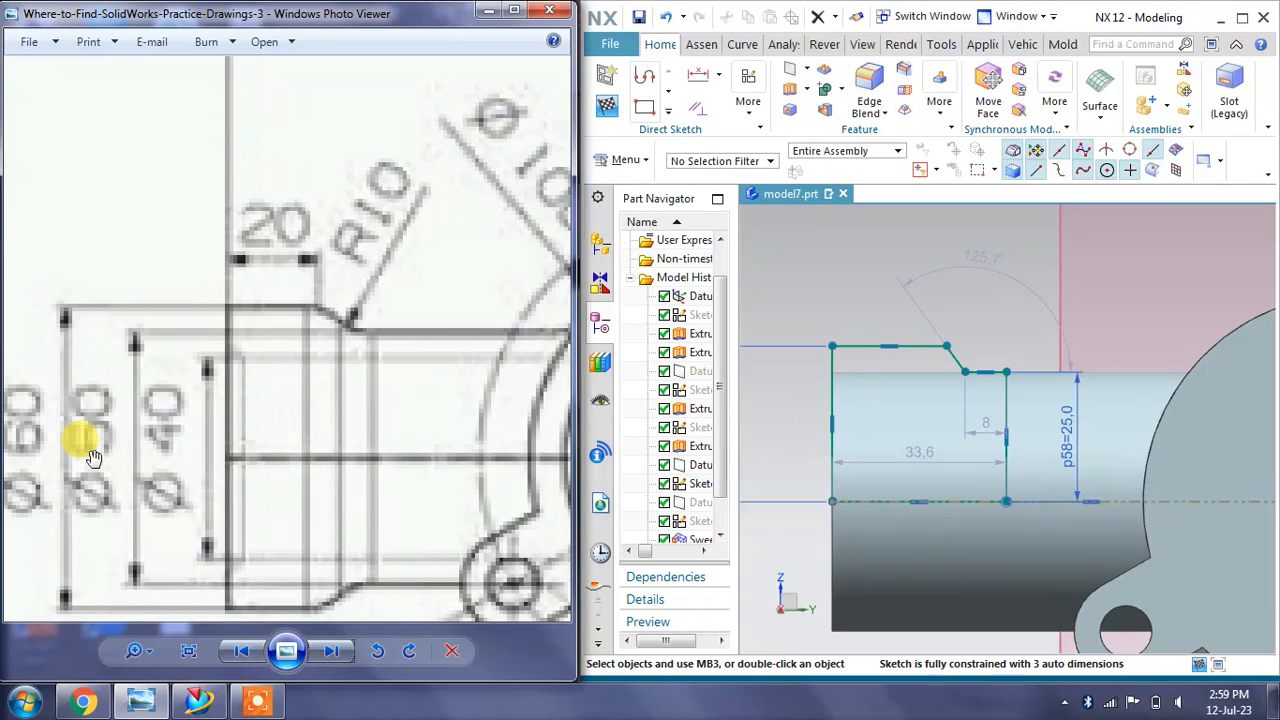
left_click(719, 76)
left_click(724, 125)
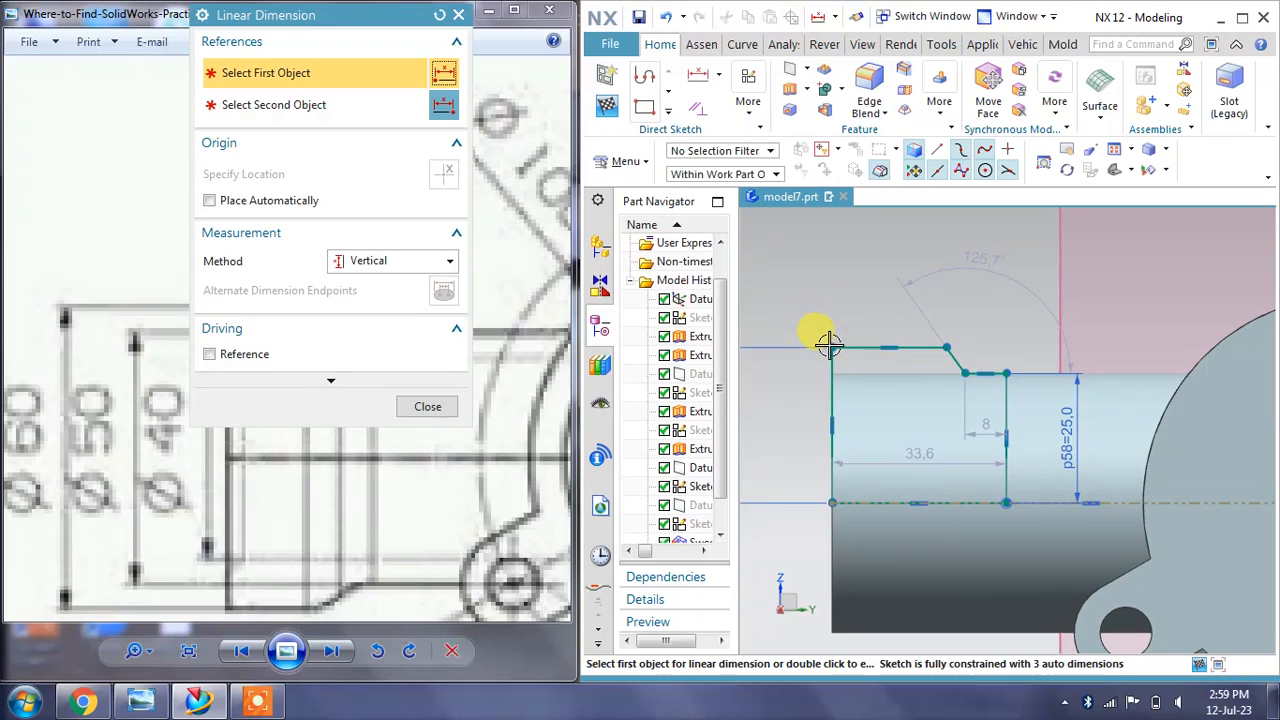
left_click(360, 261)
left_click(365, 282)
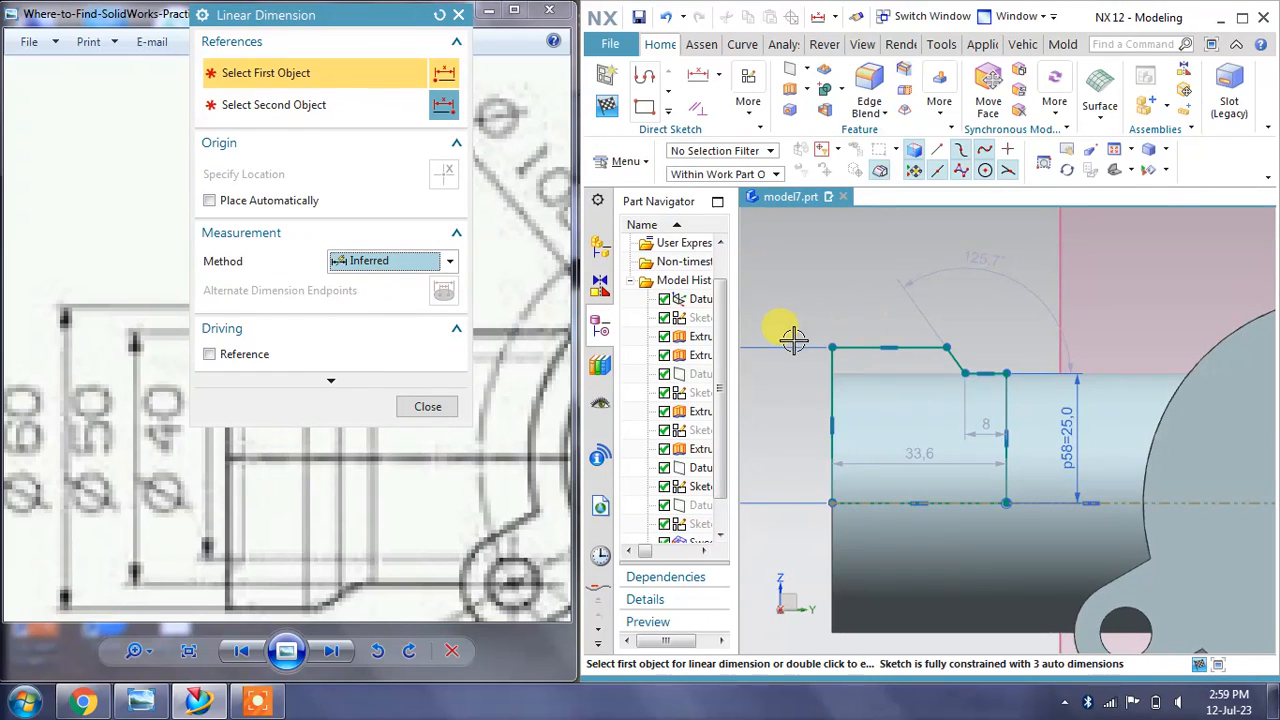
left_click(928, 342)
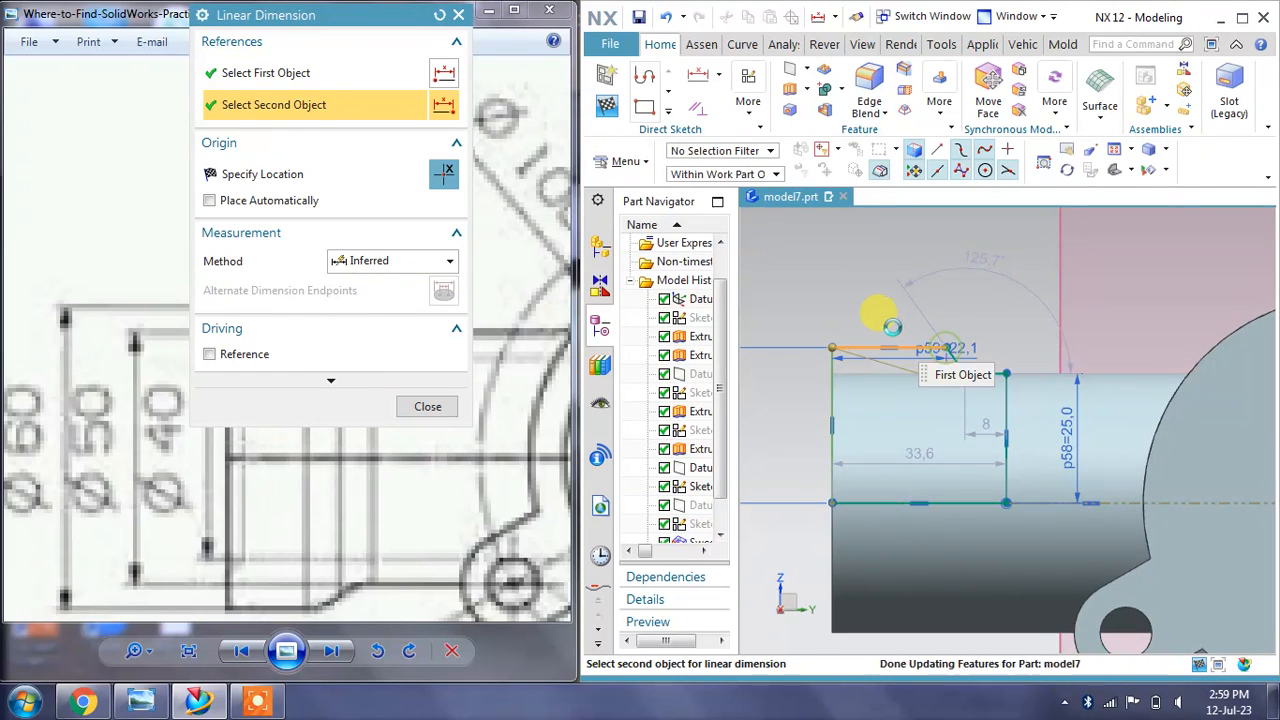
left_click(866, 300)
left_click(884, 308)
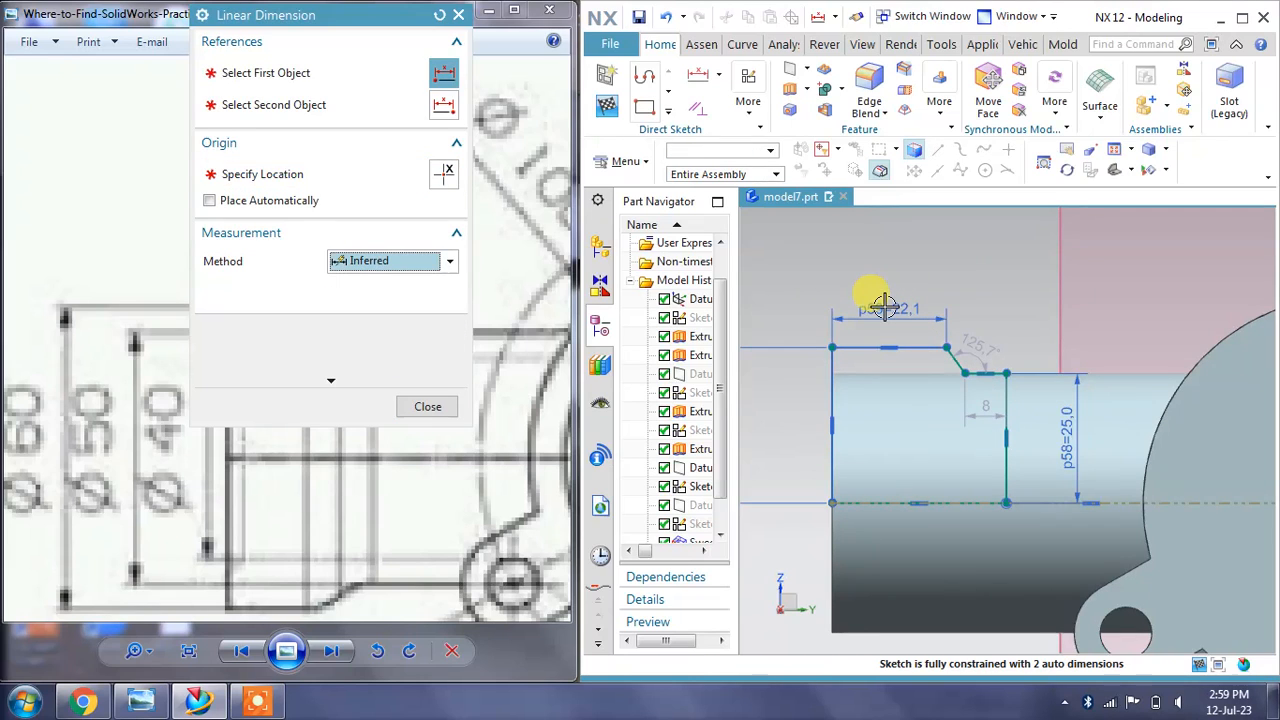
type("20")
key("Return")
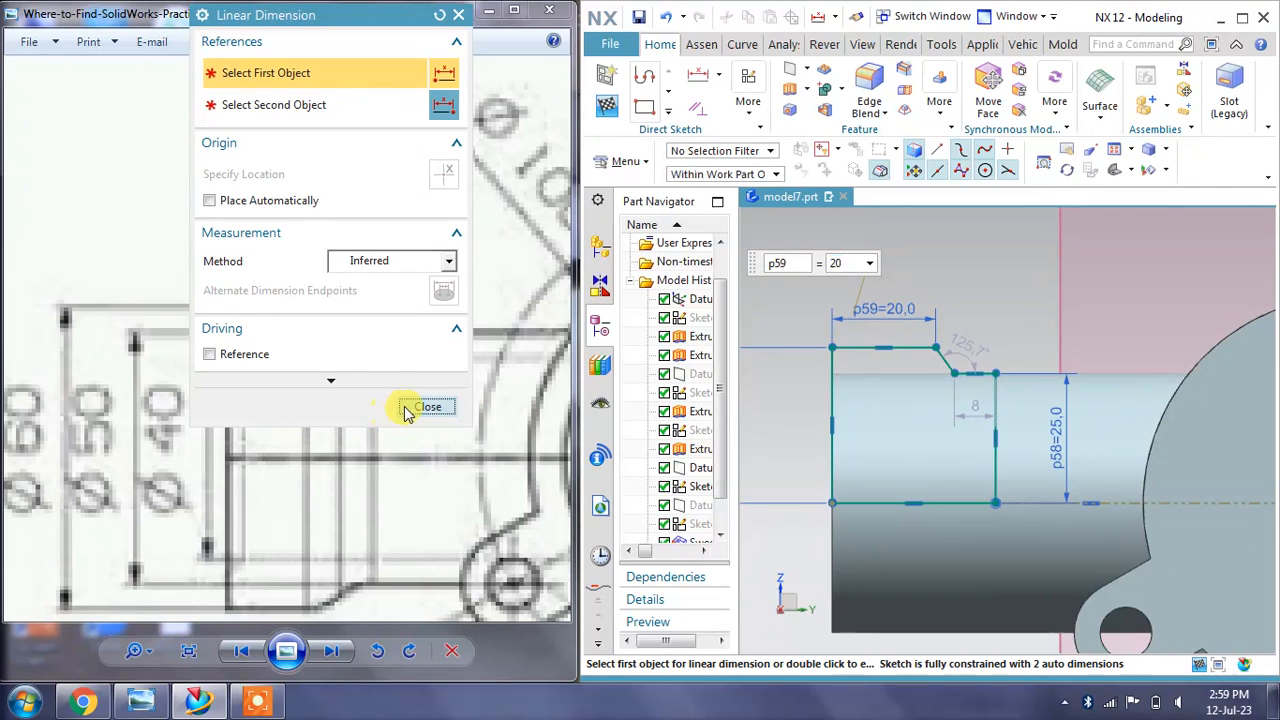
left_click(418, 406)
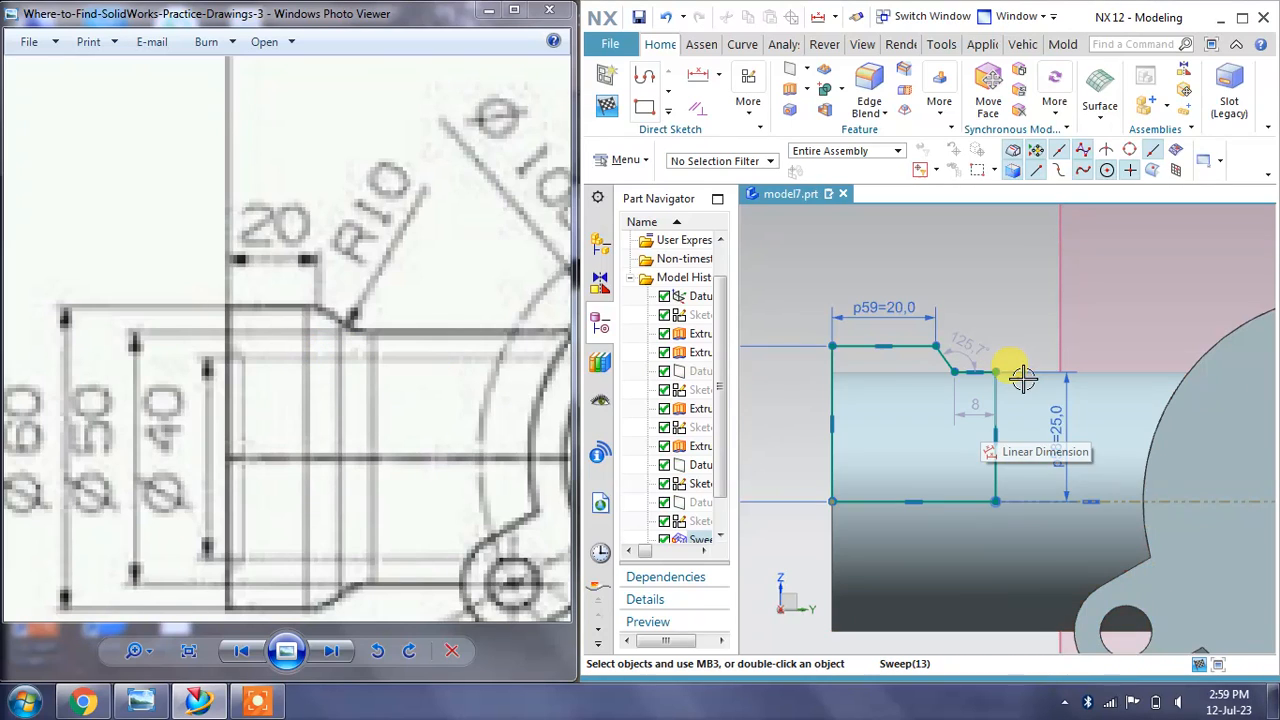
Move the profile's vertical edge nearest the body until the short horizontal segment on the pipe surface is about 12.7 mm long
left_click_drag(325, 380, 322, 317)
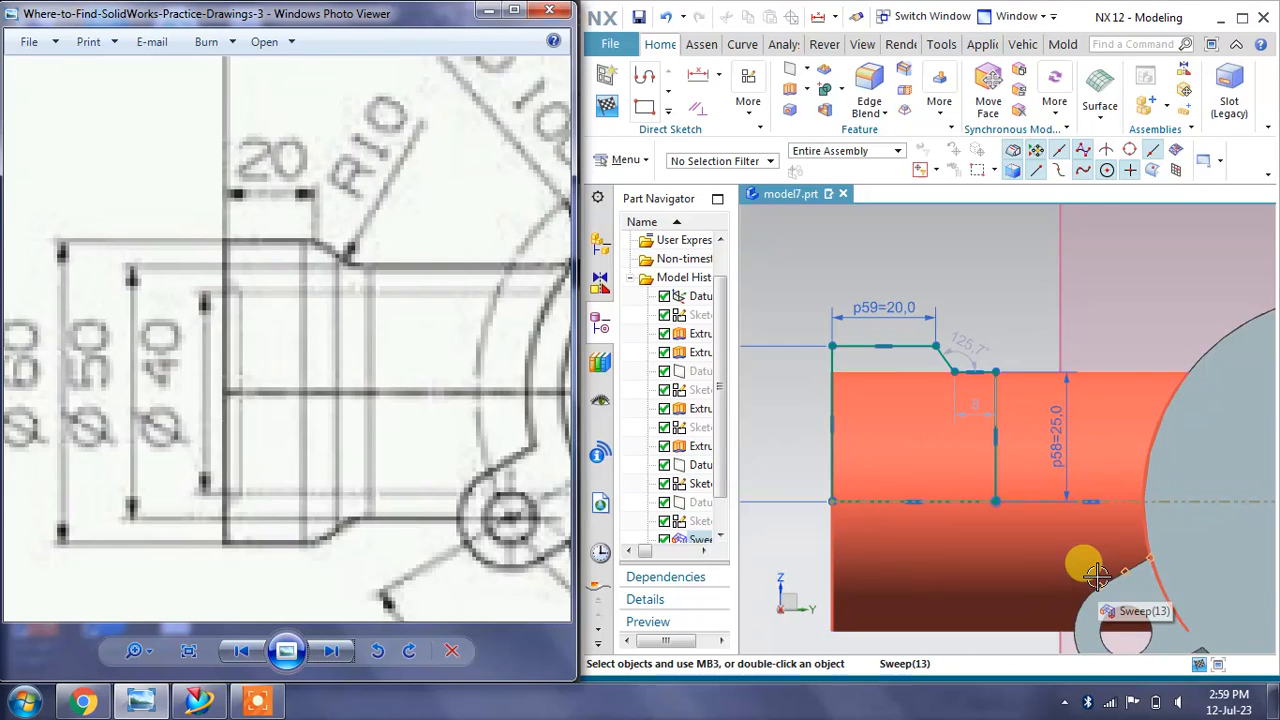
mouse_move(331, 386)
left_mouse_down()
mouse_move(310, 350)
mouse_move(363, 356)
left_mouse_up()
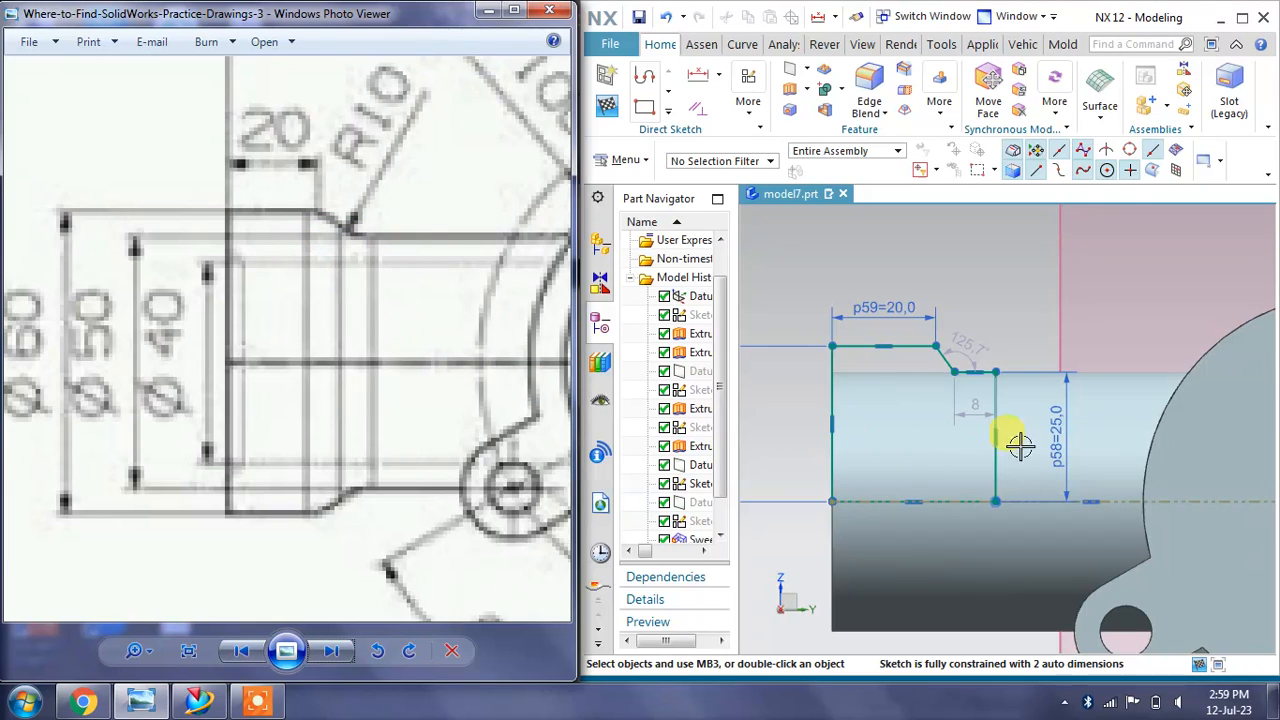
mouse_move(1003, 415)
left_mouse_down()
mouse_move(1038, 420)
mouse_move(1009, 423)
mouse_move(1020, 418)
left_mouse_up()
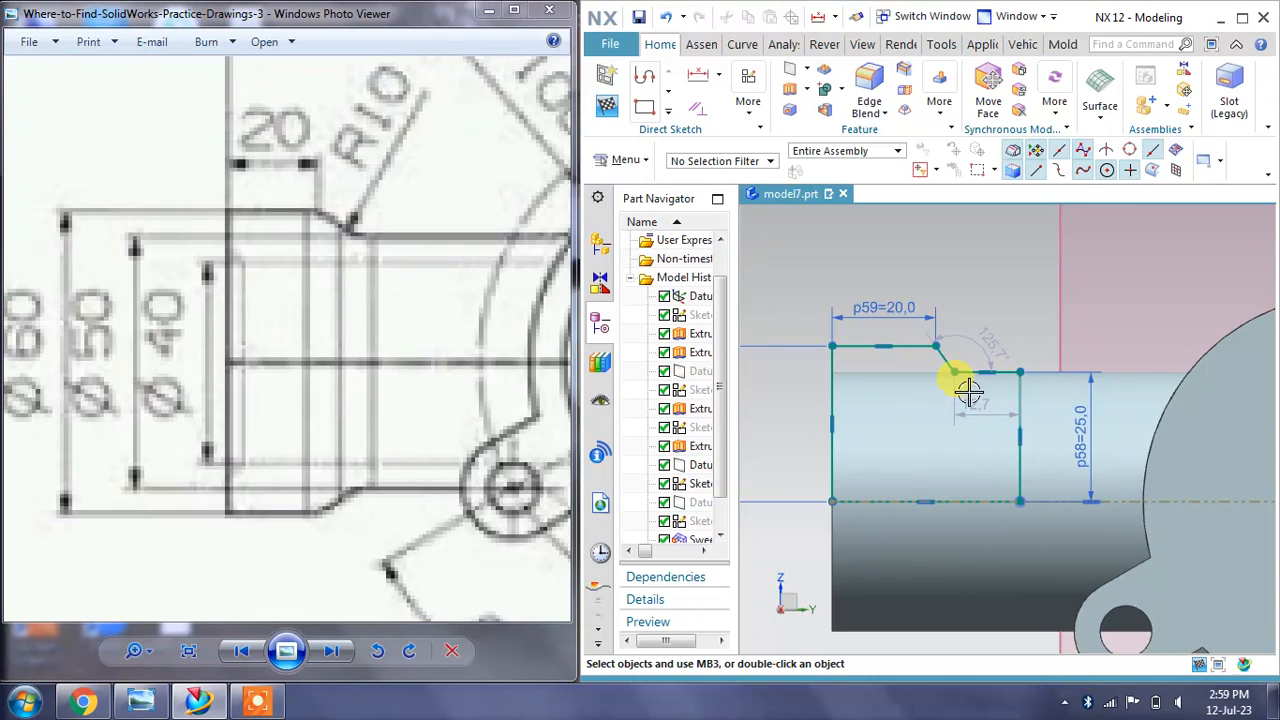
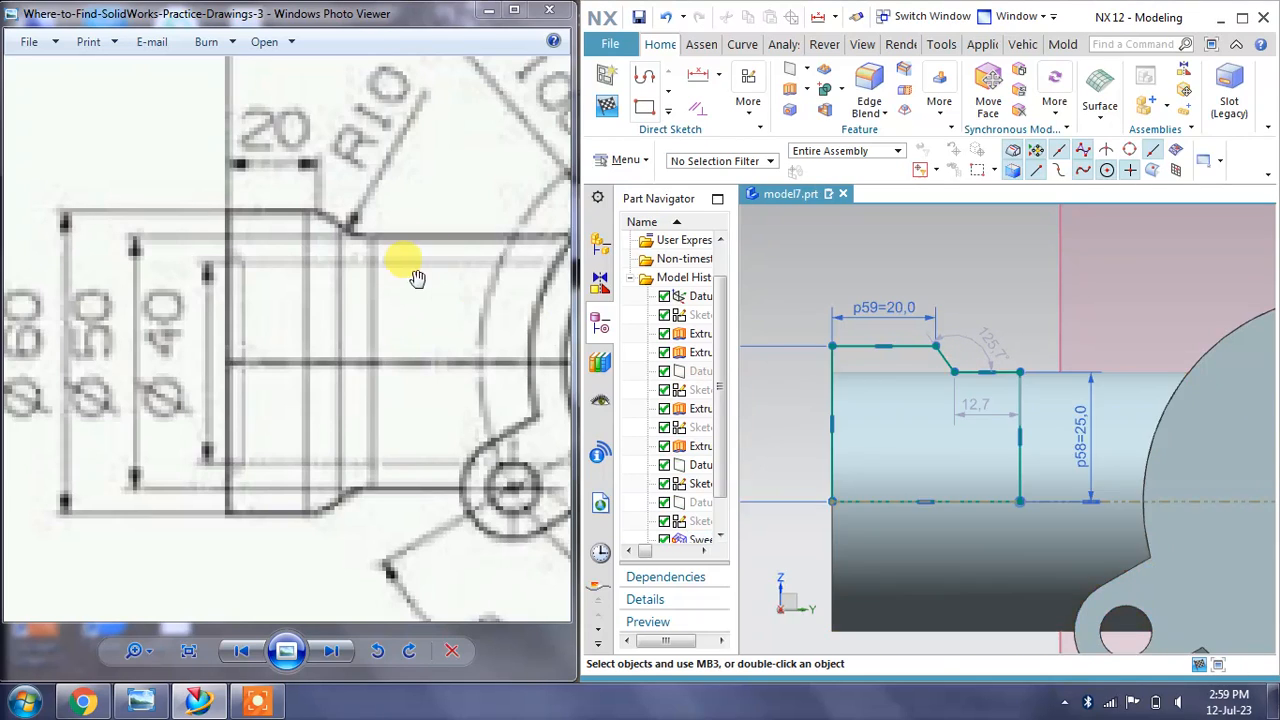
Examine the reference drawing's front view and isometric picture for the collar's taper, R10 transition and related dimensions
scroll(340, 515, "up", 4)
scroll(360, 490, "down", 4)
scroll(360, 490, "down", 1)
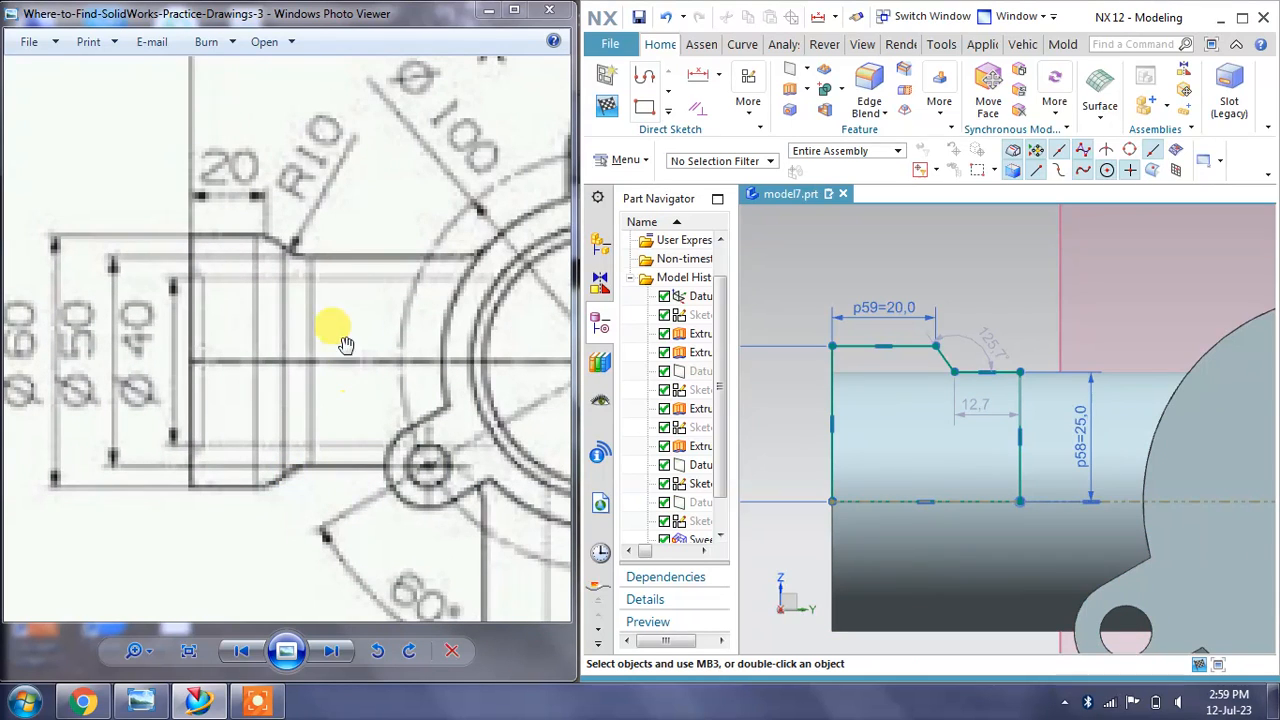
scroll(230, 320, "down", 4)
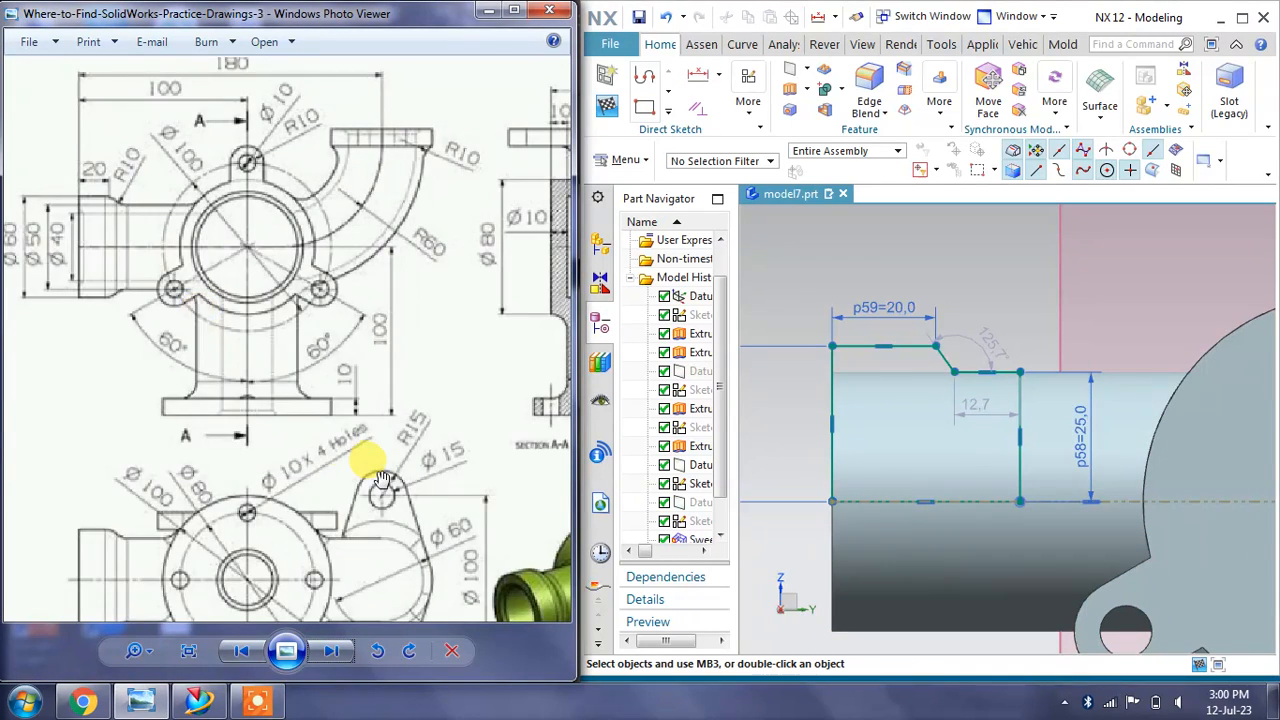
scroll(370, 460, "up", 4)
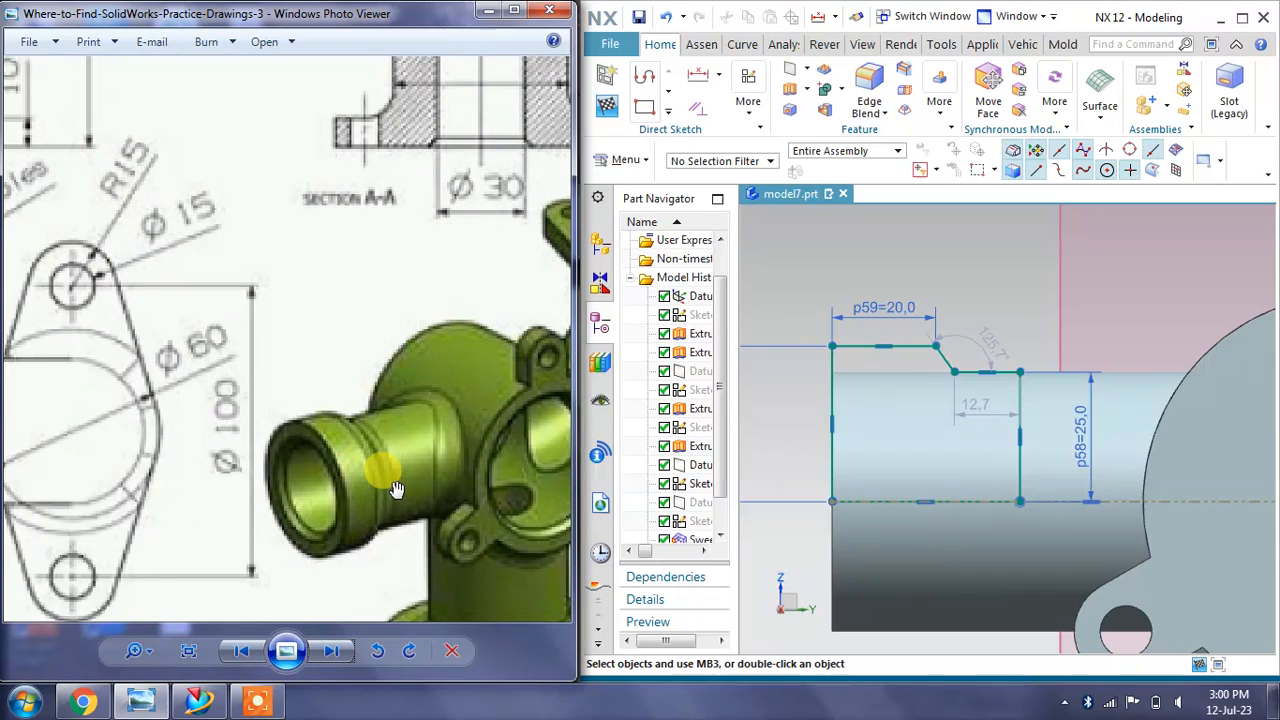
scroll(397, 489, "down", 1)
mouse_move(153, 268)
left_mouse_down()
mouse_move(502, 448)
mouse_move(306, 270)
left_mouse_up()
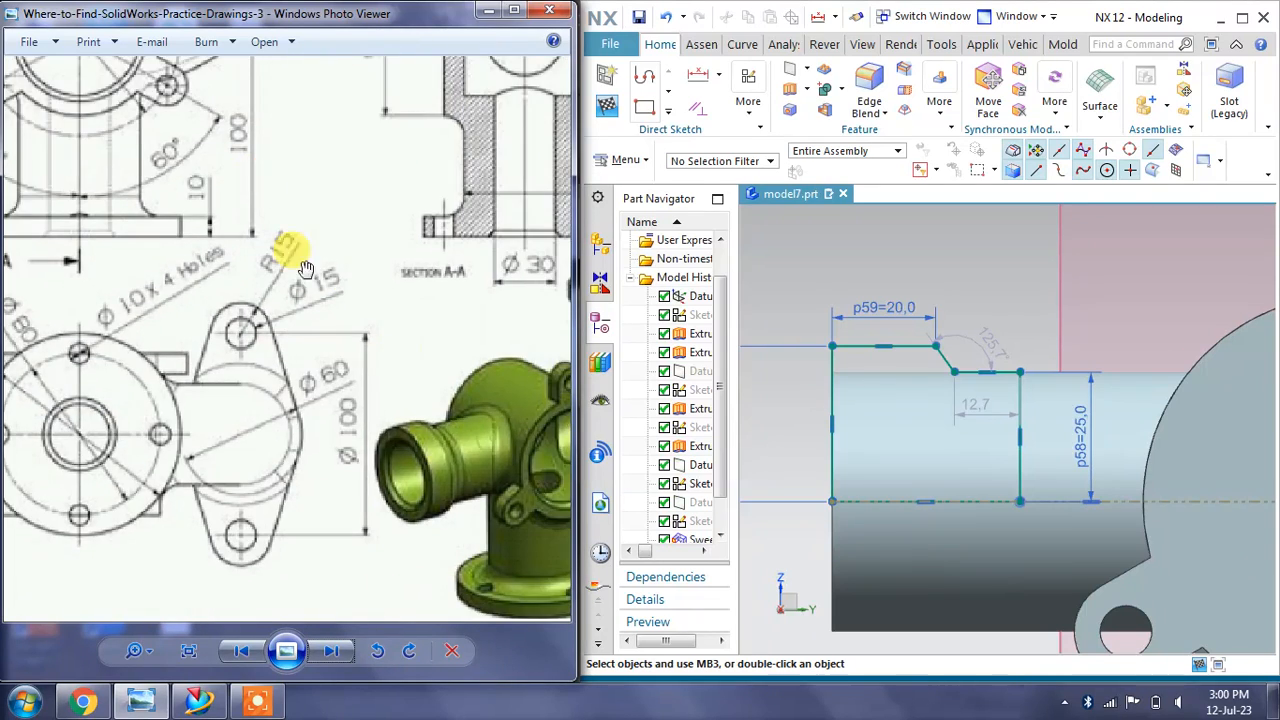
scroll(479, 536, "up", 2)
scroll(479, 536, "down", 2)
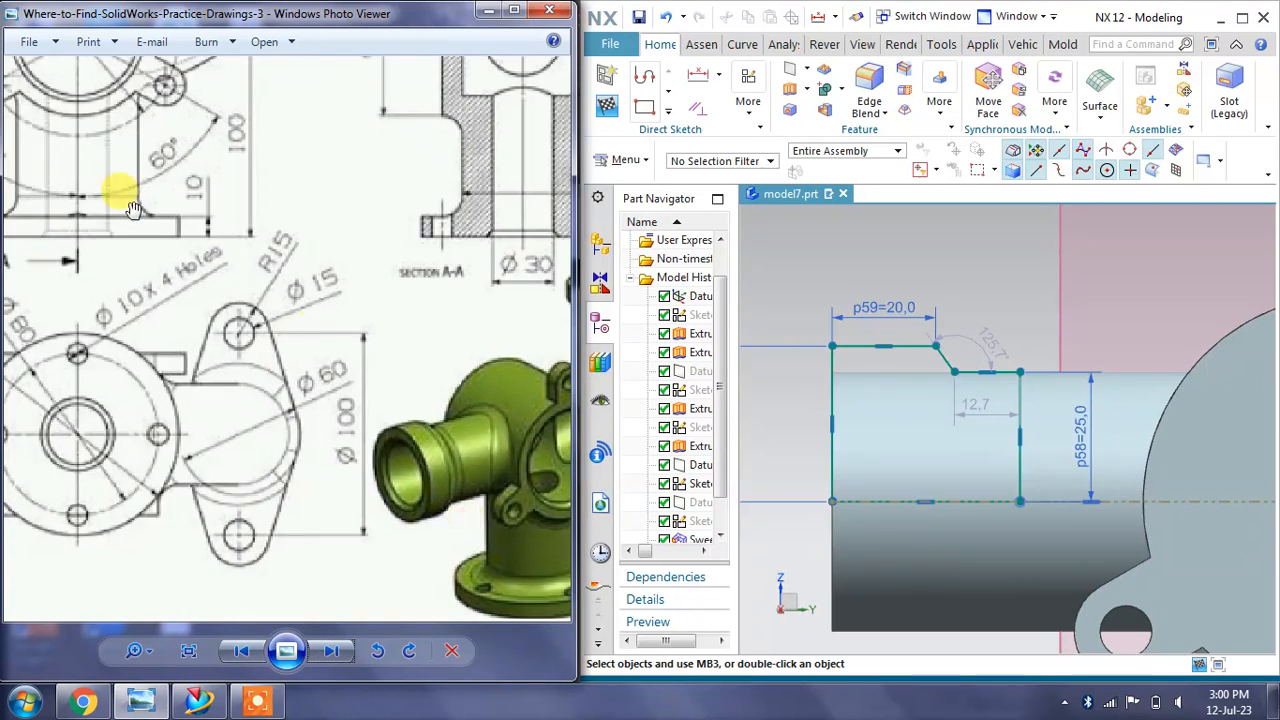
left_click_drag(134, 211, 343, 388)
left_click_drag(239, 265, 287, 347)
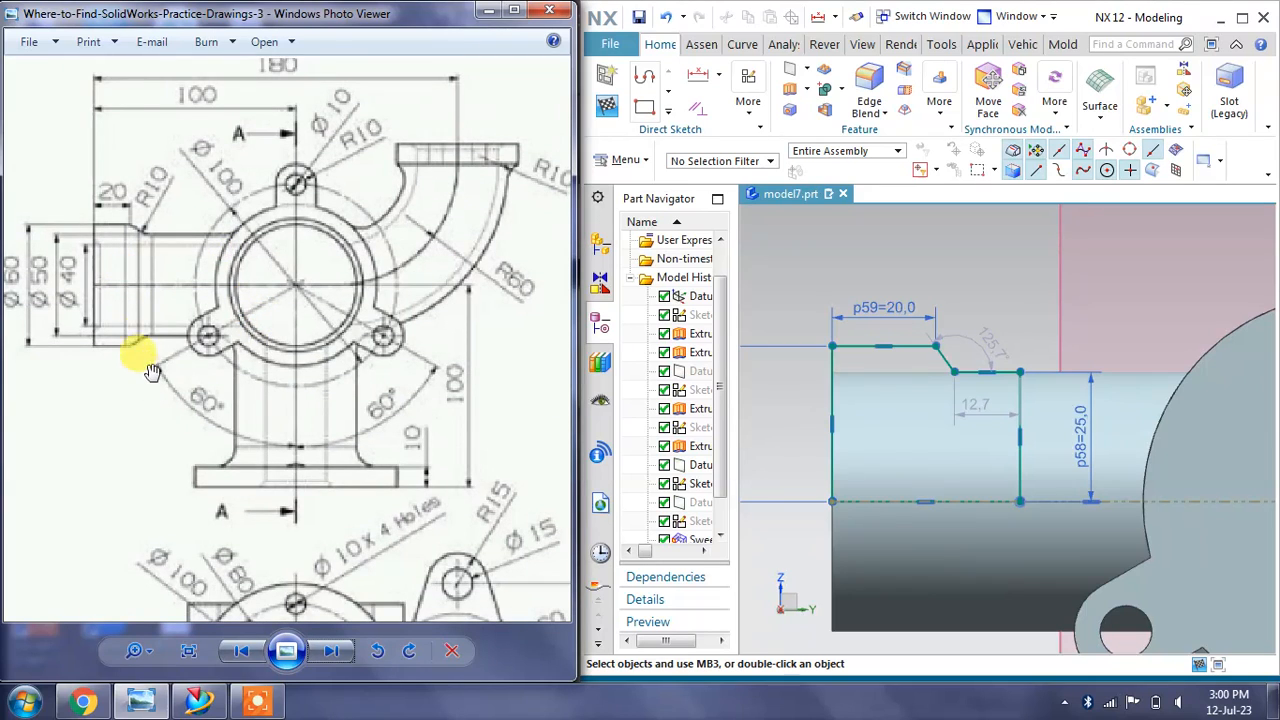
scroll(135, 206, "up", 1)
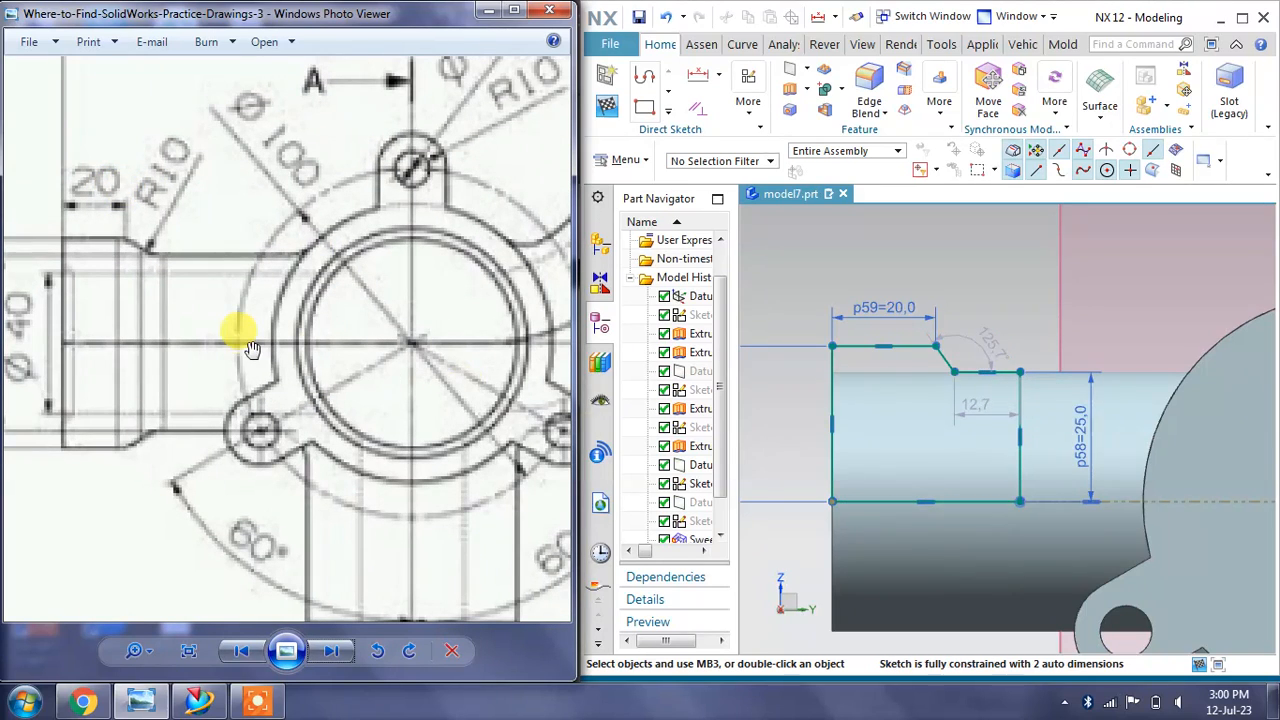
left_click_drag(160, 293, 167, 313)
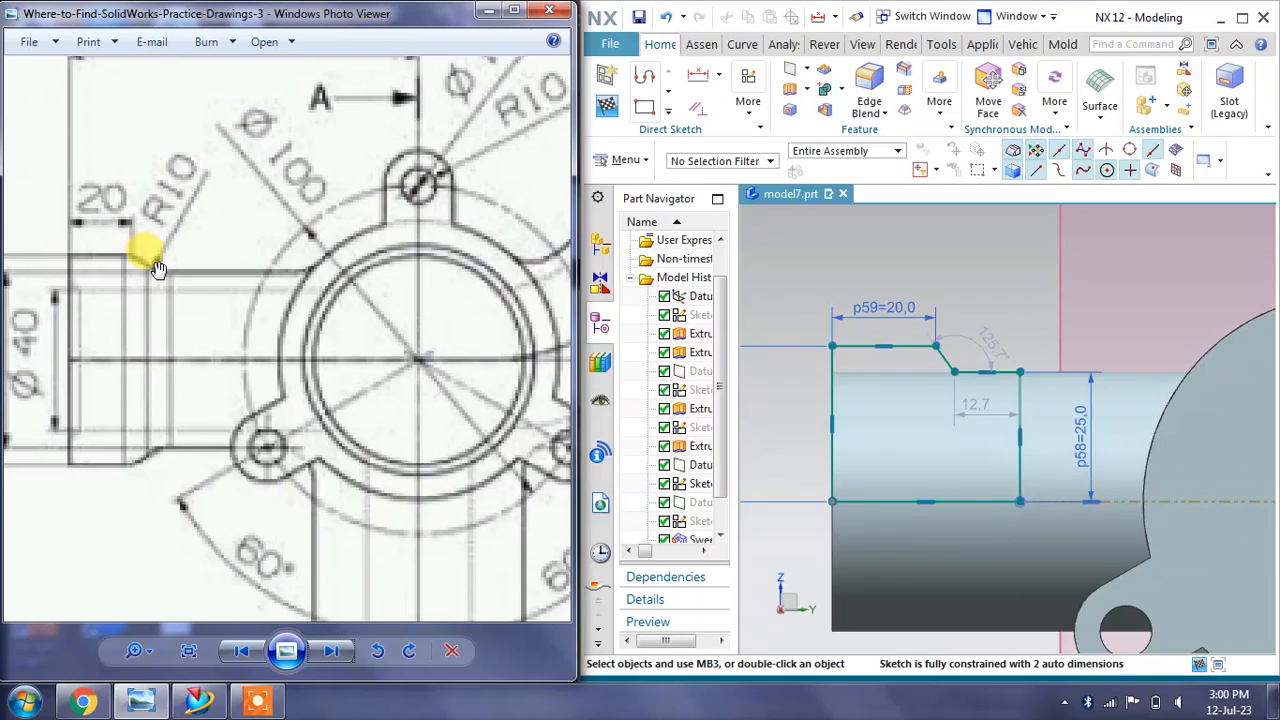
scroll(240, 343, "down", 4)
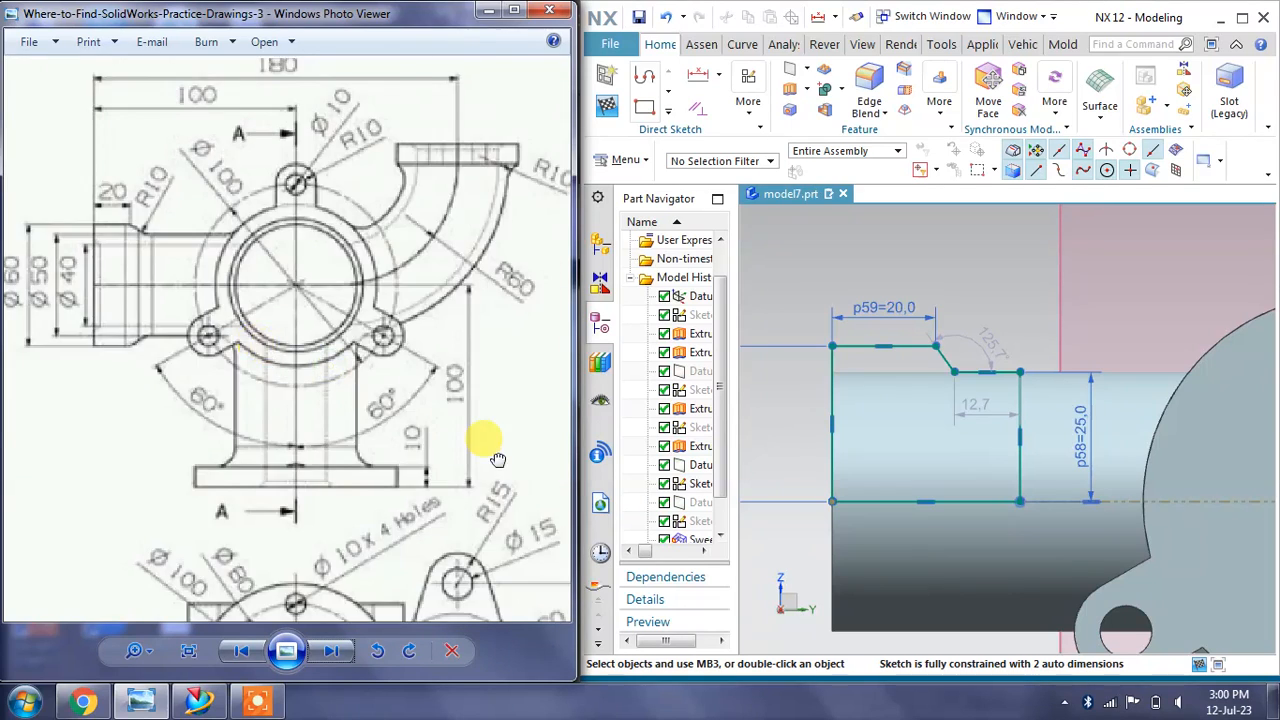
scroll(335, 428, "up", 4)
scroll(446, 478, "up", 1)
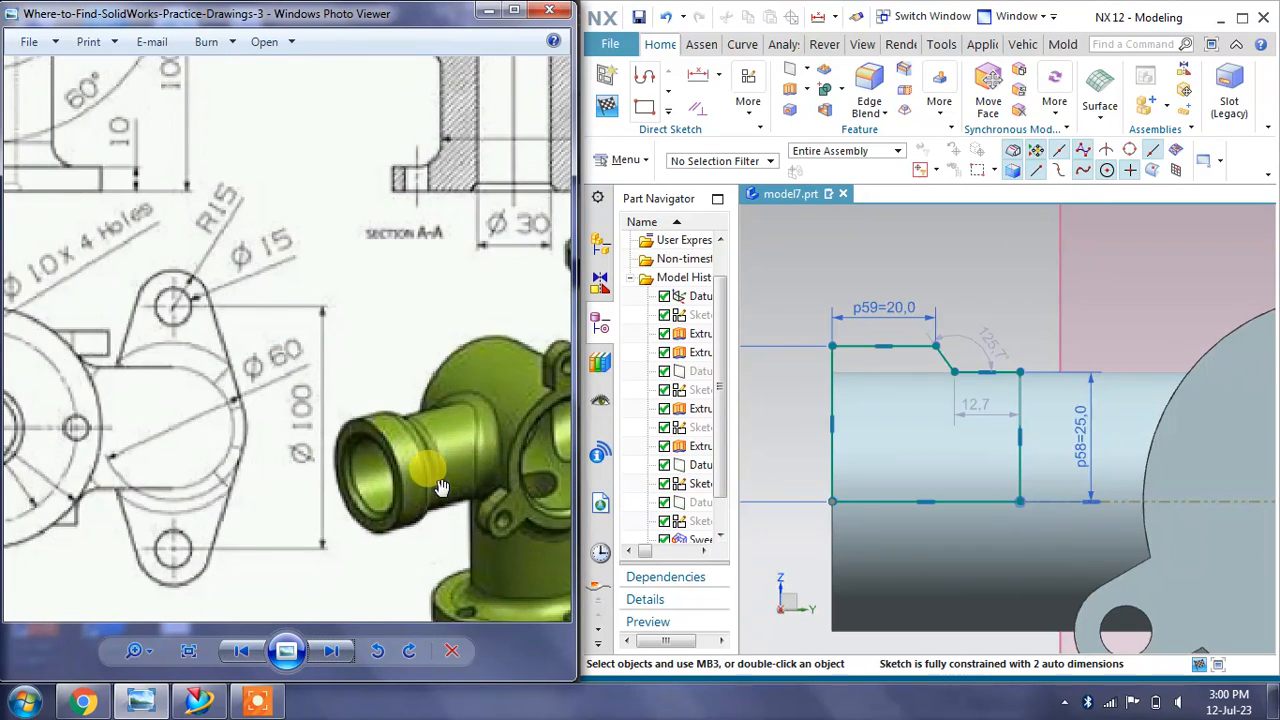
scroll(440, 487, "down", 3)
scroll(409, 200, "up", 2)
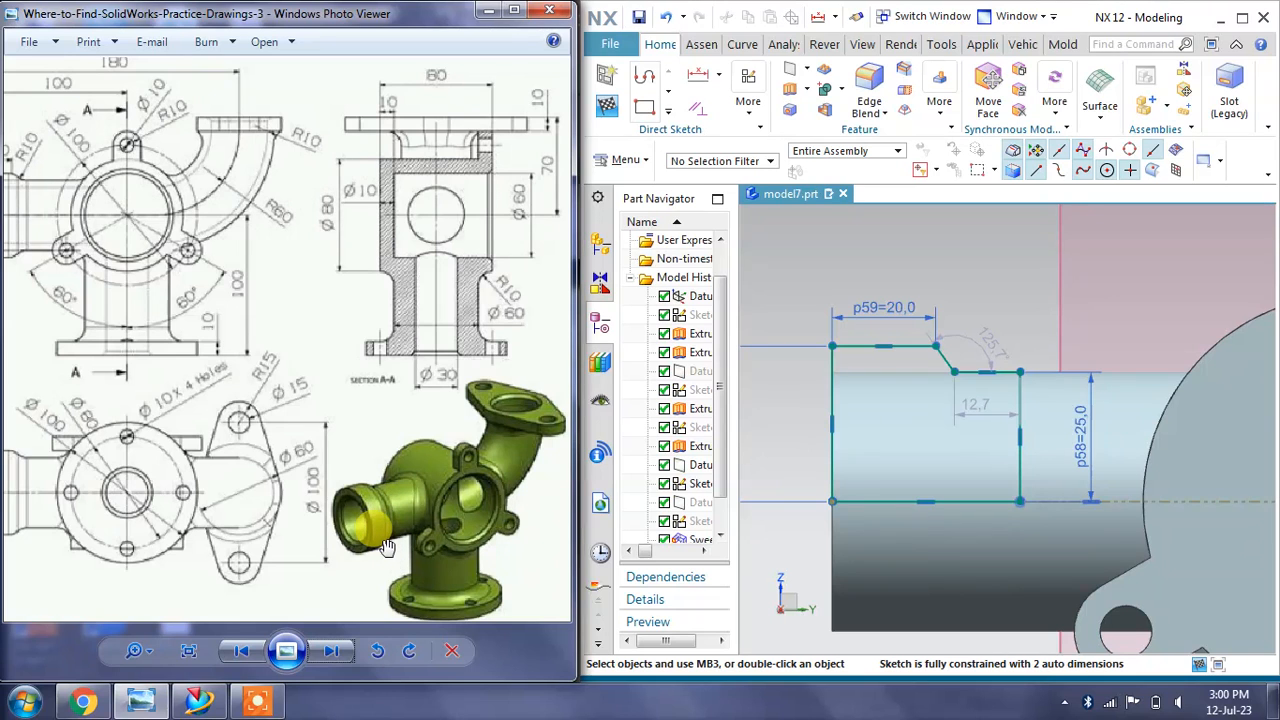
left_click_drag(264, 403, 318, 394)
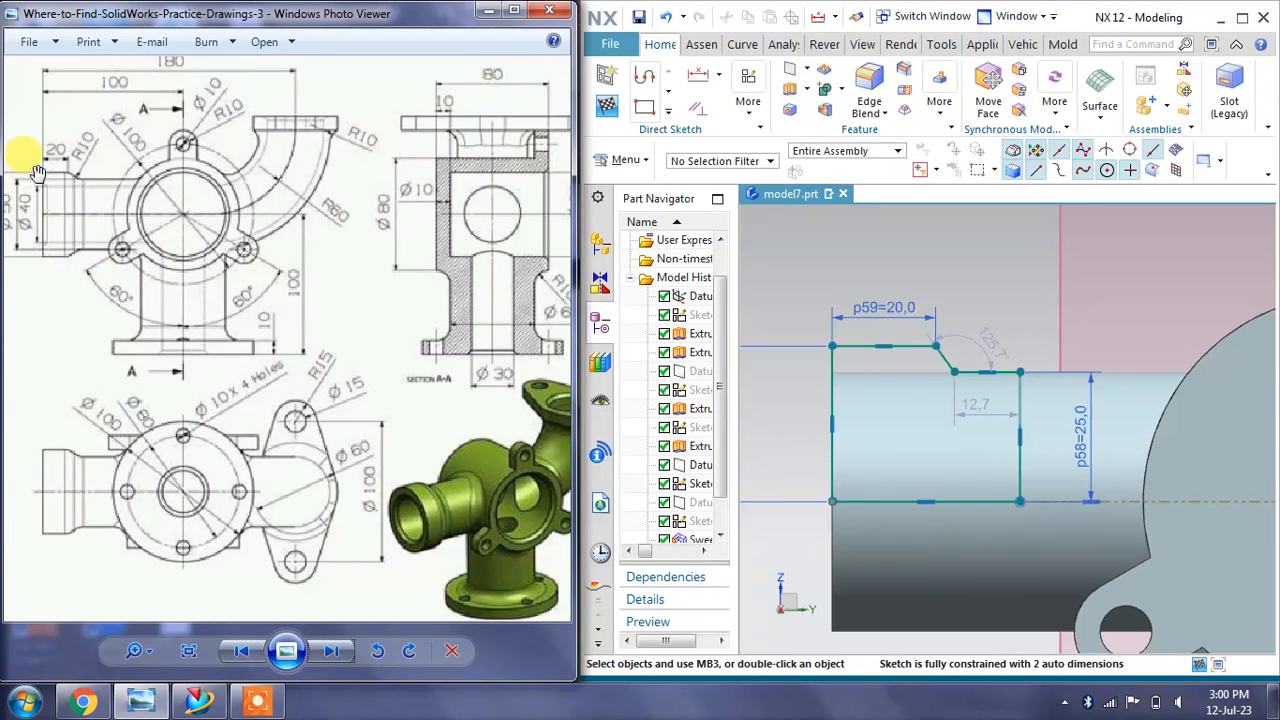
scroll(35, 172, "up", 2)
left_click_drag(943, 338, 997, 338)
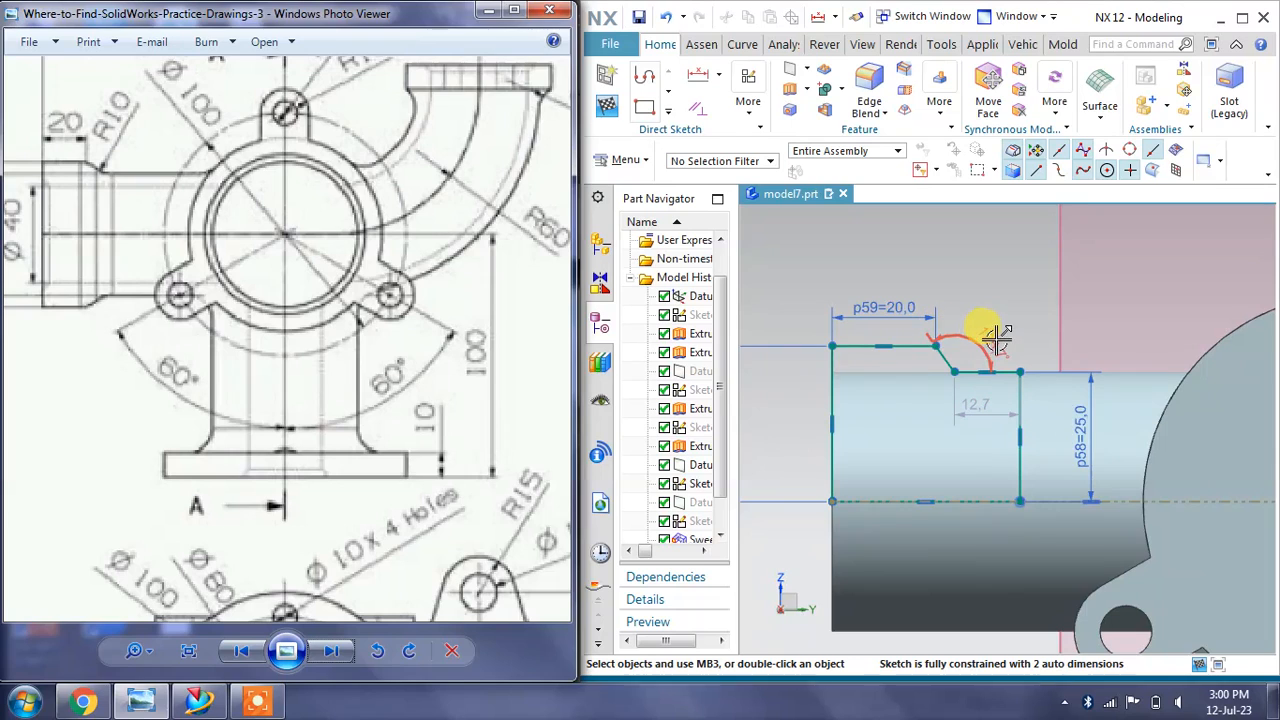
double_click(995, 337)
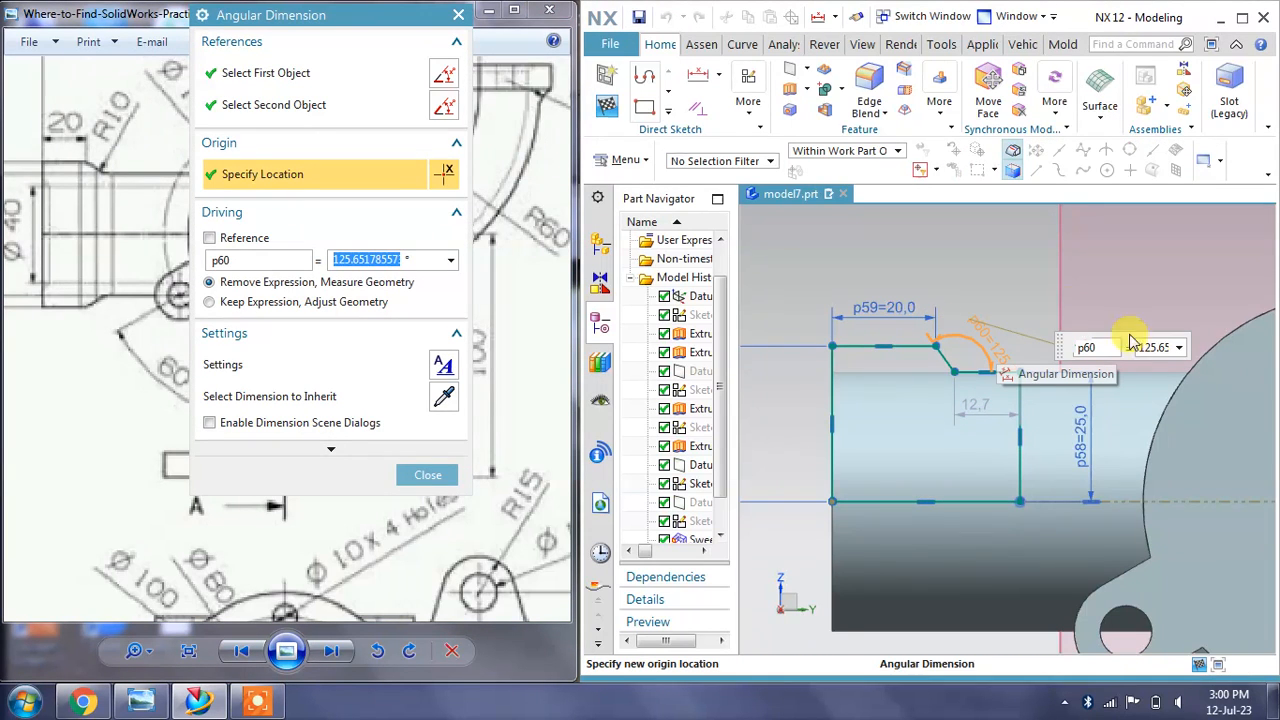
left_click(429, 476)
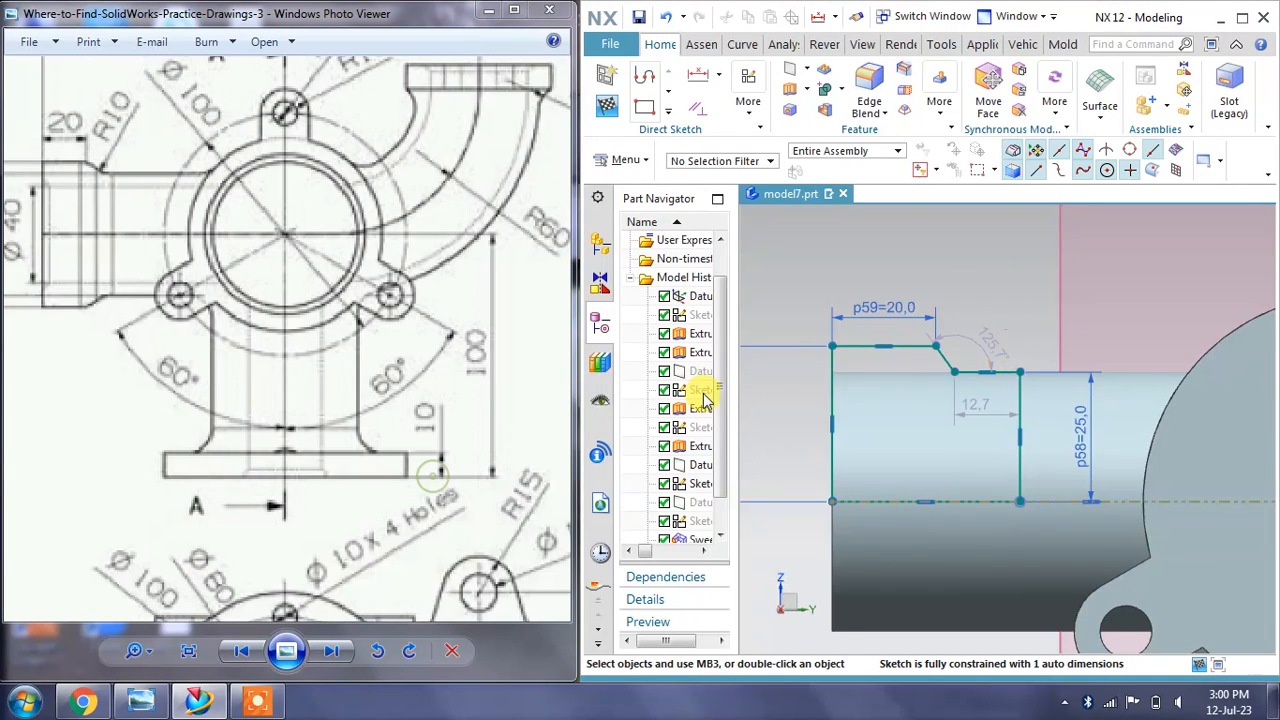
Add a horizontal dimension from the profile's outer end to the lower end of the sloped segment and set it to 30 mm
left_click(718, 75)
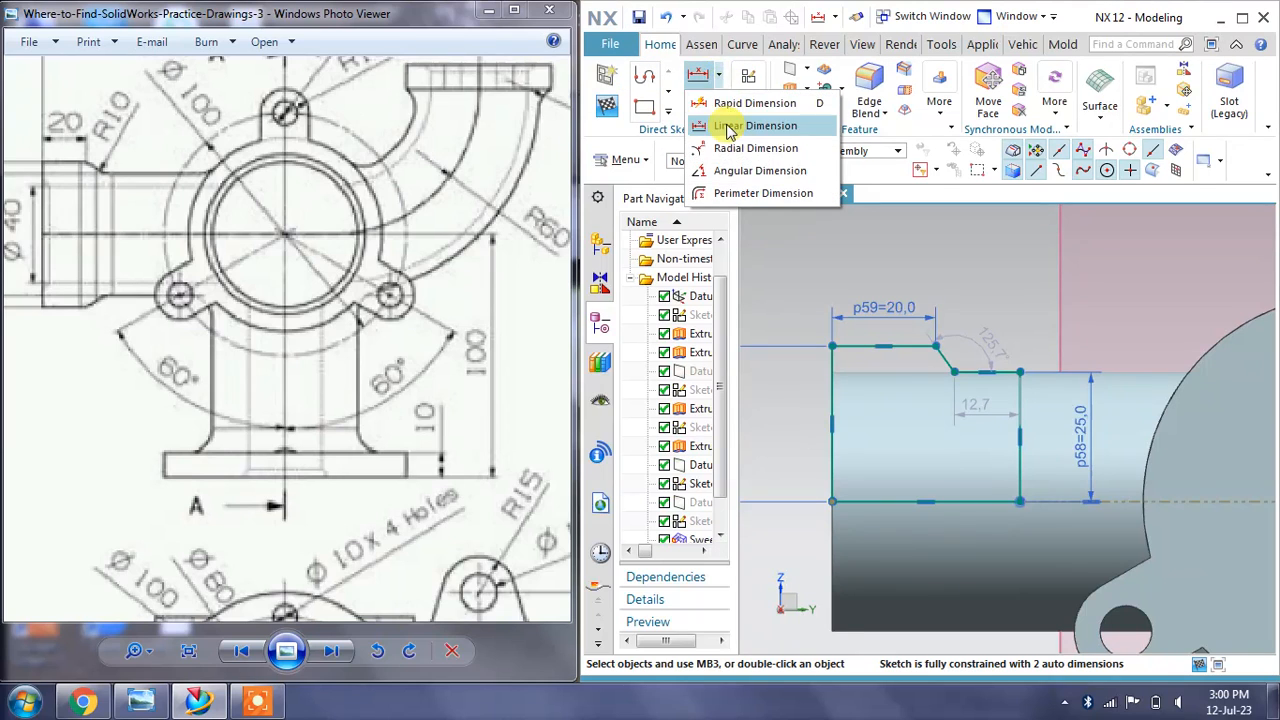
left_click(726, 124)
left_click(943, 358)
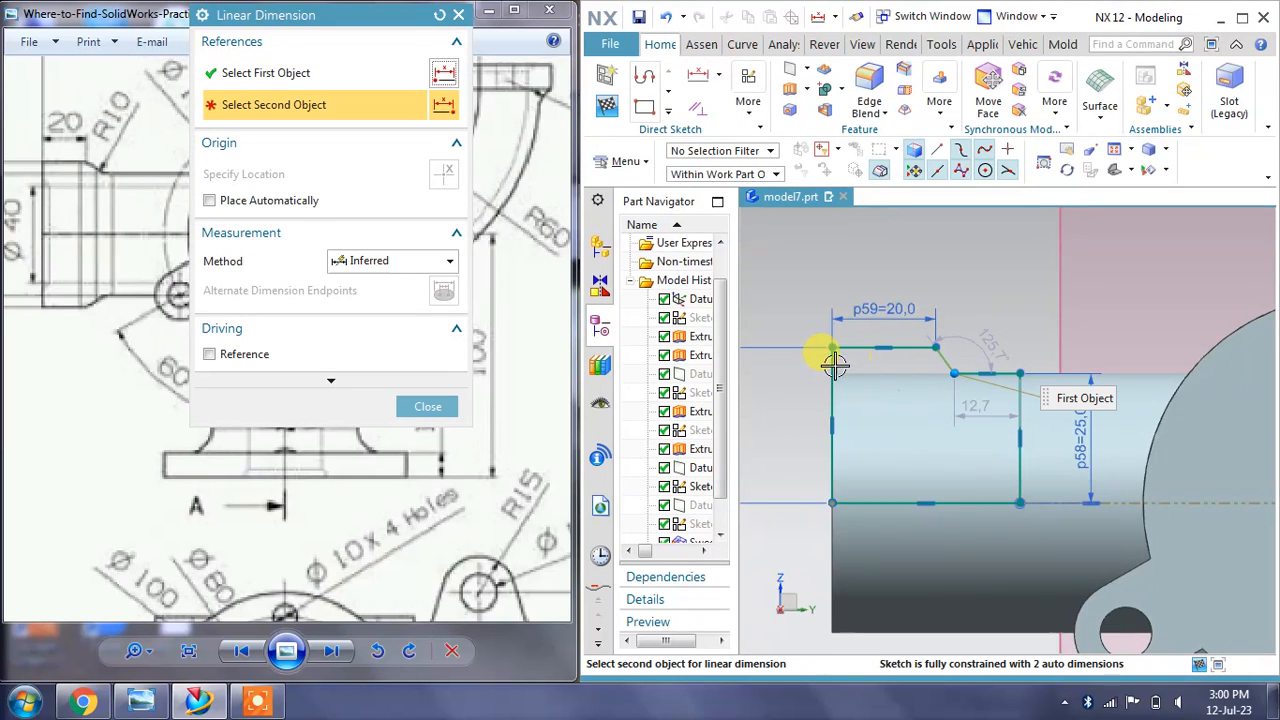
left_click(831, 349)
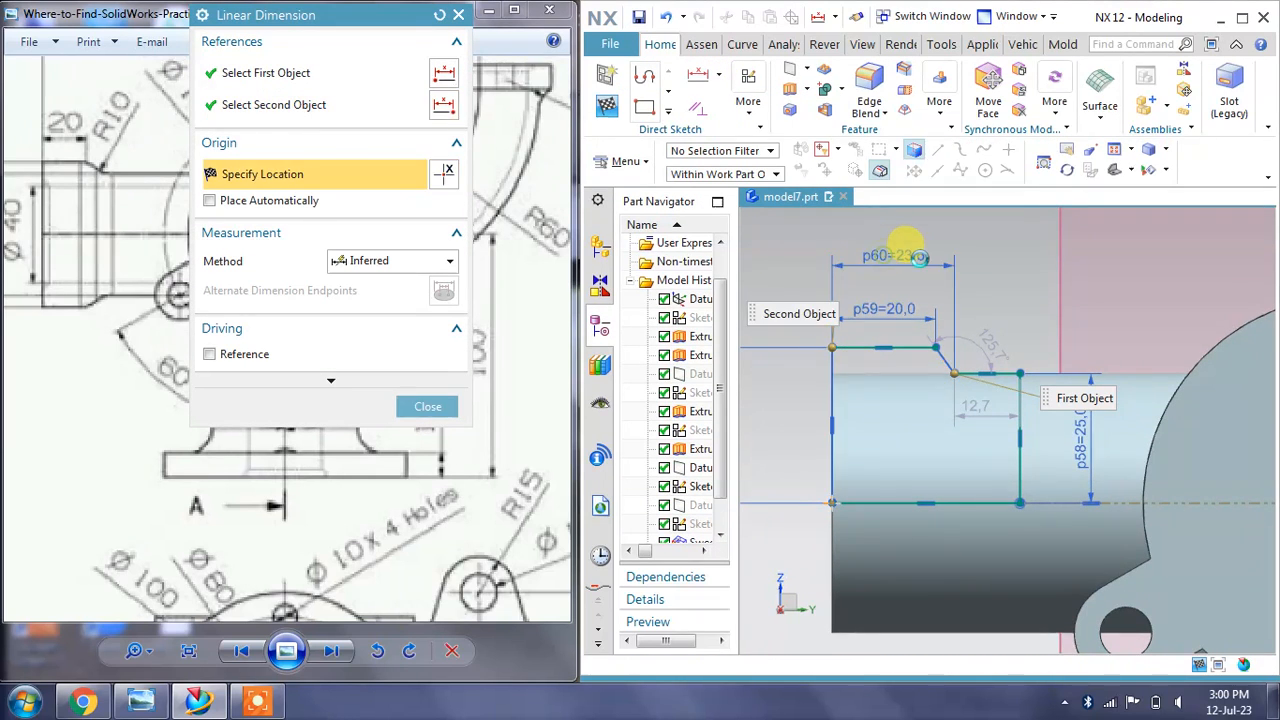
left_click(920, 258)
type("30")
key("Return")
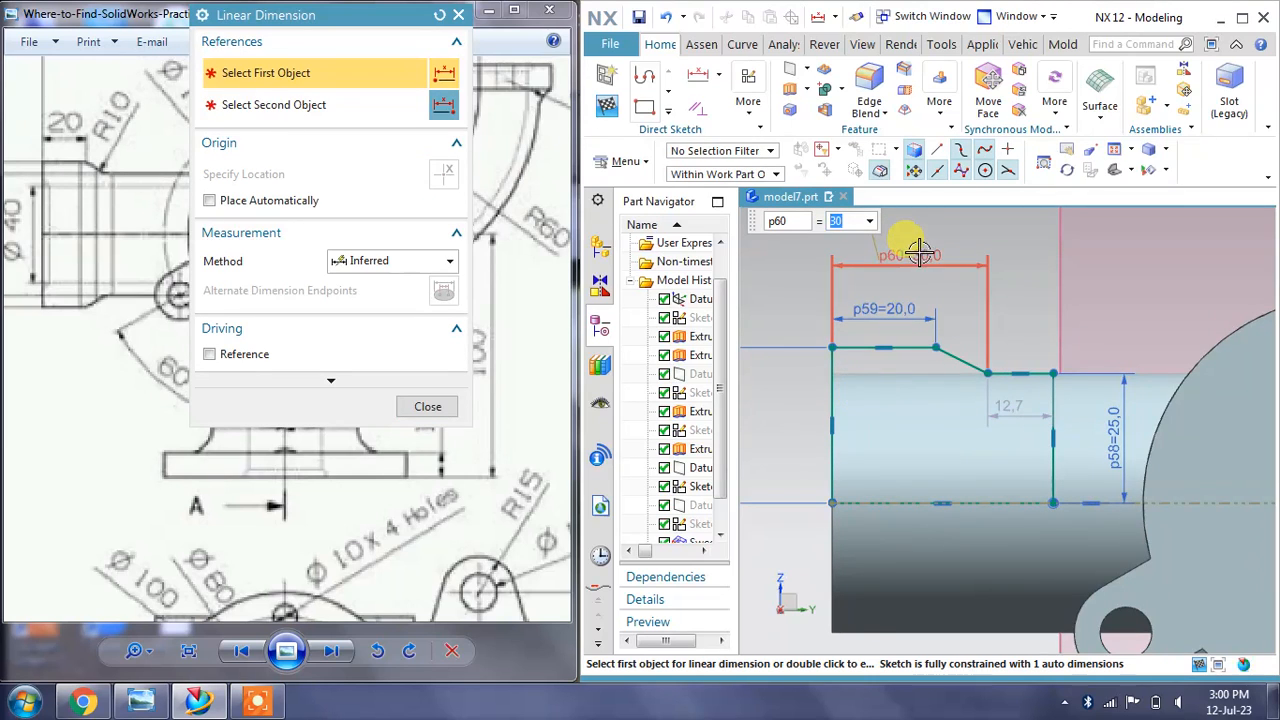
left_click(428, 407)
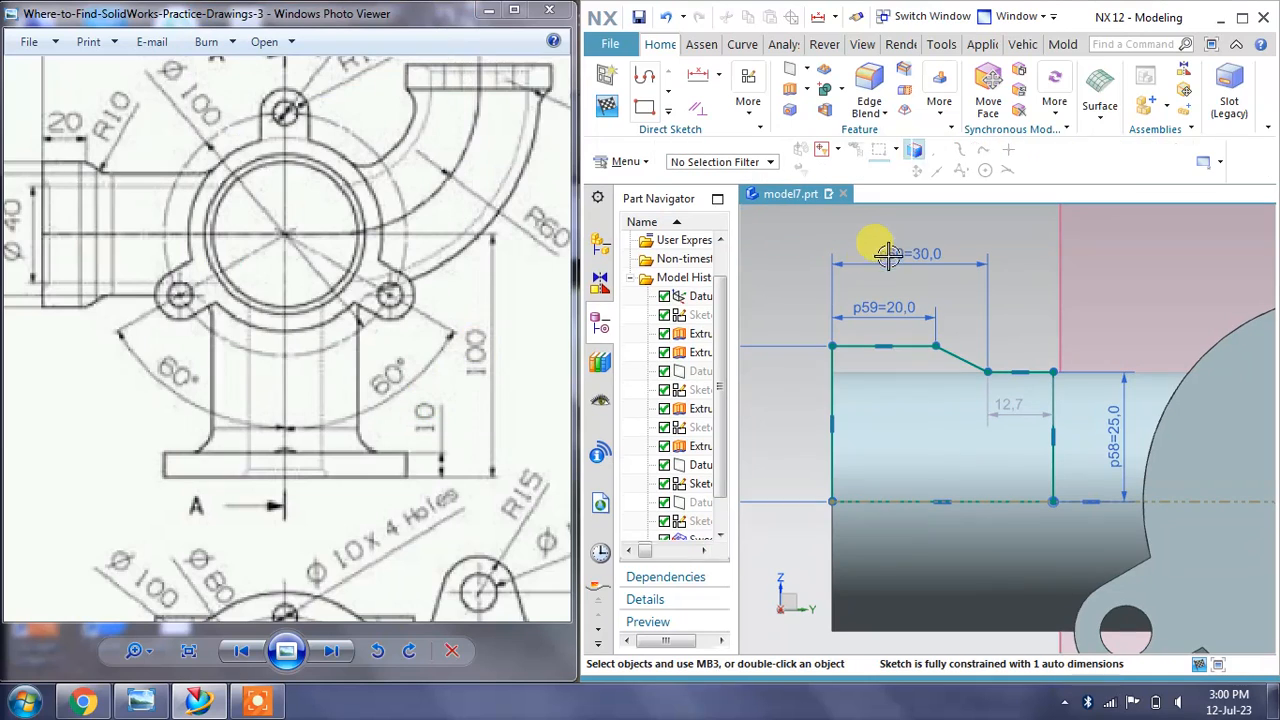
Set the horizontal dimension from the profile's outer end to the sloped segment's lower end to 25 mm and finish the sketch
double_click(905, 246)
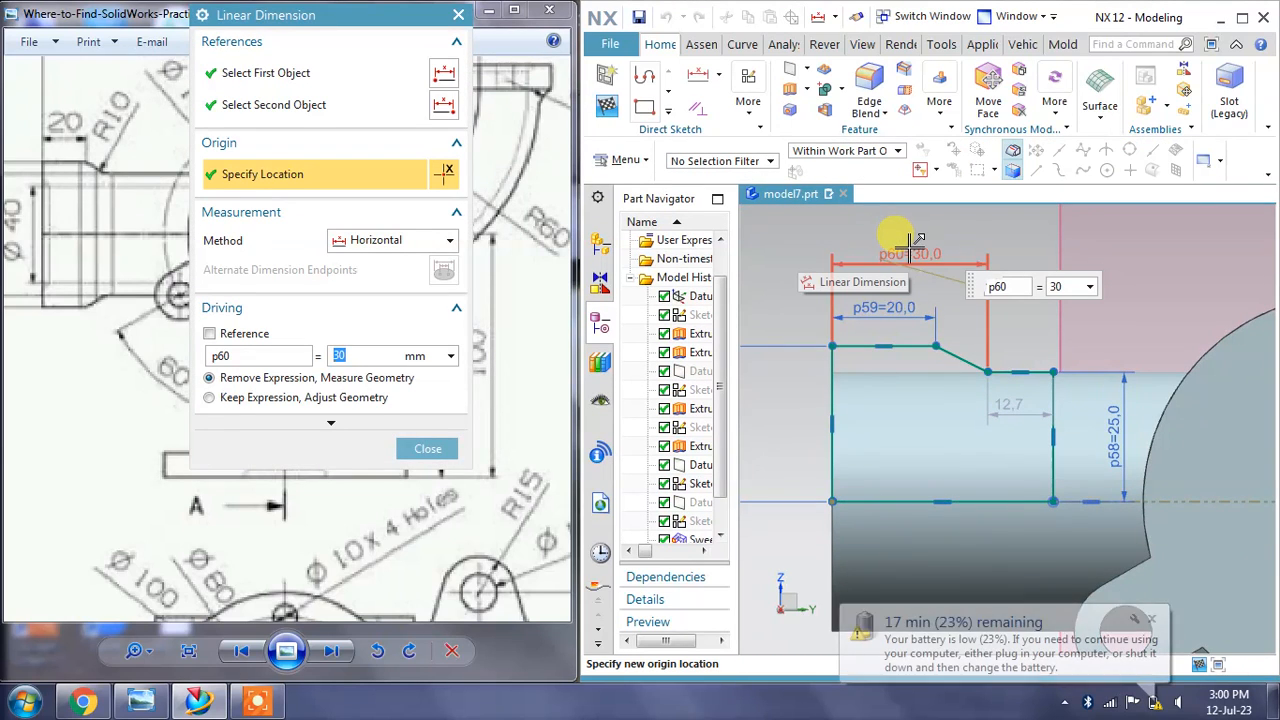
scroll(917, 360, "up", 4)
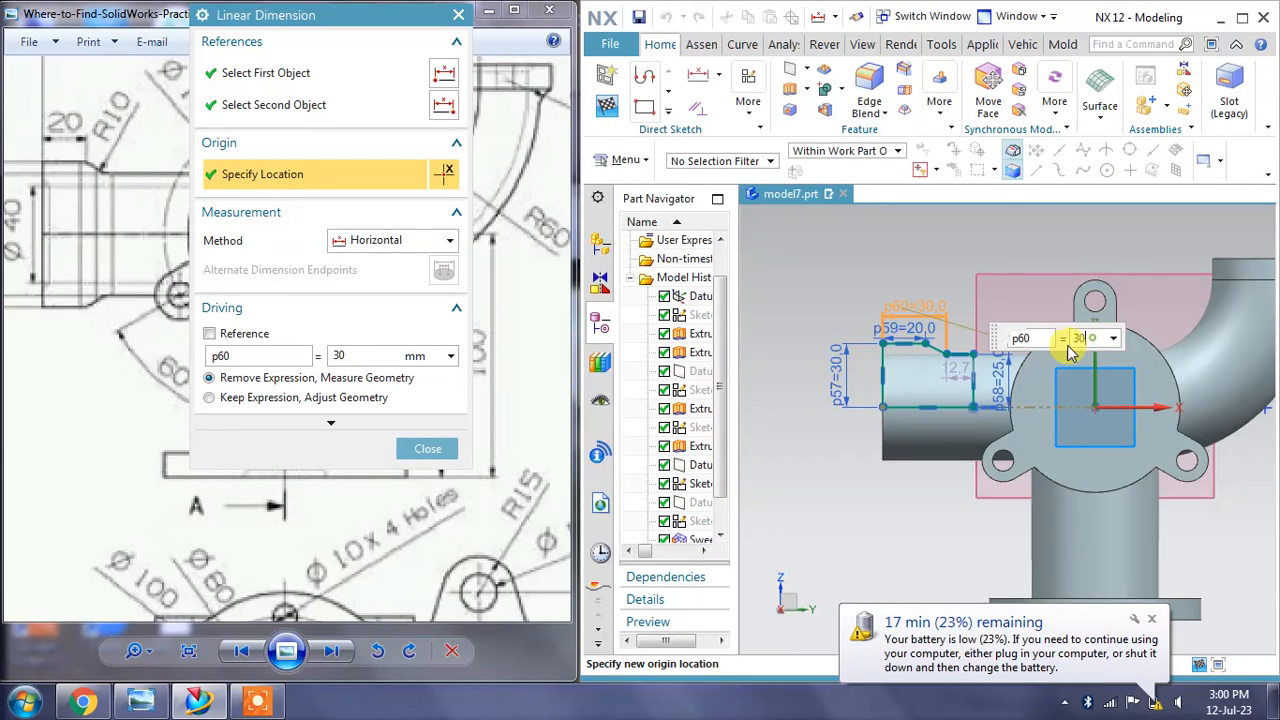
type("25")
key("Return")
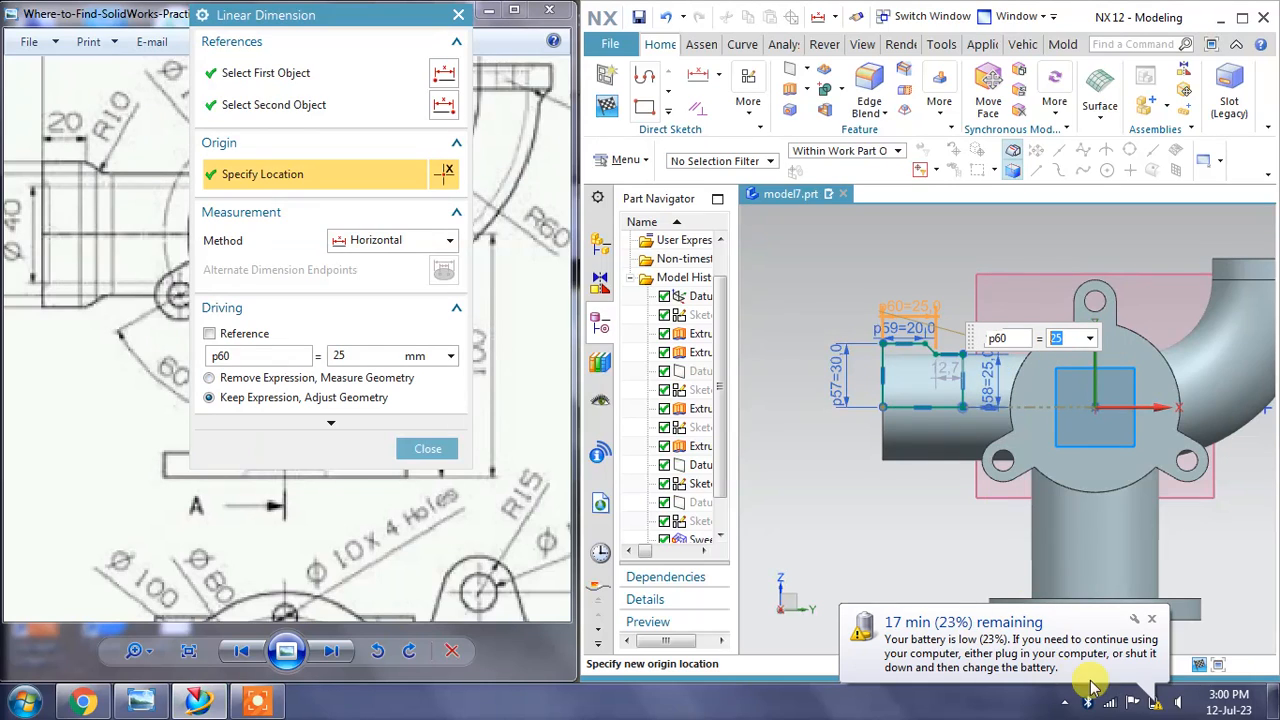
left_click(1152, 618)
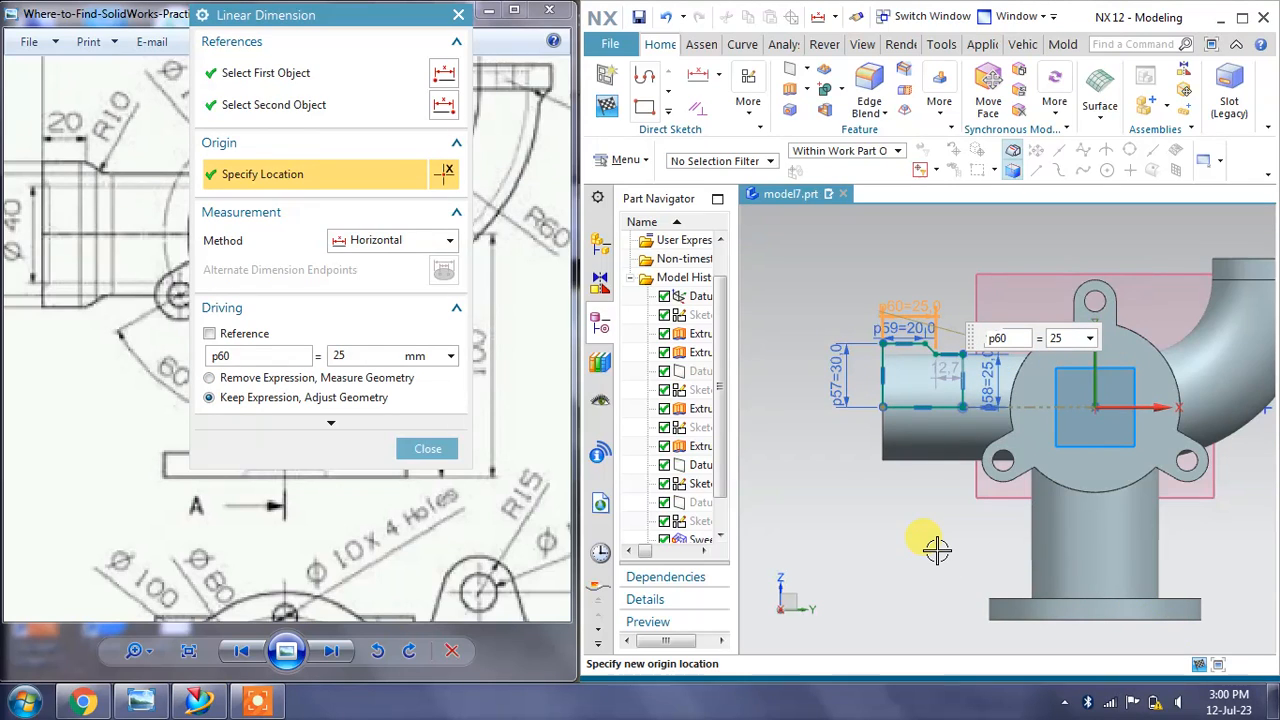
mouse_move(278, 708)
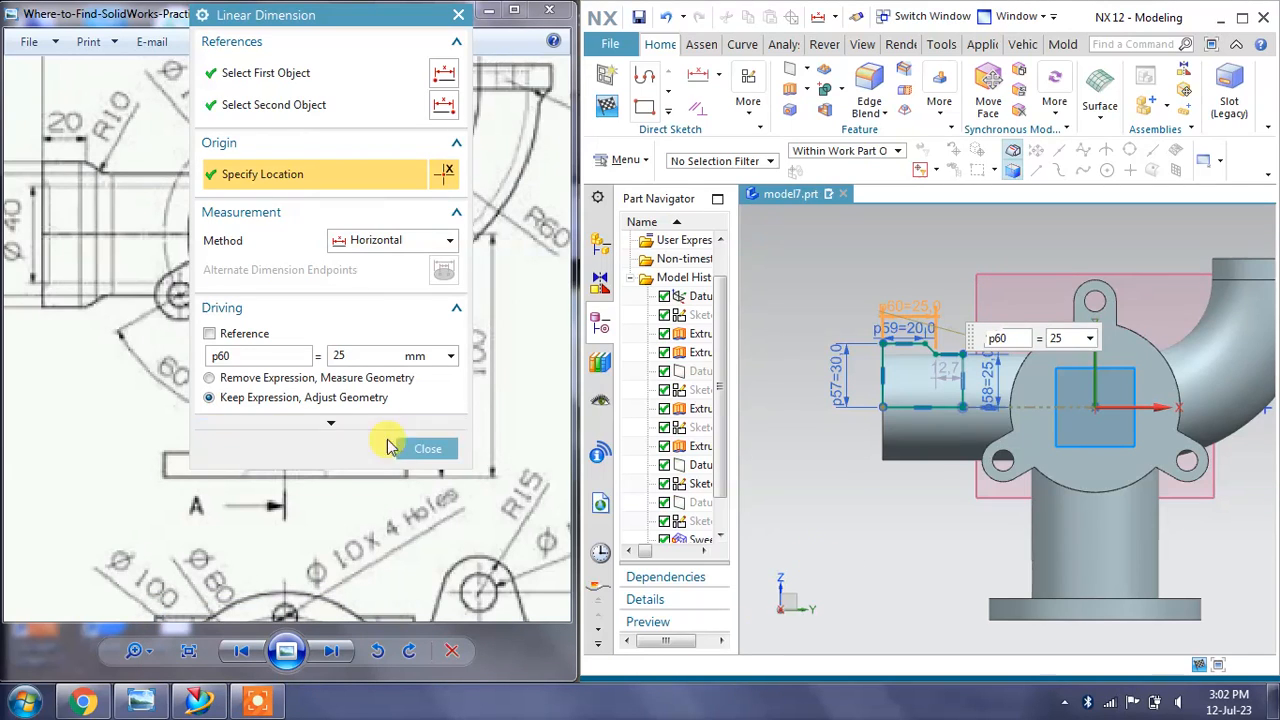
left_click(427, 448)
scroll(894, 371, "up", 4)
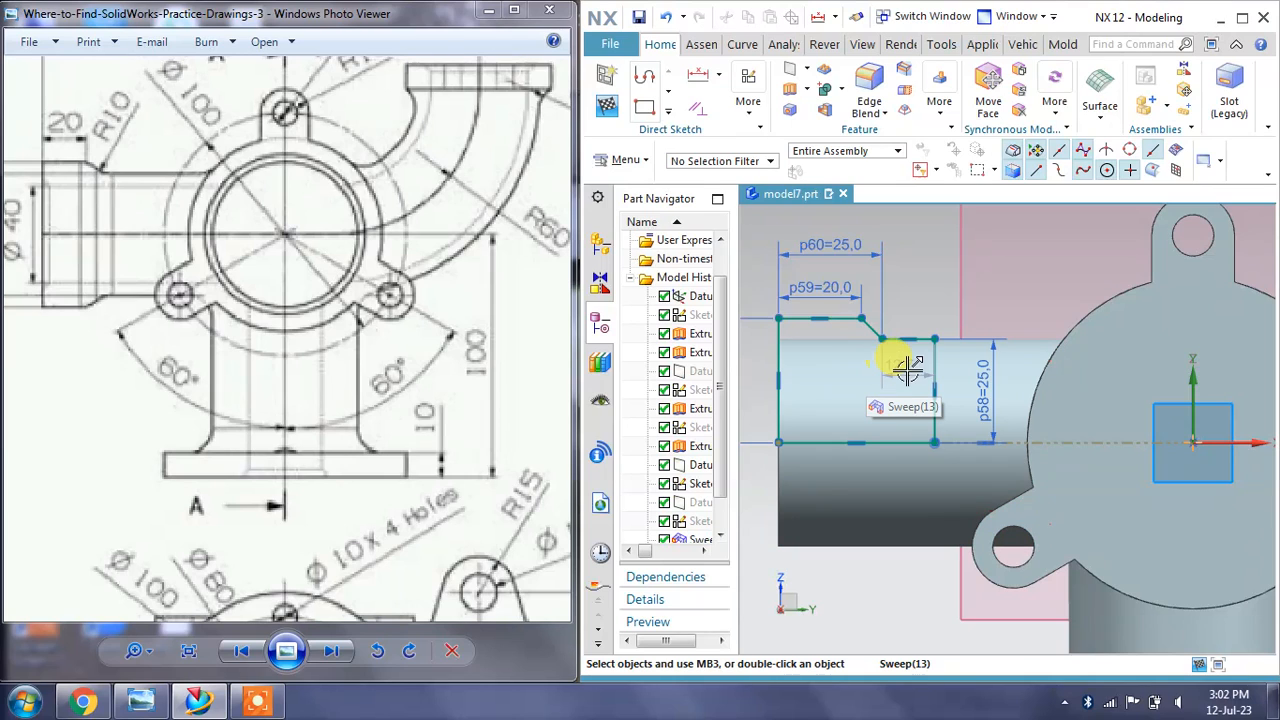
scroll(918, 308, "up", 1)
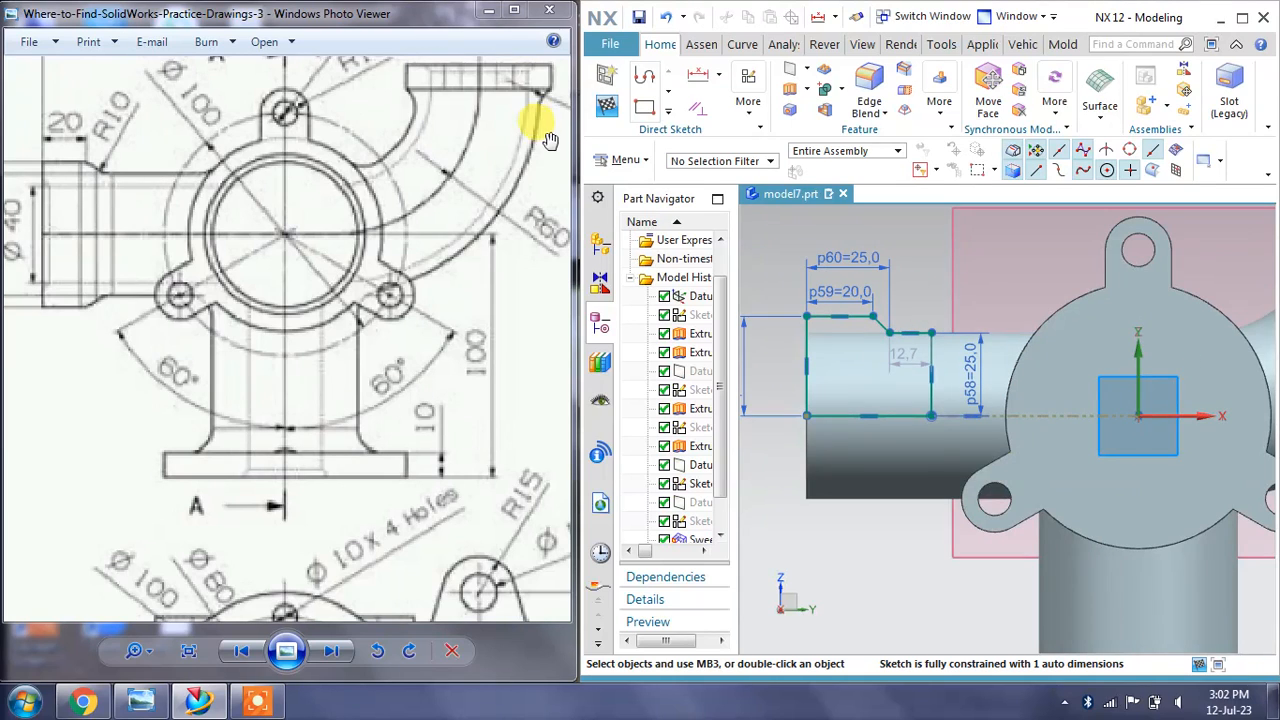
left_click(614, 116)
Try to revolve the collar profile 360° about a datum axis of the central body with the Unite option
left_click(767, 90)
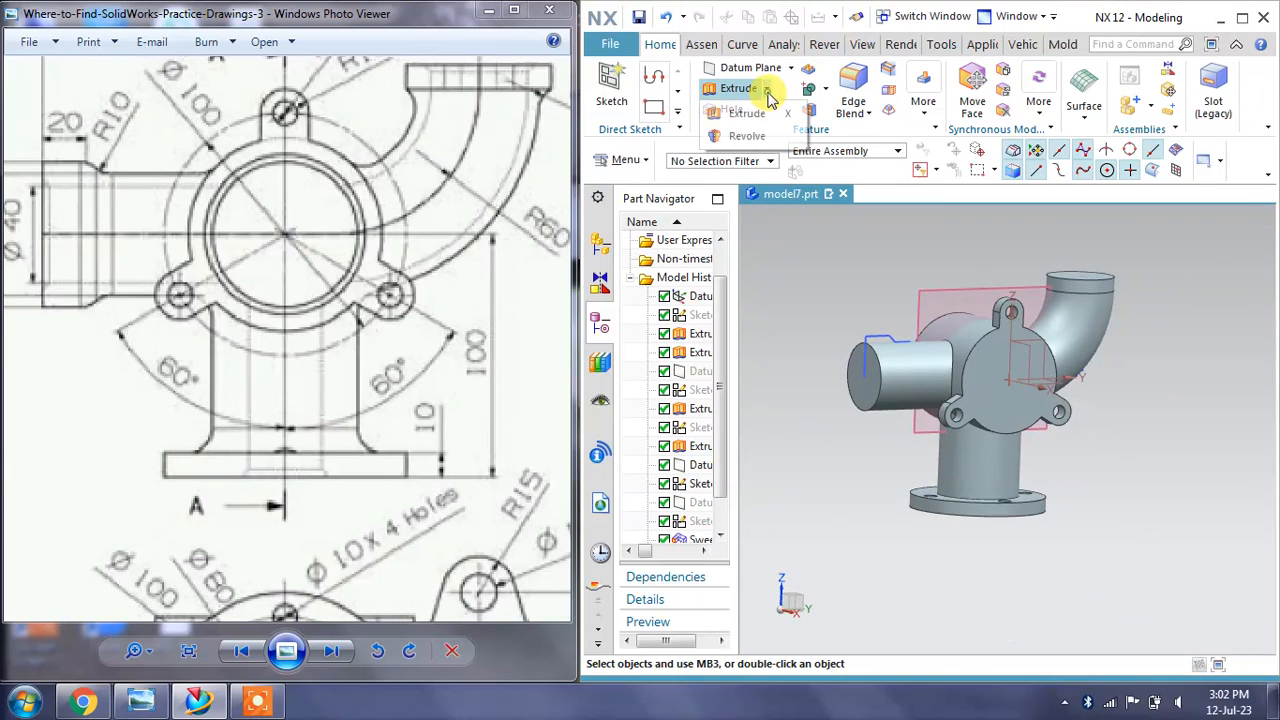
left_click(747, 134)
scroll(855, 308, "down", 2)
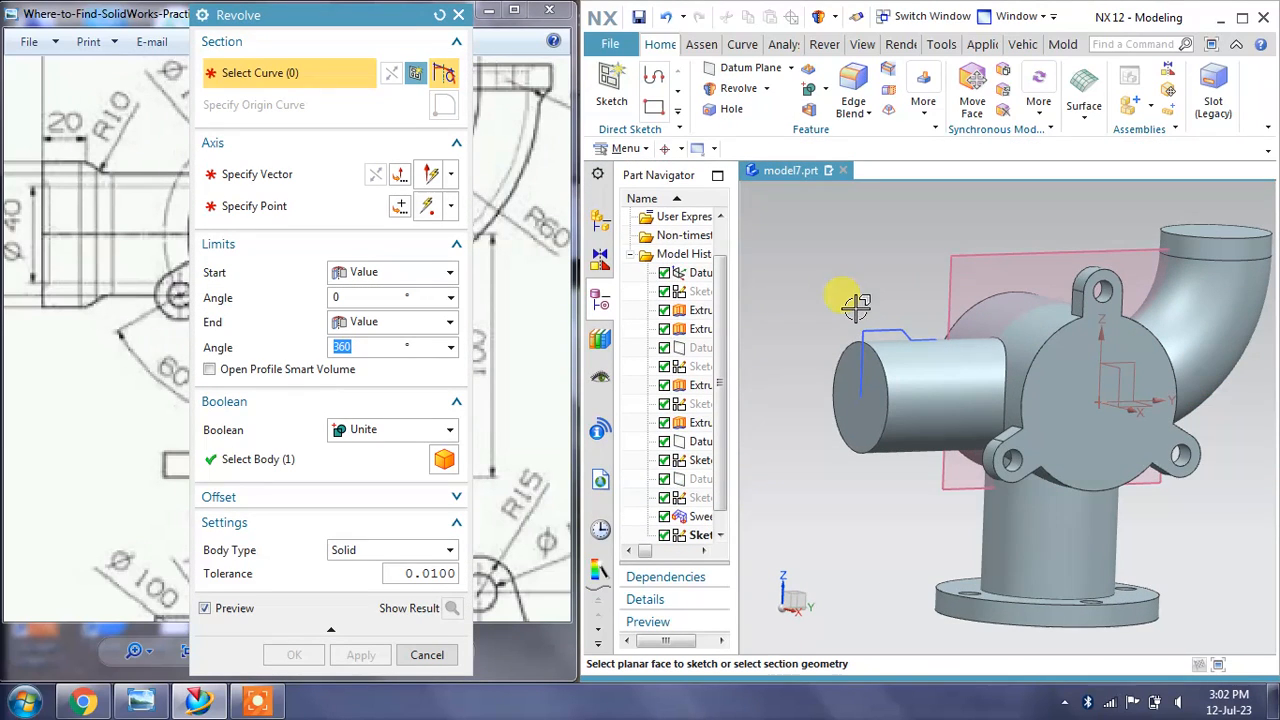
left_click(883, 327)
left_click(298, 176)
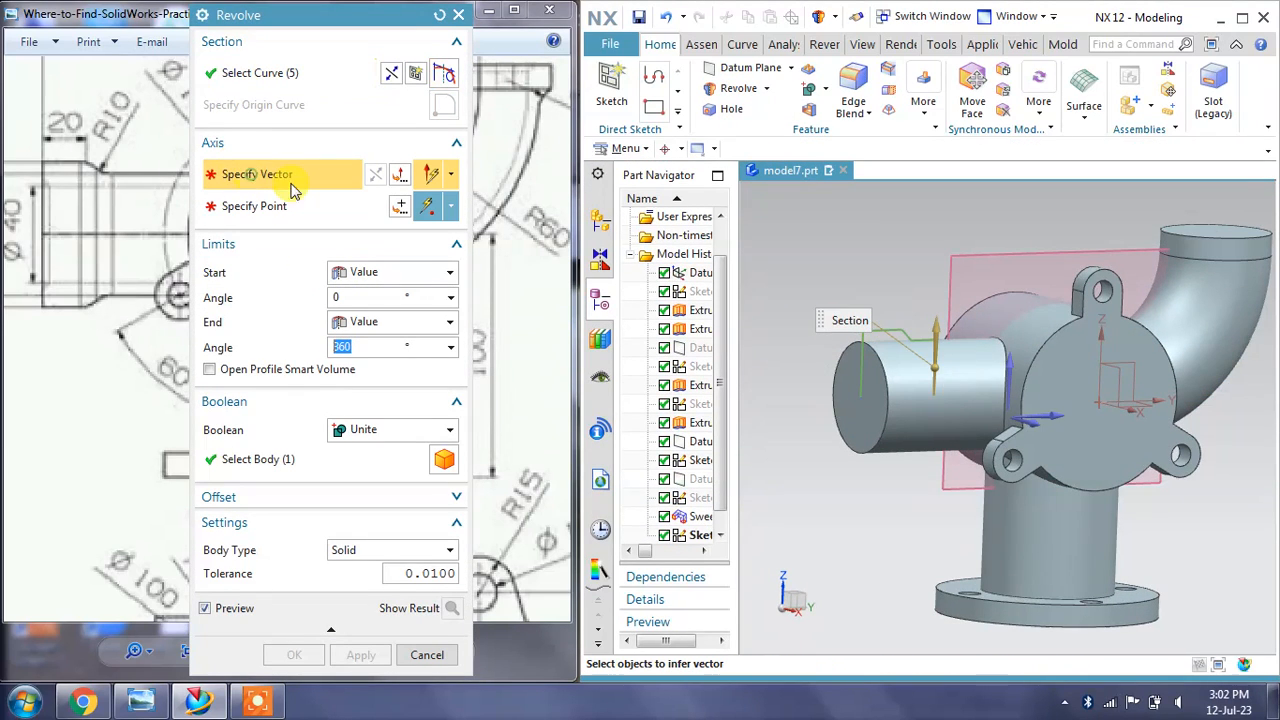
left_click(1148, 398)
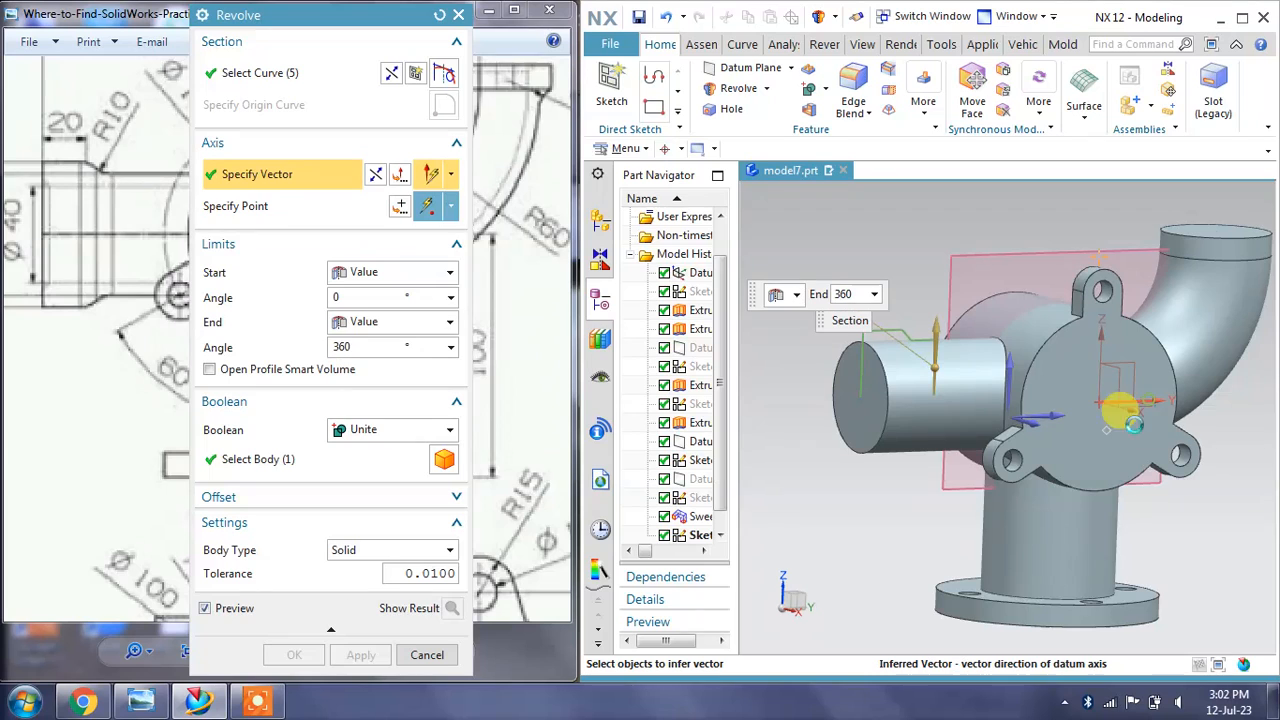
middle_click_drag(807, 395, 920, 390)
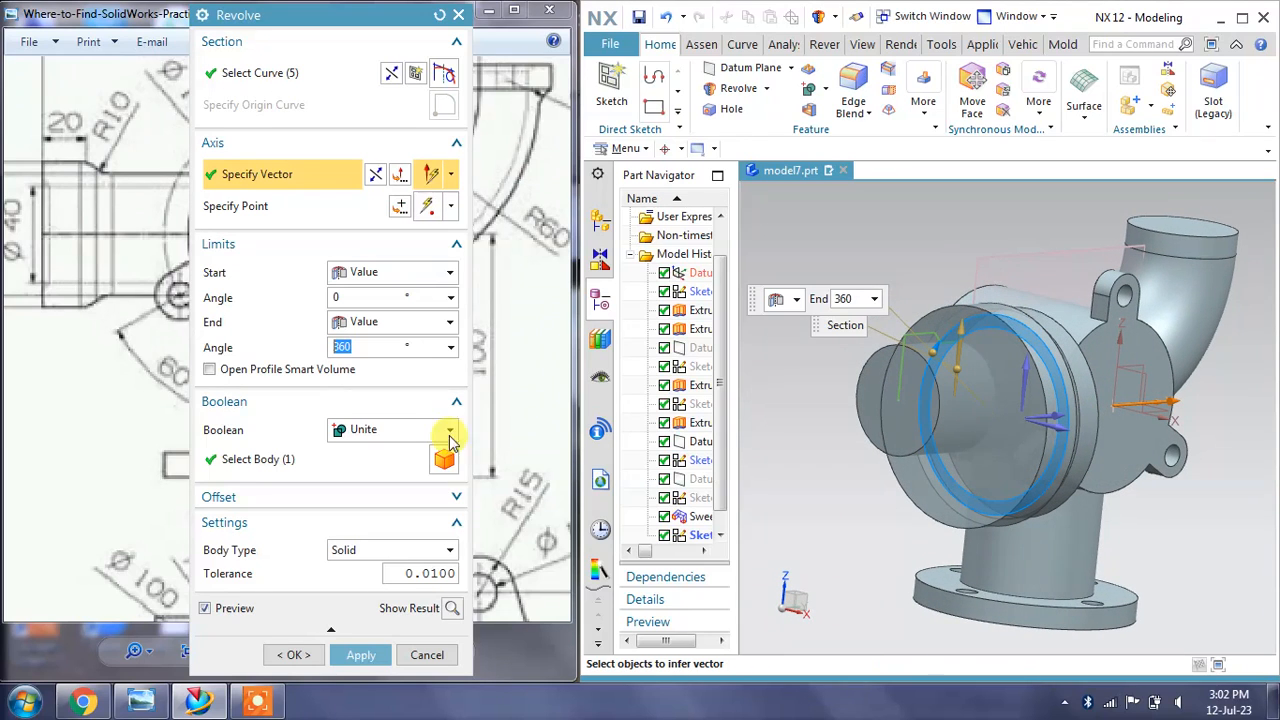
left_click(439, 15)
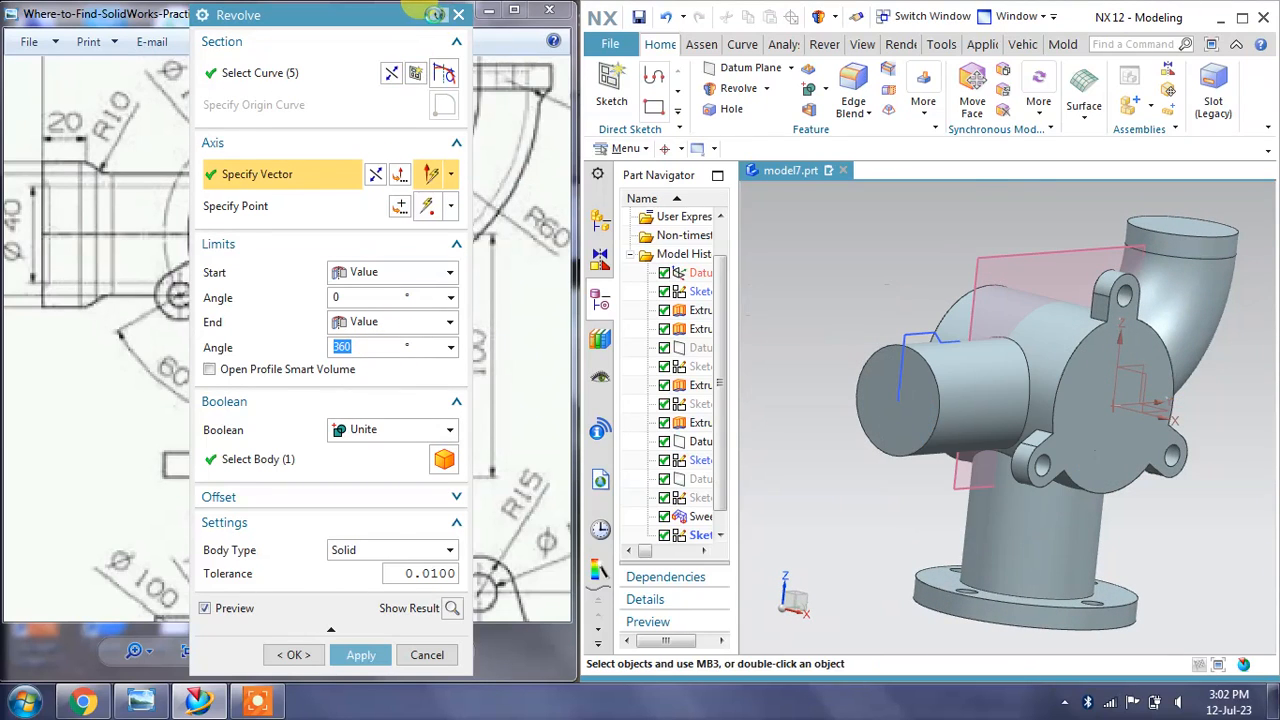
left_click(912, 312)
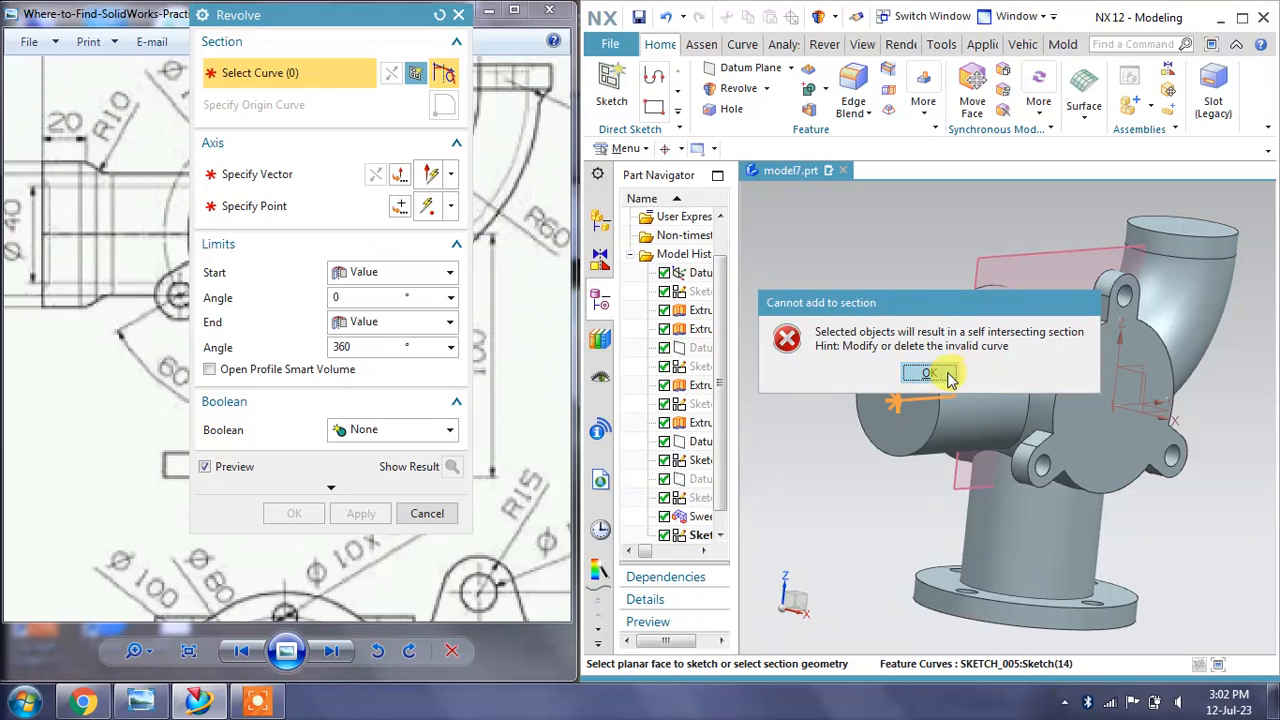
left_click(946, 376)
left_click(896, 316)
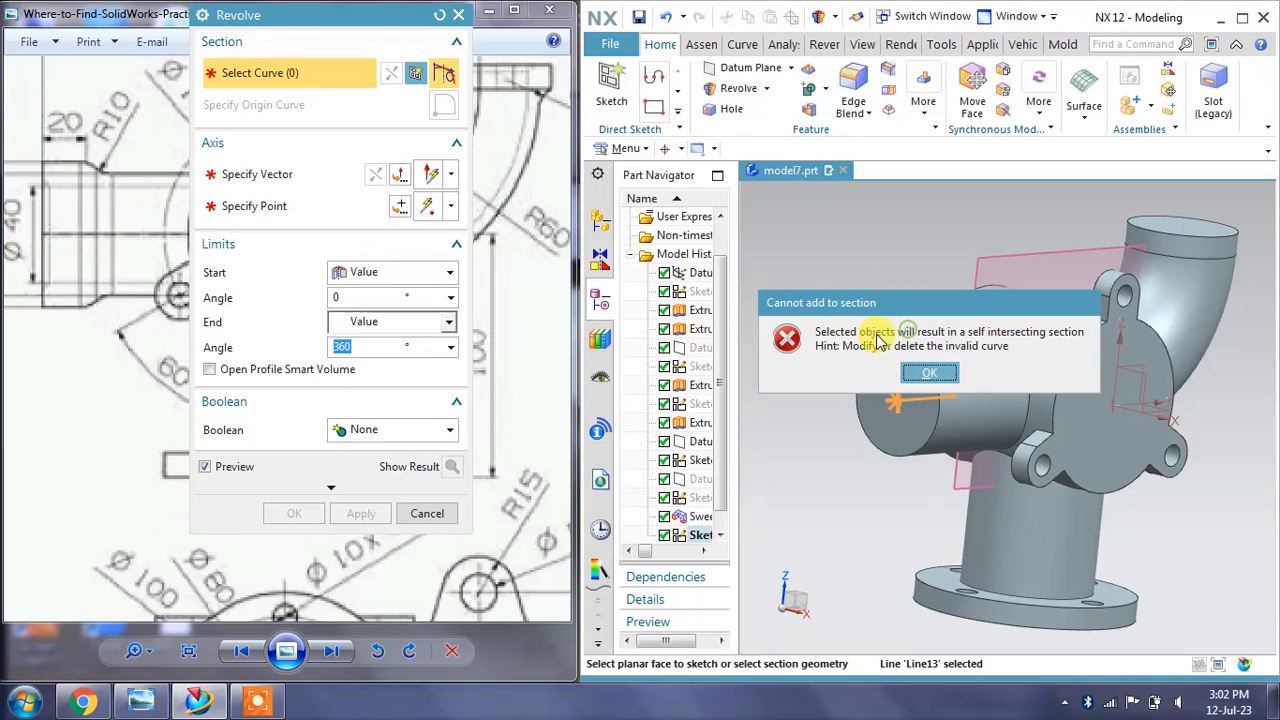
left_click(950, 372)
left_click(427, 514)
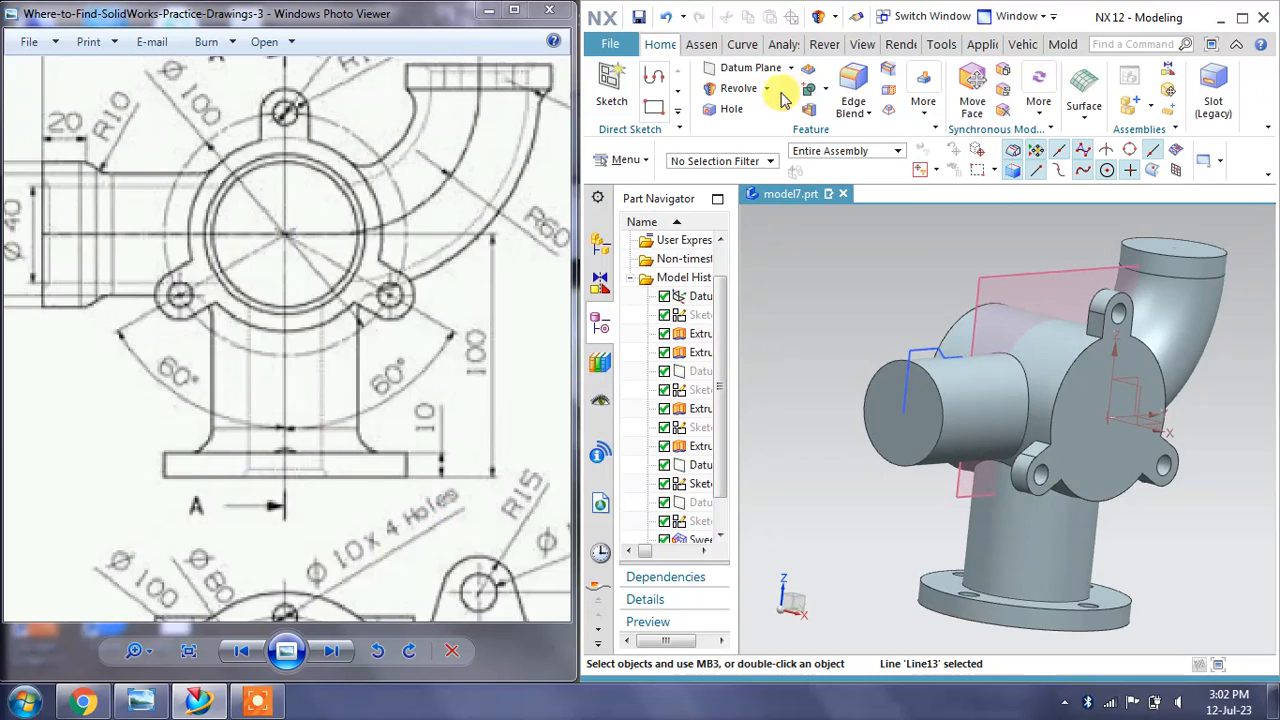
left_click(738, 88)
left_click(912, 340)
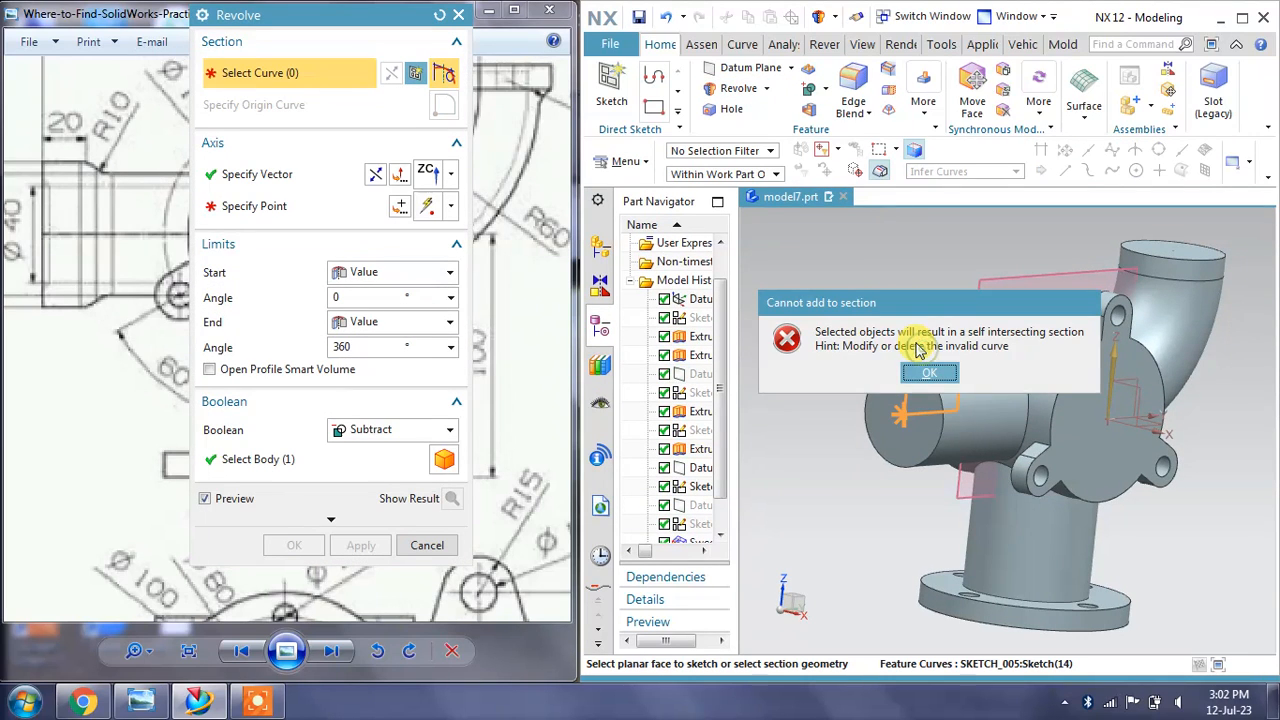
left_click(928, 376)
left_click(427, 544)
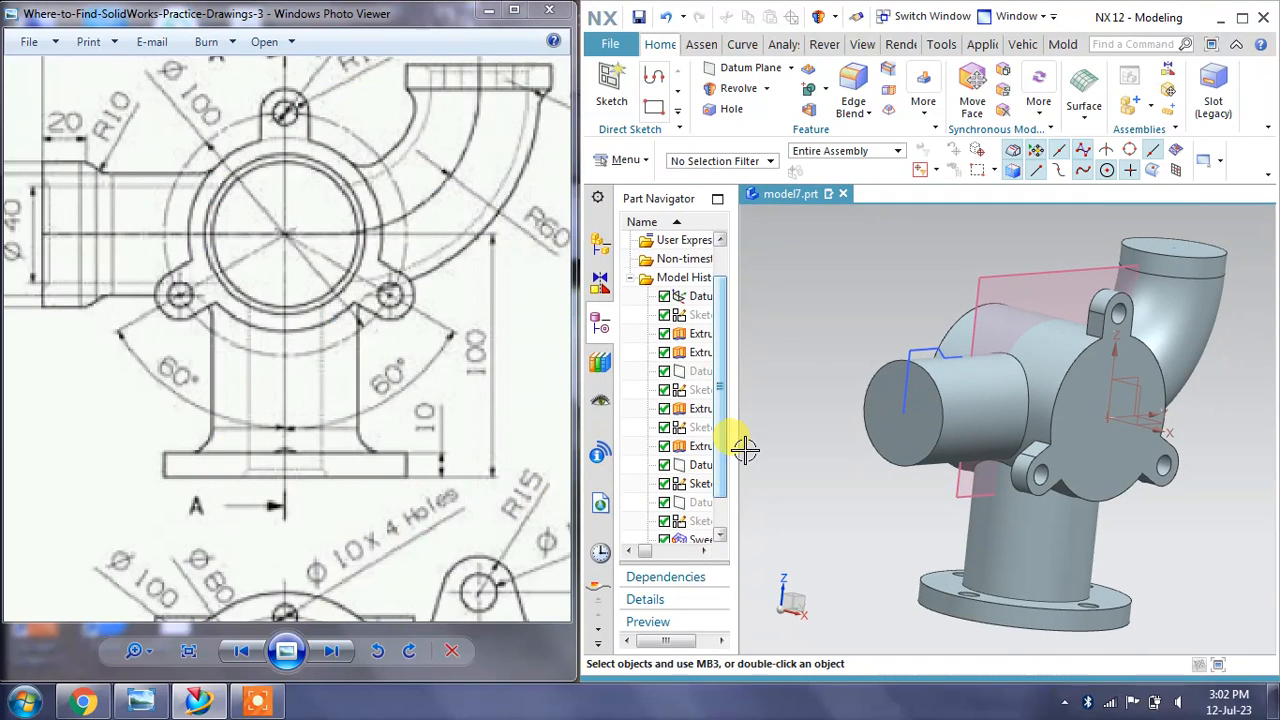
Edit the collar sketch, moving the profile's vertical edge nearest the body until the short horizontal segment is about 7.3 mm long
left_click_drag(737, 443, 787, 445)
scroll(750, 490, "down", 1)
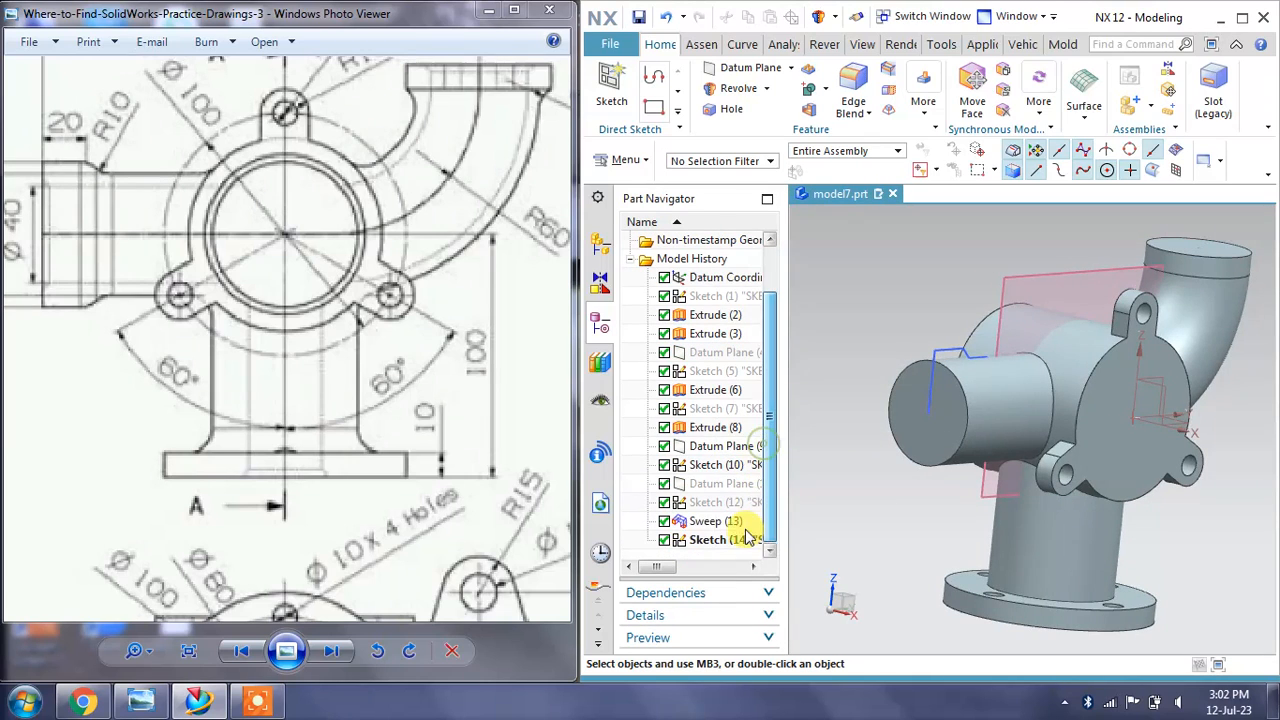
double_click(722, 539)
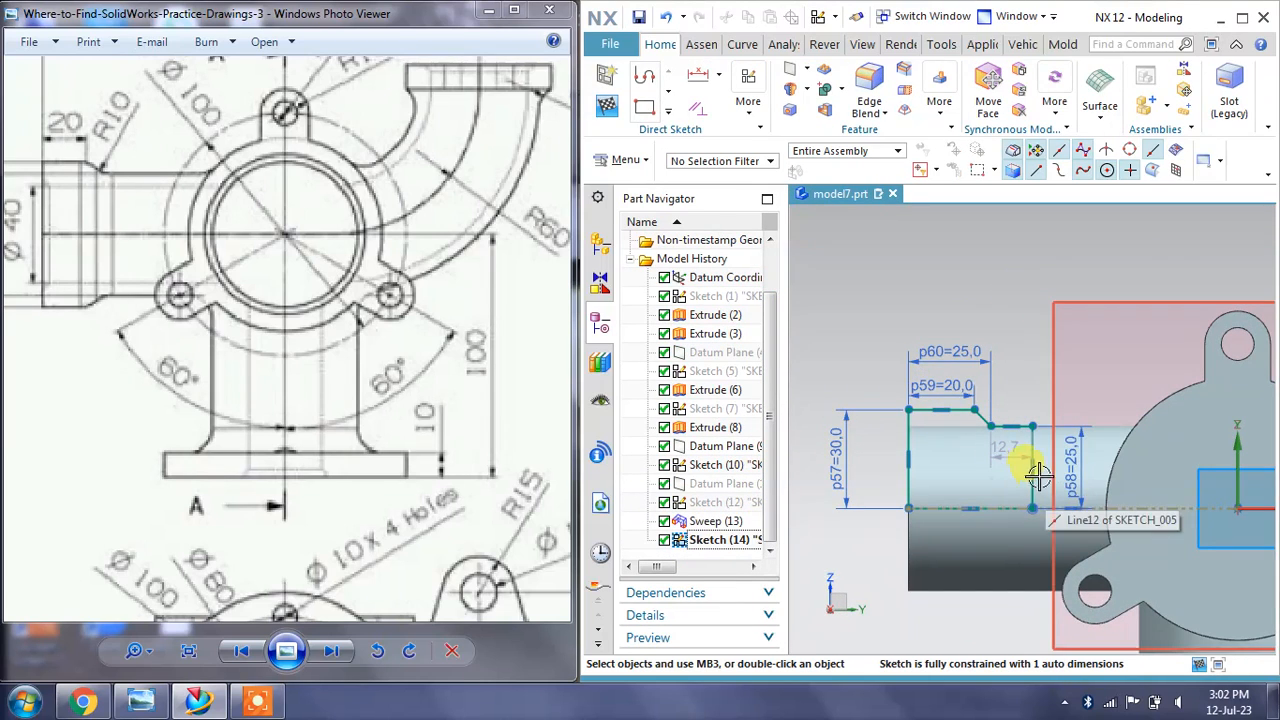
mouse_move(1031, 472)
left_mouse_down()
mouse_move(1015, 472)
mouse_move(1014, 448)
left_mouse_up()
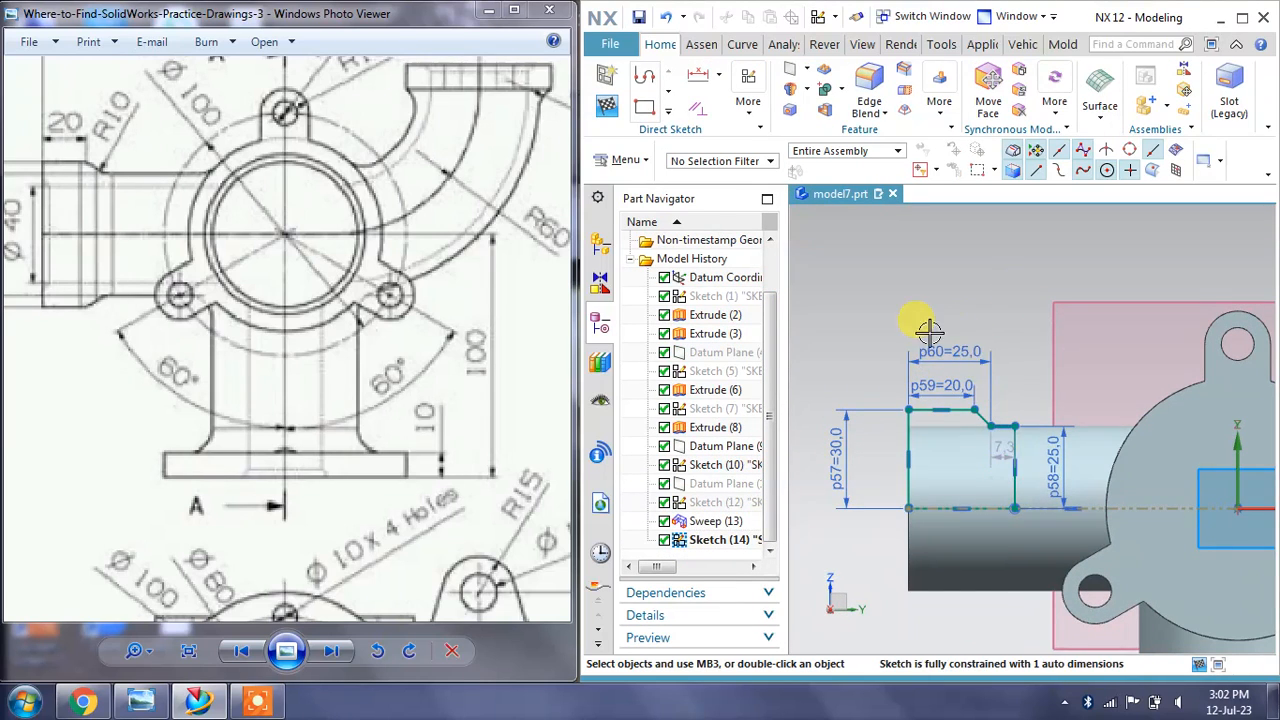
left_click(606, 106)
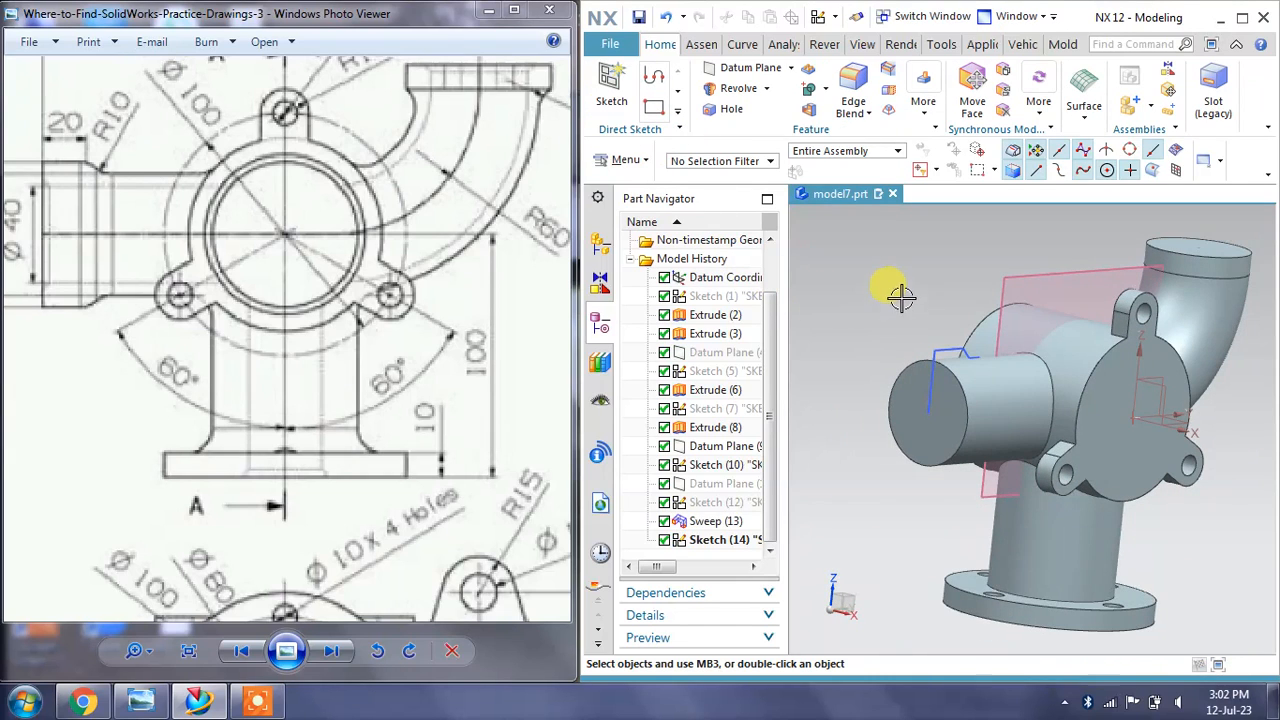
left_click(737, 88)
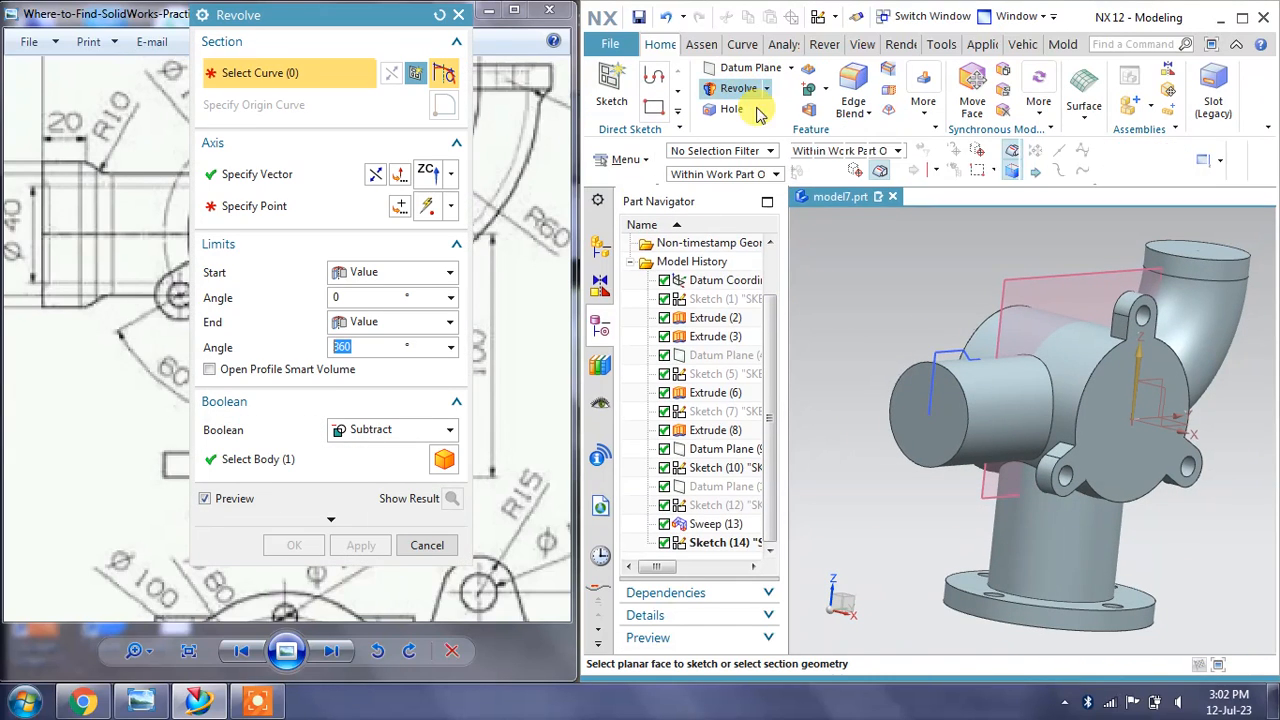
left_click(946, 348)
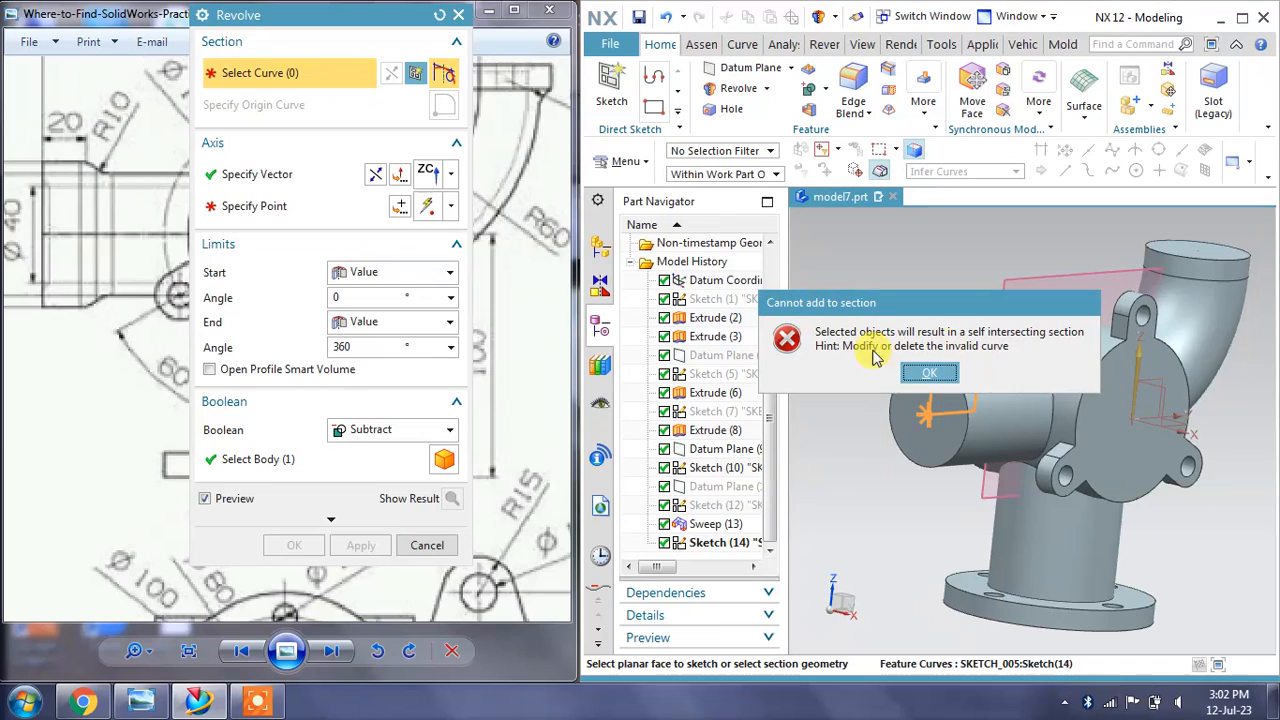
left_click(930, 375)
left_click(946, 348)
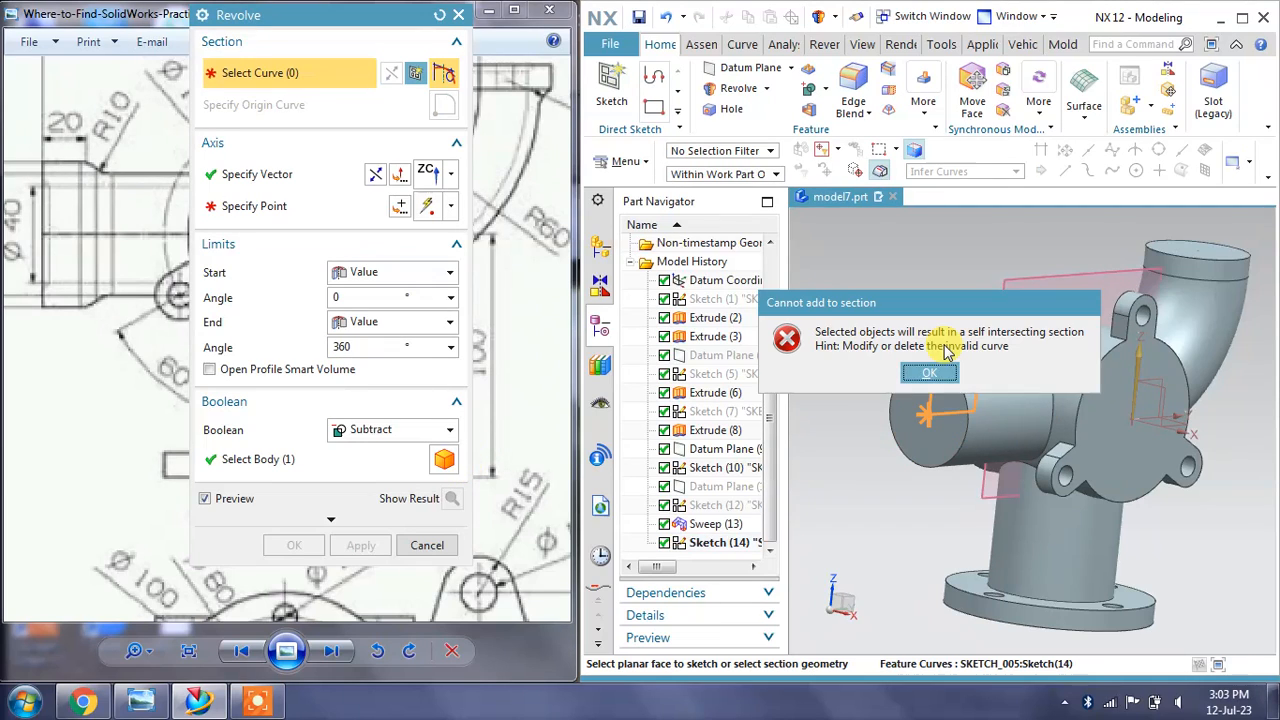
left_click(930, 375)
left_click(427, 545)
Reopen the collar sketch and move the inner lower corner along the pipe axis until the short upper segment is about 3.1 mm, finishing the sketch
left_click(946, 348)
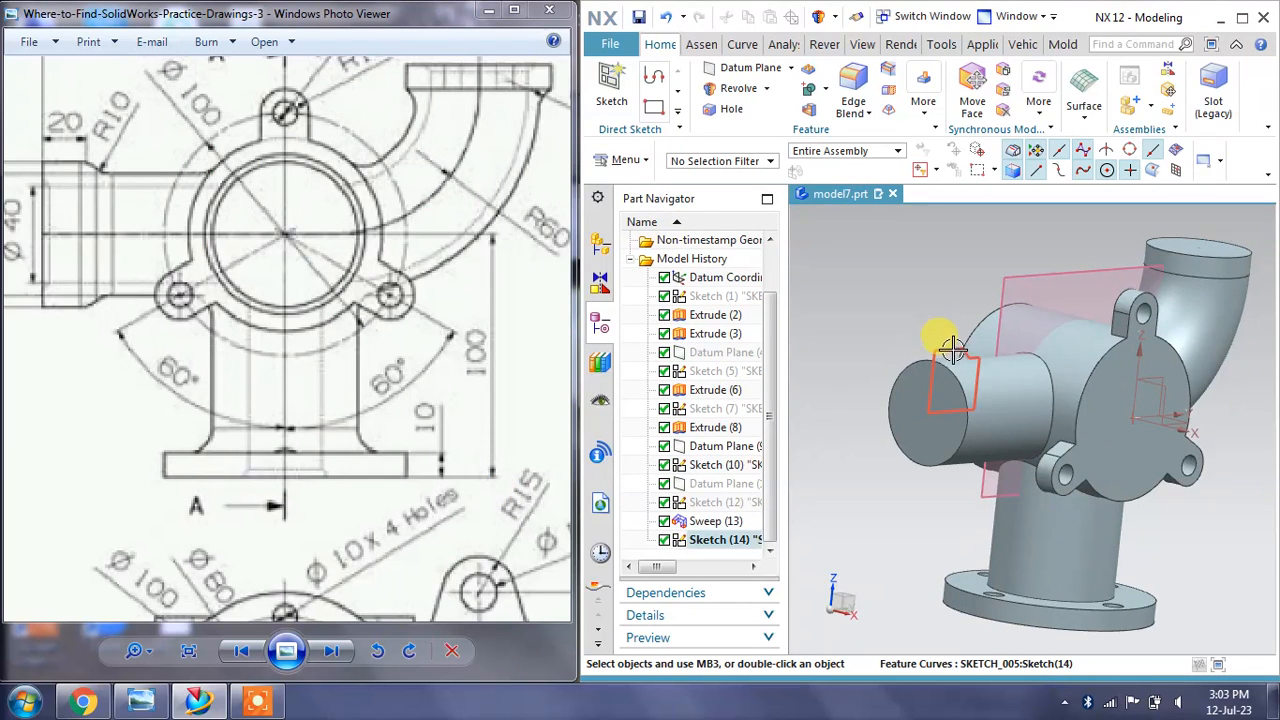
double_click(953, 348)
scroll(875, 481, "down", 6)
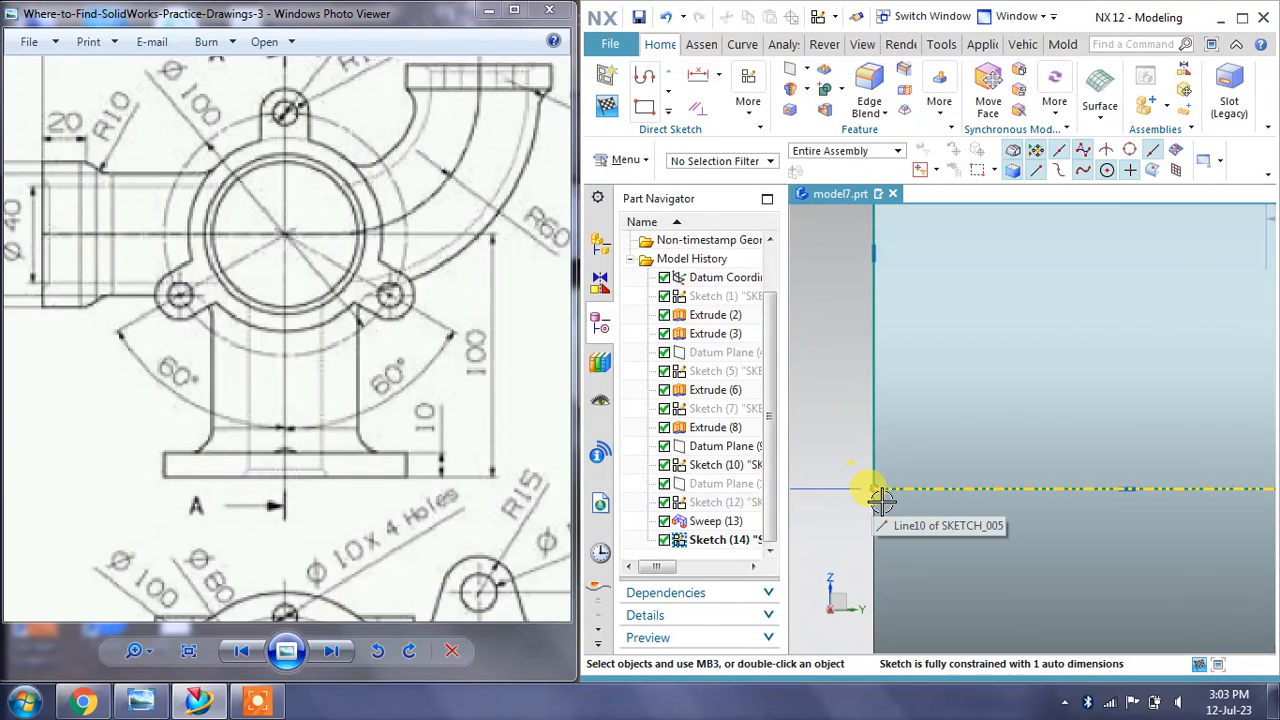
scroll(873, 480, "down", 9)
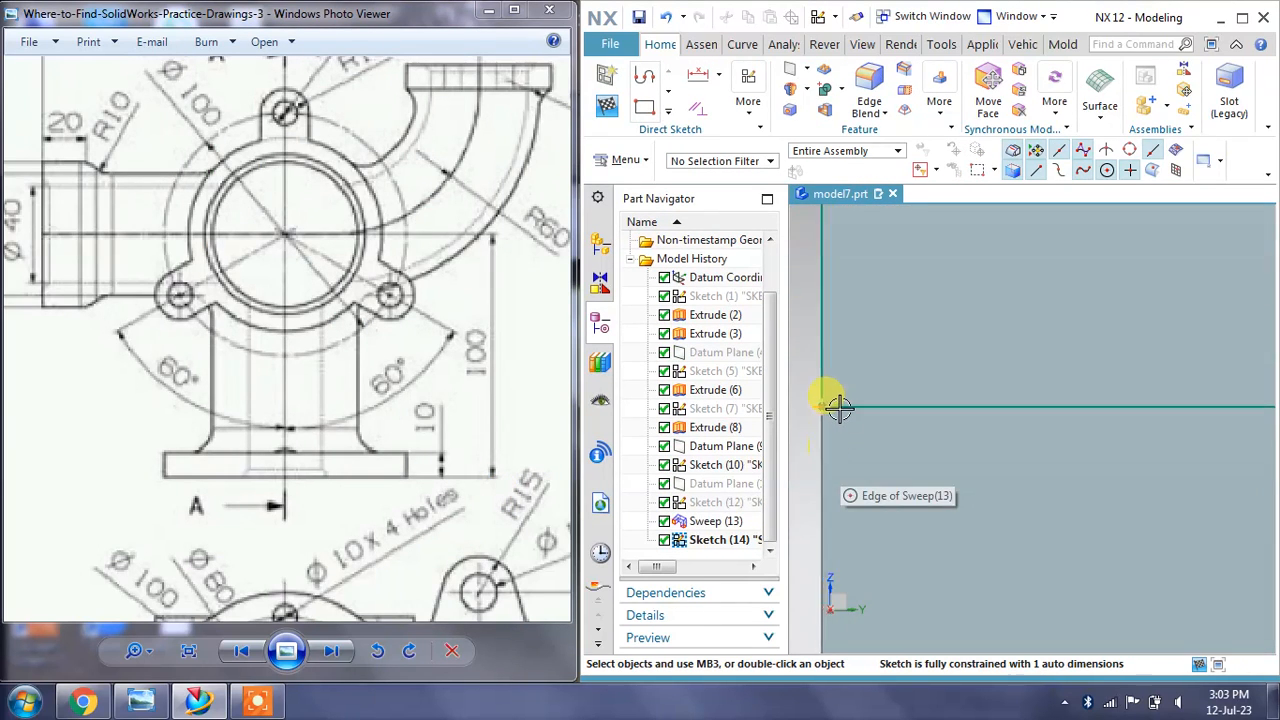
scroll(906, 420, "up", 10)
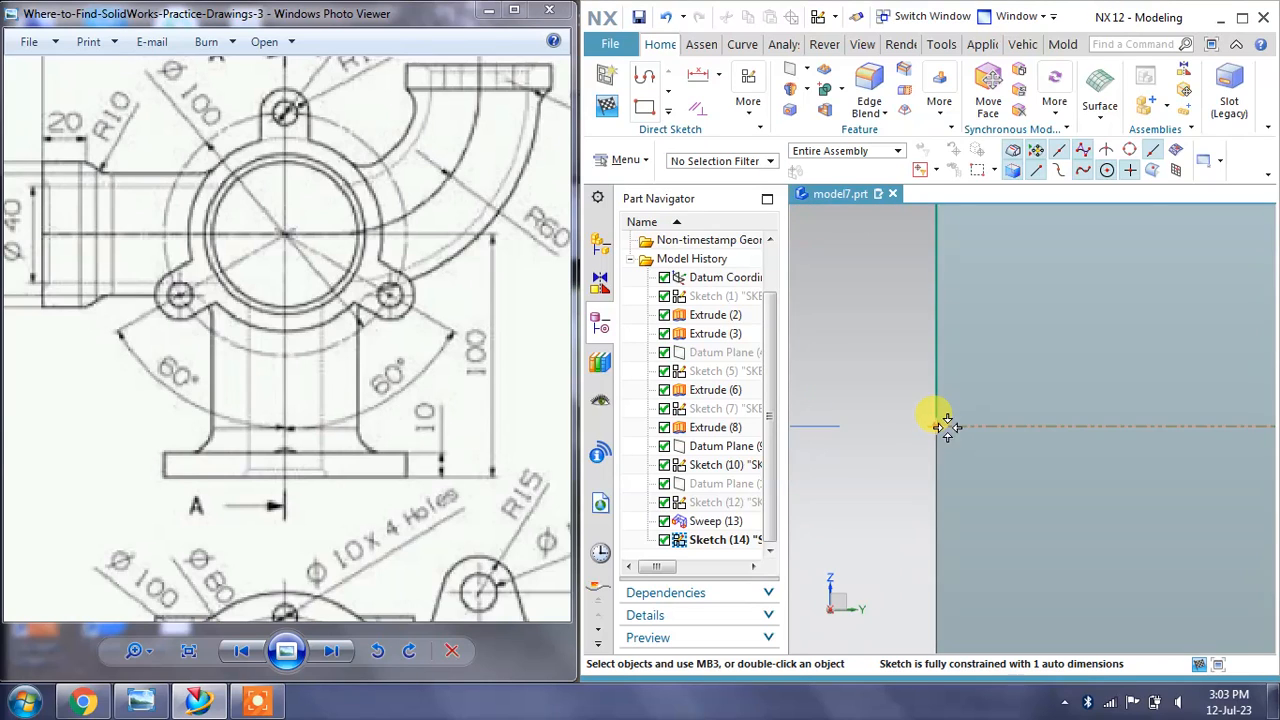
scroll(946, 427, "up", 3)
scroll(1110, 420, "down", 3)
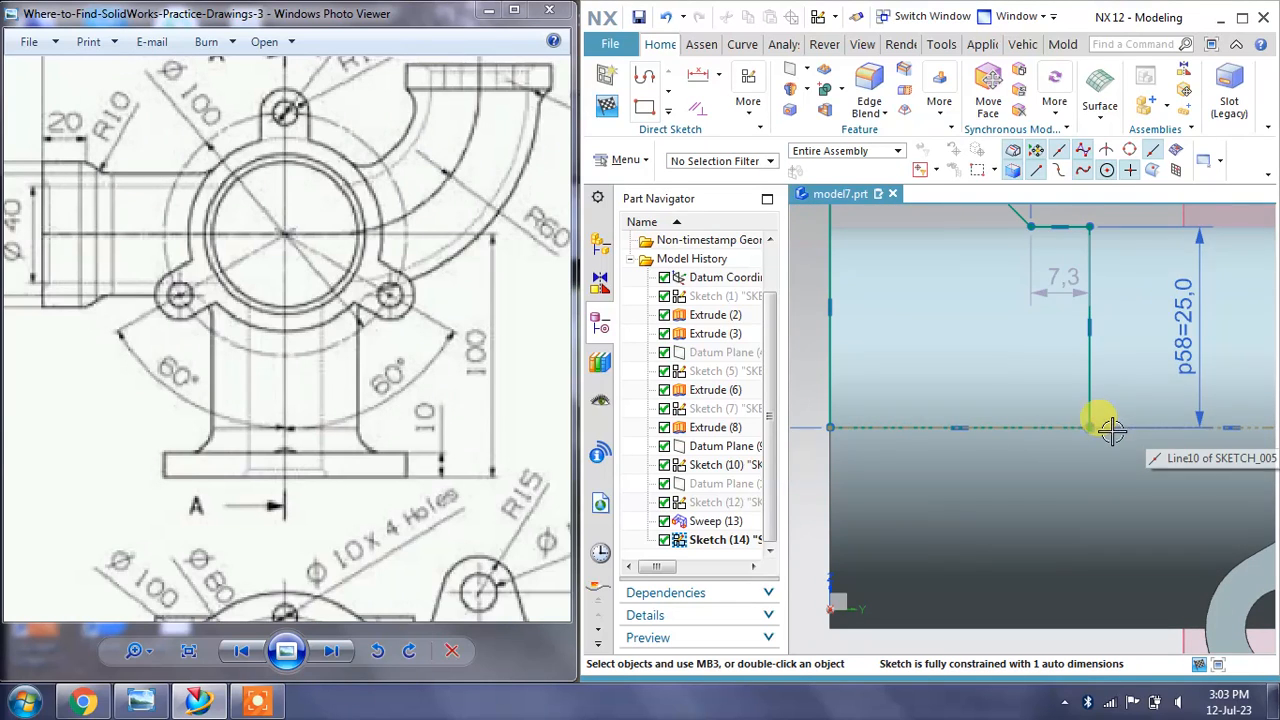
mouse_move(1100, 428)
left_mouse_down()
mouse_move(1131, 423)
mouse_move(1055, 429)
left_mouse_up()
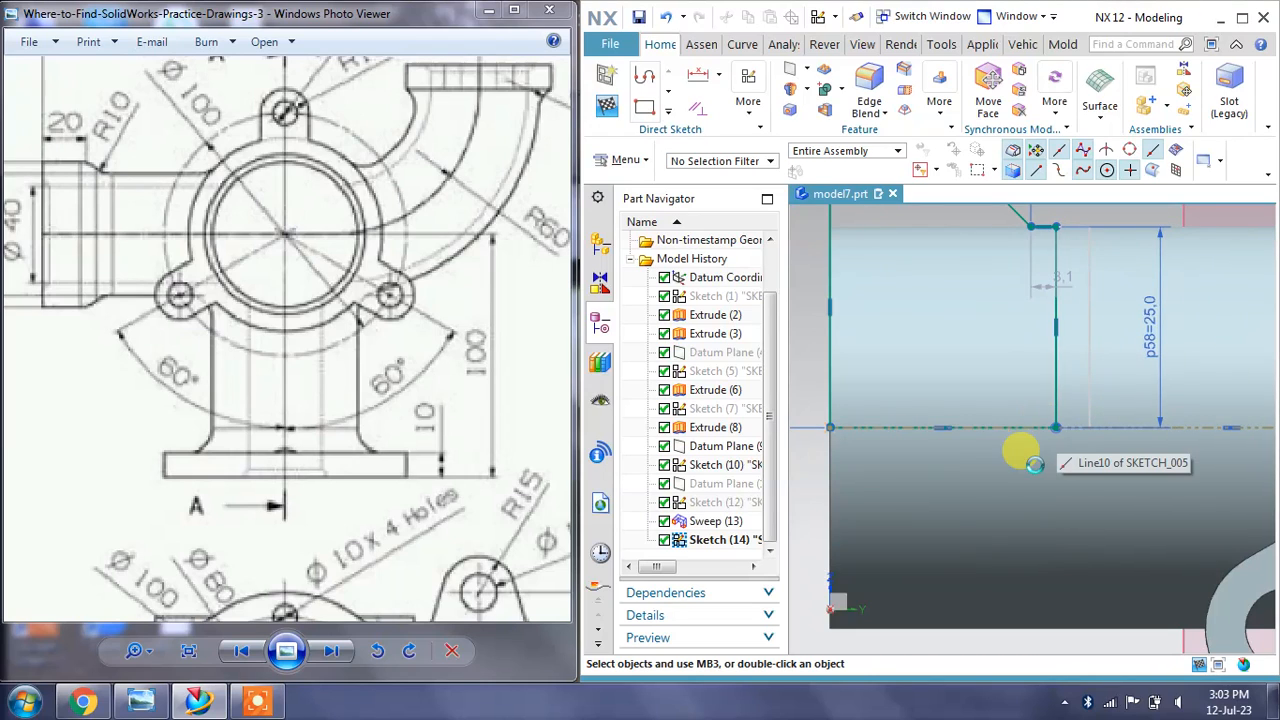
scroll(1006, 371, "up", 3)
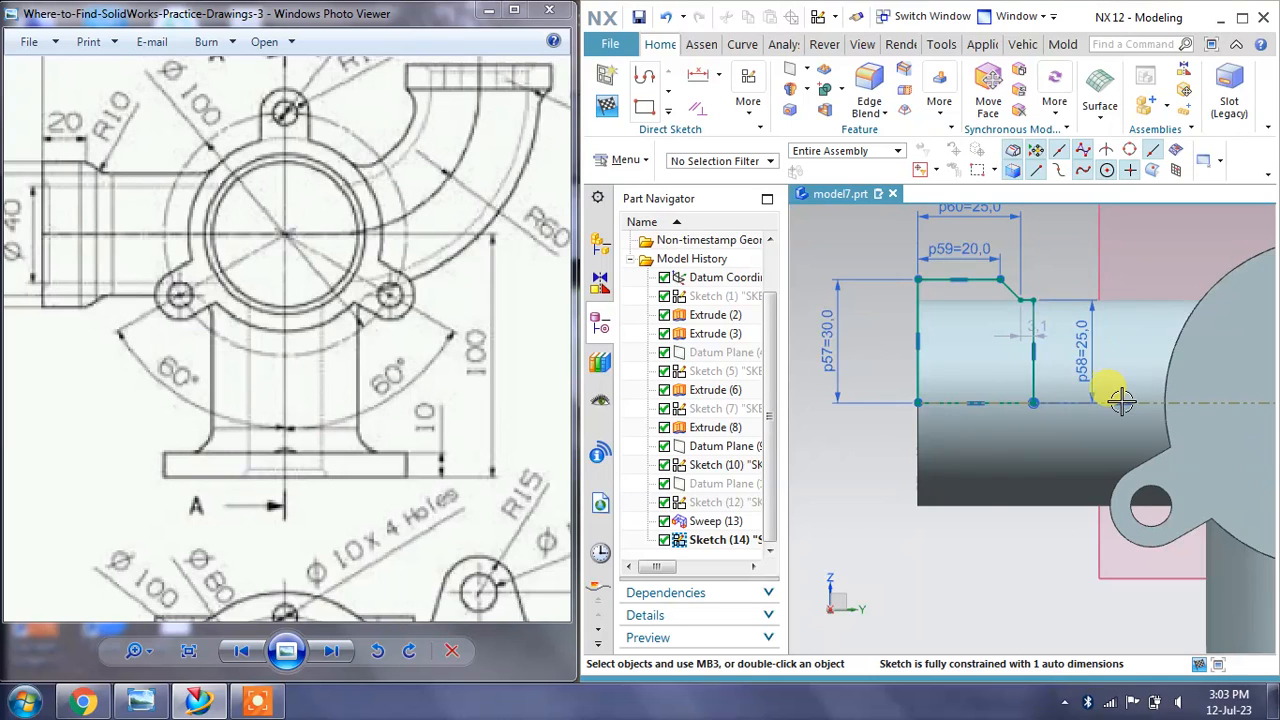
scroll(1100, 392, "up", 3)
scroll(1030, 370, "down", 2)
left_click(608, 108)
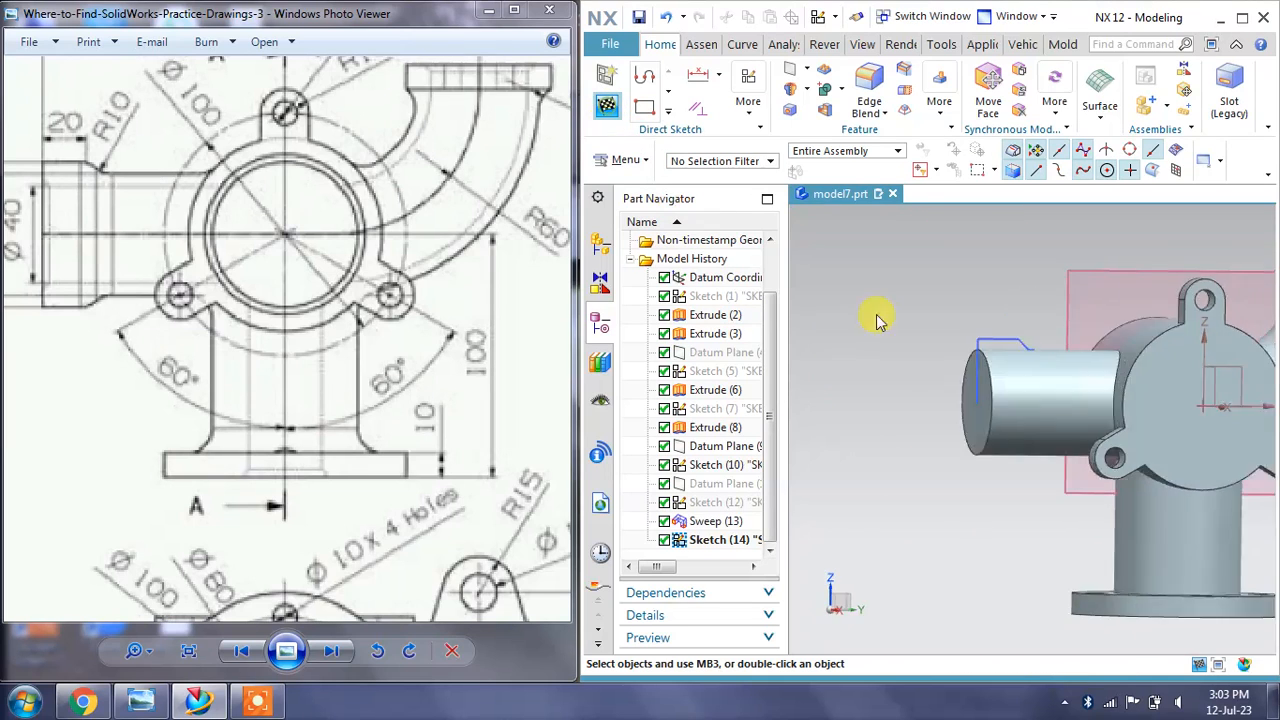
Try to revolve the collar sketch 360° about the ZC direction through the profile's inner lower corner
middle_click_drag(931, 297, 927, 338)
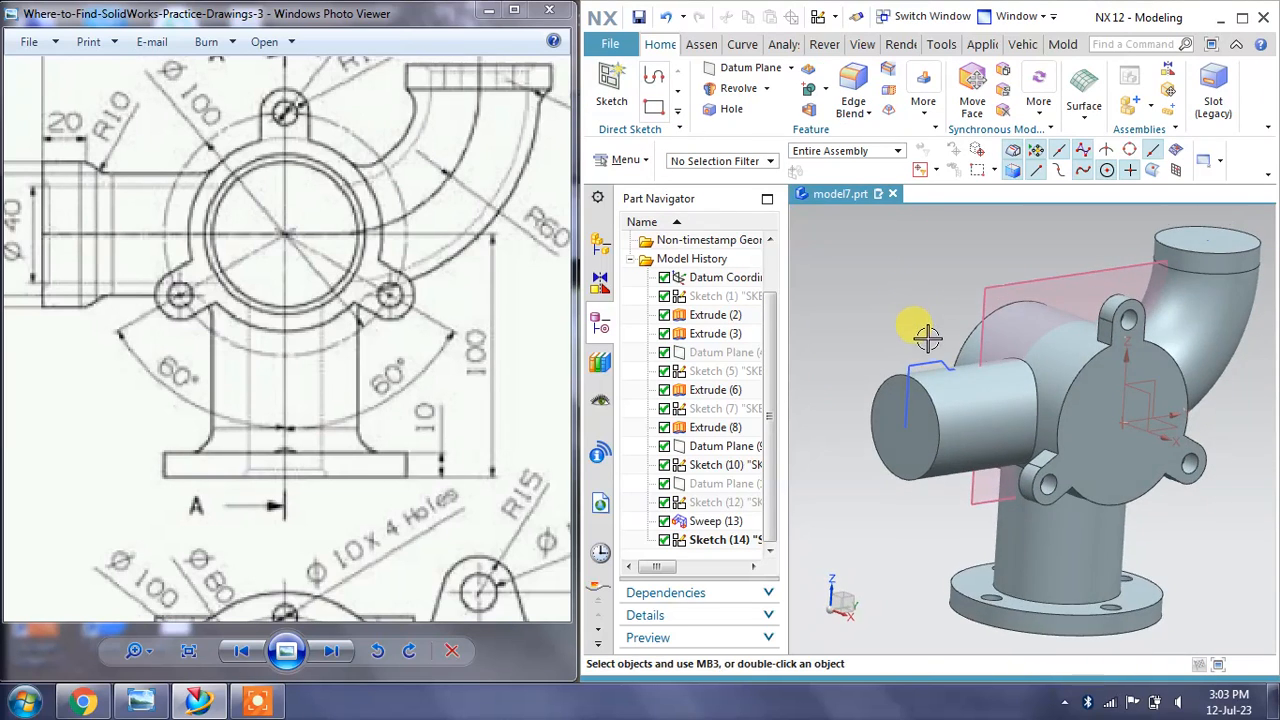
left_click(927, 360)
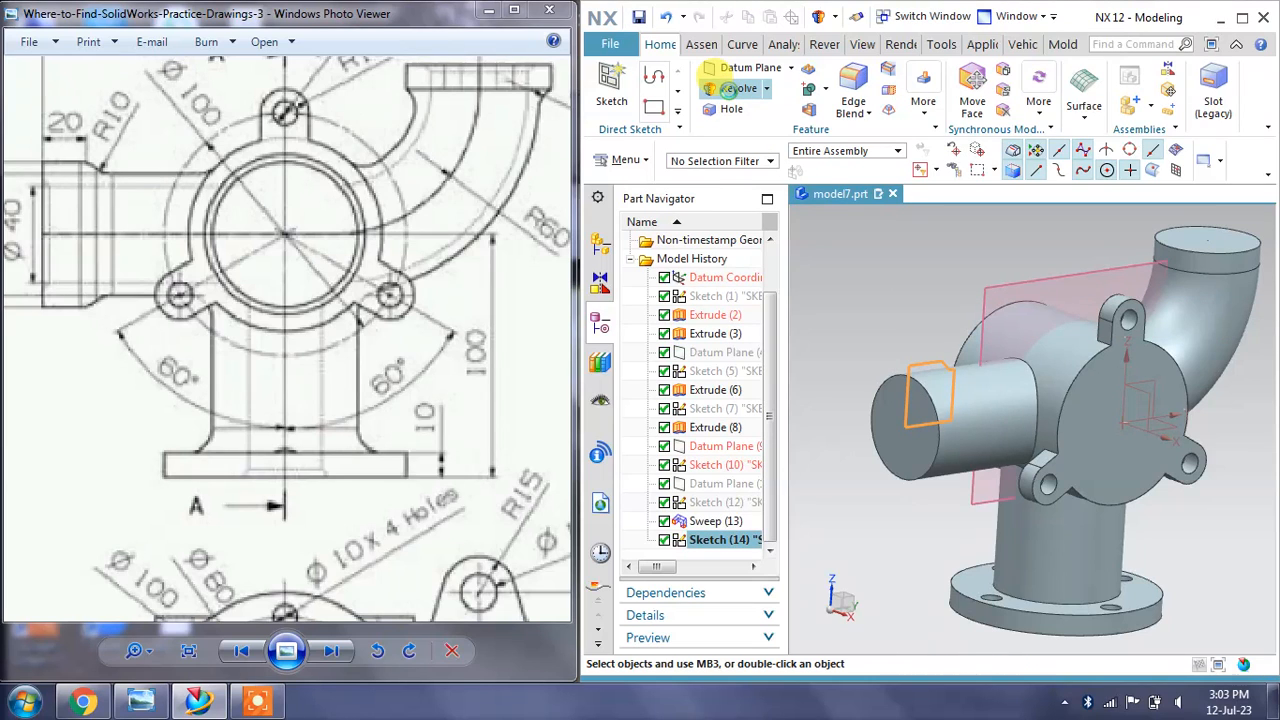
left_click(732, 88)
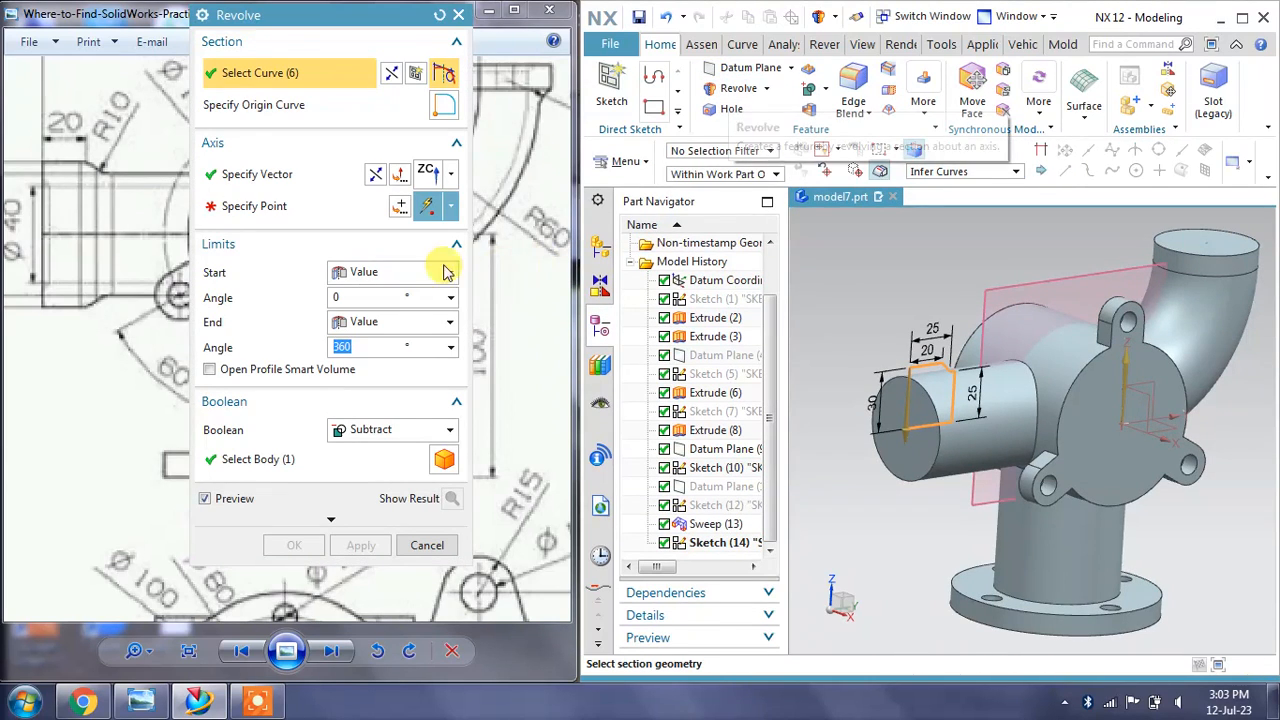
left_click(284, 208)
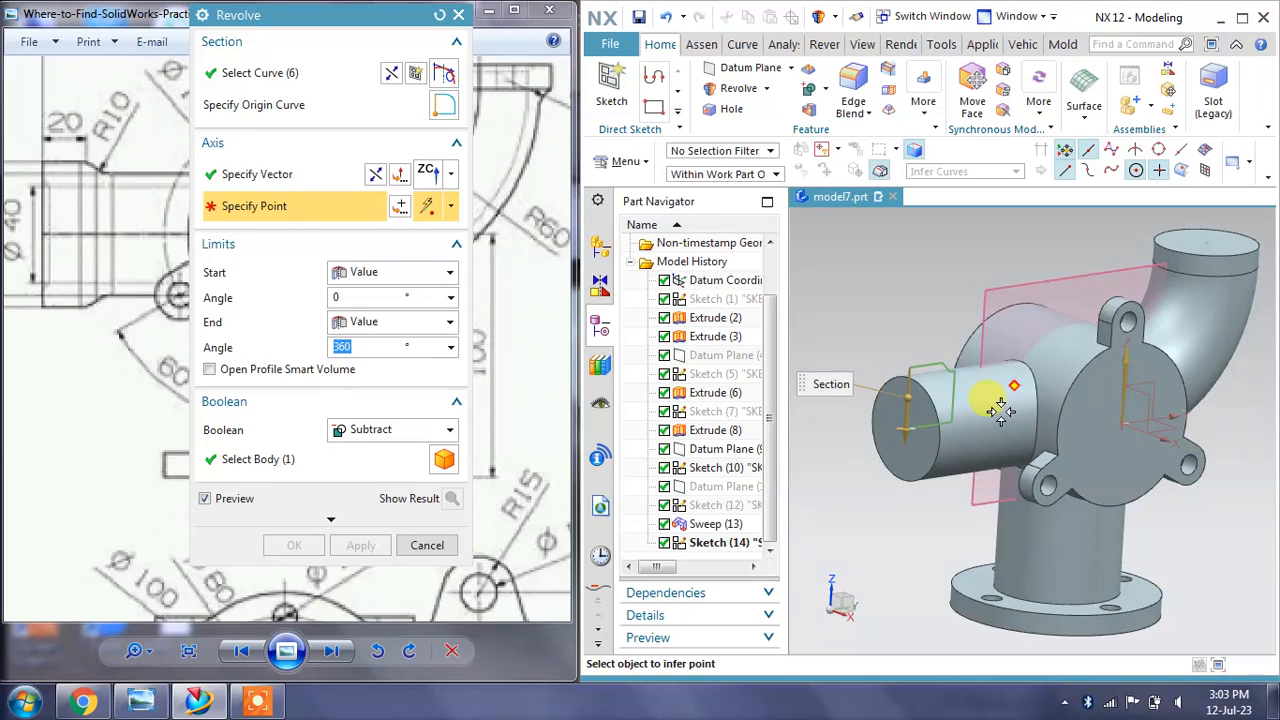
left_click(951, 420)
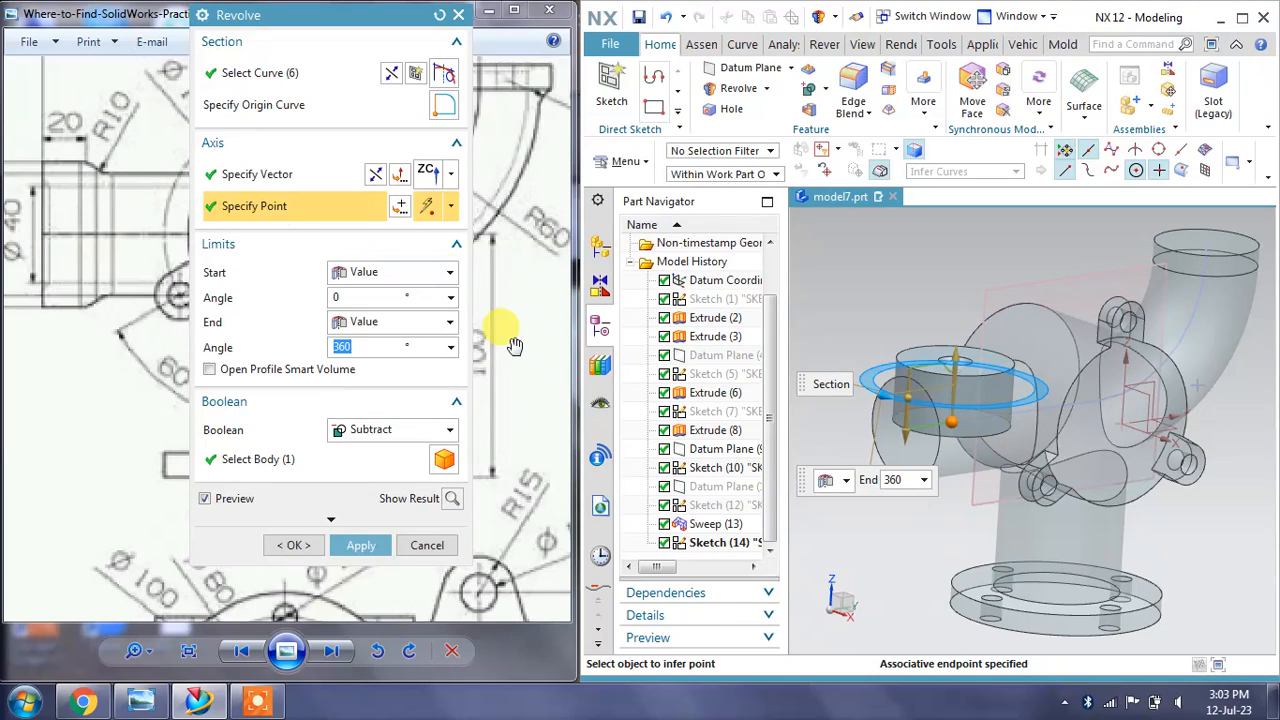
left_click(439, 14)
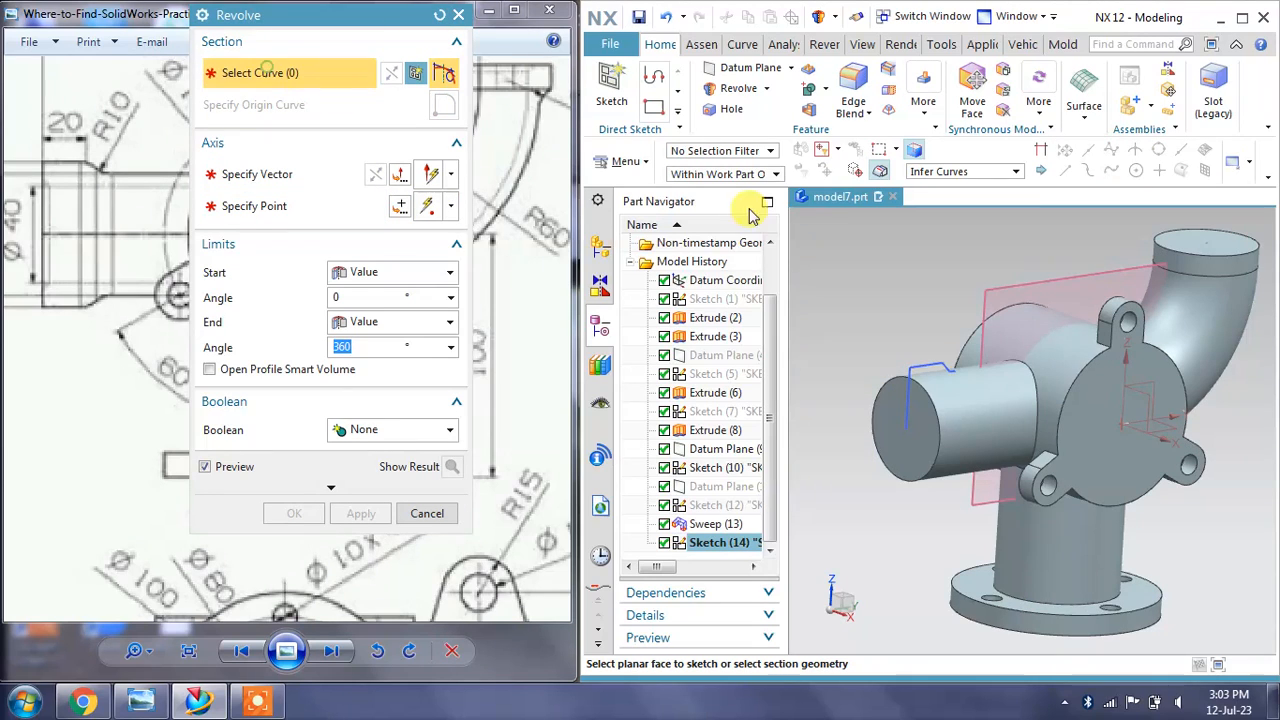
Try to add the collar sketch as the section of the reset Revolve
left_click(925, 370)
left_click(928, 375)
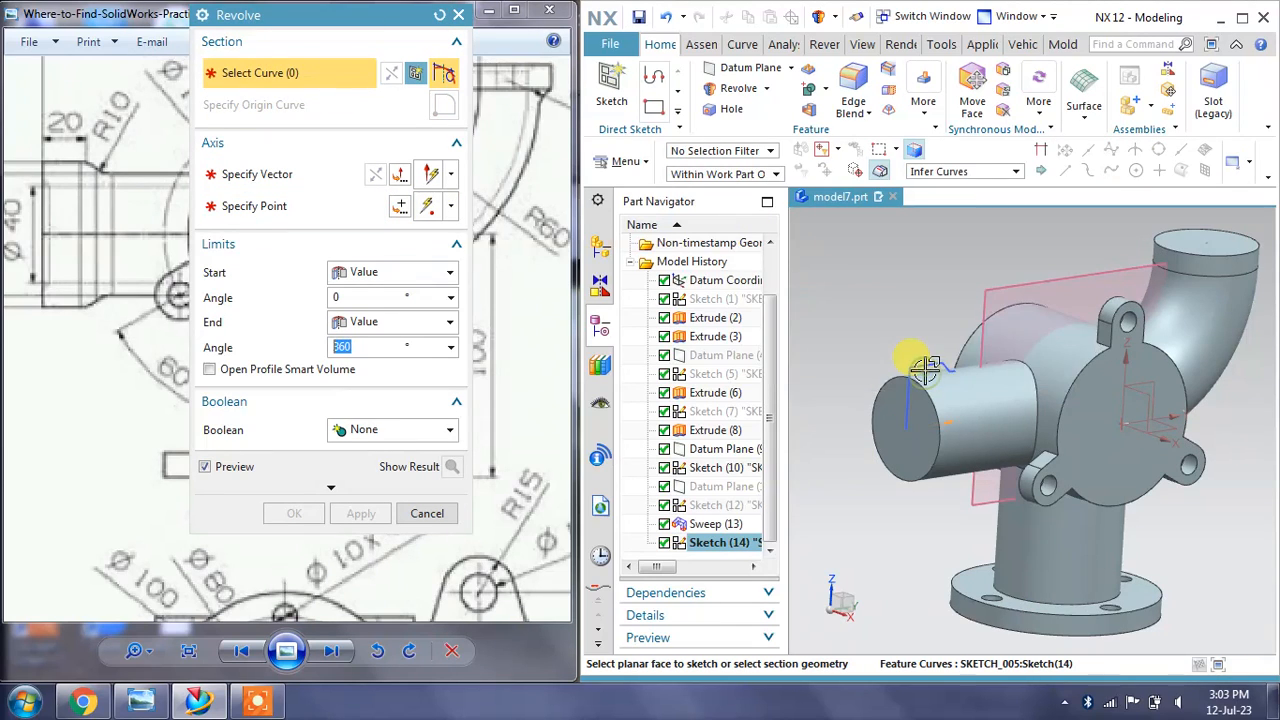
left_click(925, 368)
left_click(929, 373)
left_click(928, 366)
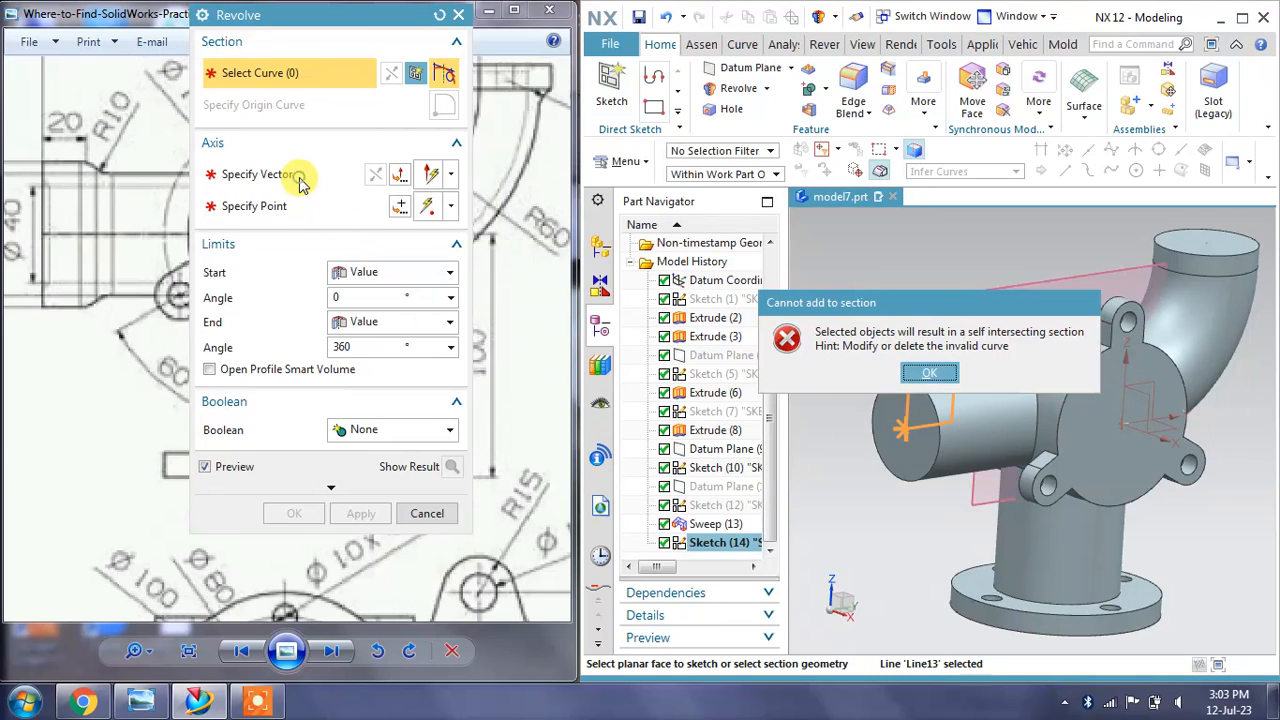
left_click(928, 373)
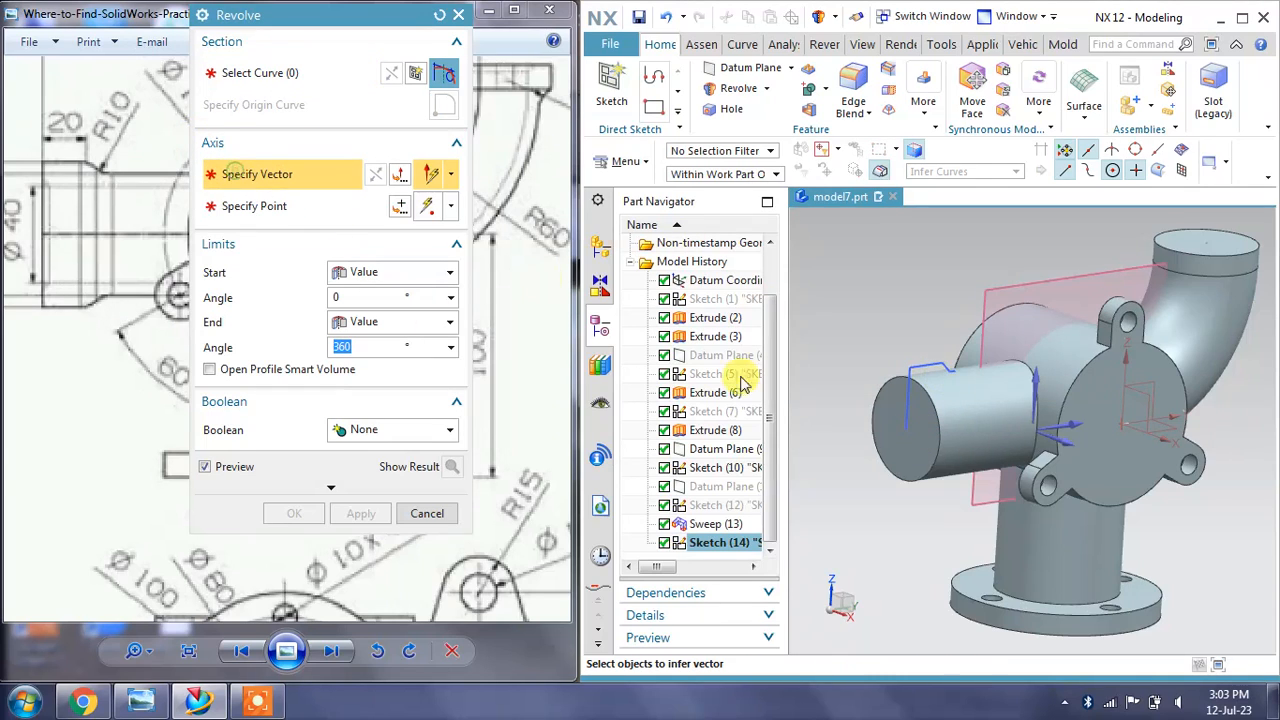
Try to define the revolve axis normal to the horizontal pipe's end face through its center, and reset the Revolve settings
middle_click_drag(1094, 422, 990, 463)
scroll(990, 463, "up", 3)
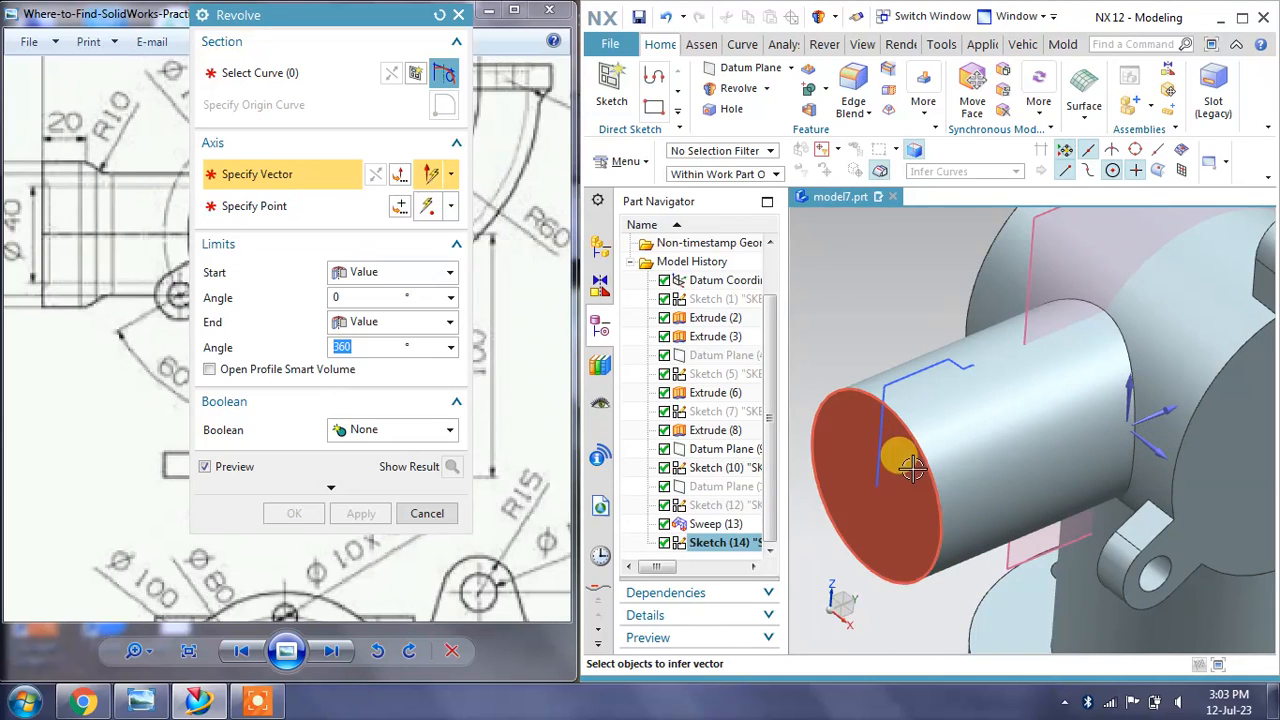
left_click(908, 470)
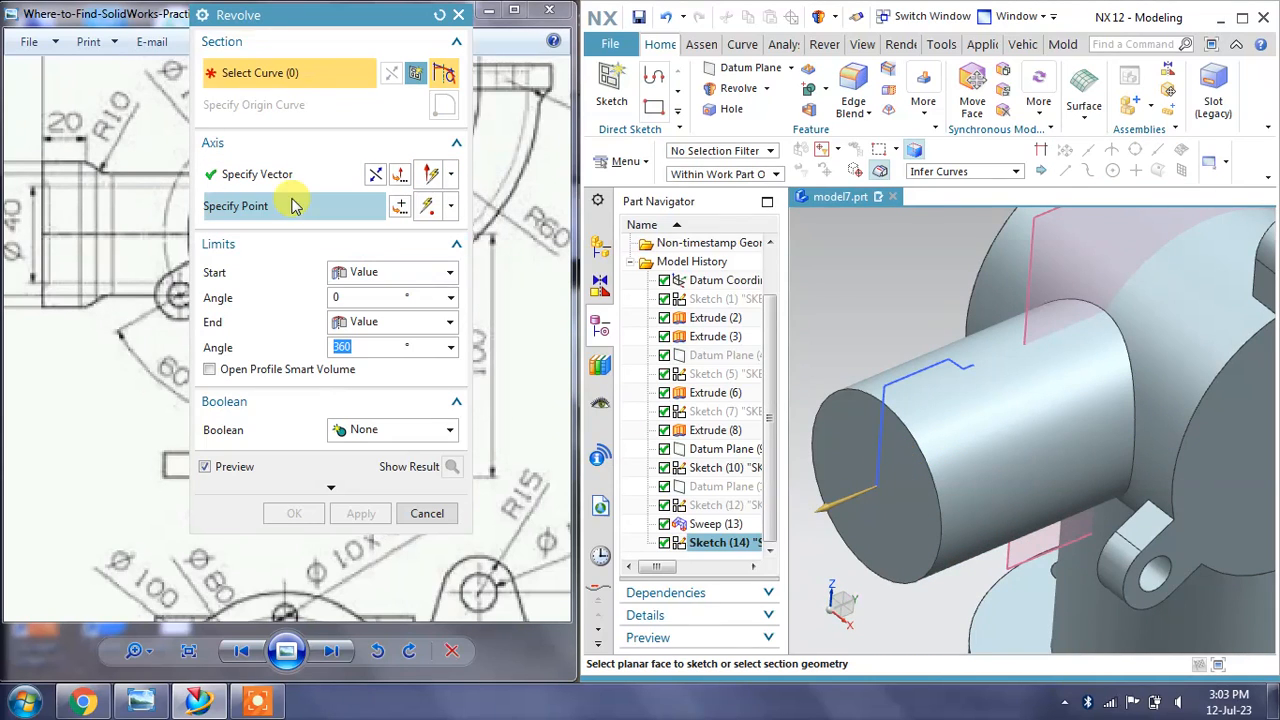
left_click(260, 206)
left_click(880, 490)
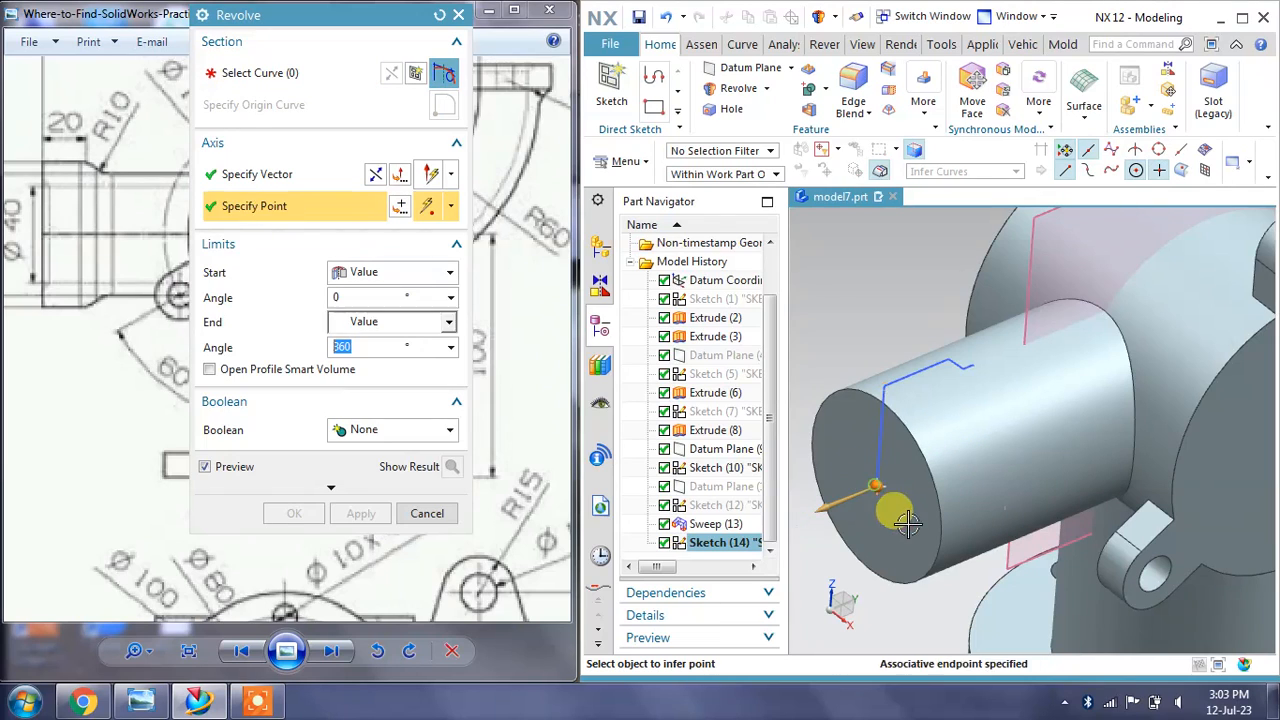
left_click(930, 371)
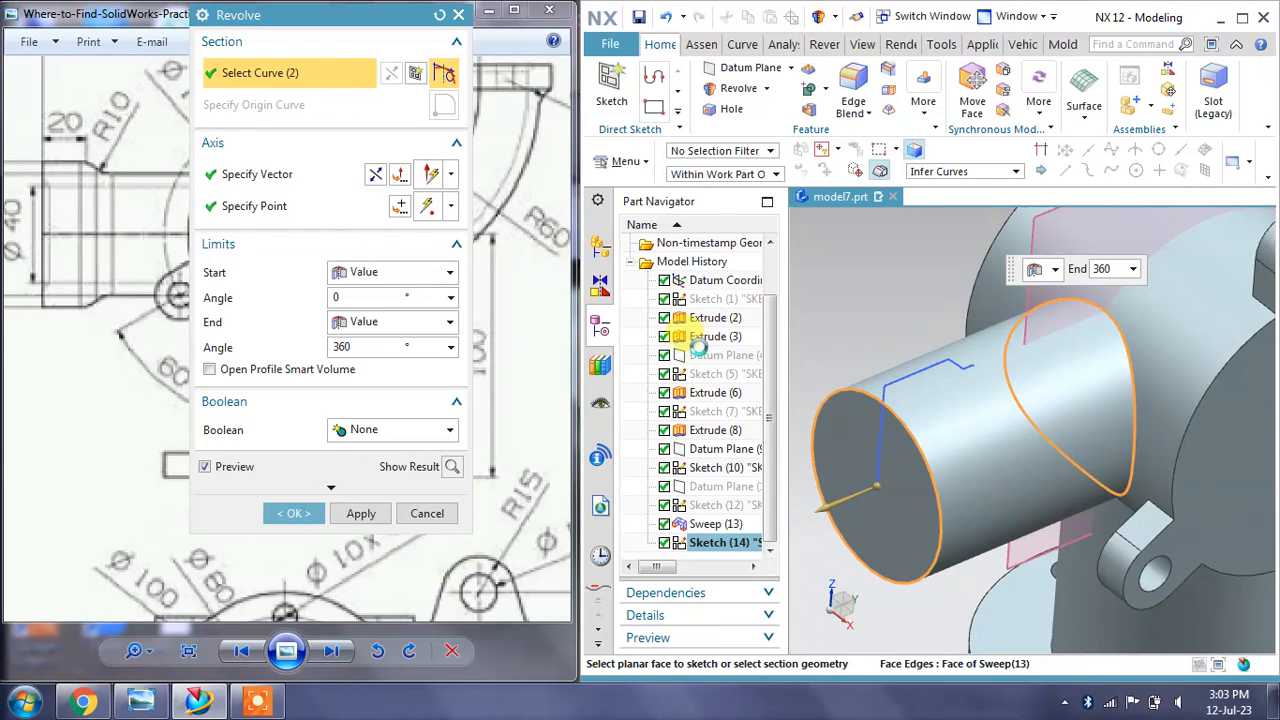
left_click(439, 14)
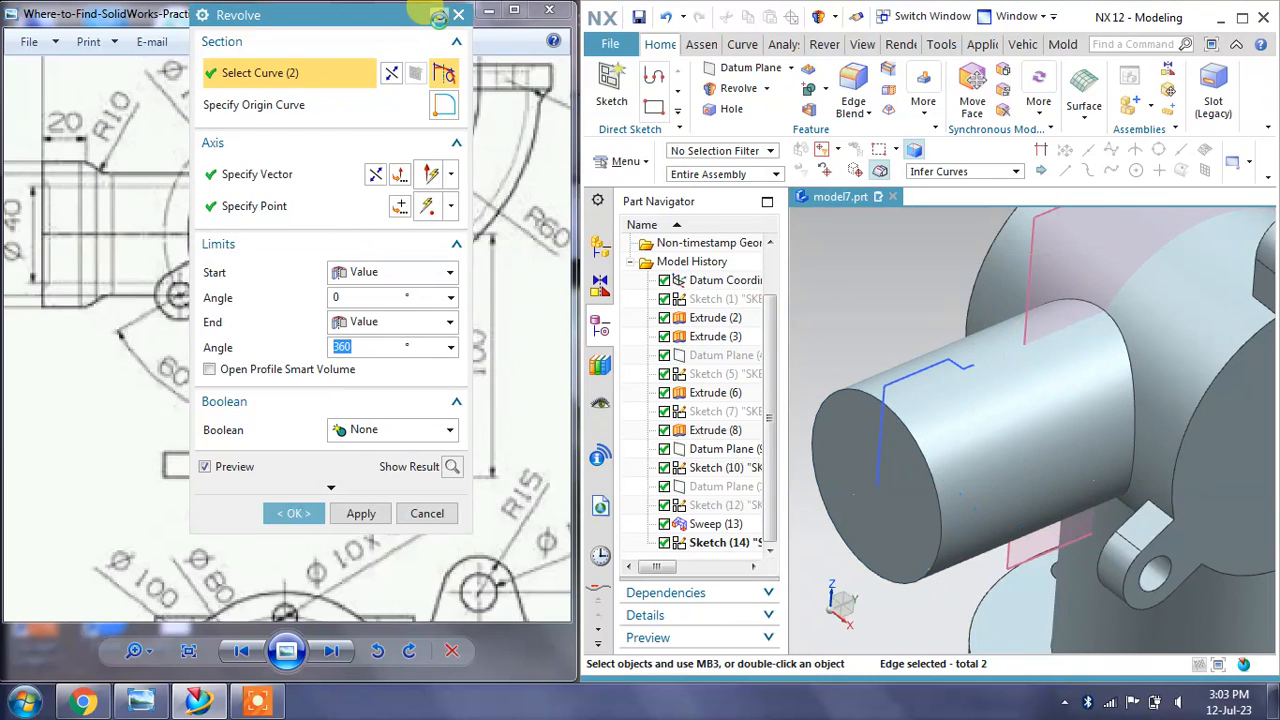
Try to reselect the collar sketch curves as the revolve section and cancel the Revolve
left_click(910, 385)
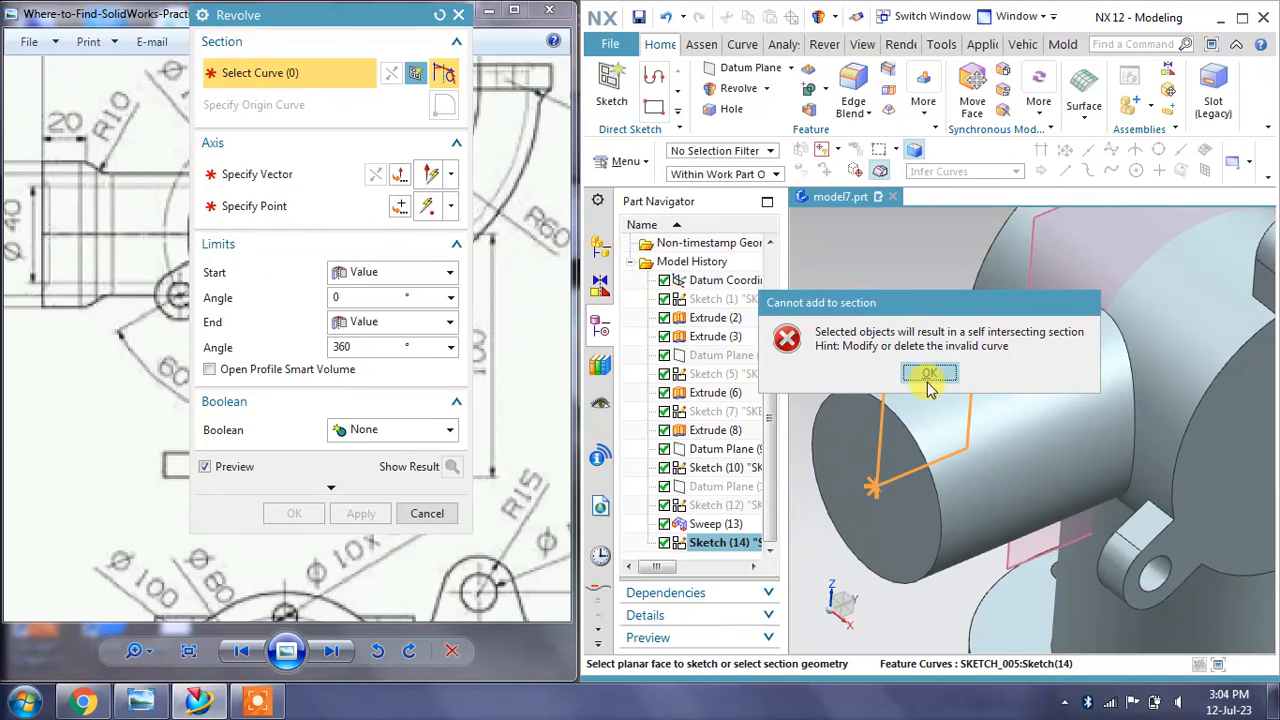
left_click(937, 377)
scroll(882, 520, "up", 2)
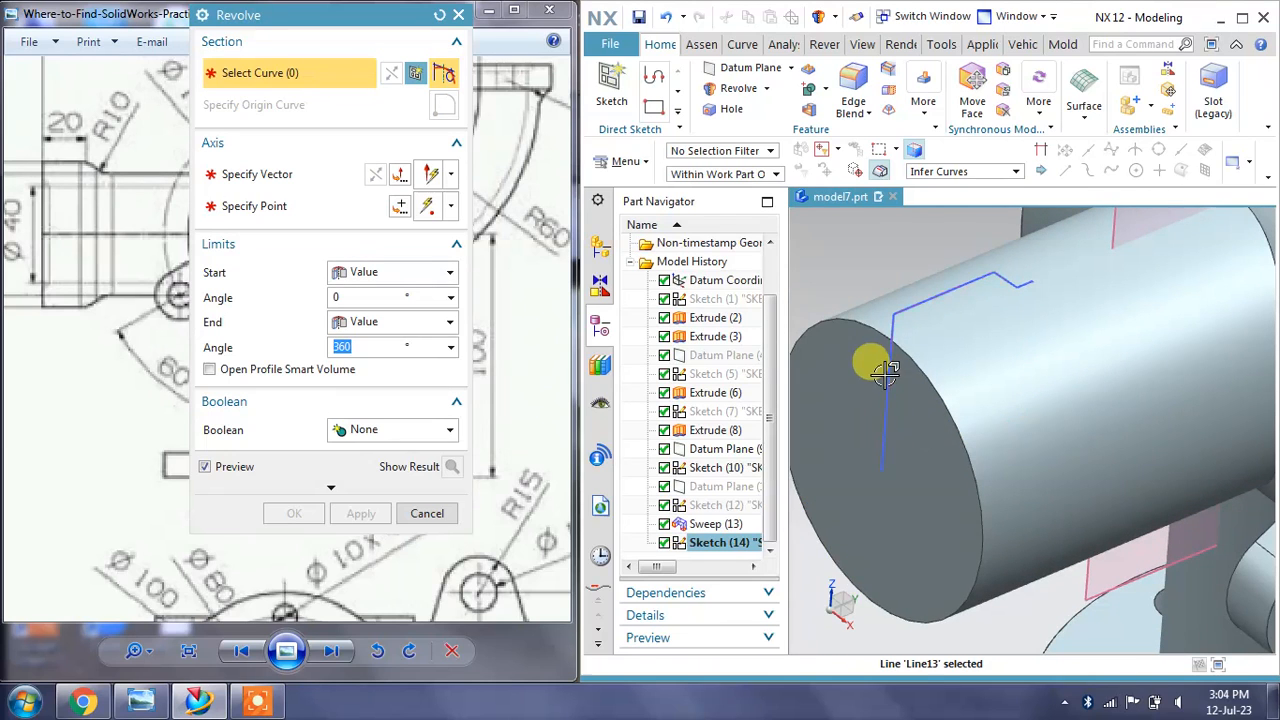
key("Escape")
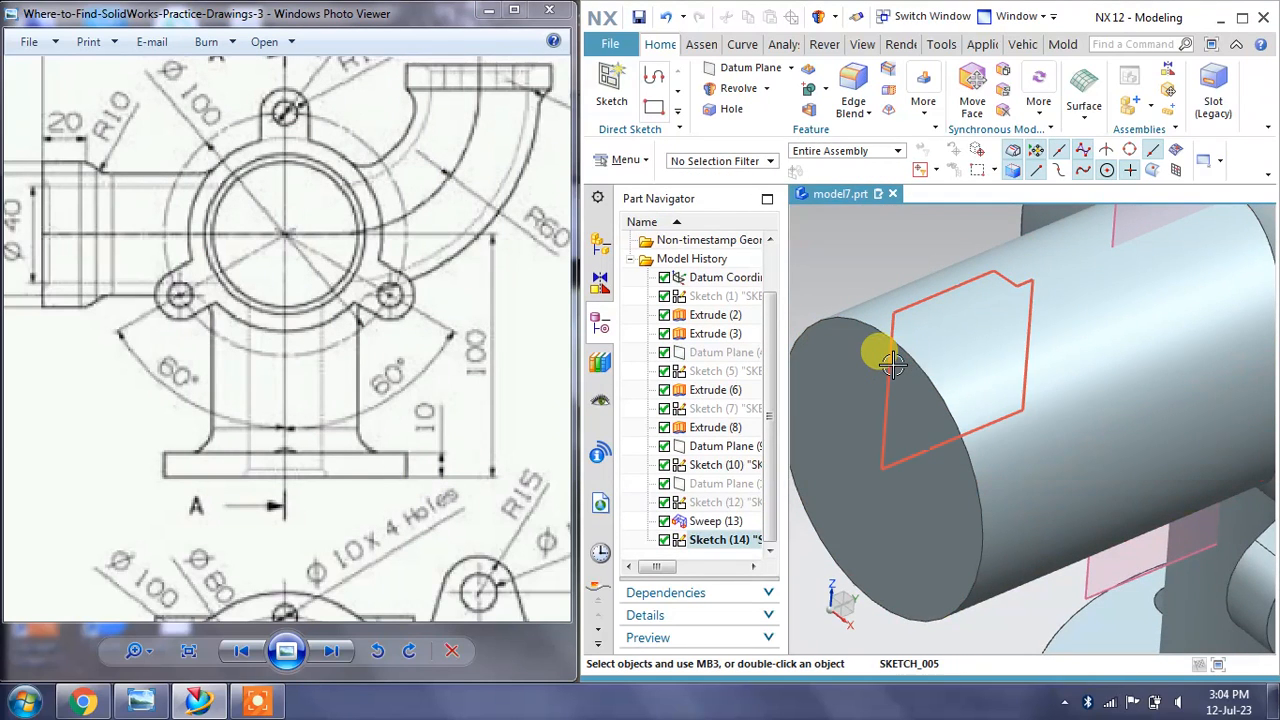
Edit the collar sketch, trimming the overlapping lower line along the pipe axis with Quick Trim, and finish the sketch
double_click(892, 365)
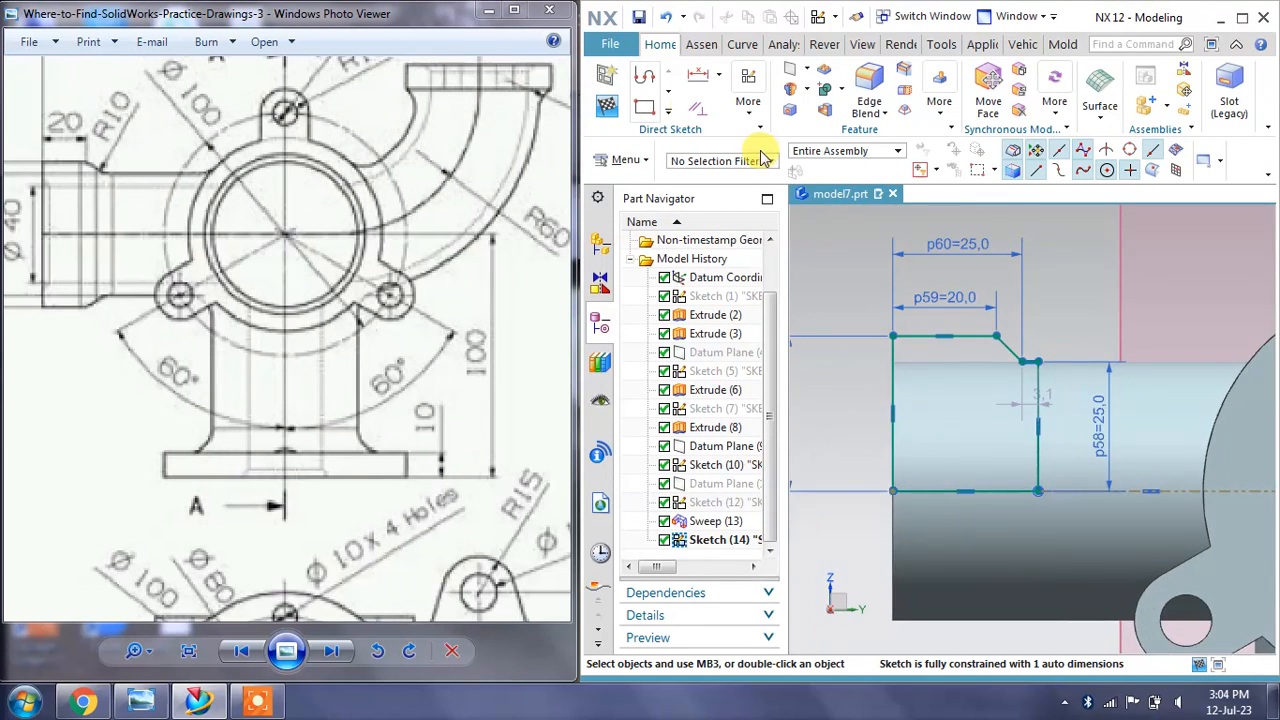
left_click(667, 117)
left_click(706, 177)
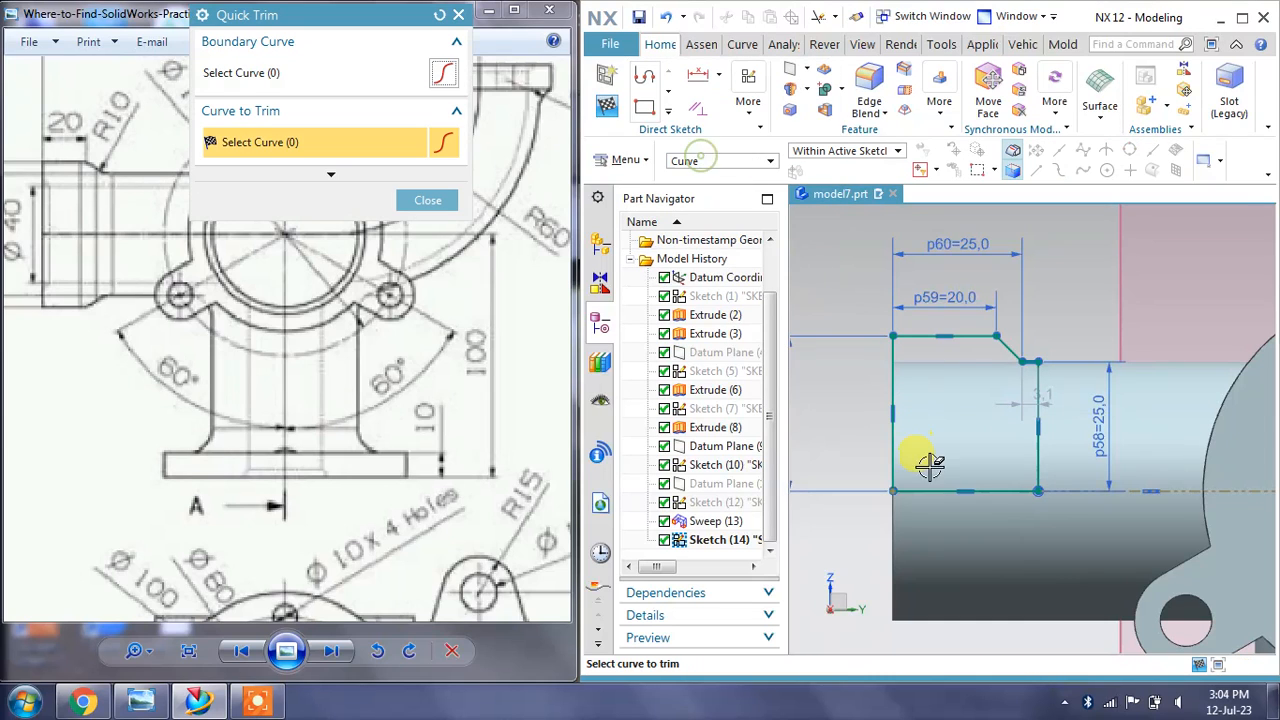
left_click(915, 491)
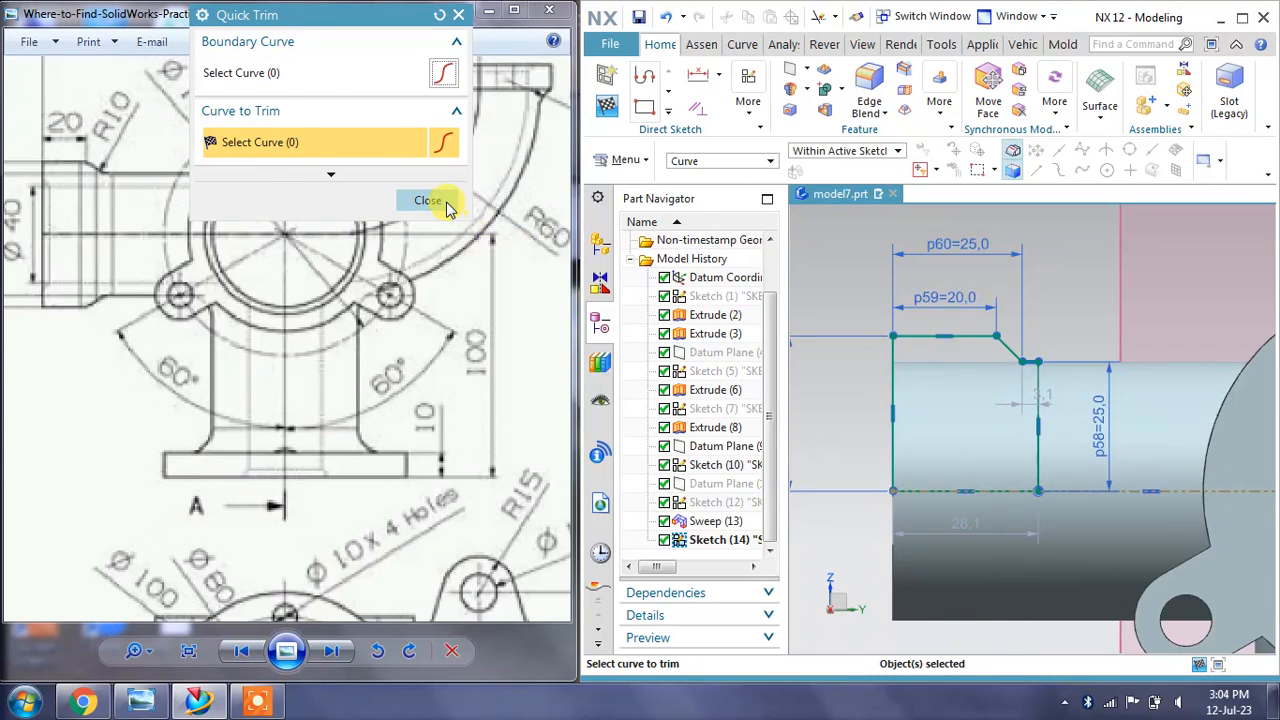
left_click(447, 203)
scroll(894, 480, "up", 4)
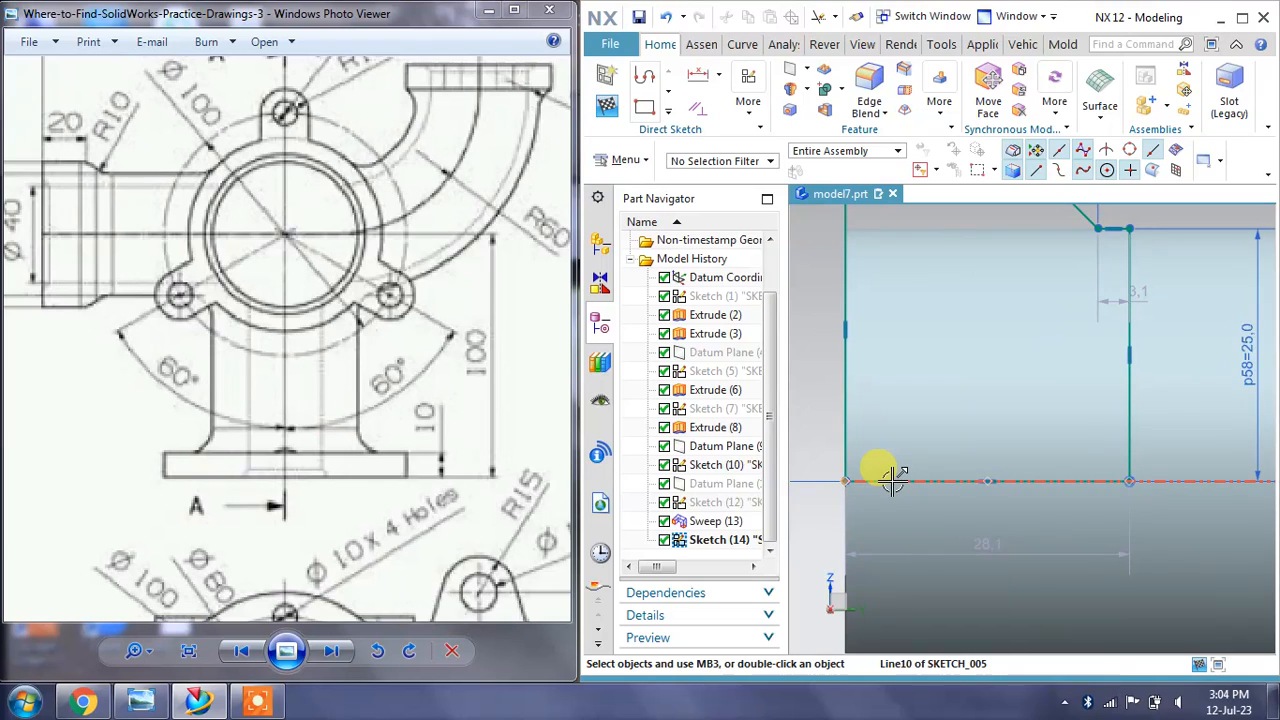
scroll(998, 430, "down", 4)
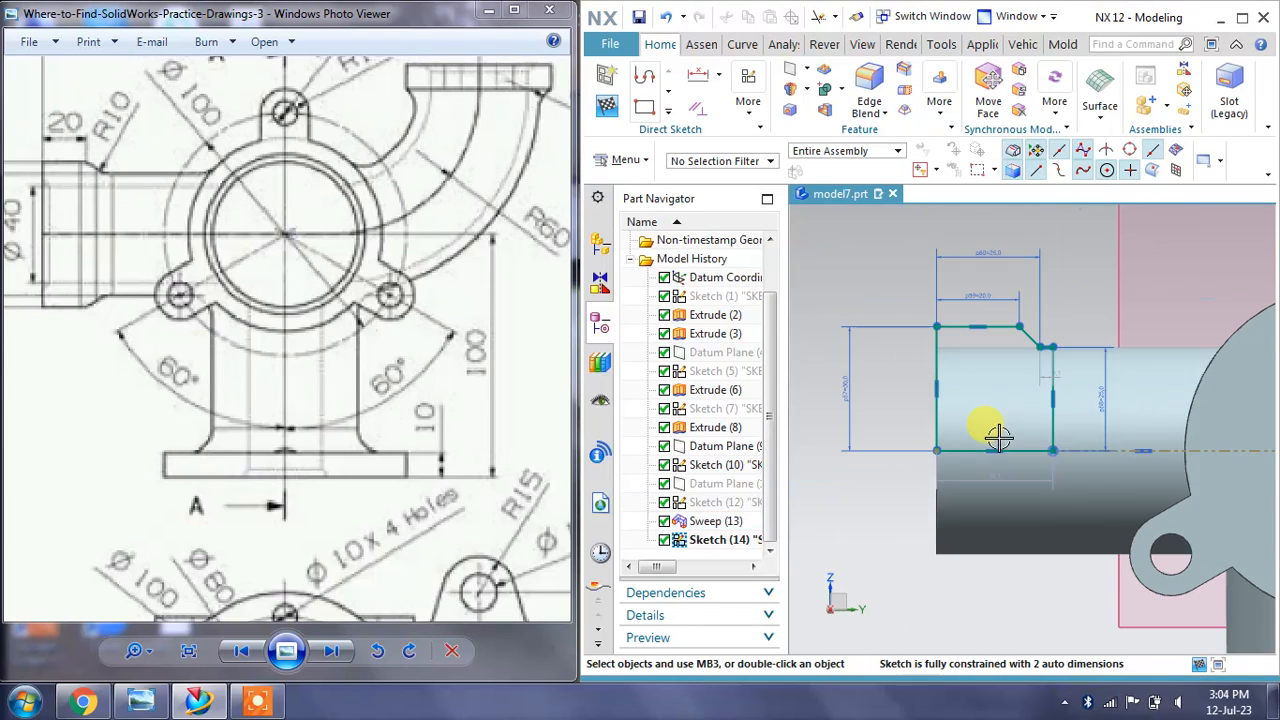
left_click(610, 112)
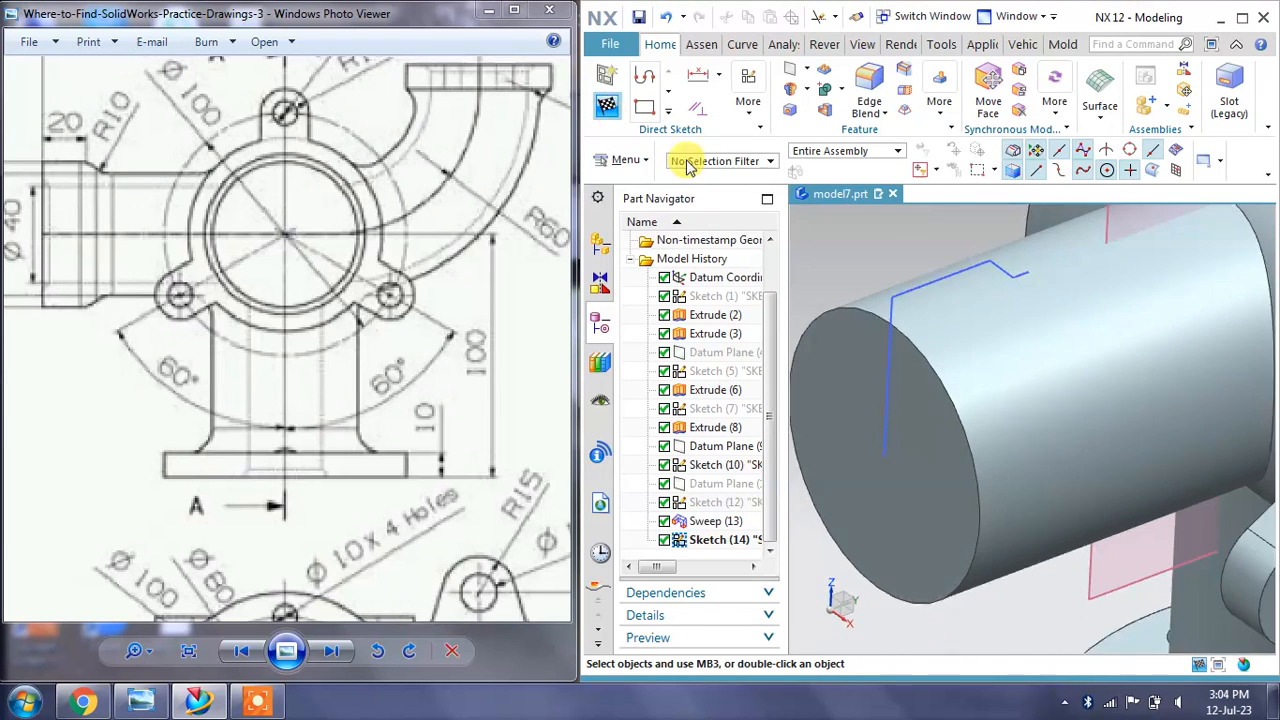
Revolve the collar sketch 360° about its lower line on the pipe axis, using Unite with the body
left_click(738, 88)
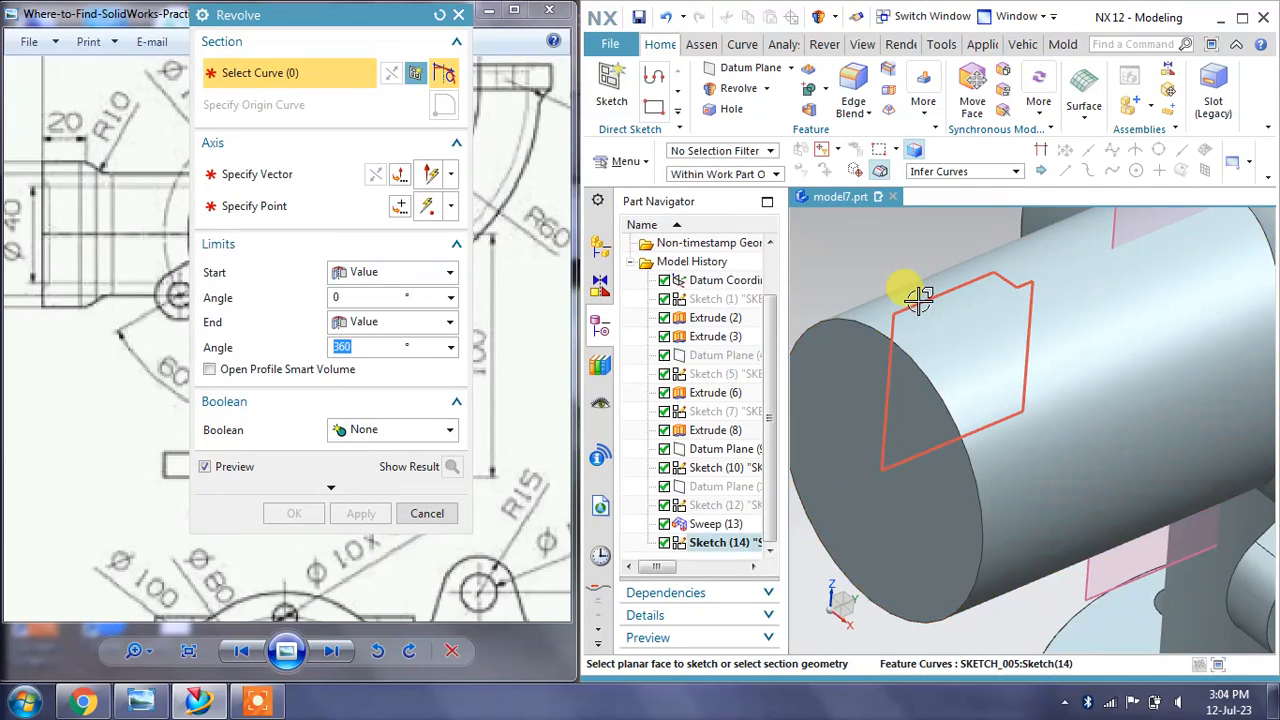
left_click(913, 296)
scroll(915, 297, "down", 2)
left_click(257, 178)
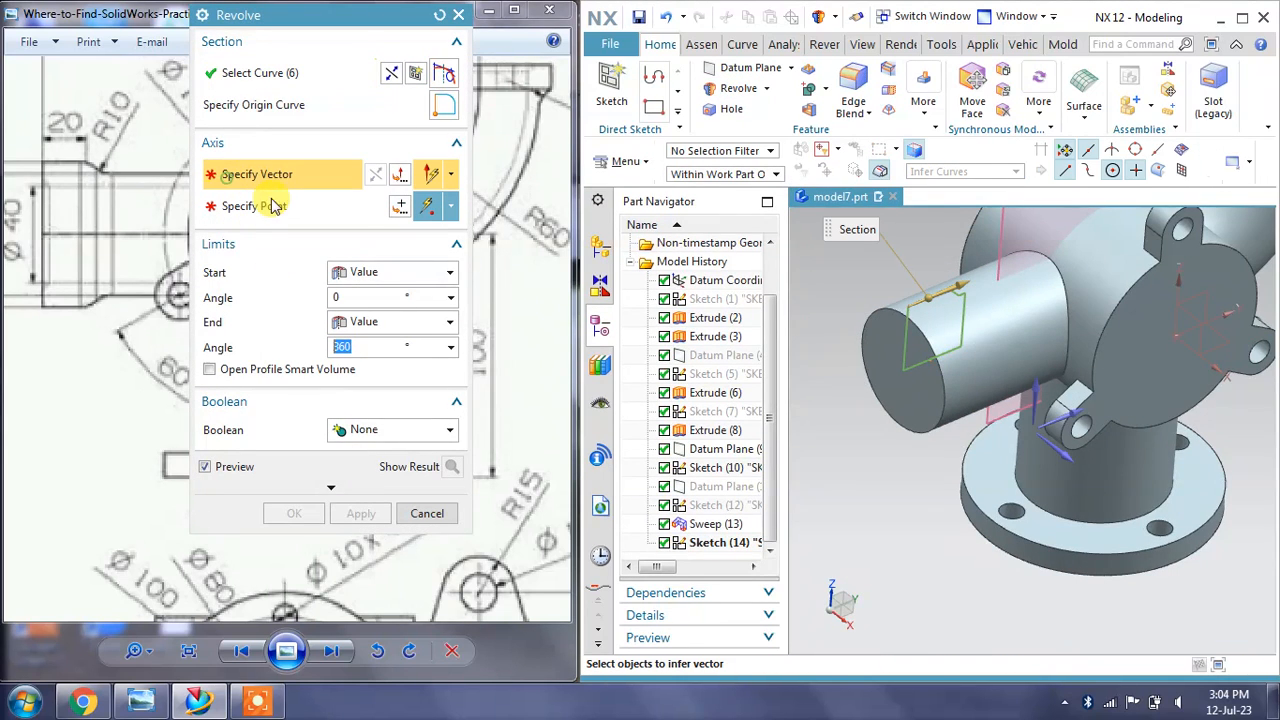
scroll(909, 367, "up", 2)
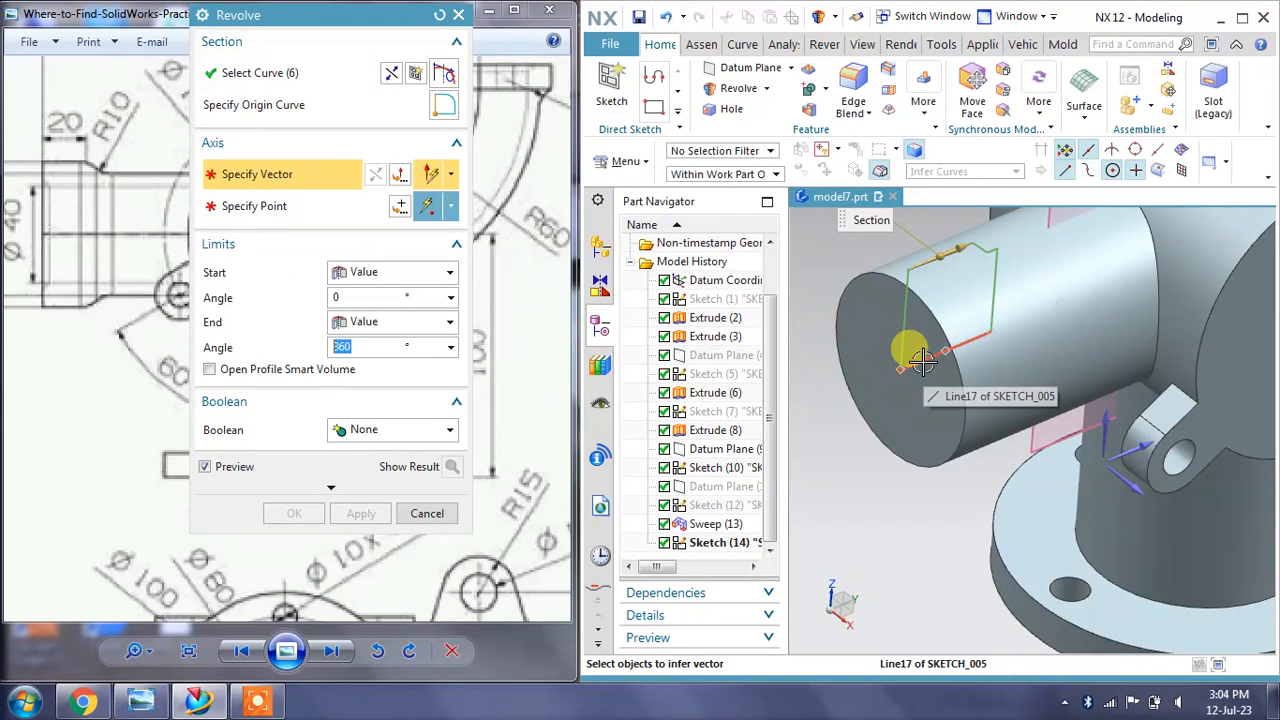
left_click(921, 363)
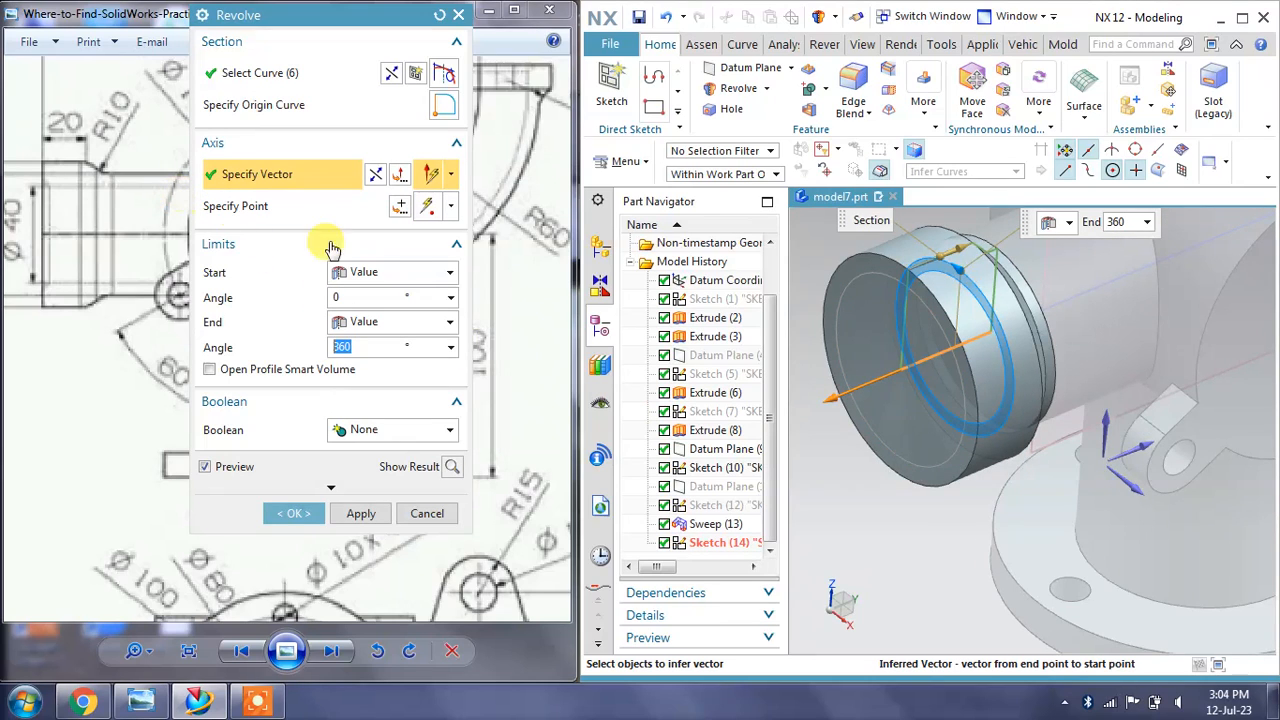
left_click(381, 430)
left_click(360, 452)
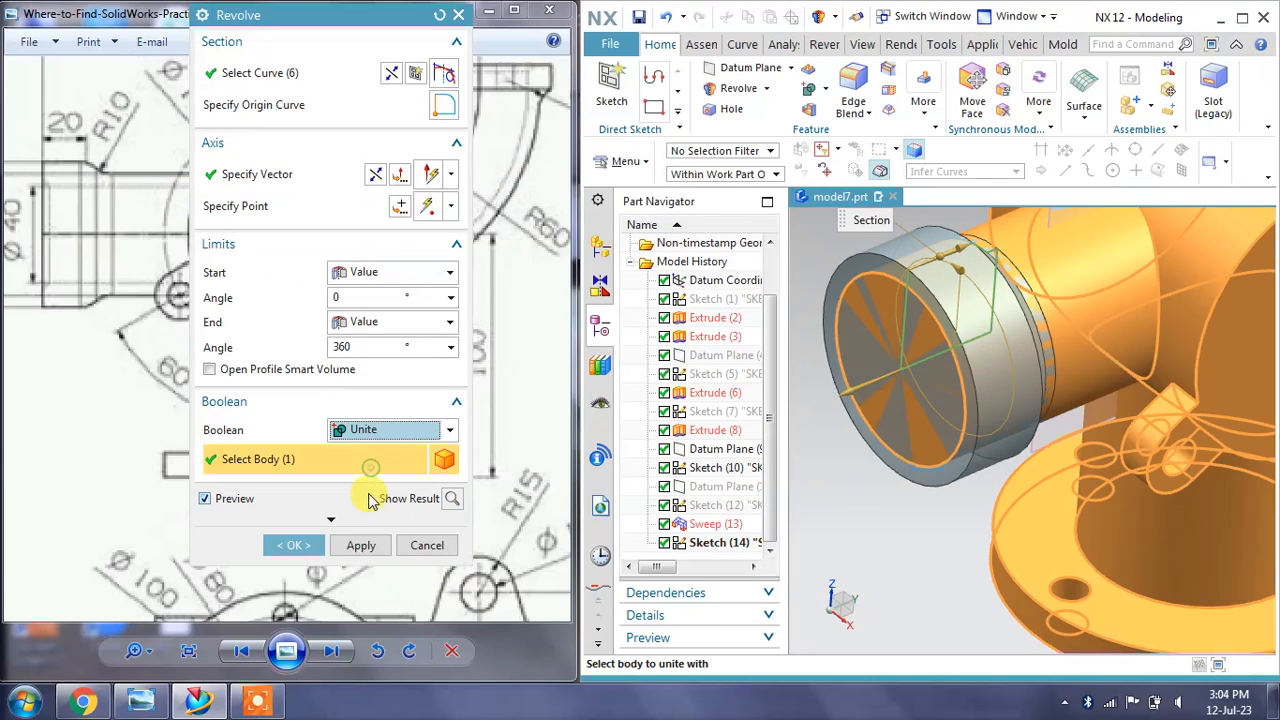
left_click(360, 545)
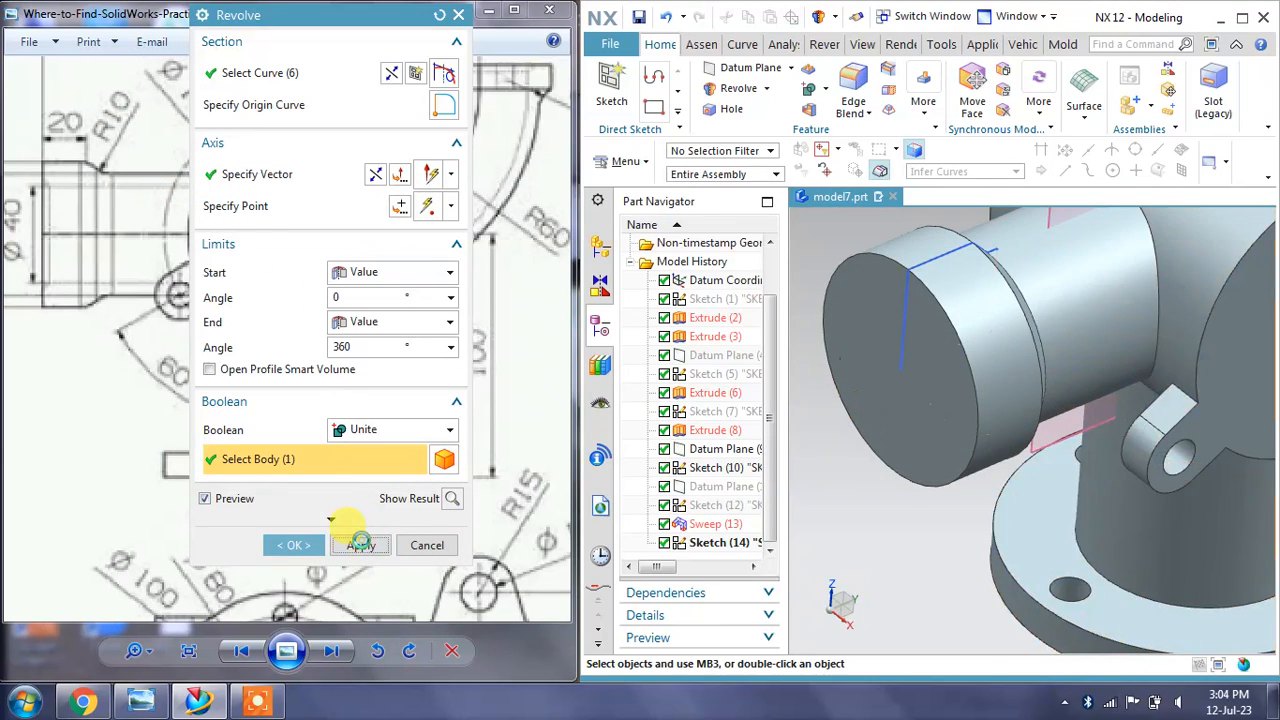
left_click(428, 545)
Hide the collar sketch on the horizontal pipe end
scroll(935, 485, "down", 3)
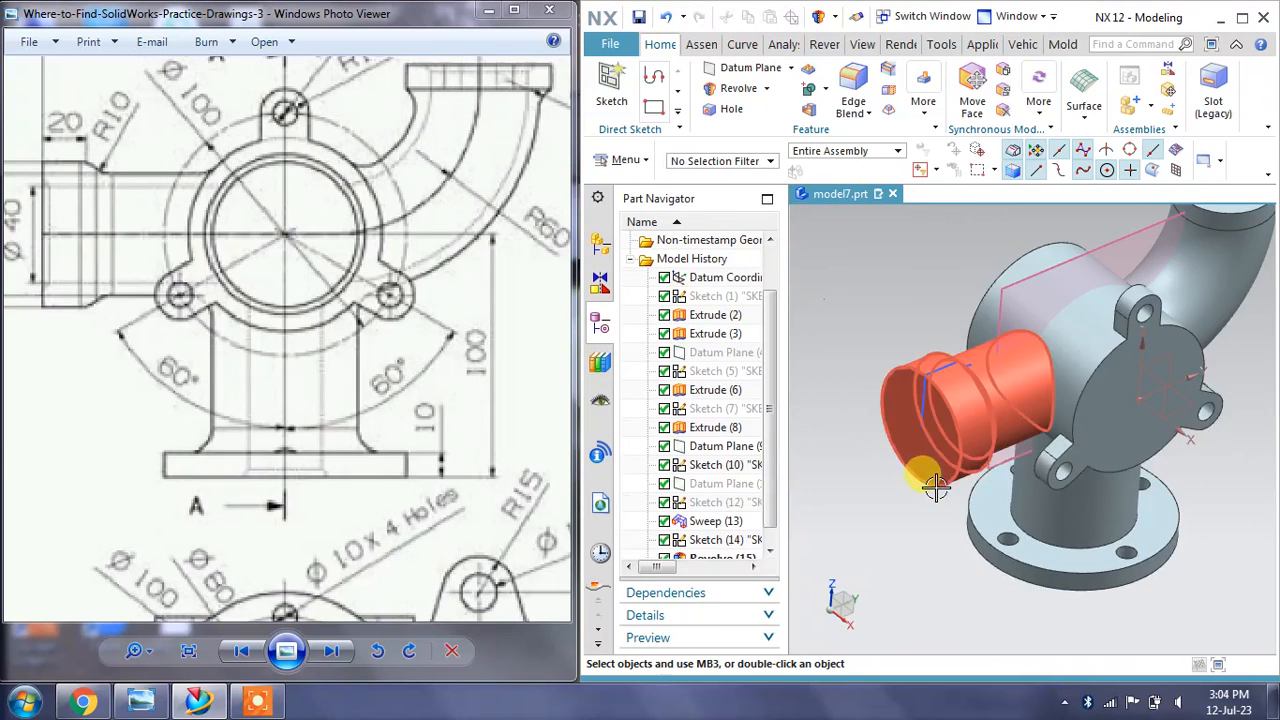
middle_click_drag(935, 485, 894, 431)
scroll(903, 302, "up", 3)
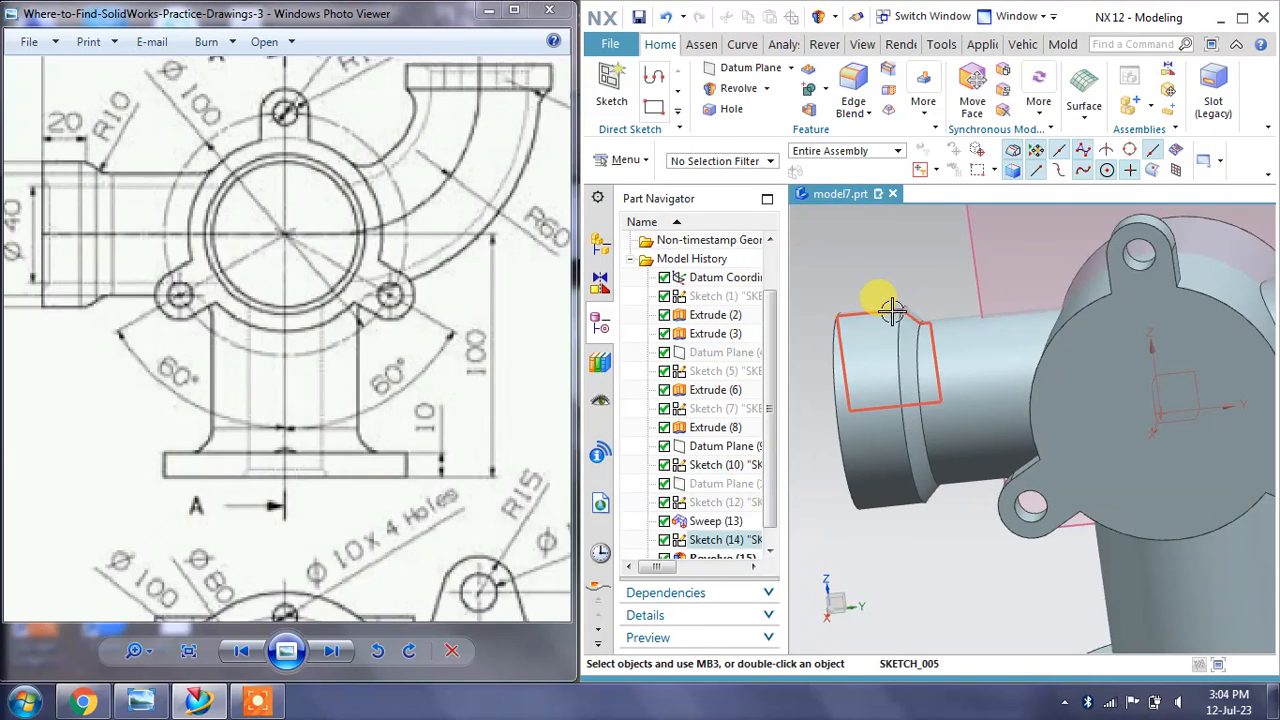
left_click(892, 311)
left_click(898, 347)
scroll(900, 348, "down", 5)
scroll(1031, 273, "up", 2)
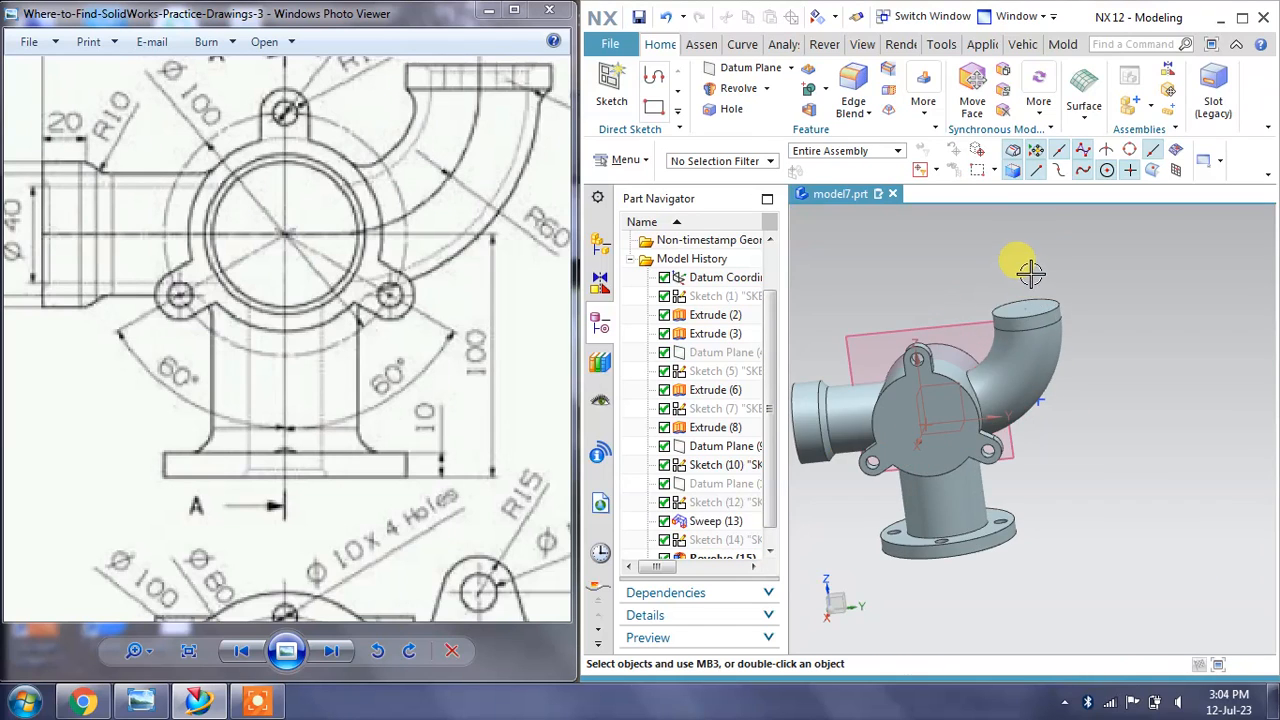
Start a sketch on the curved pipe's upper end face and bring the reference drawing's two-lug flange view into sight in Photo Viewer
middle_click_drag(1031, 273, 1029, 294)
left_click(612, 85)
left_click(1040, 335)
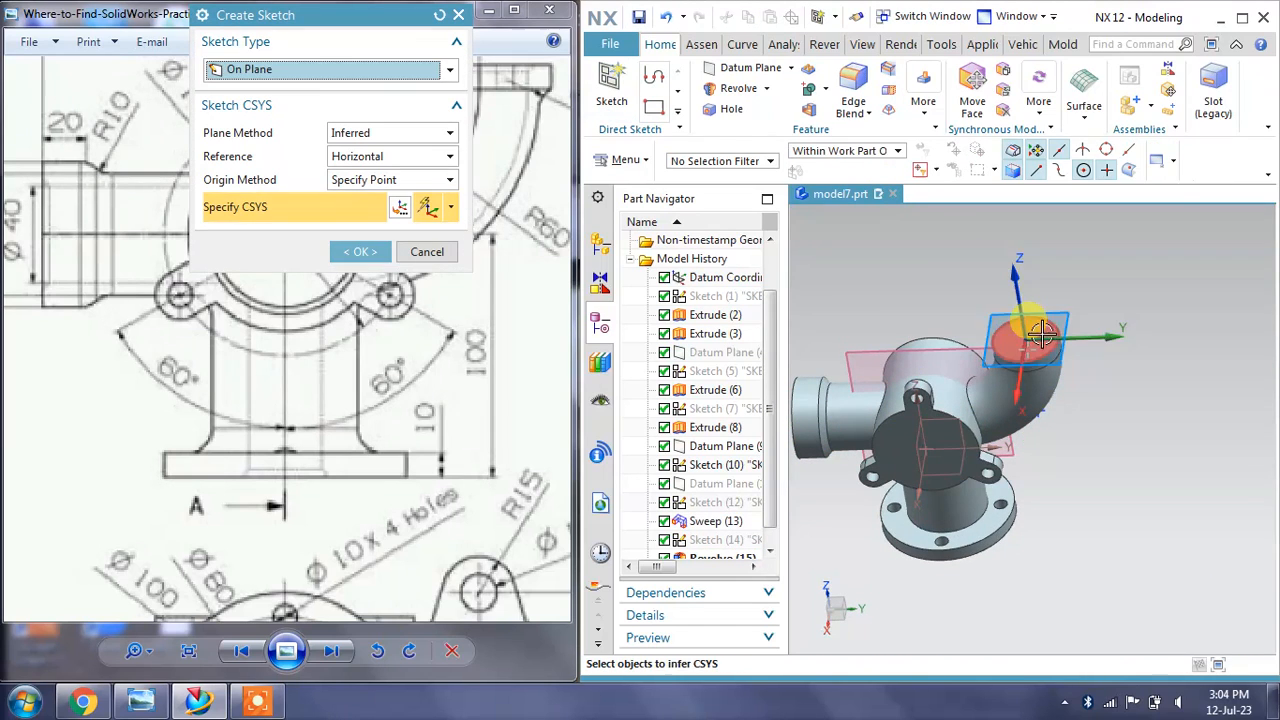
left_click(358, 251)
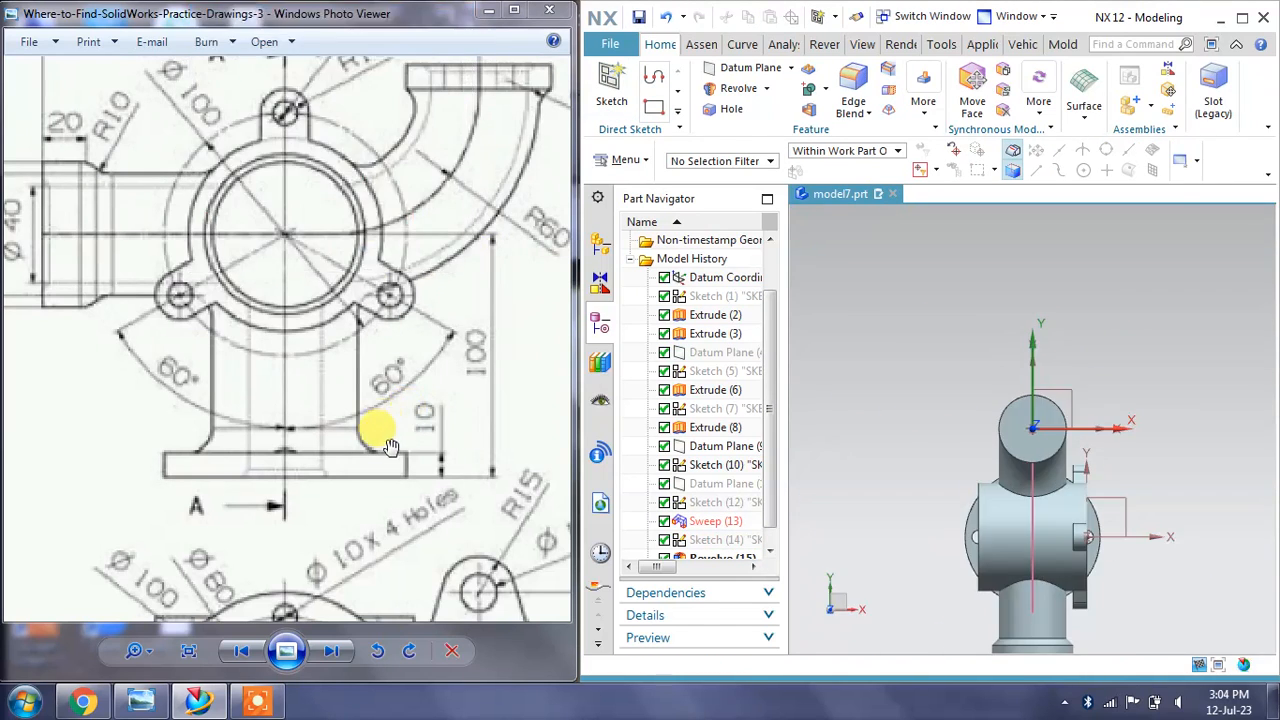
left_click_drag(390, 446, 282, 278)
left_click_drag(350, 402, 326, 270)
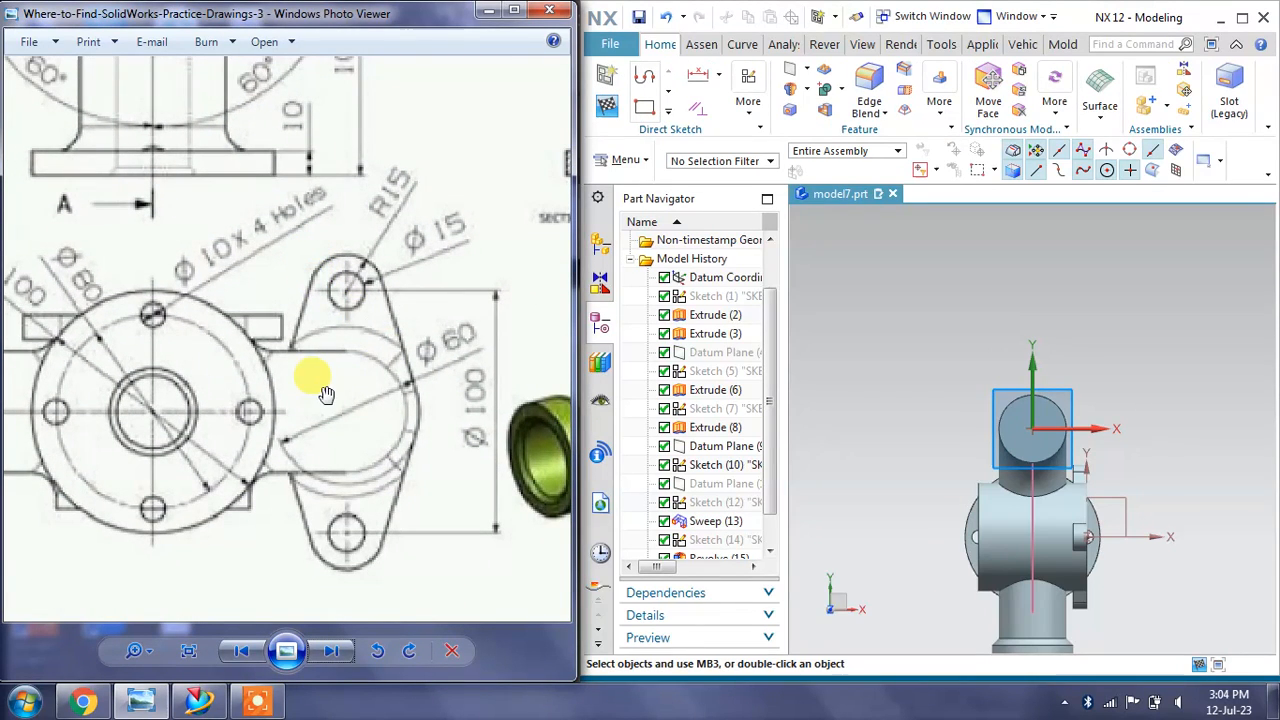
Draw a 60 mm diameter circle centred on the curved pipe's end face for the flange body
scroll(360, 410, "up", 2)
scroll(408, 374, "down", 1)
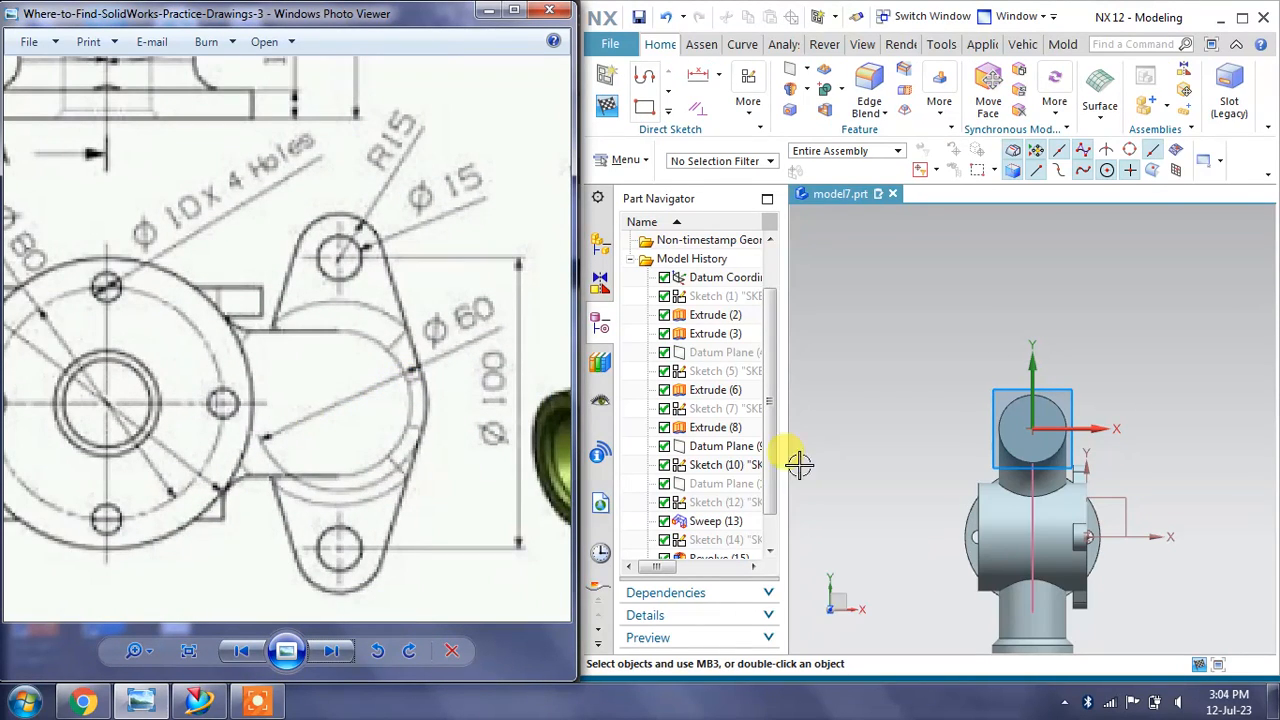
left_click(669, 113)
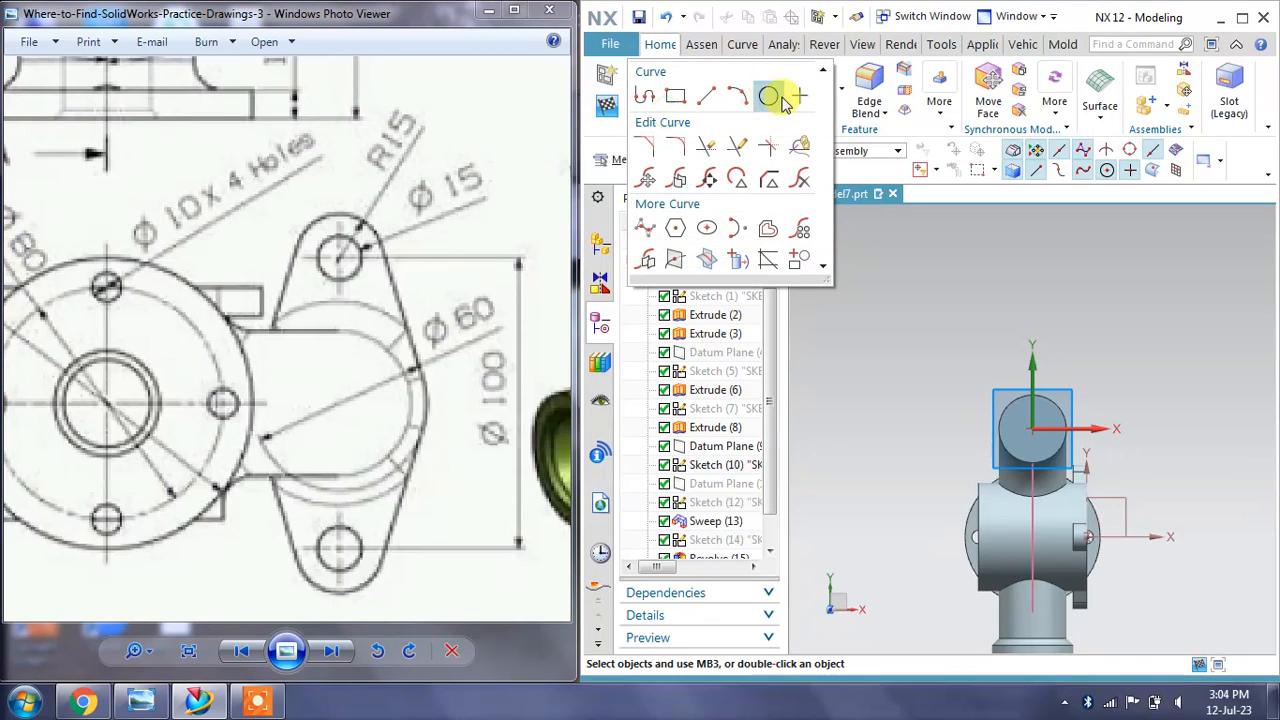
left_click(772, 97)
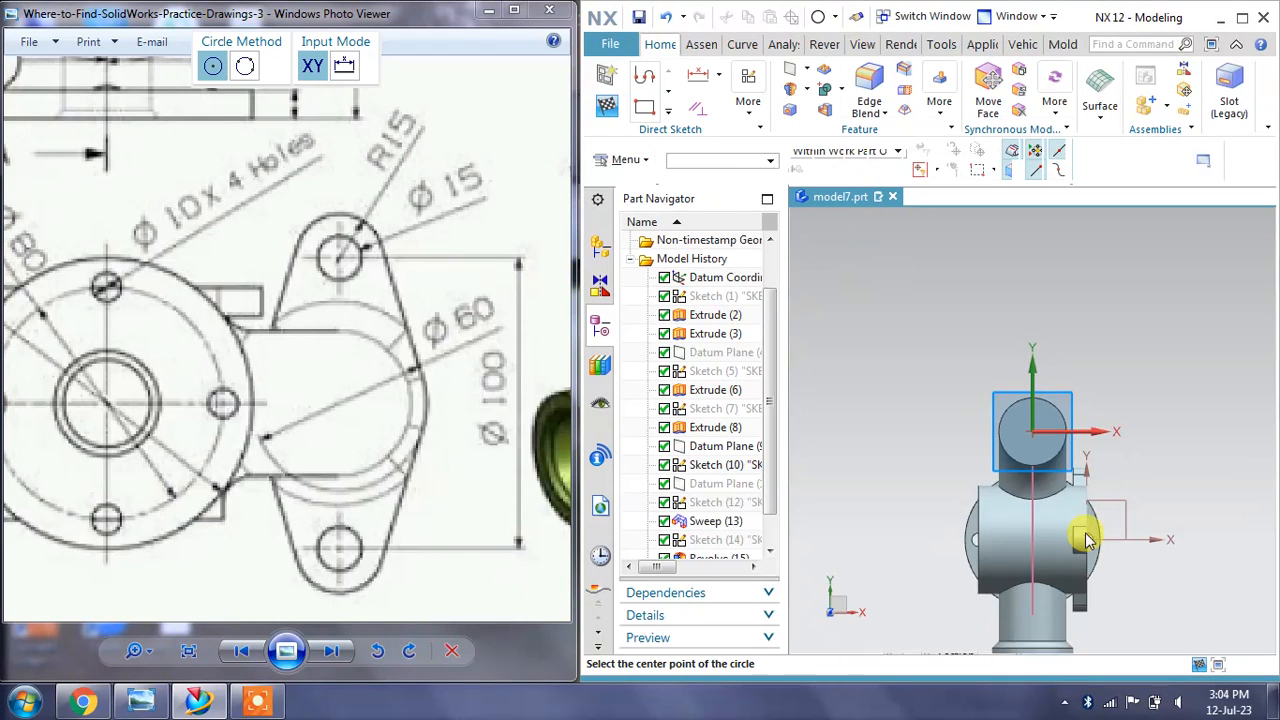
left_click(1020, 407)
type("60")
key("Return")
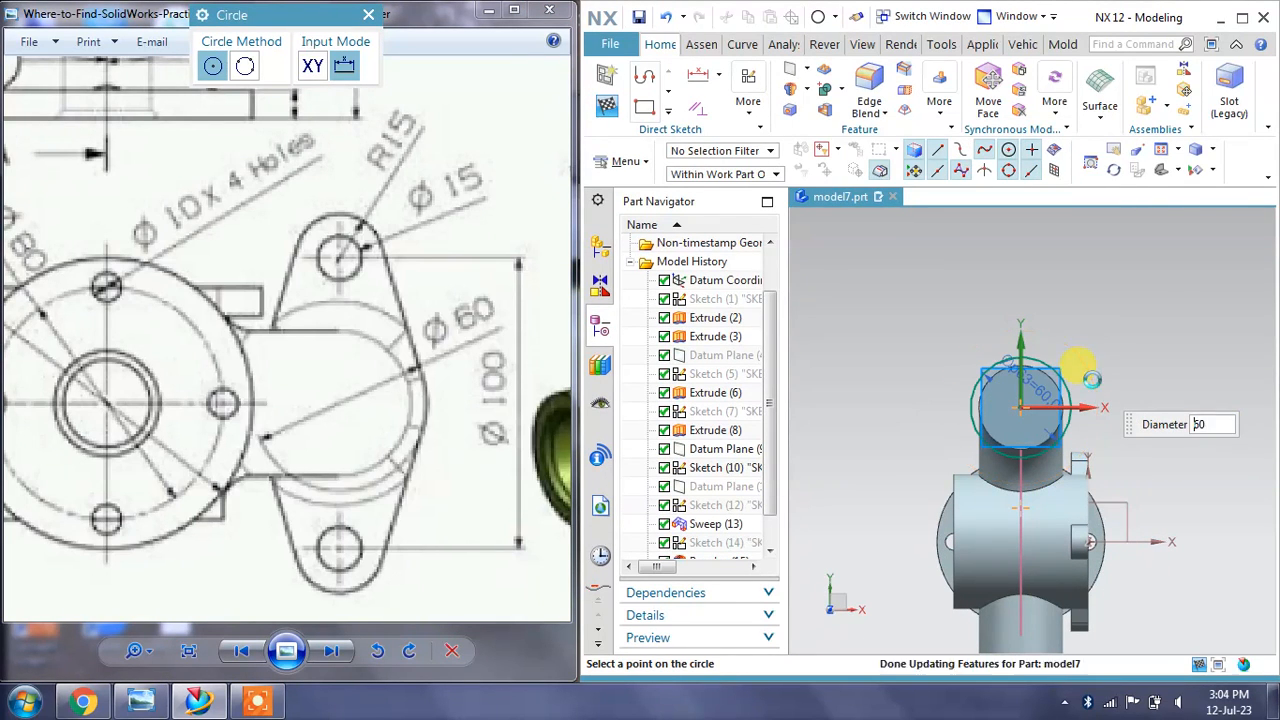
scroll(1044, 460, "up", 1)
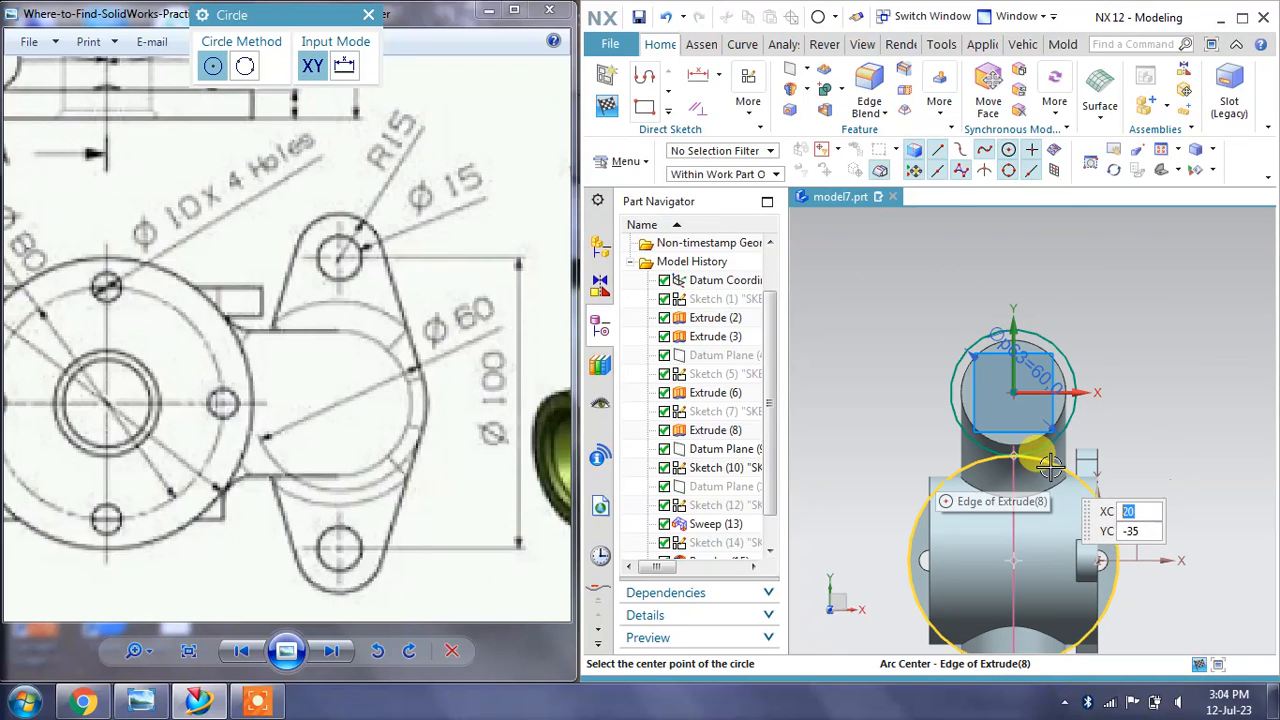
key("Escape")
Draw a 30 mm diameter lug circle about 66 mm from the flange centre on the negative X side
left_click(668, 114)
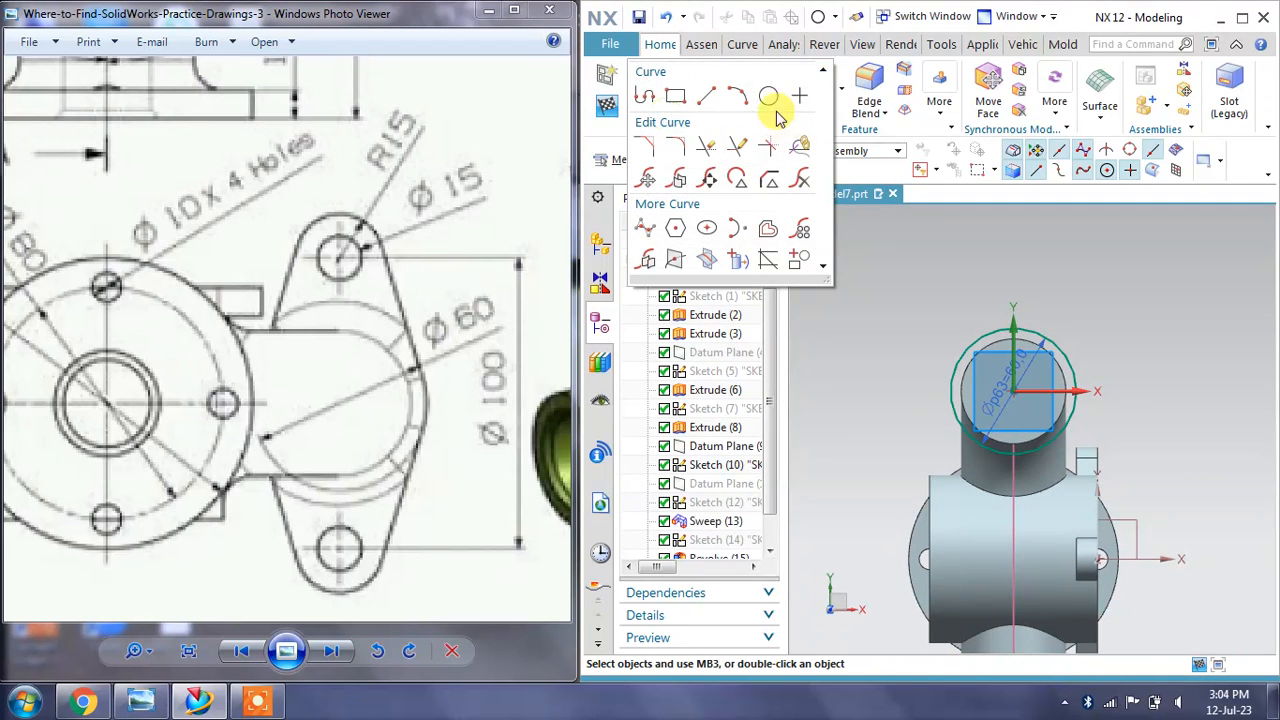
left_click(772, 99)
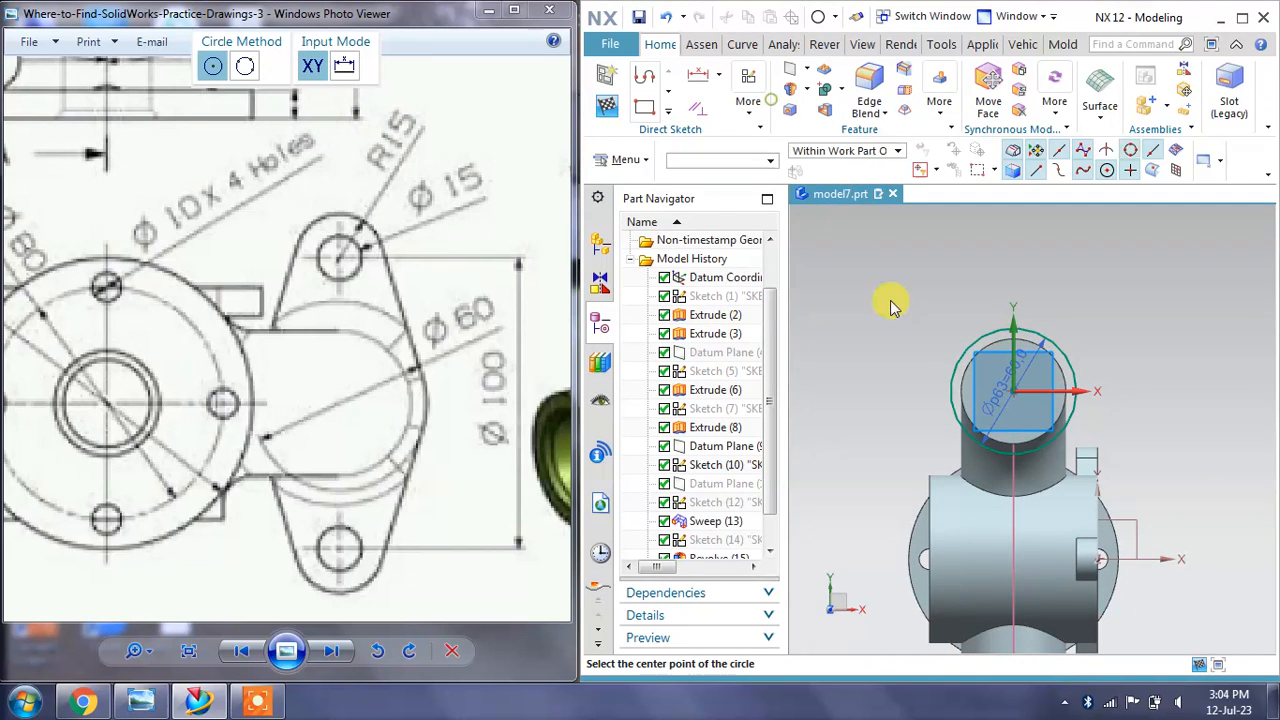
left_click(873, 395)
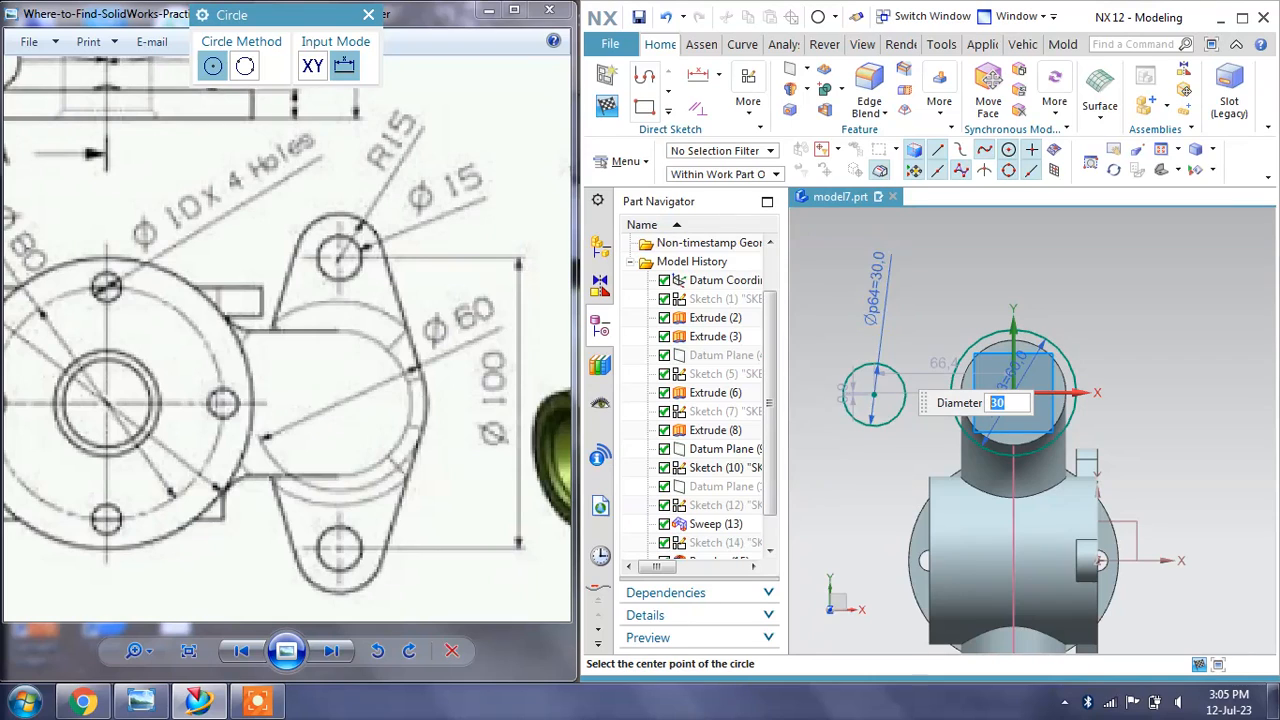
key("Escape")
key("Escape")
Set the lug circle's vertical offset from the X axis to 0 mm and its horizontal distance from the flange centre to 50 mm
scroll(851, 412, "up", 2)
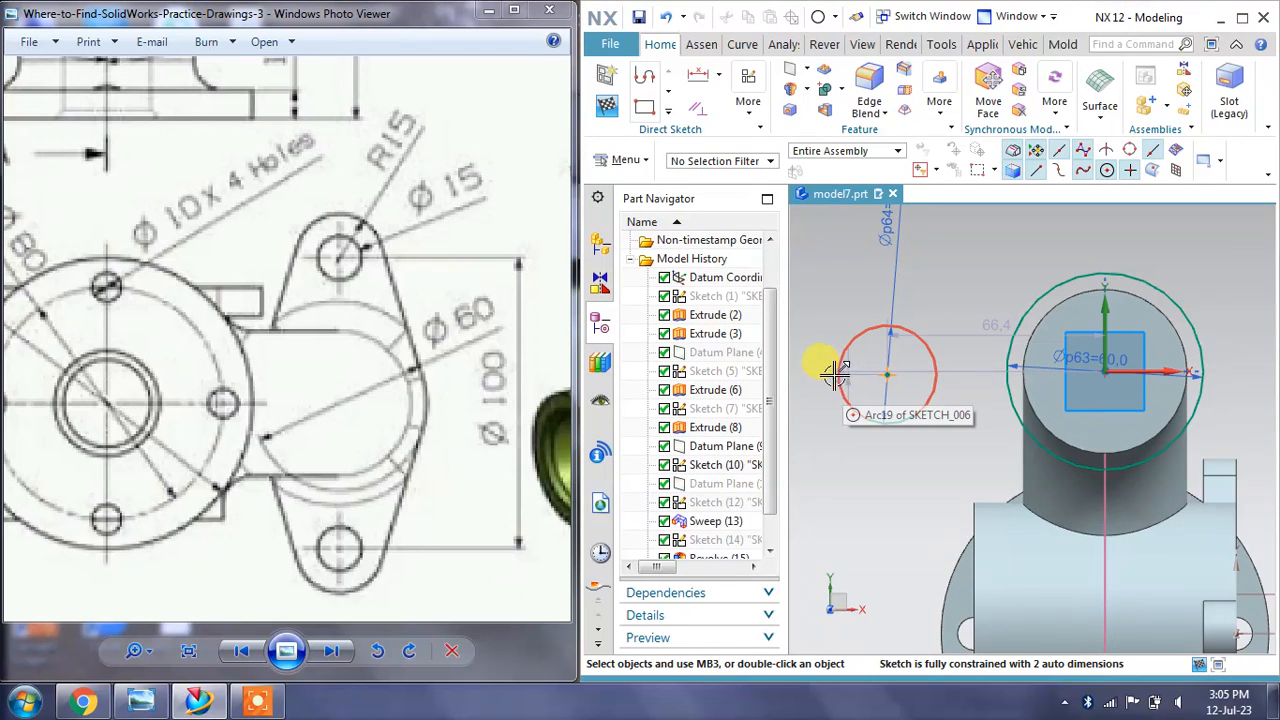
left_click_drag(836, 378, 949, 401)
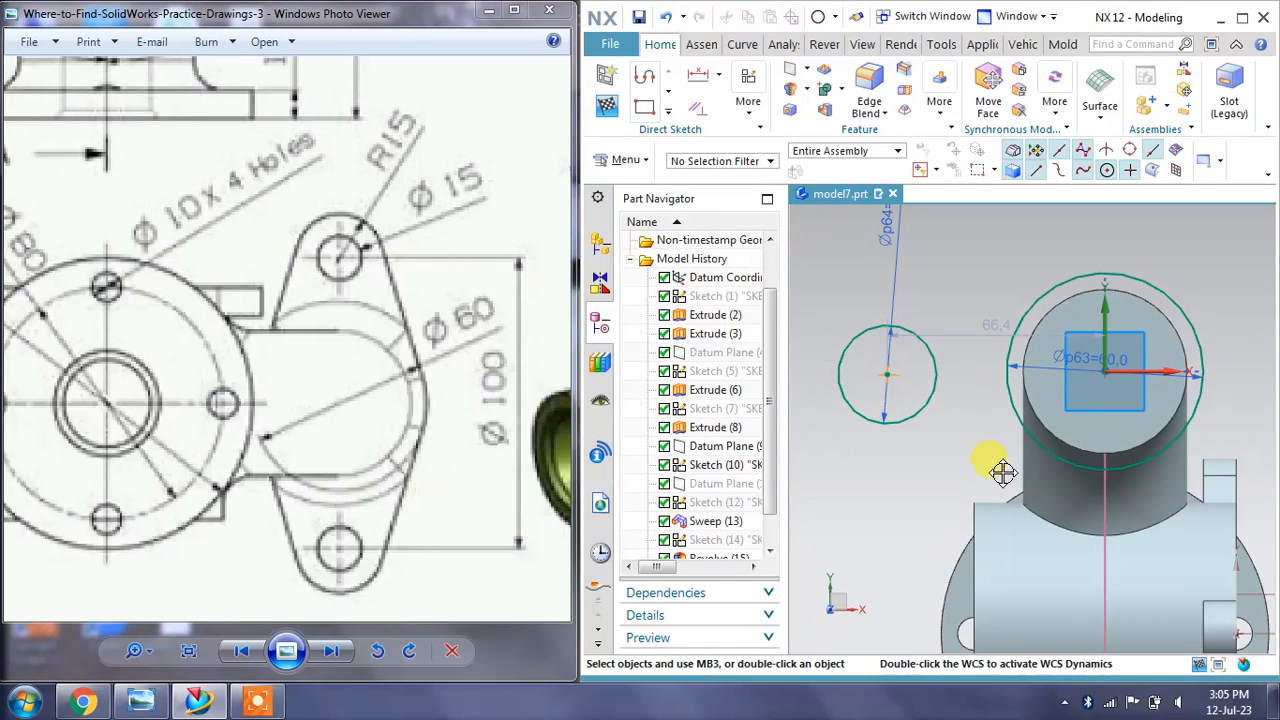
double_click(962, 403)
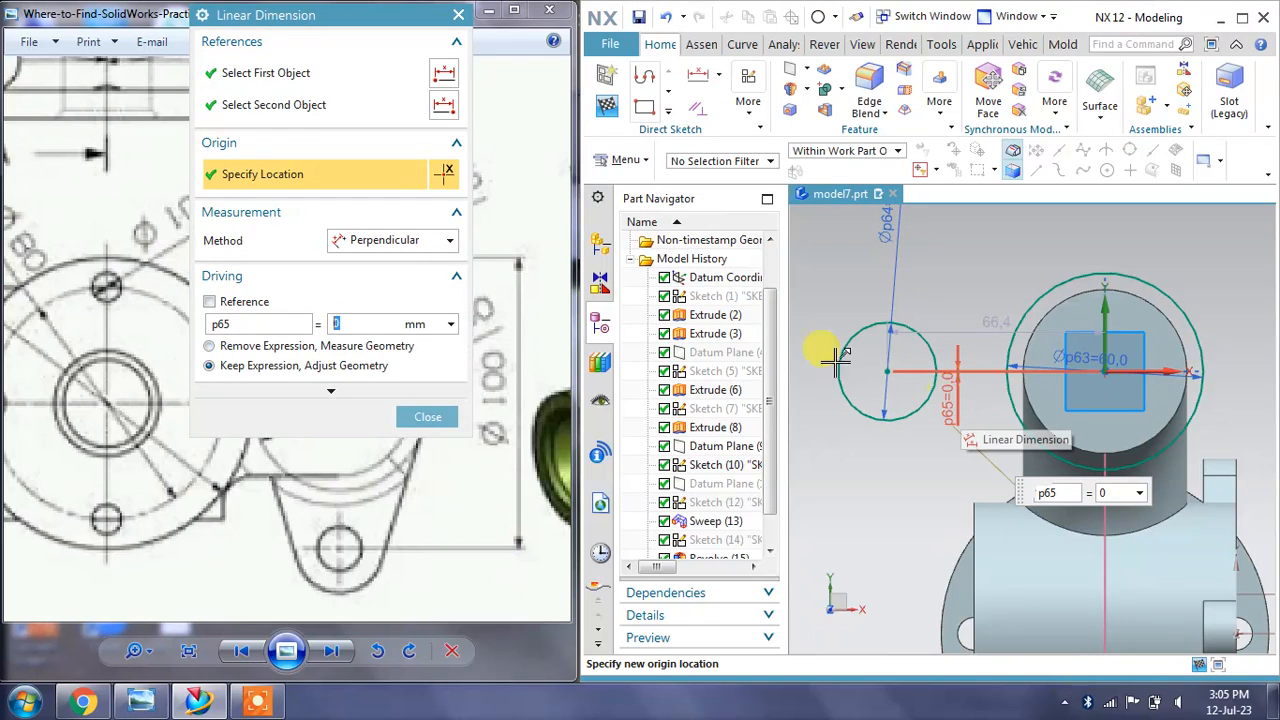
left_click(427, 416)
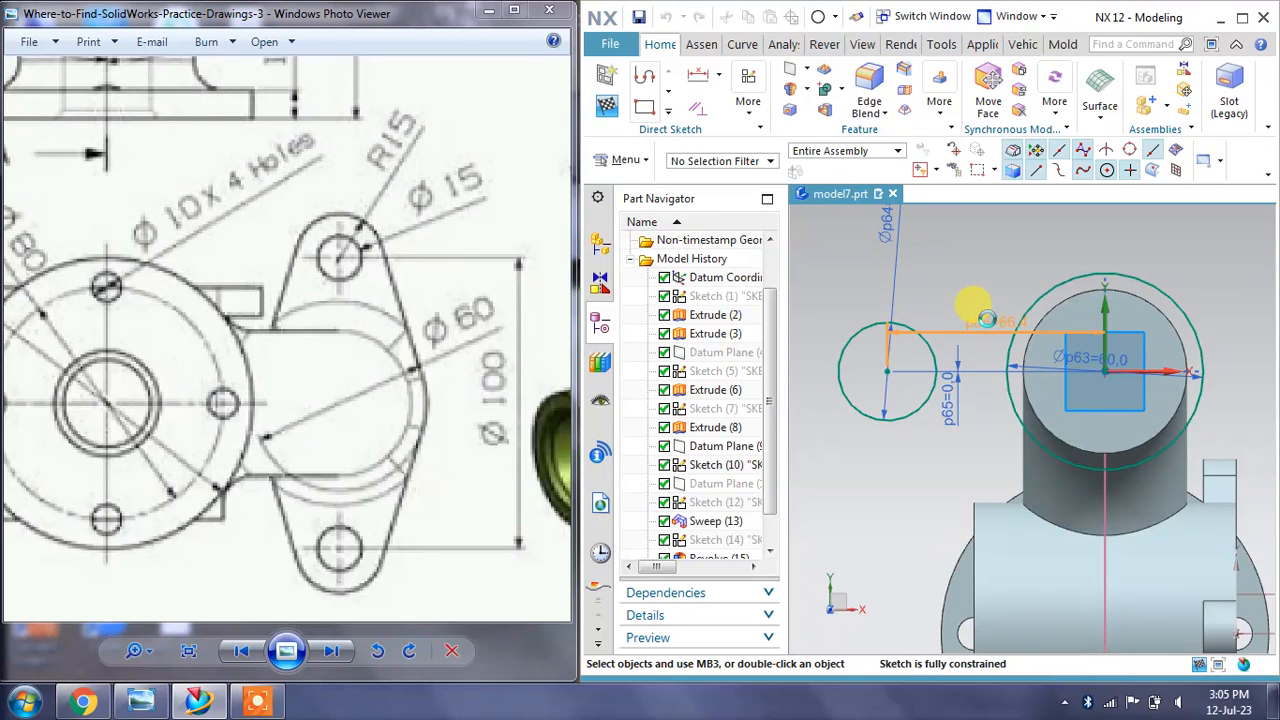
double_click(987, 318)
type("50")
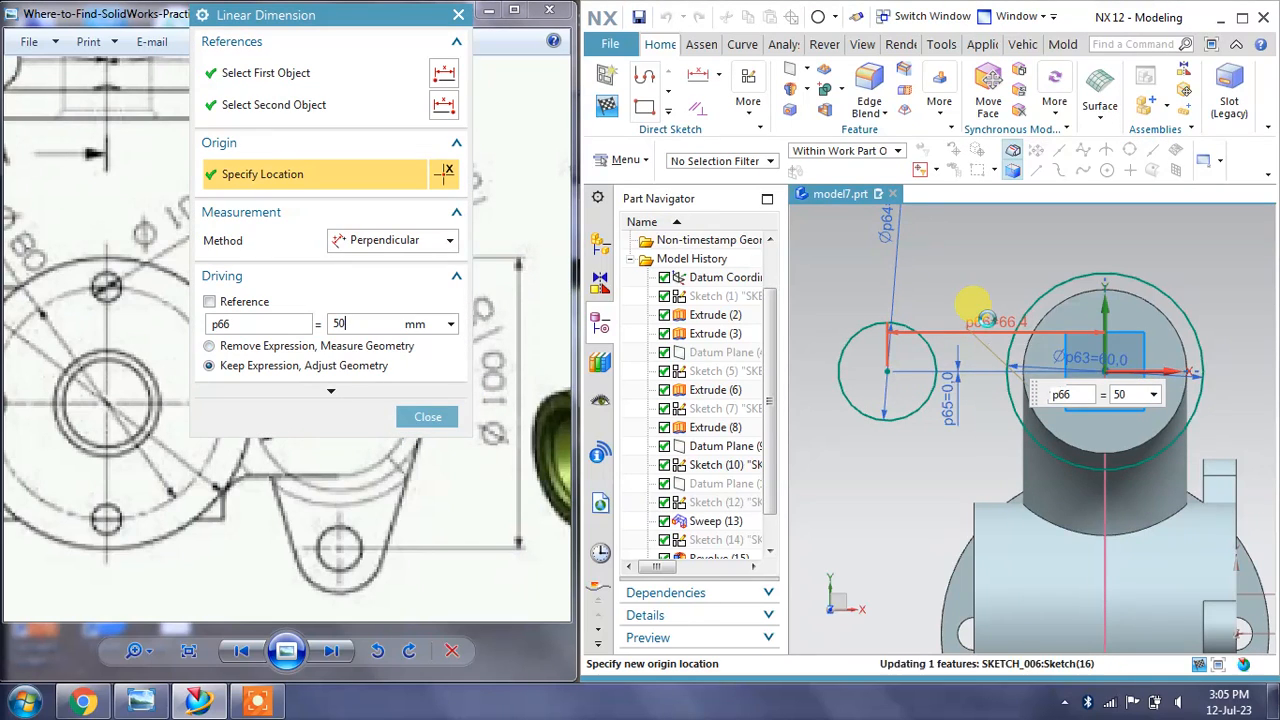
left_click(210, 365)
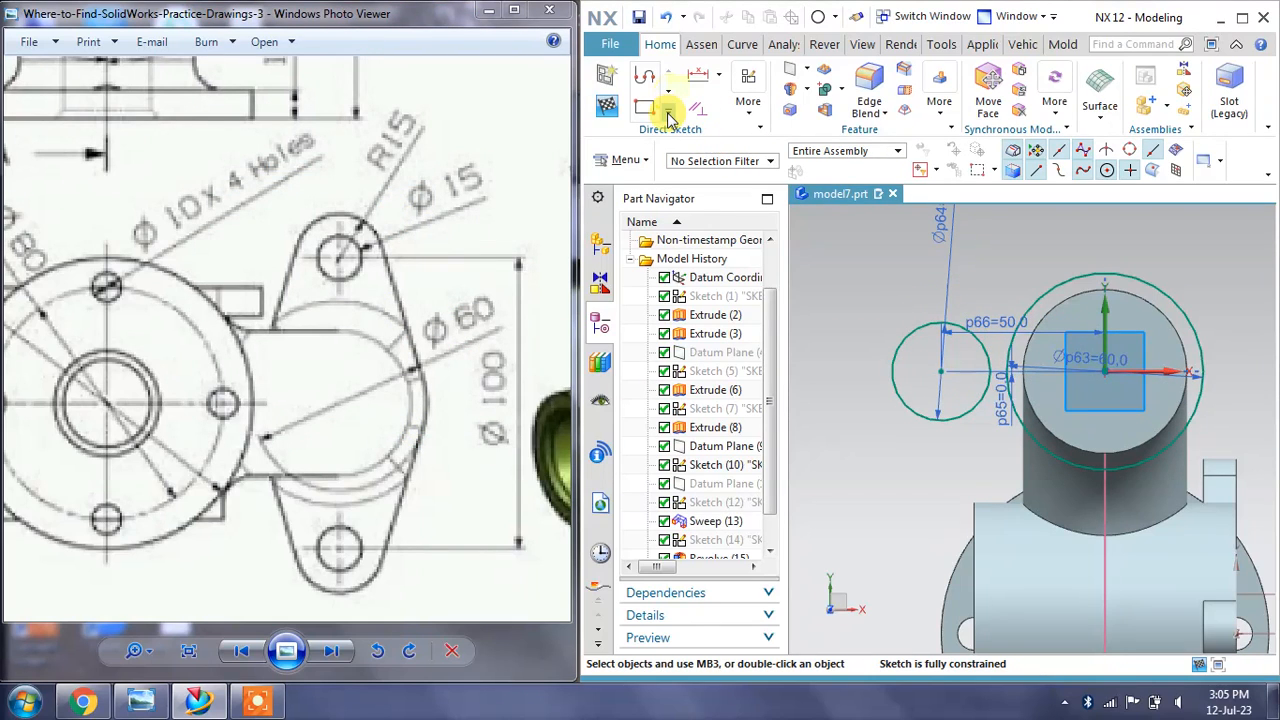
Draw a 15 mm diameter hole circle concentric with the lug circle
left_click(780, 104)
left_click(771, 91)
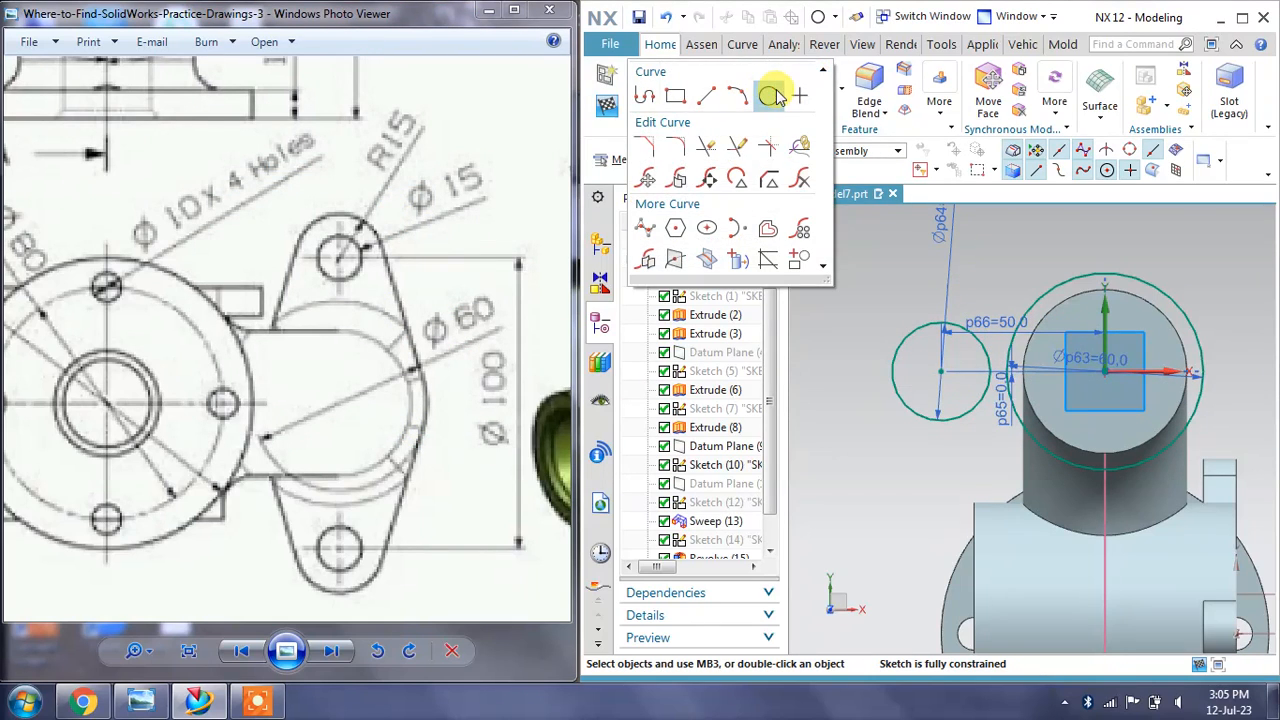
left_click(942, 373)
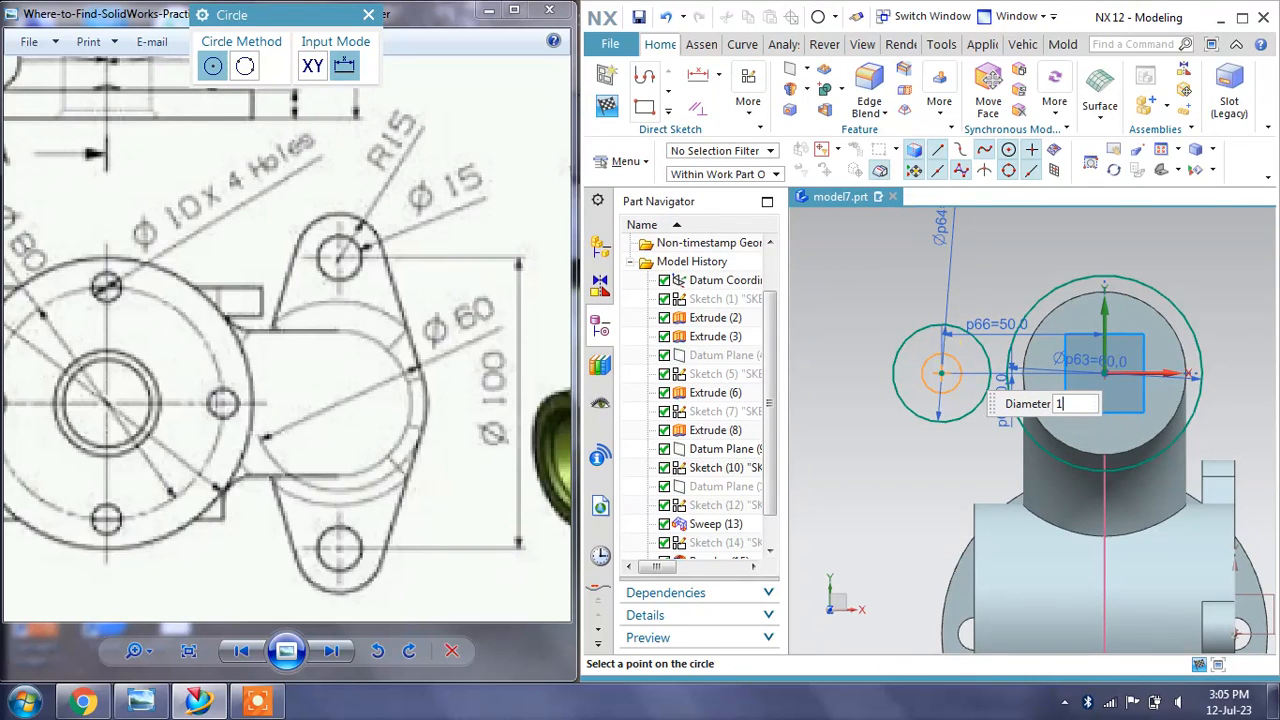
key("Return")
key("Escape")
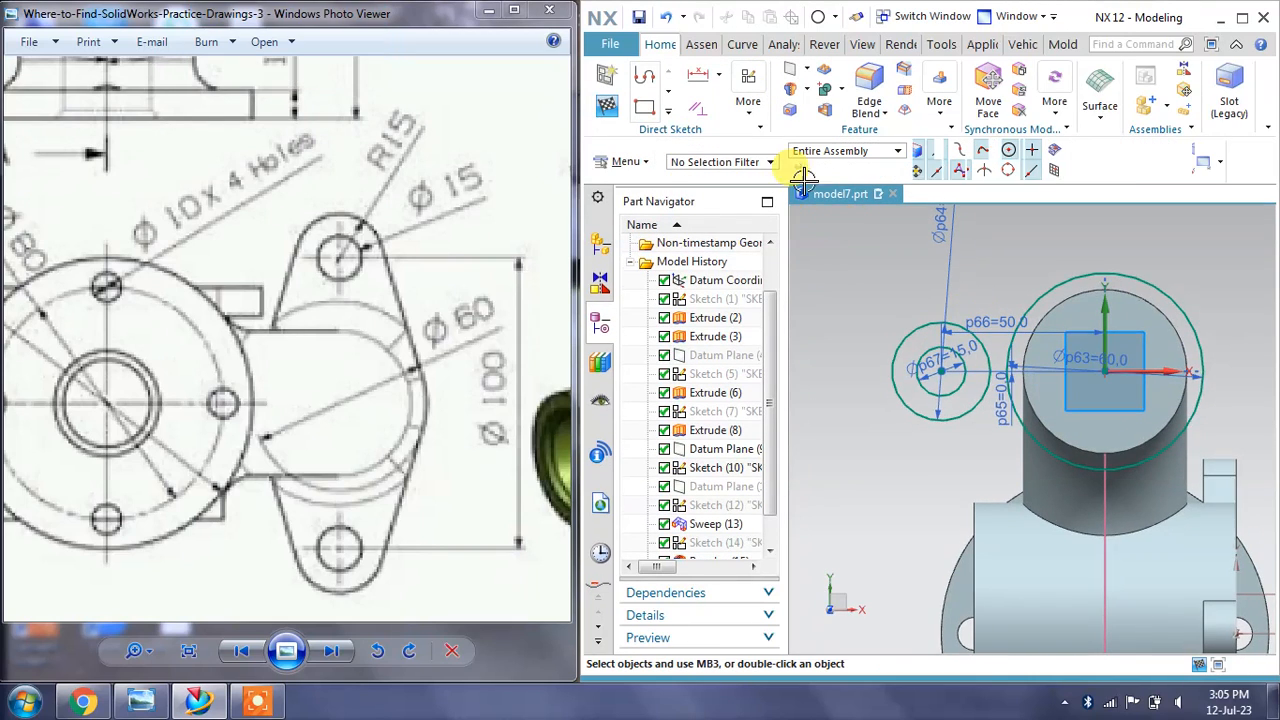
Connect the lug circle and the 60 mm circle with tangent lines along the upper and lower sides using Profile
left_click(645, 78)
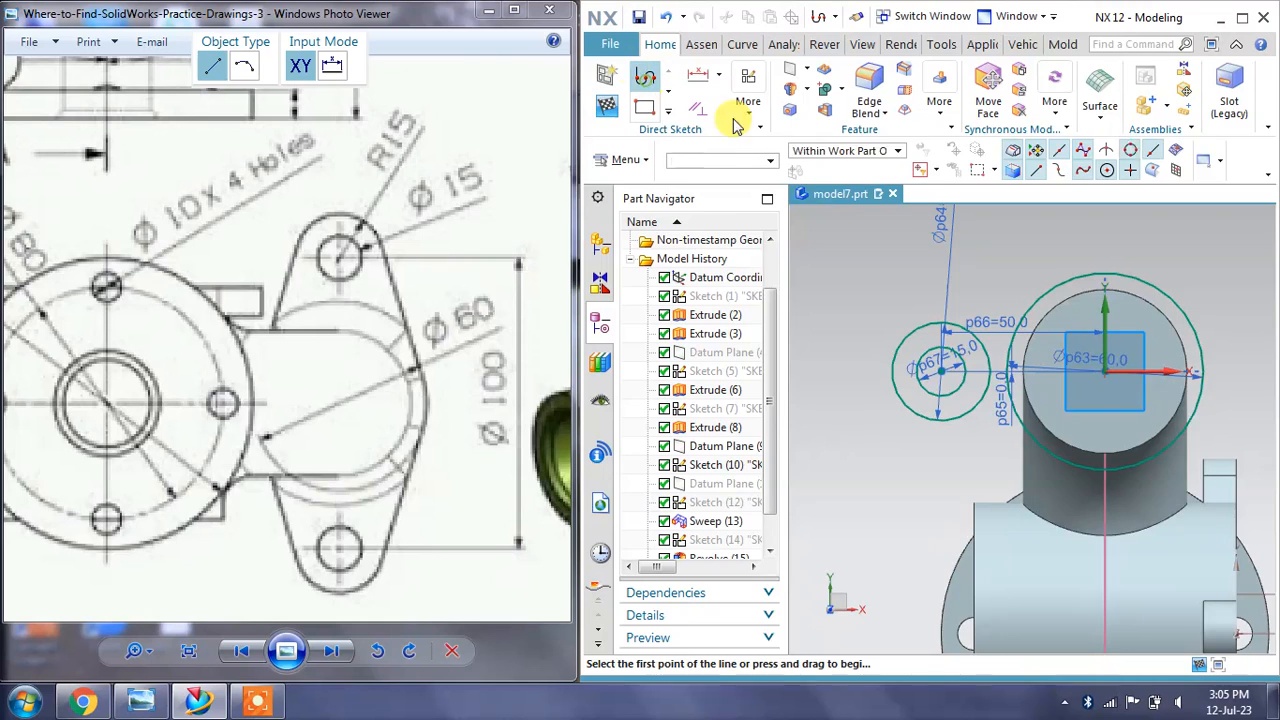
left_click(899, 338)
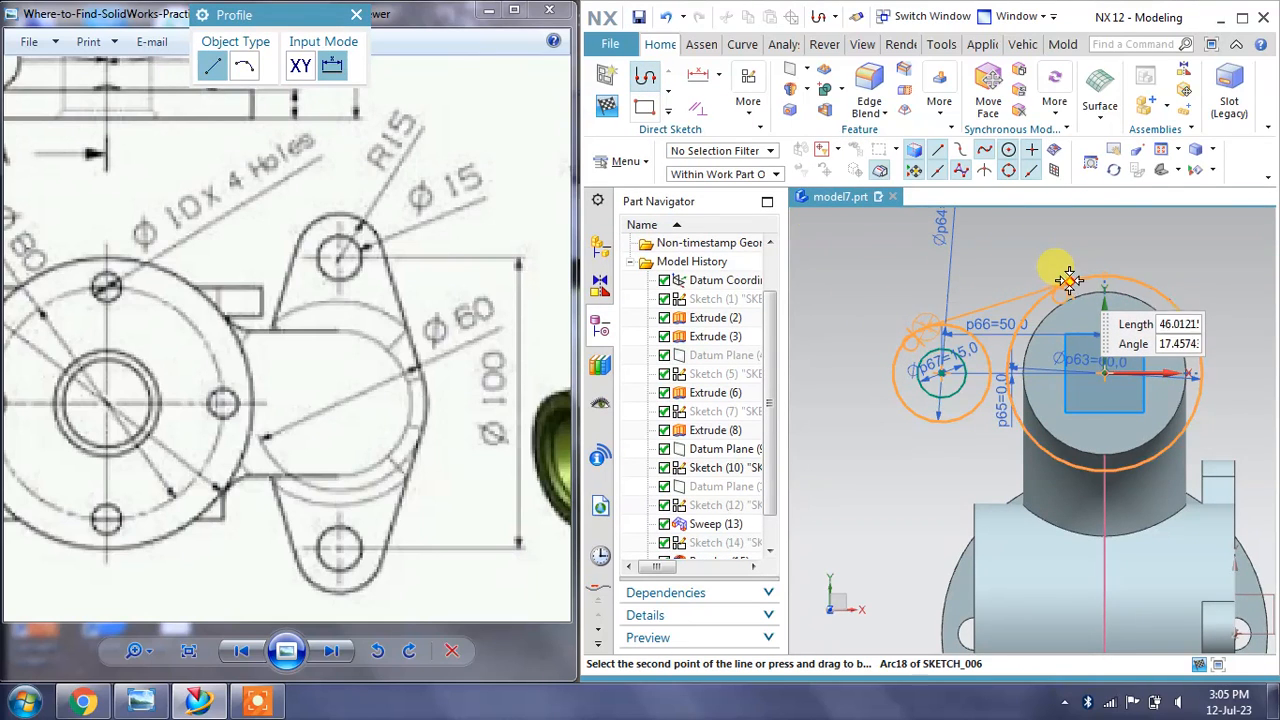
left_click(1073, 284)
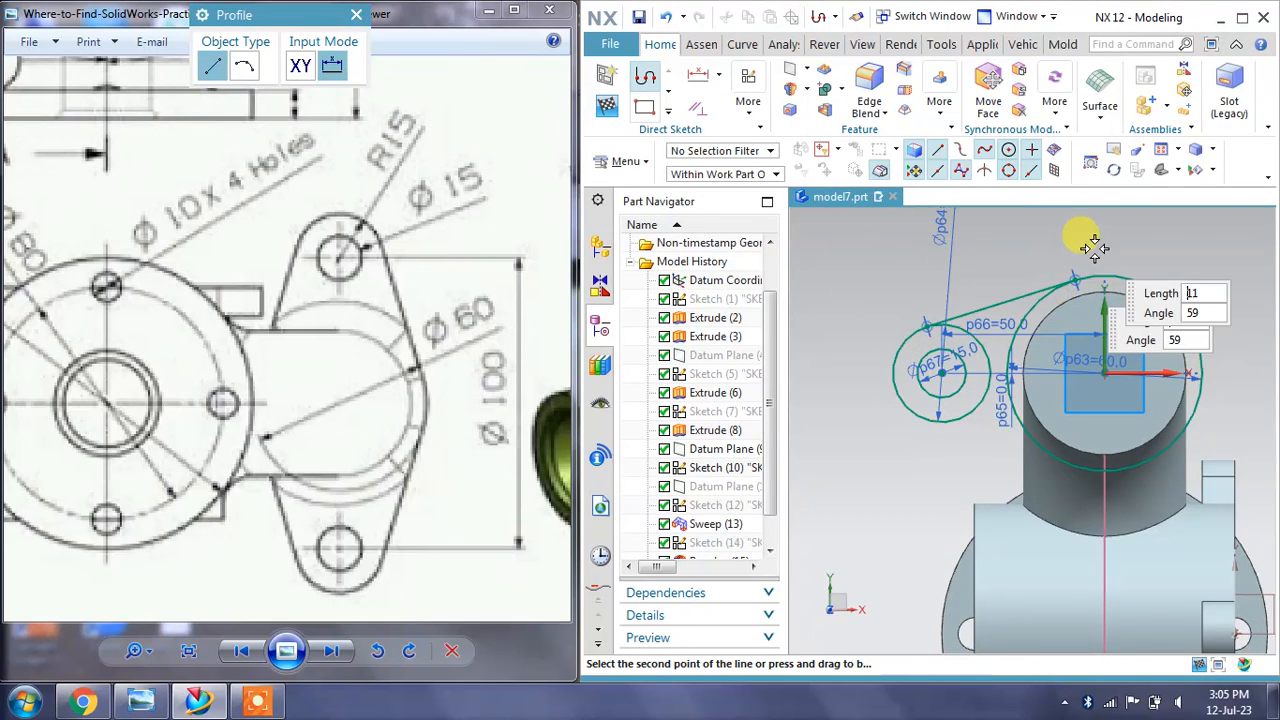
middle_click(1090, 245)
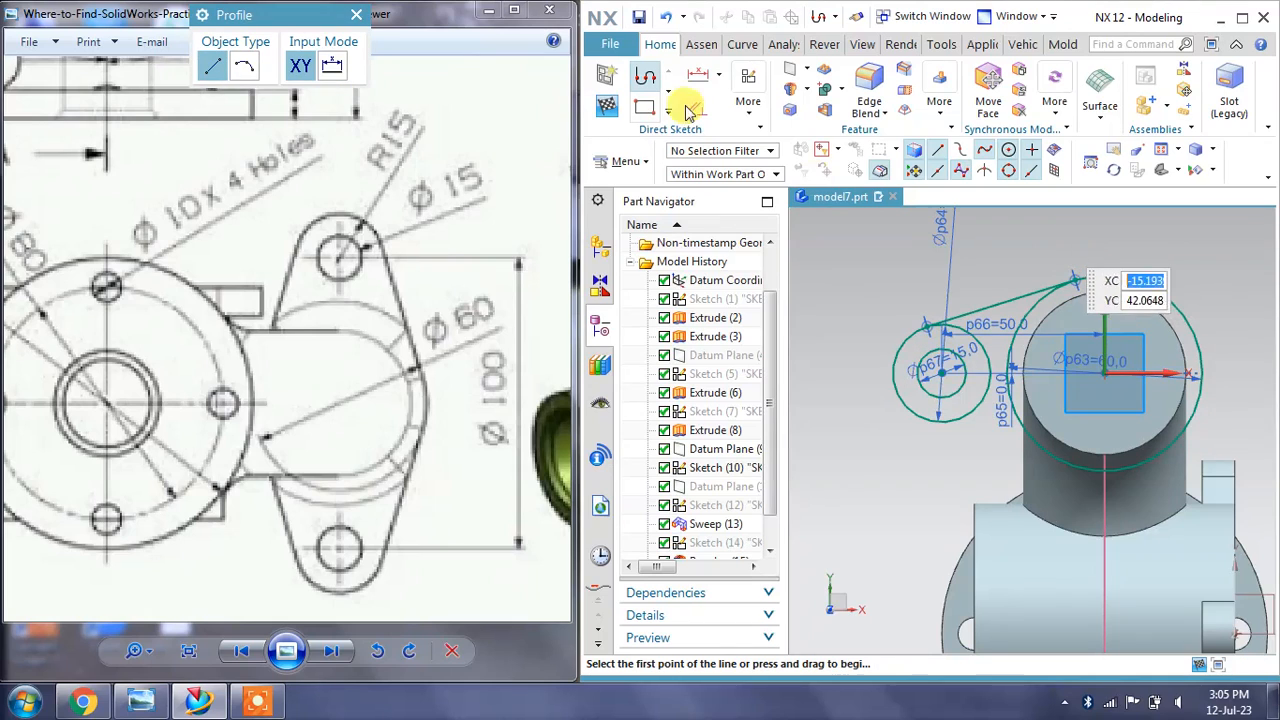
left_click(903, 402)
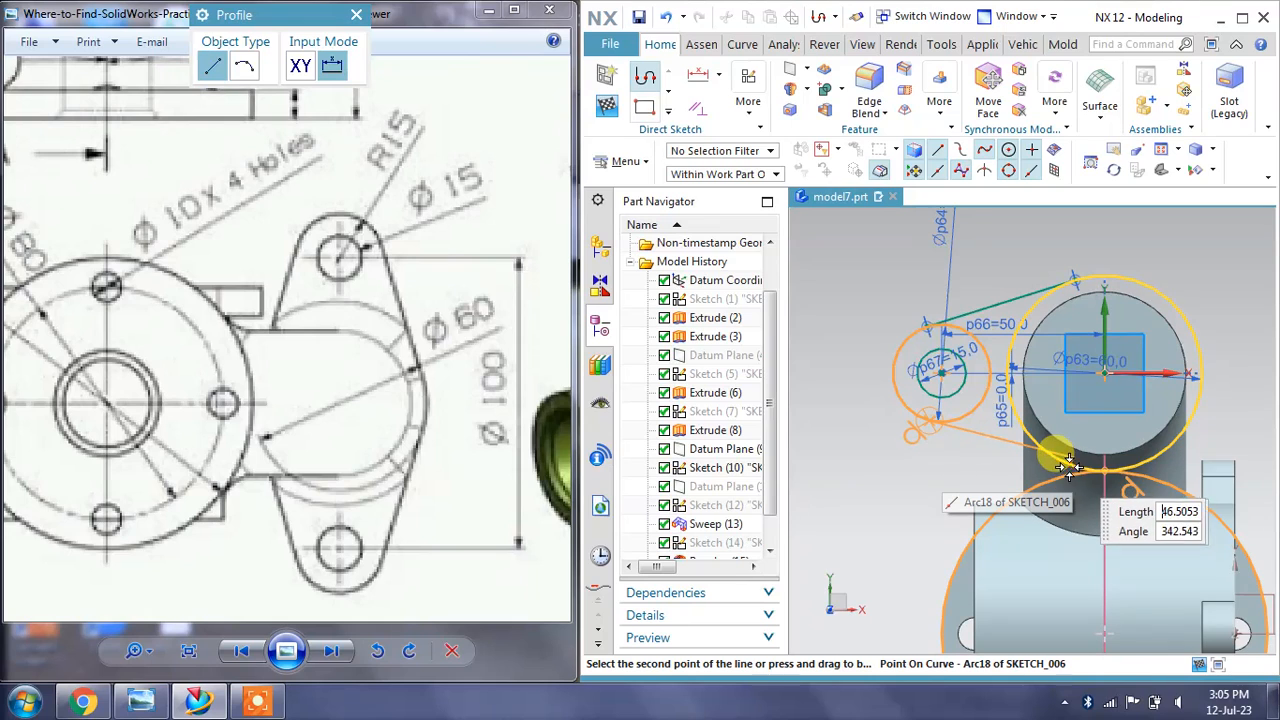
left_click(1052, 456)
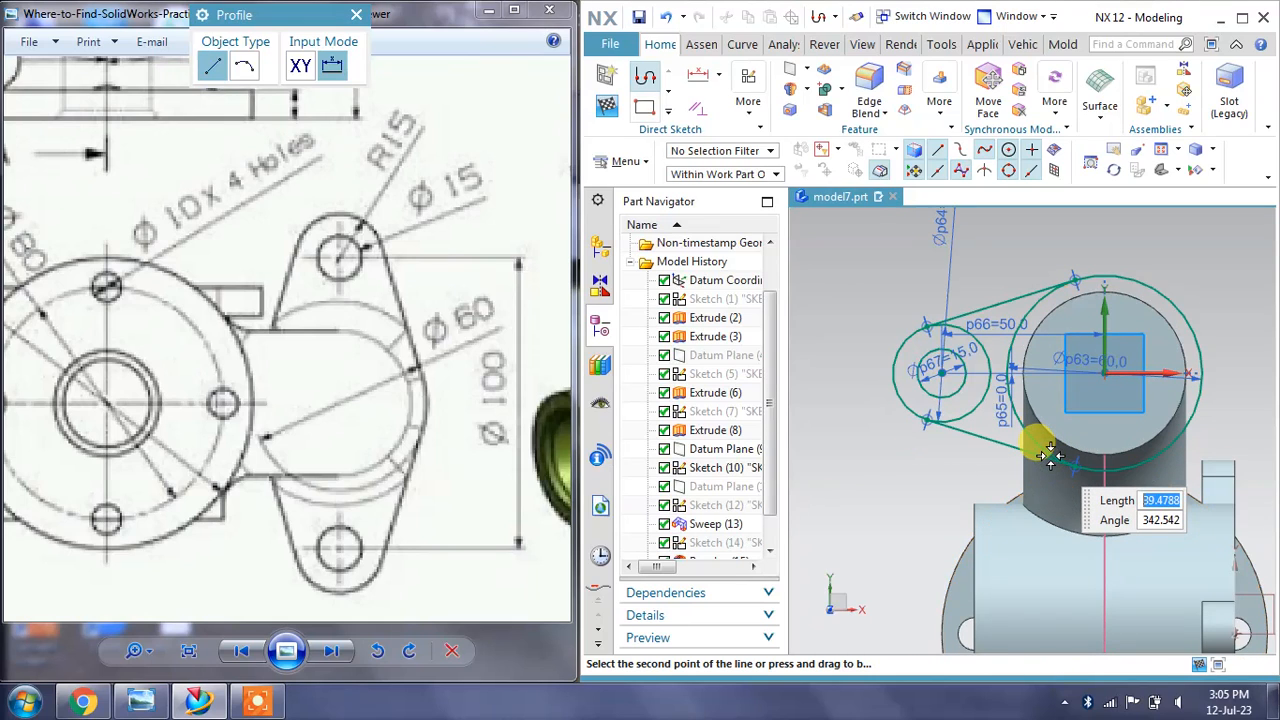
middle_click(872, 525)
left_click(366, 11)
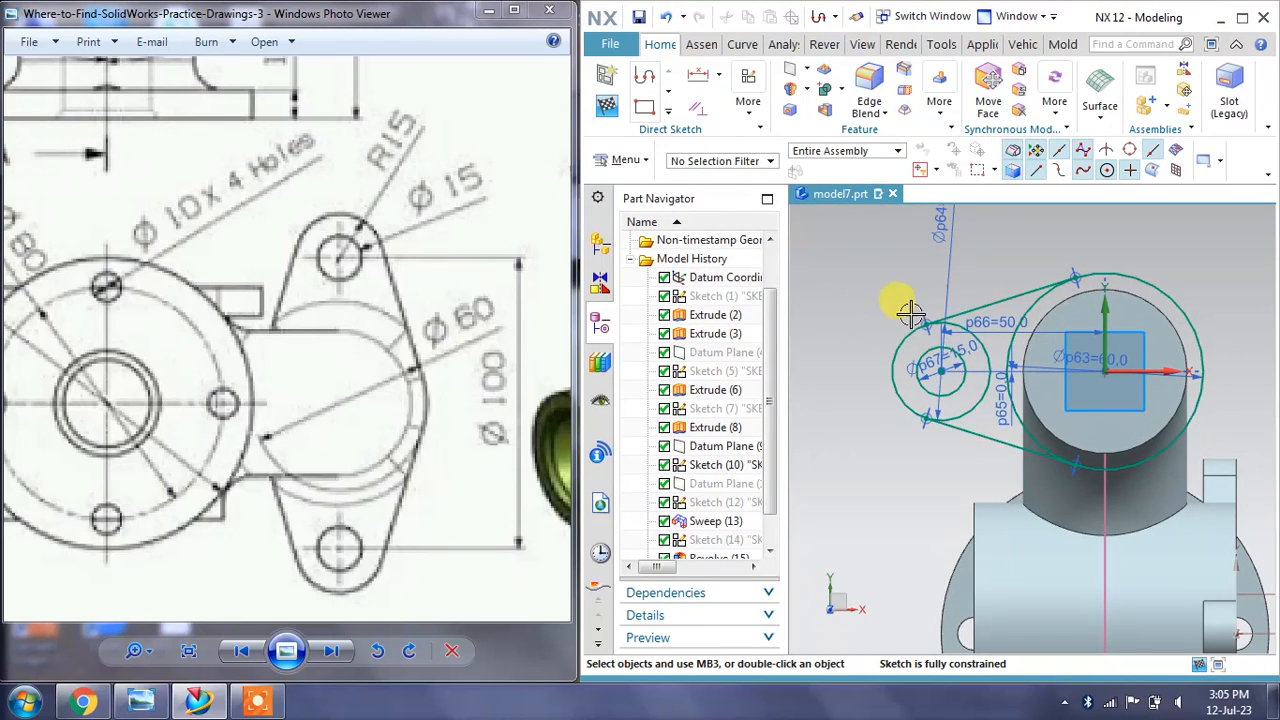
Trim away the lug circle's inner arc between the two tangent lines with Quick Trim
left_click(673, 113)
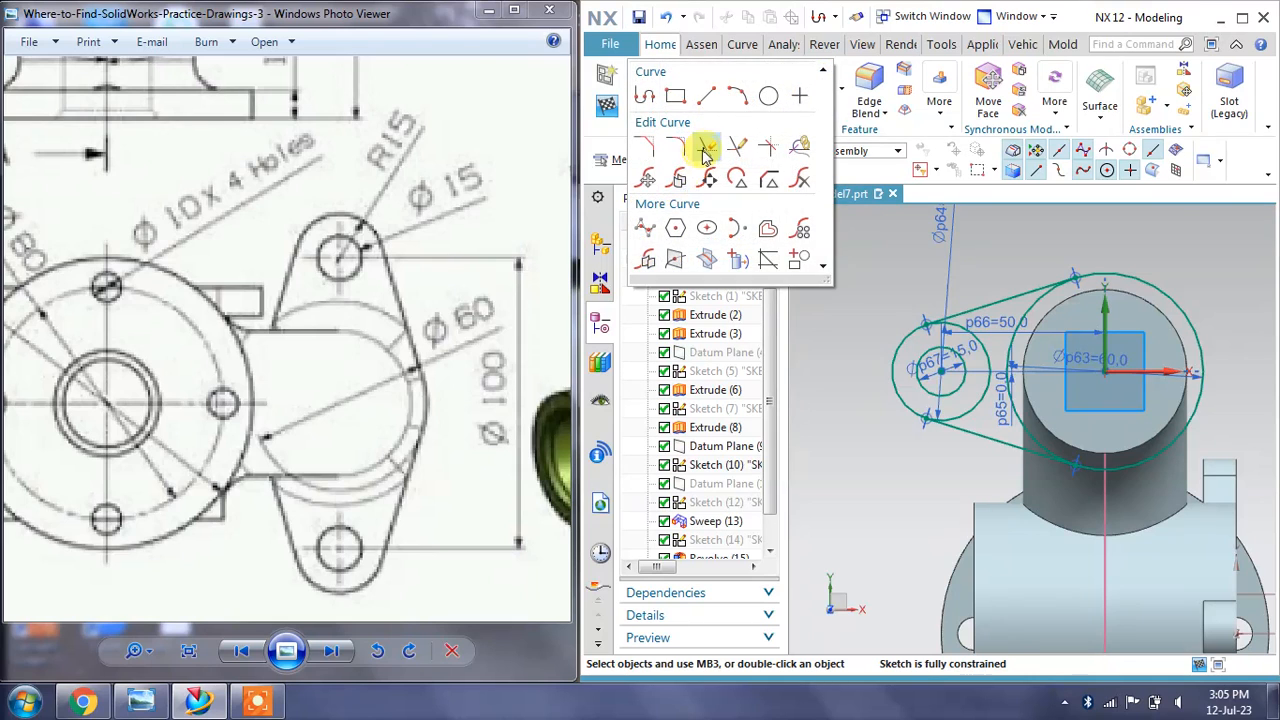
left_click(705, 152)
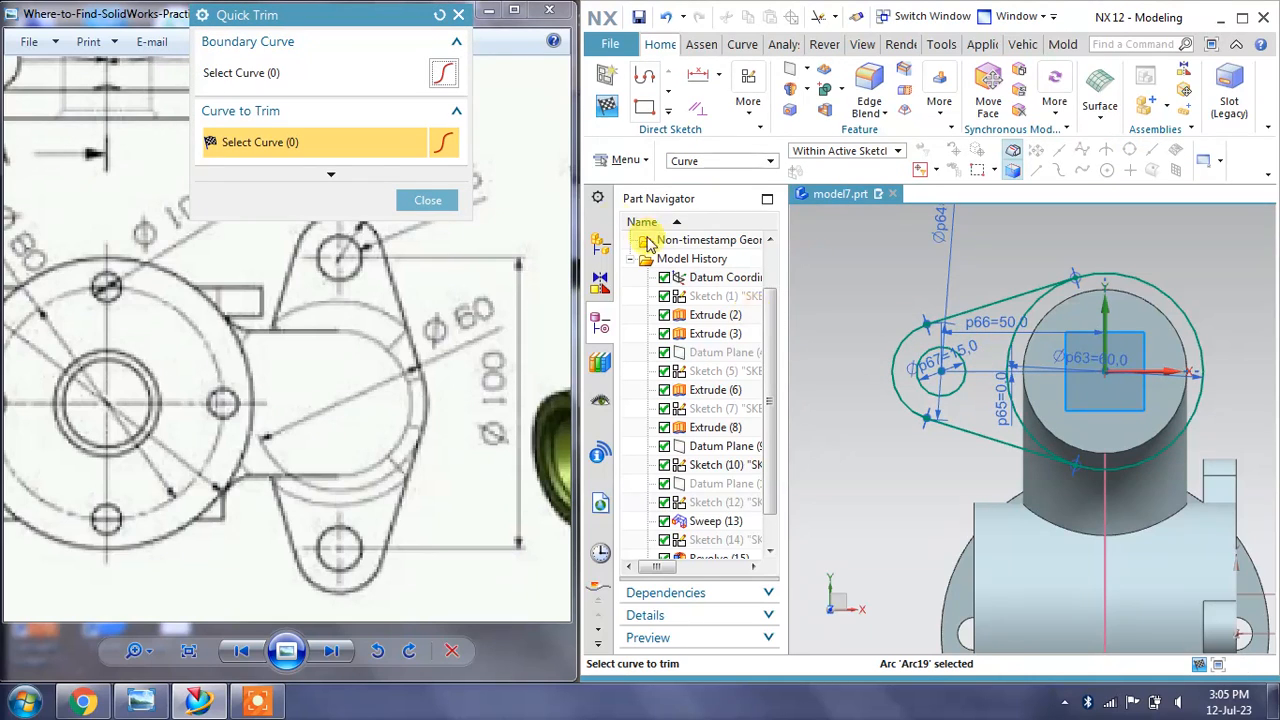
left_click(428, 200)
Mirror the two tangent lines, the lug arc and the hole circle about the sketch's vertical axis with Mirror Curve
middle_click_drag(943, 400, 929, 386)
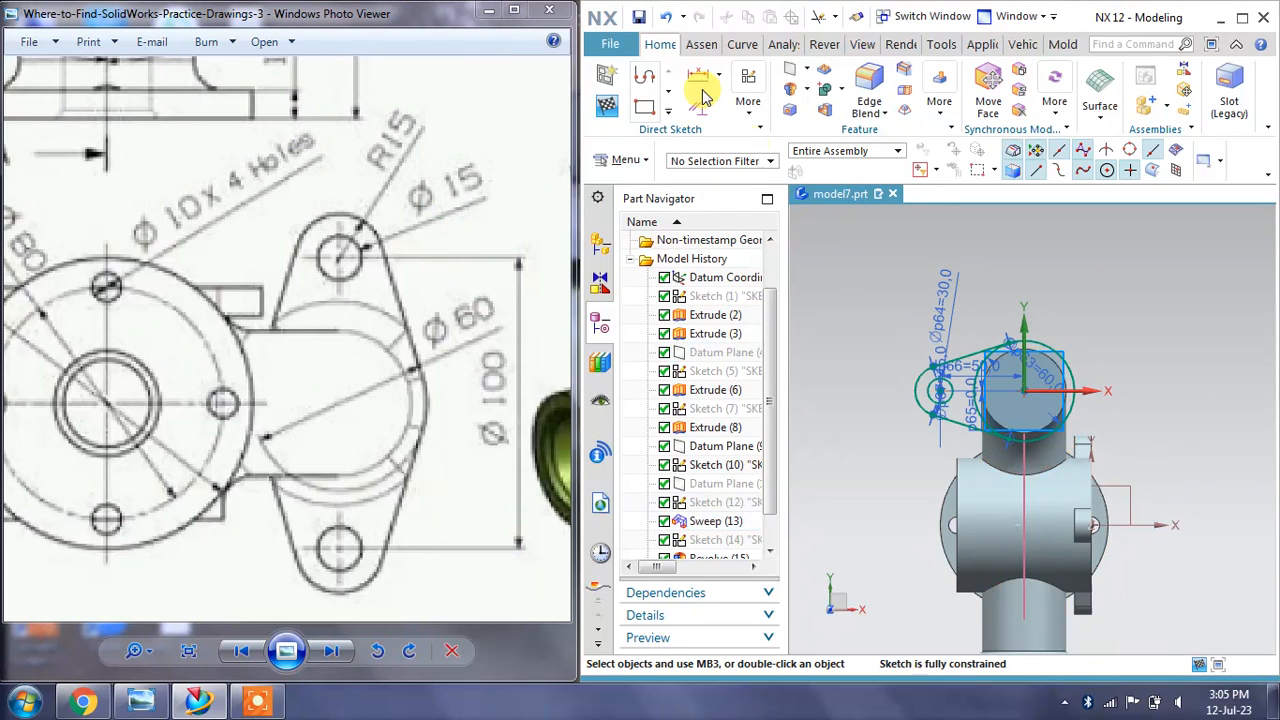
left_click(670, 113)
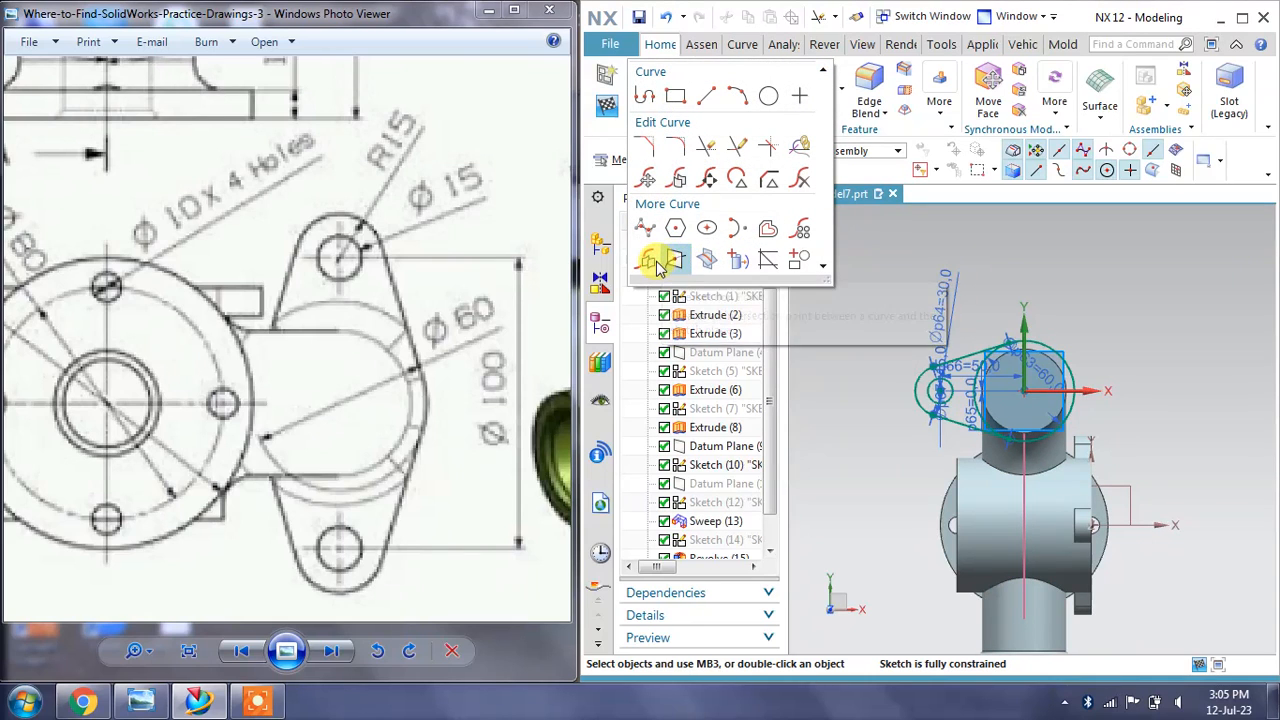
left_click(659, 259)
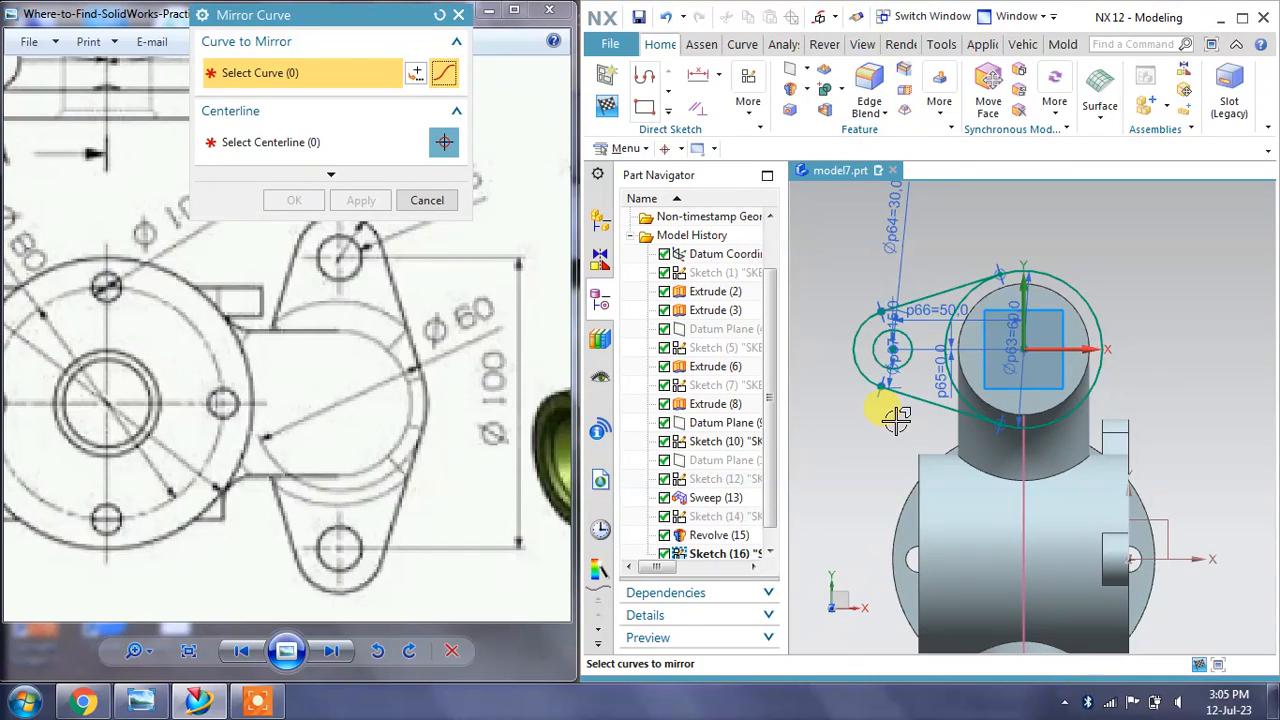
left_click(919, 406)
left_click(905, 297)
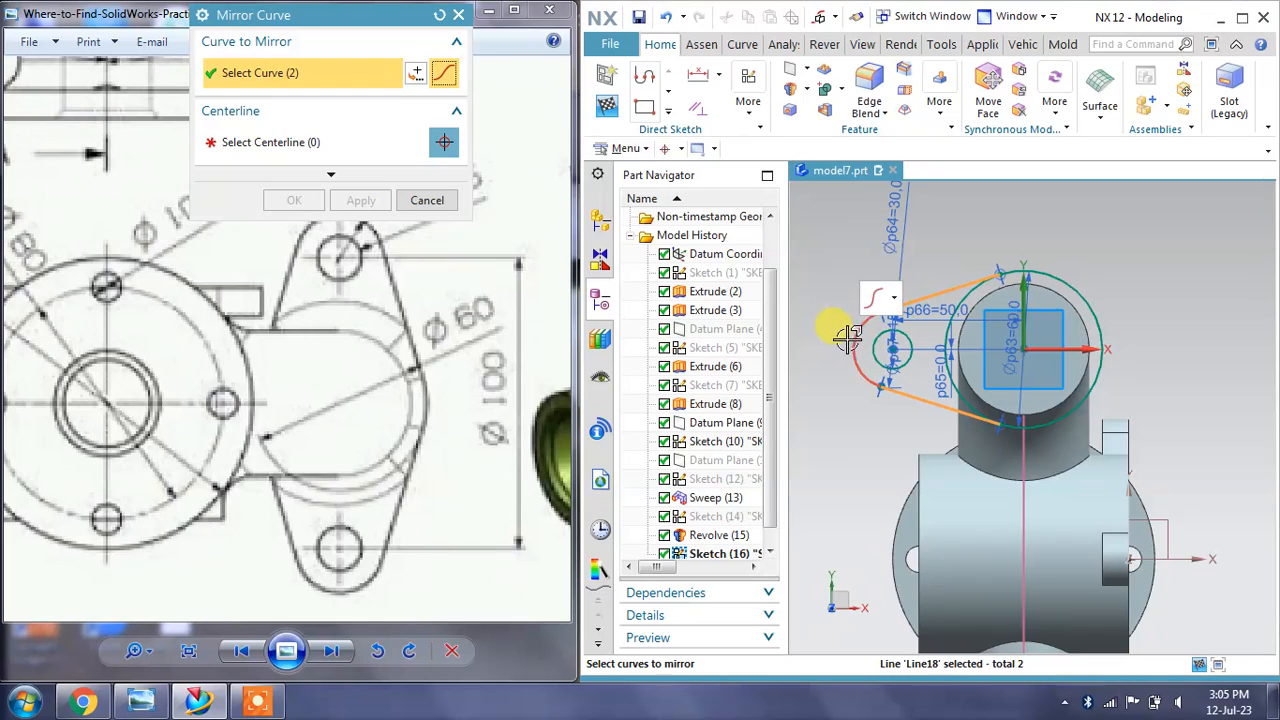
left_click(852, 340)
left_click(873, 340)
left_click(400, 143)
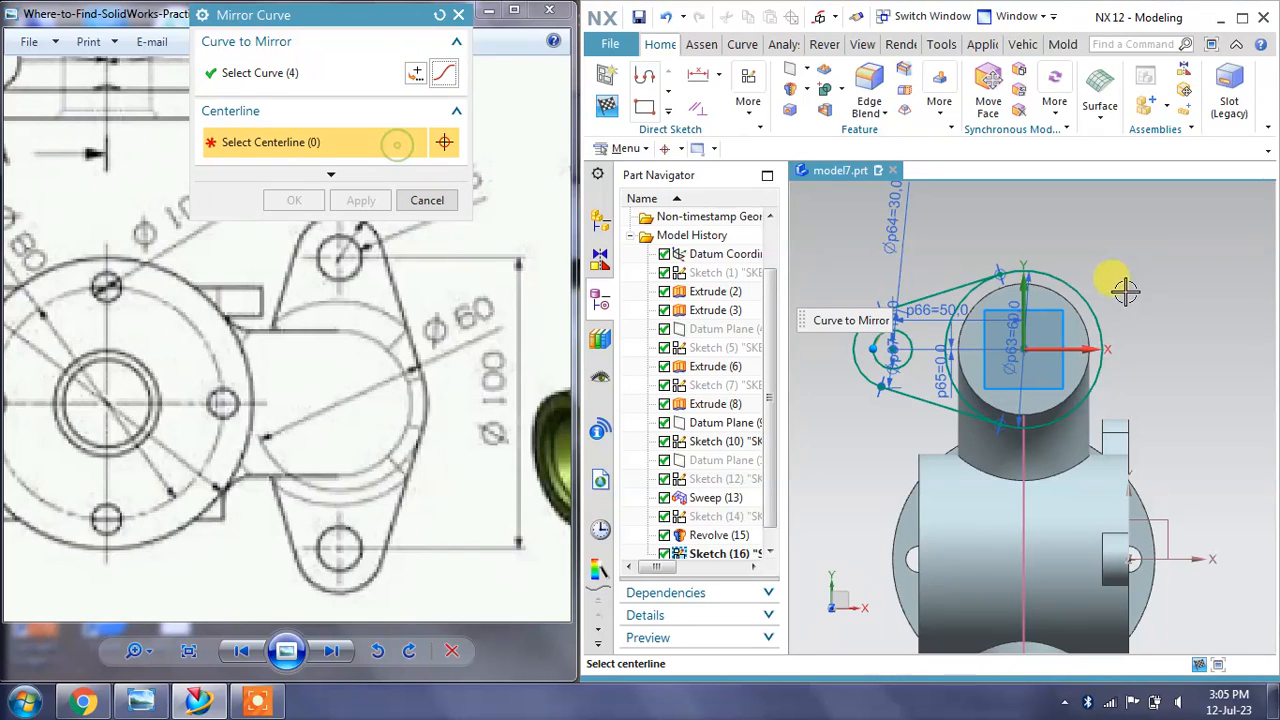
left_click(1017, 282)
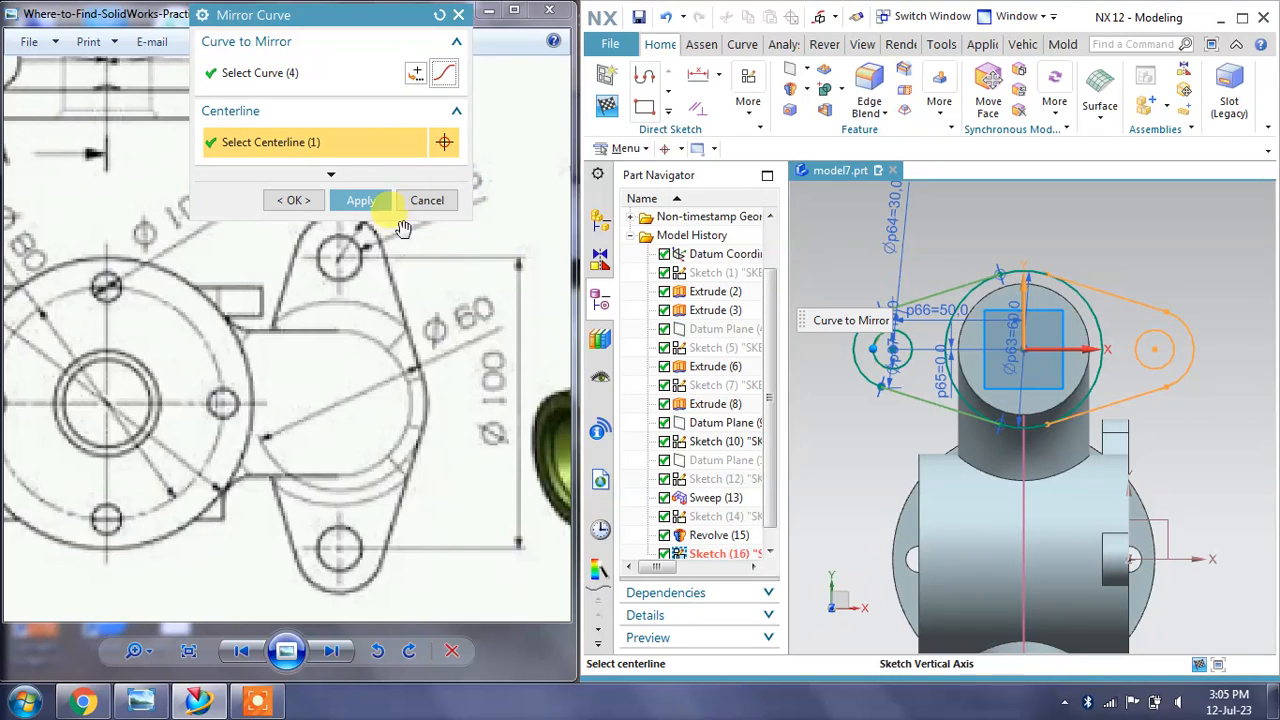
left_click(372, 203)
left_click(426, 201)
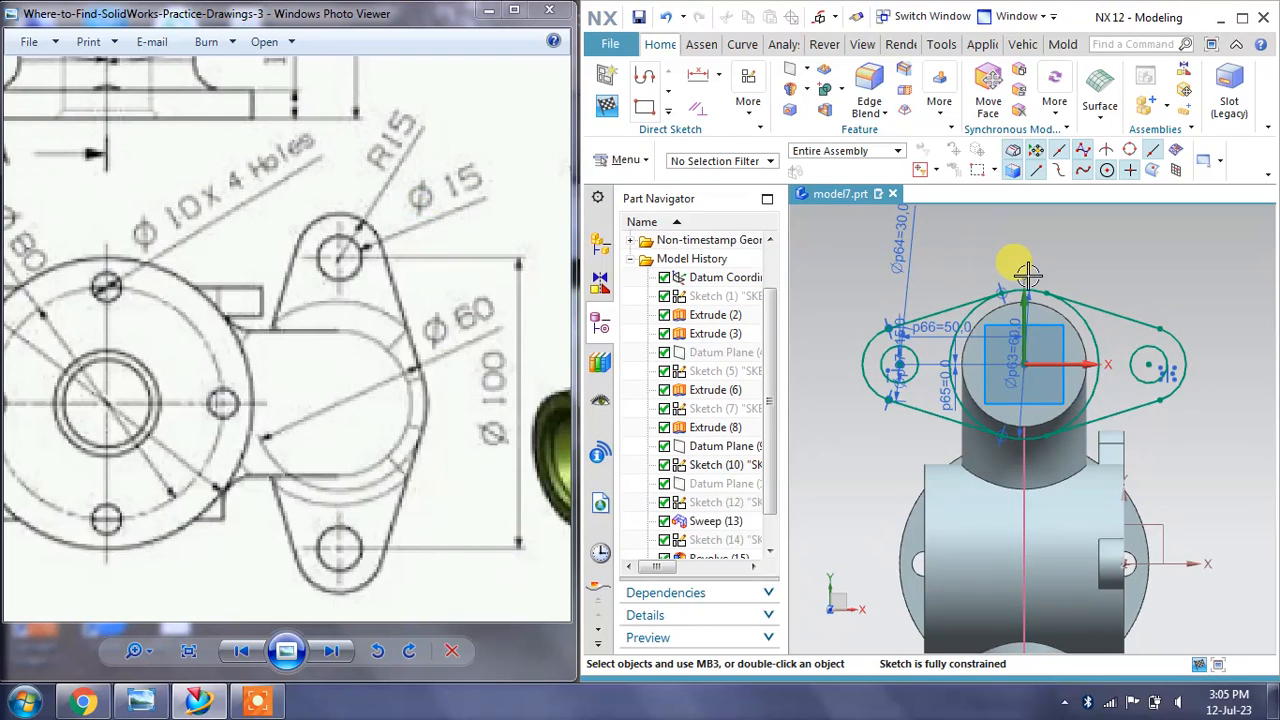
Trim the 60 mm circle's arcs inside the two-lug flange profile with Quick Trim and finish the sketch
scroll(1118, 393, "up", 2)
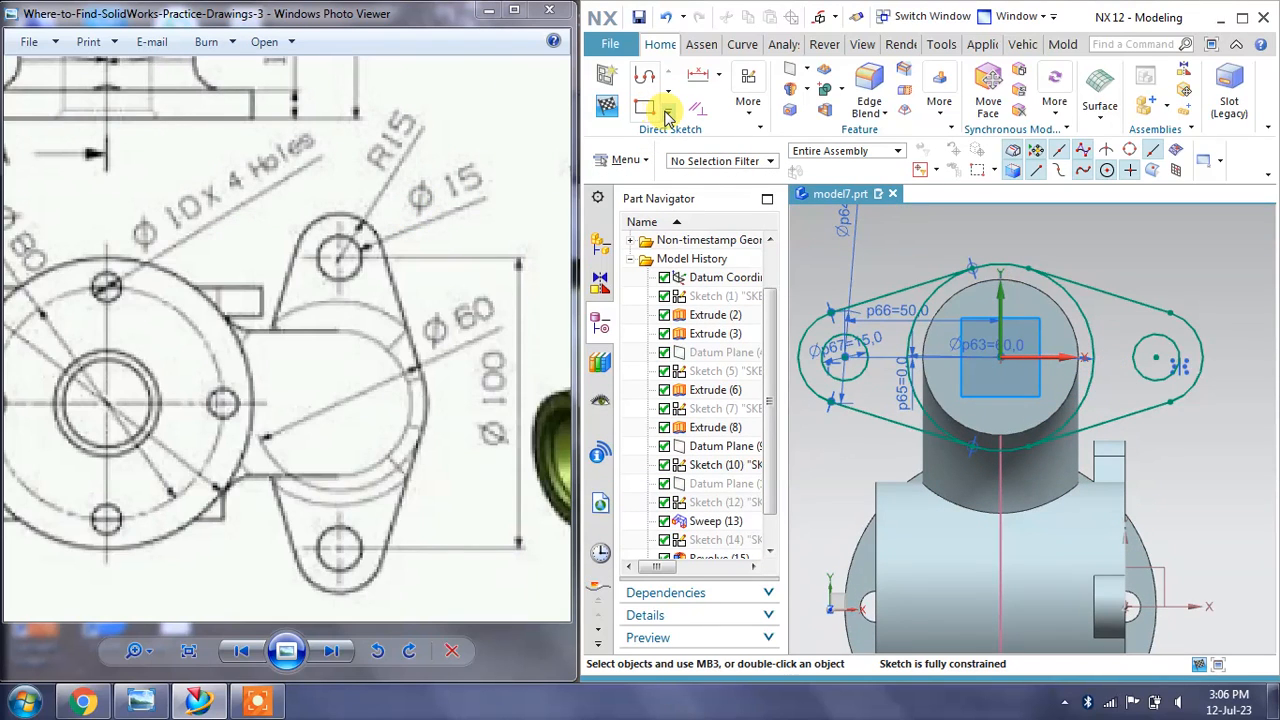
left_click(668, 117)
left_click(706, 140)
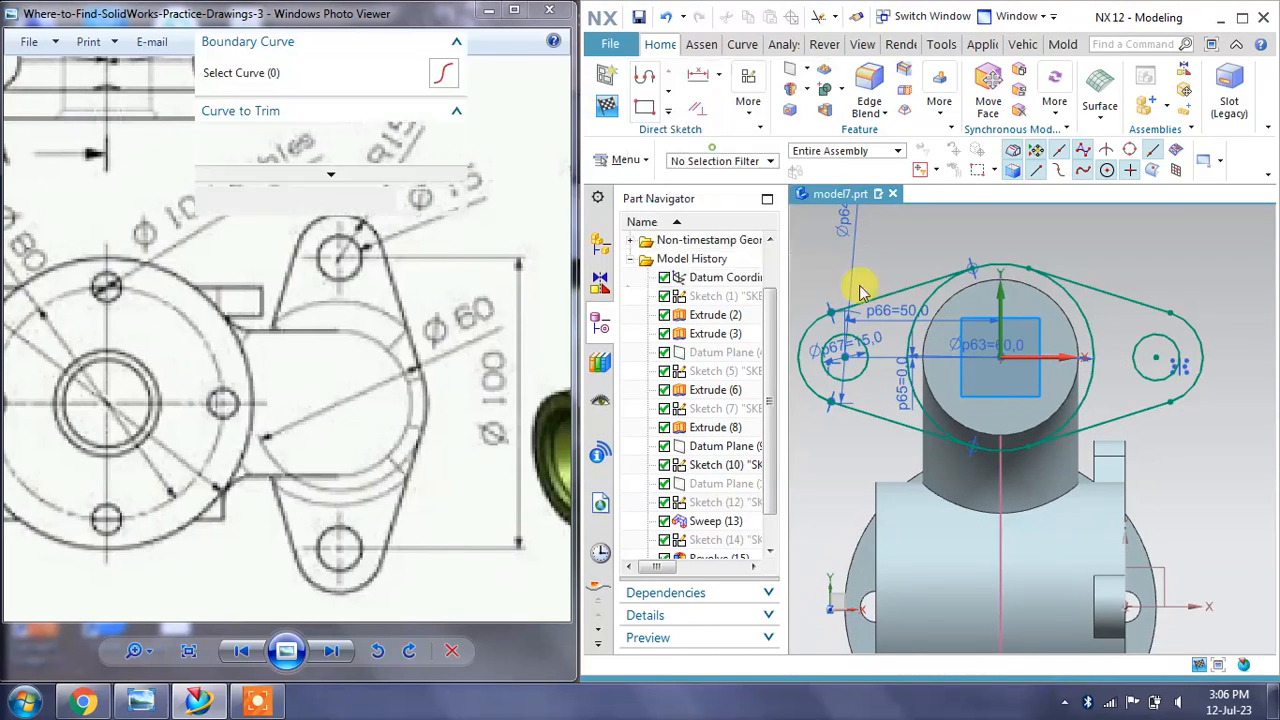
left_click(914, 314)
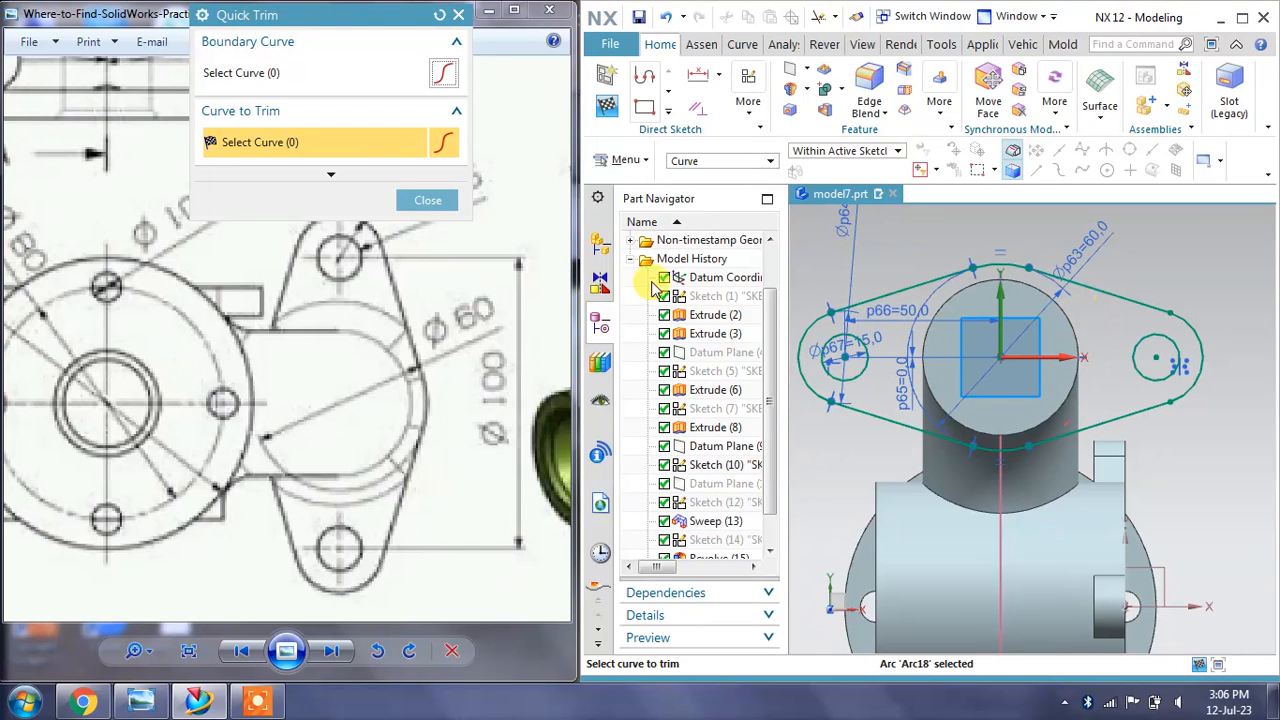
left_click(430, 200)
left_click(607, 106)
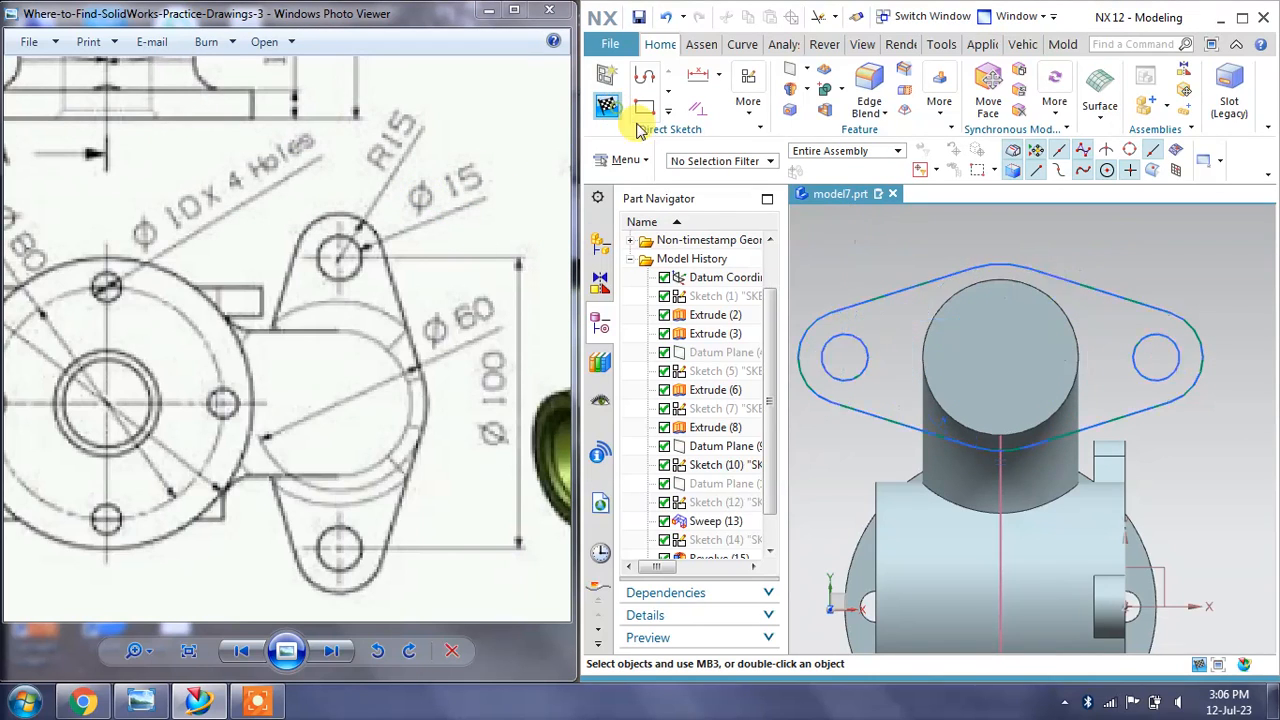
Extrude the two-lug flange sketch 10 mm from the curved pipe's end face and unite it with the body
left_click(768, 92)
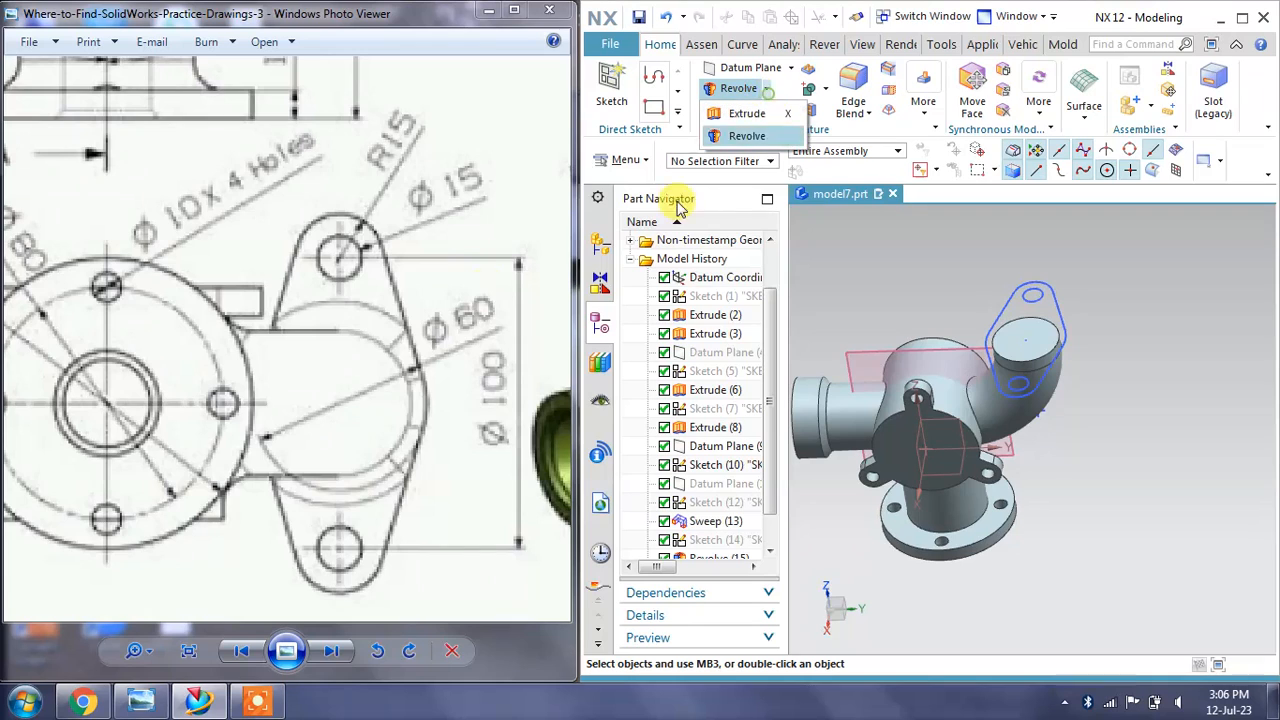
left_click_drag(333, 208, 397, 577)
left_click_drag(423, 251, 346, 402)
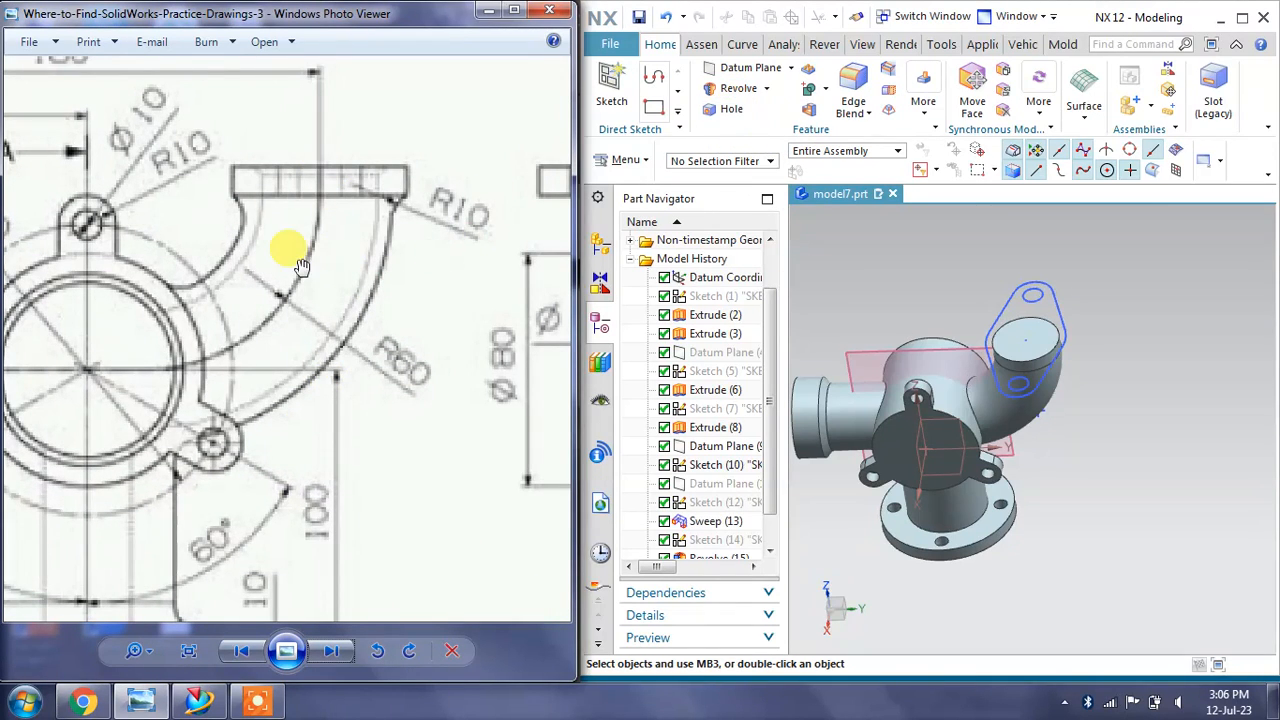
scroll(323, 250, "down", 4)
mouse_move(285, 402)
left_mouse_down()
mouse_move(197, 436)
mouse_move(131, 425)
left_mouse_up()
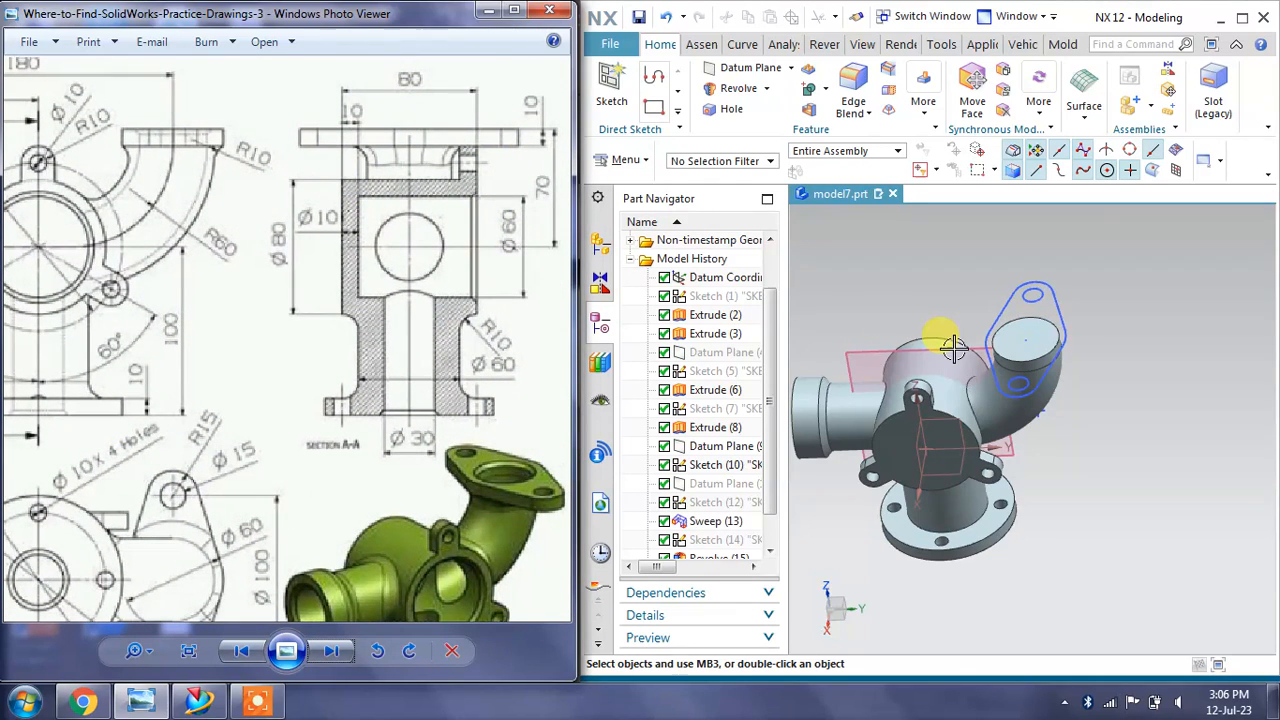
left_click(875, 345)
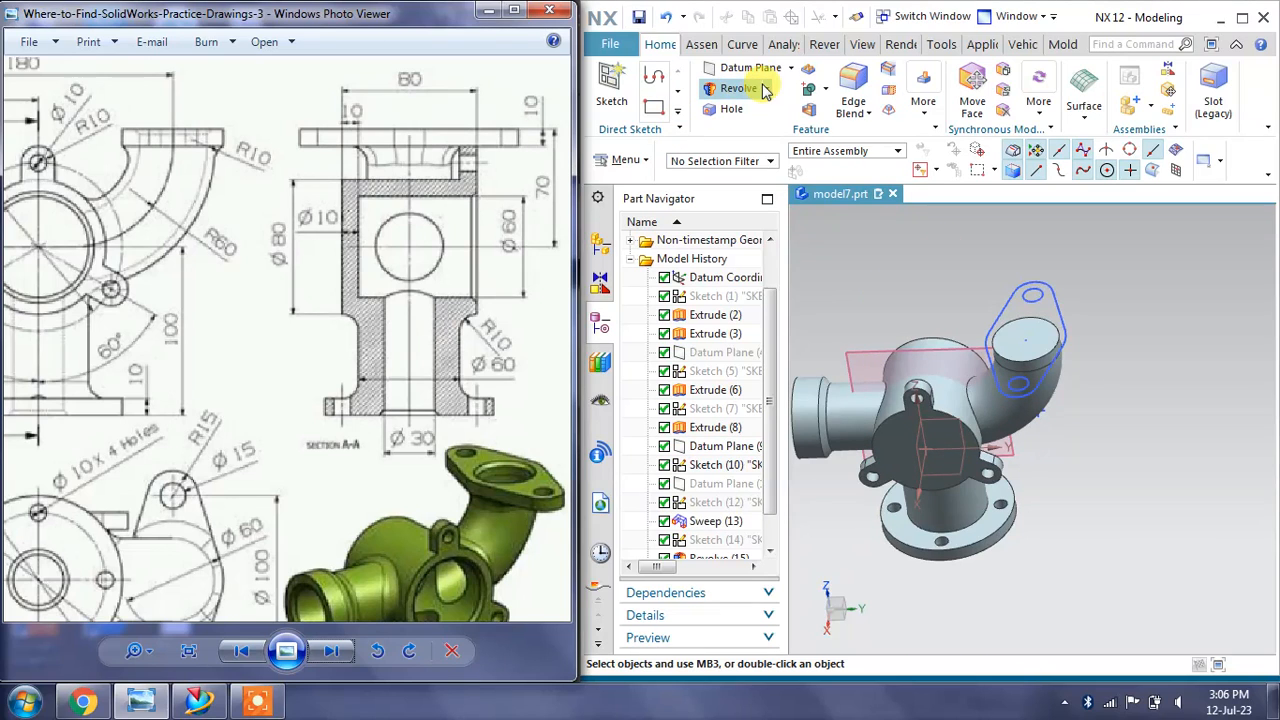
left_click(768, 90)
left_click(738, 112)
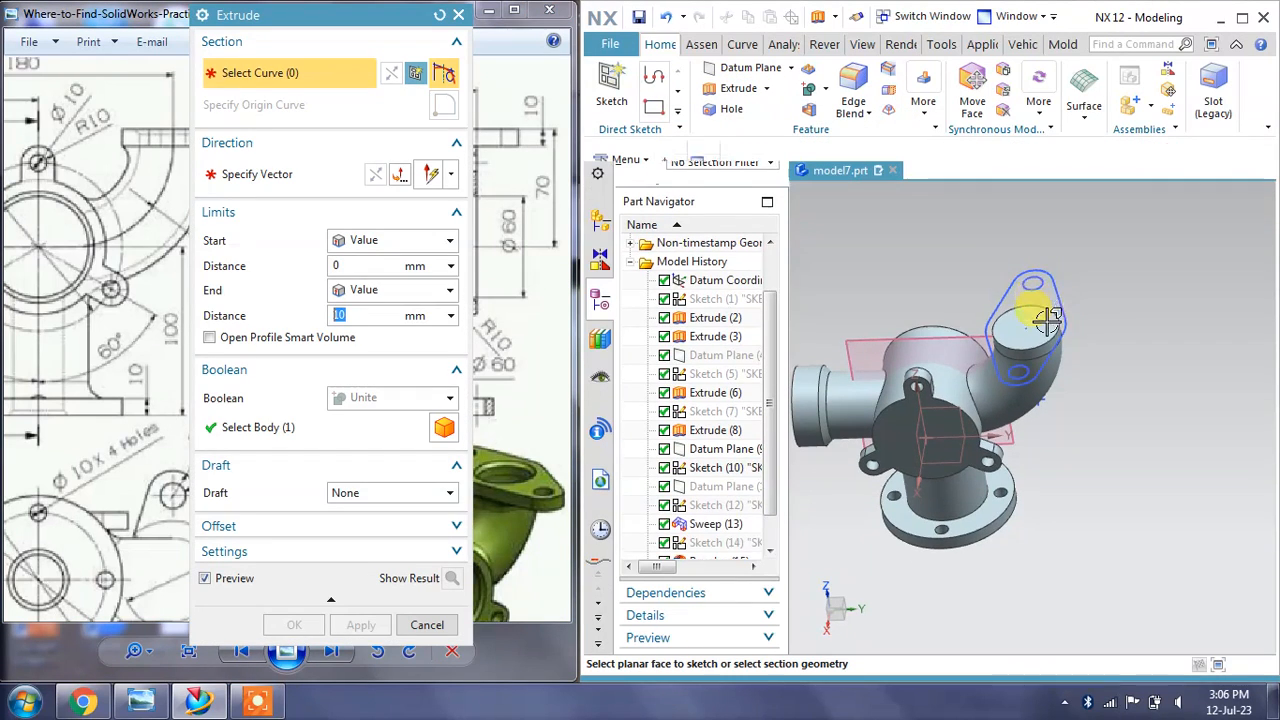
left_click(1049, 302)
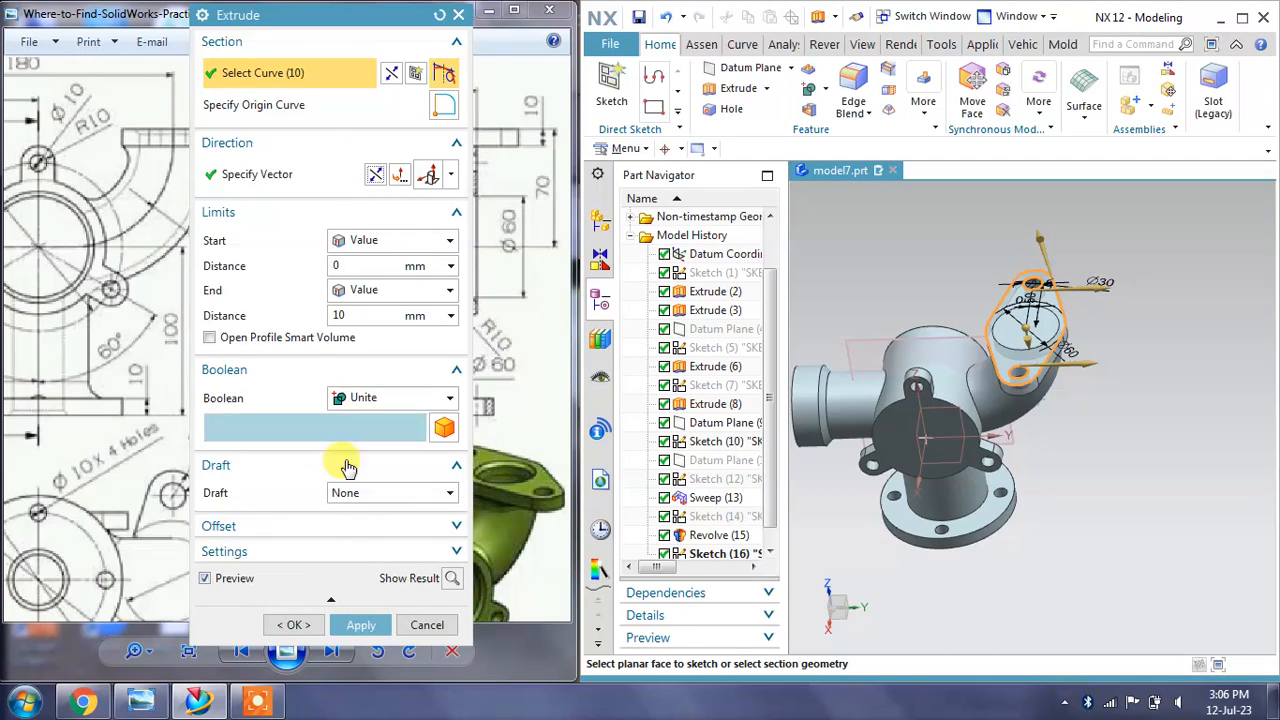
left_click(352, 622)
left_click(427, 624)
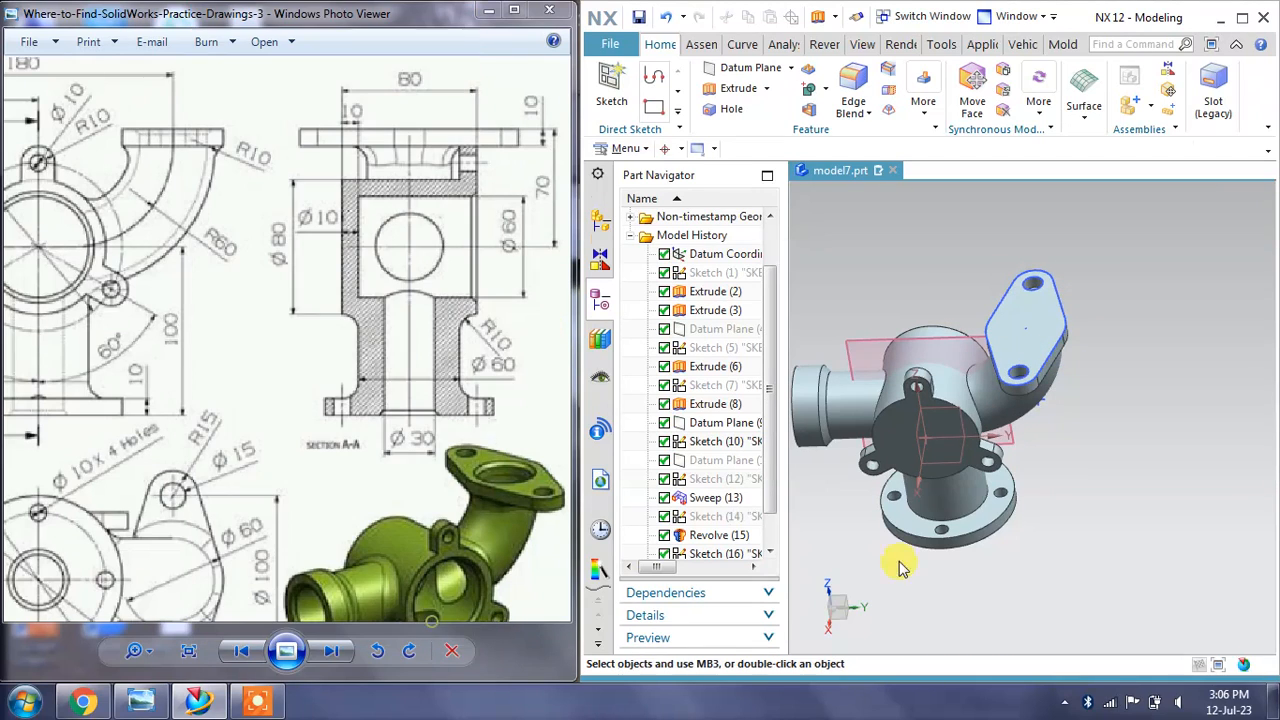
Hide the two-lug flange sketch and the datum plane crossing the main body
left_click(1057, 308)
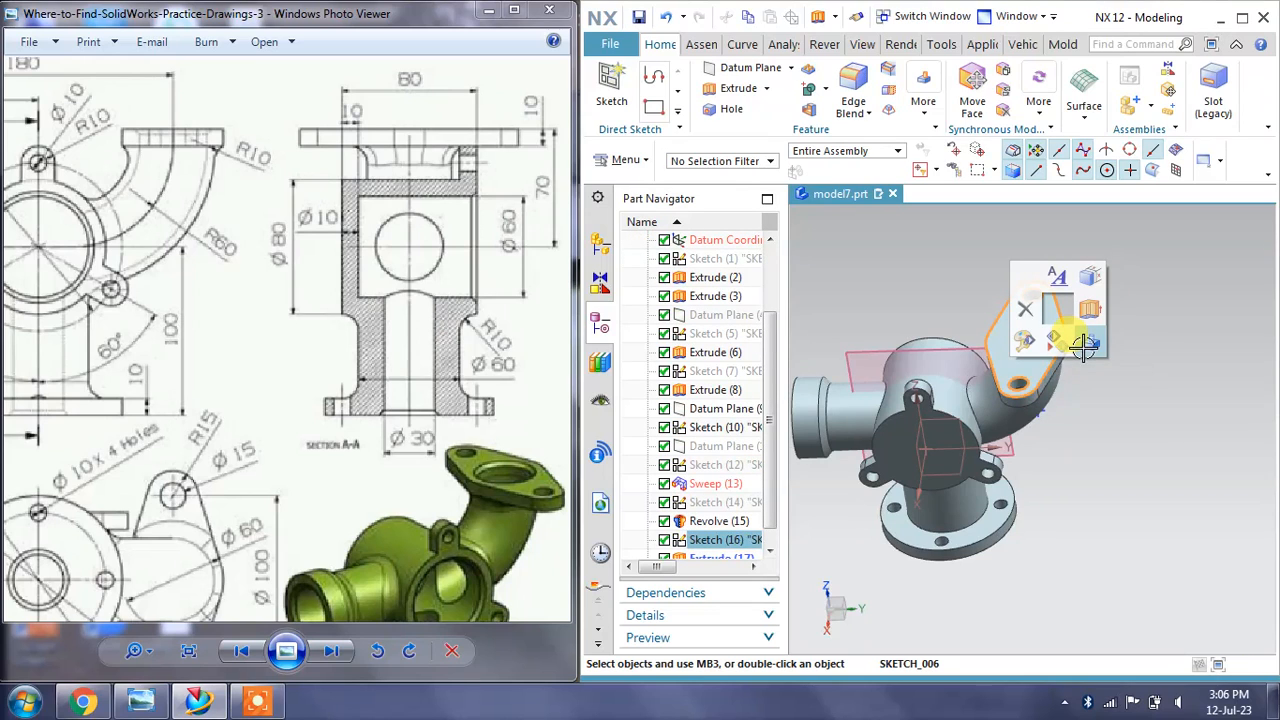
right_click_drag(1012, 457, 1090, 421)
middle_click_drag(1101, 421, 857, 491)
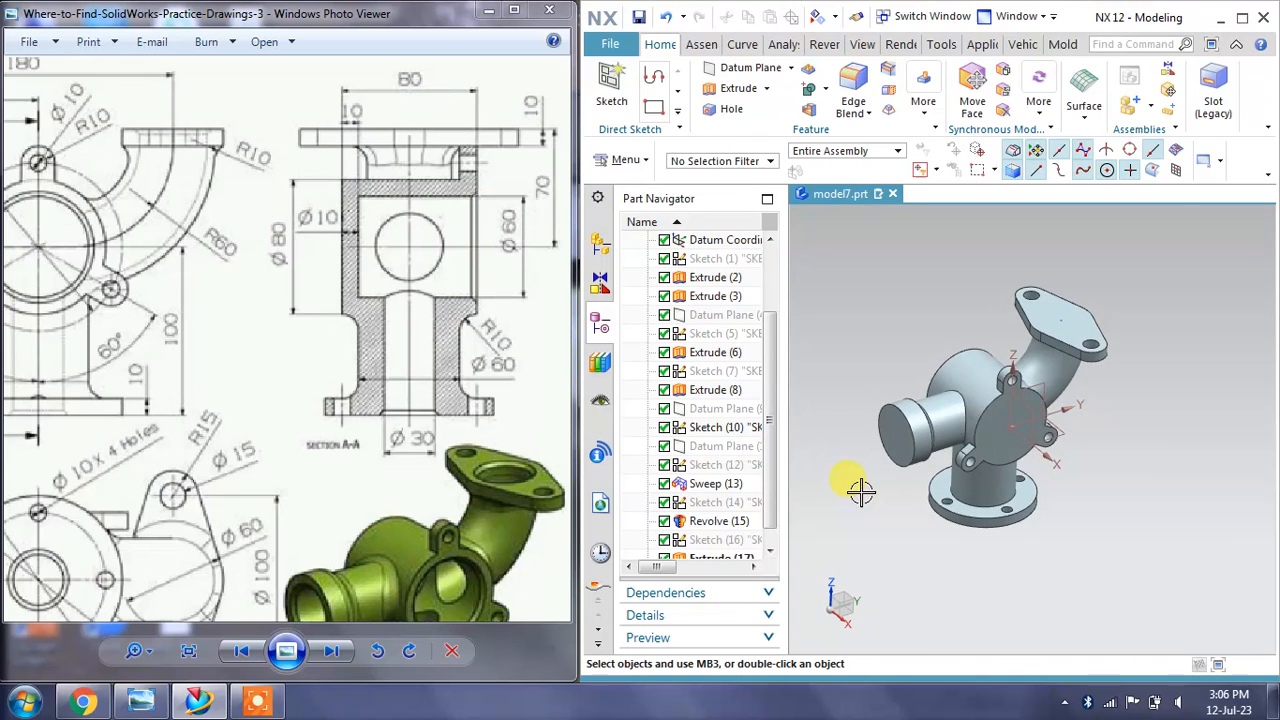
scroll(908, 466, "up", 4)
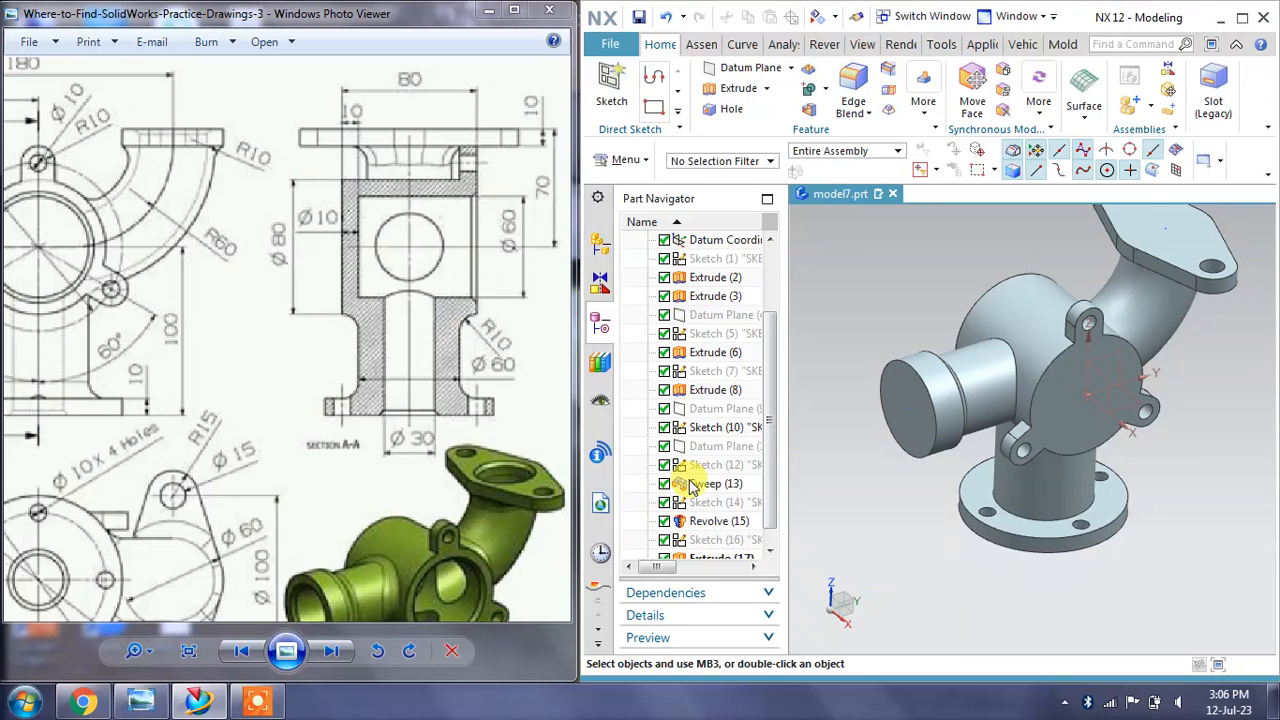
Start a simple general hole with a 60 mm diameter and 70 mm depth, following the section view of the reference drawing
left_click_drag(775, 456, 775, 470)
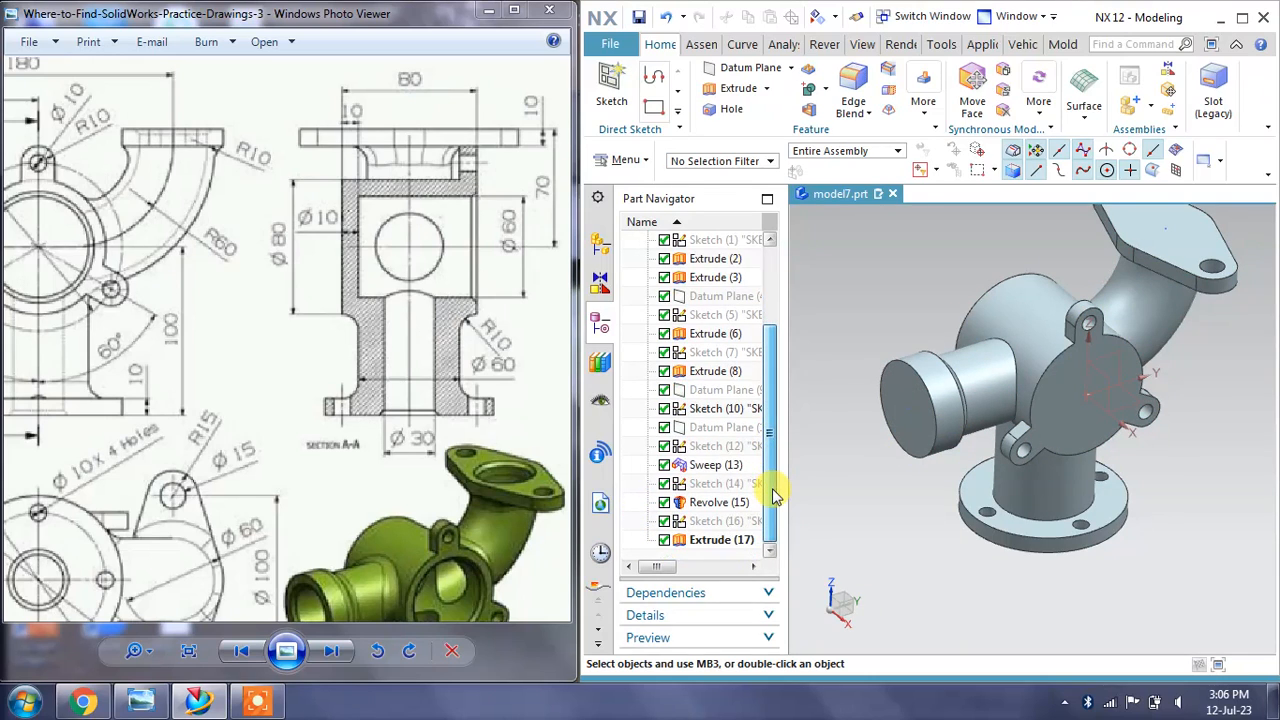
left_click(418, 428)
mouse_move(174, 352)
left_mouse_down()
mouse_move(257, 357)
mouse_move(329, 386)
left_mouse_up()
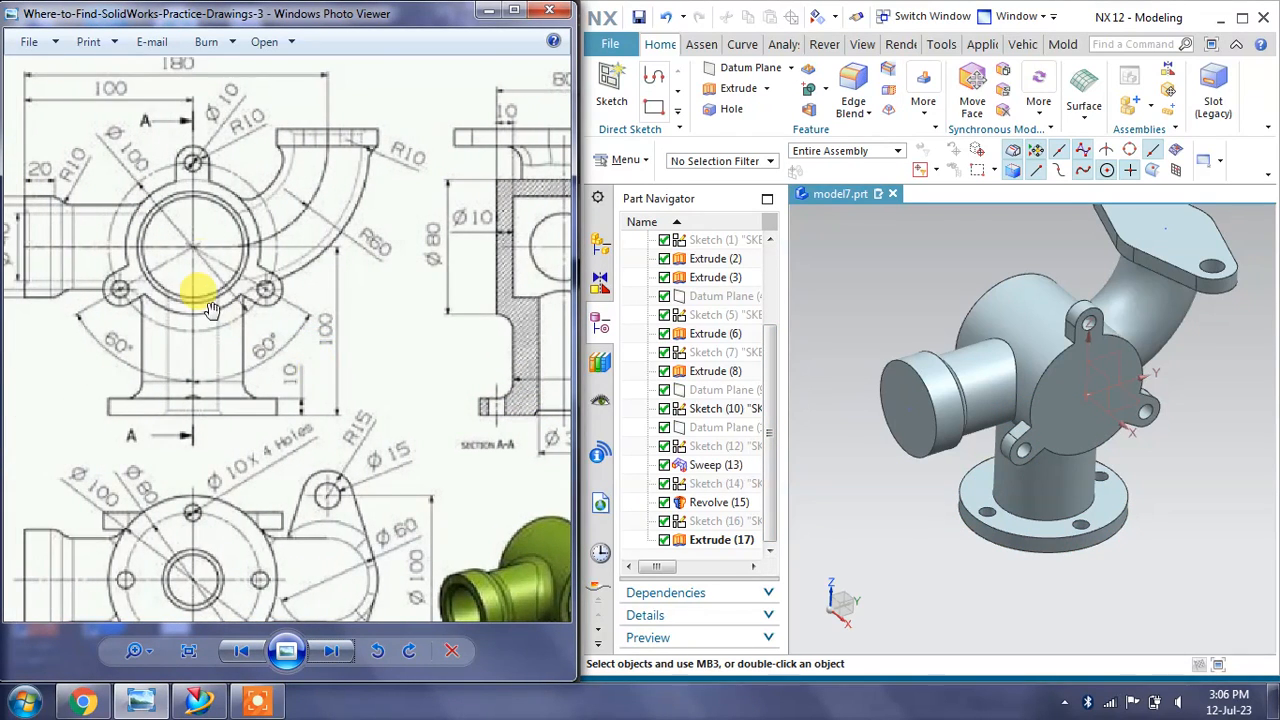
left_click_drag(211, 309, 92, 400)
left_click_drag(478, 228, 438, 219)
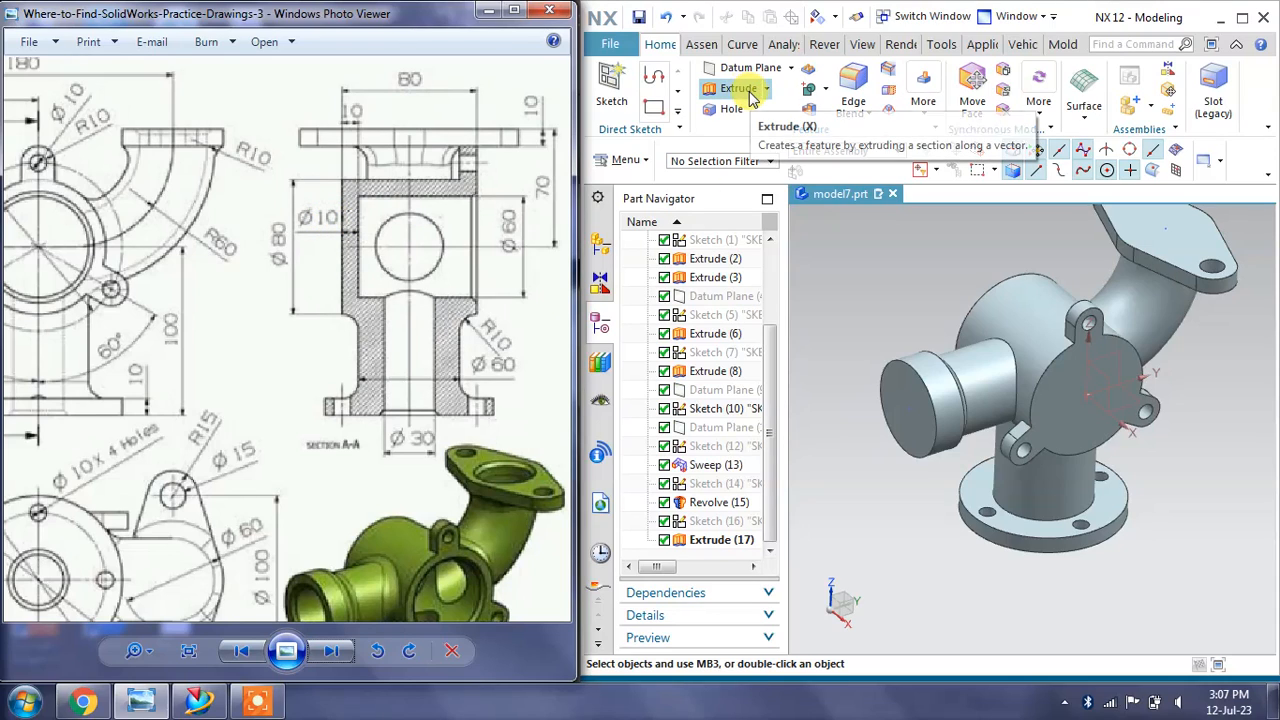
left_click(729, 116)
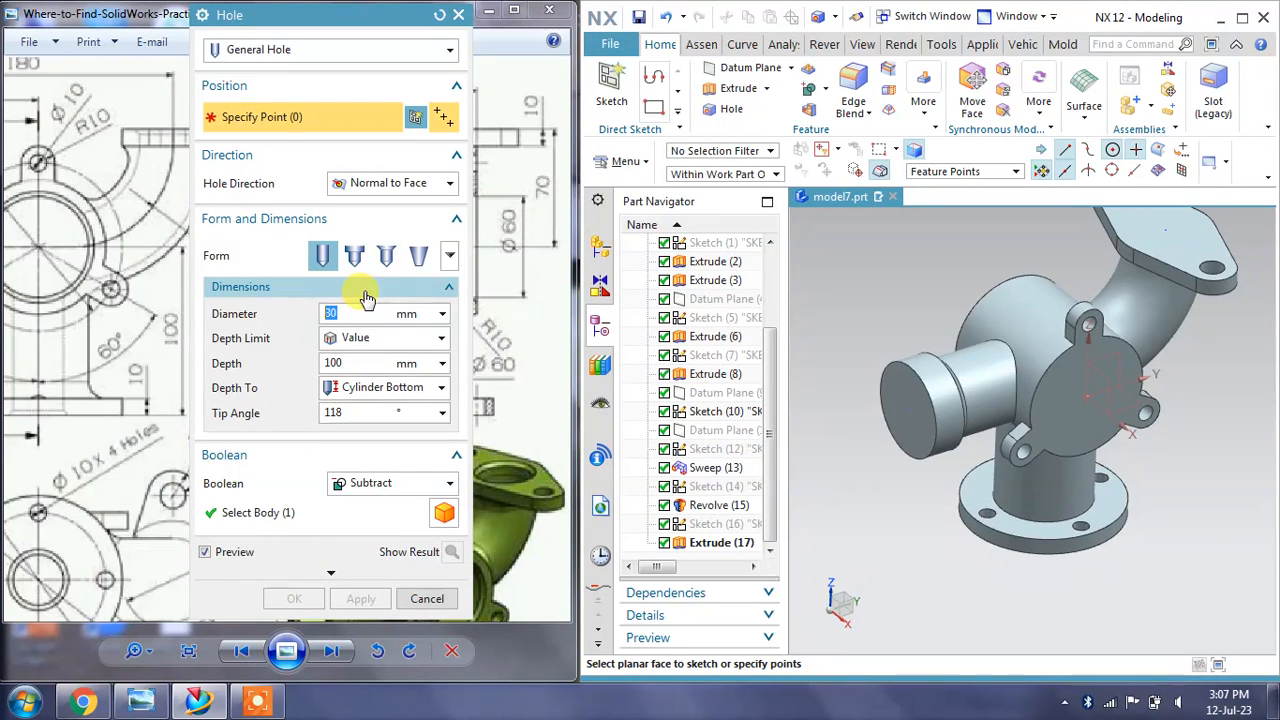
left_click(360, 313)
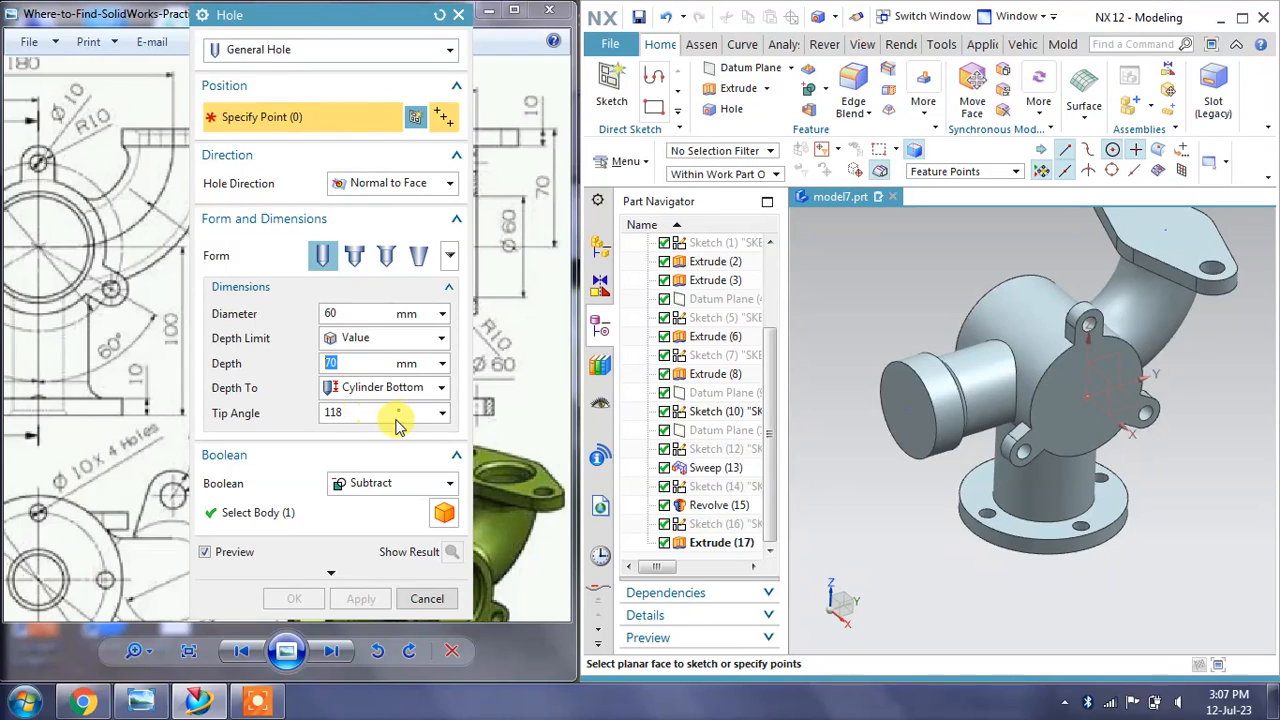
left_click(443, 415)
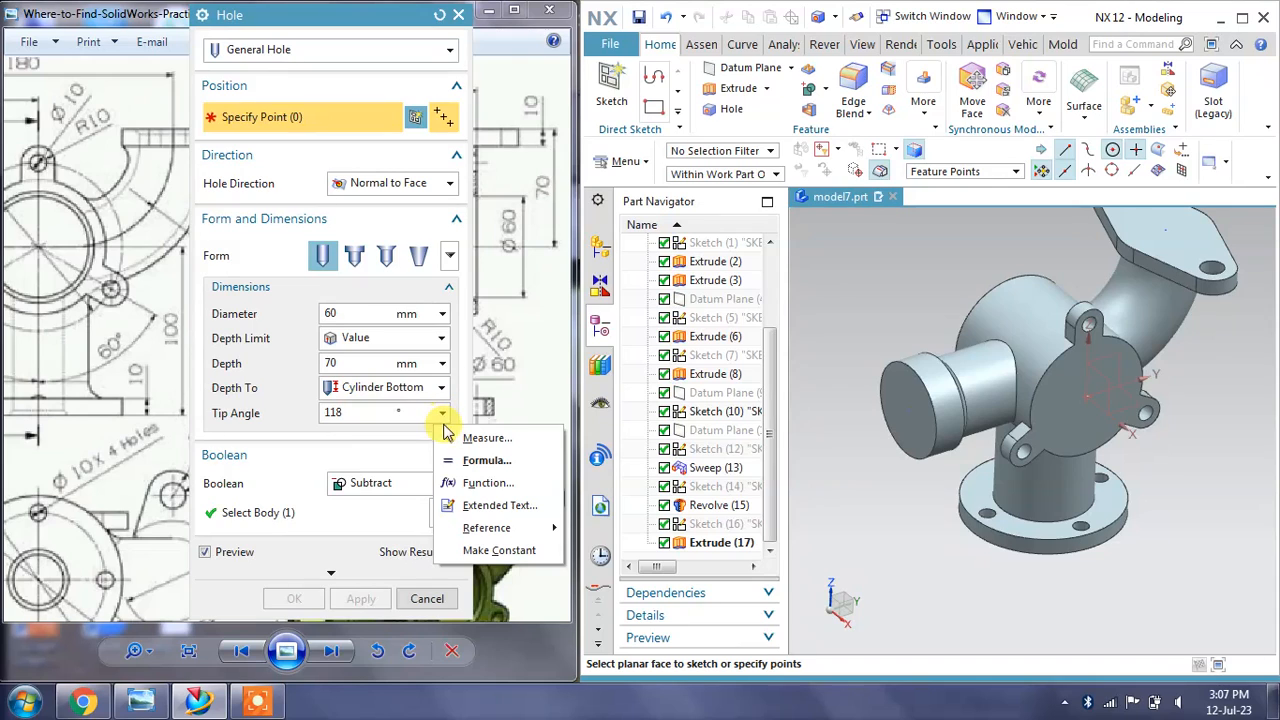
left_click(482, 438)
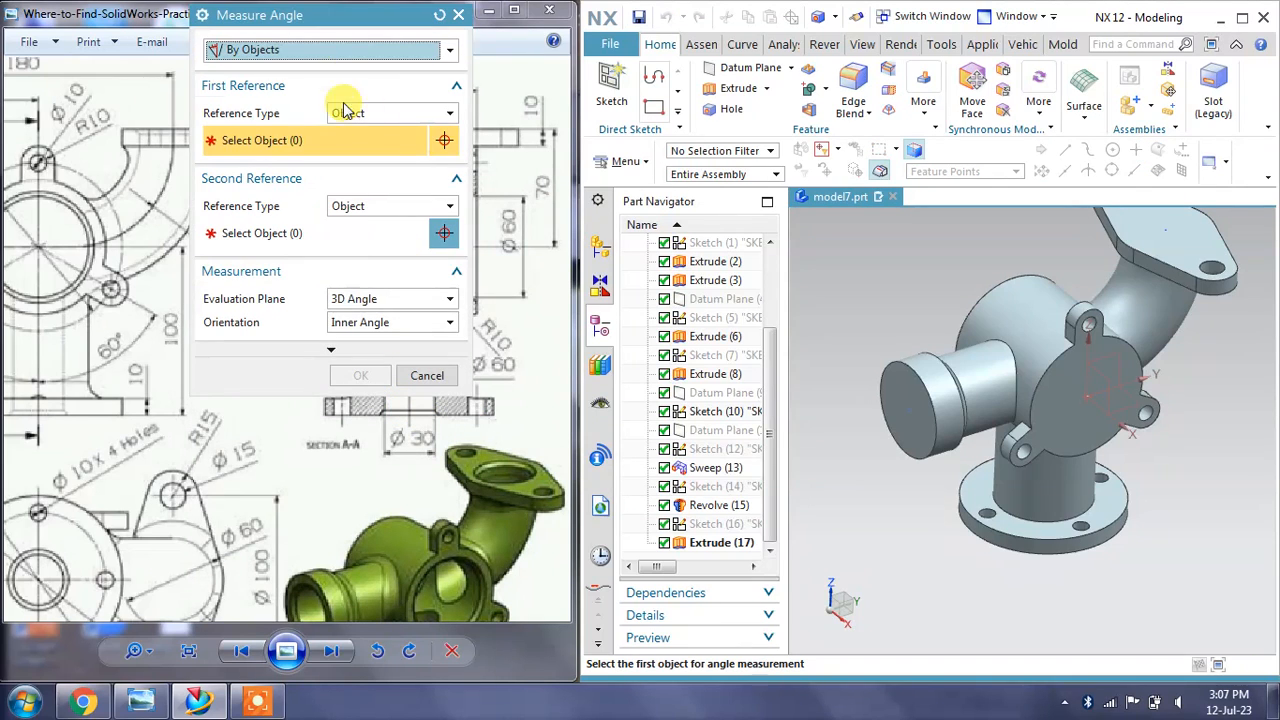
left_click(426, 375)
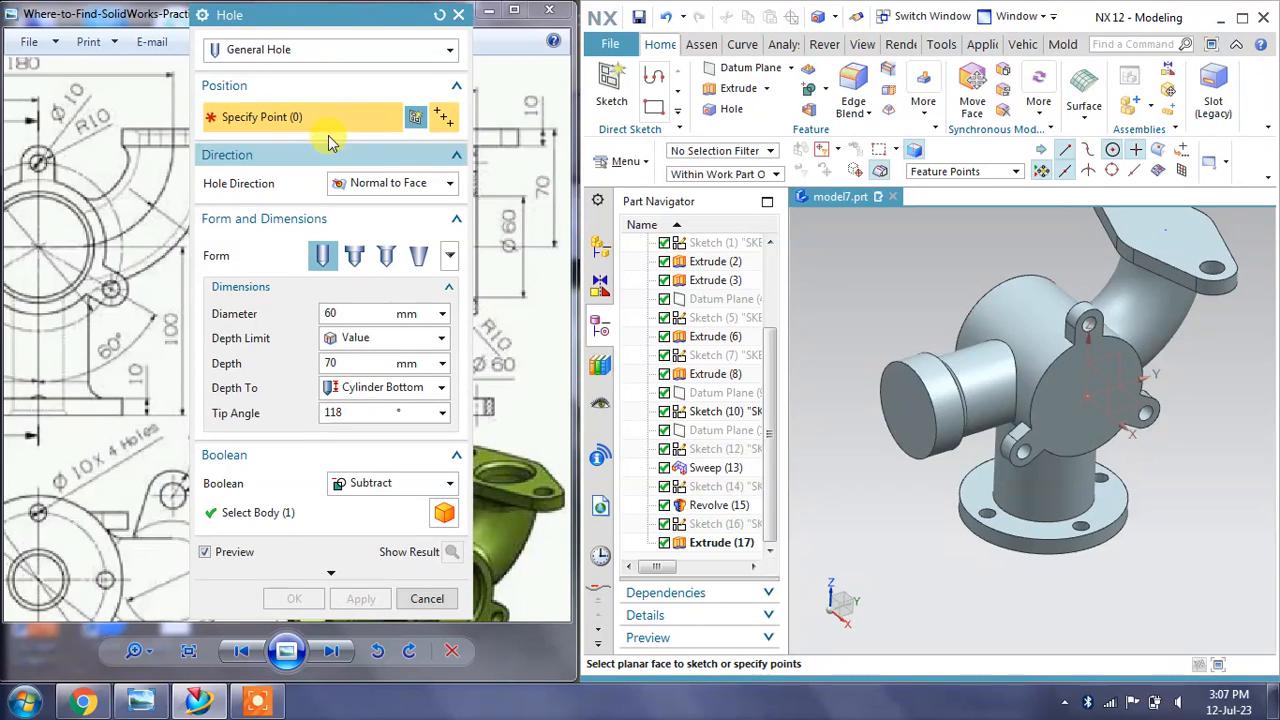
left_click(329, 50)
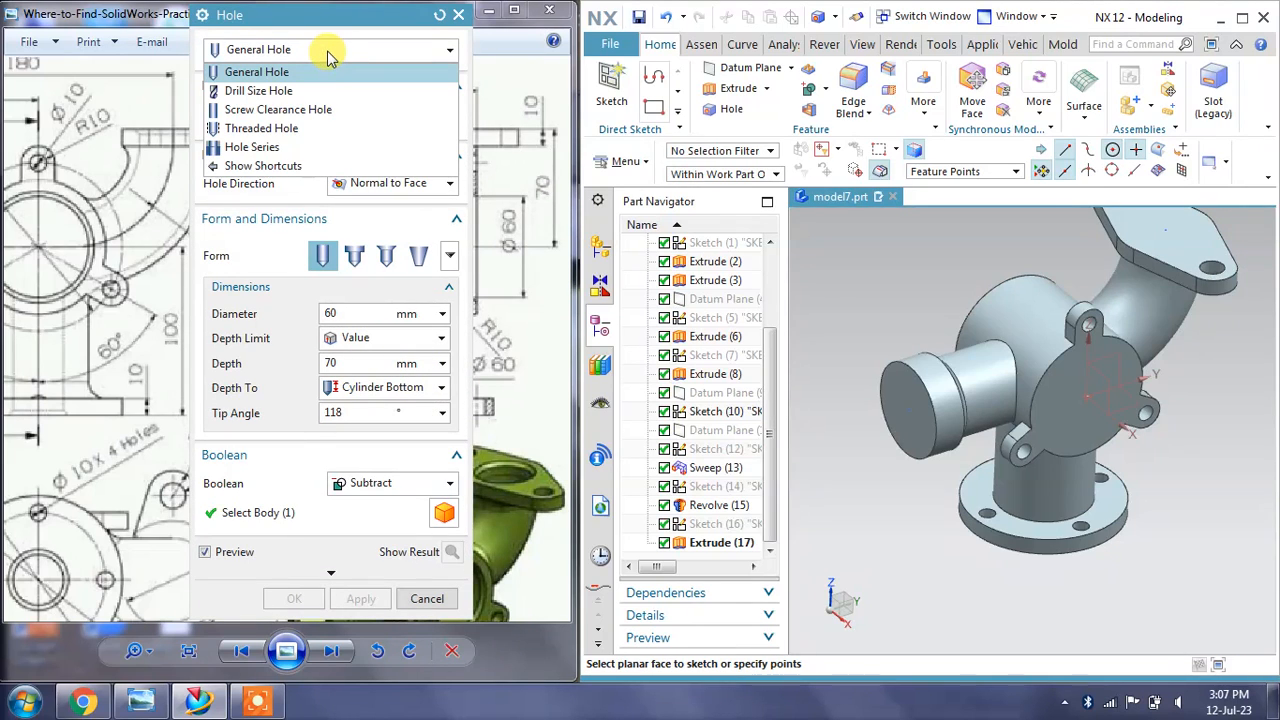
left_click(255, 147)
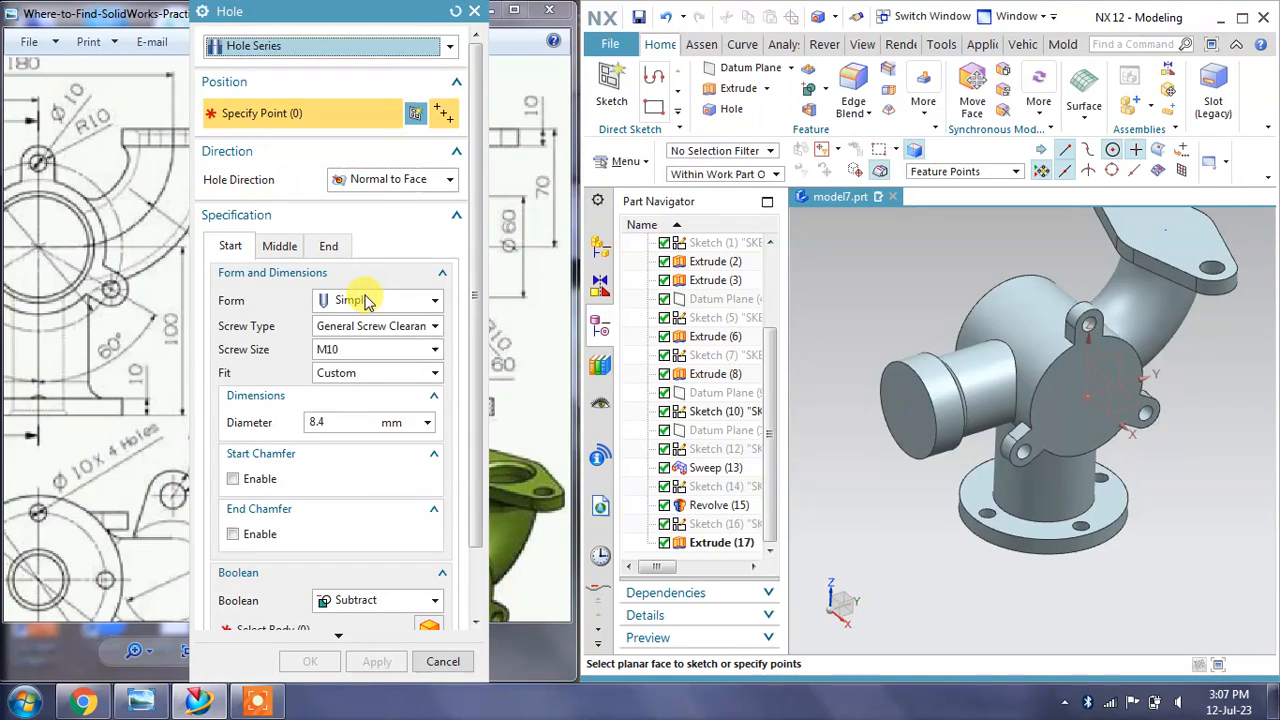
left_click(367, 302)
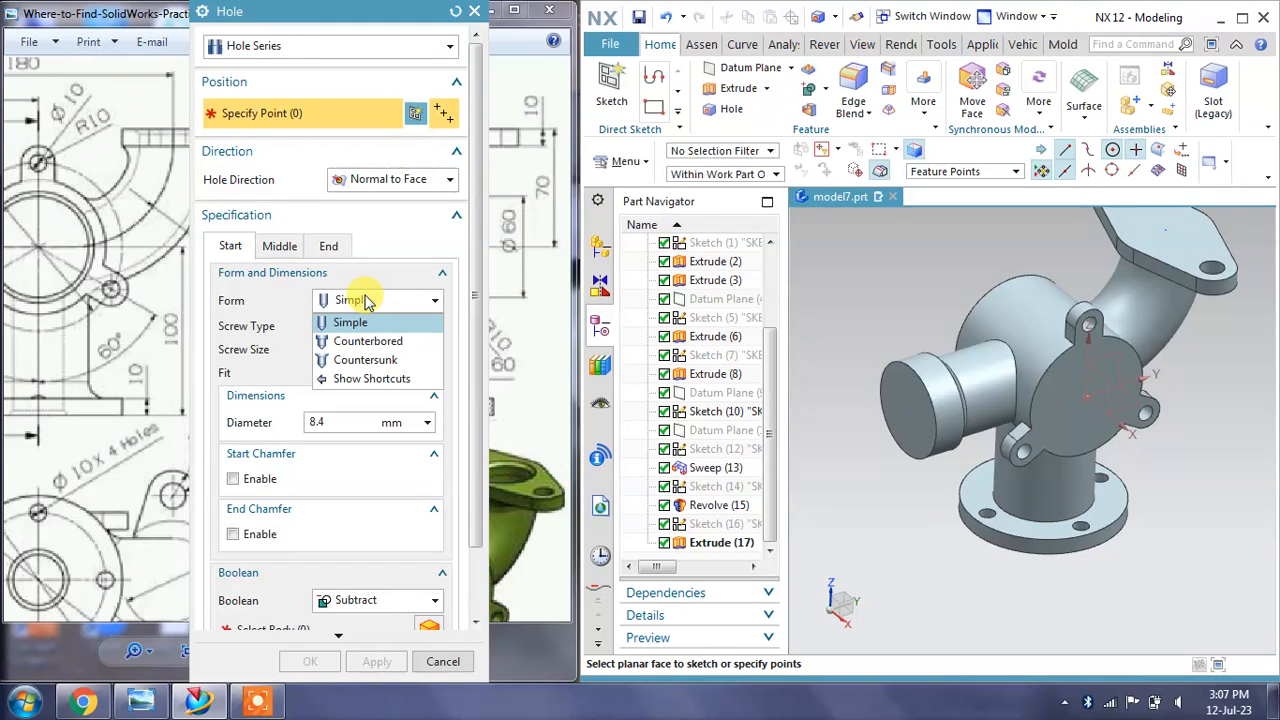
left_click(367, 302)
left_click_drag(473, 308, 475, 378)
scroll(316, 133, "up", 2)
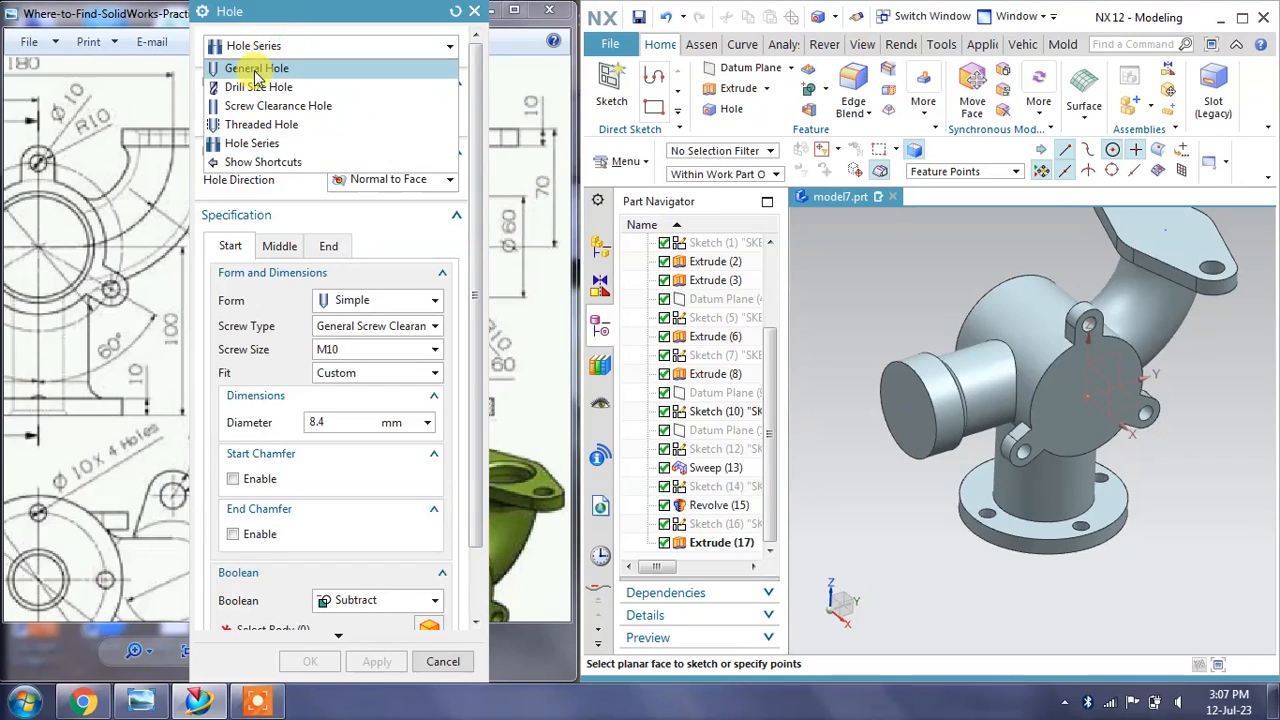
left_click(256, 108)
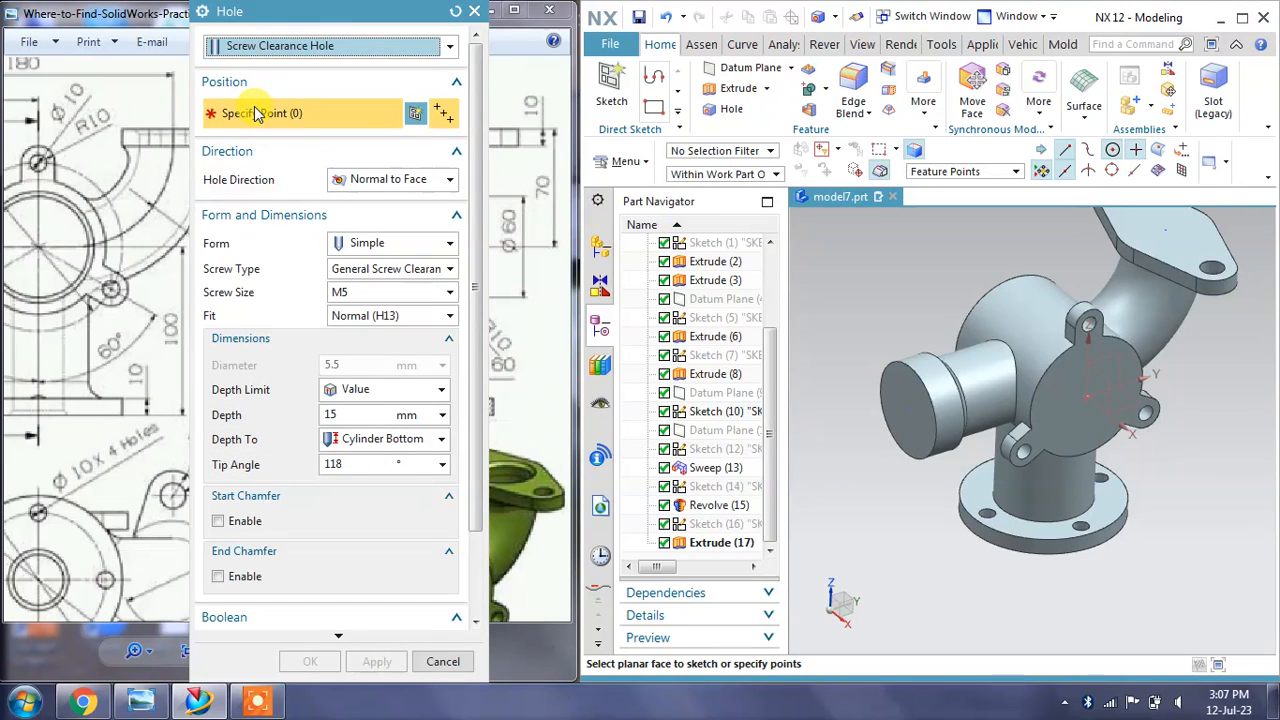
left_click(258, 50)
left_click(254, 69)
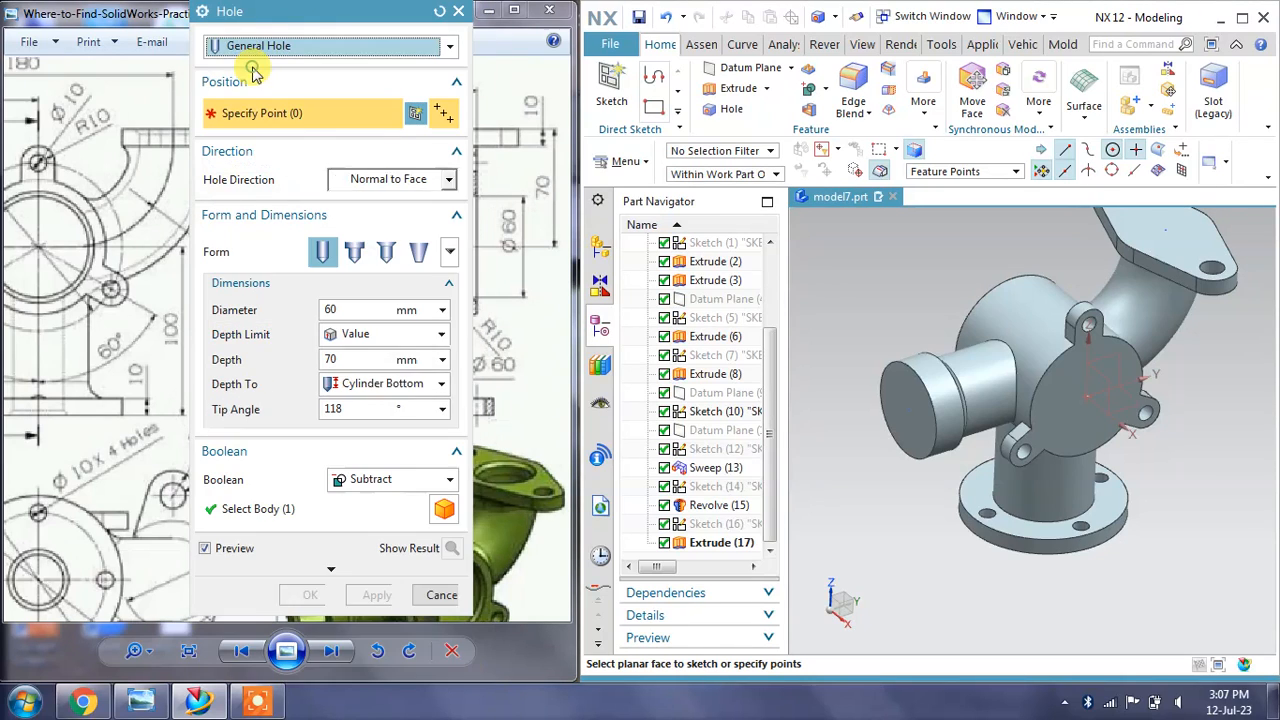
left_click(452, 252)
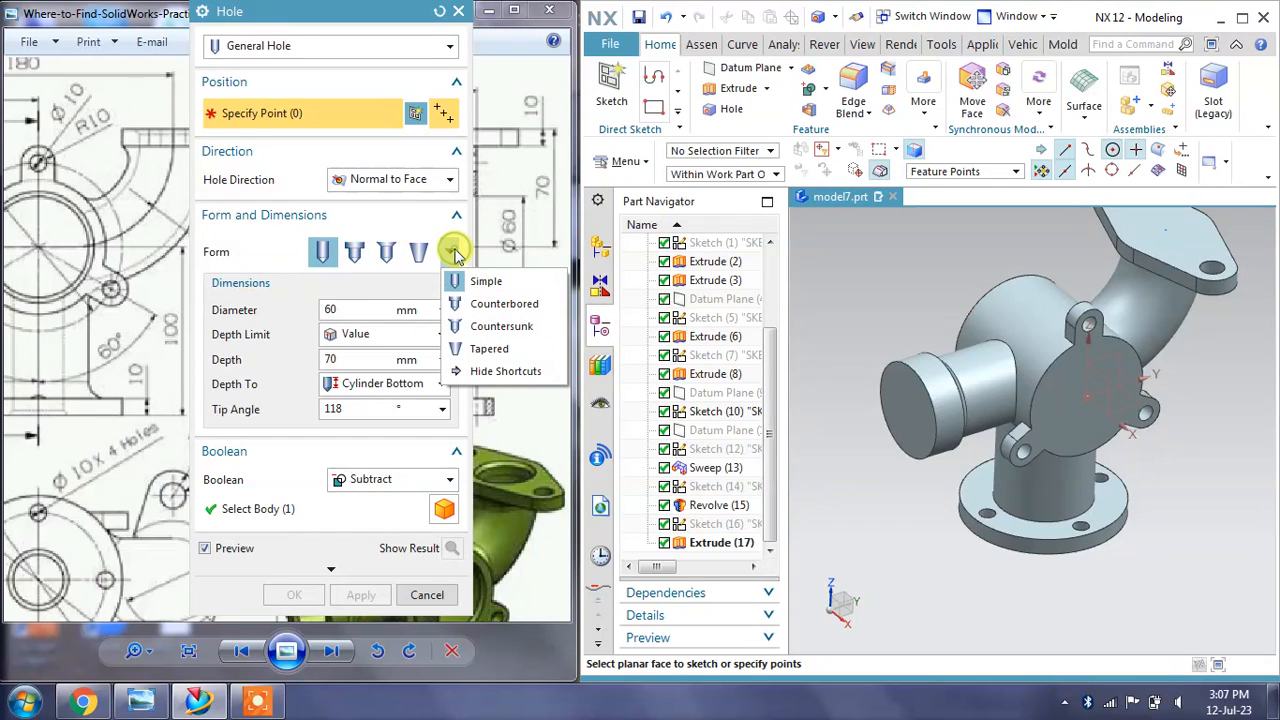
Place the subtracting hole at the centre of the main body's three-lug face and set its tip angle to 0°
middle_click_drag(880, 333, 872, 330)
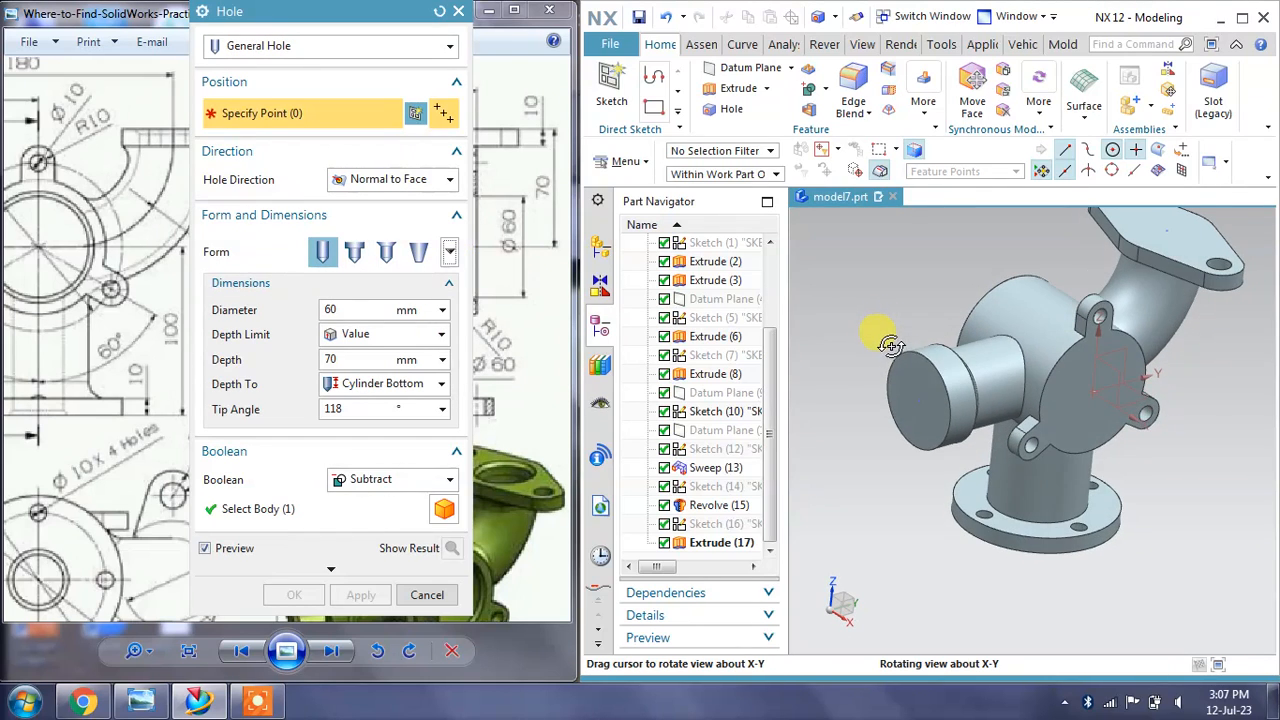
left_click(1098, 382)
middle_click_drag(1160, 497, 1197, 503)
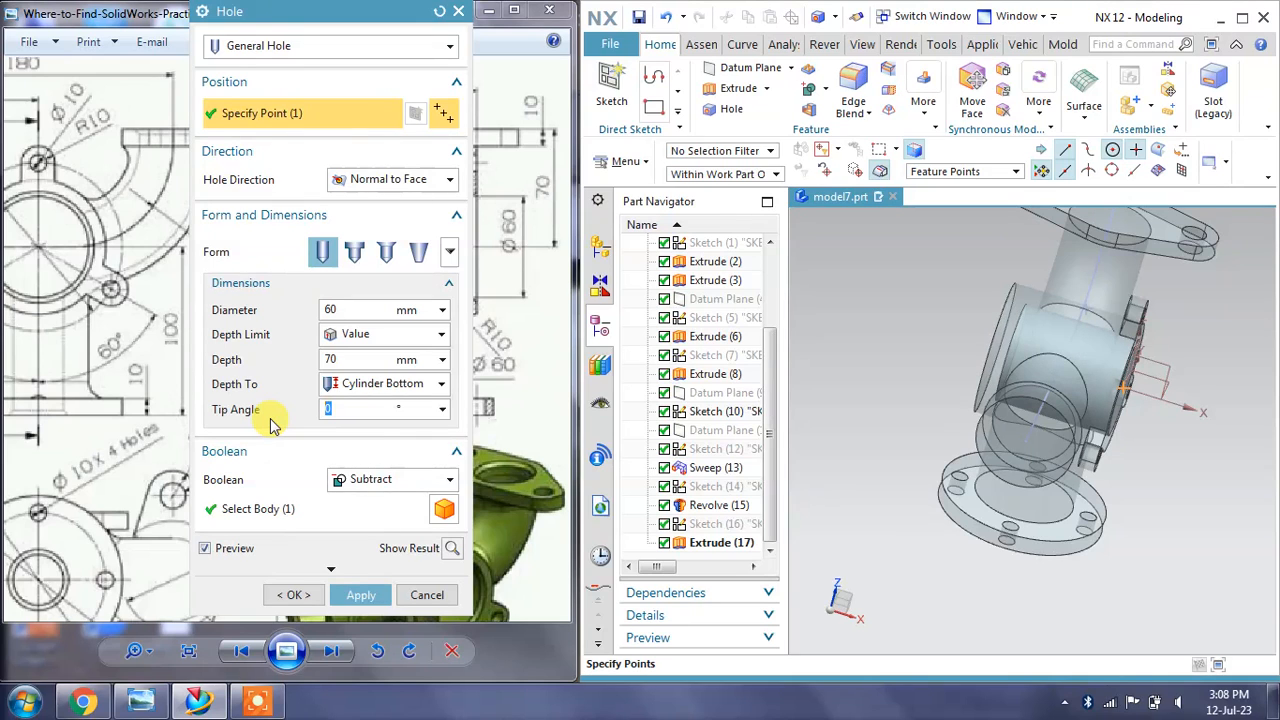
middle_click_drag(918, 367, 855, 338)
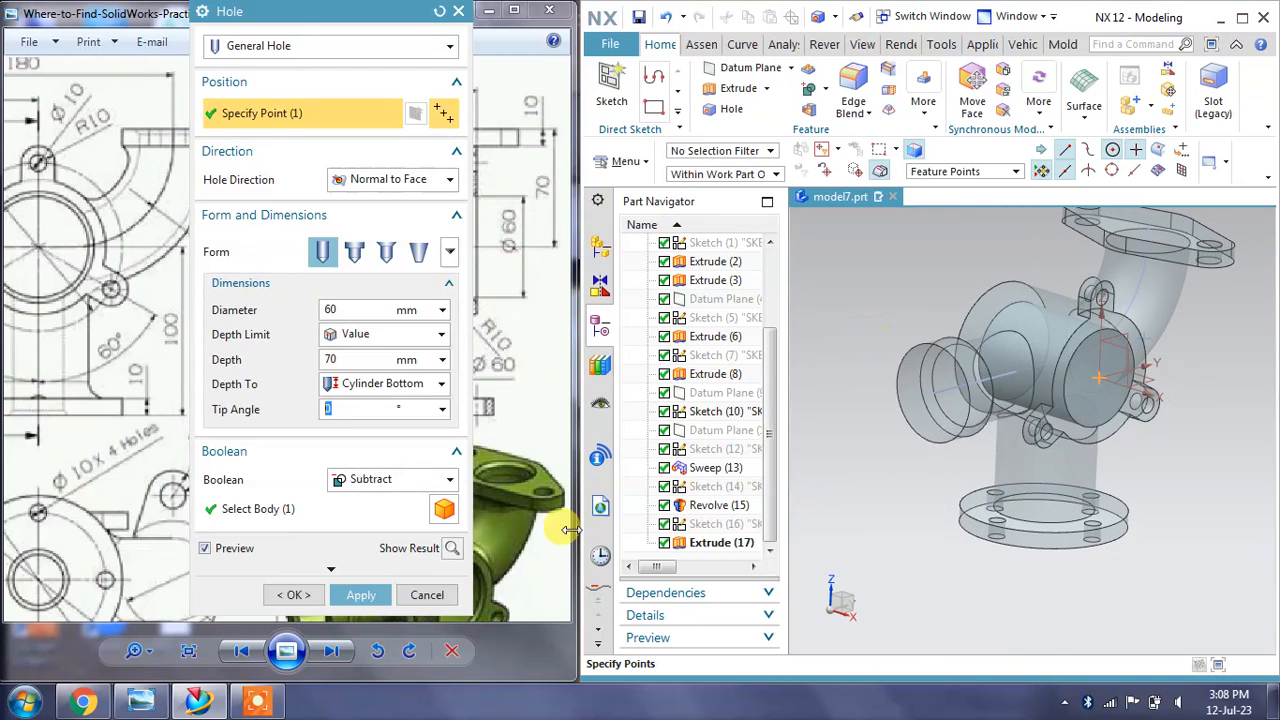
left_click(362, 596)
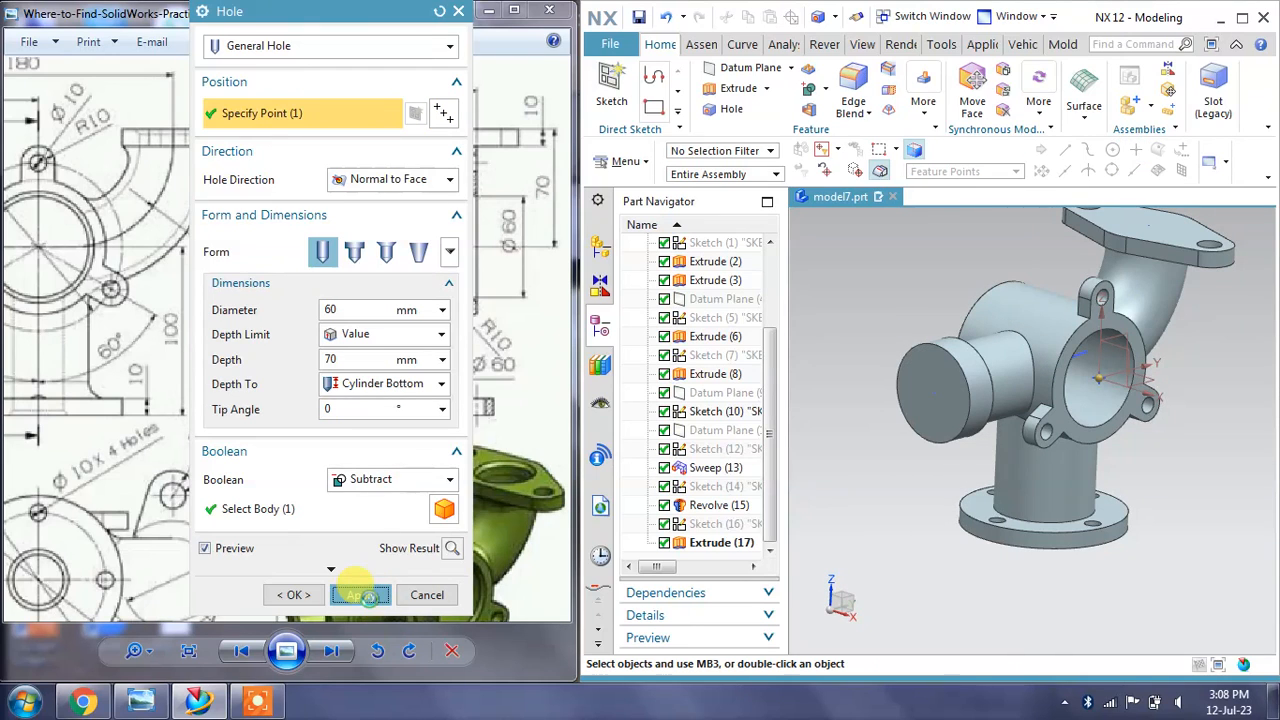
left_click(427, 595)
middle_click_drag(860, 470, 1089, 391)
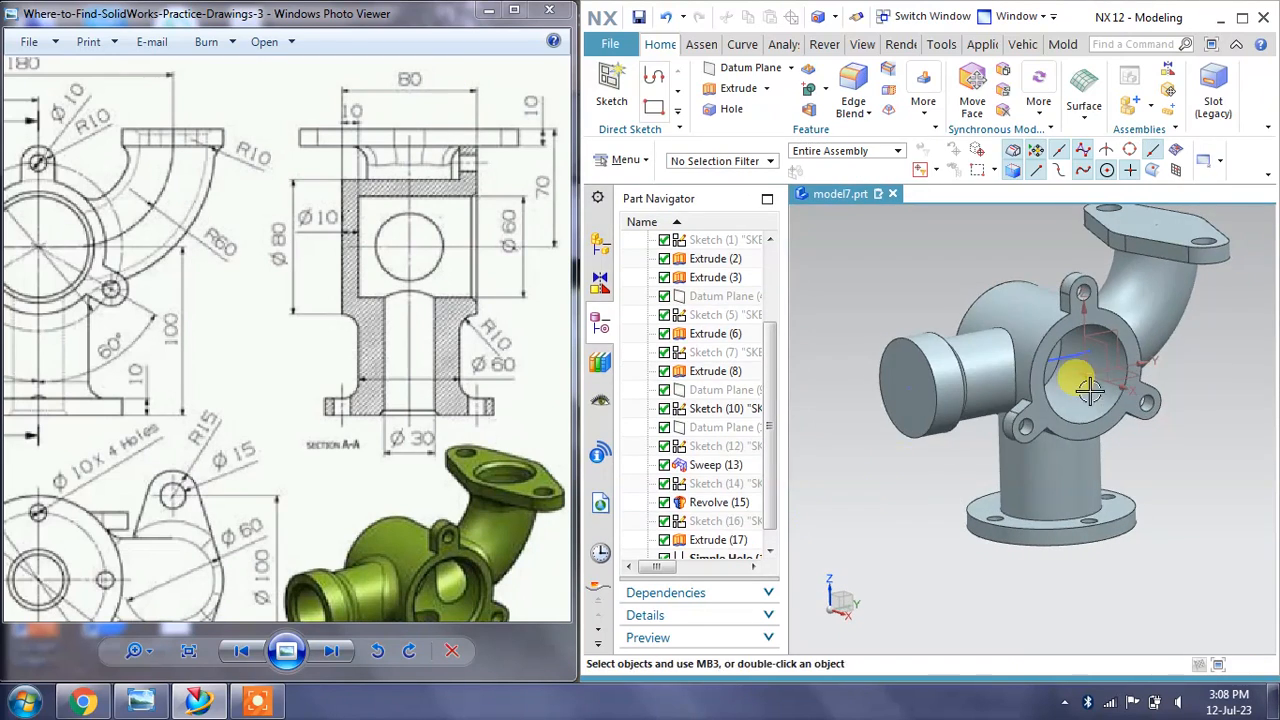
middle_click_drag(982, 364, 983, 396)
scroll(985, 405, "down", 4)
scroll(1040, 381, "up", 4)
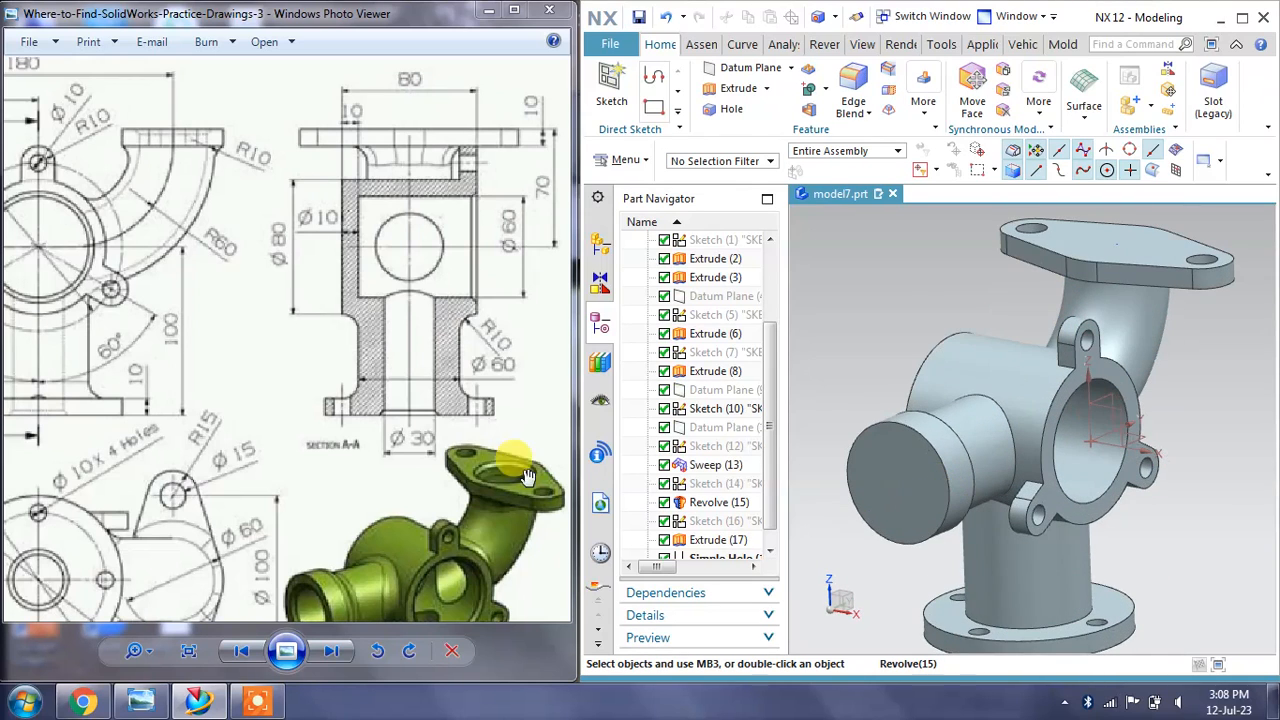
Sketch a 40 mm diameter circle centred on the side pipe's collar end face, following the front view of the reference drawing
mouse_move(452, 428)
left_mouse_down()
mouse_move(284, 397)
mouse_move(248, 268)
left_mouse_up()
mouse_move(175, 292)
left_mouse_down()
mouse_move(360, 340)
mouse_move(358, 386)
left_mouse_up()
scroll(92, 222, "up", 1)
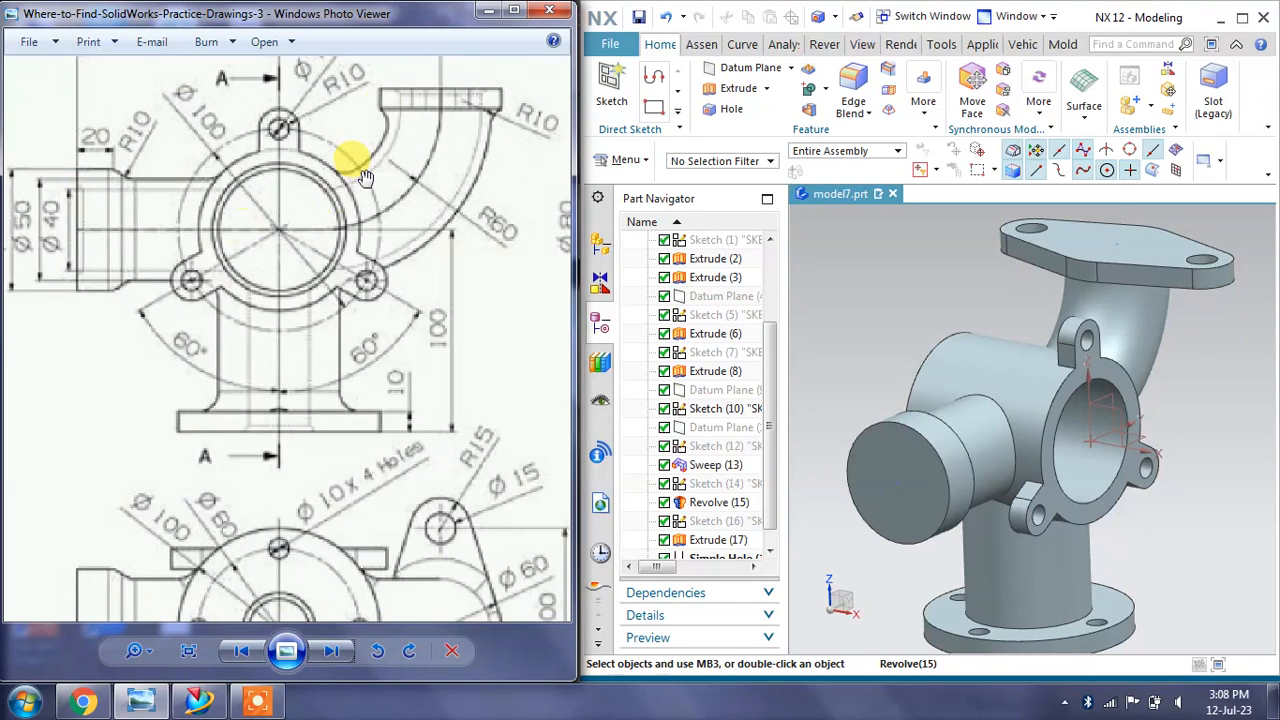
mouse_move(937, 289)
middle_mouse_down()
mouse_move(934, 266)
mouse_move(929, 277)
middle_mouse_up()
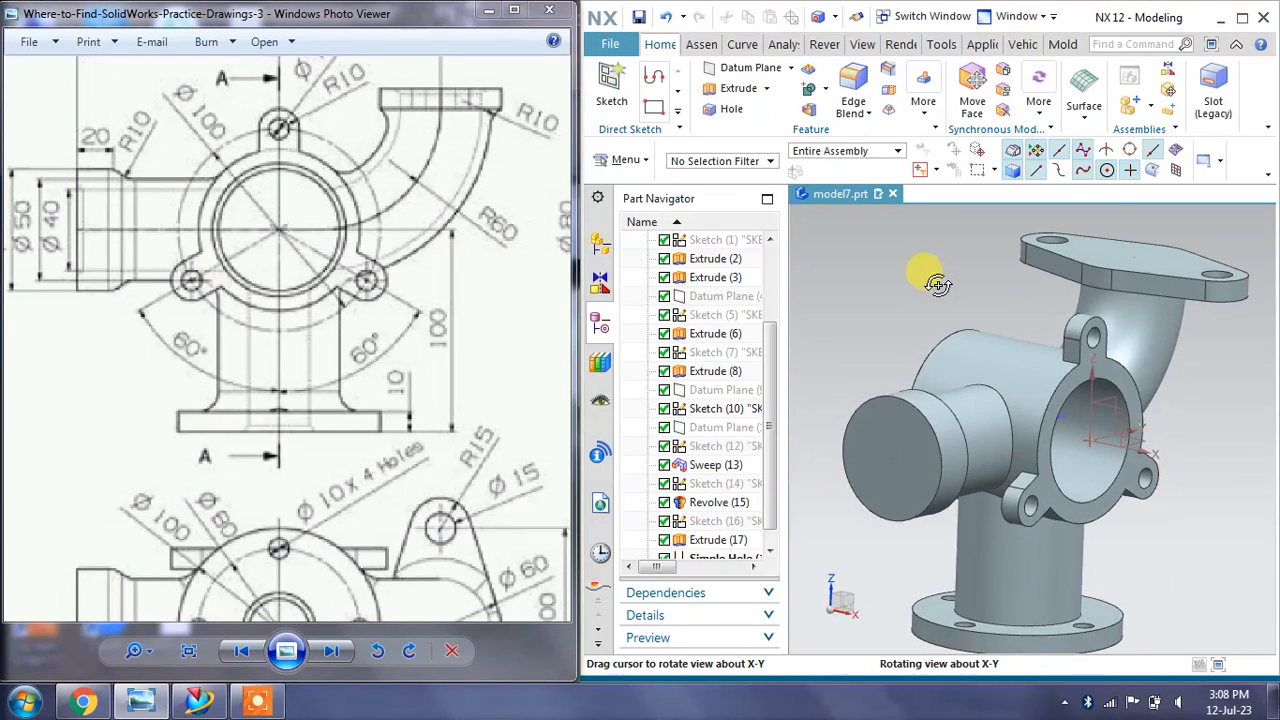
left_click(884, 435)
left_click(348, 253)
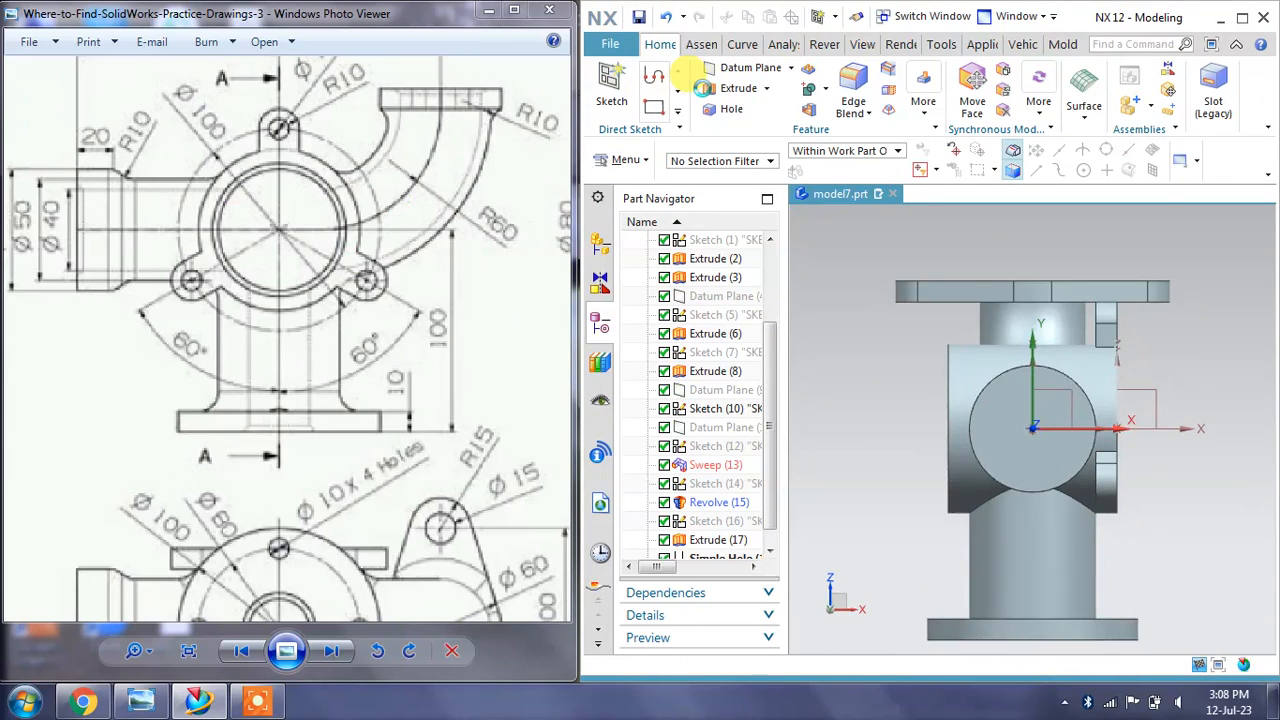
left_click(748, 101)
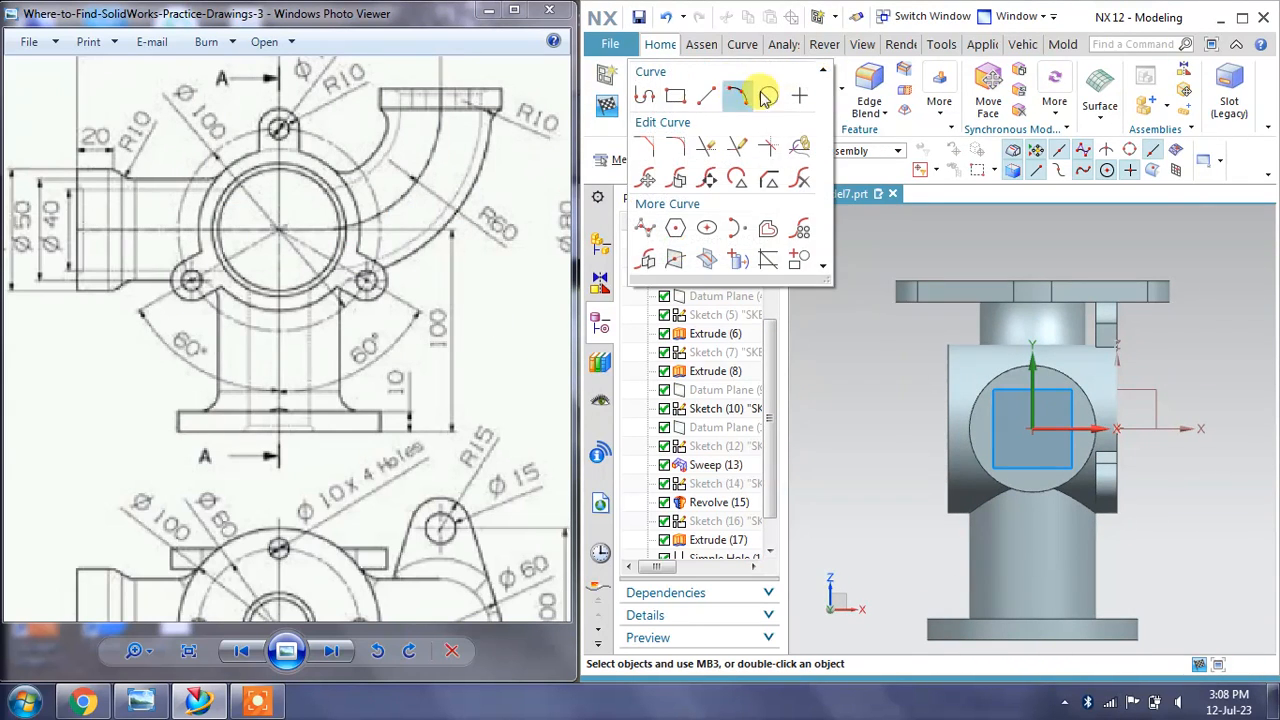
left_click(737, 94)
left_click(1034, 430)
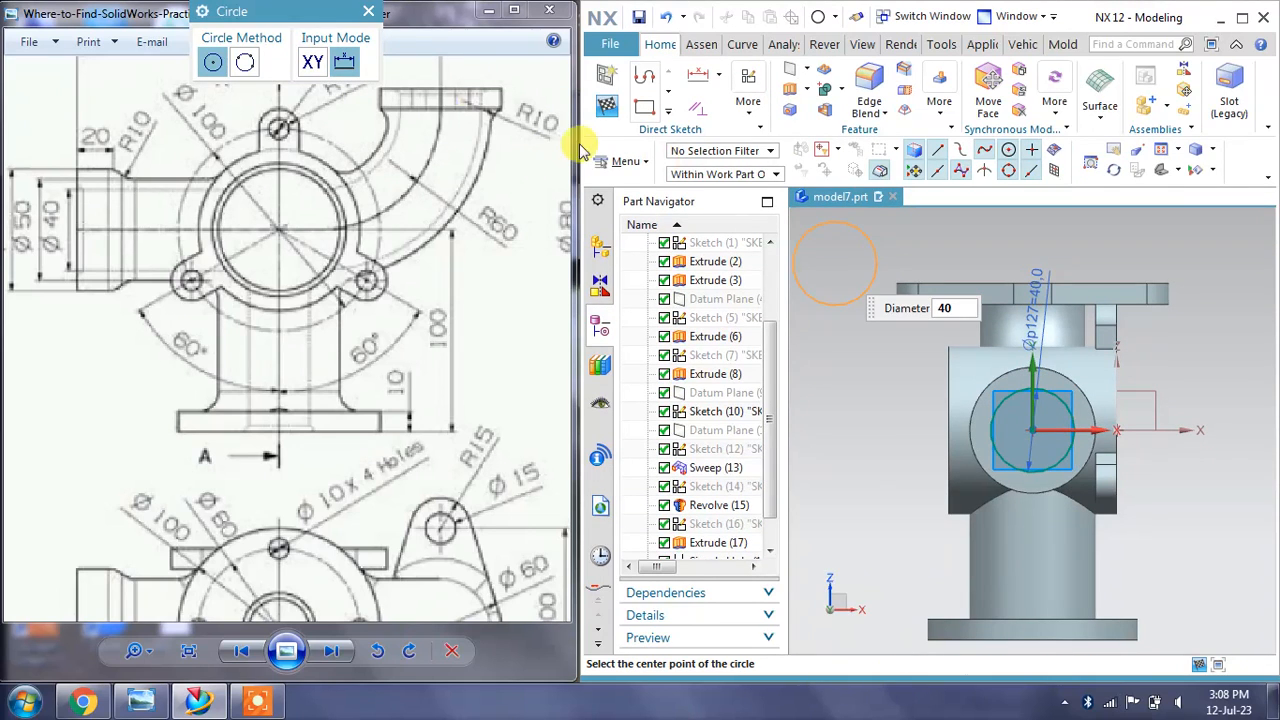
left_click(372, 12)
mouse_move(1171, 320)
middle_mouse_down()
mouse_move(1191, 280)
mouse_move(1083, 328)
middle_mouse_up()
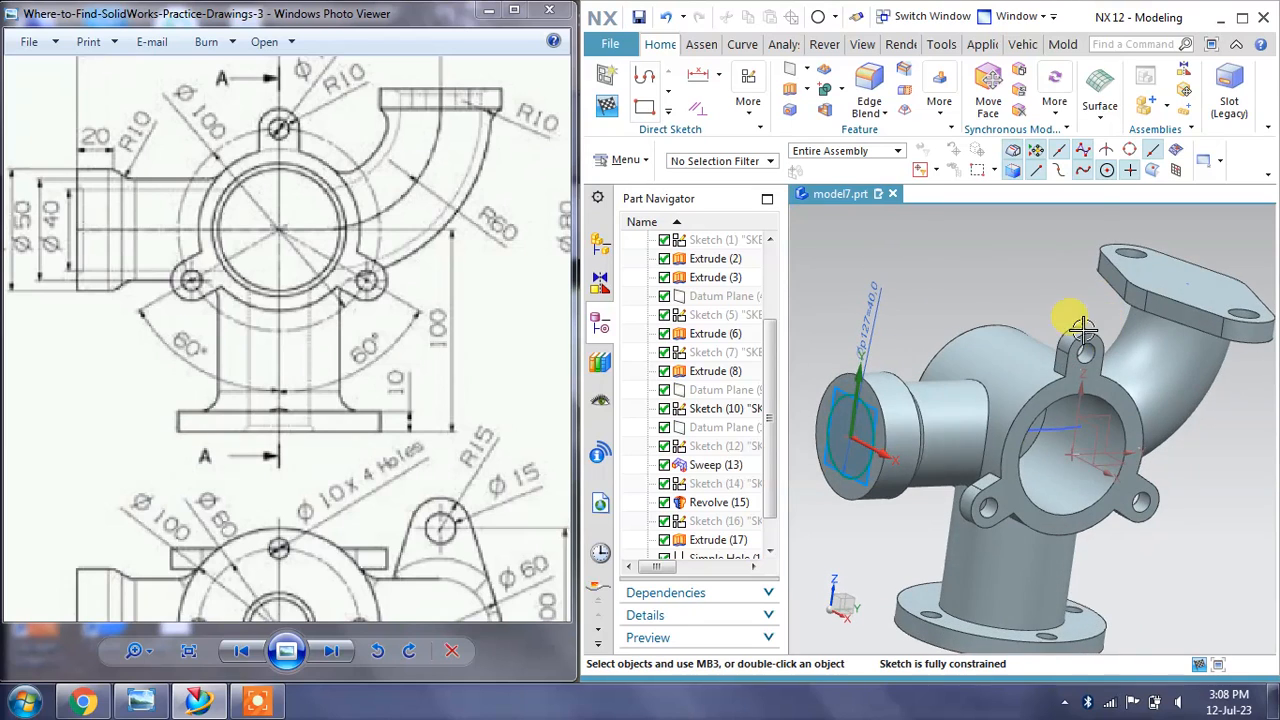
left_click(607, 107)
Sweep the 40 mm circle along the centreline path through the side and curved pipes, subtracting it from the body
mouse_move(850, 260)
middle_mouse_down()
mouse_move(831, 251)
mouse_move(1105, 395)
middle_mouse_up()
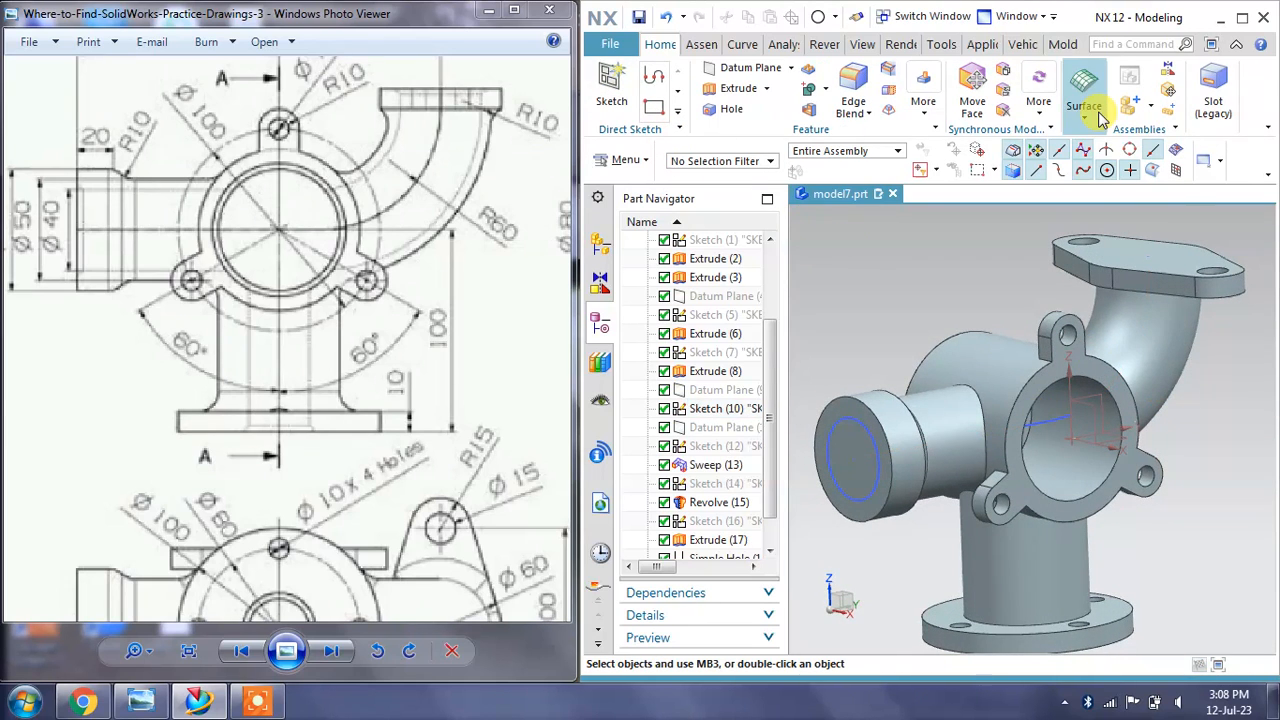
left_click(1084, 90)
left_click(1248, 172)
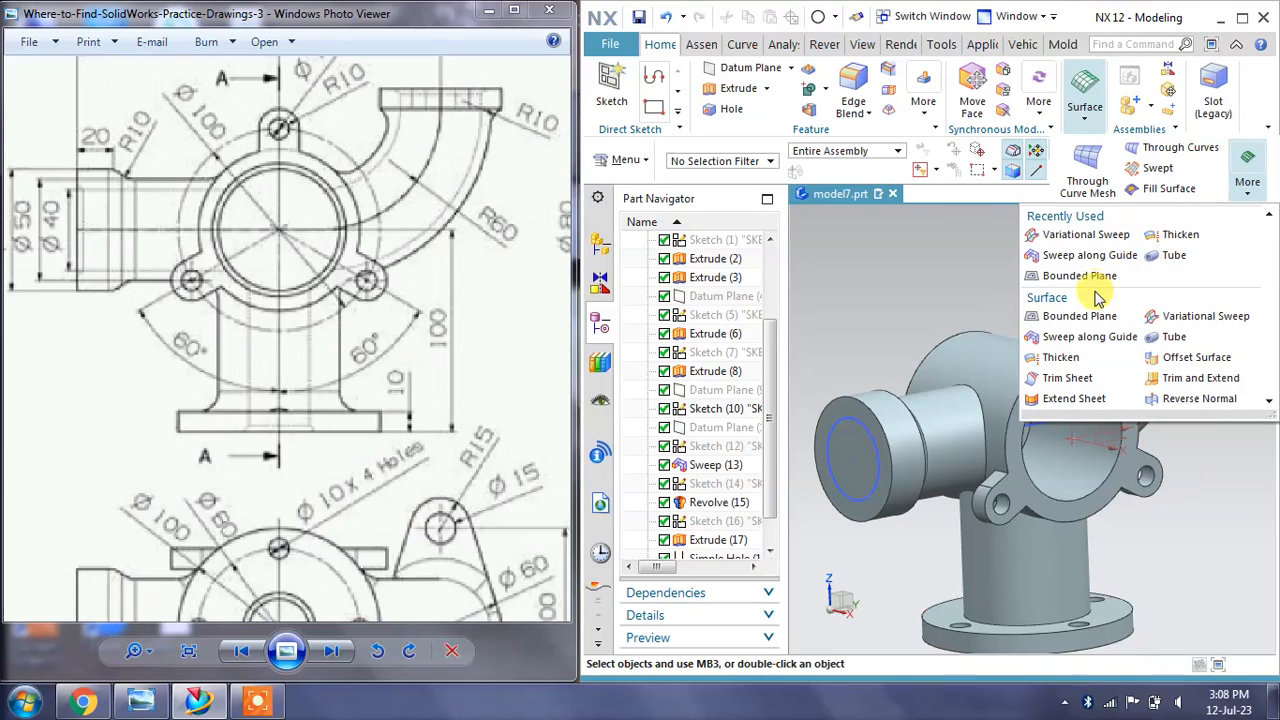
left_click(1090, 336)
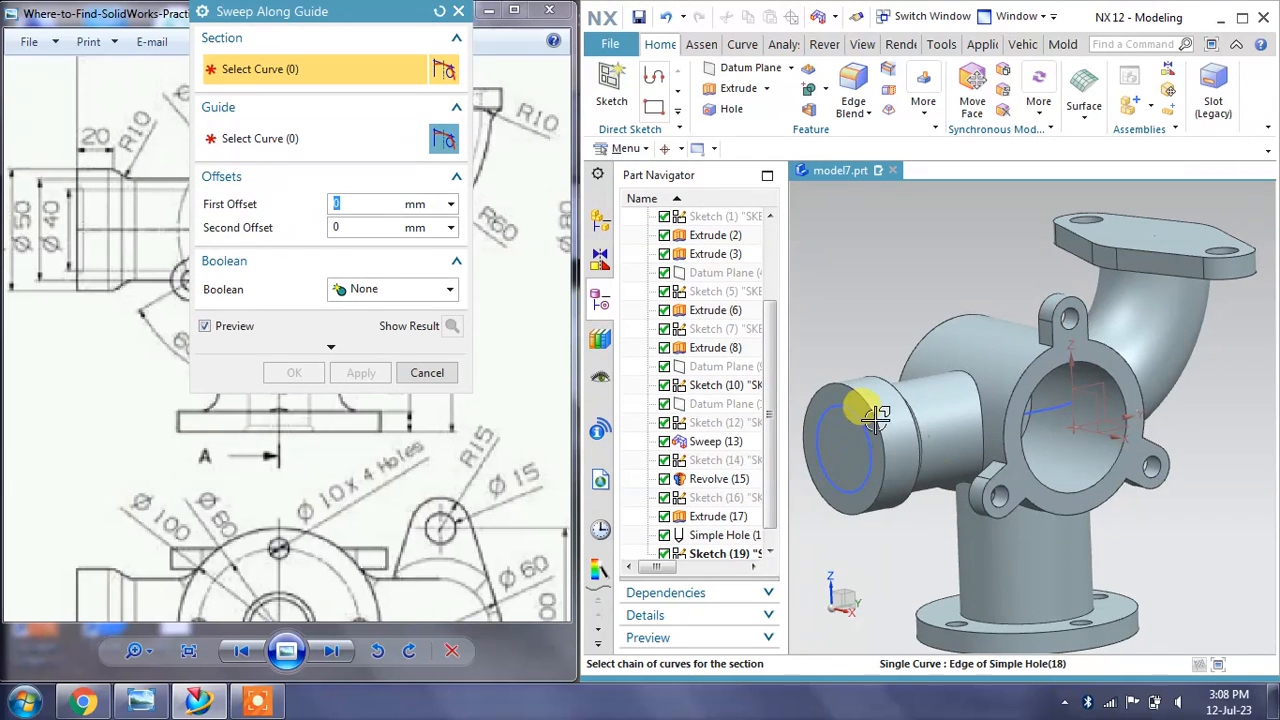
left_click(851, 418)
middle_click(851, 418)
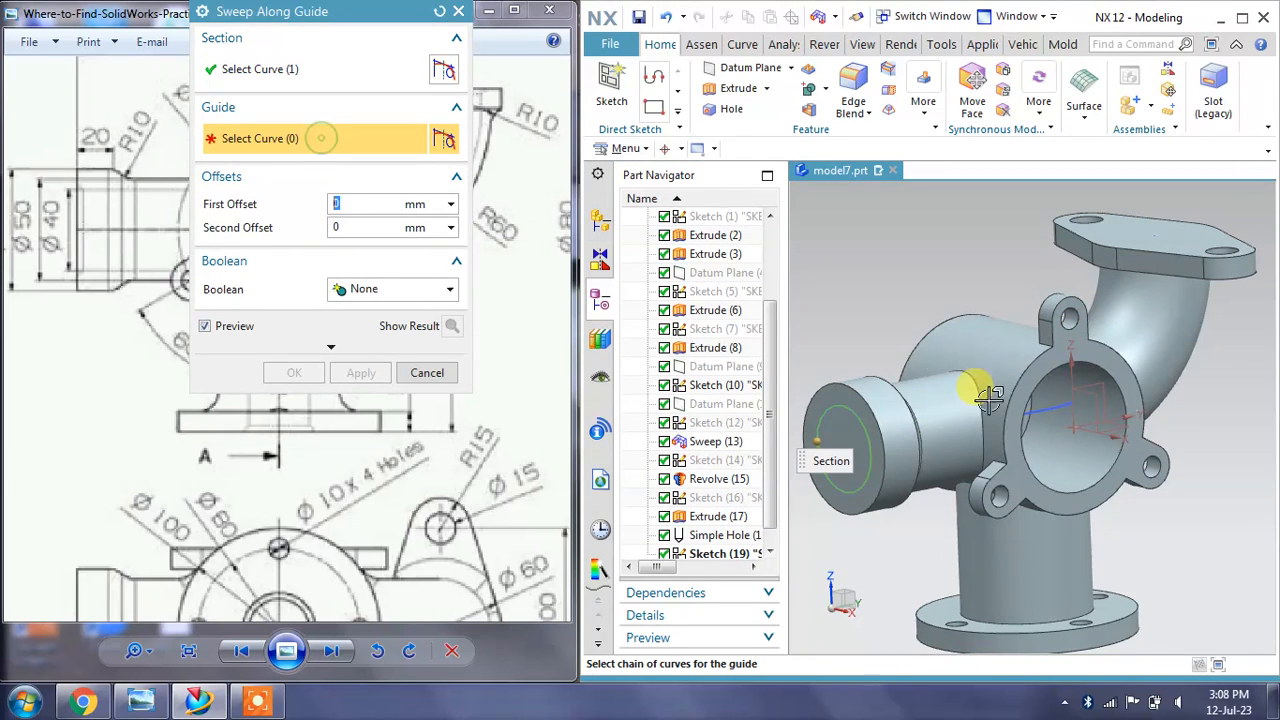
left_click(866, 470)
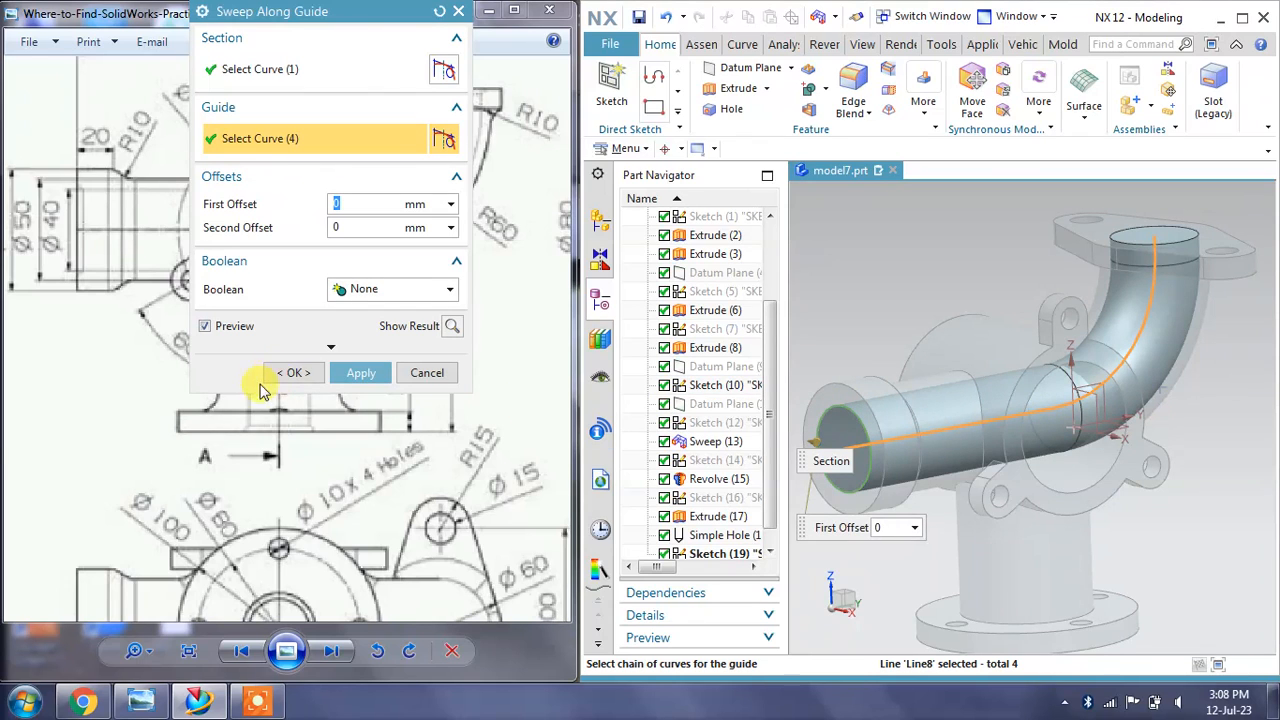
left_click(350, 291)
left_click(355, 331)
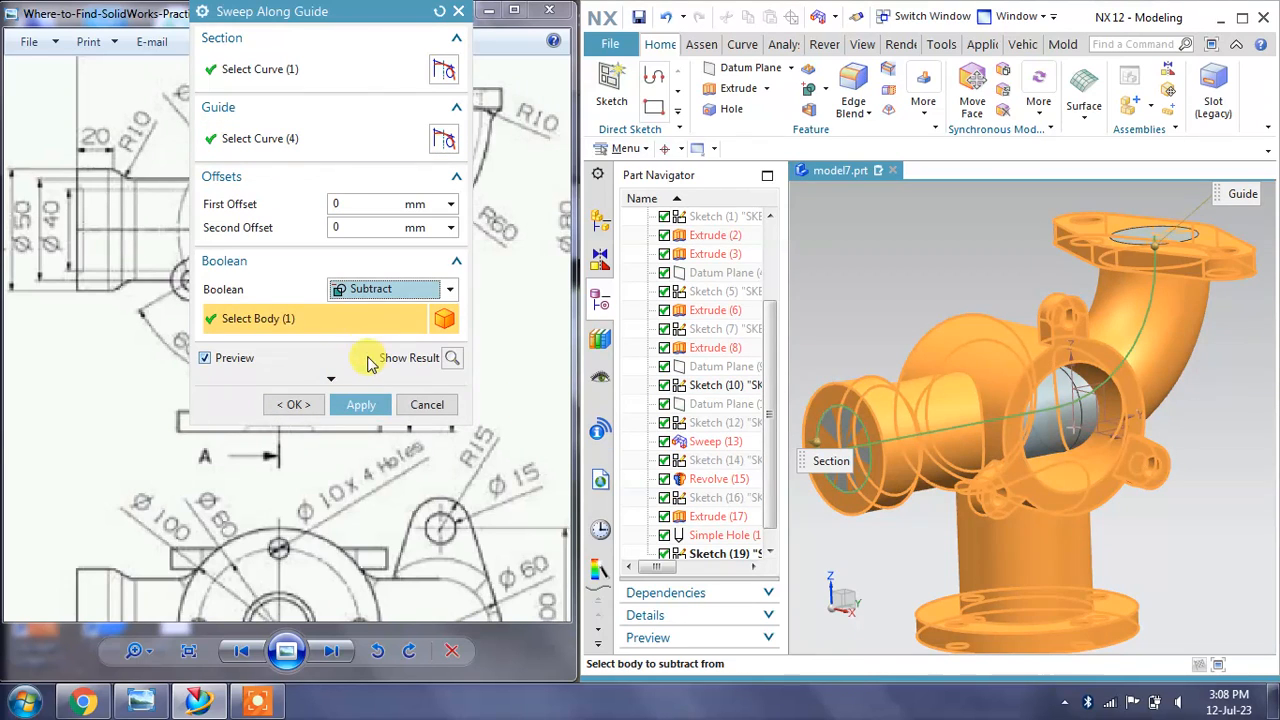
left_click(362, 405)
left_click(426, 405)
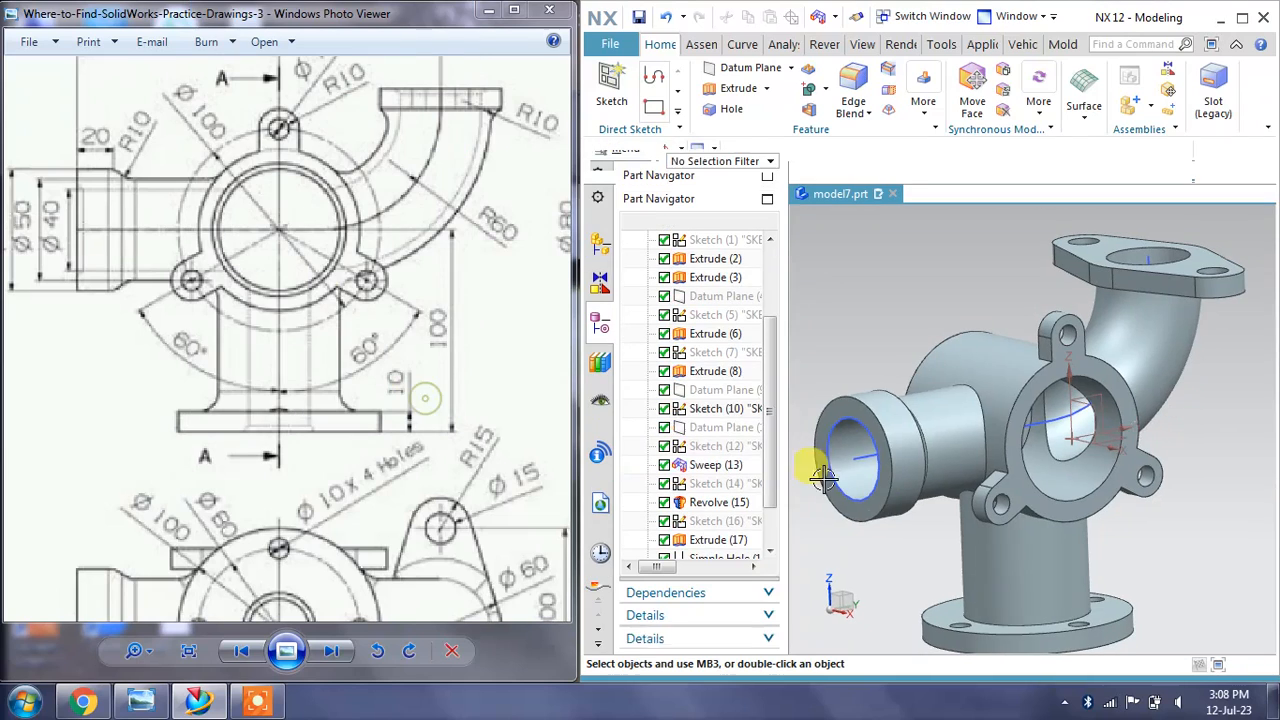
Hide the circle sketch on the side pipe's end face and the centreline path sketch
left_click(846, 515)
left_click(858, 526)
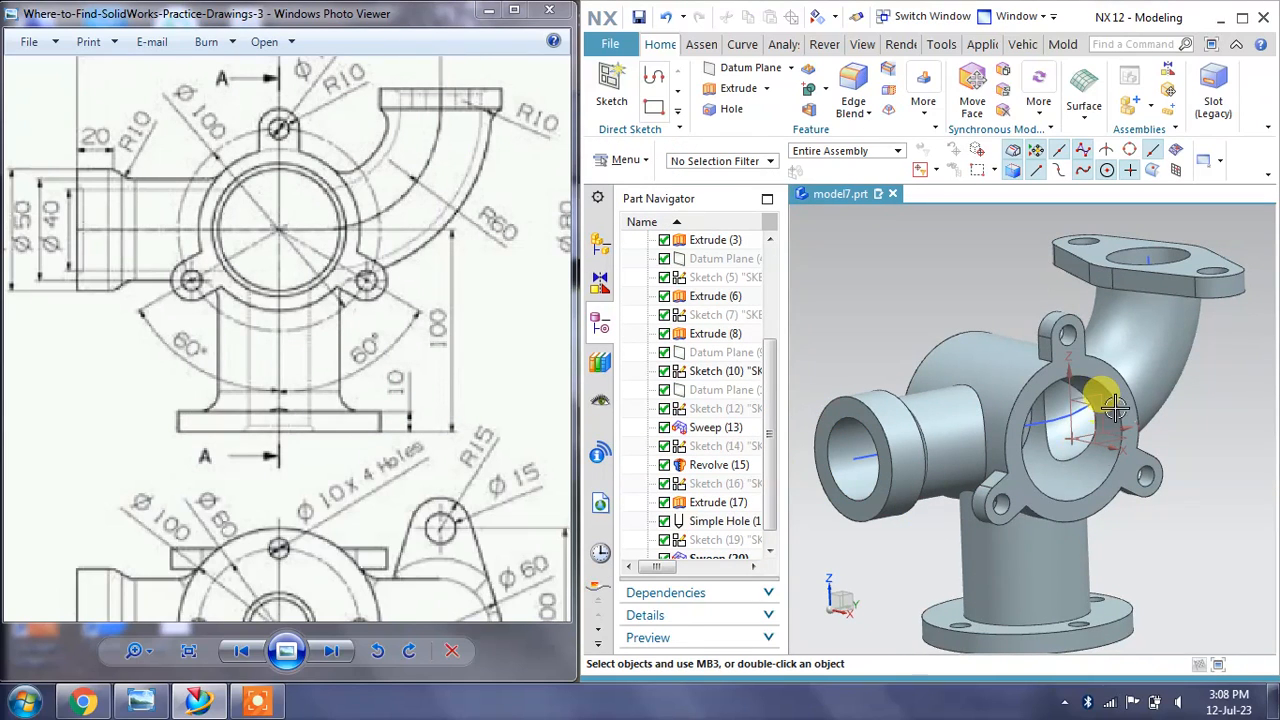
left_click(1060, 424)
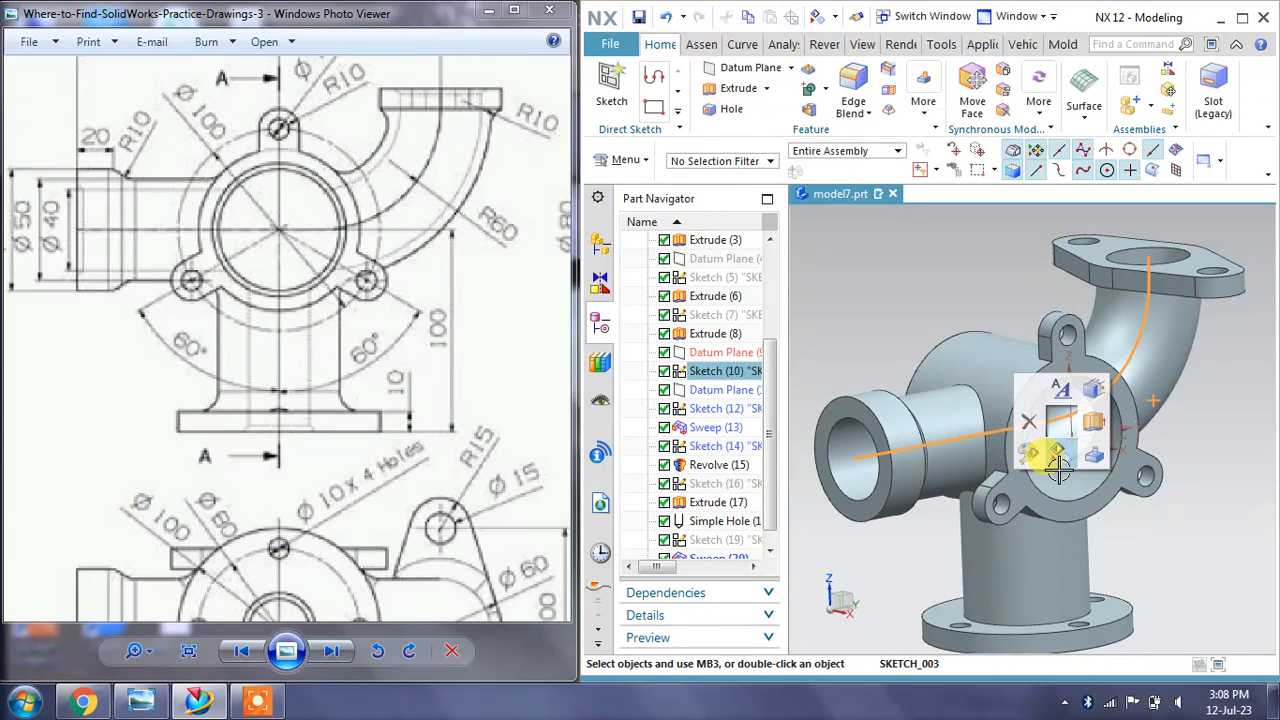
left_click(1072, 436)
Cut a simple general hole of 30 mm diameter and 80 mm depth at the centre of the base flange's underside
mouse_move(1060, 480)
middle_mouse_down()
mouse_move(988, 438)
mouse_move(1020, 490)
middle_mouse_up()
mouse_move(280, 510)
left_mouse_down()
mouse_move(298, 338)
mouse_move(266, 363)
mouse_move(191, 357)
mouse_move(346, 281)
left_mouse_up()
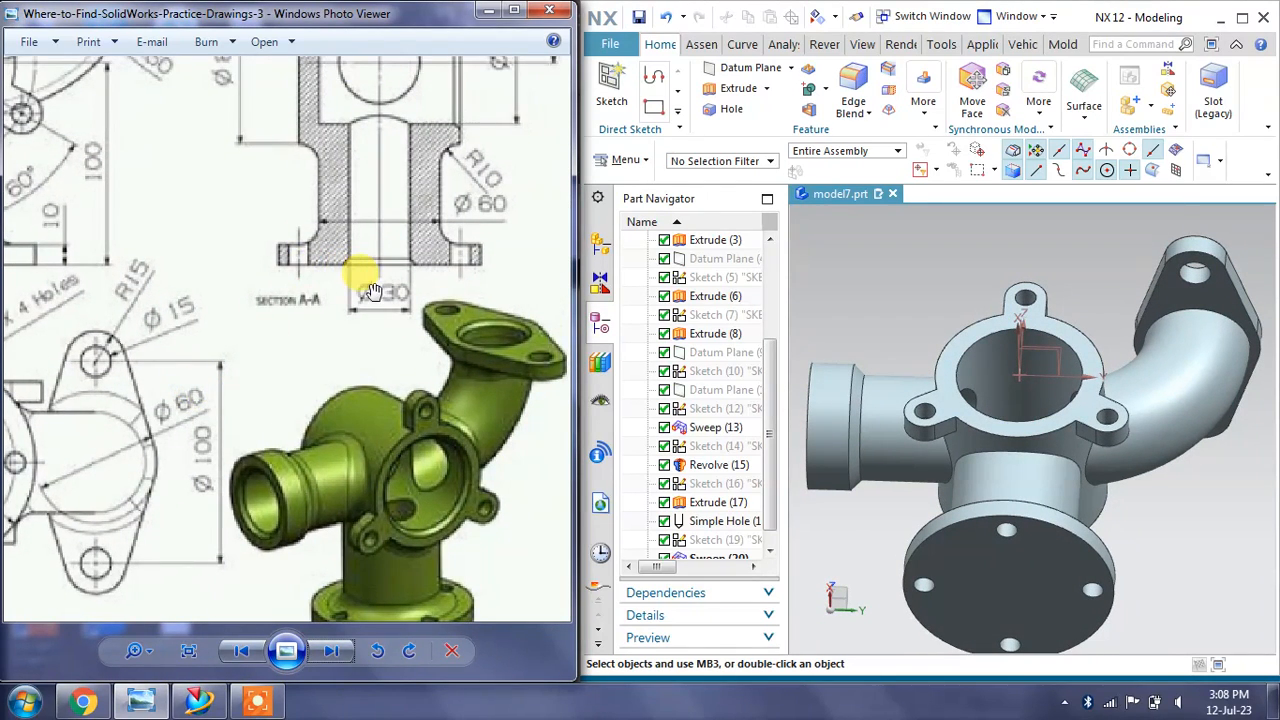
left_click(731, 112)
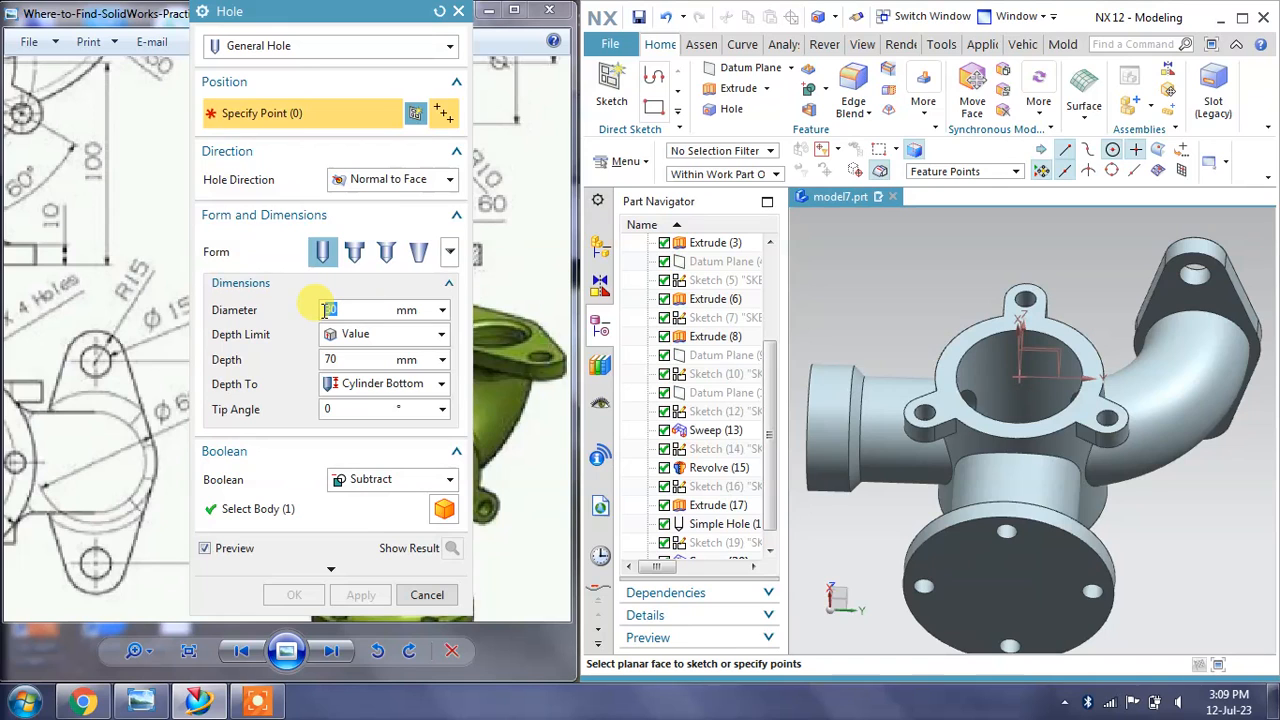
mouse_move(88, 428)
left_mouse_down()
mouse_move(131, 412)
mouse_move(94, 502)
left_mouse_up()
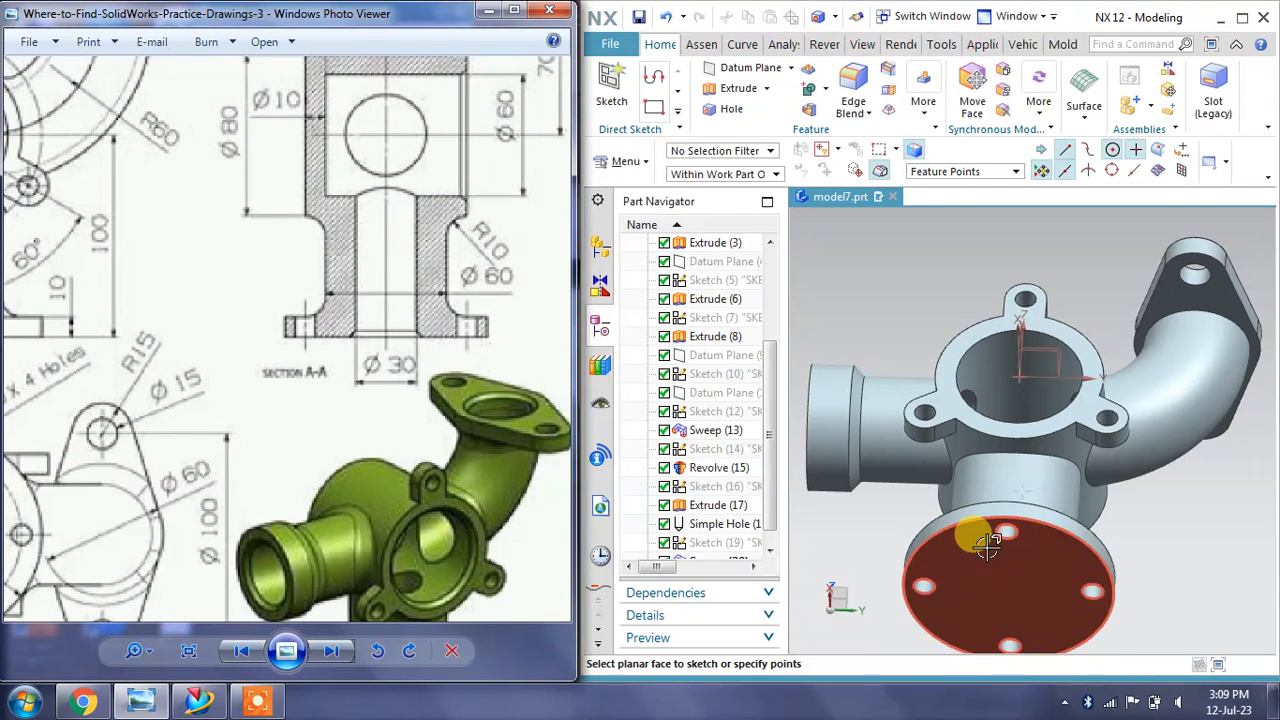
middle_click_drag(962, 532, 986, 486)
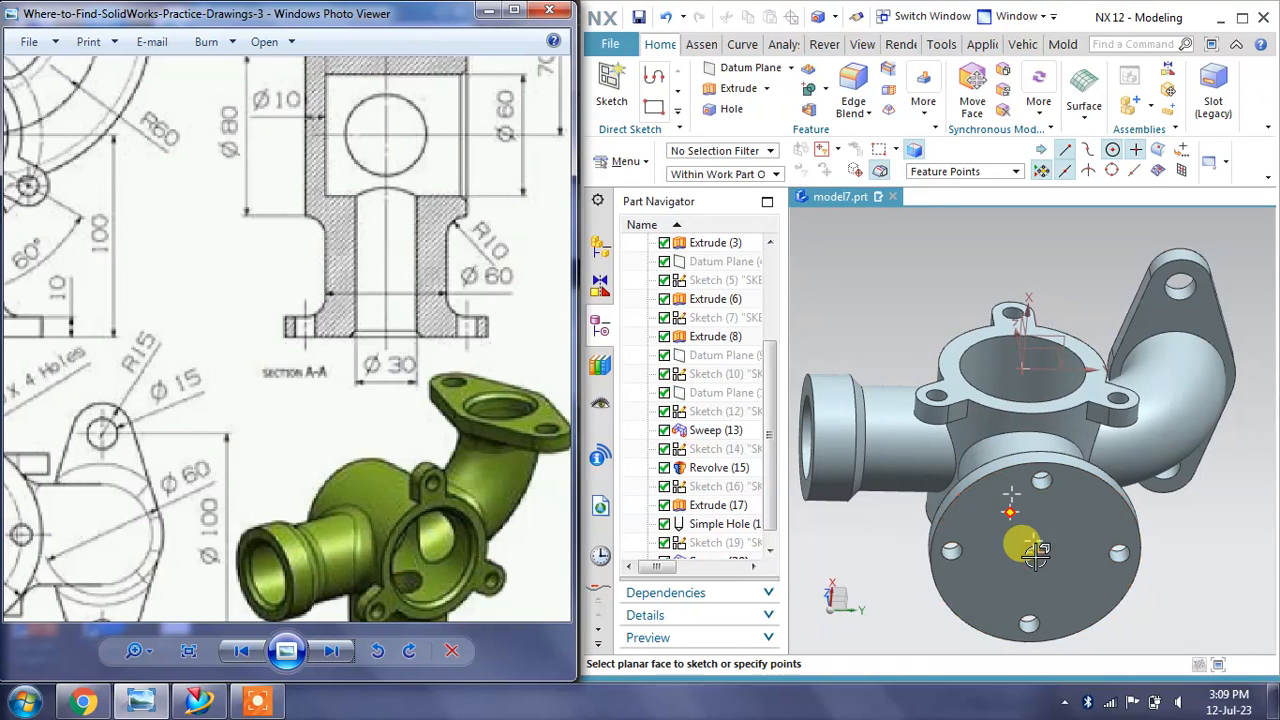
left_click(1011, 515)
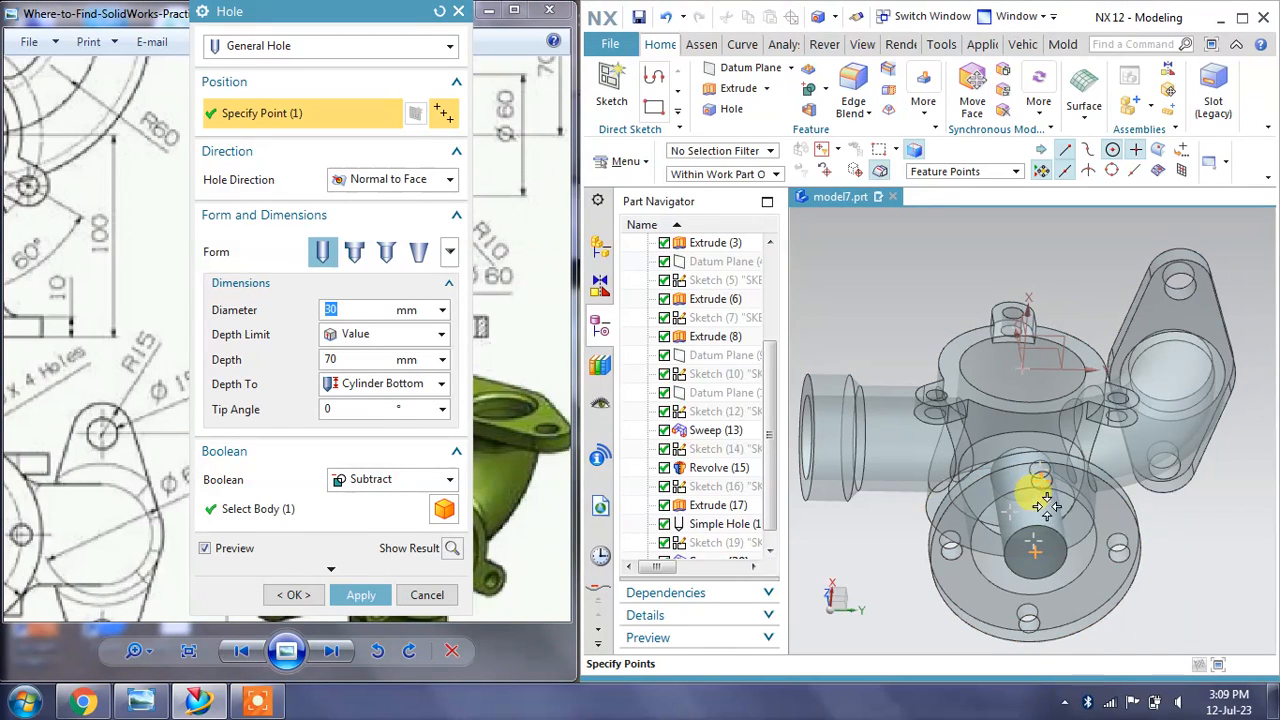
middle_click_drag(1043, 504, 1034, 546)
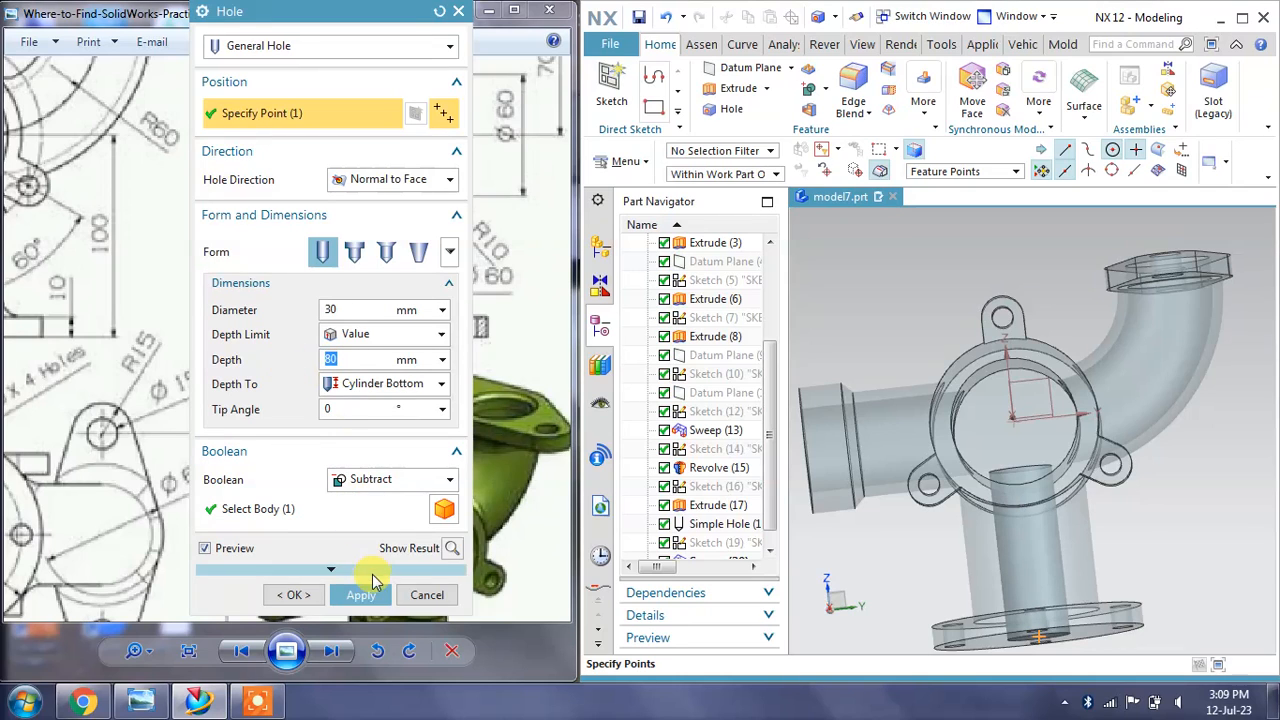
left_click(361, 594)
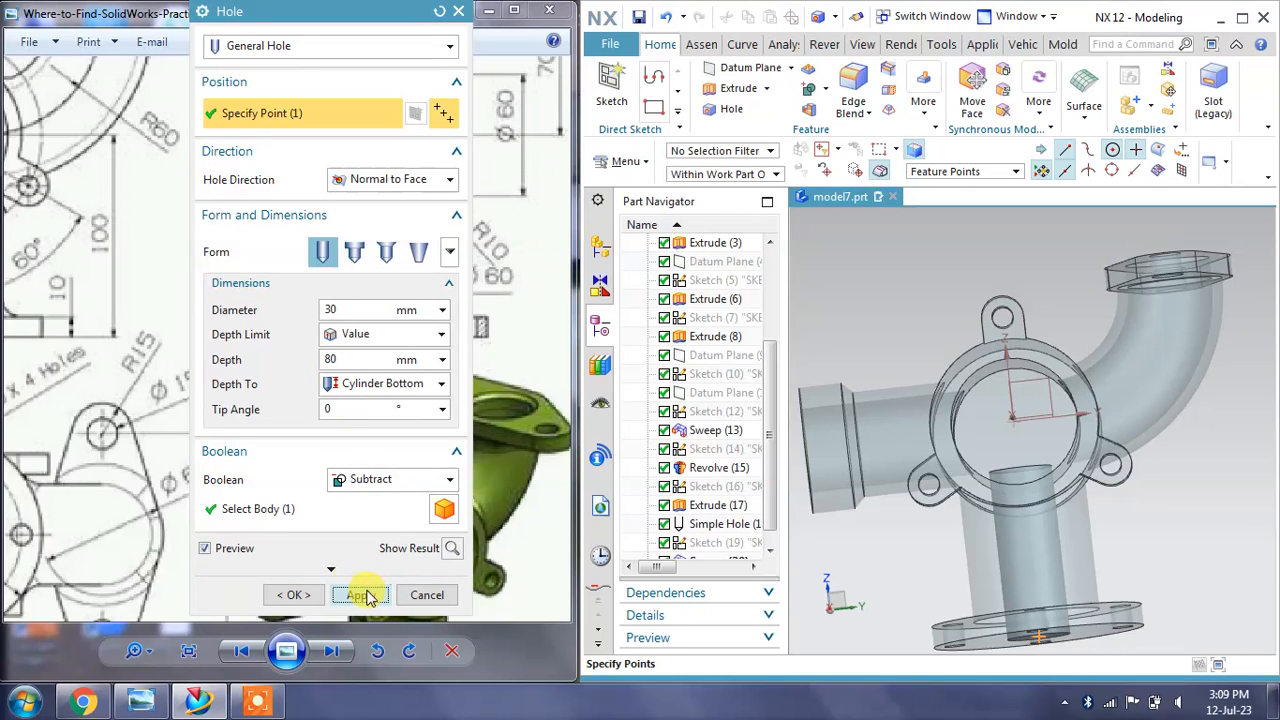
left_click(427, 594)
Start a 10 mm edge blend with the side pipe's collar shoulder edge and its junction edge with the main body
mouse_move(897, 554)
middle_mouse_down()
mouse_move(943, 380)
mouse_move(965, 425)
mouse_move(957, 371)
mouse_move(982, 414)
middle_mouse_up()
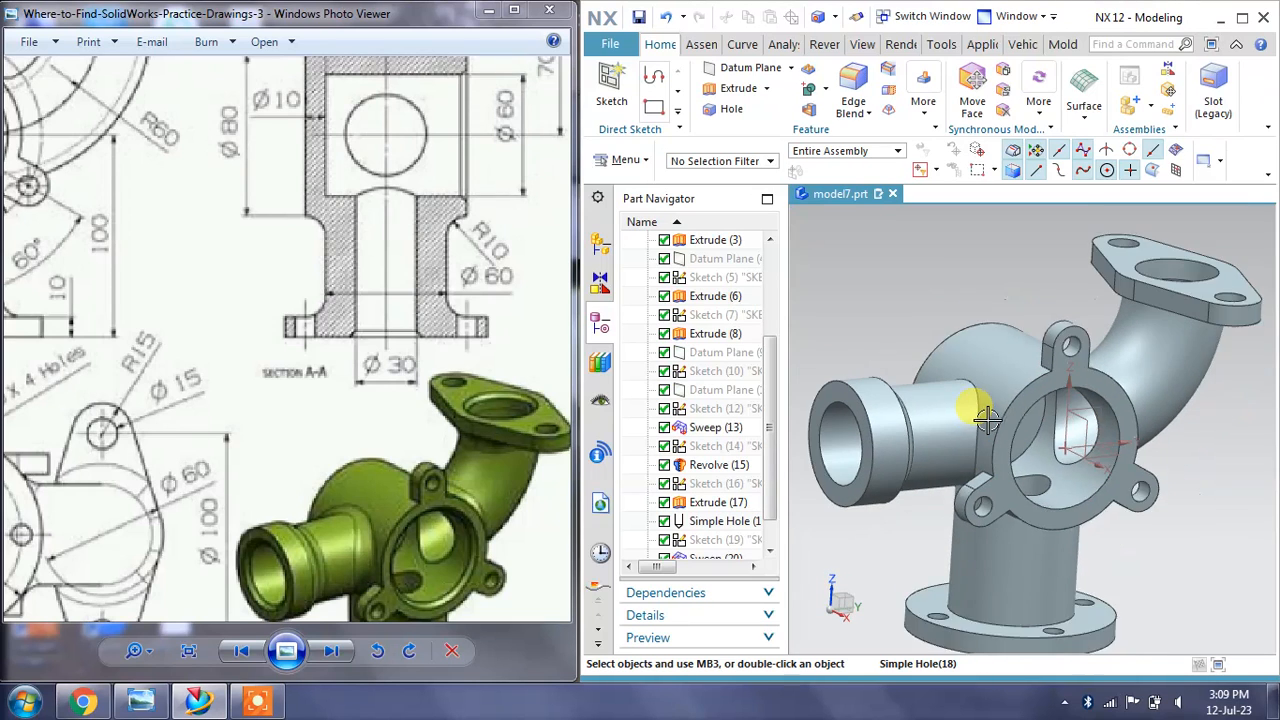
left_click_drag(137, 194, 312, 290)
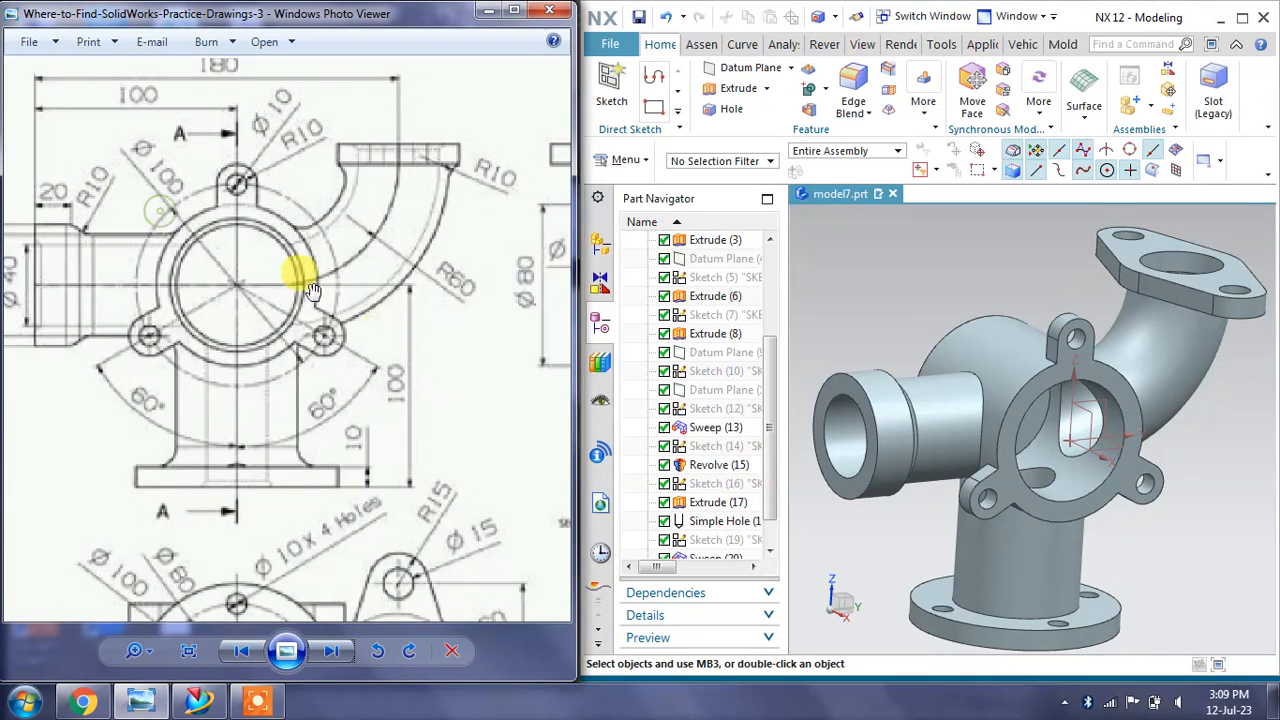
scroll(312, 290, "down", 1)
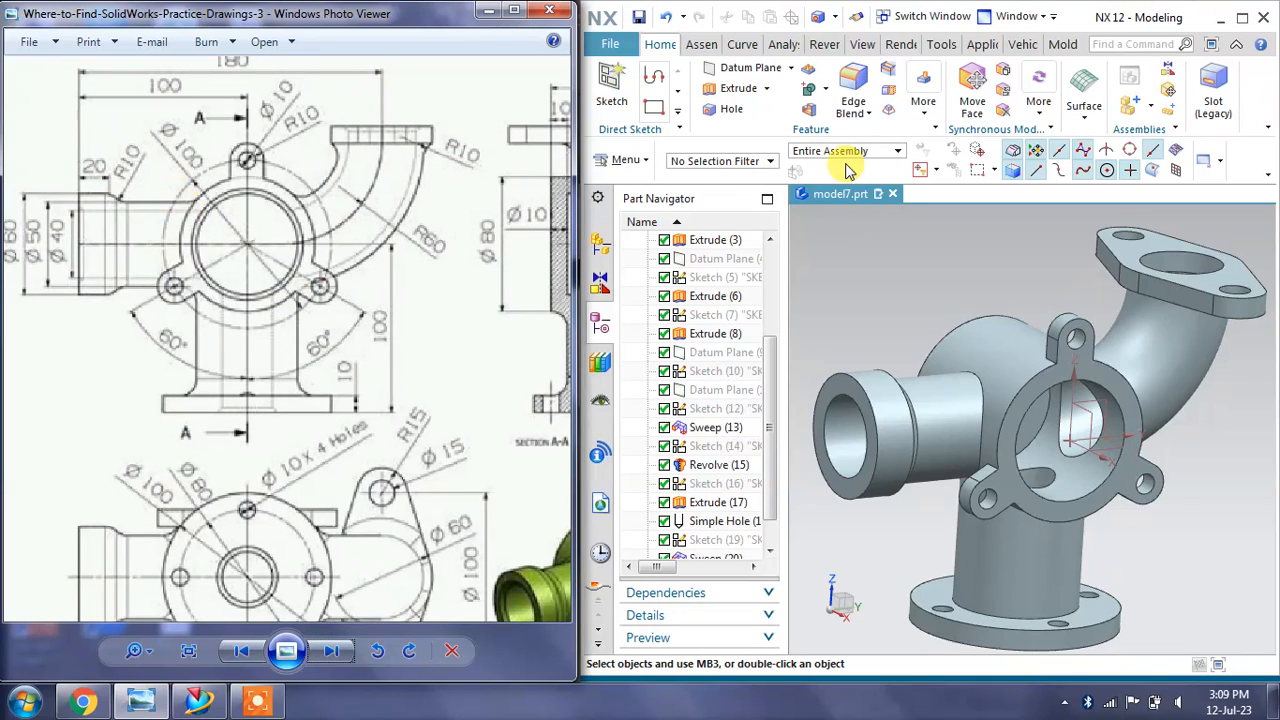
left_click(852, 82)
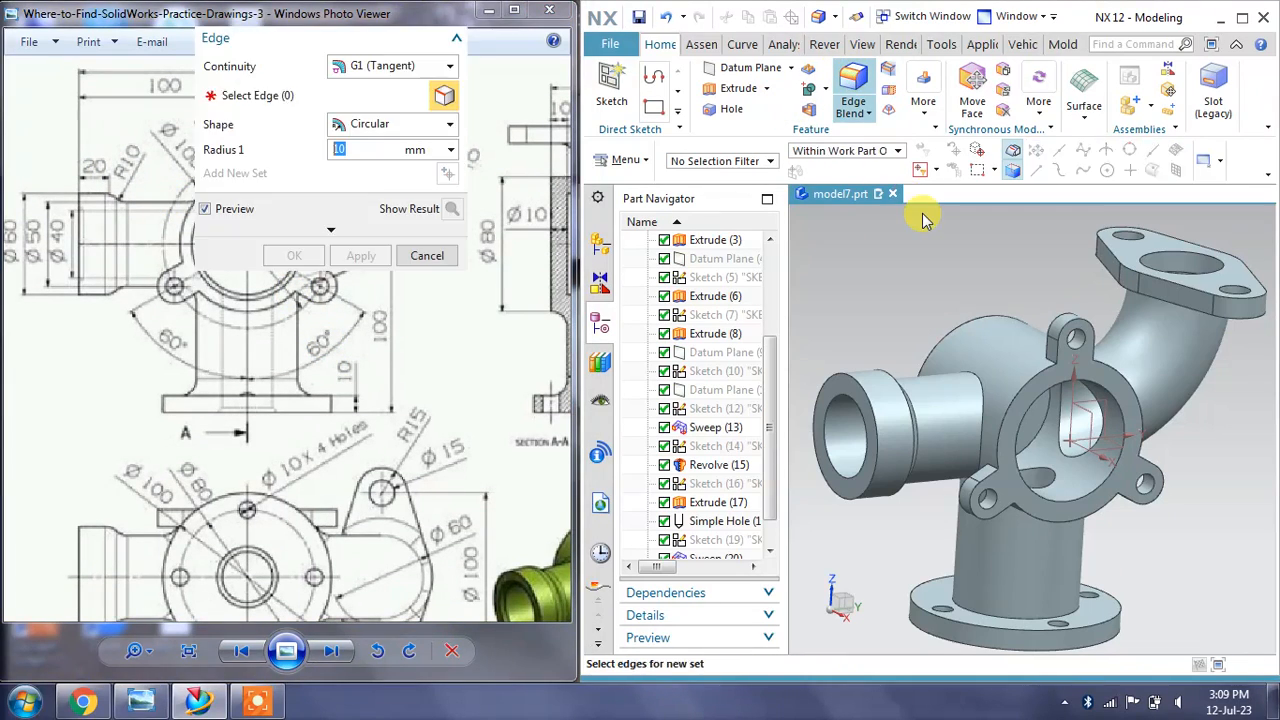
middle_click_drag(882, 325, 837, 309)
scroll(849, 346, "up", 5)
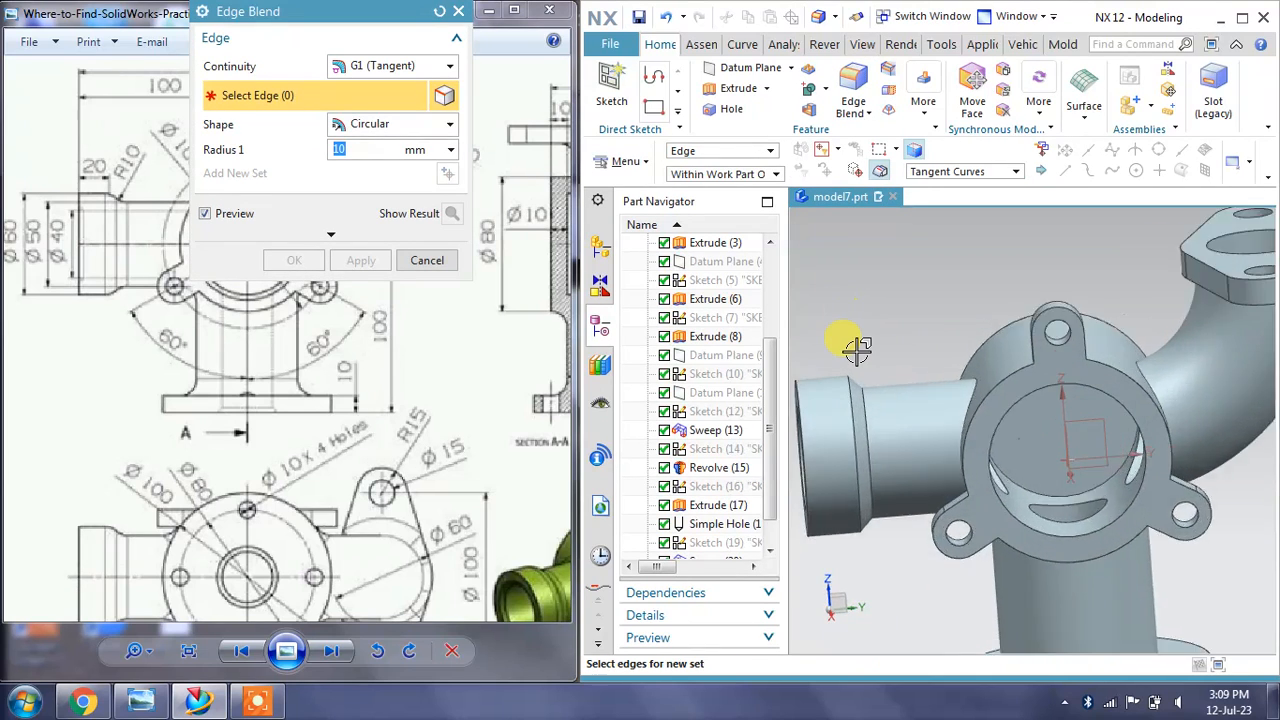
left_click(865, 398)
middle_click_drag(866, 392, 1090, 368)
left_click(1091, 395)
scroll(1046, 337, "down", 5)
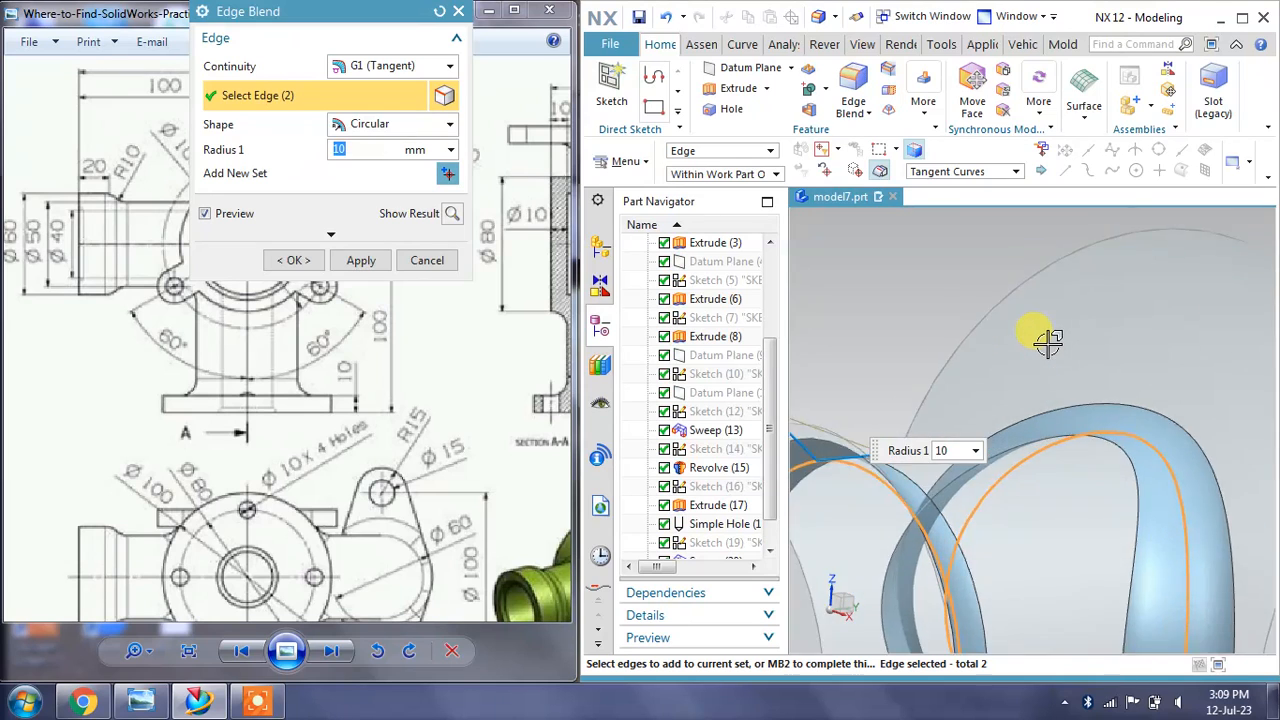
Add the vertical pipe's edge at the base flange and the curved pipe's junction with the main body to the 10 mm blend
scroll(1090, 523, "up", 3)
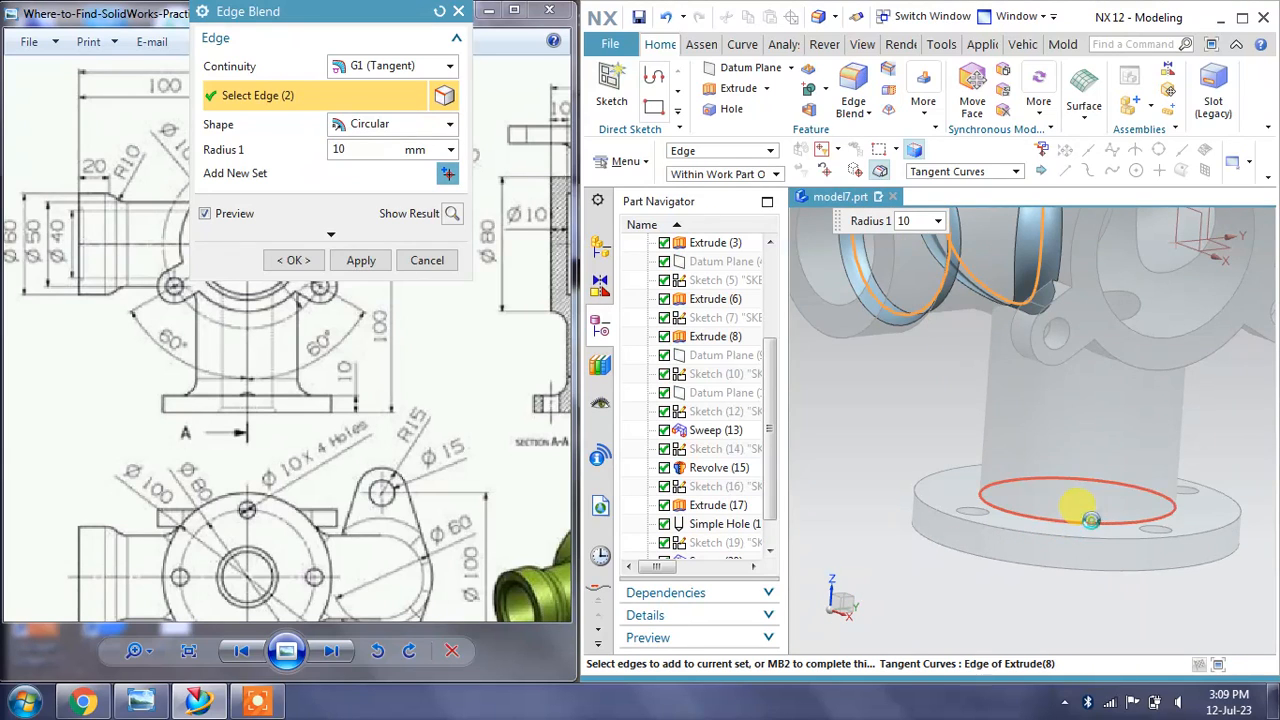
left_click(1080, 514)
middle_click_drag(1094, 363, 1094, 394)
scroll(1071, 346, "up", 4)
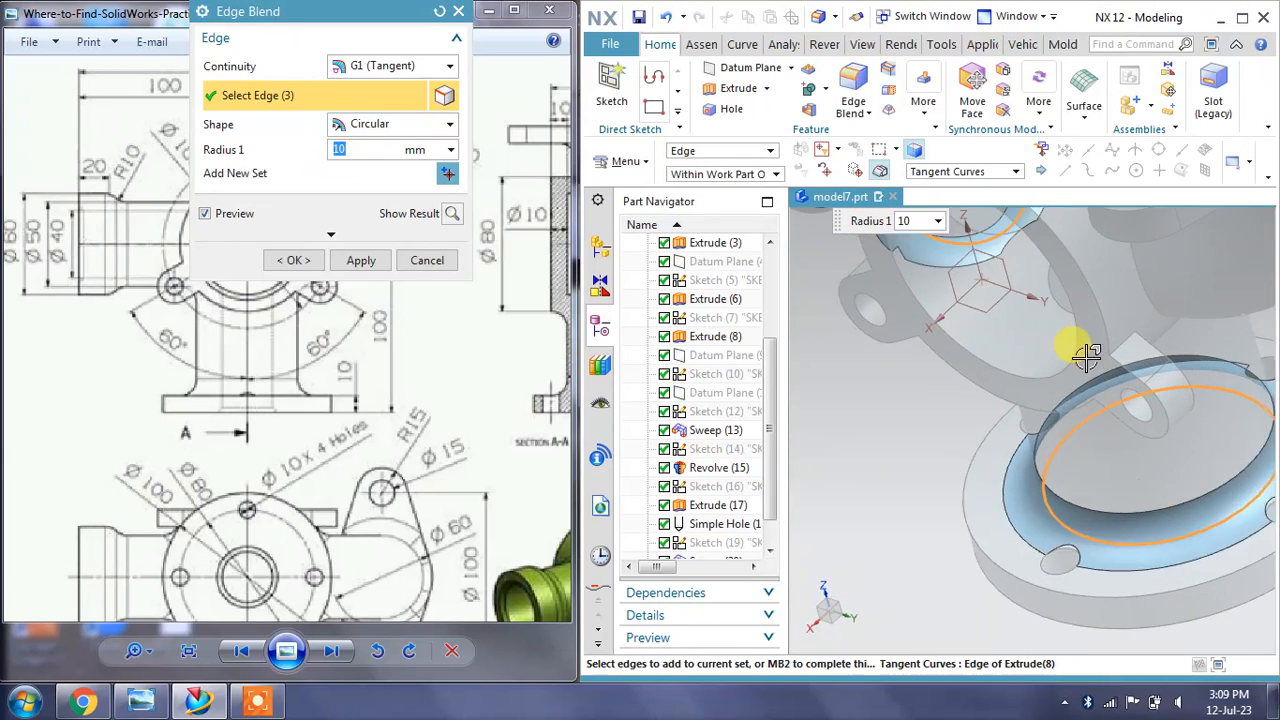
left_click(1166, 290)
scroll(1155, 260, "down", 4)
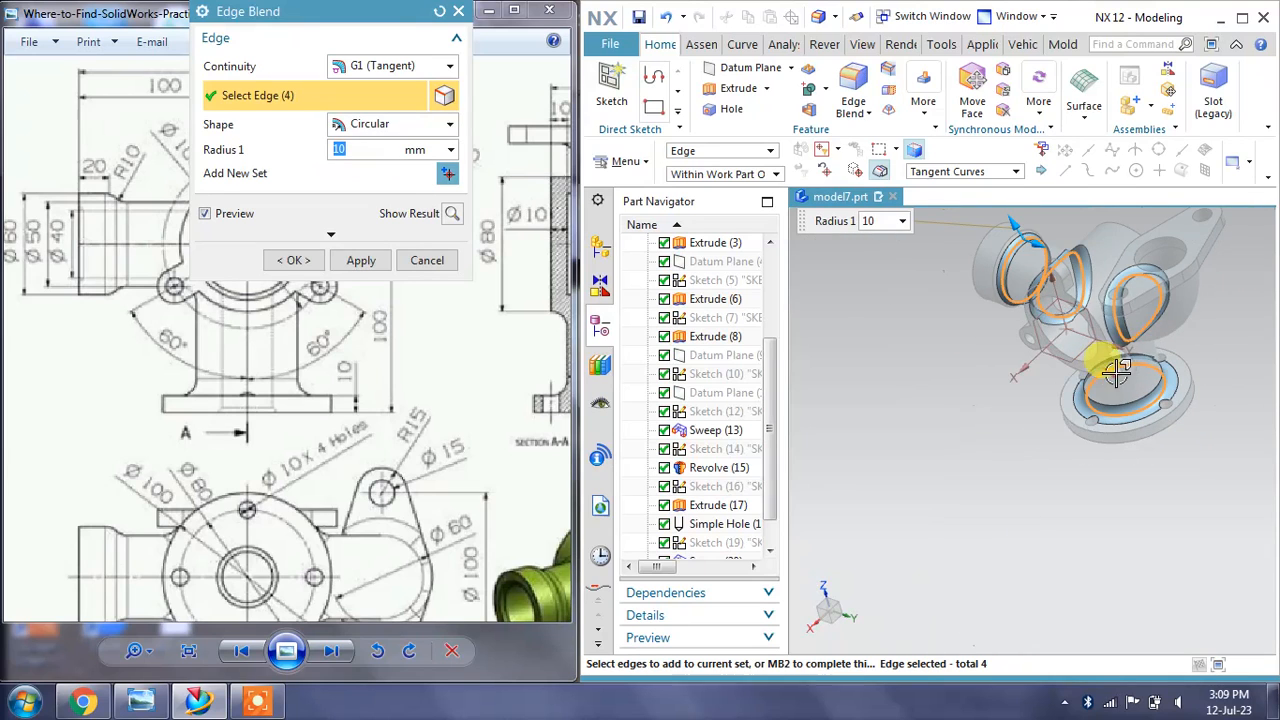
Add the edge where the curved pipe meets the two-lug flange to the 10 mm blend and check the reference drawing
mouse_move(1155, 255)
middle_mouse_down()
mouse_move(1168, 243)
mouse_move(1155, 243)
middle_mouse_up()
scroll(1154, 243, "up", 1)
scroll(1142, 300, "down", 4)
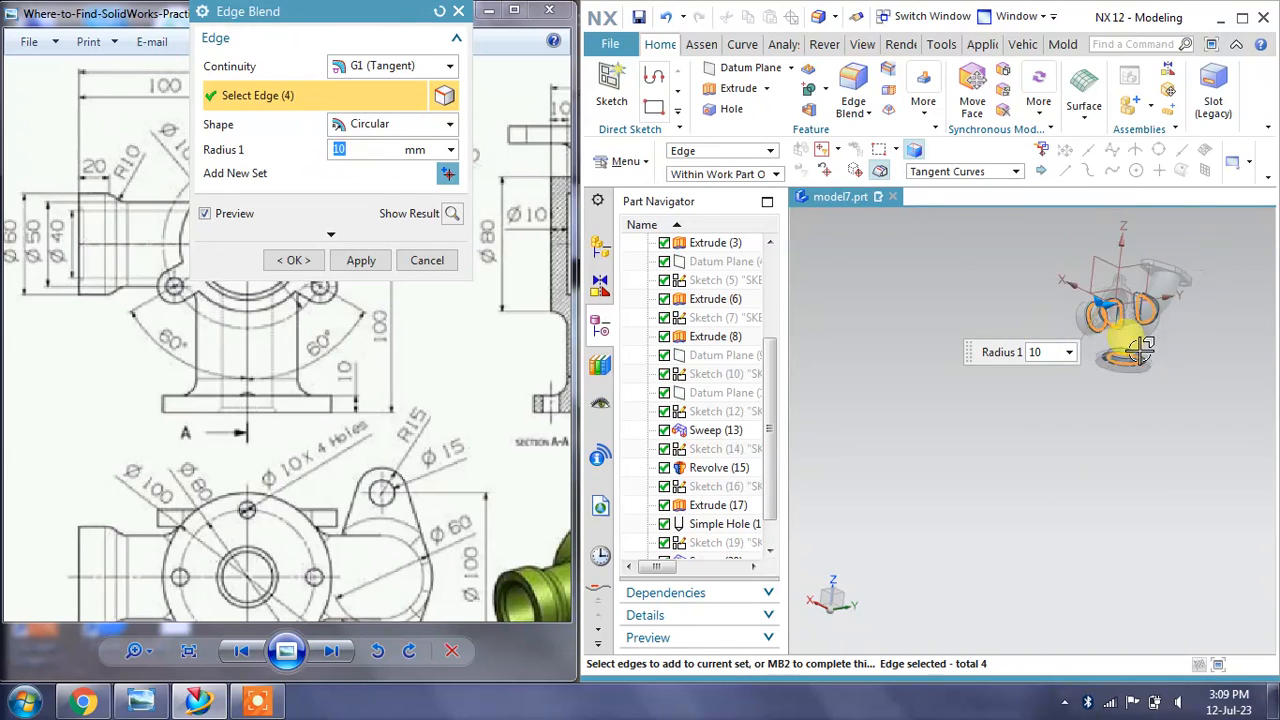
scroll(1090, 285, "up", 6)
left_click(1063, 265)
scroll(1070, 258, "down", 4)
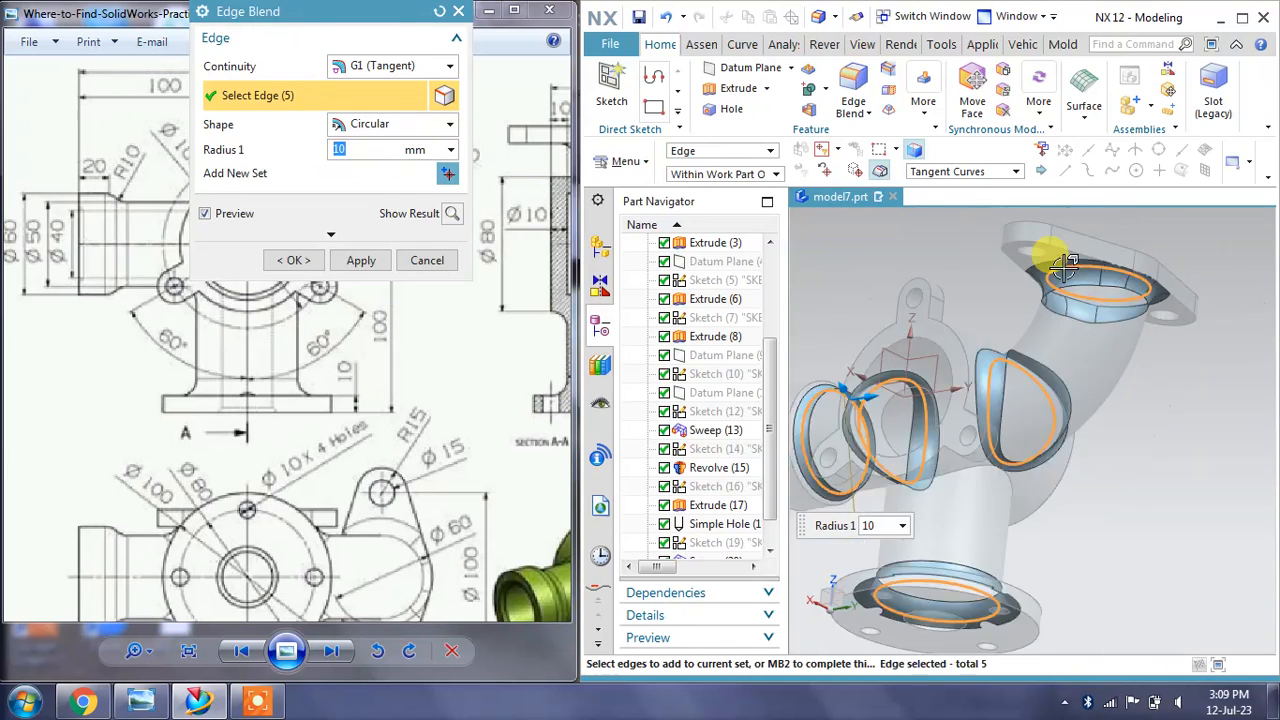
mouse_move(1086, 251)
middle_mouse_down()
mouse_move(1115, 291)
mouse_move(1126, 286)
middle_mouse_up()
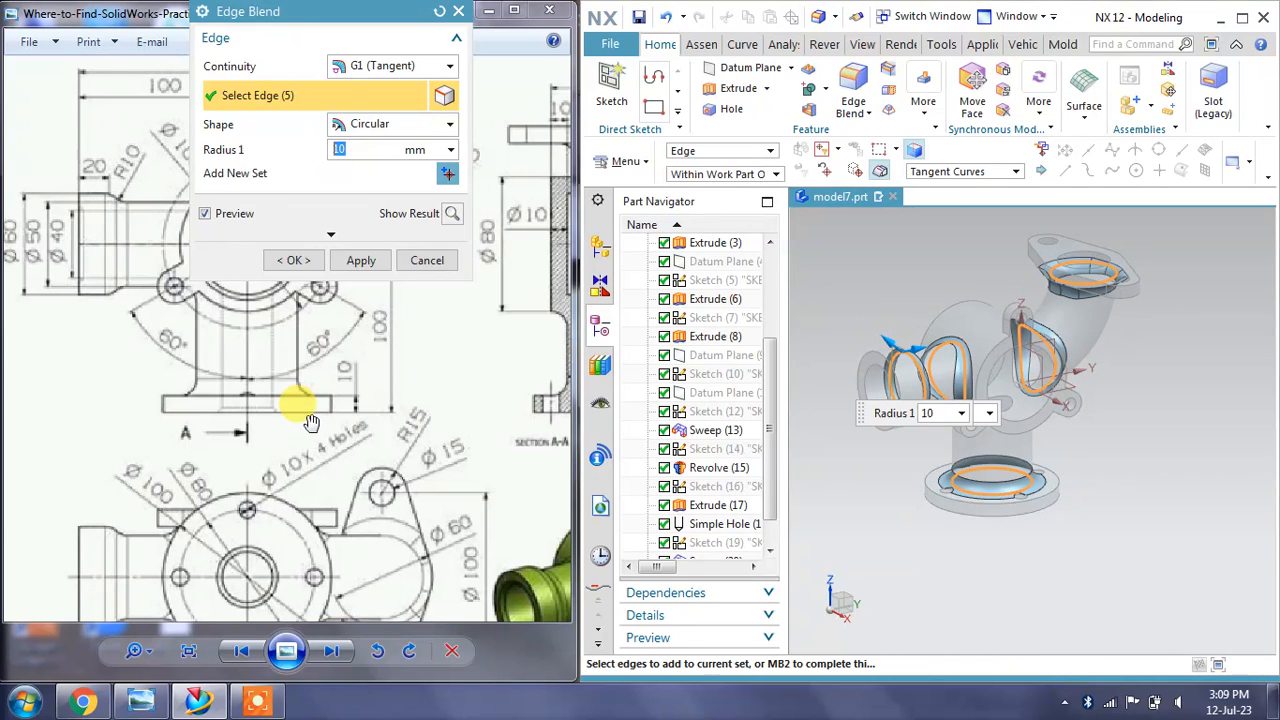
mouse_move(460, 432)
left_mouse_down()
mouse_move(329, 409)
mouse_move(266, 320)
left_mouse_up()
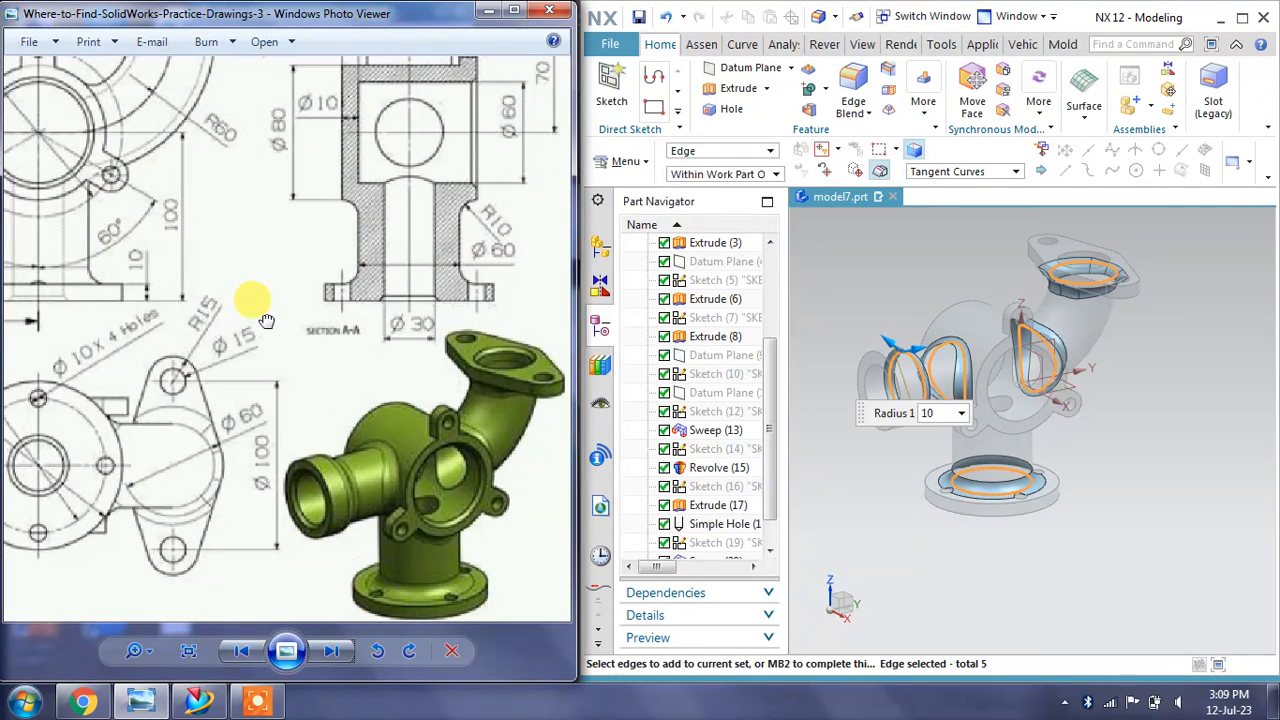
Try to add the vertical pipe's junction edge with the main body to the 10 mm blend, and reset the edge selection
middle_click_drag(1151, 414, 970, 398)
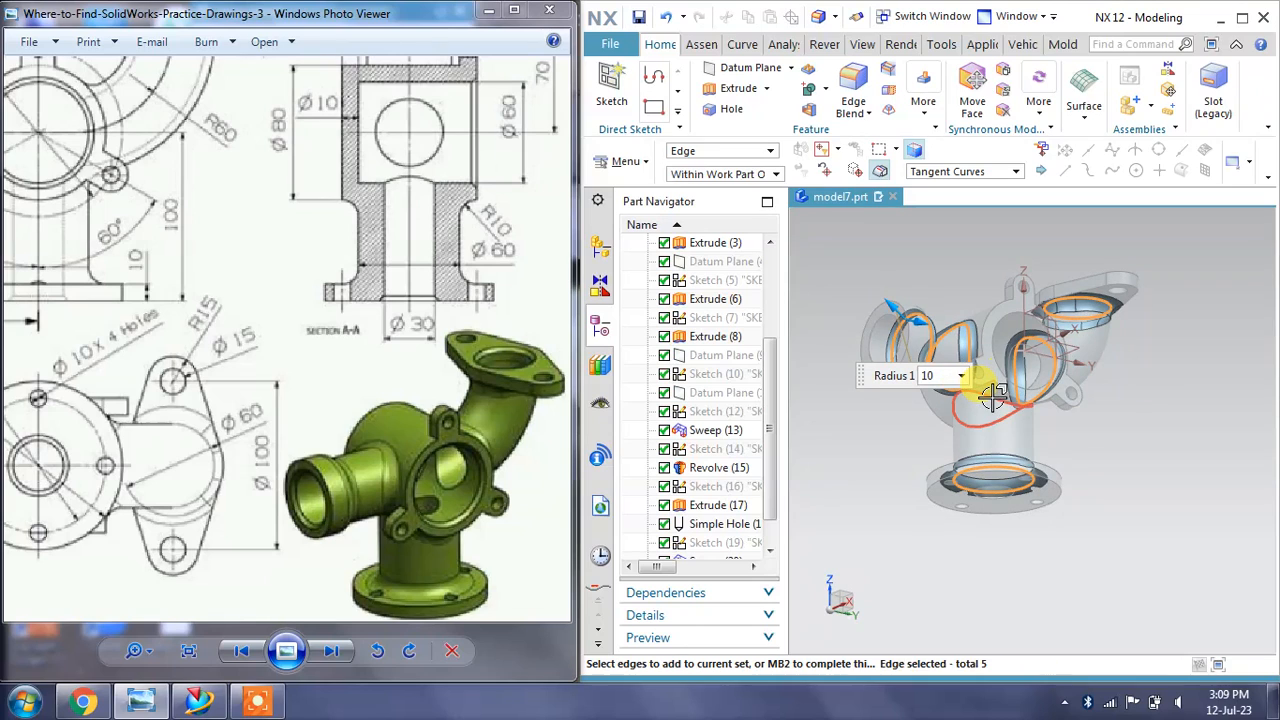
left_click(992, 397)
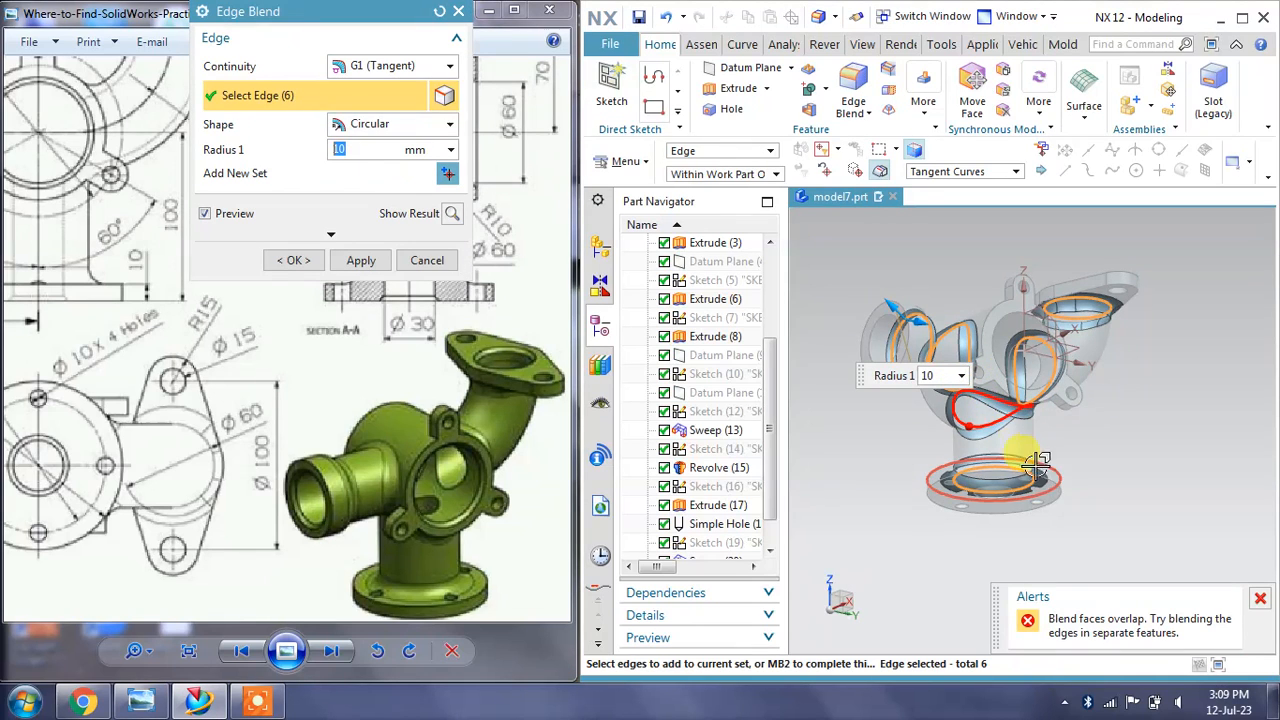
scroll(995, 443, "up", 5)
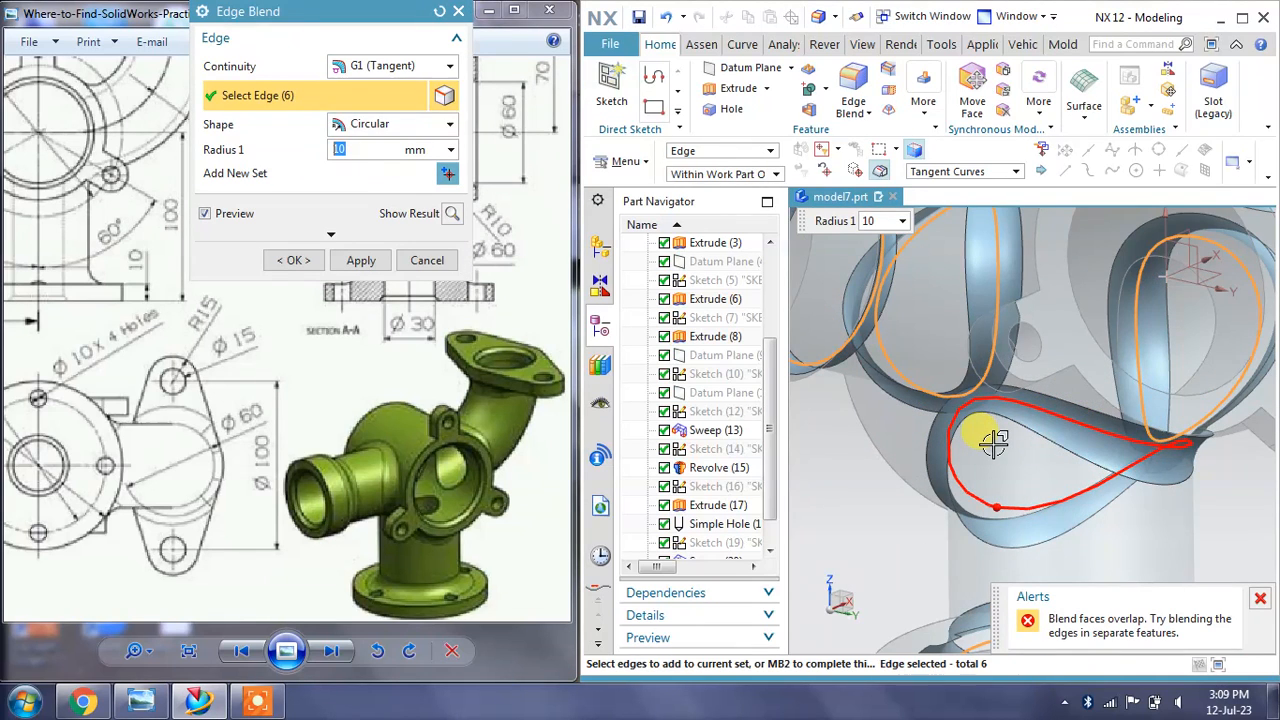
left_click(362, 259)
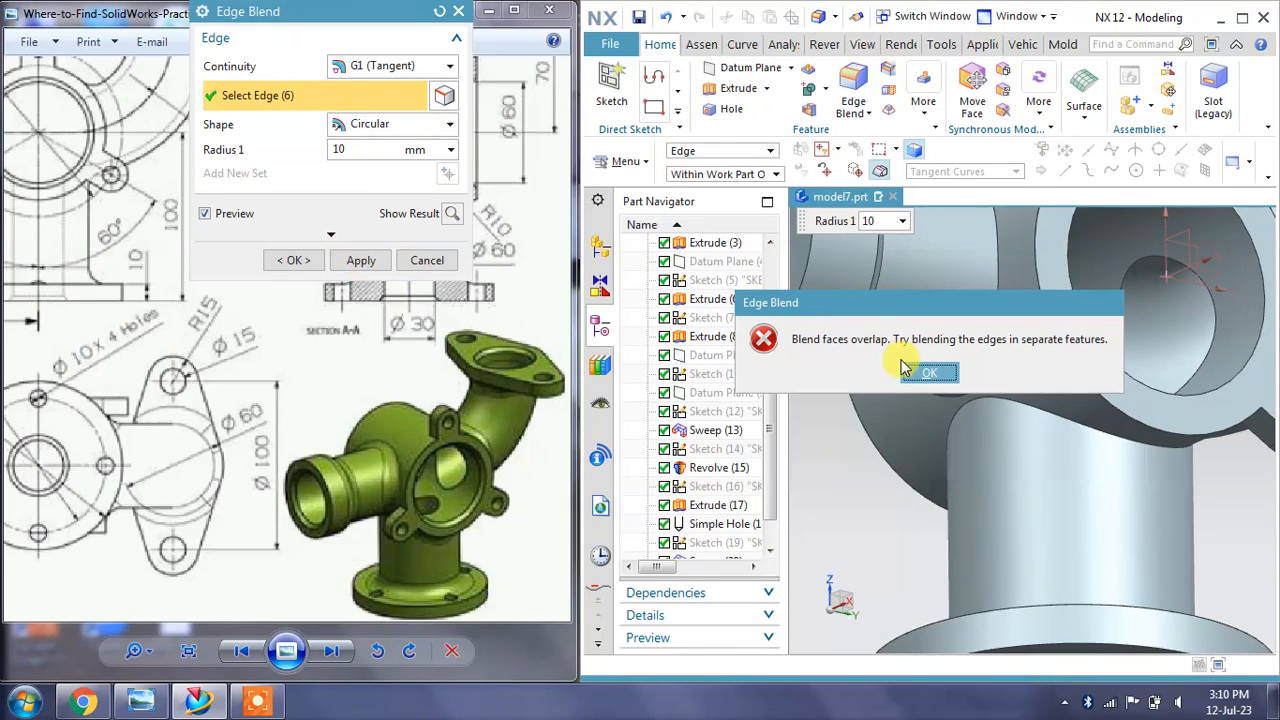
left_click(905, 370)
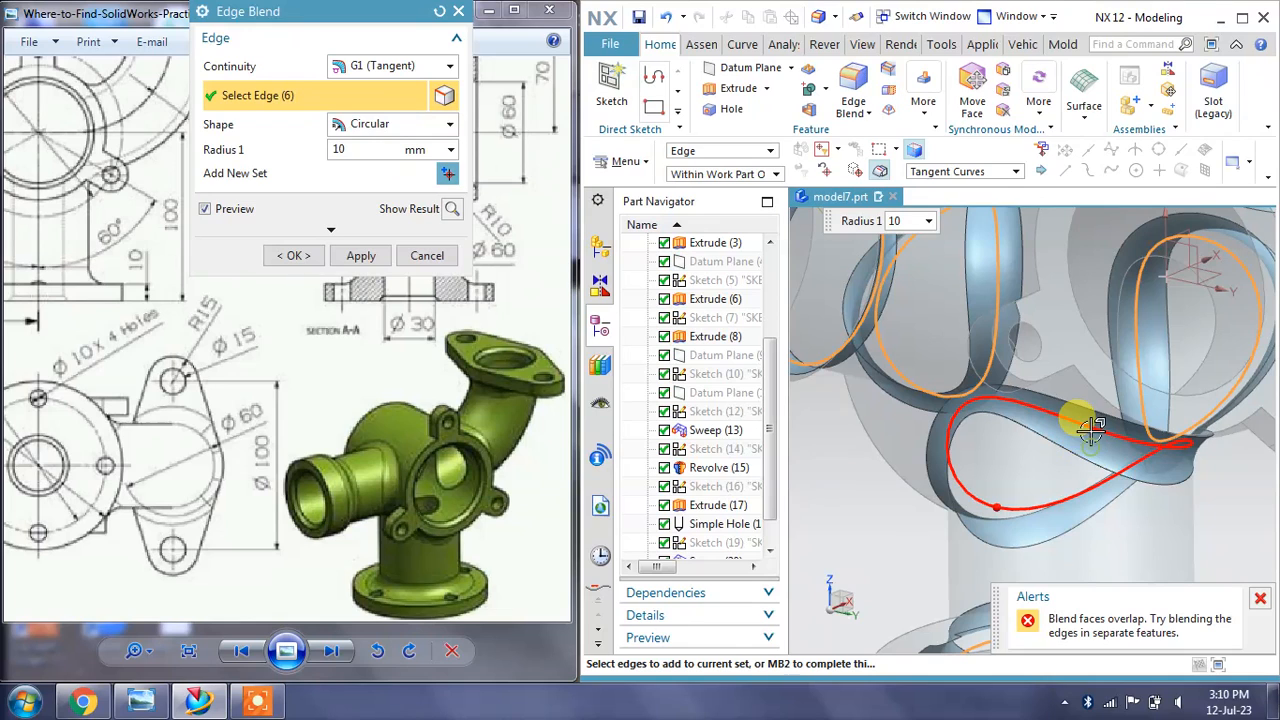
scroll(1093, 425, "down", 5)
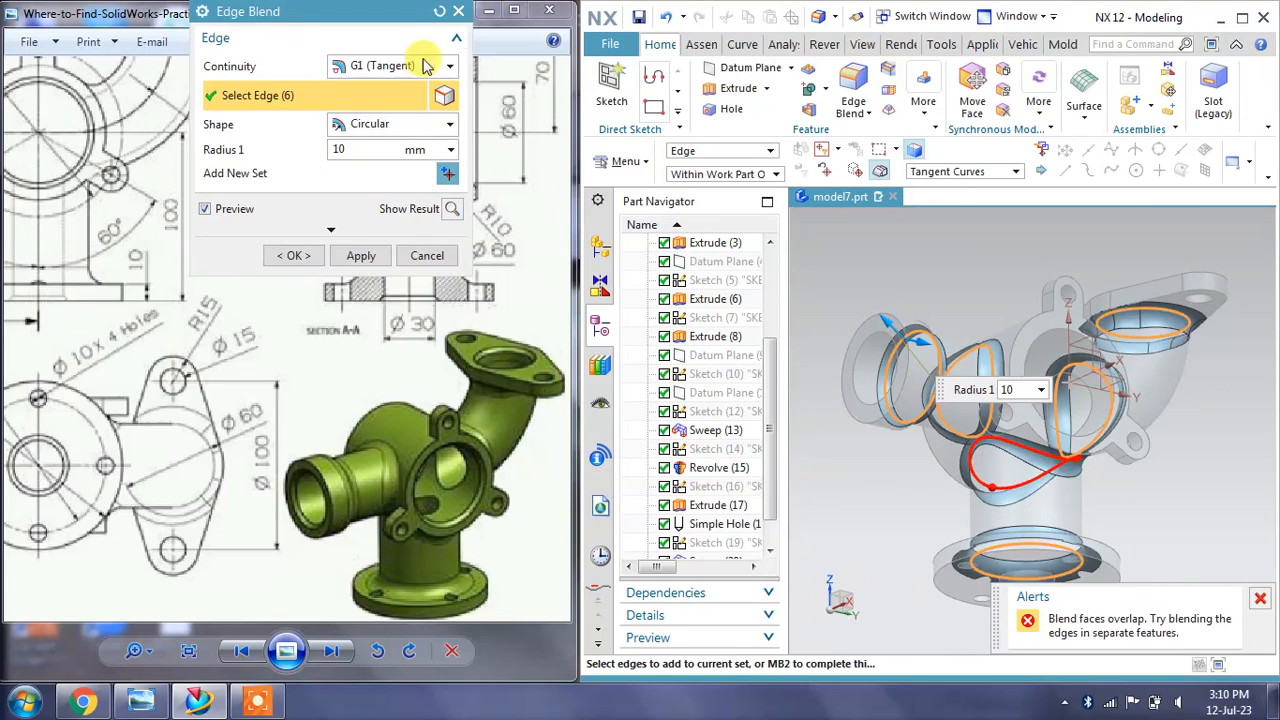
left_click(439, 11)
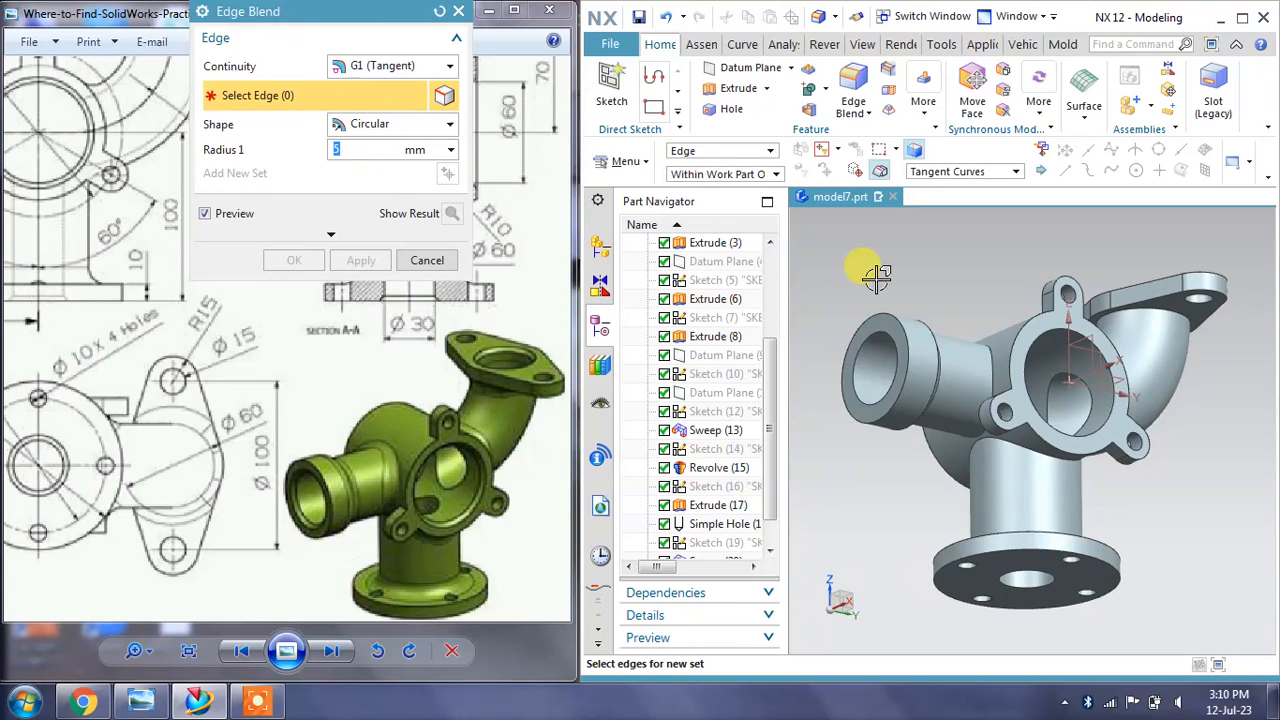
Apply a 5 mm edge blend to the side pipe's collar shoulder and body junction, both curved pipe ends and the base flange junction
middle_click_drag(938, 295, 908, 320)
scroll(898, 372, "up", 3)
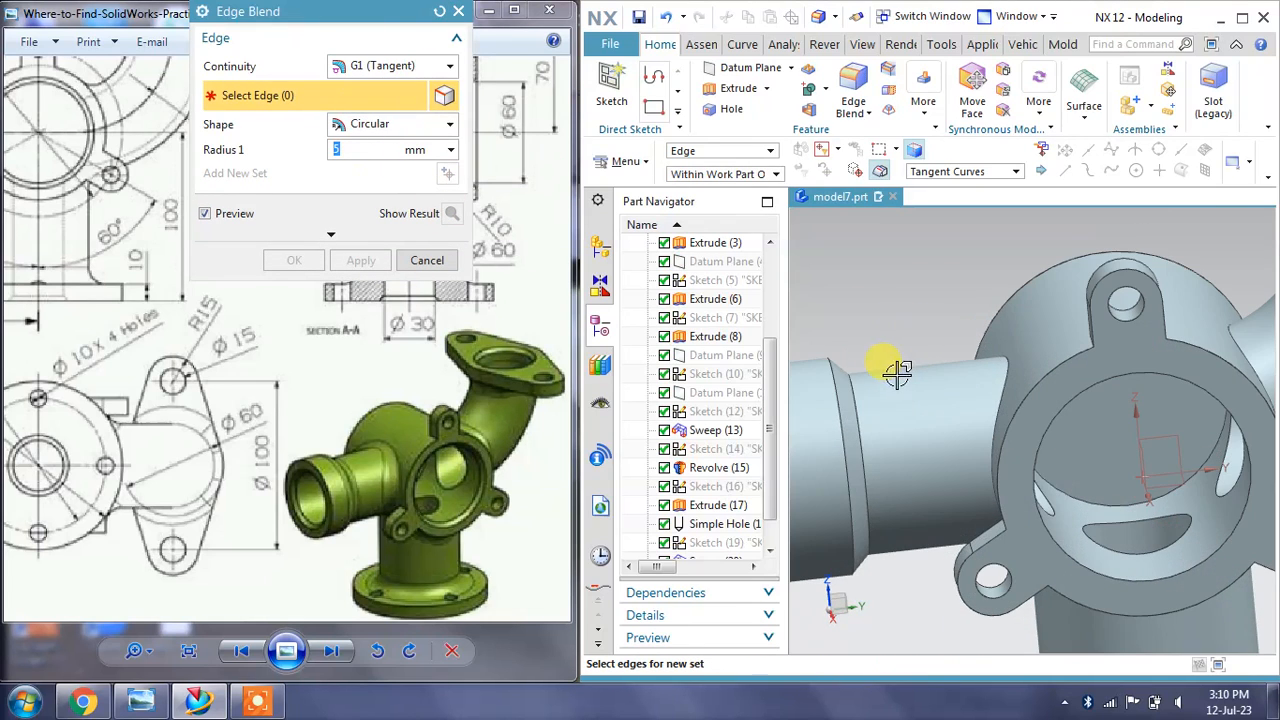
left_click(852, 368)
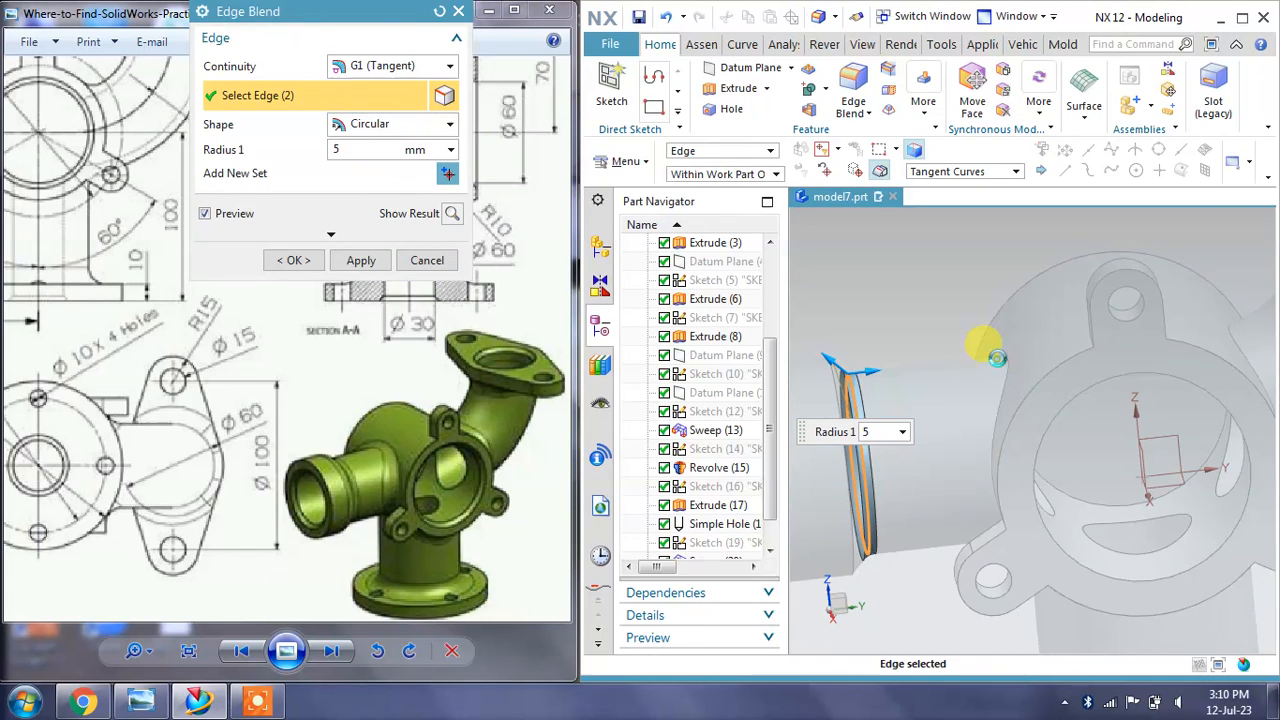
scroll(997, 357, "down", 2)
middle_click_drag(986, 334, 1122, 340)
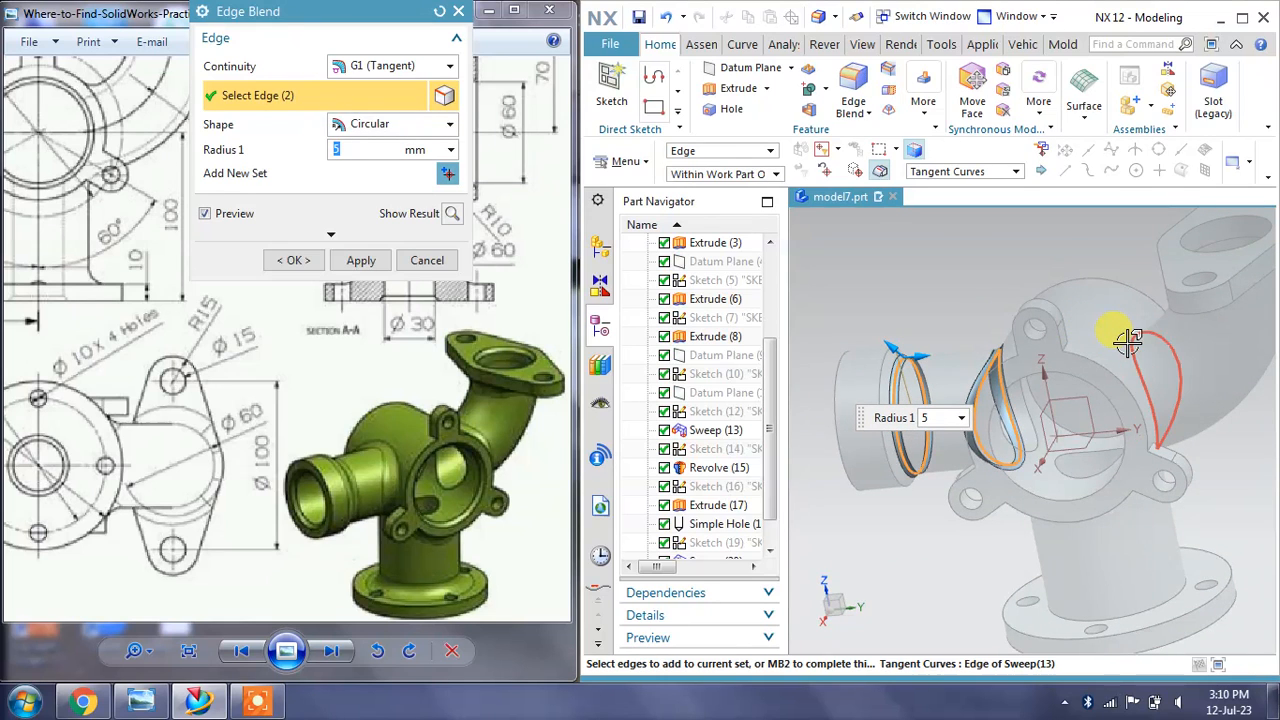
left_click(1128, 341)
middle_click_drag(1229, 322, 1026, 357)
left_click(1122, 352)
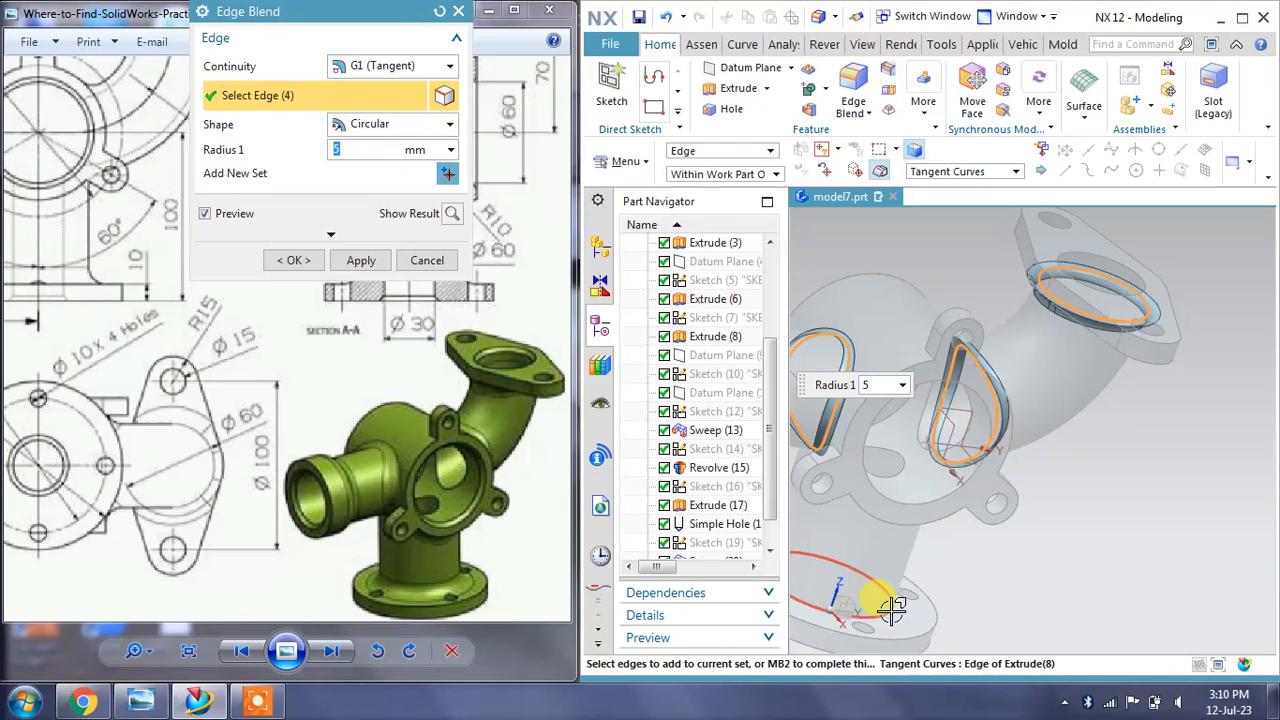
left_click(892, 609)
left_click(386, 268)
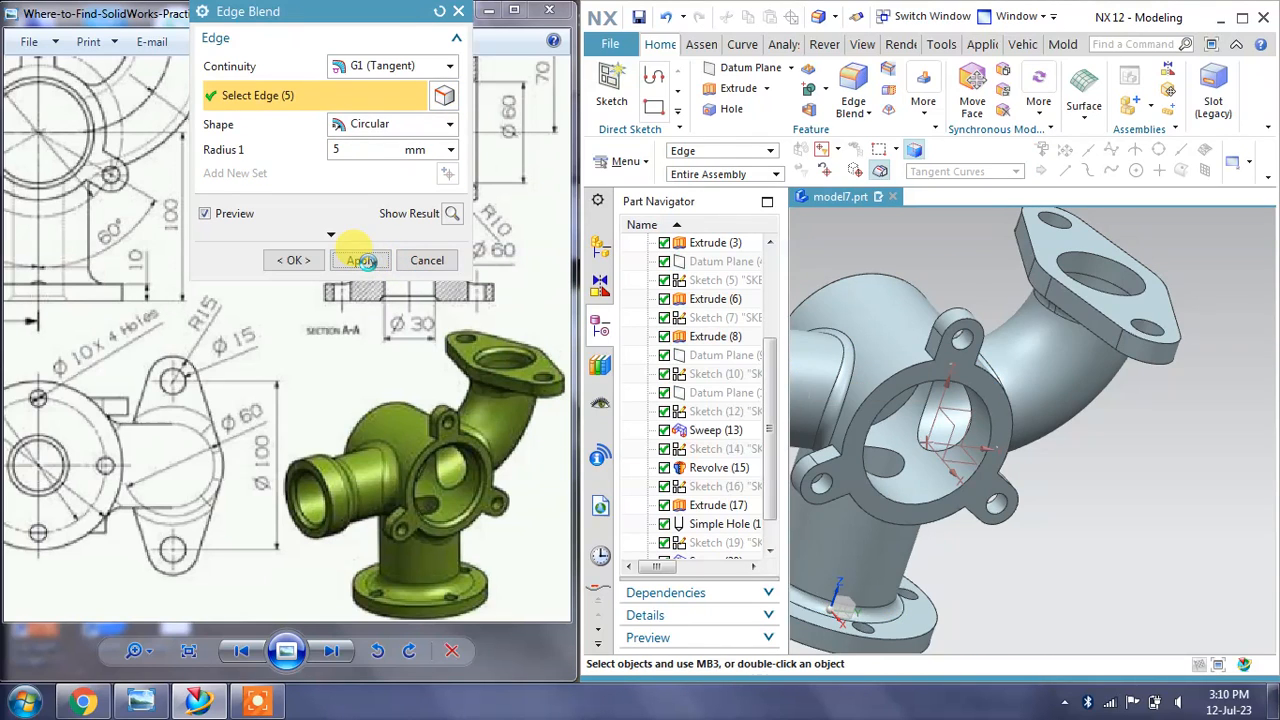
Blend the vertical pipe's junction edge with the main body at a 10 mm radius
middle_click_drag(1075, 505, 795, 378)
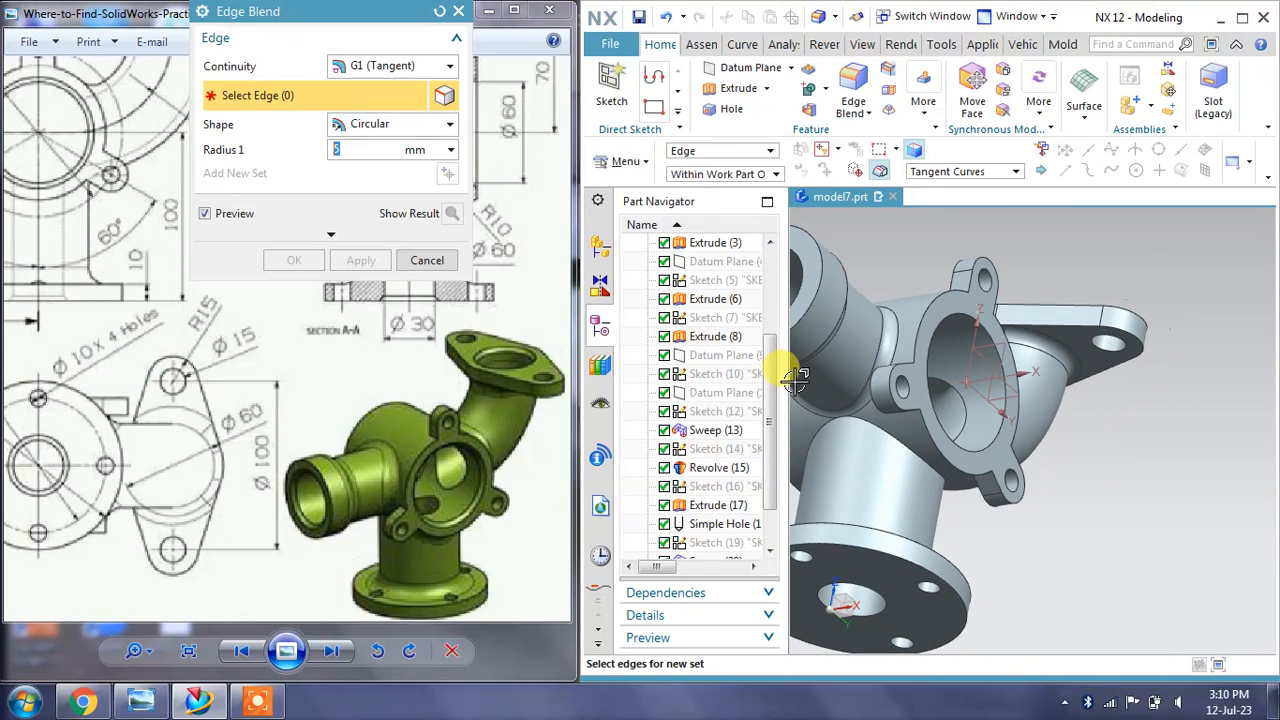
left_click(892, 432)
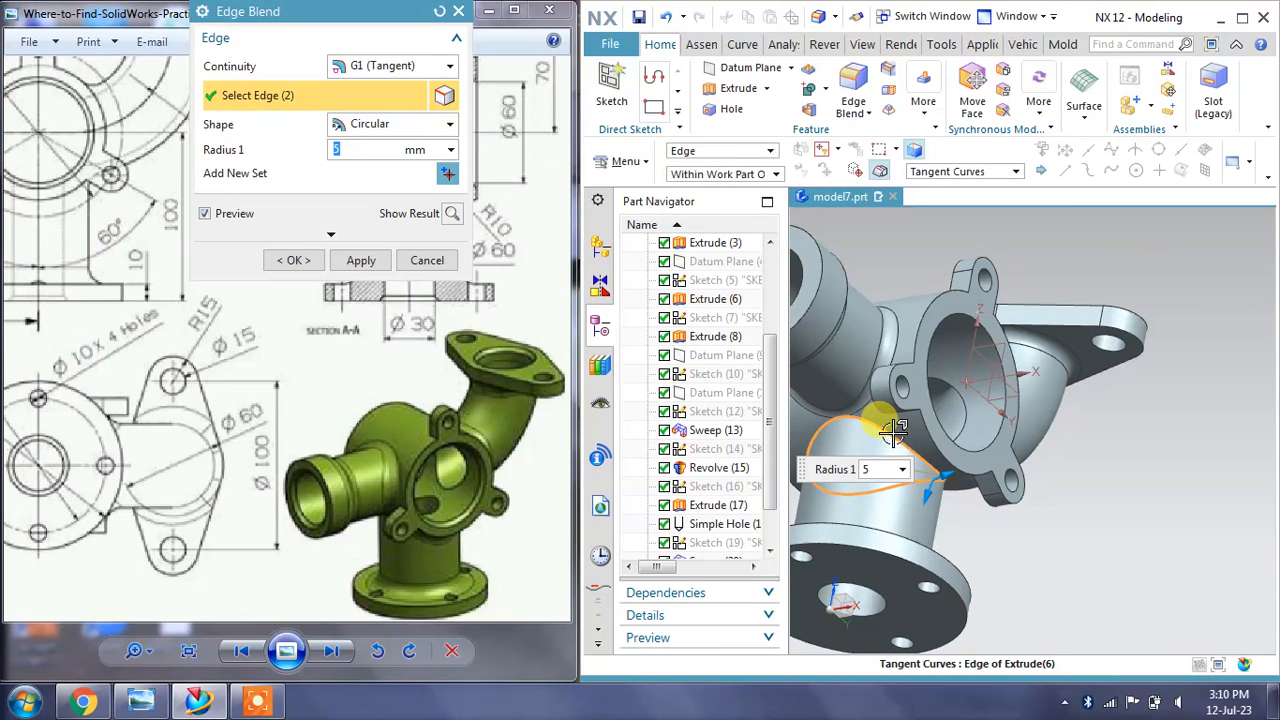
middle_click_drag(1066, 440, 1192, 410)
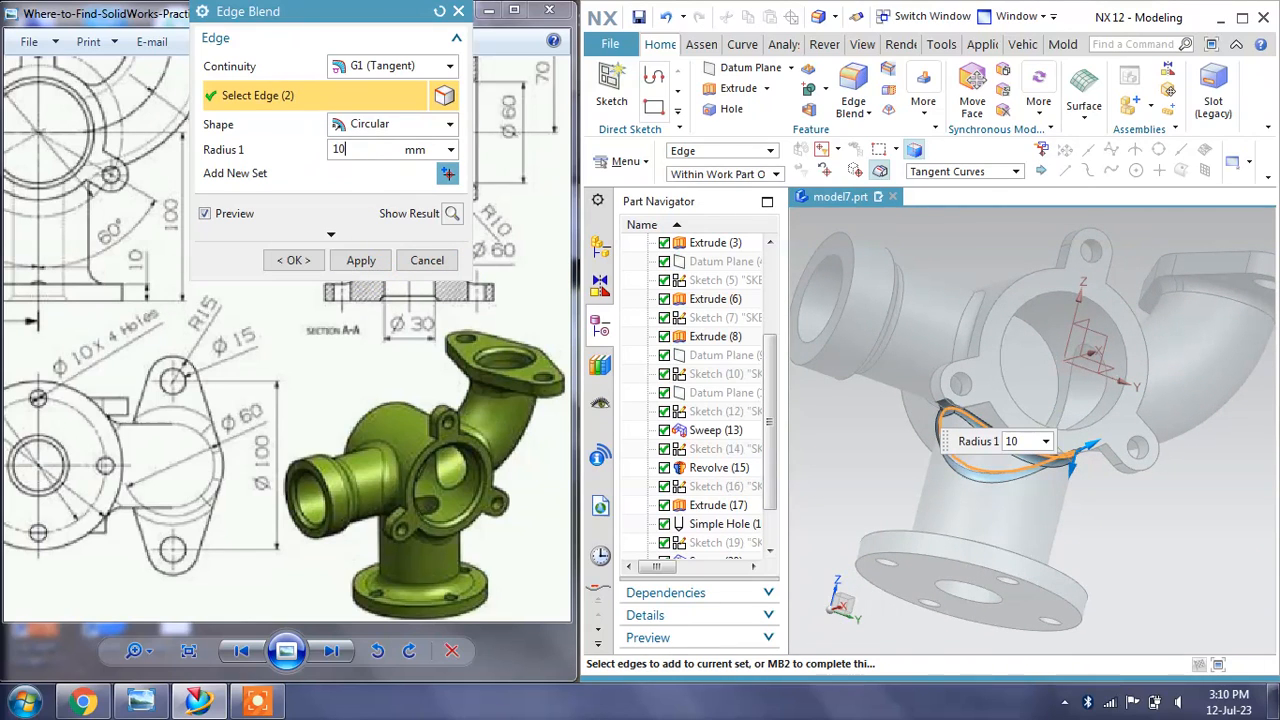
key("Return")
left_click(348, 261)
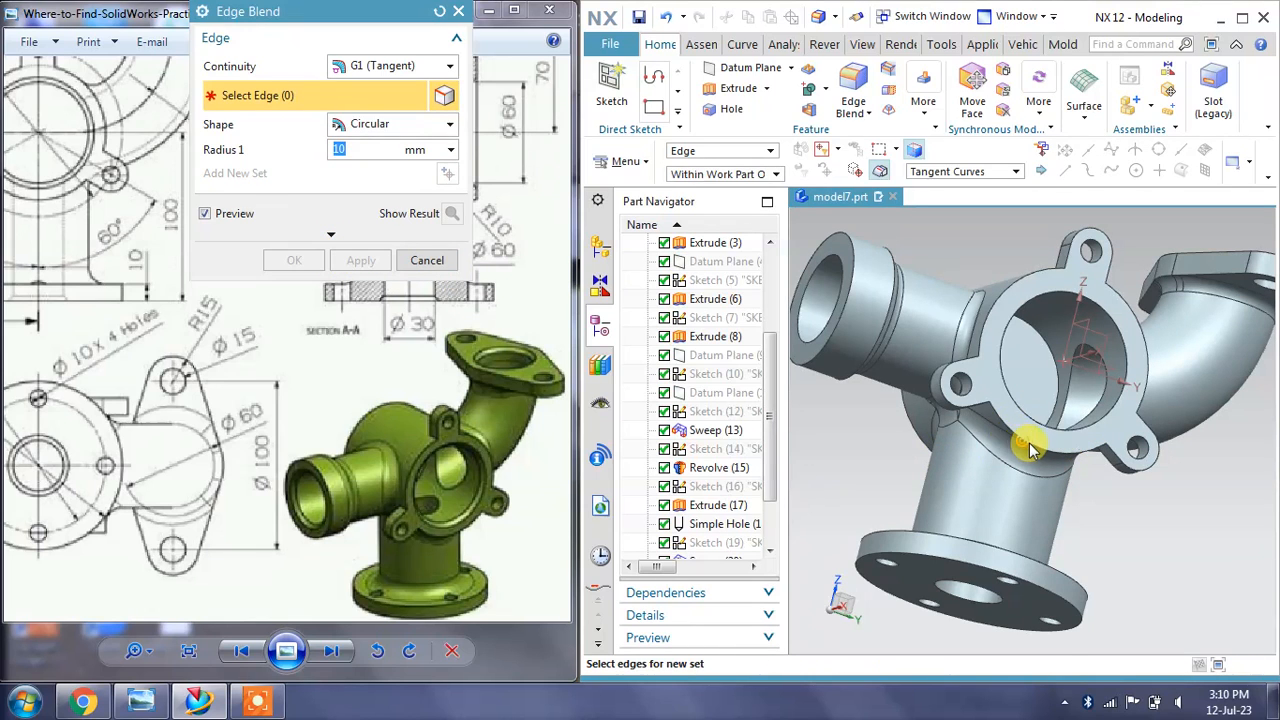
Leave the new blend command and edit the existing five-edge blend to a 10 mm radius
middle_click_drag(1030, 450, 1005, 310)
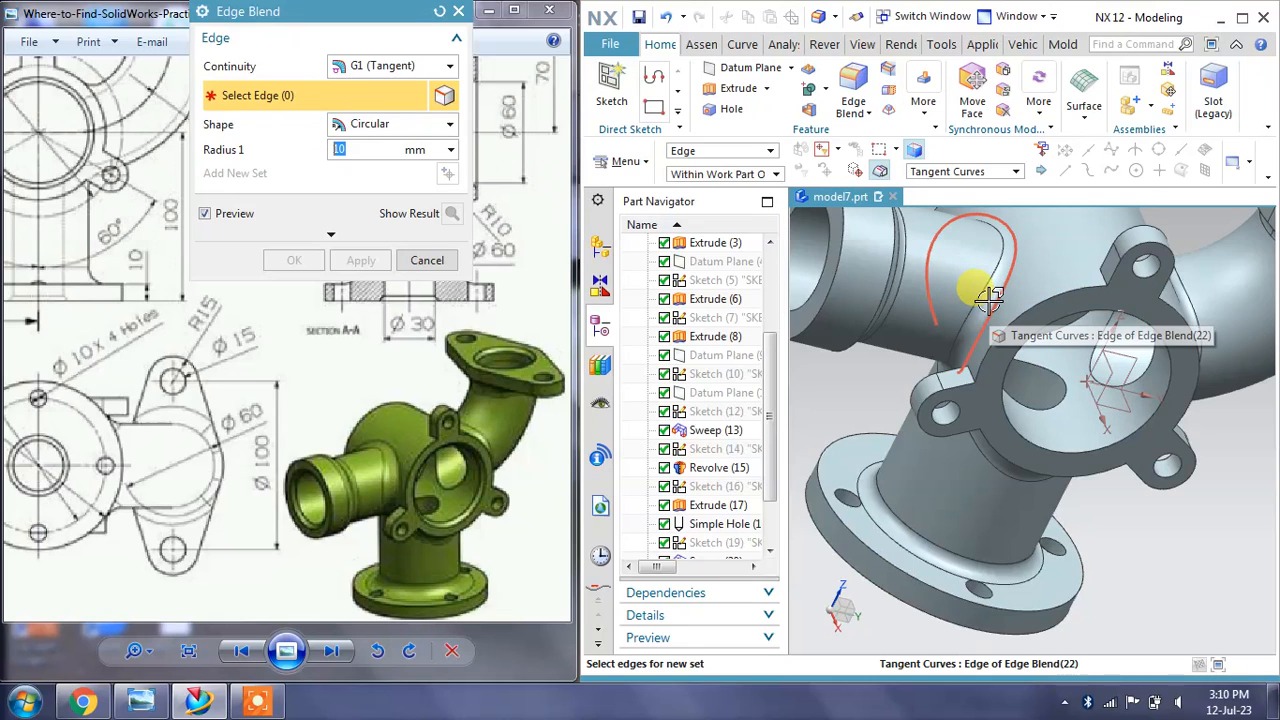
scroll(988, 296, "up", 3)
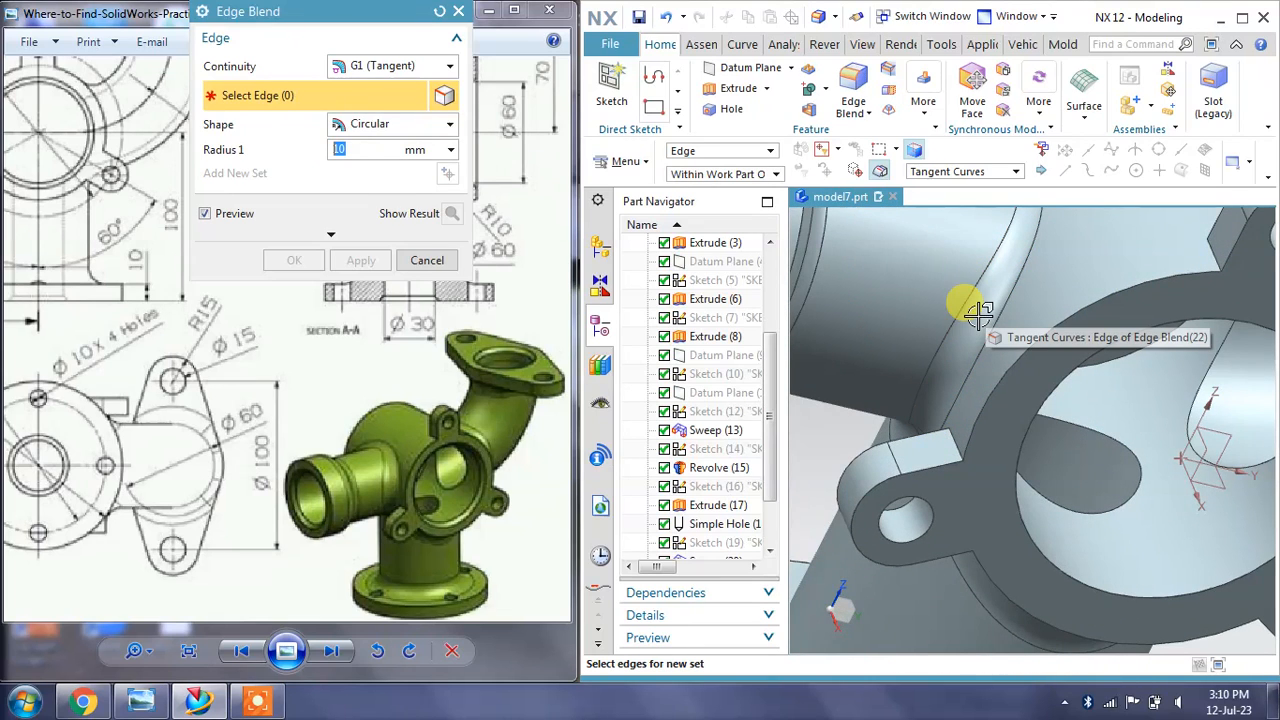
left_click(425, 262)
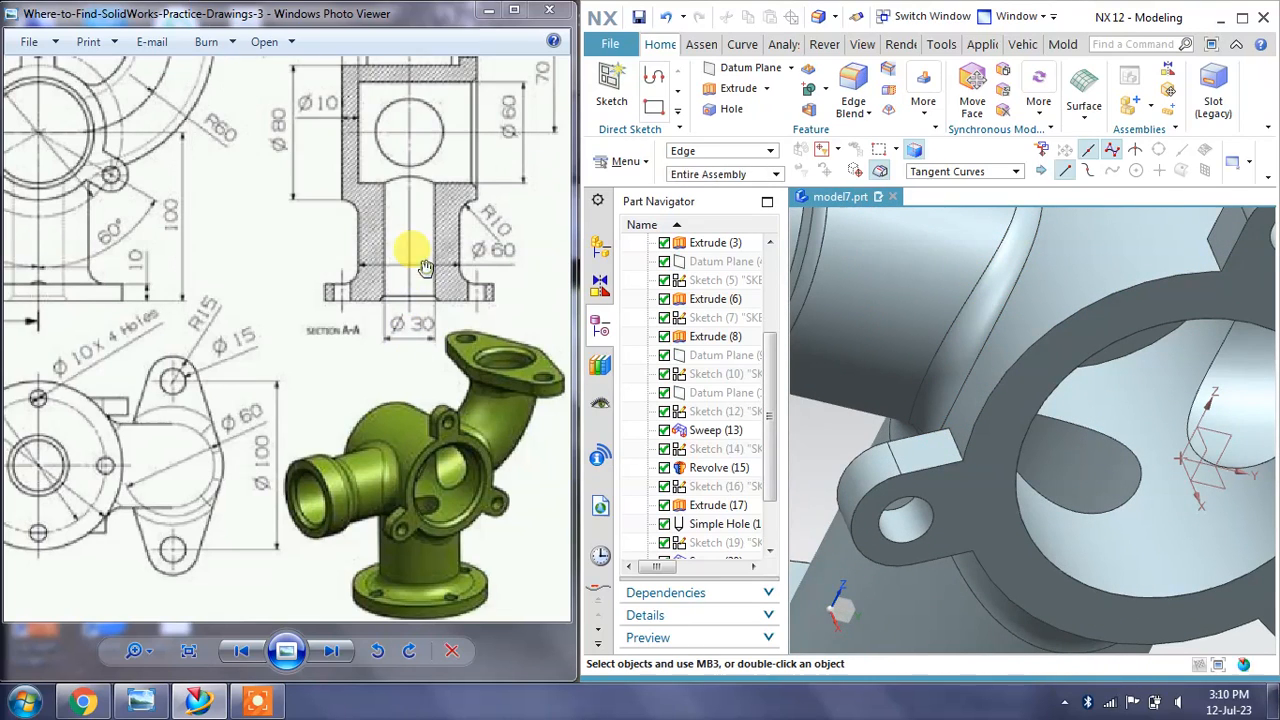
double_click(990, 288)
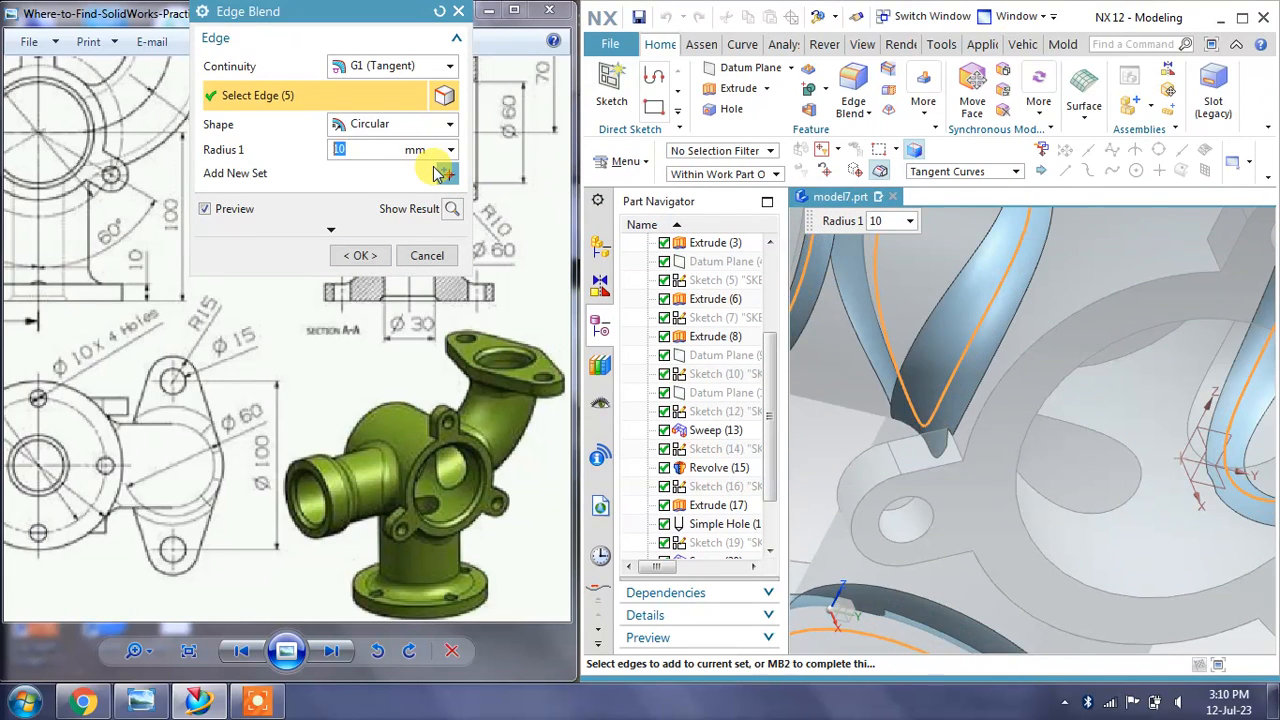
left_click(360, 255)
Compare the blended model with the front view, section A-A and shaded view of the reference drawing
scroll(951, 434, "up", 6)
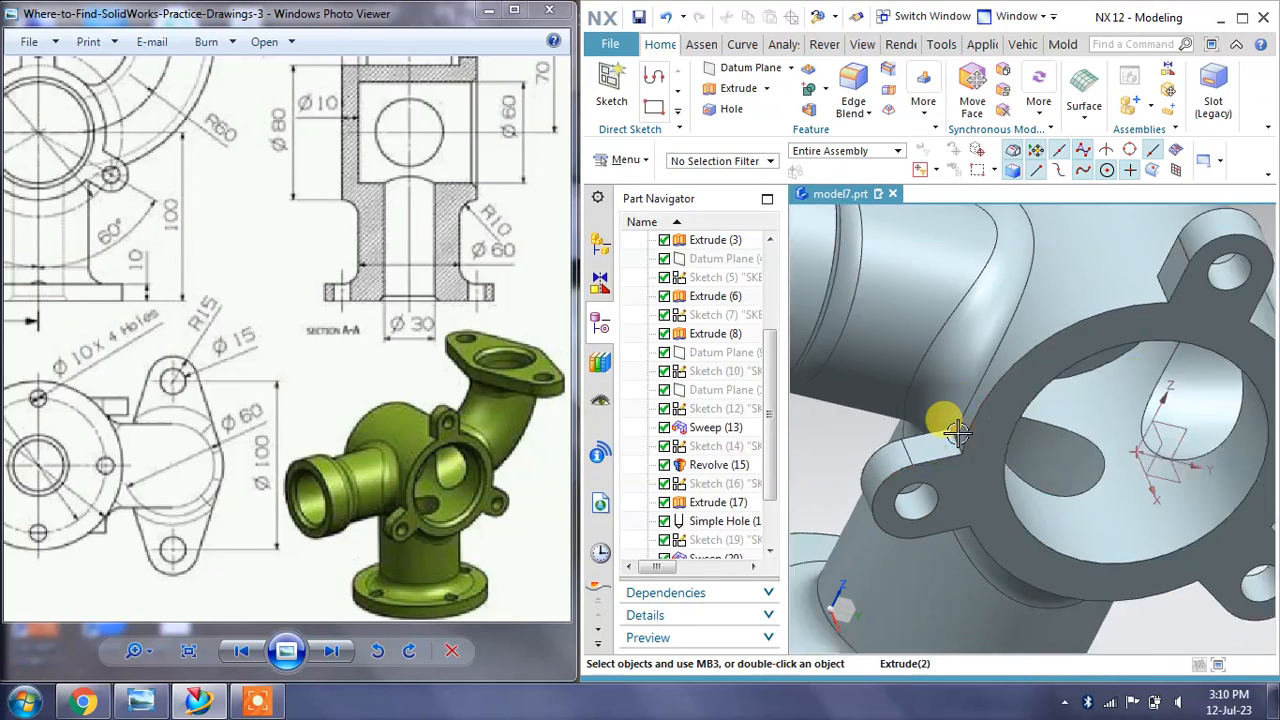
mouse_move(968, 437)
middle_mouse_down()
mouse_move(912, 390)
mouse_move(950, 392)
mouse_move(971, 410)
mouse_move(963, 386)
mouse_move(970, 408)
mouse_move(940, 401)
middle_mouse_up()
mouse_move(430, 226)
left_mouse_down()
mouse_move(365, 265)
mouse_move(275, 395)
left_mouse_up()
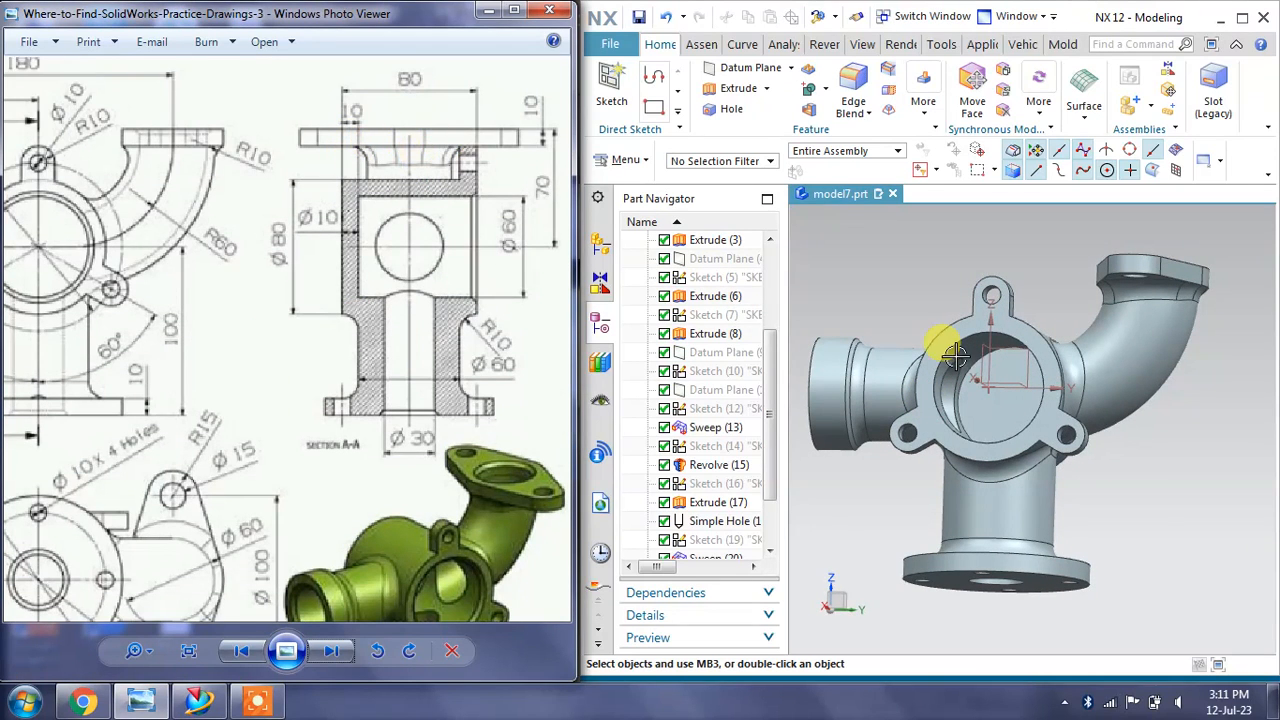
mouse_move(1194, 286)
middle_mouse_down()
mouse_move(1186, 300)
mouse_move(1223, 331)
middle_mouse_up()
left_click(330, 335)
scroll(340, 352, "up", 2)
mouse_move(340, 352)
left_mouse_down()
mouse_move(343, 300)
mouse_move(410, 316)
left_mouse_up()
mouse_move(233, 484)
left_mouse_down()
mouse_move(457, 266)
mouse_move(337, 400)
mouse_move(470, 167)
left_mouse_up()
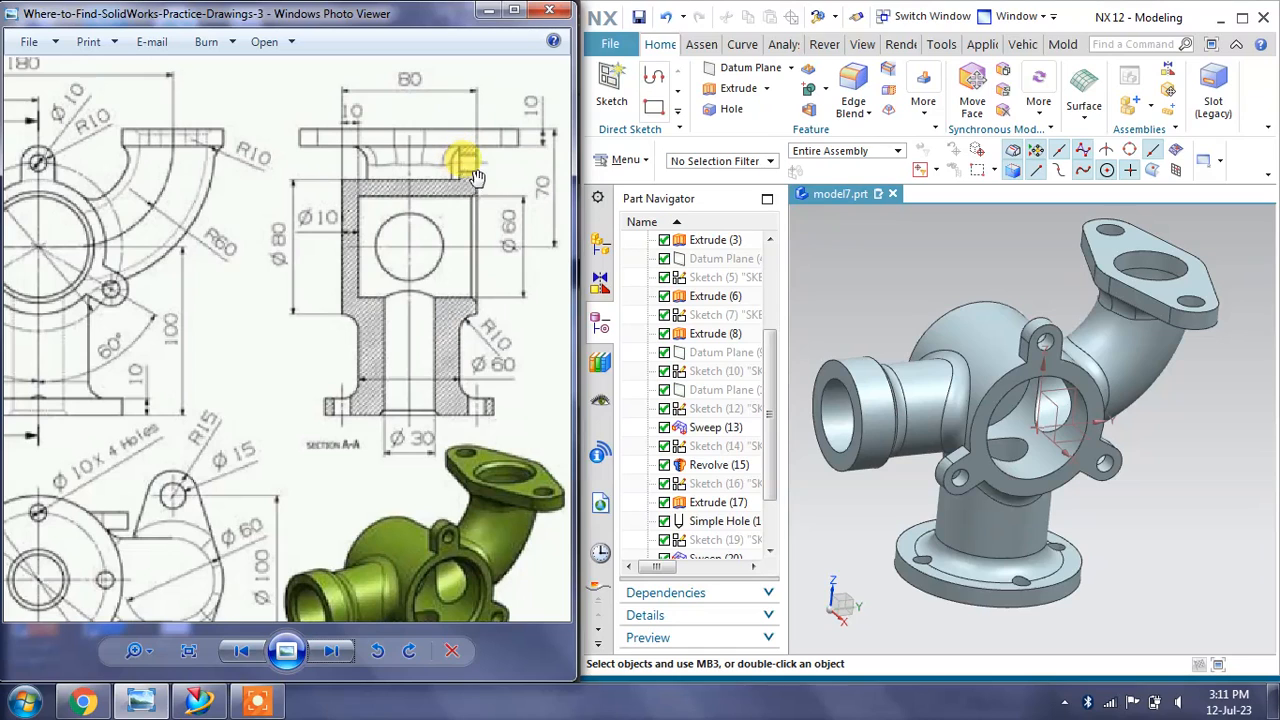
left_click(888, 69)
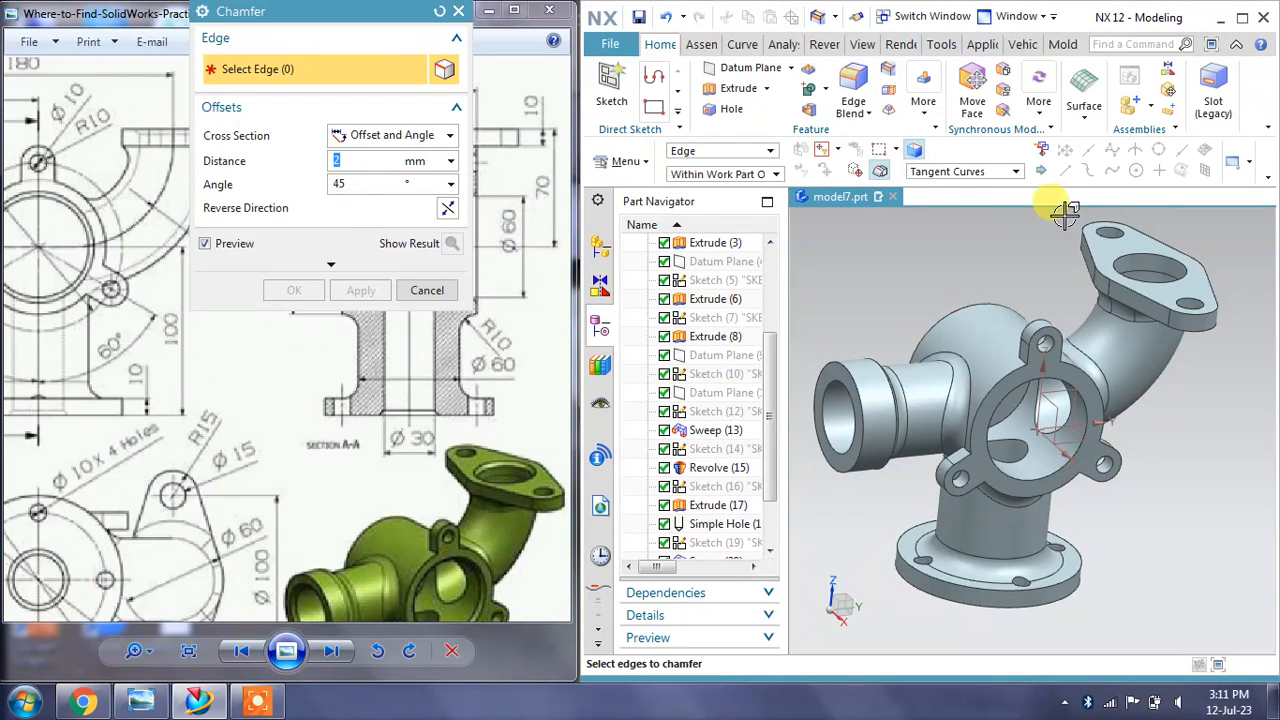
scroll(1152, 255, "up", 2)
left_click(1127, 255)
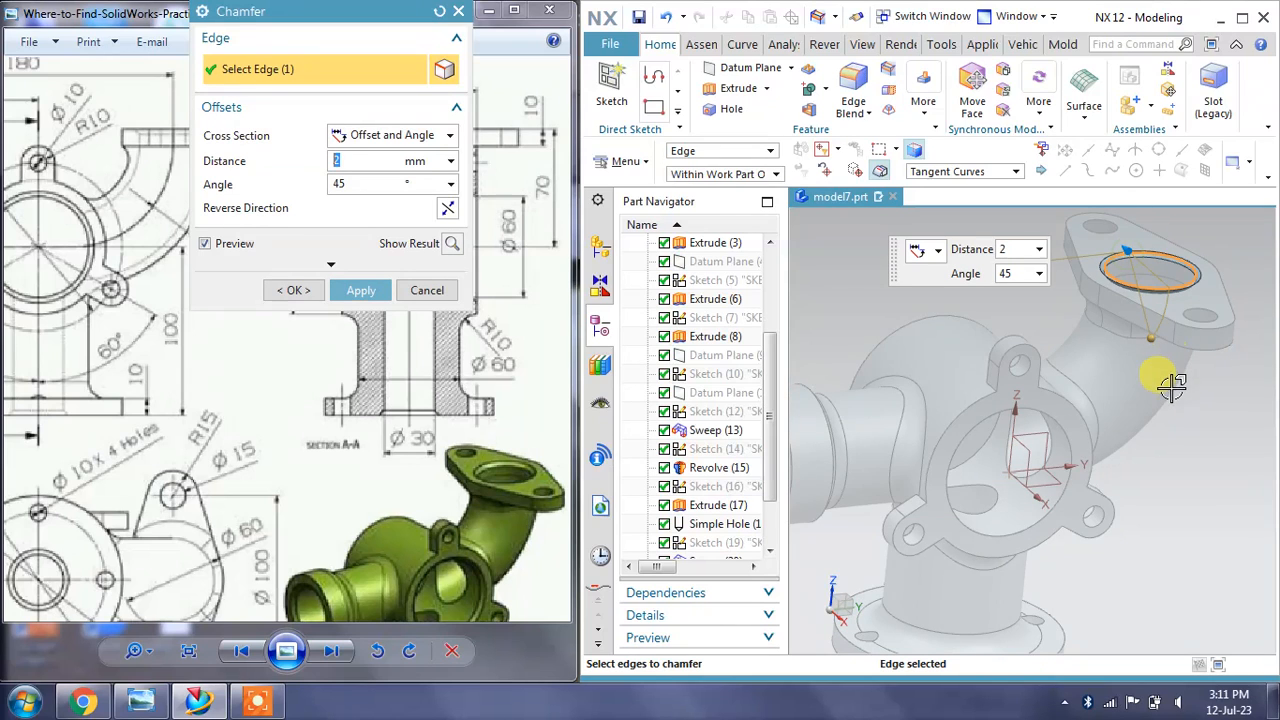
scroll(1045, 520, "up", 2)
left_click(1037, 521)
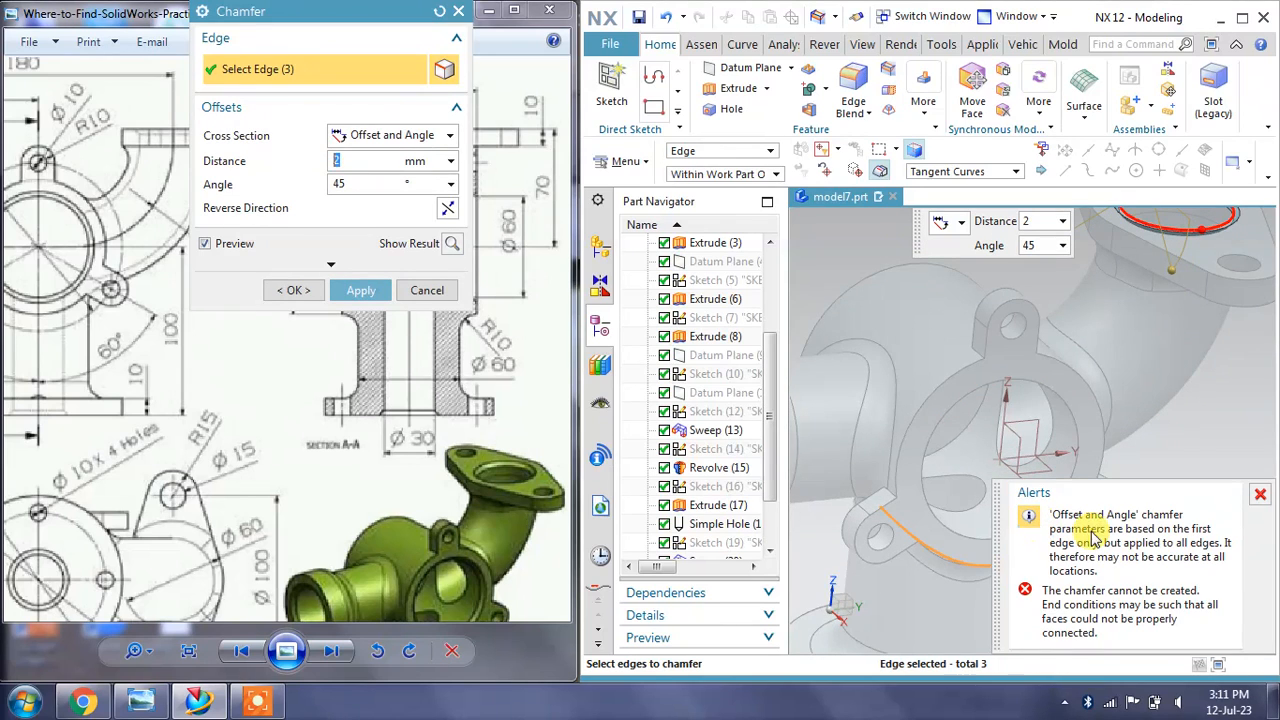
left_click(1260, 498)
left_click(1063, 487)
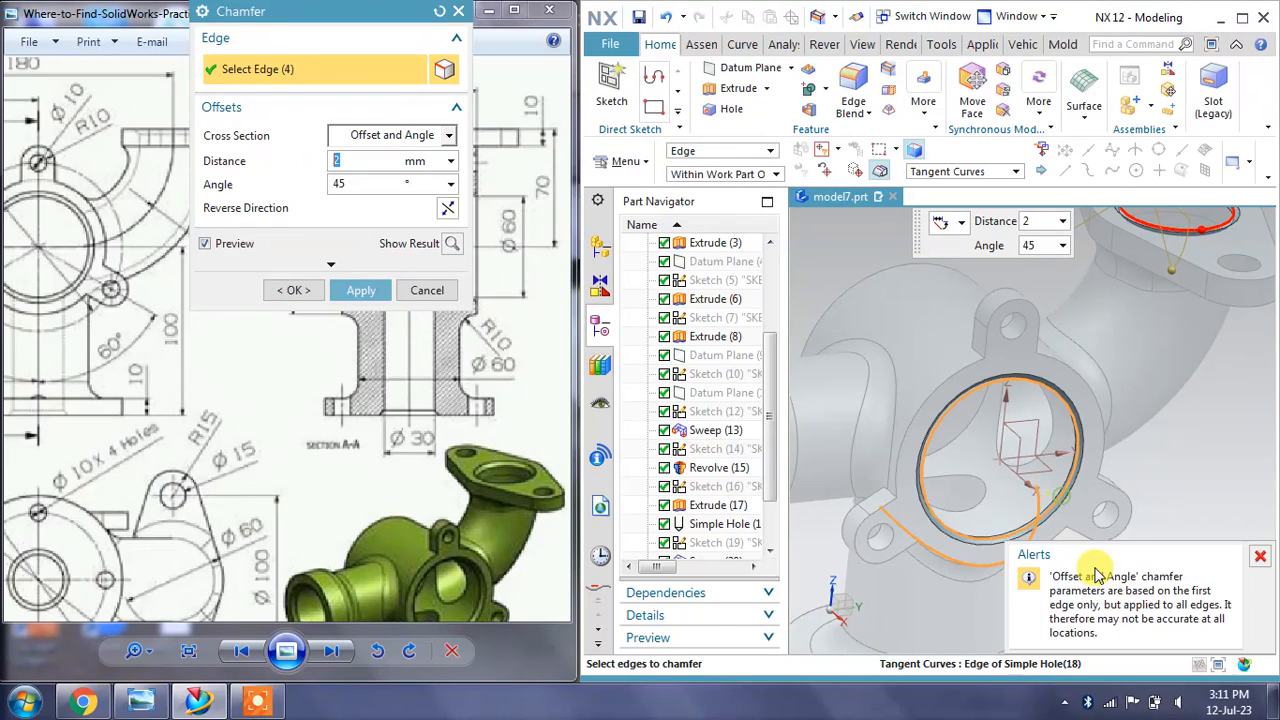
left_click(440, 11)
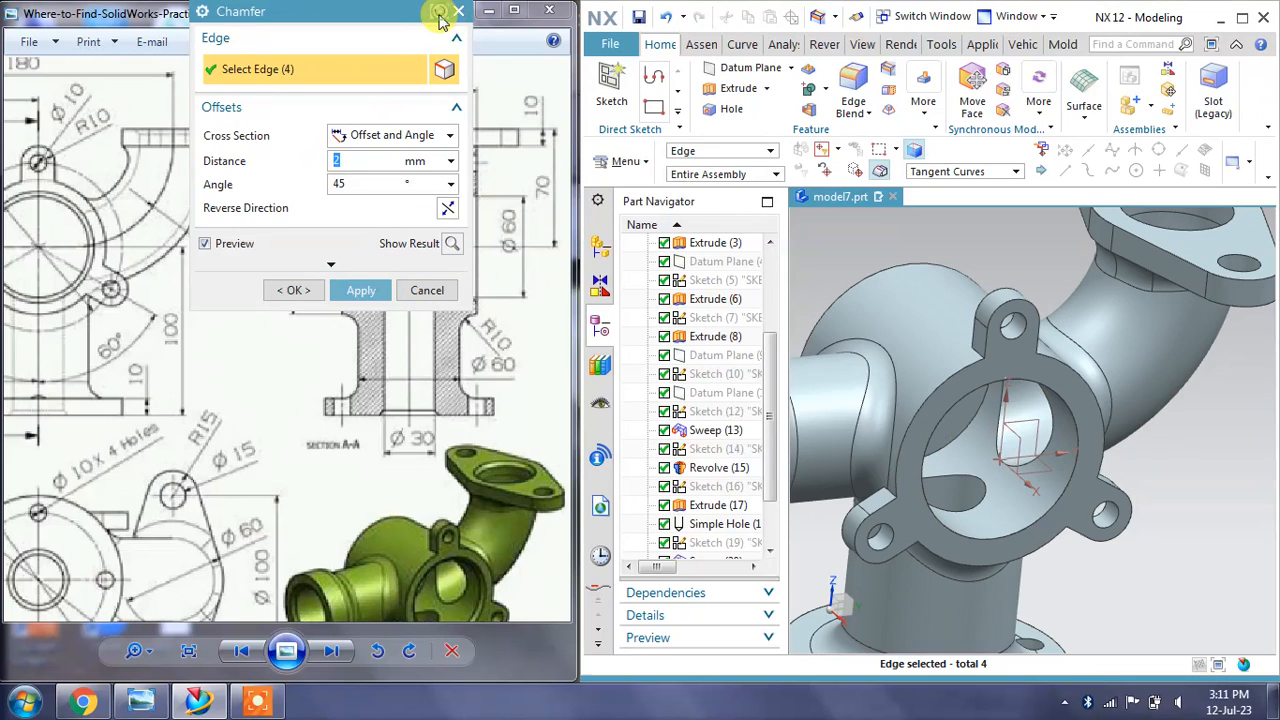
Set up a 2 mm, 45° Offset and Angle chamfer on the bore edges of the three-lug opening, the two-lug flange and the side pipe
left_click(362, 137)
left_click(366, 196)
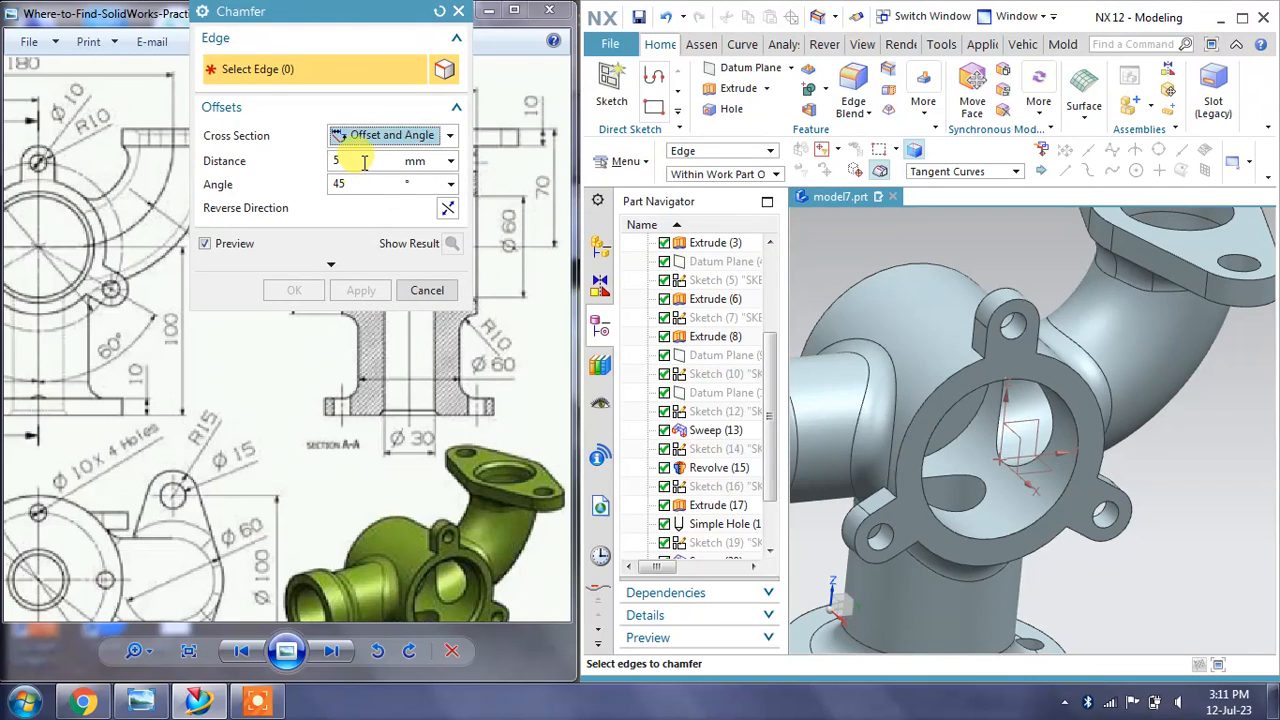
left_click(362, 161)
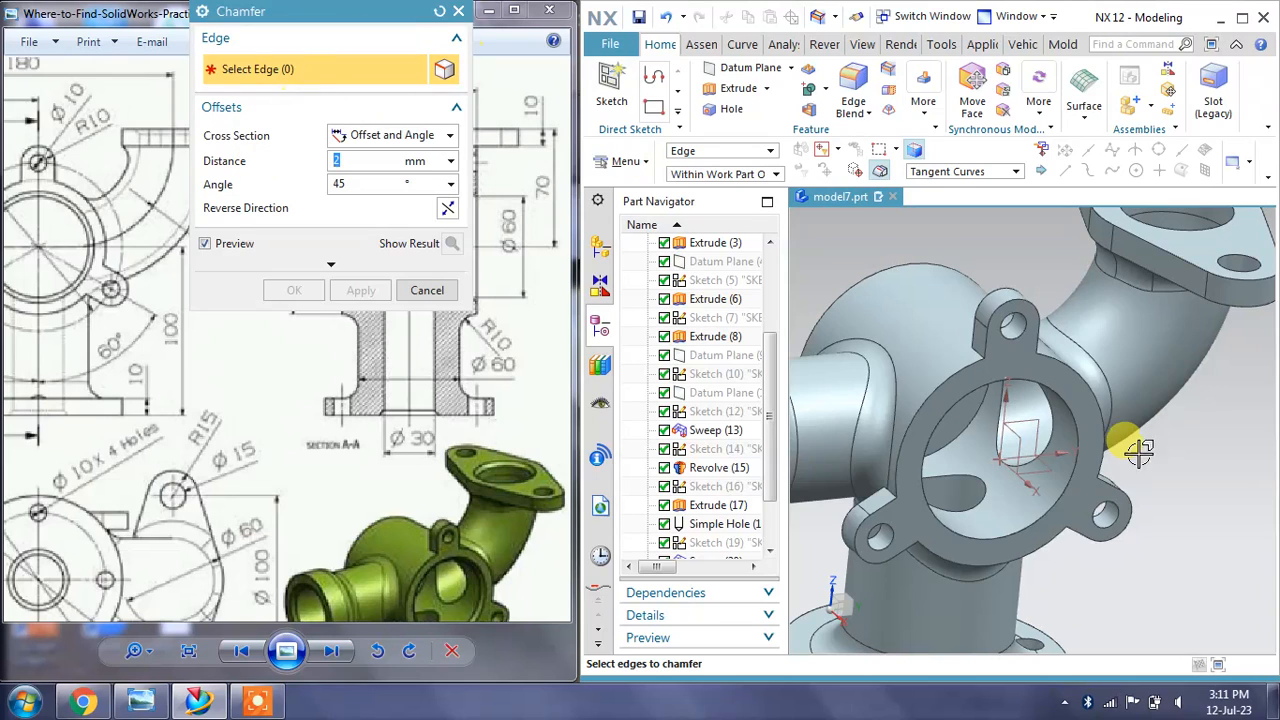
left_click(1010, 514)
key("Home")
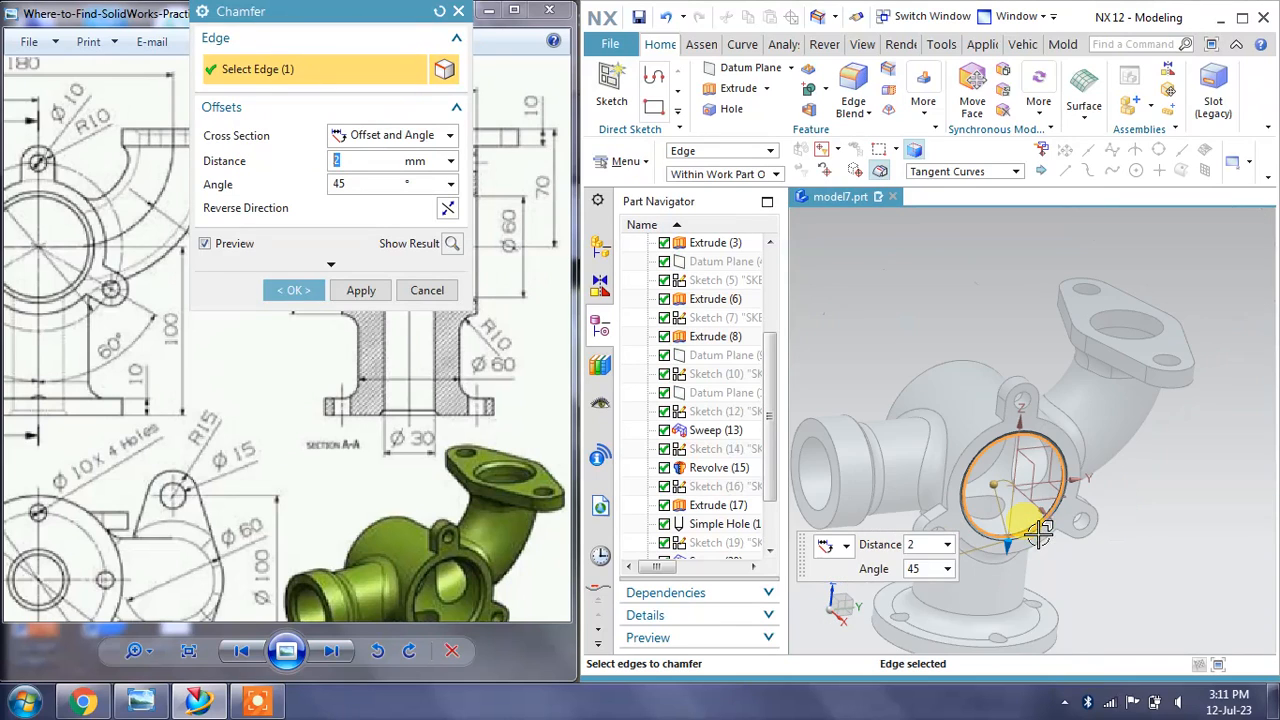
left_click(1141, 309)
scroll(860, 410, "up", 5)
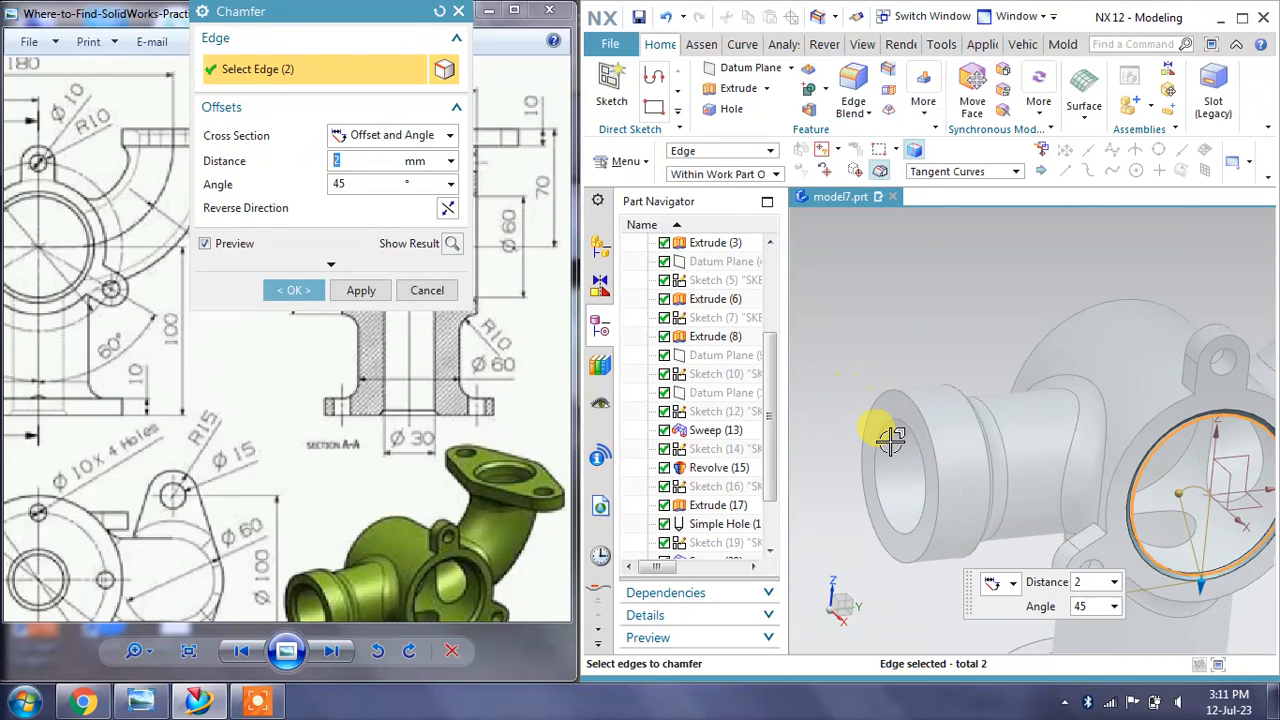
left_click(888, 430)
Add the bore edge on the base flange's underside to the chamfer, apply it and close the command
scroll(971, 386, "down", 4)
middle_click_drag(986, 371, 1020, 490)
scroll(1020, 490, "up", 4)
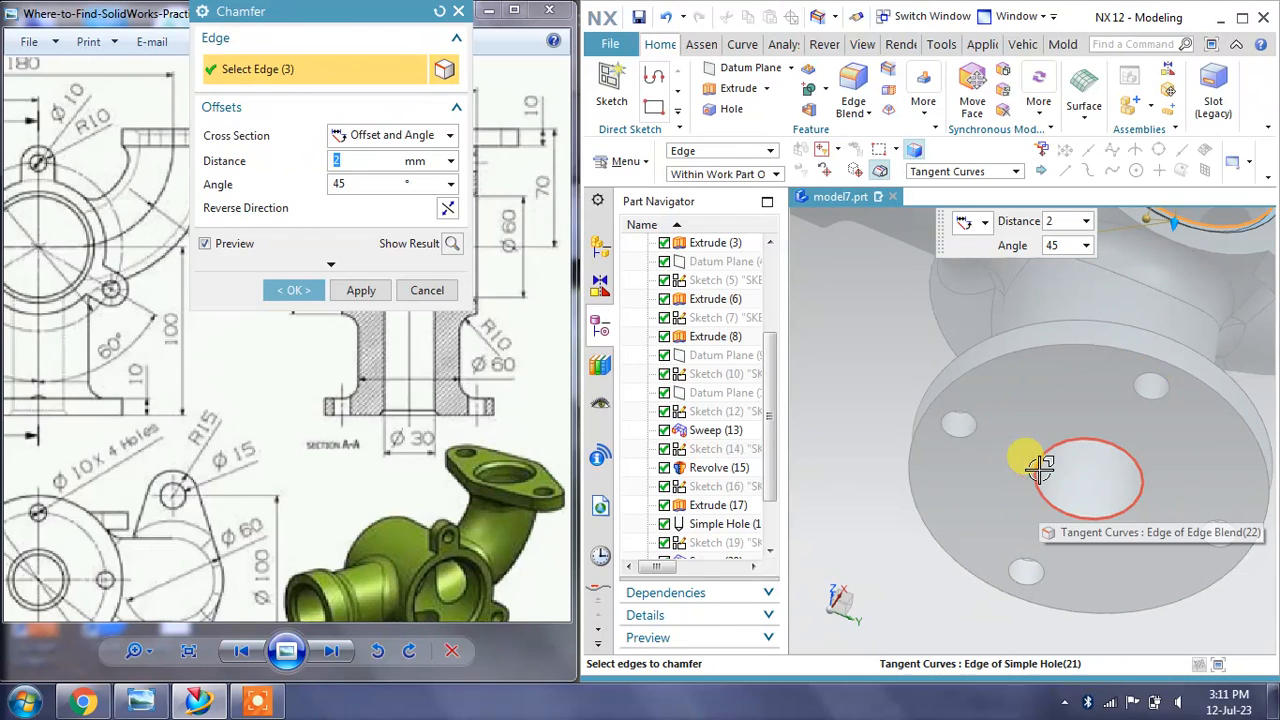
left_click(1033, 462)
scroll(1064, 410, "down", 5)
middle_click_drag(1074, 506, 1128, 420)
scroll(1100, 400, "up", 3)
left_click(361, 290)
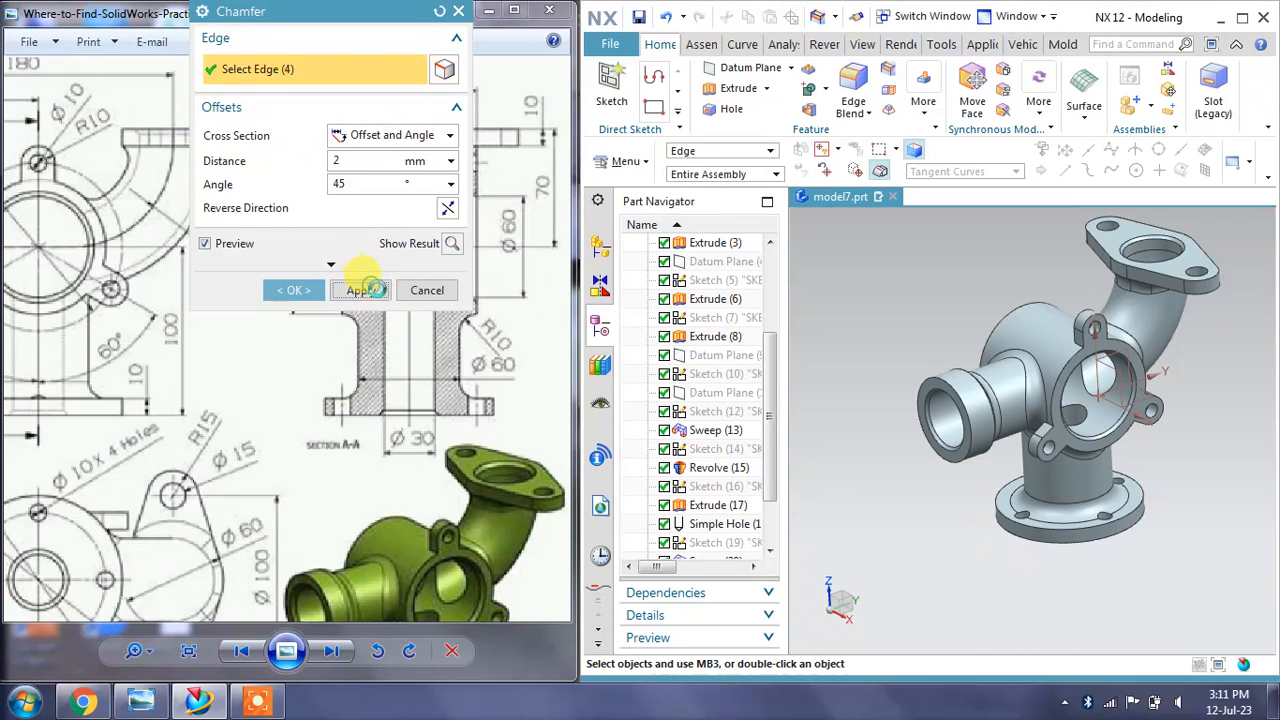
left_click(427, 290)
middle_click_drag(1137, 371, 1100, 320)
scroll(1137, 271, "up", 3)
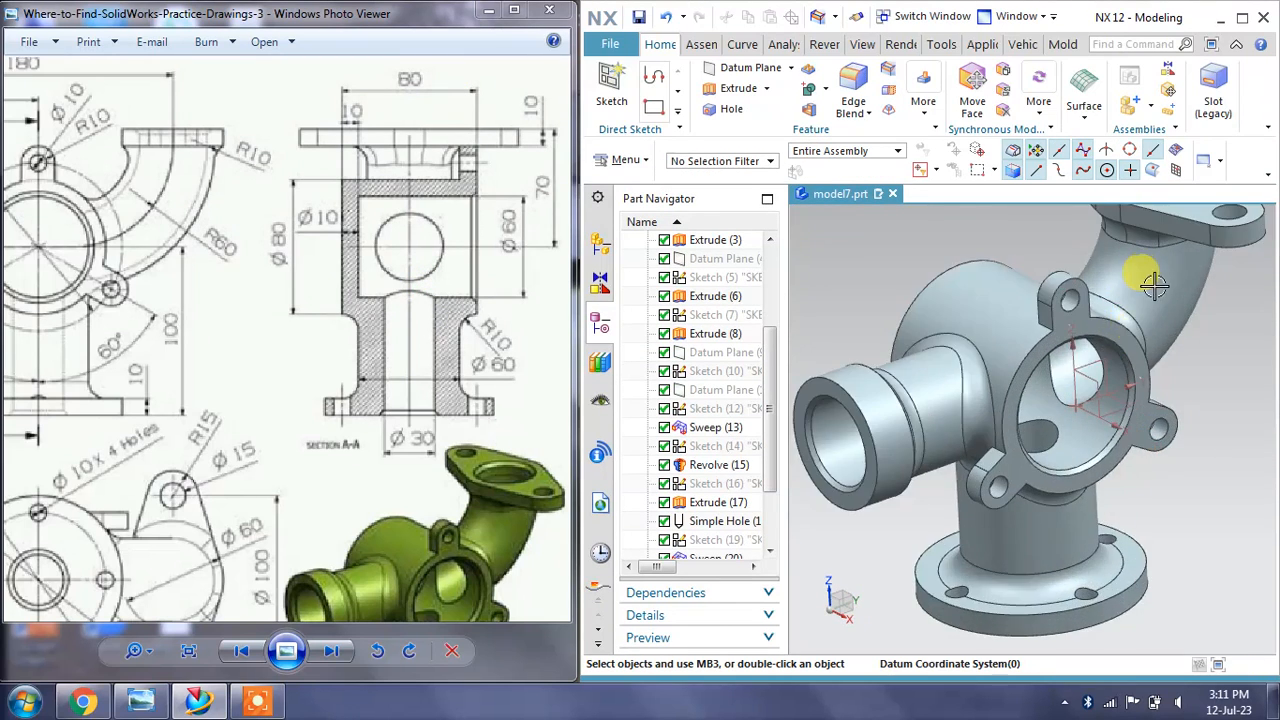
Inspect the finished pipe fitting and compare it with all views of the reference drawing
scroll(1150, 258, "down", 3)
scroll(1217, 238, "up", 4)
middle_click_drag(1219, 240, 1223, 252)
scroll(1222, 254, "up", 2)
scroll(1221, 255, "down", 4)
scroll(336, 335, "down", 3)
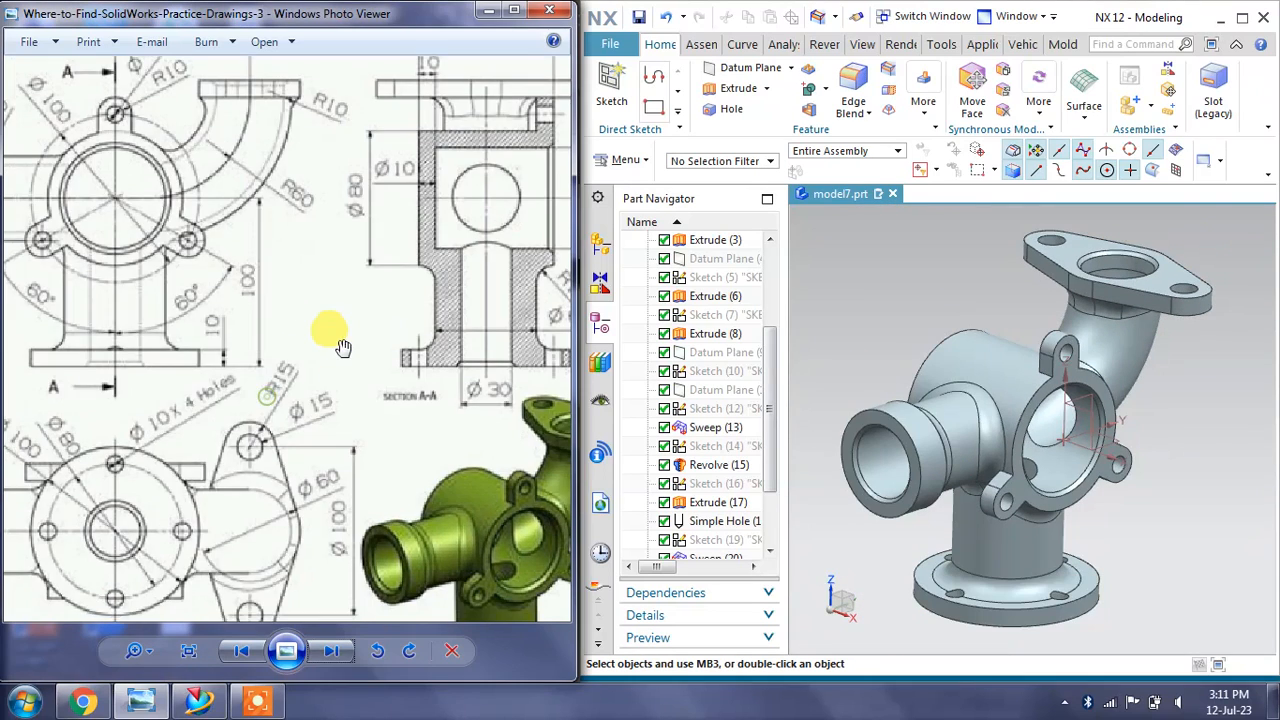
mouse_move(931, 481)
middle_mouse_down()
mouse_move(905, 492)
mouse_move(908, 527)
mouse_move(876, 485)
mouse_move(918, 522)
middle_mouse_up()
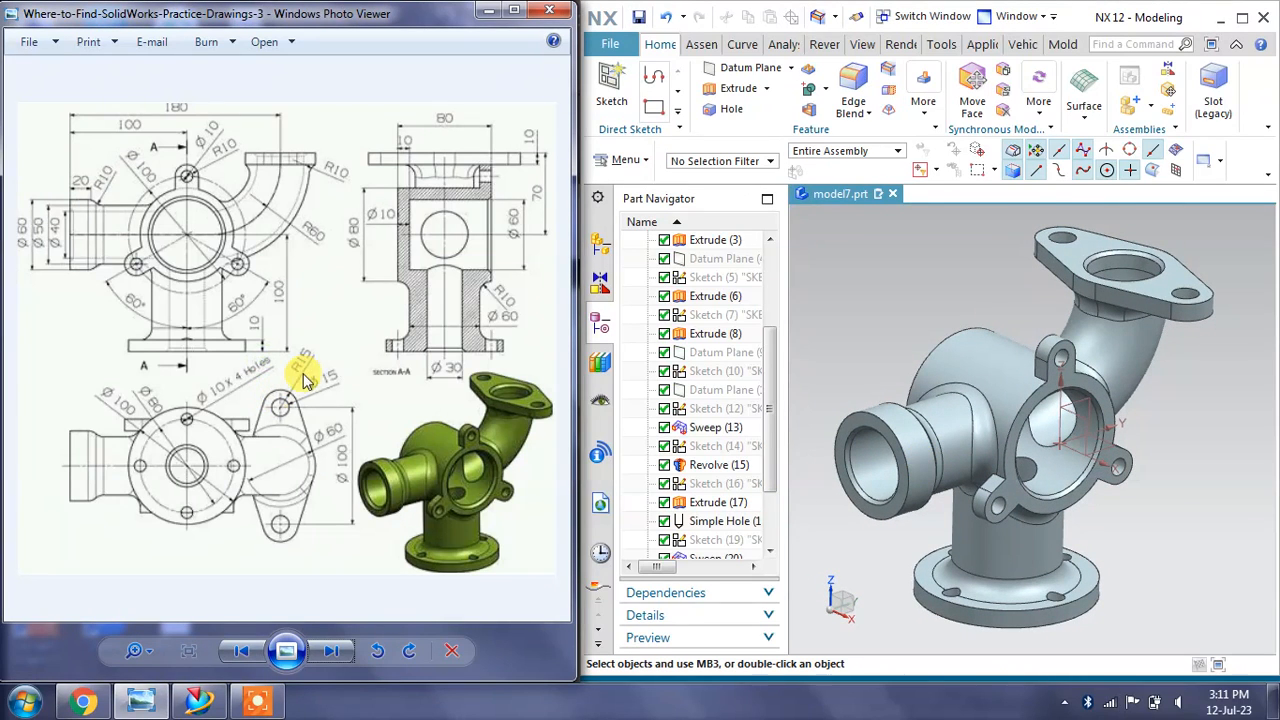
Narrow the Part Navigator to enlarge the model's graphics area and display the fitting with True Shading
left_click_drag(786, 333, 614, 330)
middle_click_drag(973, 362, 968, 335)
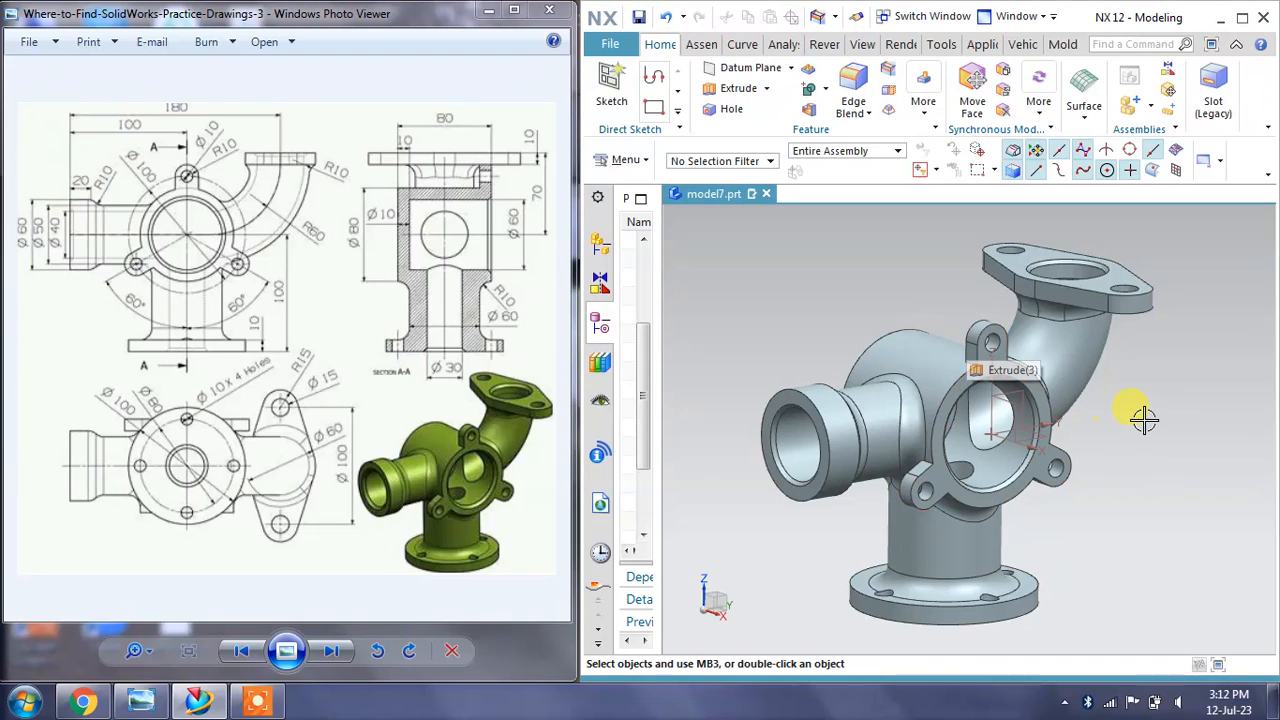
middle_click_drag(1148, 418, 1140, 426)
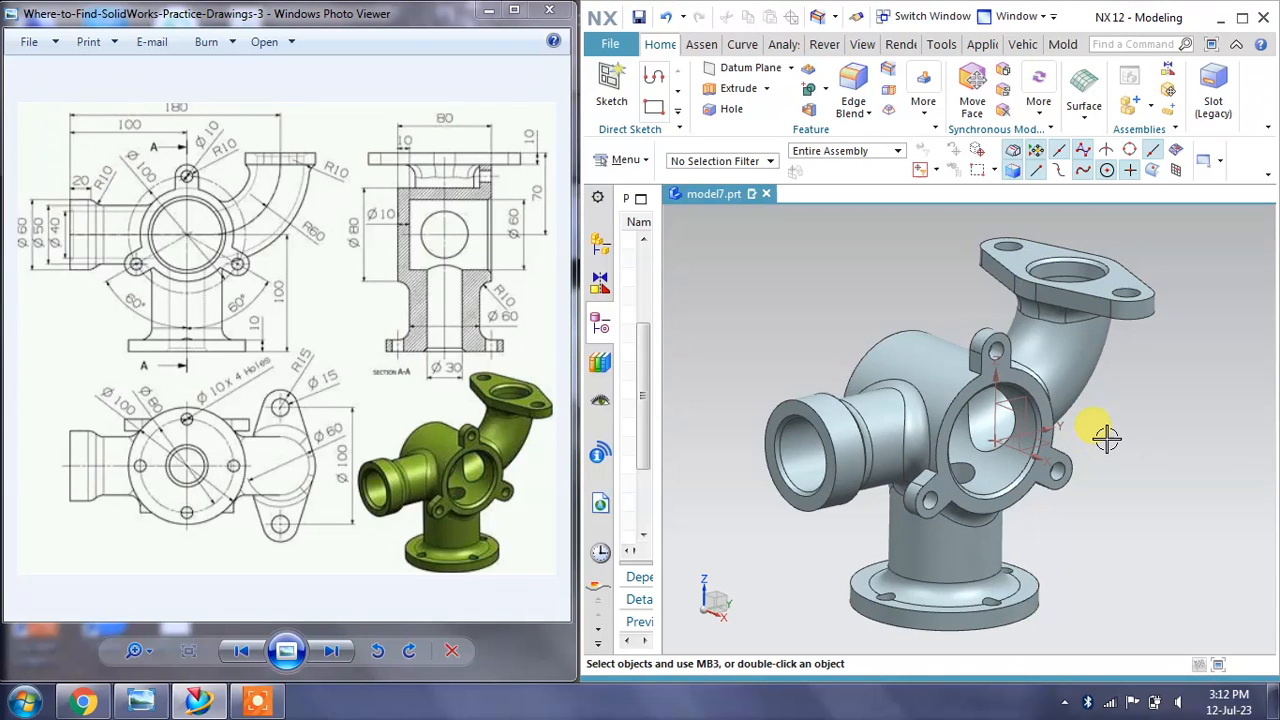
right_click(1125, 400)
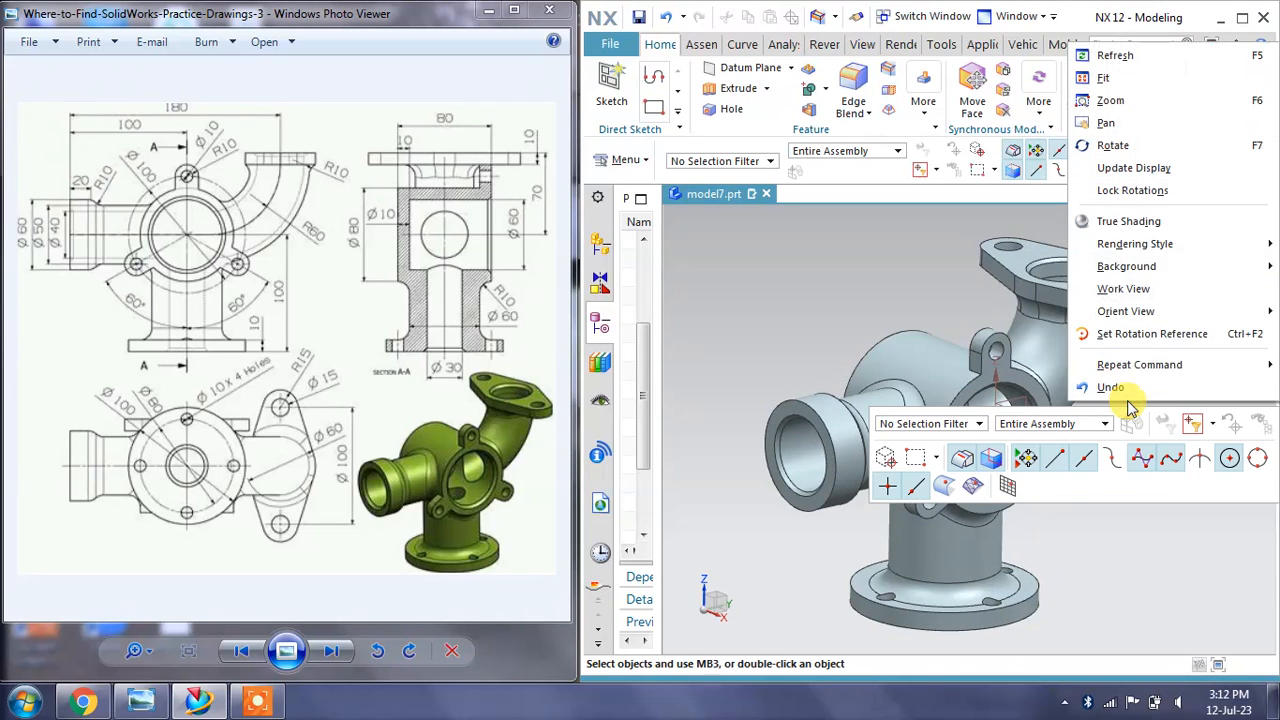
left_click(1124, 221)
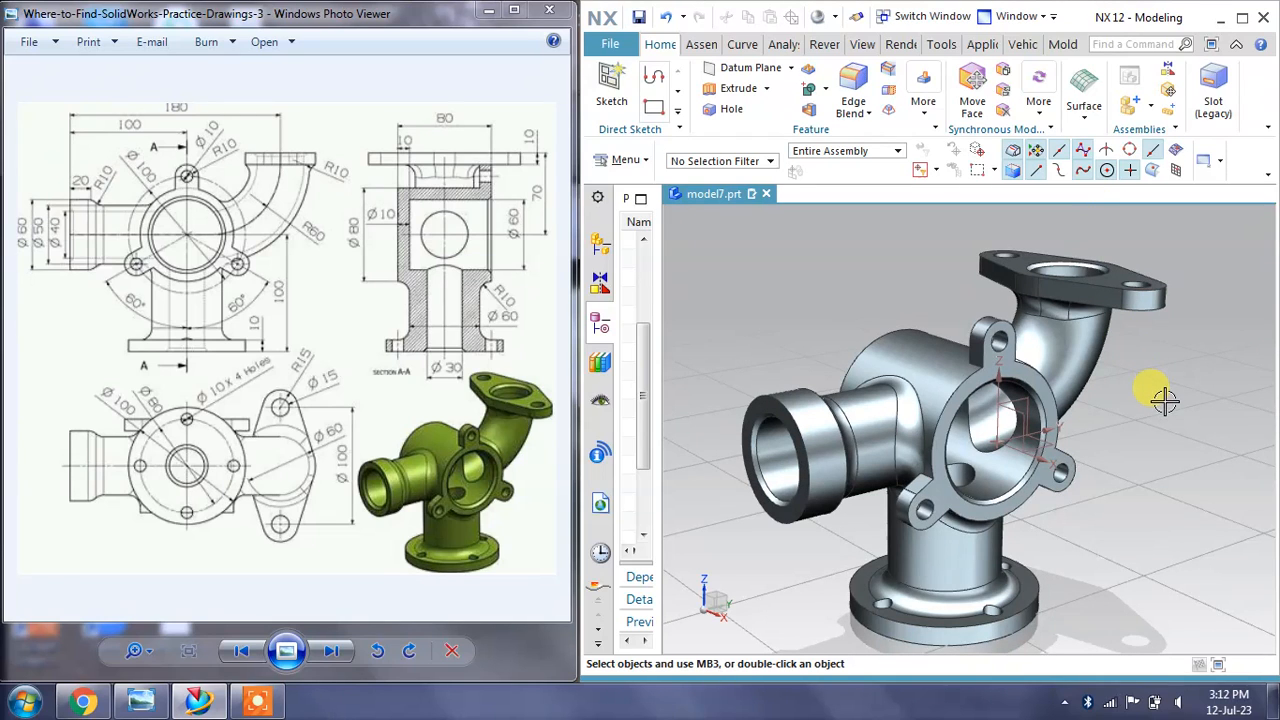
mouse_move(1137, 423)
middle_mouse_down()
mouse_move(1123, 409)
mouse_move(1135, 418)
middle_mouse_up()
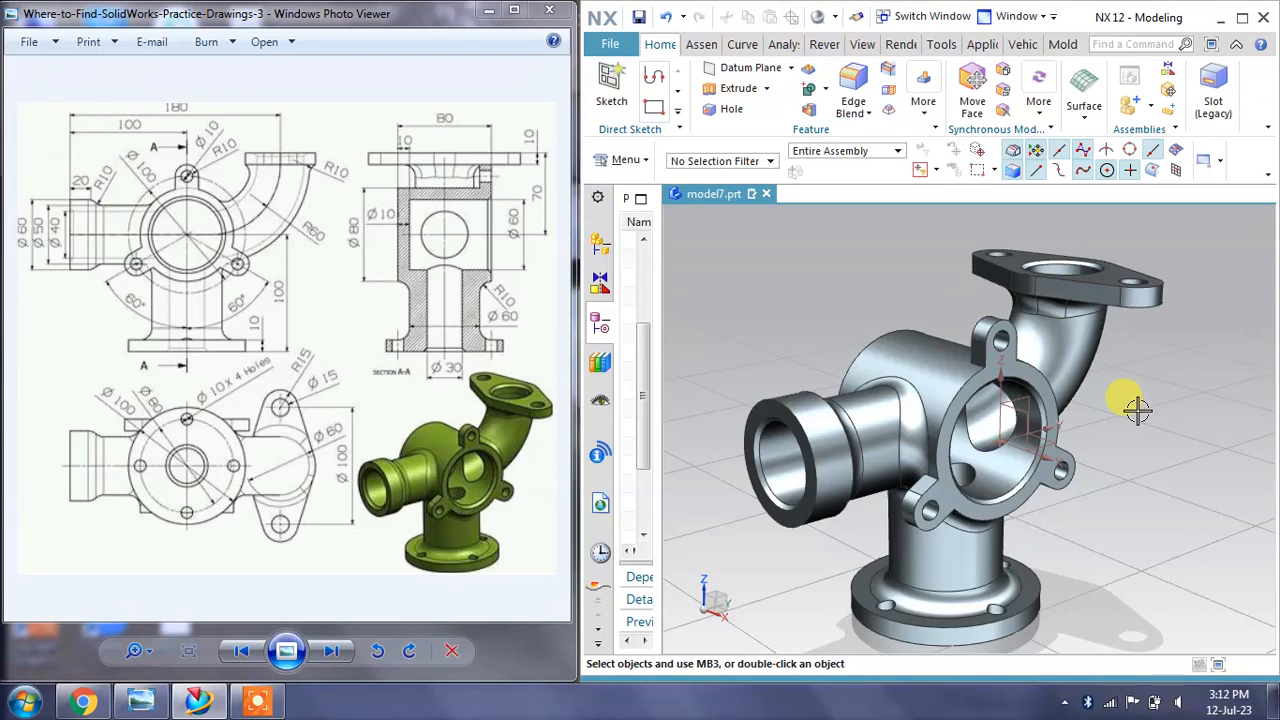
left_click(258, 700)
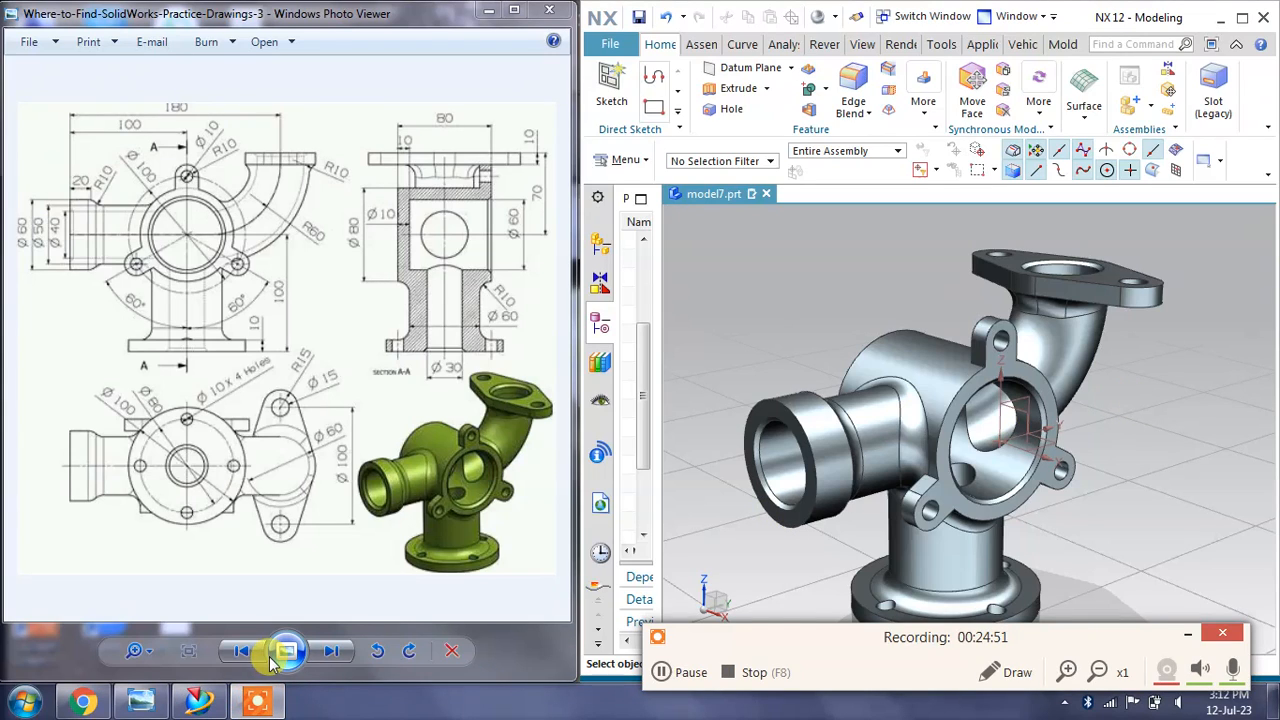